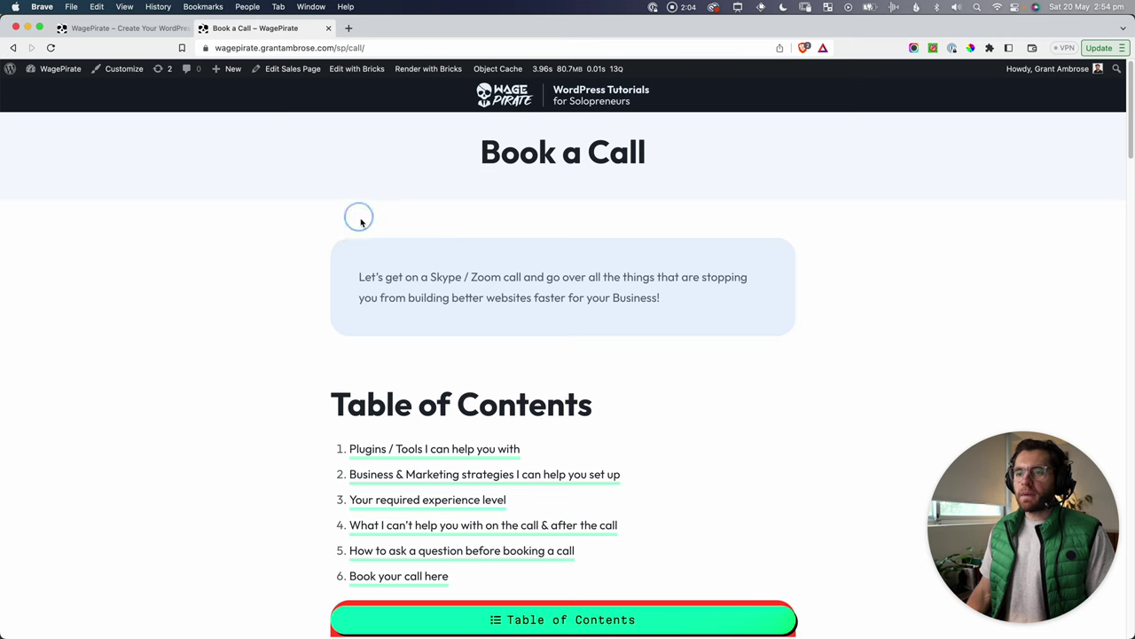
# Step: Read through the Book a Call page down to its booking section and start booking a call
pyautogui.scroll(-1, 426, 297)
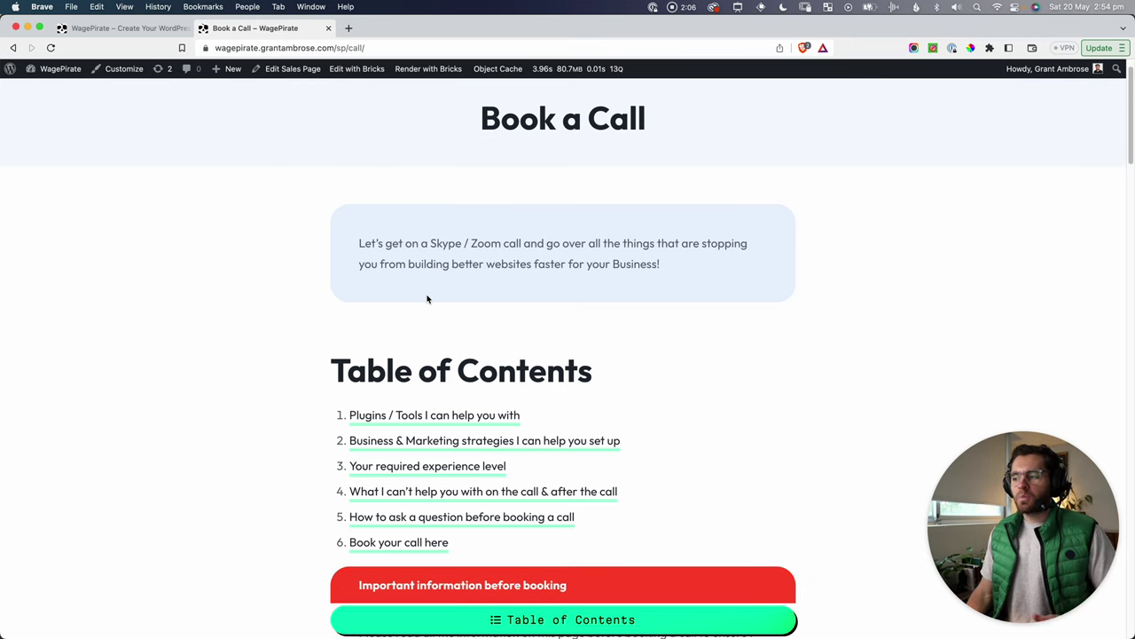
pyautogui.scroll(-1, 426, 296)
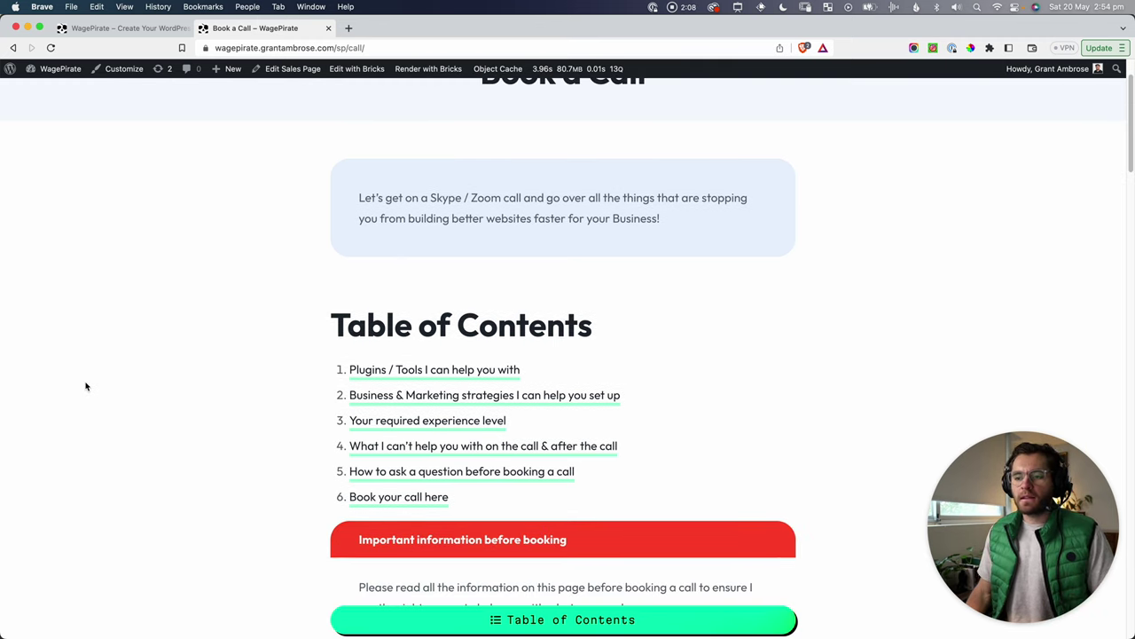
pyautogui.scroll(-15, 86, 386)
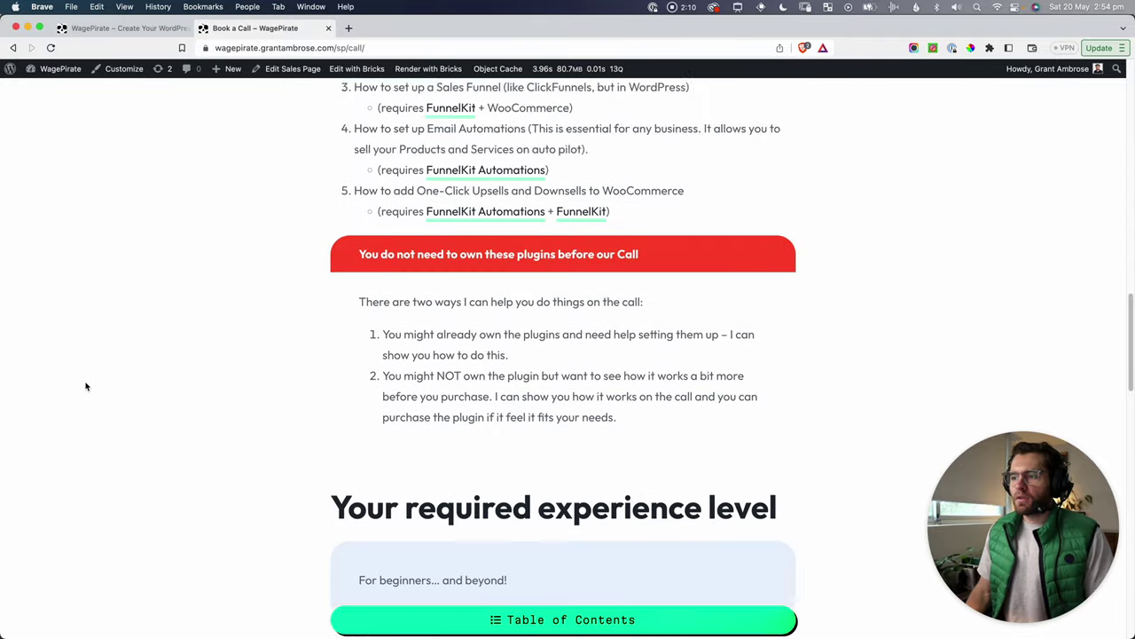
pyautogui.scroll(-15, 86, 386)
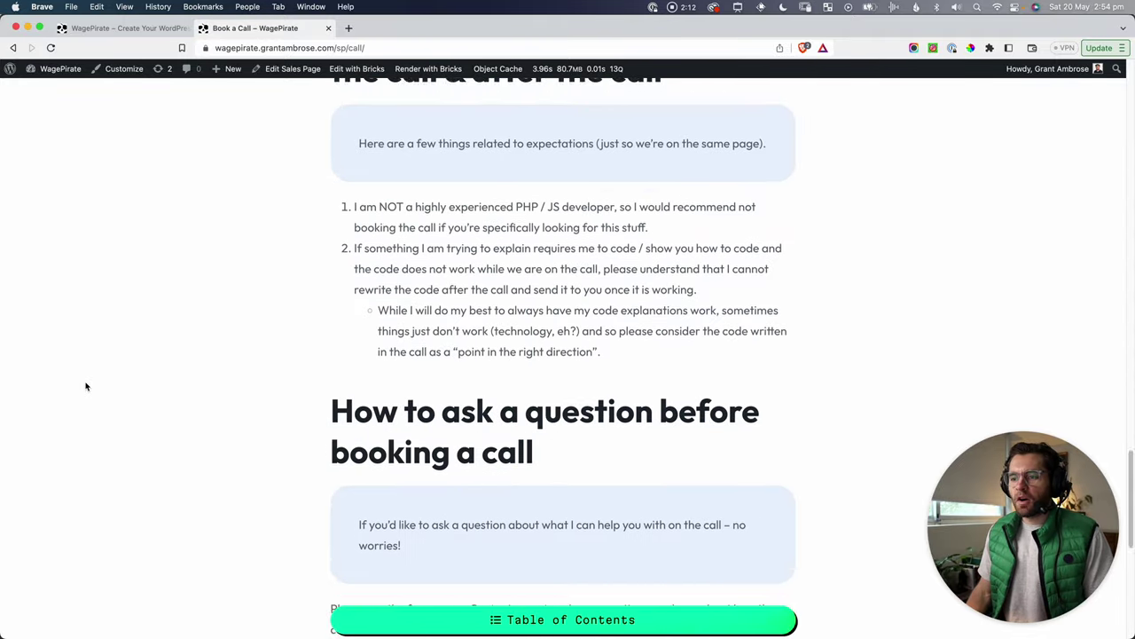
pyautogui.scroll(-10, 86, 386)
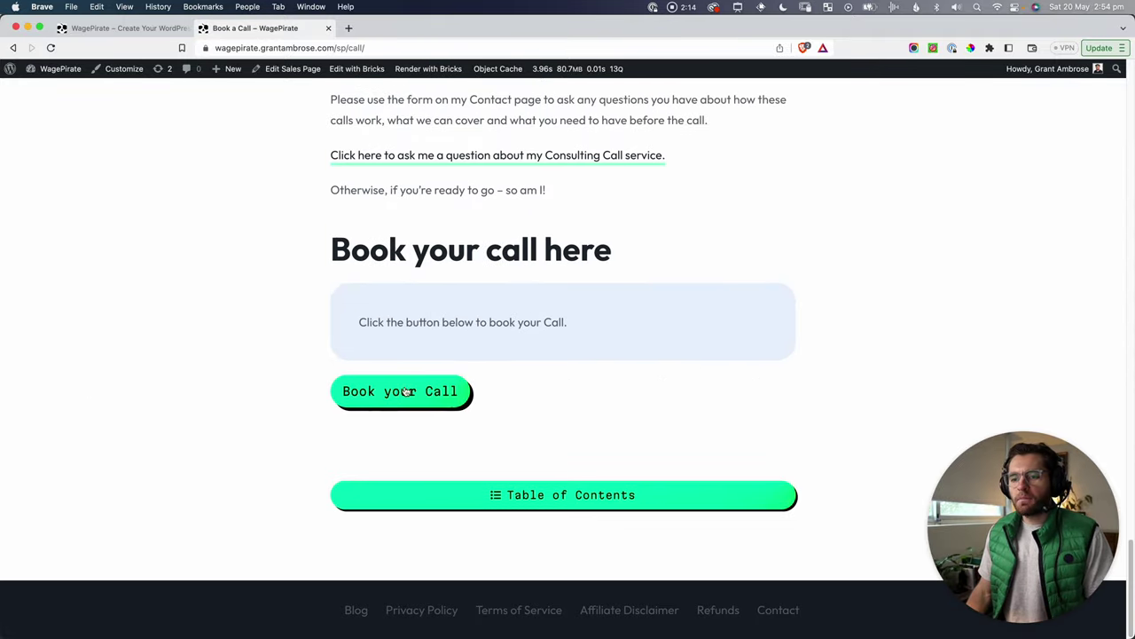
pyautogui.click(403, 396)
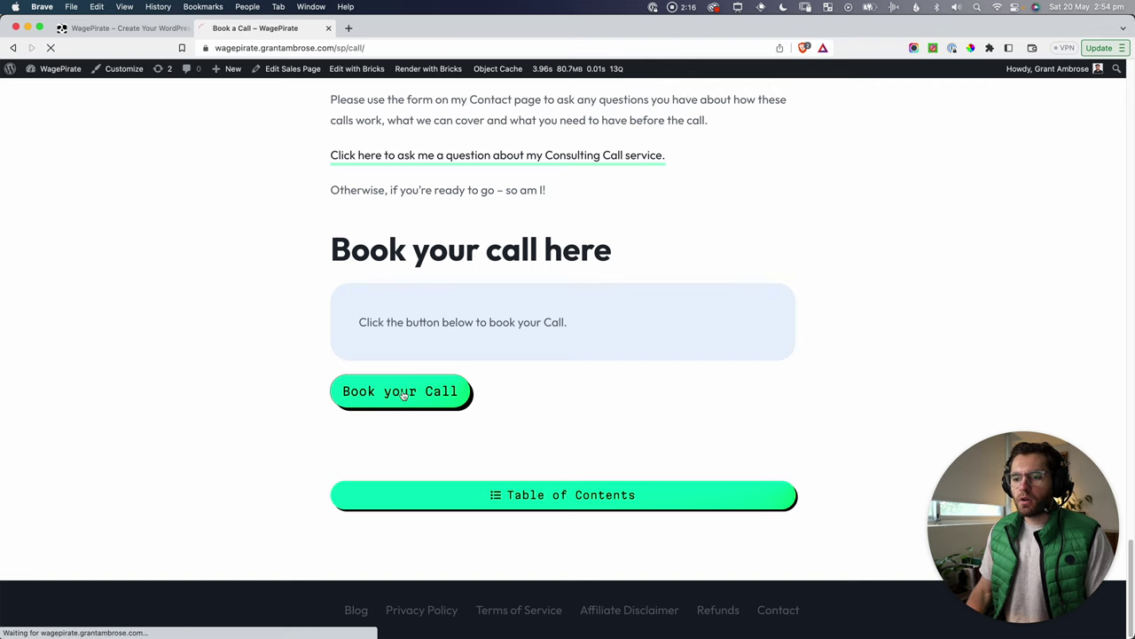
# Step: Look over the available dates in the booking calendar and set the call duration to 1h ($199.00)
pyautogui.scroll(-4, 652, 436)
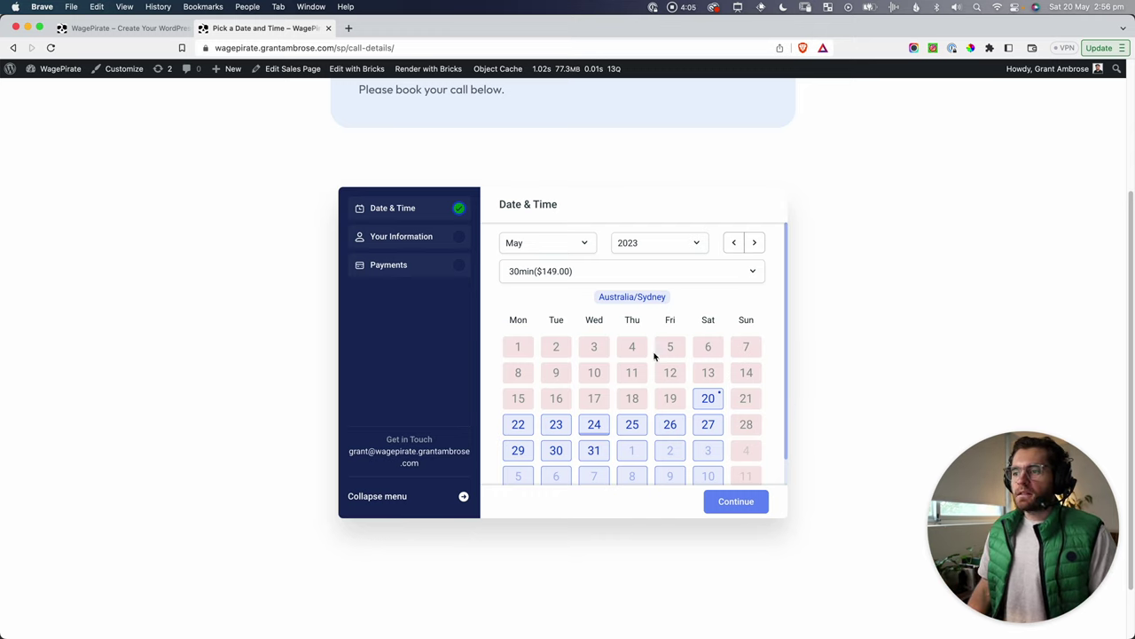
pyautogui.scroll(-1, 734, 425)
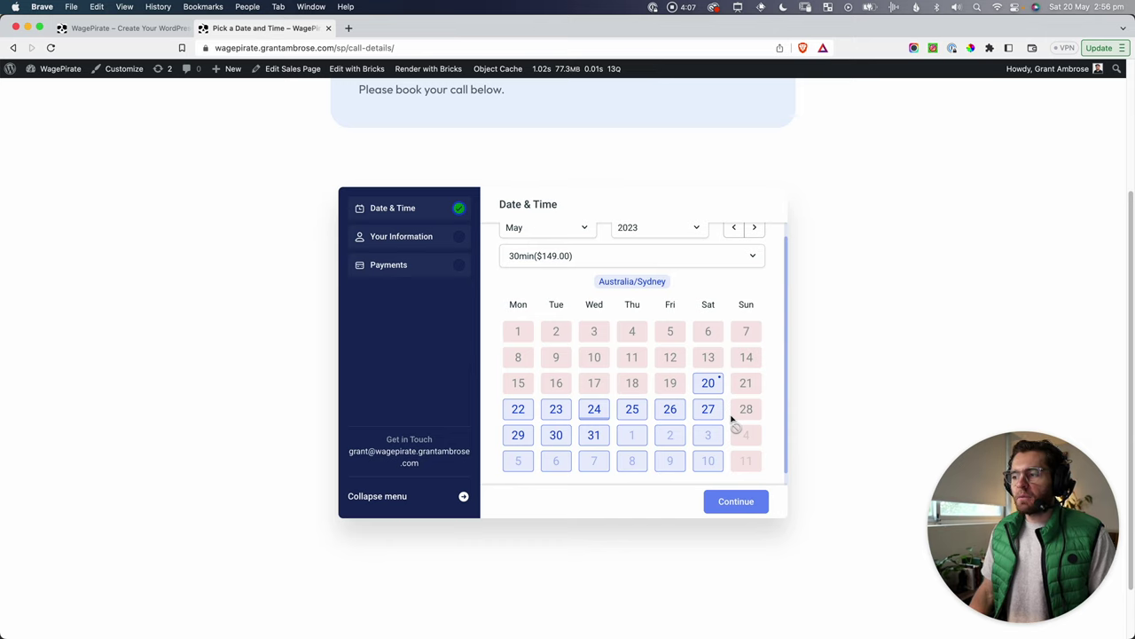
pyautogui.scroll(-1, 748, 432)
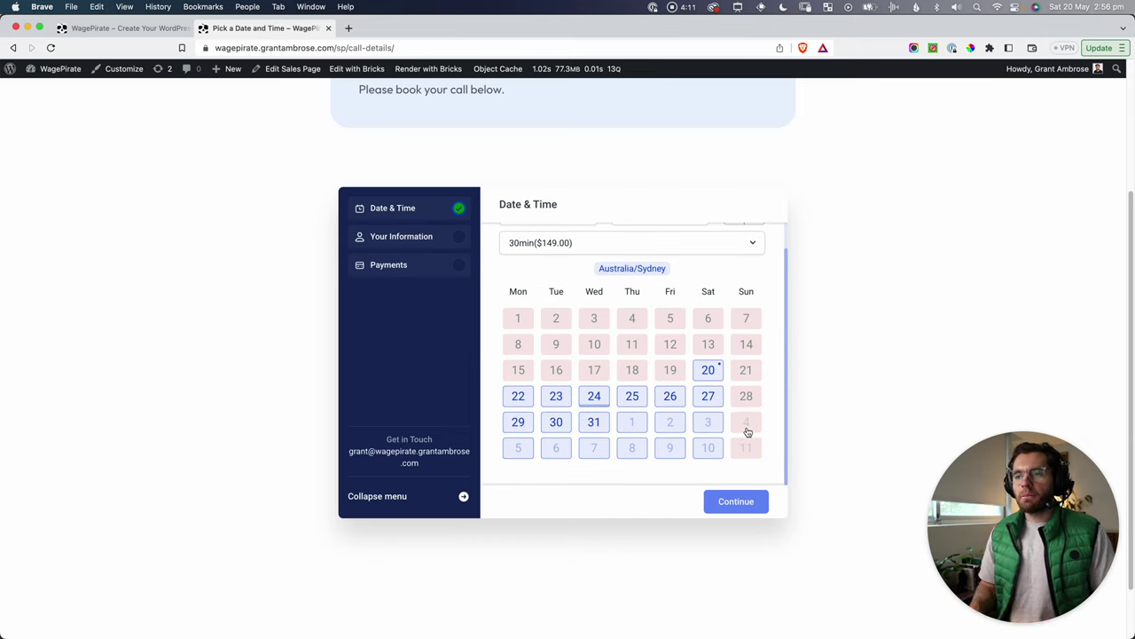
pyautogui.scroll(2, 791, 314)
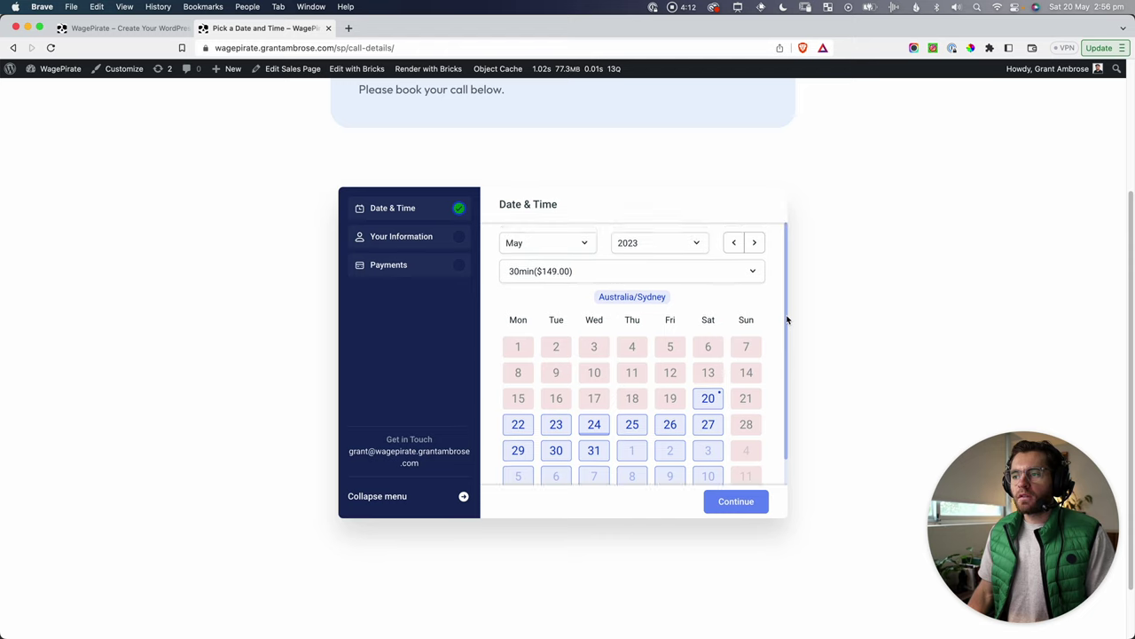
pyautogui.click(518, 278)
pyautogui.click(541, 326)
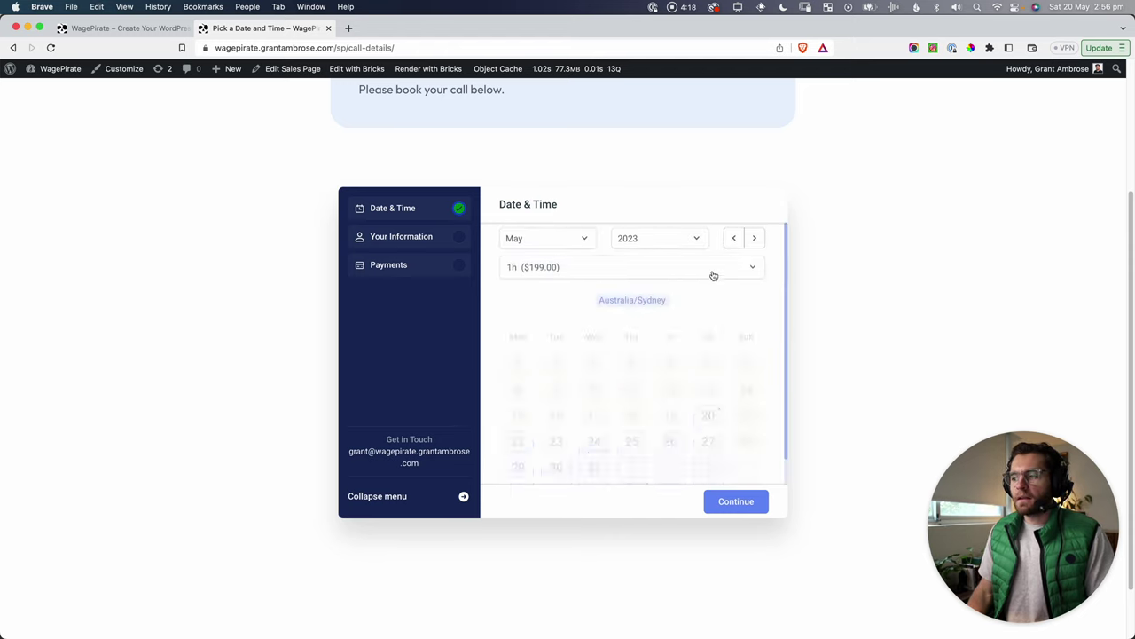
# Step: Choose May 22, 2023 with the 11:30 AM - 12:30 PM slot and continue to the customer information
pyautogui.scroll(-1, 661, 413)
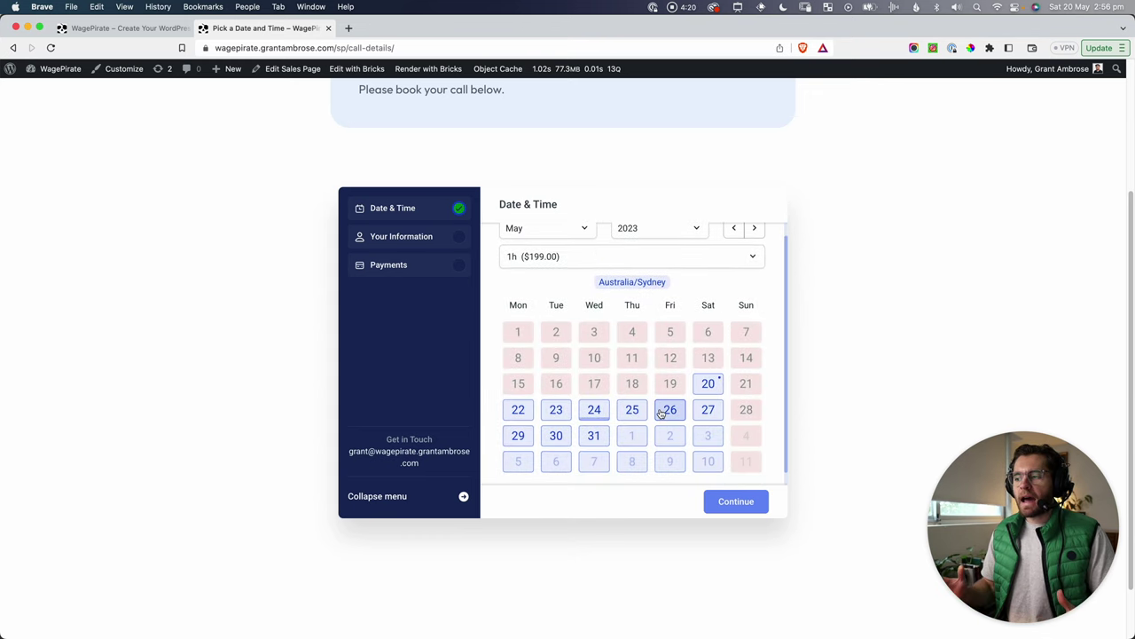
pyautogui.scroll(-1, 661, 413)
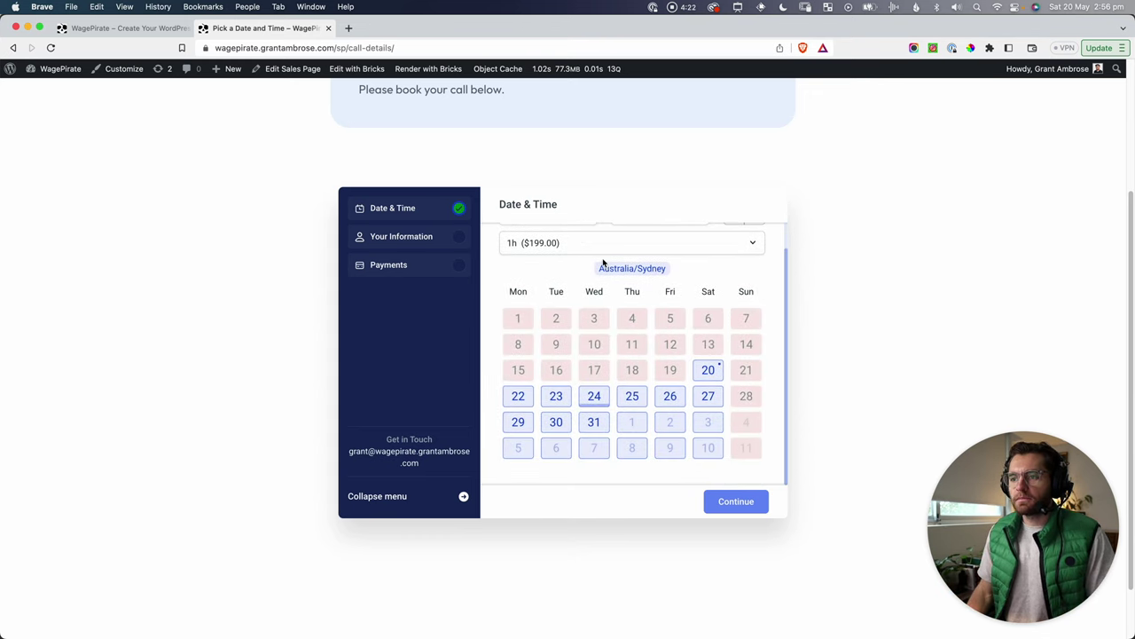
pyautogui.click(525, 398)
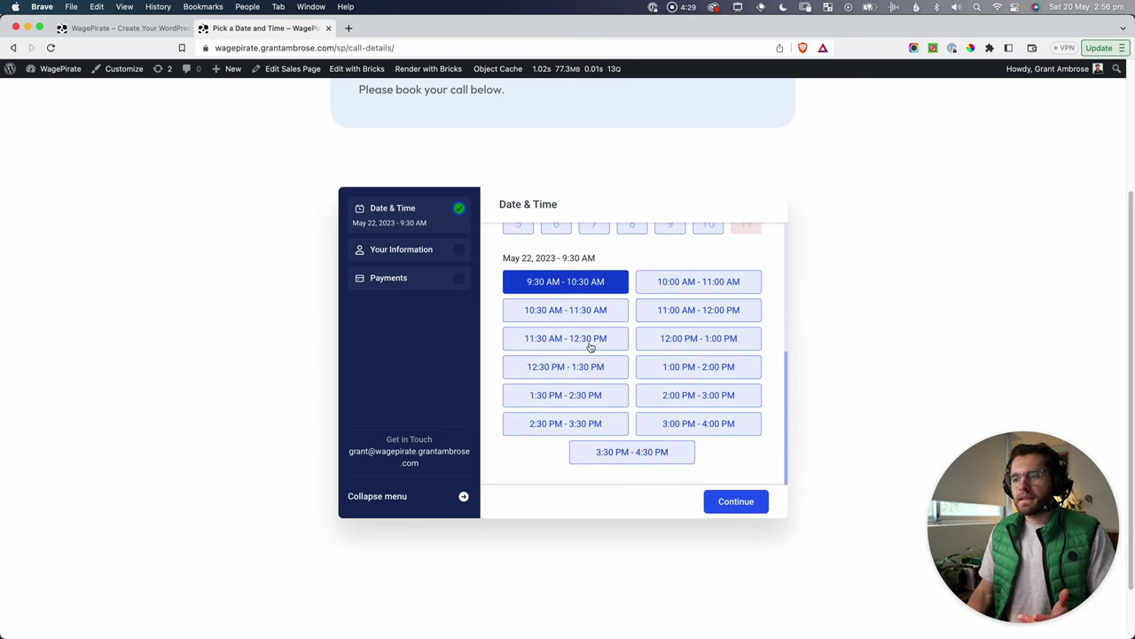
pyautogui.click(559, 338)
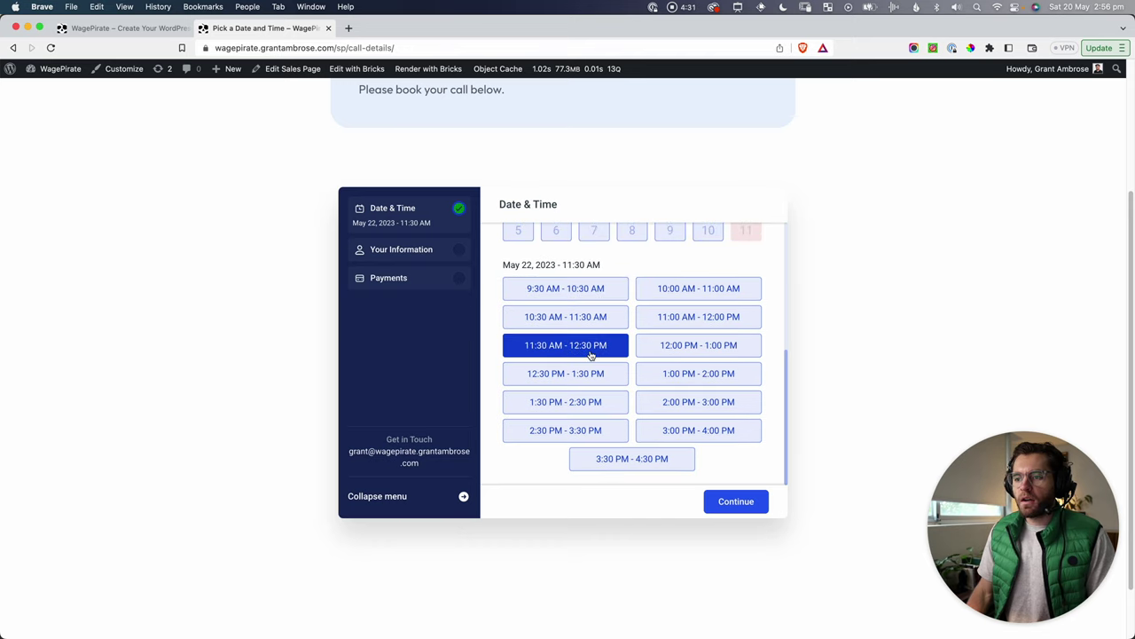
pyautogui.click(761, 504)
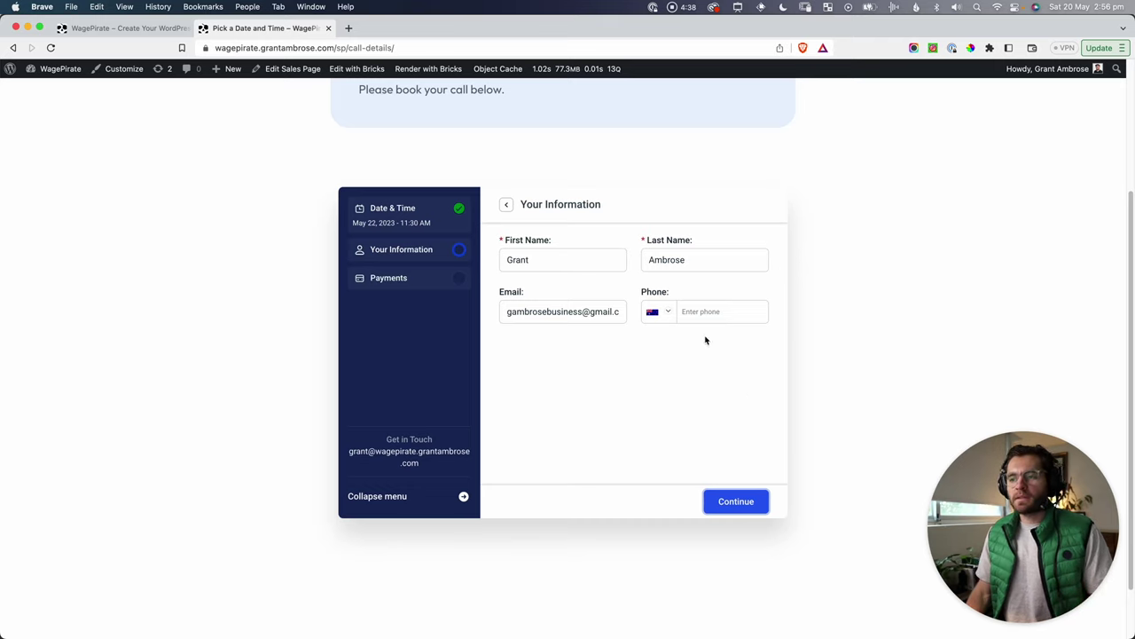
# Step: Fill in the customer's phone number and continue past the payment summary to the checkout
pyautogui.click(701, 305)
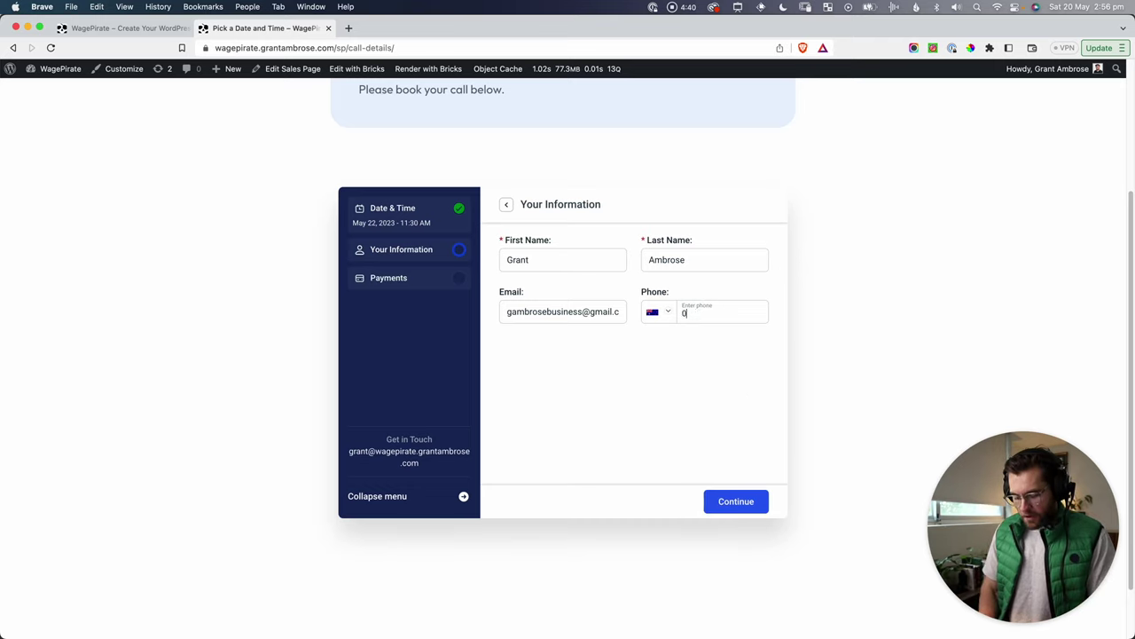
pyautogui.write('0400 000 000')
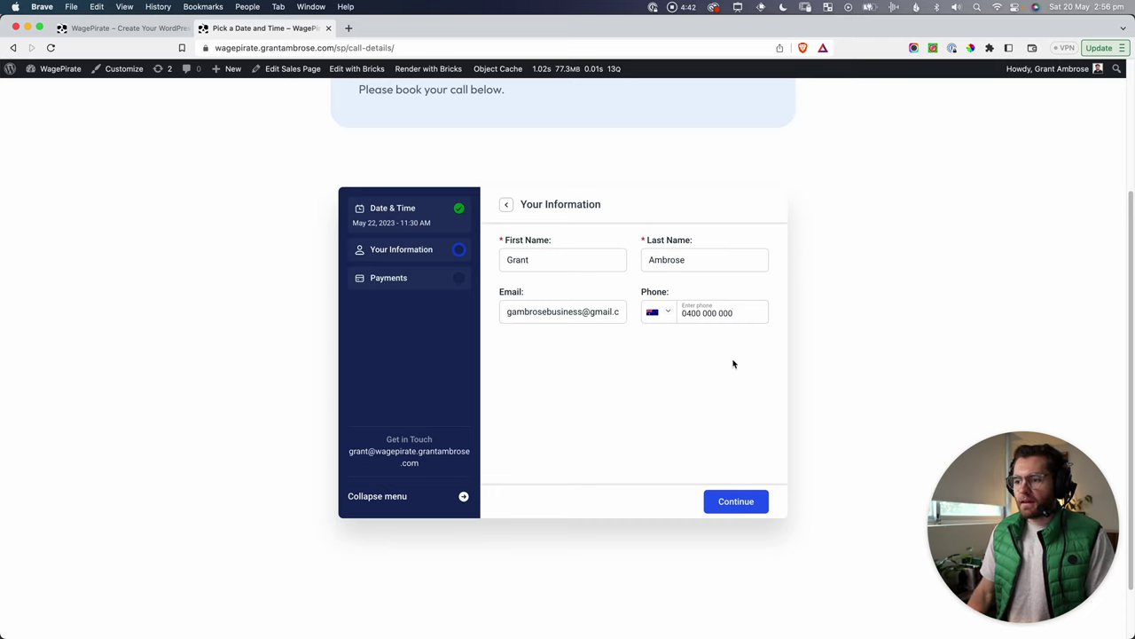
pyautogui.click(736, 500)
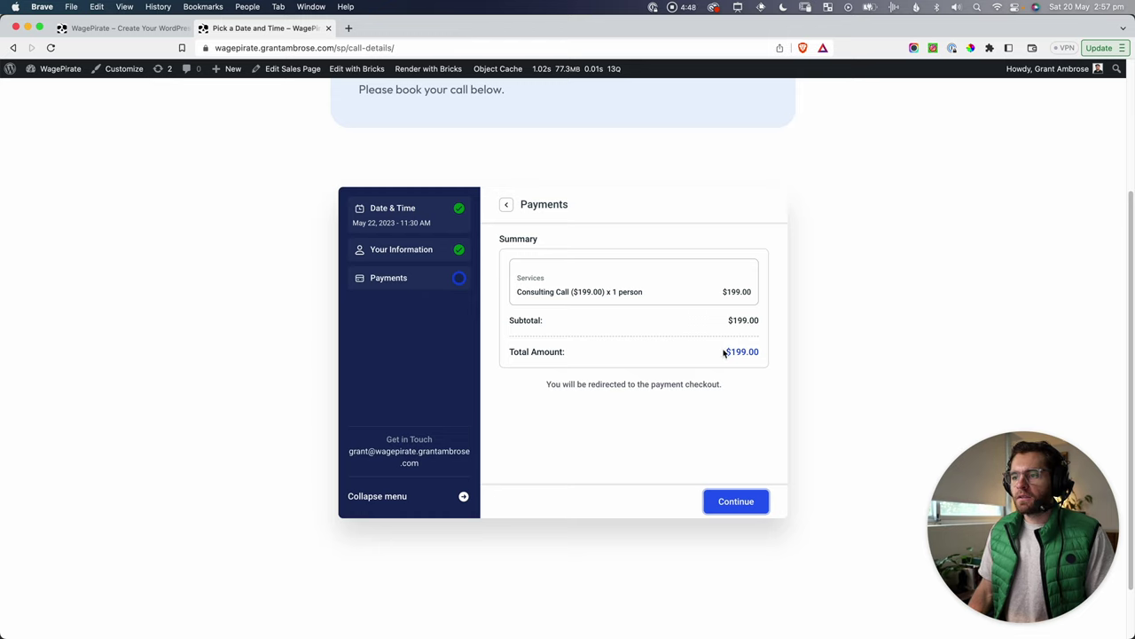
pyautogui.click(741, 509)
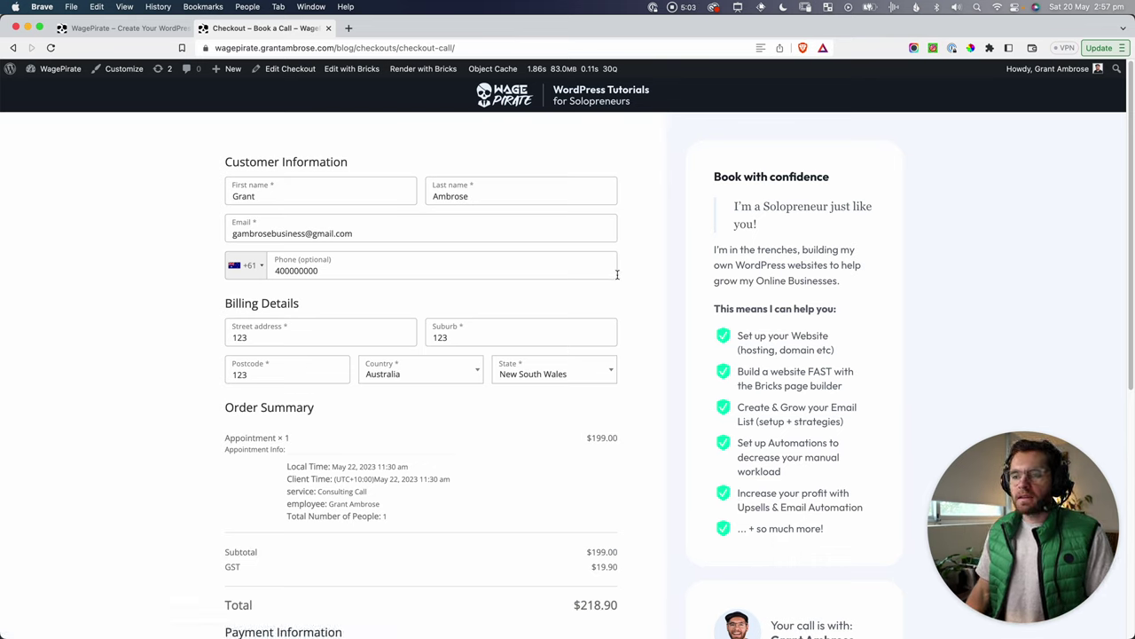
# Step: Review the checkout's customer details and order summary, then place the order with Test Gateway By FunnelKit
pyautogui.scroll(-1, 613, 298)
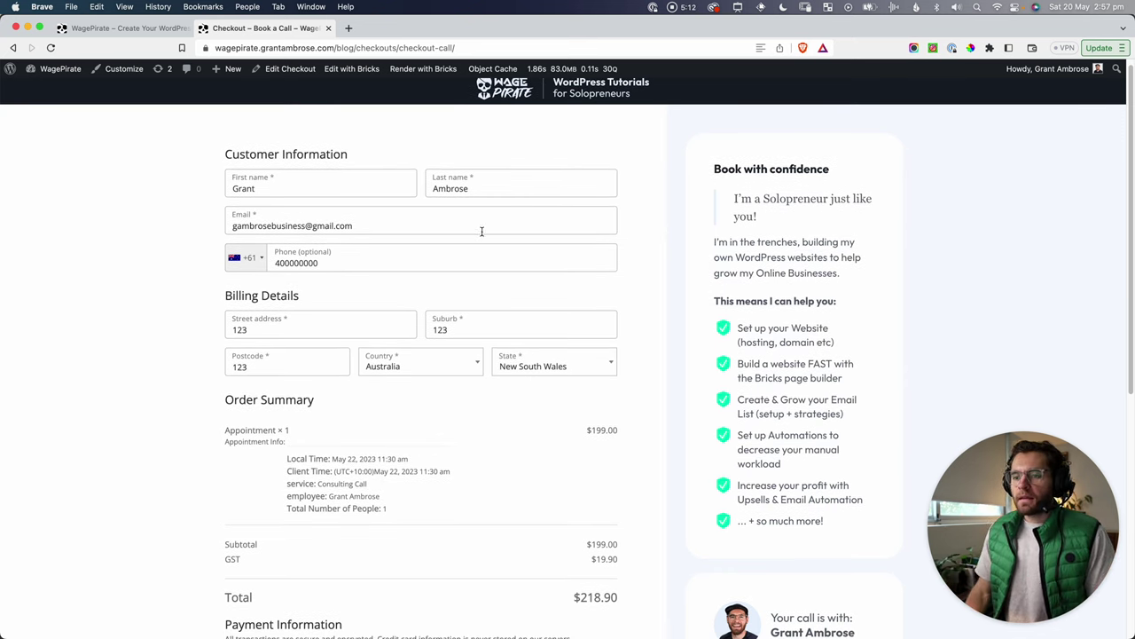
pyautogui.scroll(-3, 482, 231)
pyautogui.press('super+shift+4')
pyautogui.moveTo(200, 385); pyautogui.dragTo(646, 505)
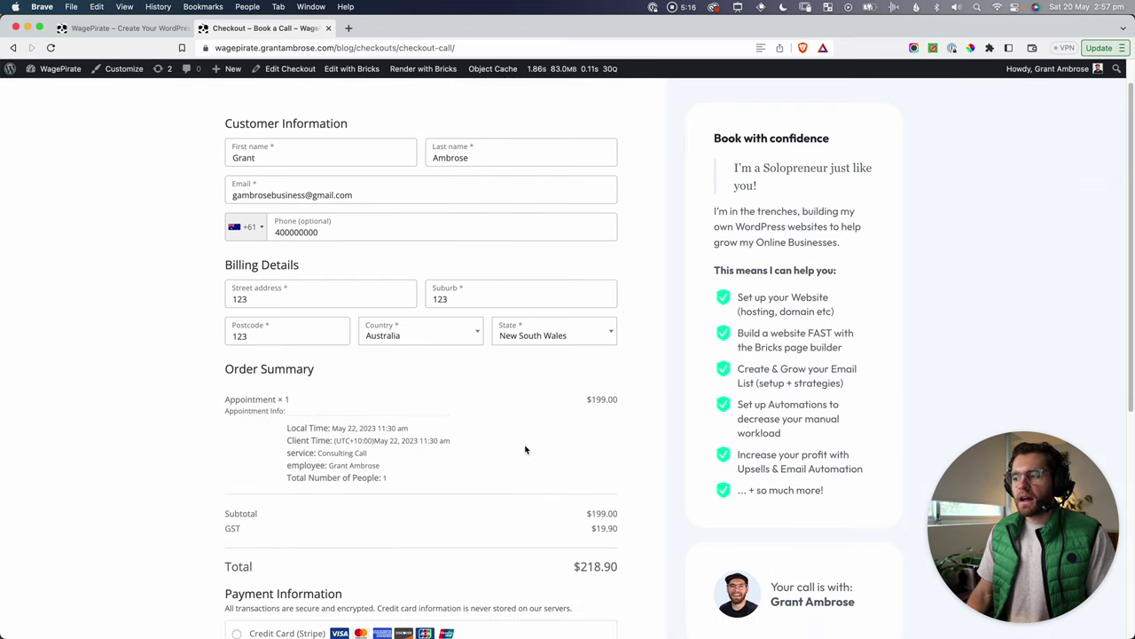
pyautogui.scroll(-5, 527, 450)
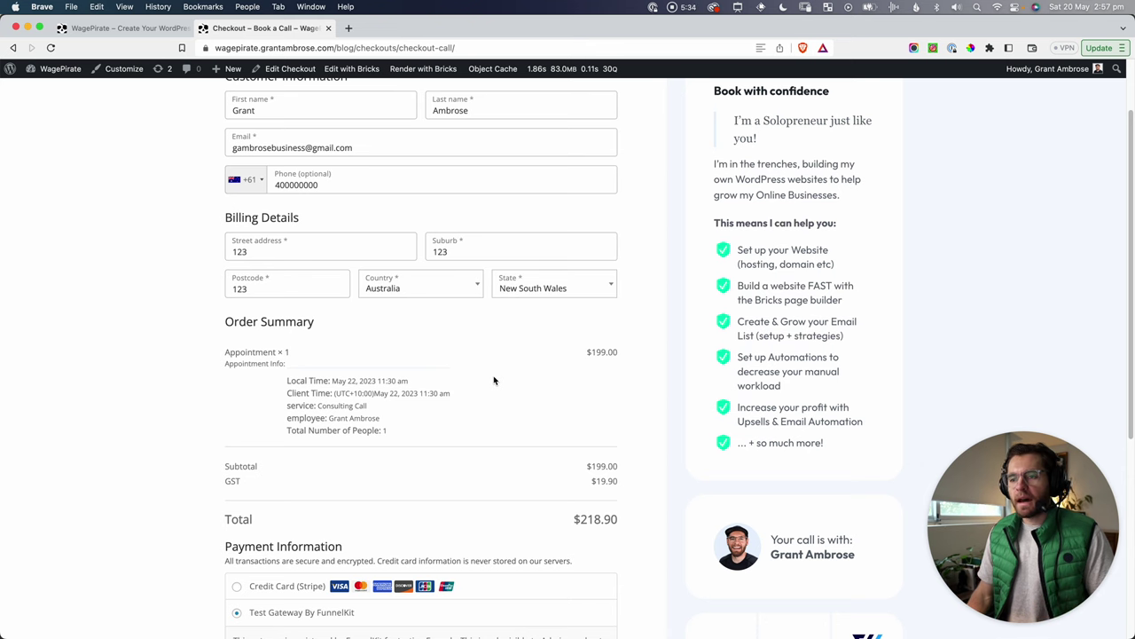
pyautogui.scroll(-5, 563, 218)
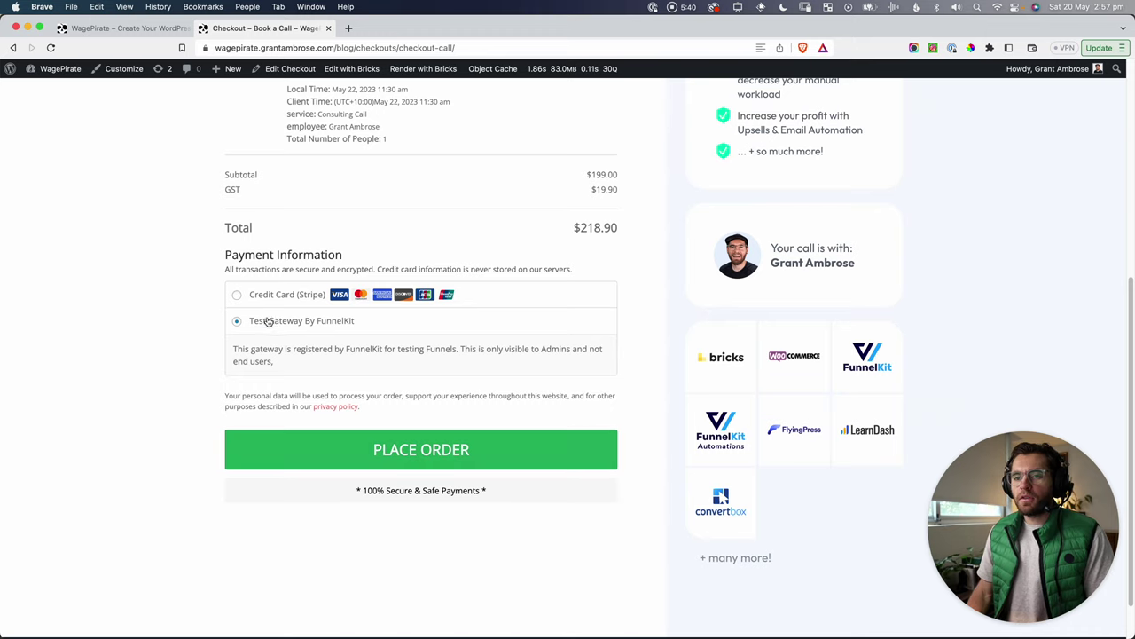
pyautogui.moveTo(266, 322); pyautogui.dragTo(360, 324)
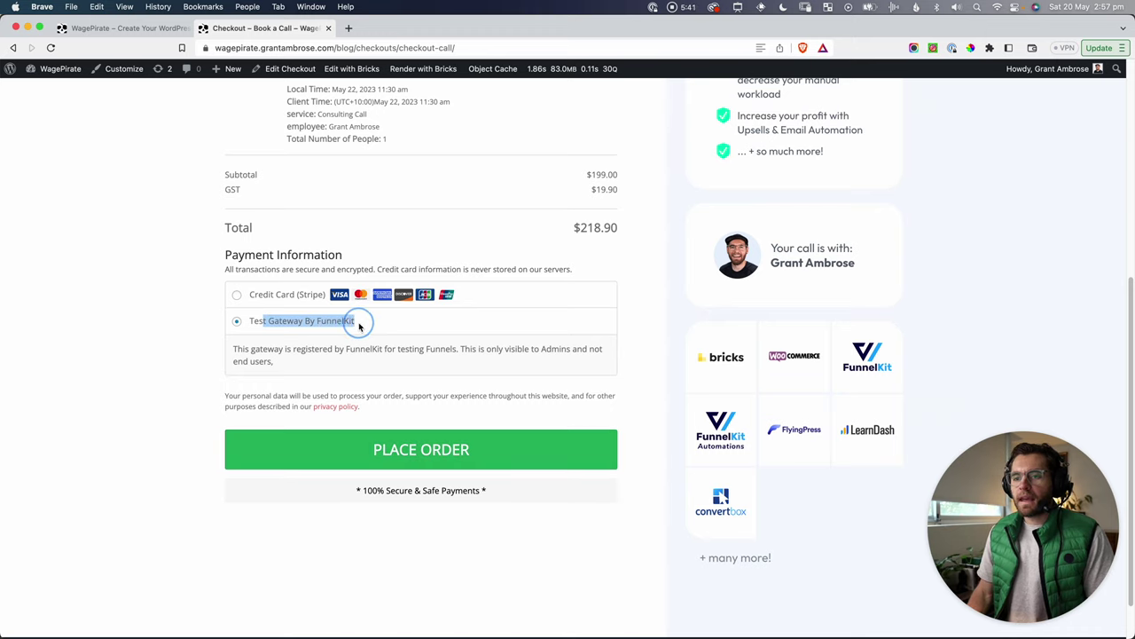
pyautogui.click(448, 448)
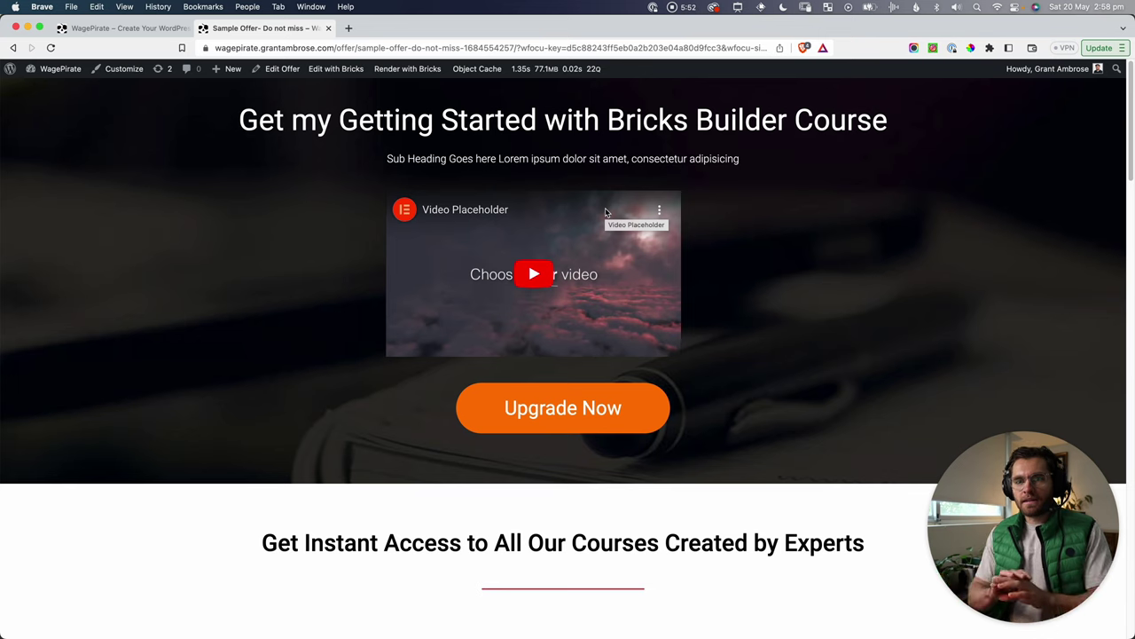
# Step: Examine the Bricks Builder course upsell page from its headline through the course sections to the final upgrade offer
pyautogui.moveTo(238, 120); pyautogui.dragTo(794, 125)
pyautogui.click(692, 269)
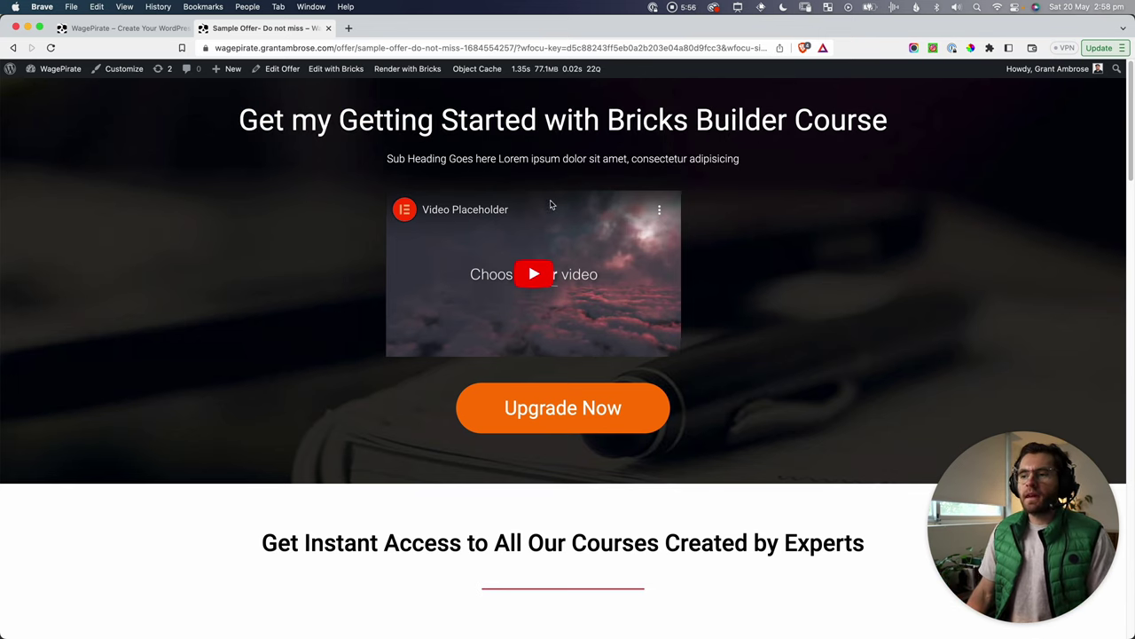
pyautogui.scroll(-2, 550, 204)
pyautogui.scroll(-11, 550, 203)
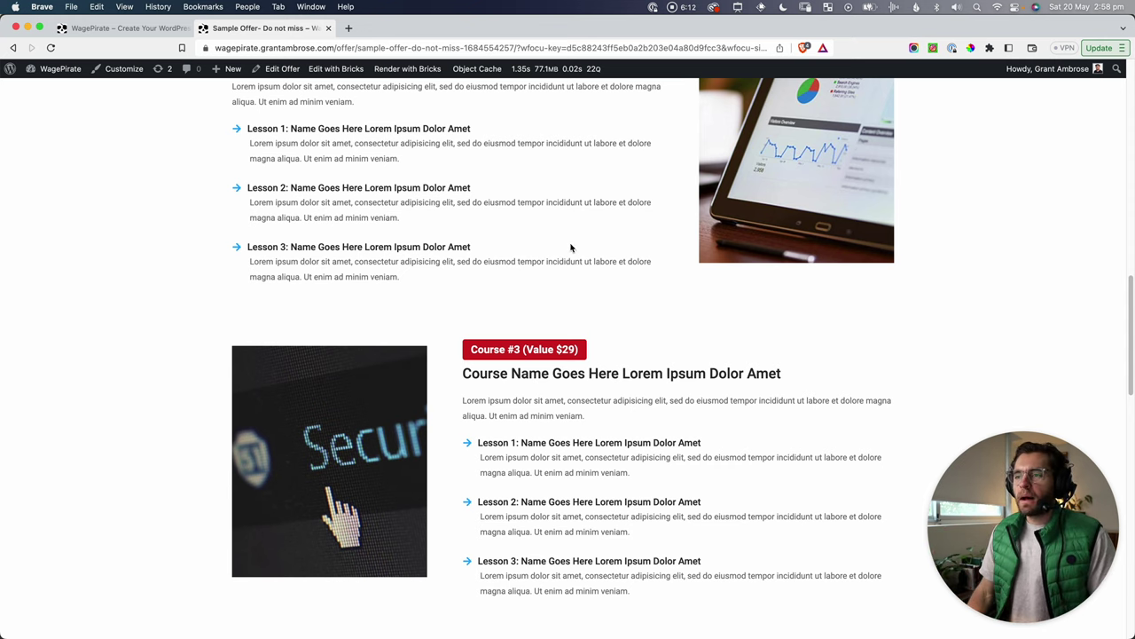
pyautogui.scroll(3, 571, 247)
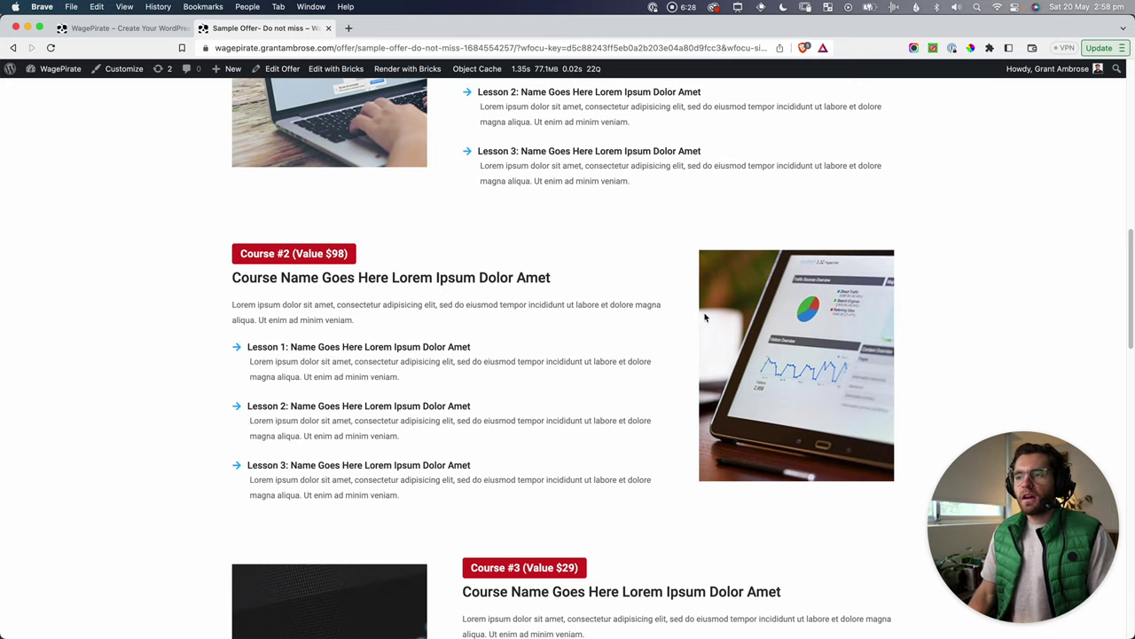
pyautogui.scroll(3, 616, 345)
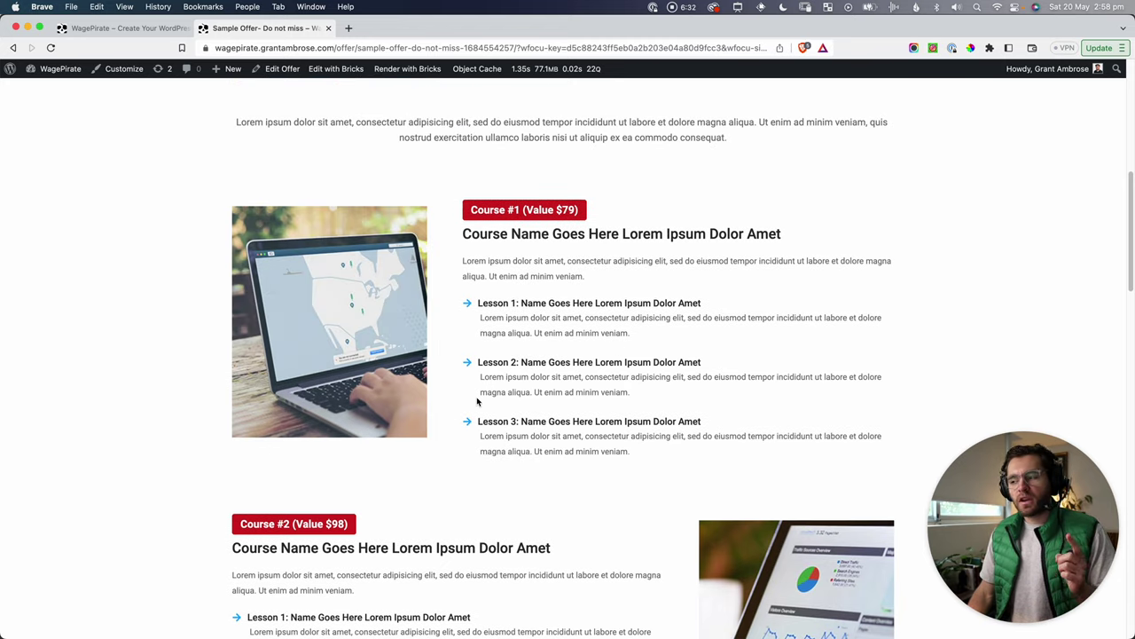
pyautogui.scroll(-2, 477, 402)
pyautogui.scroll(-12, 478, 402)
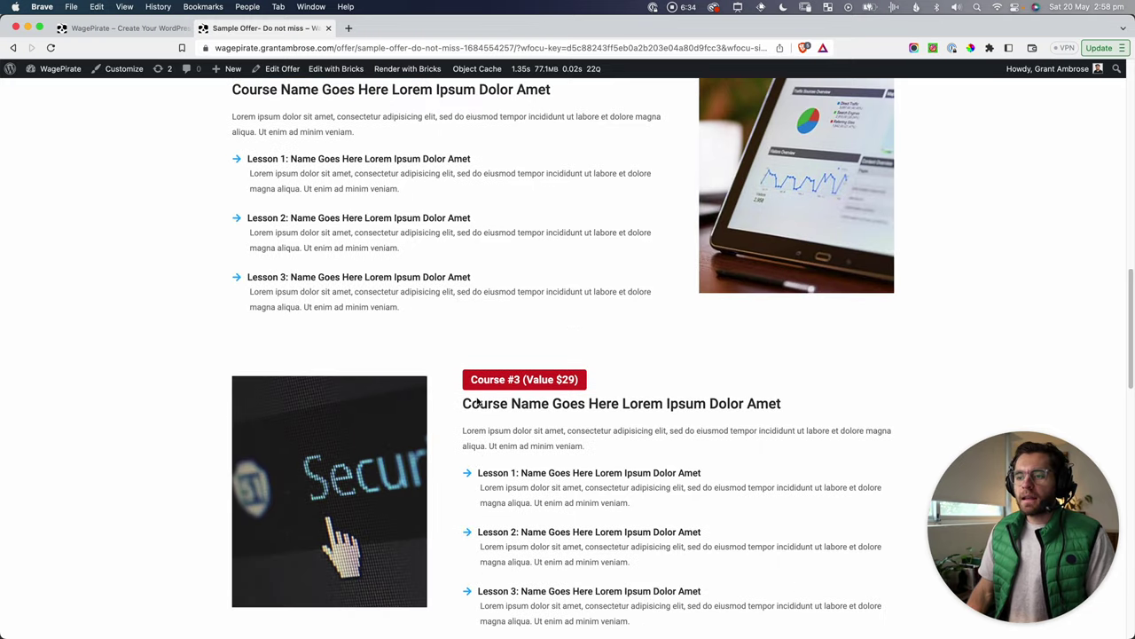
pyautogui.scroll(-4, 477, 402)
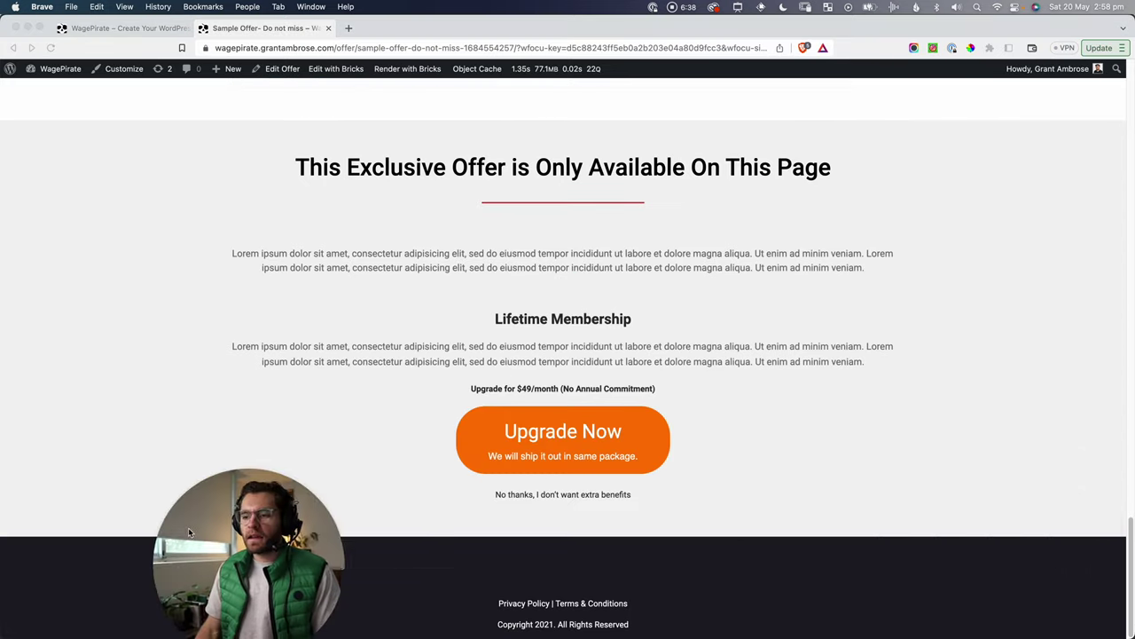
# Step: Upgrade the order with the Getting Started with Bricks Builder course and accept the offer
pyautogui.click(572, 441)
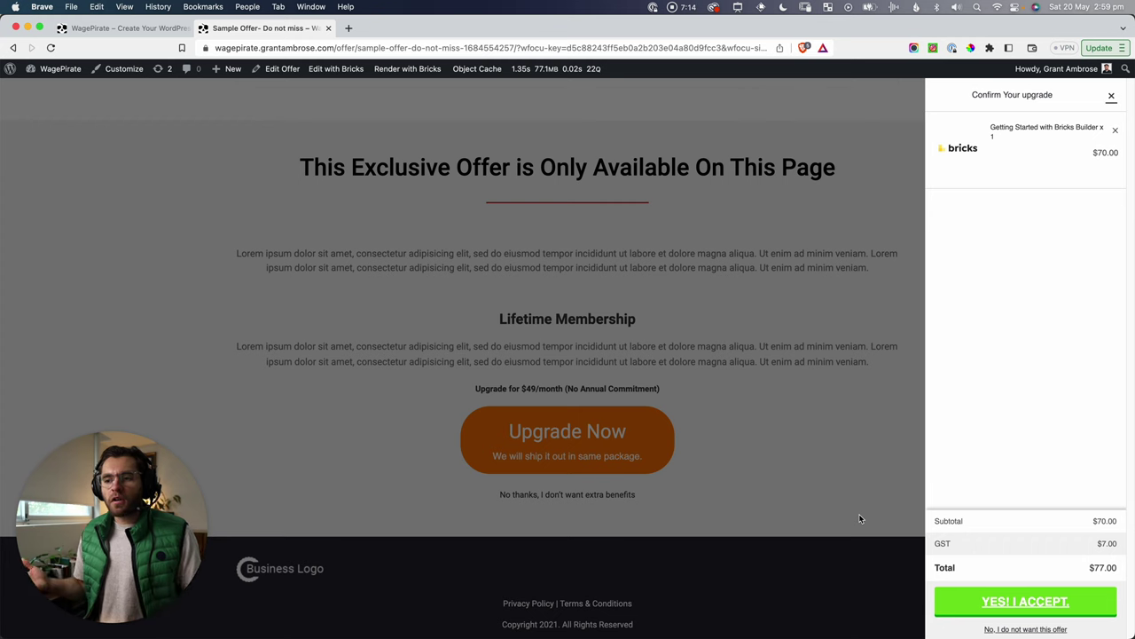
pyautogui.click(805, 486)
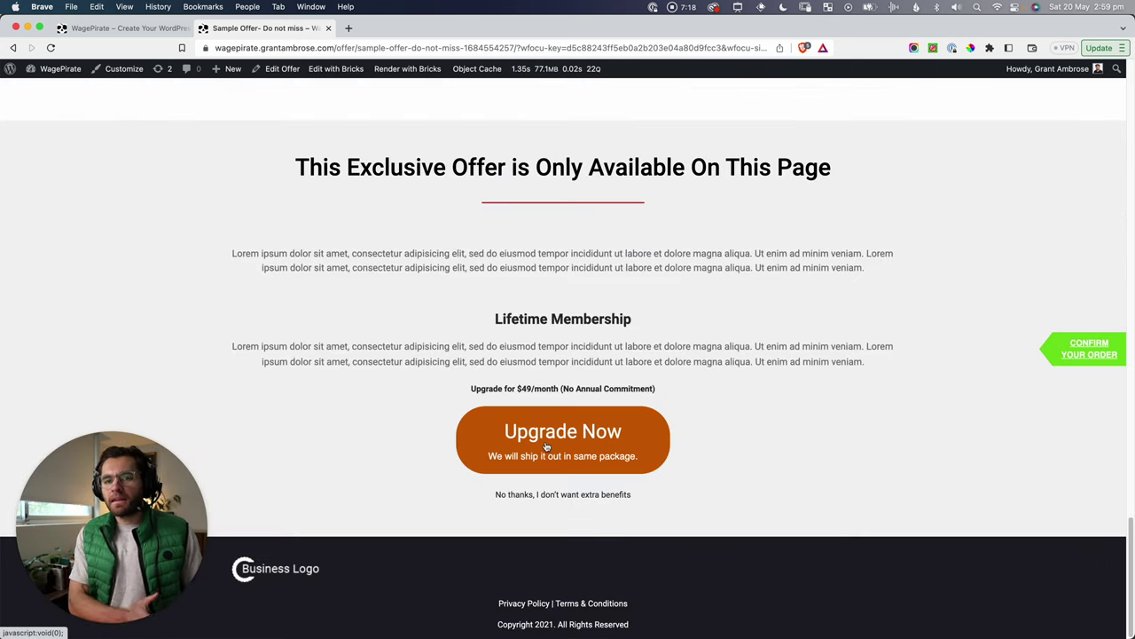
pyautogui.click(1100, 344)
pyautogui.click(994, 603)
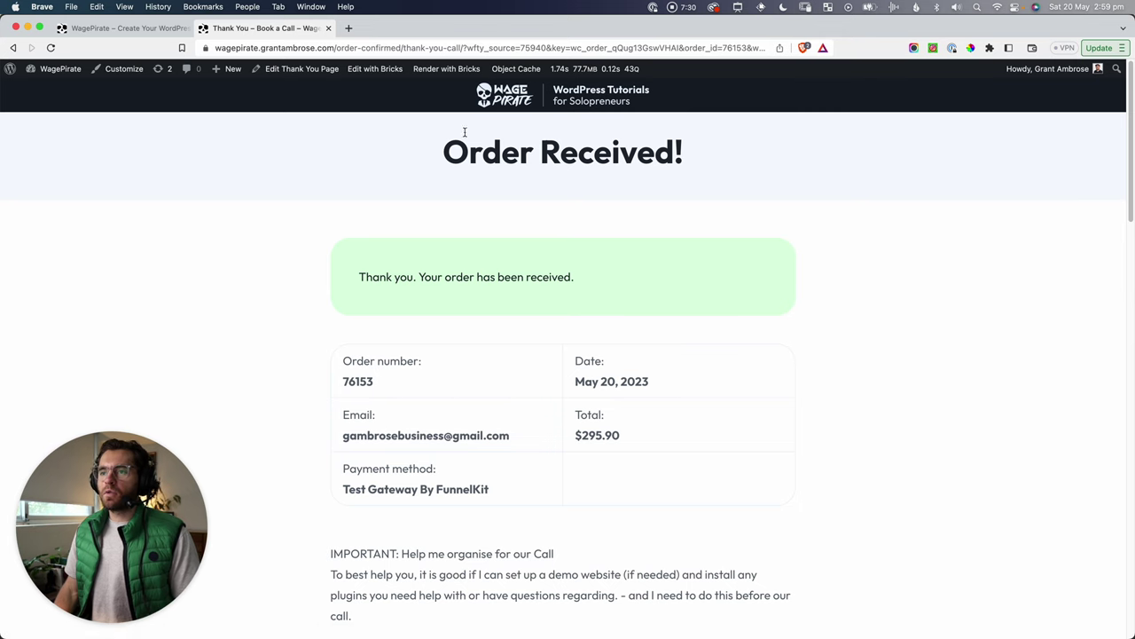
# Step: Review the order confirmation page from the received message through the call-preparation instructions to the order details and their totals
pyautogui.moveTo(463, 133); pyautogui.dragTo(807, 184)
pyautogui.click(806, 185)
pyautogui.scroll(-10, 798, 240)
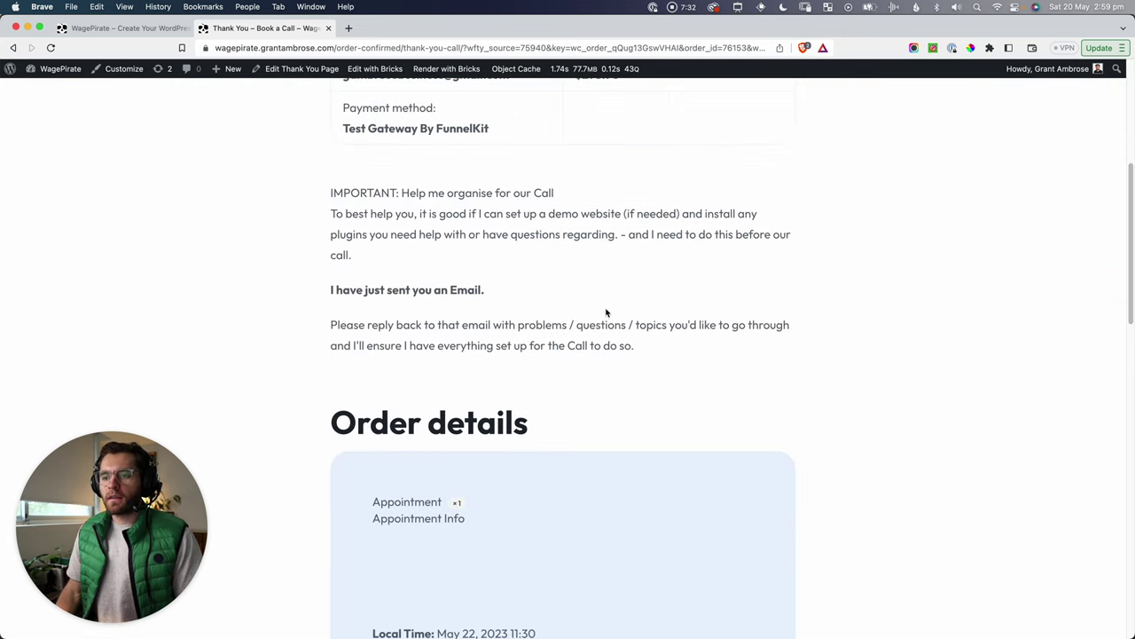
pyautogui.scroll(-2, 596, 308)
pyautogui.moveTo(367, 181); pyautogui.dragTo(443, 182)
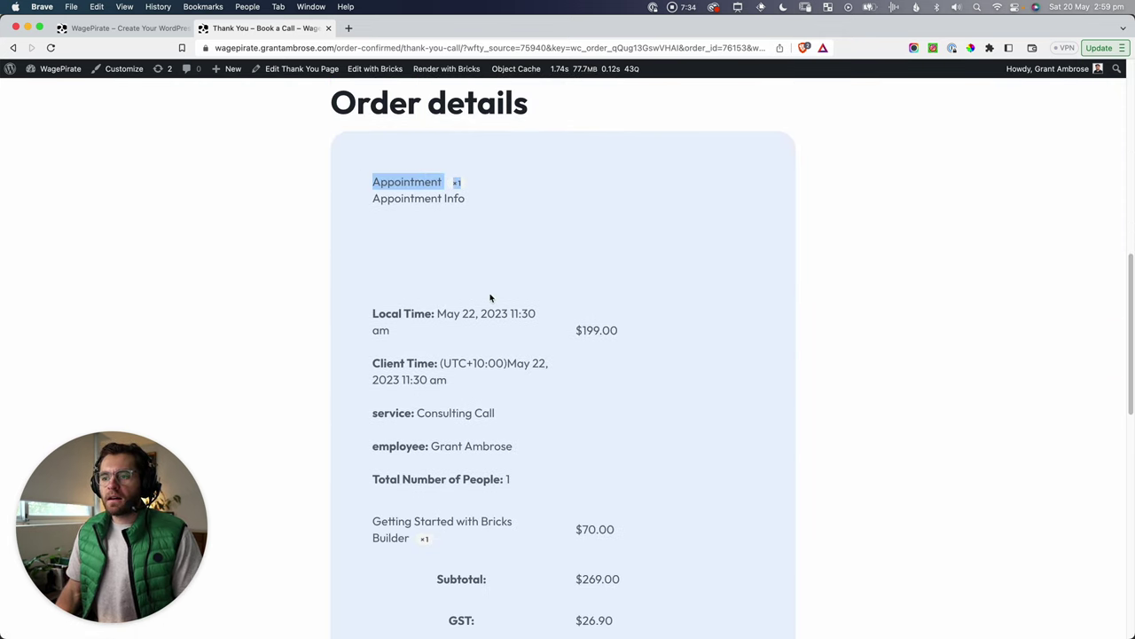
pyautogui.scroll(-2, 570, 330)
pyautogui.moveTo(424, 346); pyautogui.dragTo(609, 426)
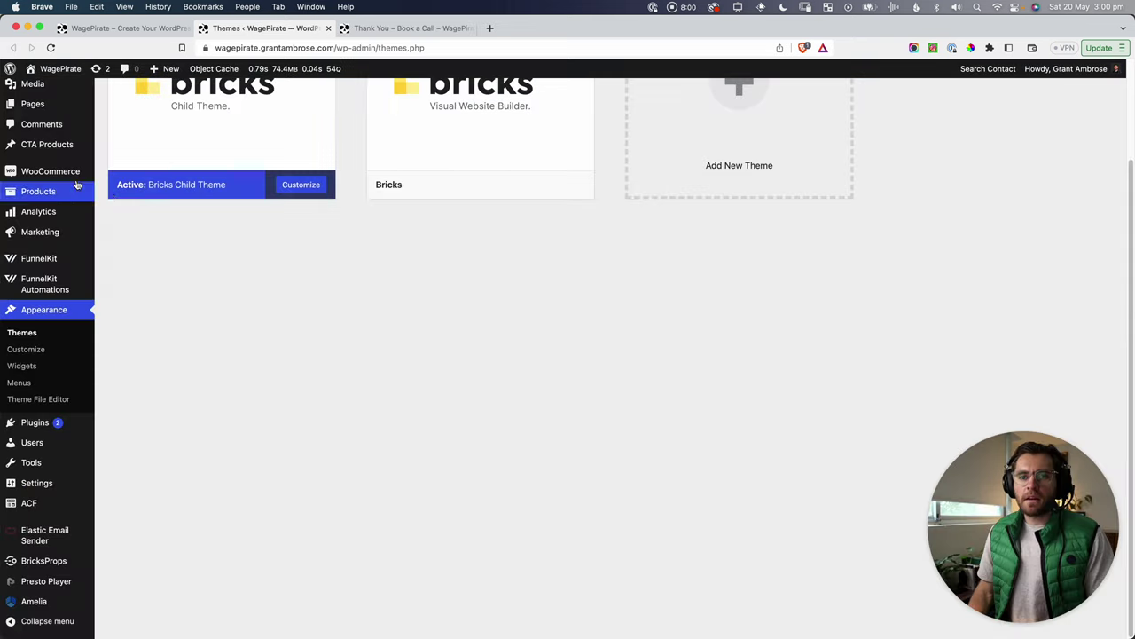
# Step: Open the most recent order from the WooCommerce orders list in the site admin
pyautogui.moveTo(53, 171)
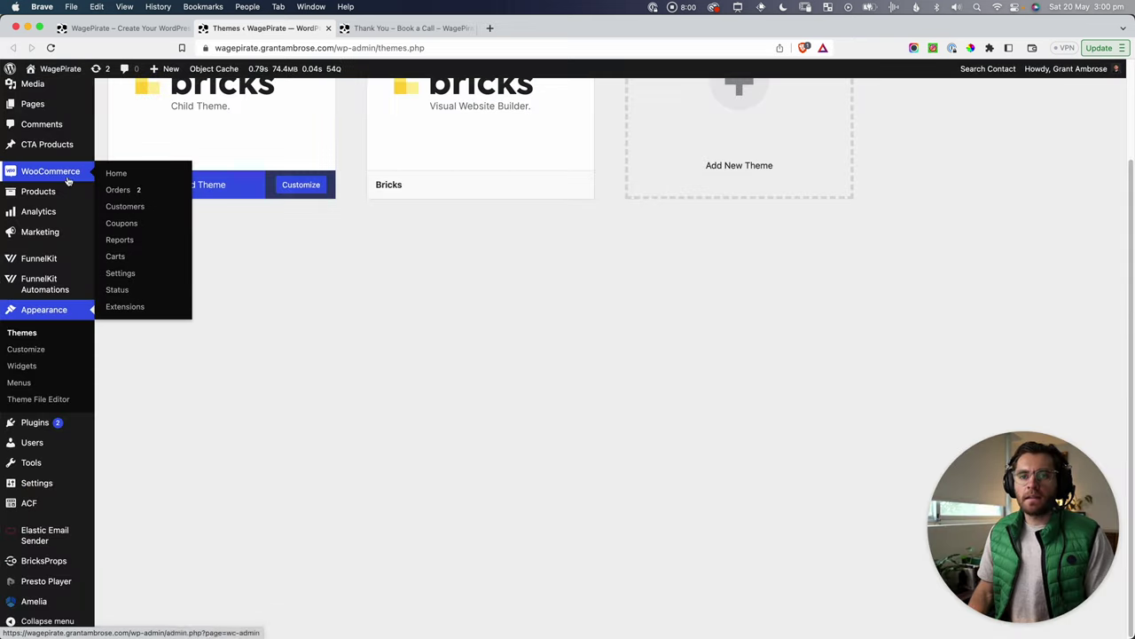
pyautogui.click(123, 191)
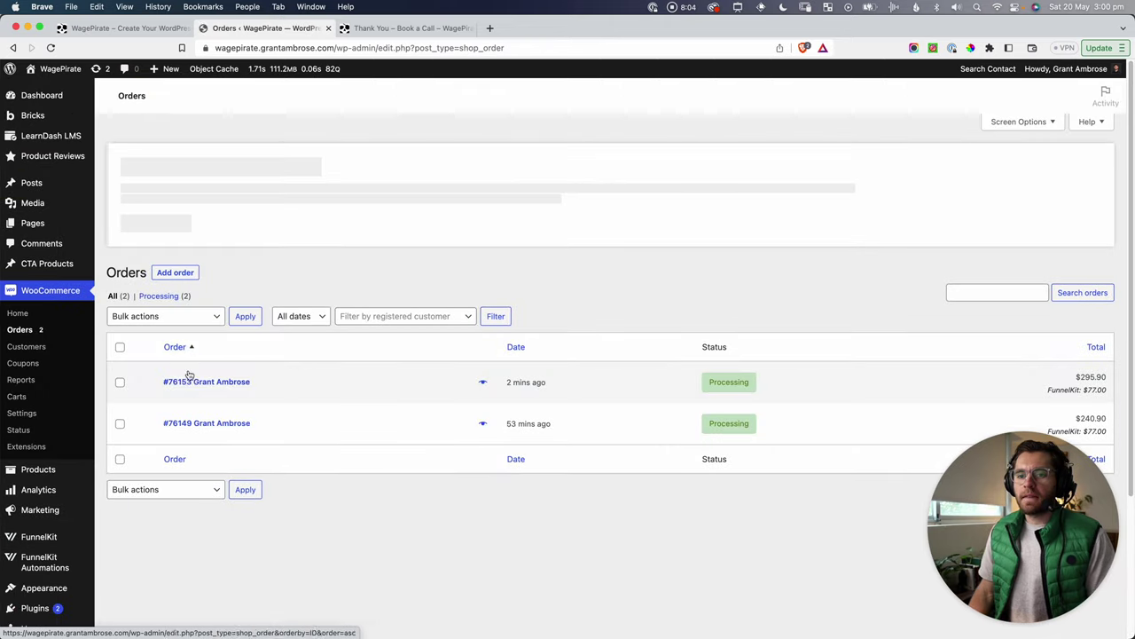
pyautogui.click(192, 383)
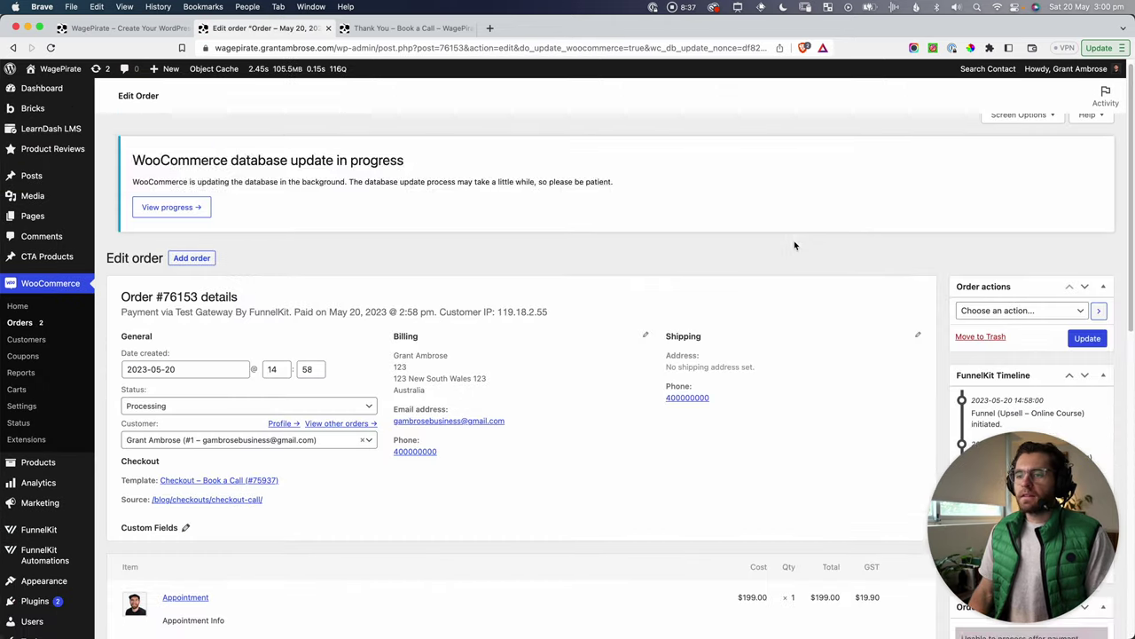
# Step: Examine the order's general, billing and checkout details, followed by its list of purchased items
pyautogui.scroll(-3, 793, 241)
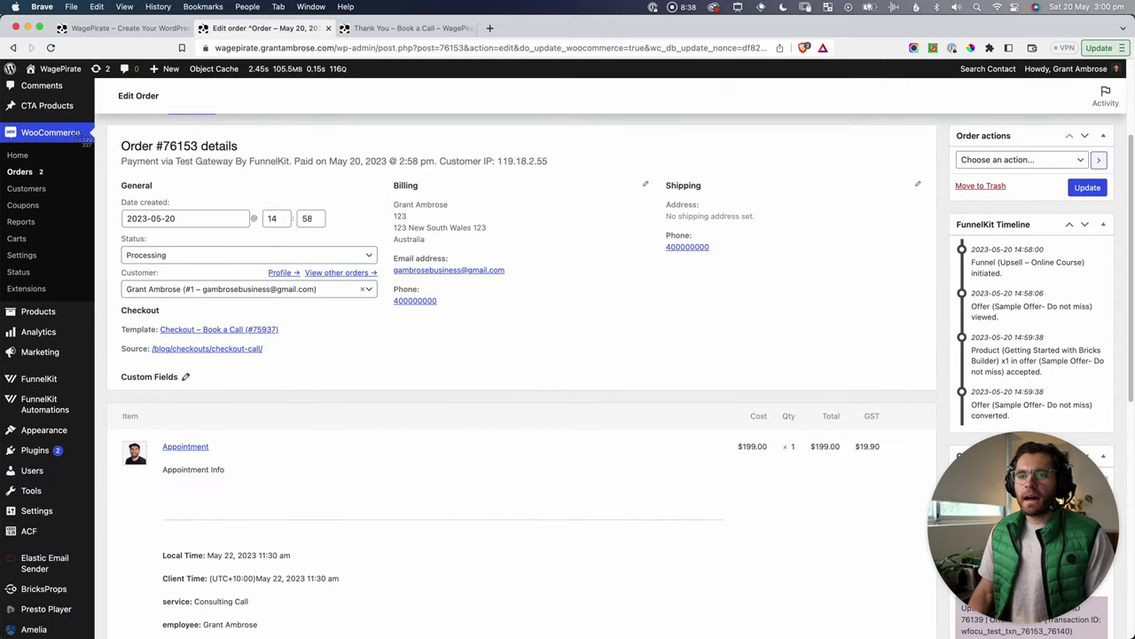
pyautogui.moveTo(89, 129); pyautogui.dragTo(855, 399)
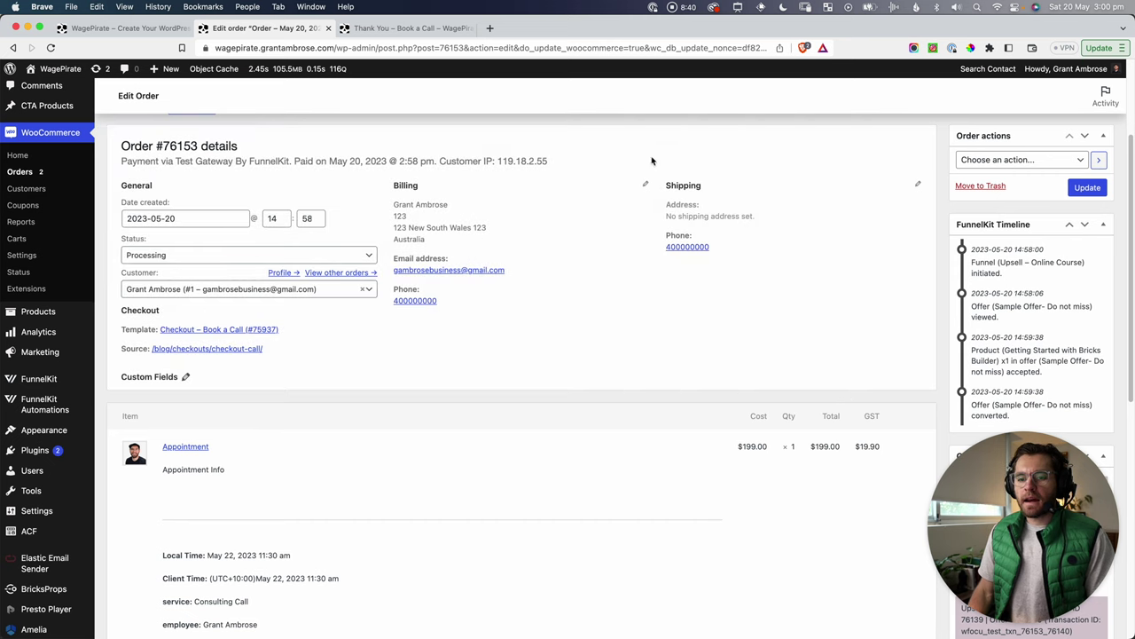
pyautogui.scroll(-5, 648, 169)
pyautogui.press('cmd+shift+4')
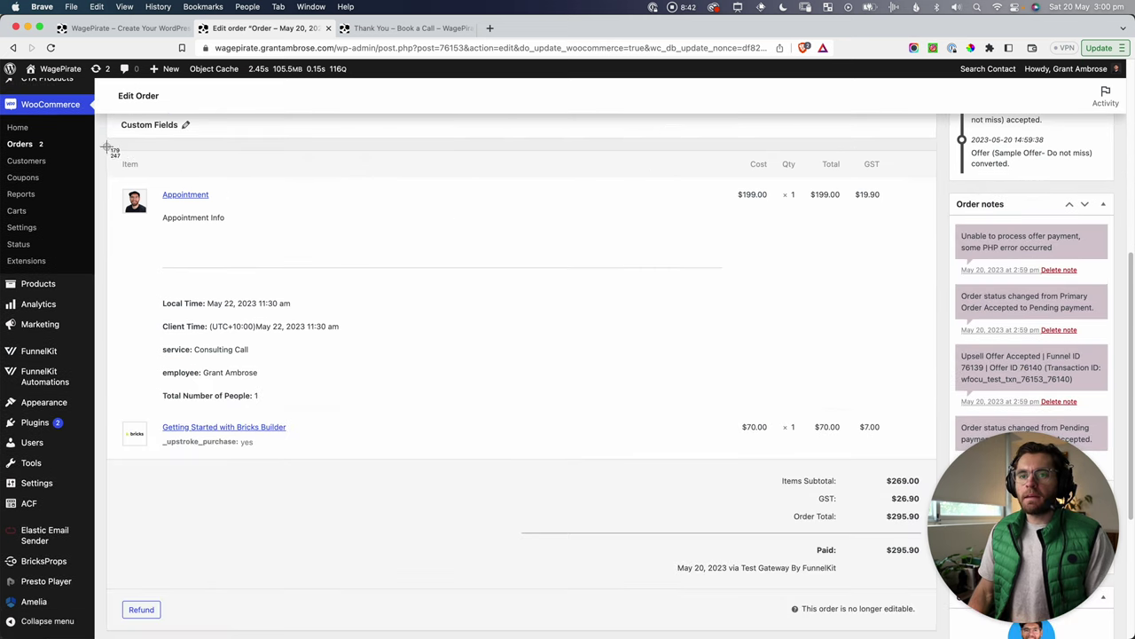
pyautogui.moveTo(107, 148); pyautogui.dragTo(927, 406)
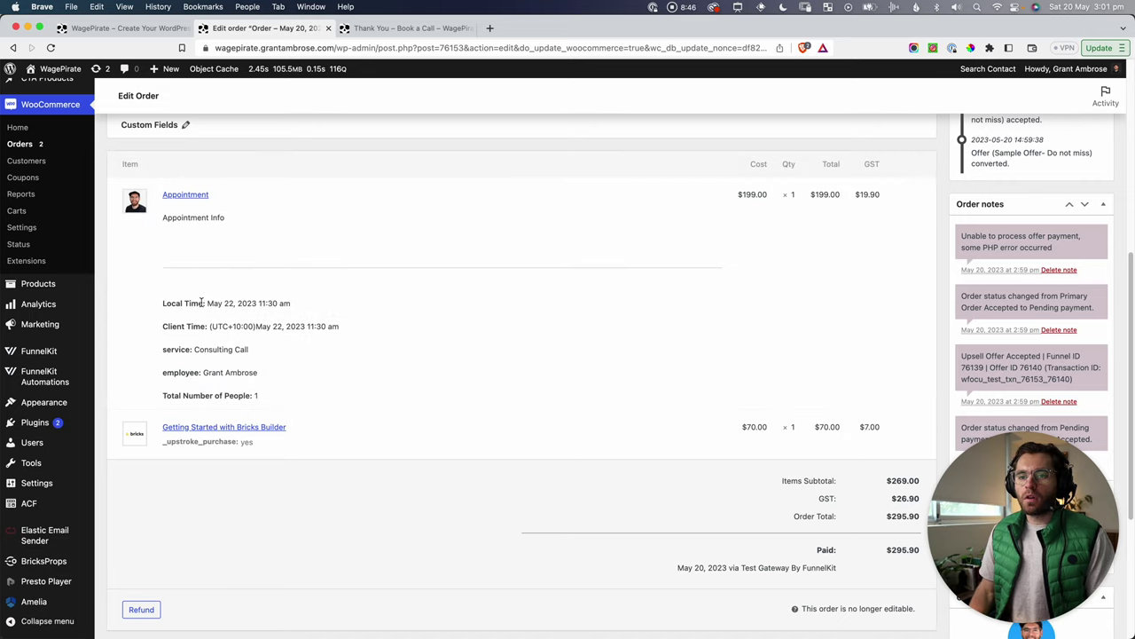
# Step: Check the booking information under the Appointment item, including its local time, client time, service and number of people
pyautogui.moveTo(184, 303); pyautogui.dragTo(261, 396)
pyautogui.click(263, 396)
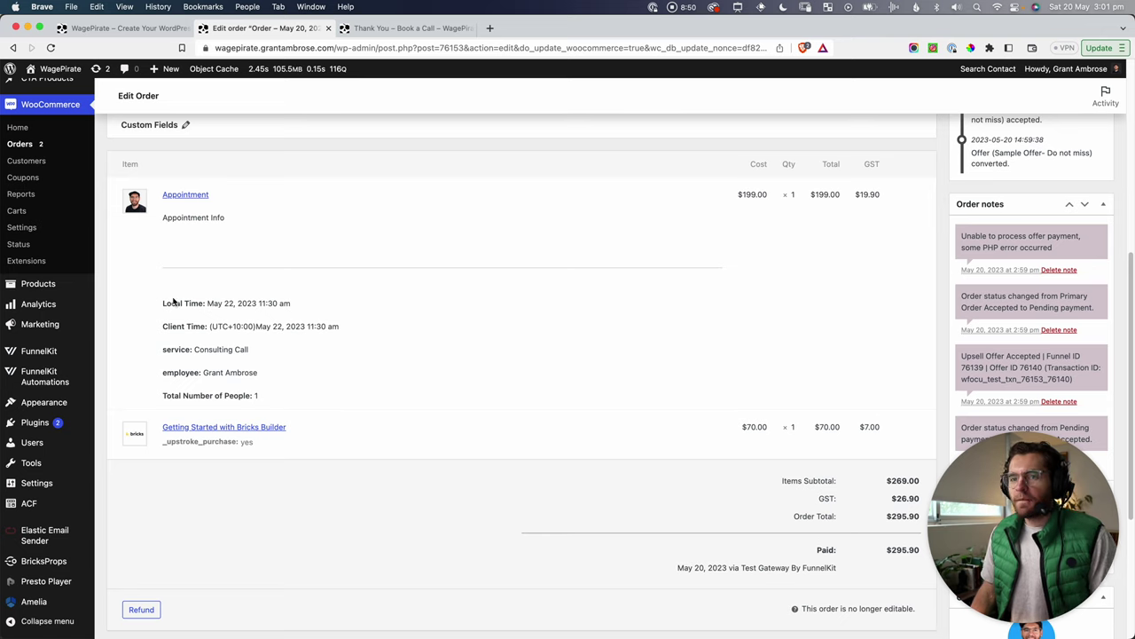
pyautogui.moveTo(209, 303); pyautogui.dragTo(287, 305)
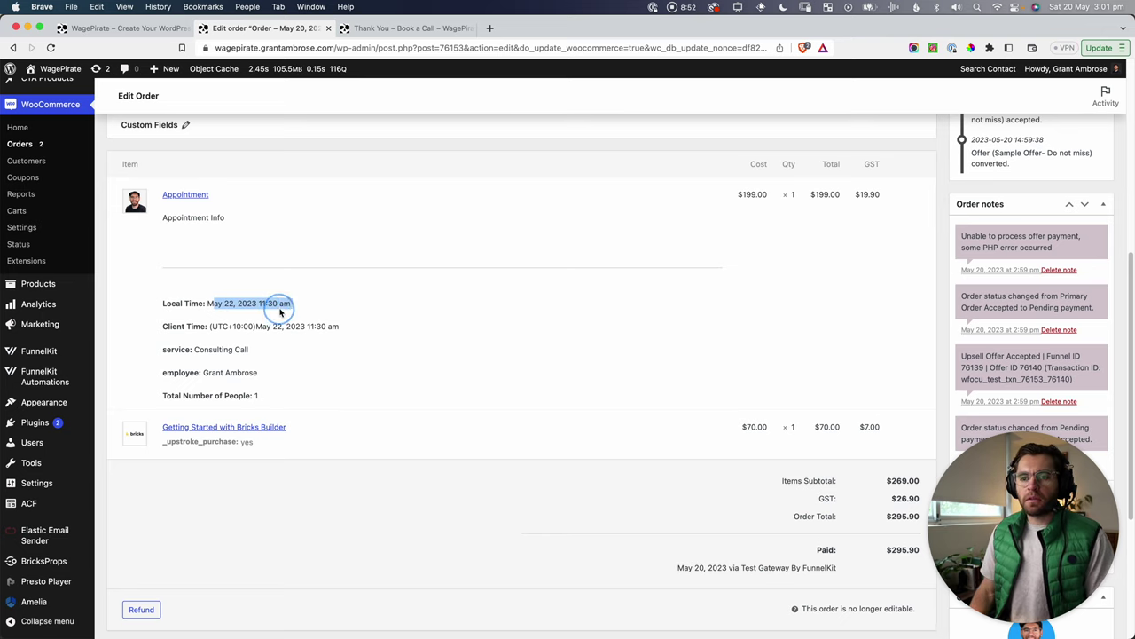
pyautogui.click(288, 305)
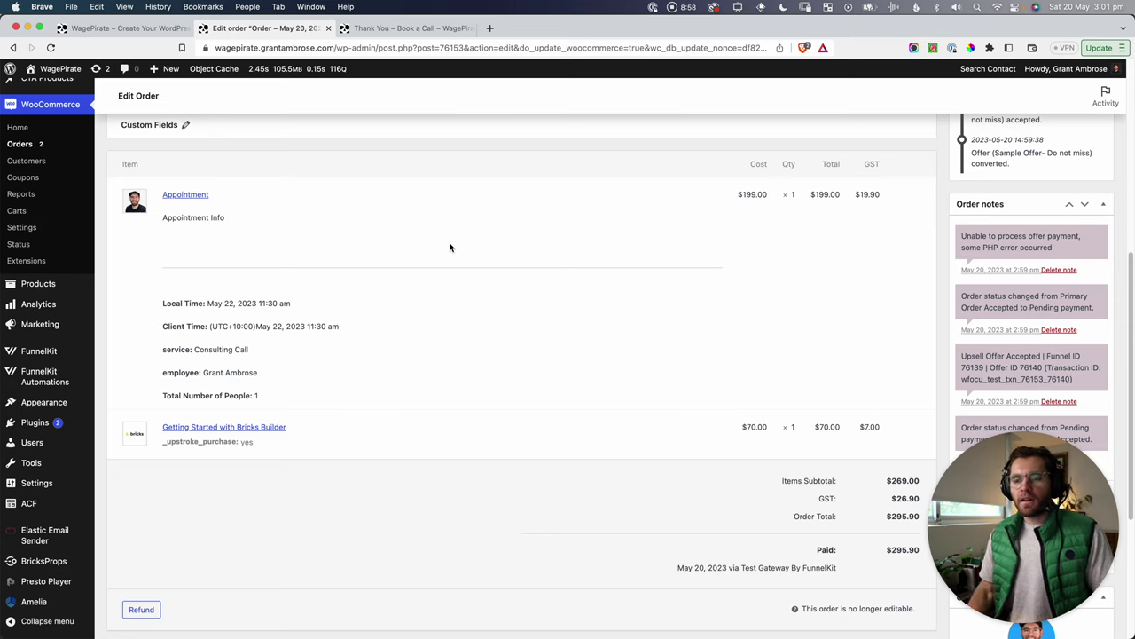
pyautogui.moveTo(261, 302); pyautogui.dragTo(286, 303)
pyautogui.click(279, 318)
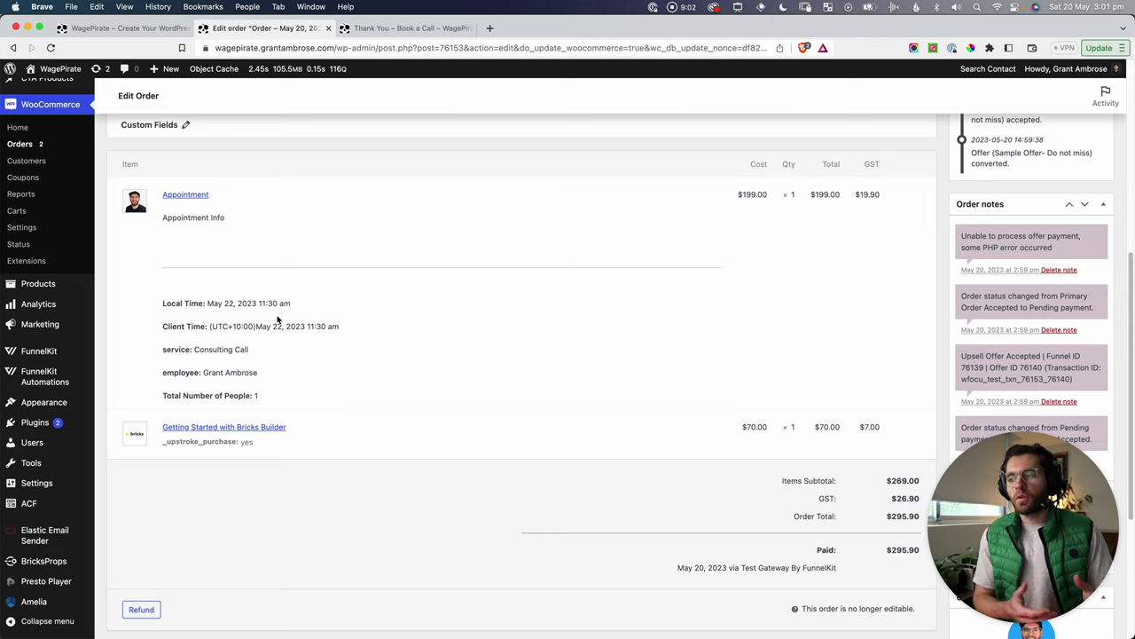
# Step: Check the Getting Started with Bricks Builder line item and its _upstroke_purchase entry in the order
pyautogui.scroll(-2, 278, 320)
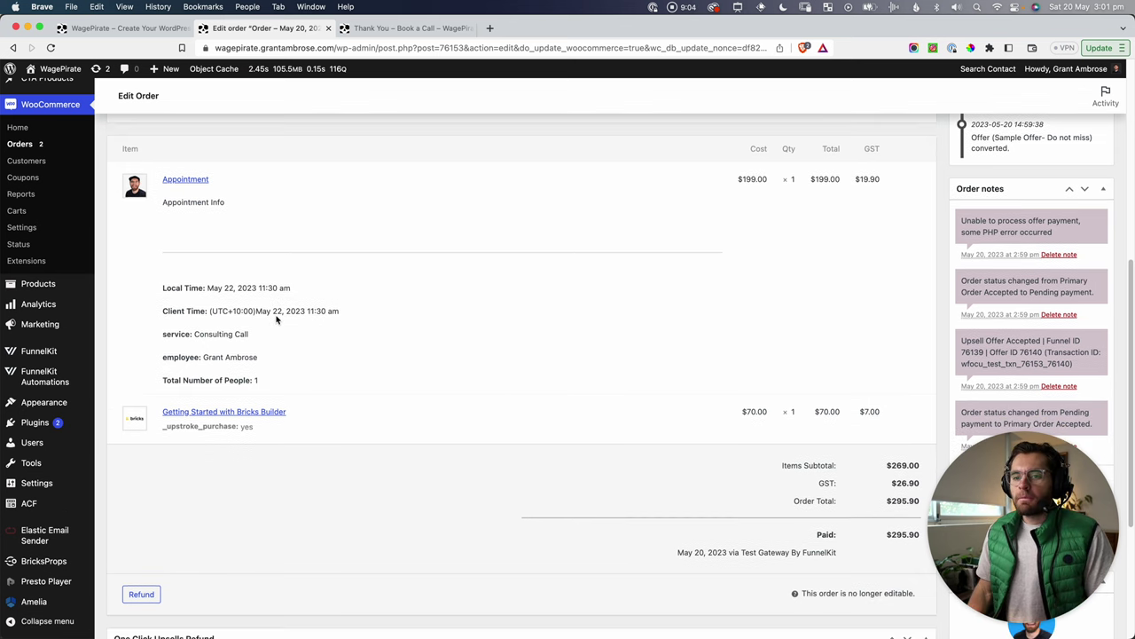
pyautogui.press('super+shift+4')
pyautogui.moveTo(107, 381); pyautogui.dragTo(922, 441)
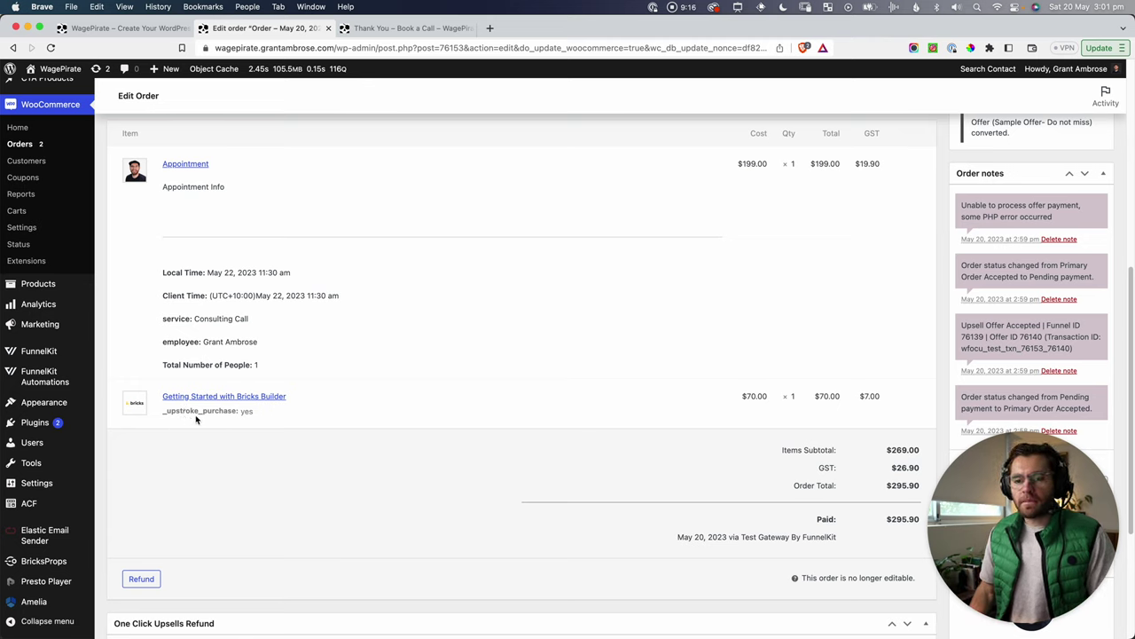
pyautogui.moveTo(196, 420); pyautogui.dragTo(168, 412)
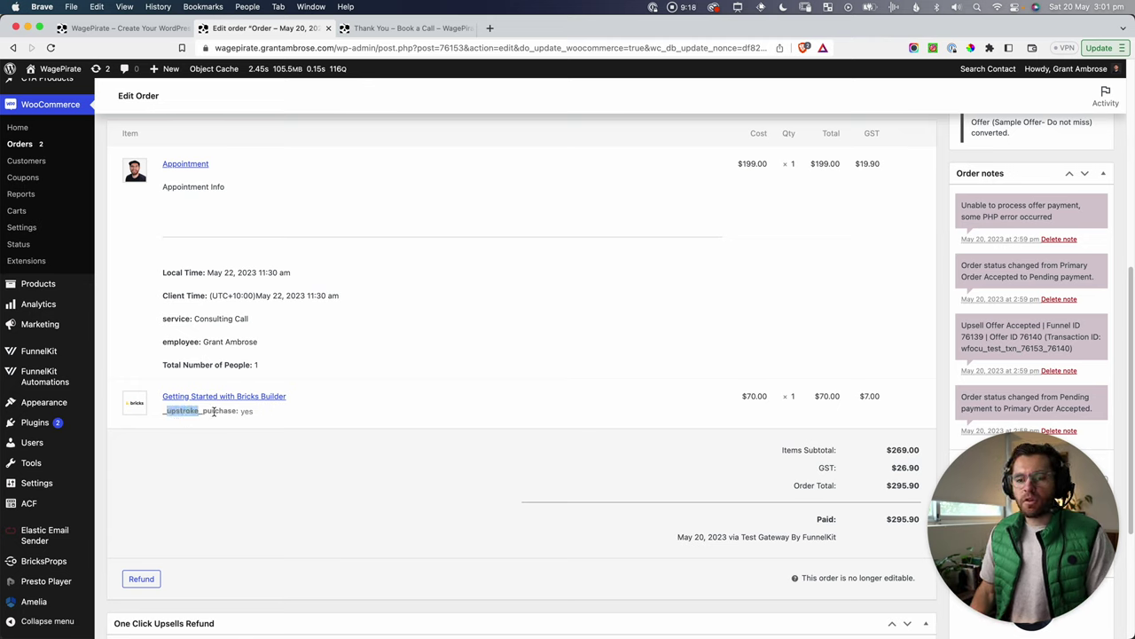
pyautogui.moveTo(251, 411); pyautogui.dragTo(186, 410)
# Step: Examine the One Click Upsells Refund section of the order, focusing on the Sample Offer- Do not miss entry
pyautogui.scroll(-5, 267, 452)
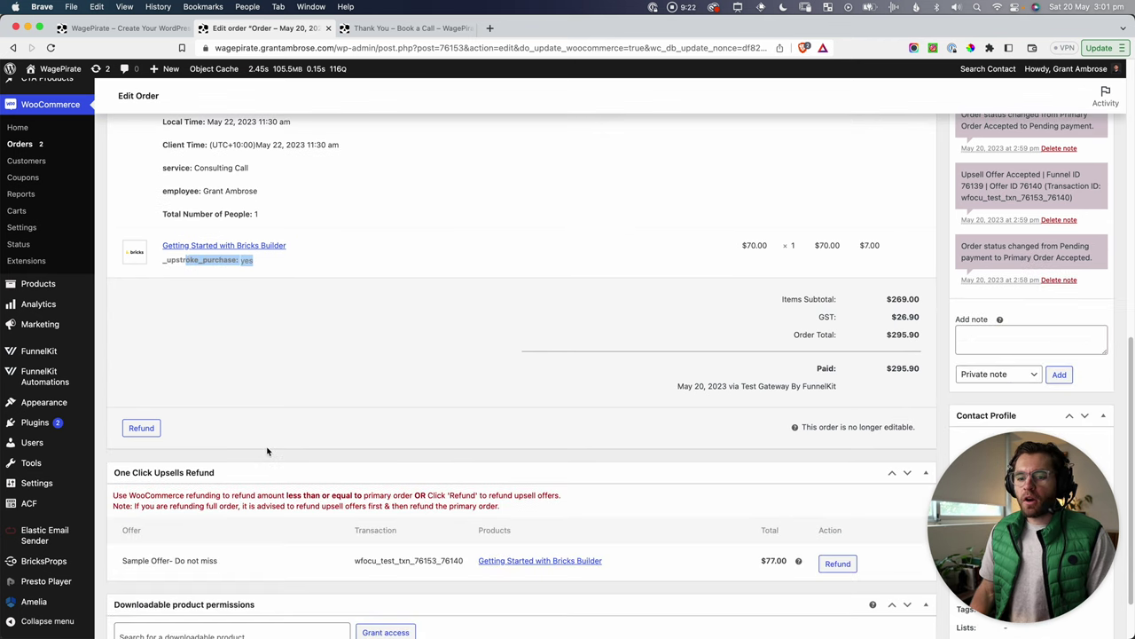
pyautogui.press('super+shift+4')
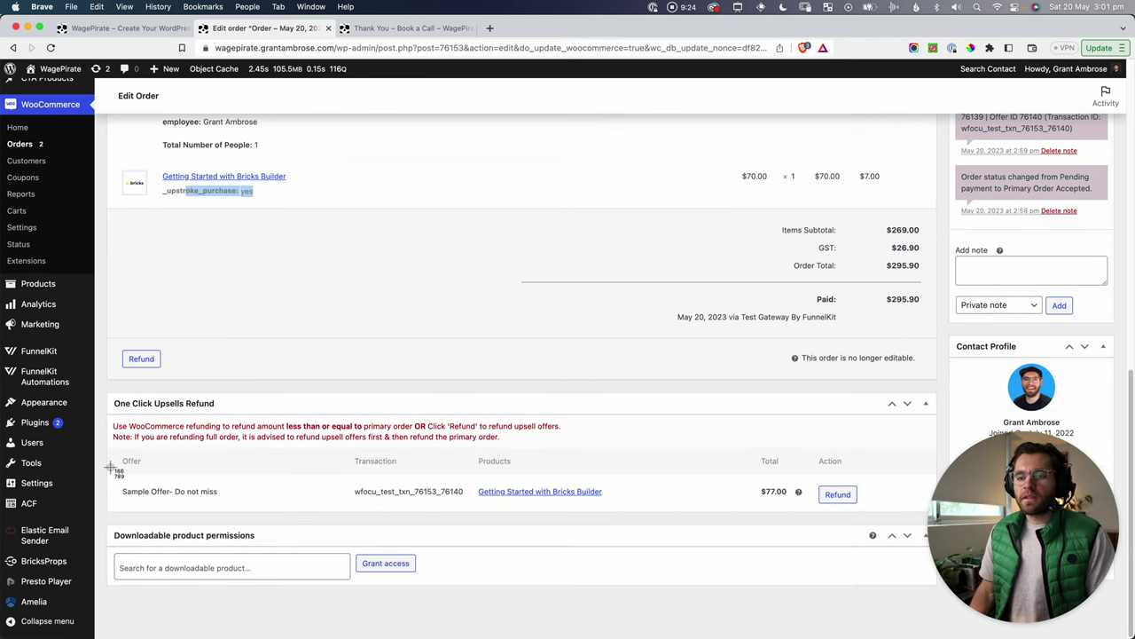
pyautogui.moveTo(110, 470); pyautogui.dragTo(950, 518)
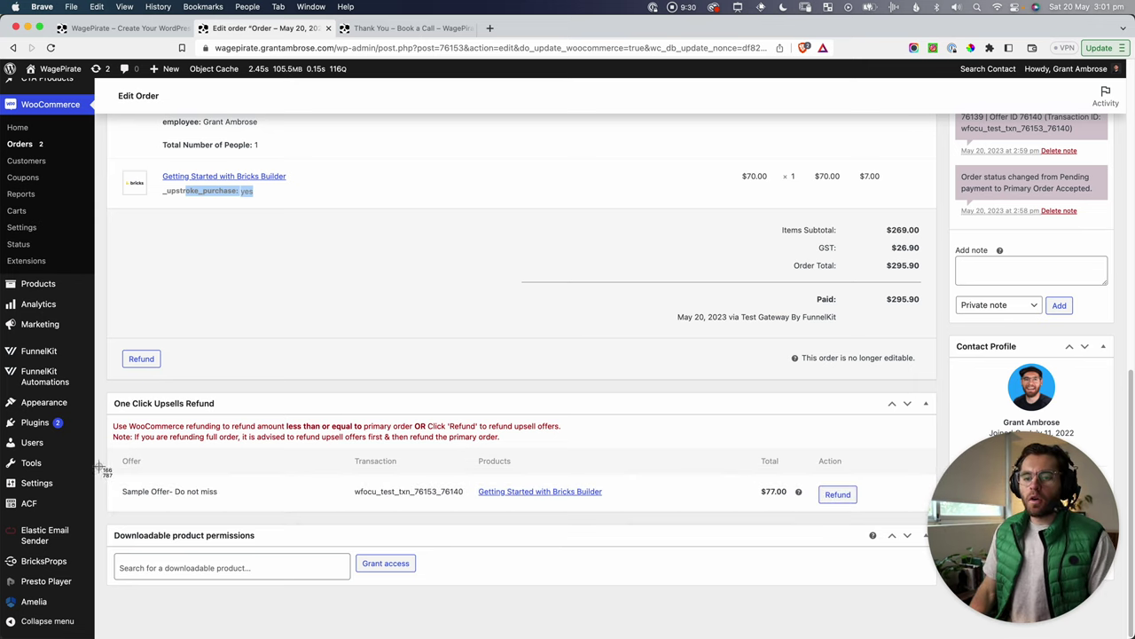
pyautogui.press('super+shift+4')
pyautogui.moveTo(111, 465); pyautogui.dragTo(801, 526)
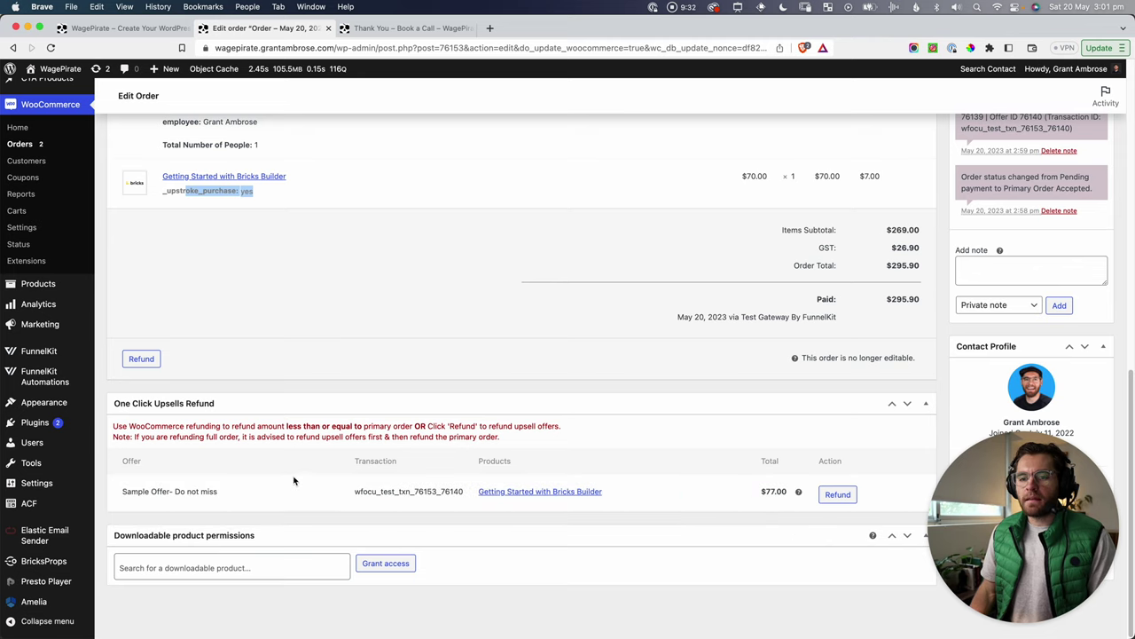
pyautogui.moveTo(138, 494); pyautogui.dragTo(246, 497)
pyautogui.moveTo(131, 493); pyautogui.dragTo(216, 493)
pyautogui.click(702, 432)
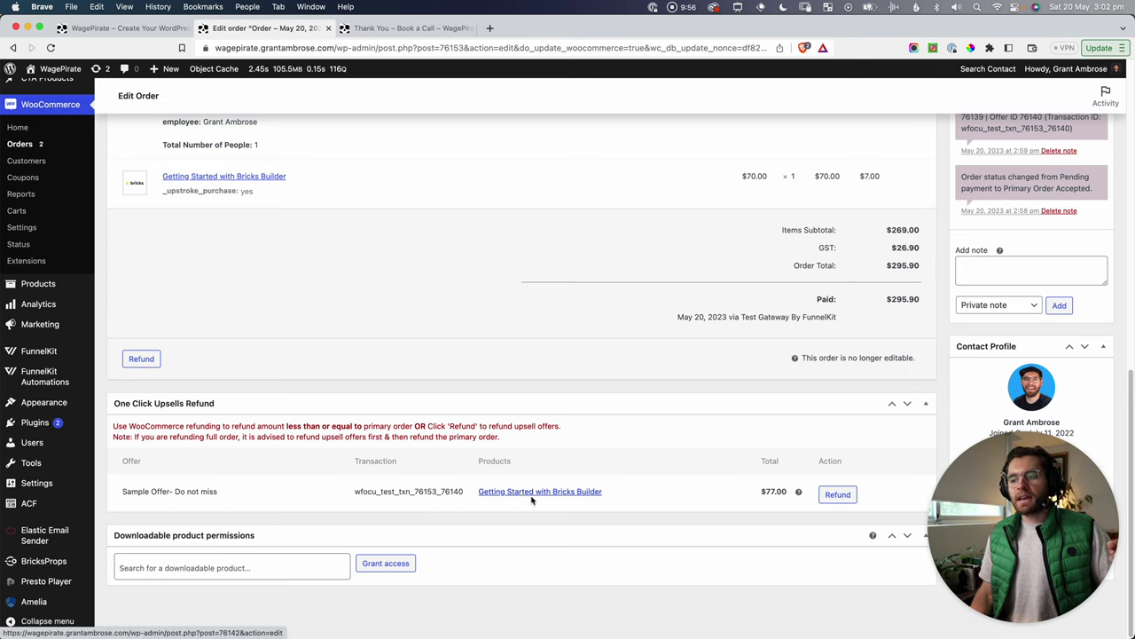
# Step: Look back over the order details, then open the Amelia dashboard
pyautogui.scroll(5, 640, 500)
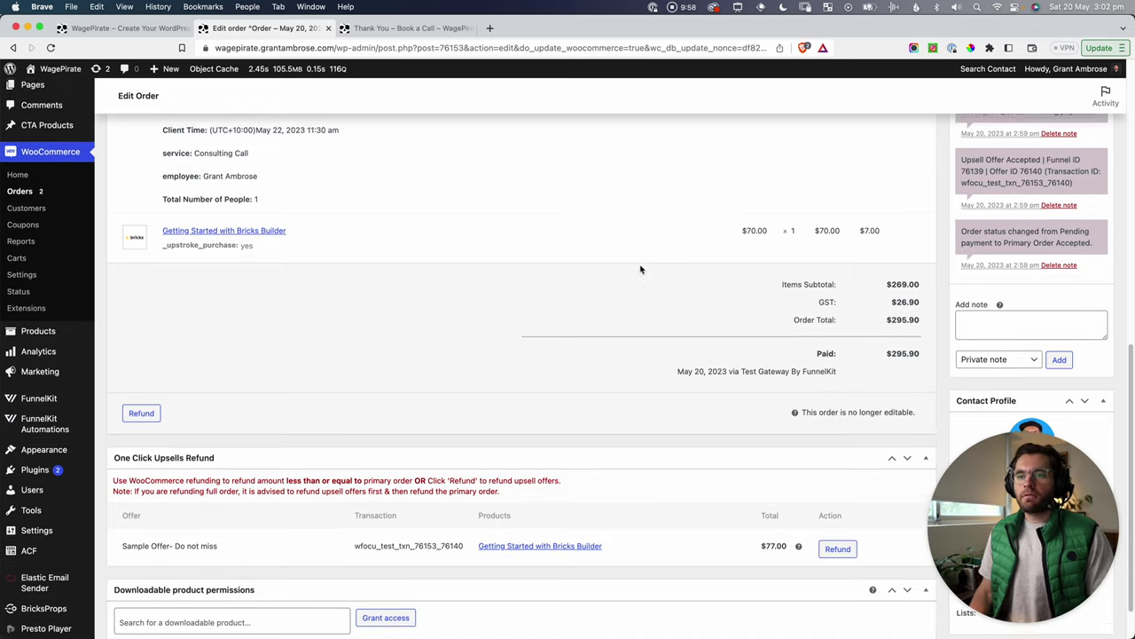
pyautogui.scroll(1, 272, 417)
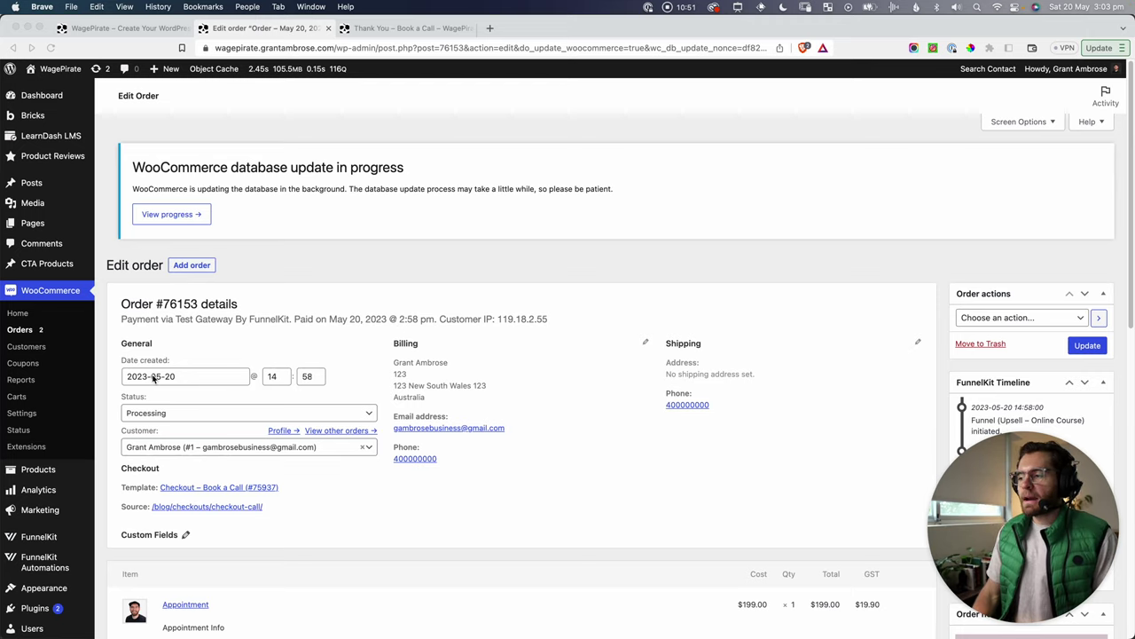
pyautogui.scroll(-5, 152, 377)
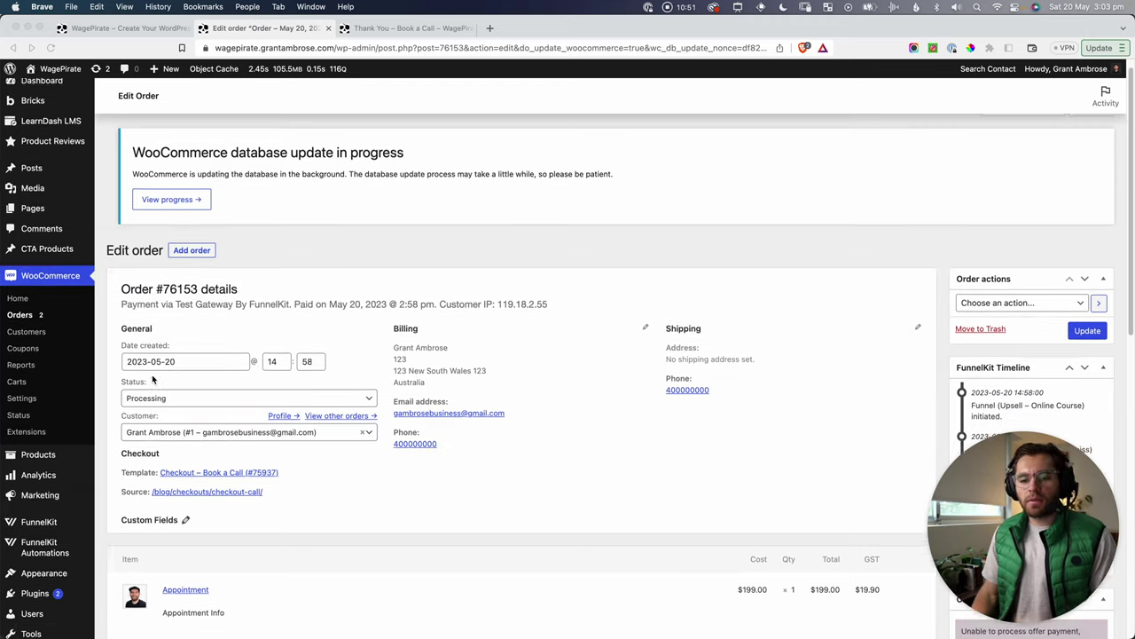
pyautogui.moveTo(35, 607)
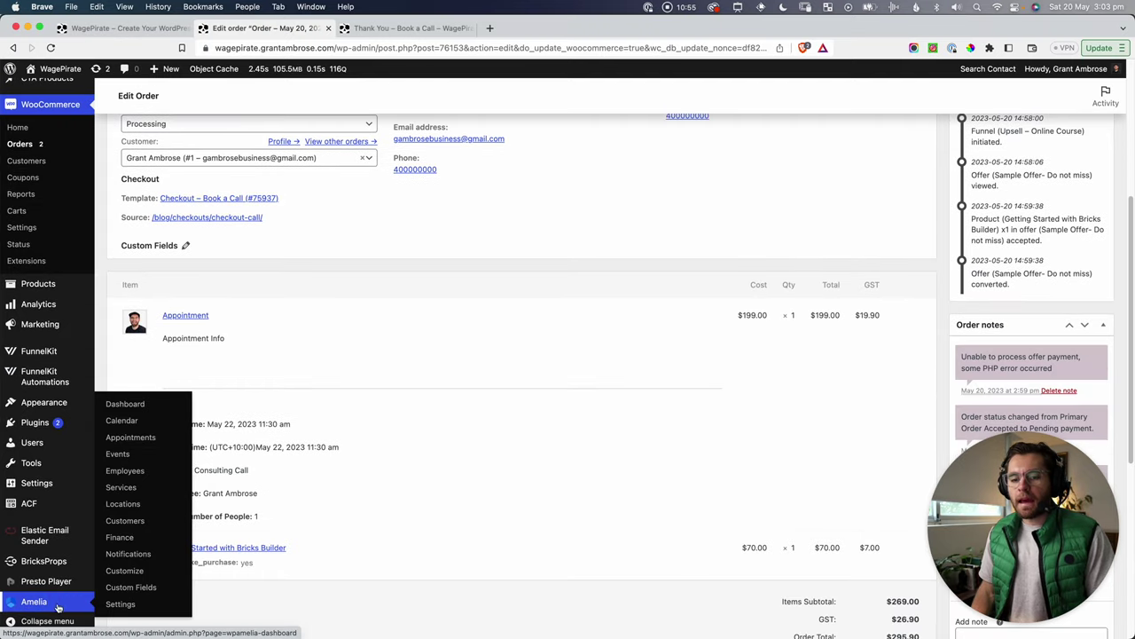
pyautogui.click(116, 404)
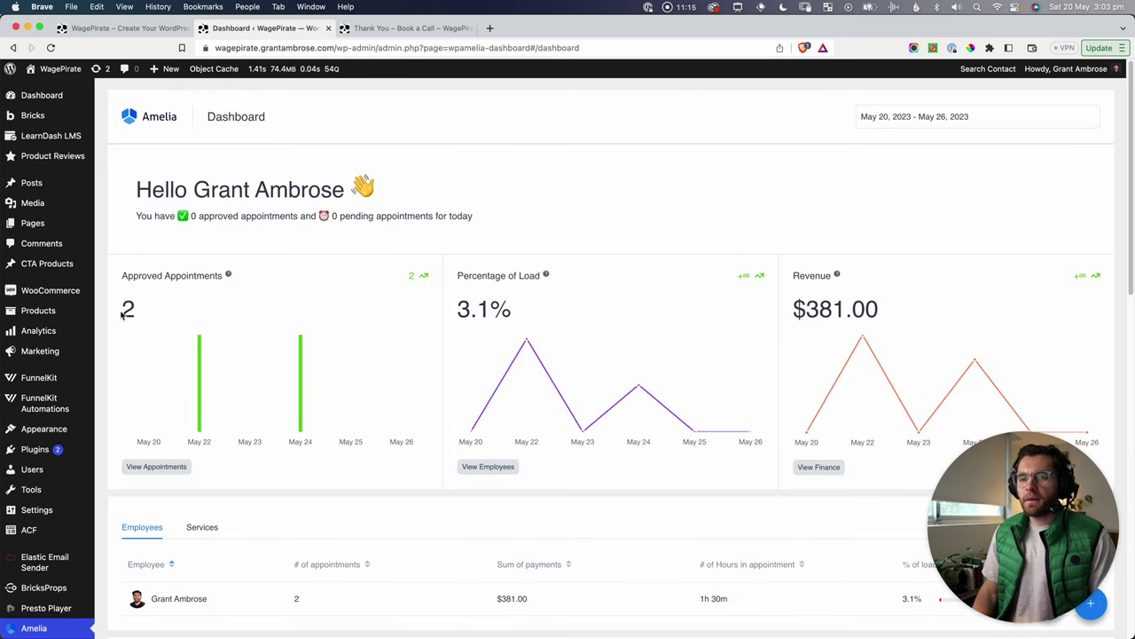
# Step: Review the dashboard's approved appointments, percentage of load and revenue figures, plus the employee's row in the Employees table
pyautogui.moveTo(169, 311); pyautogui.dragTo(832, 328)
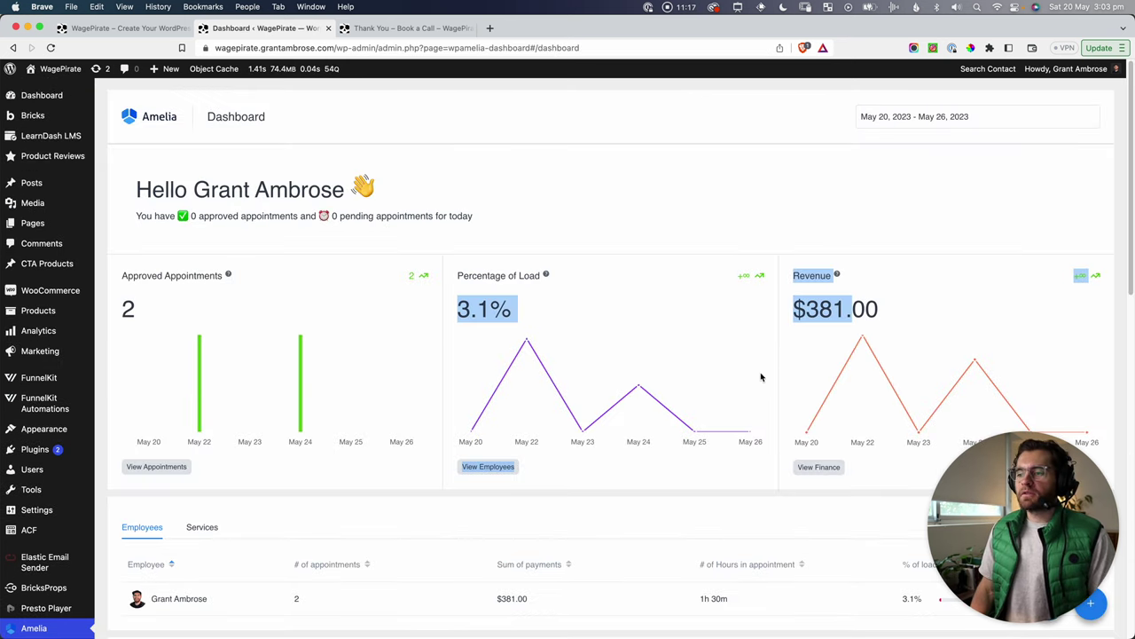
pyautogui.scroll(-3, 736, 368)
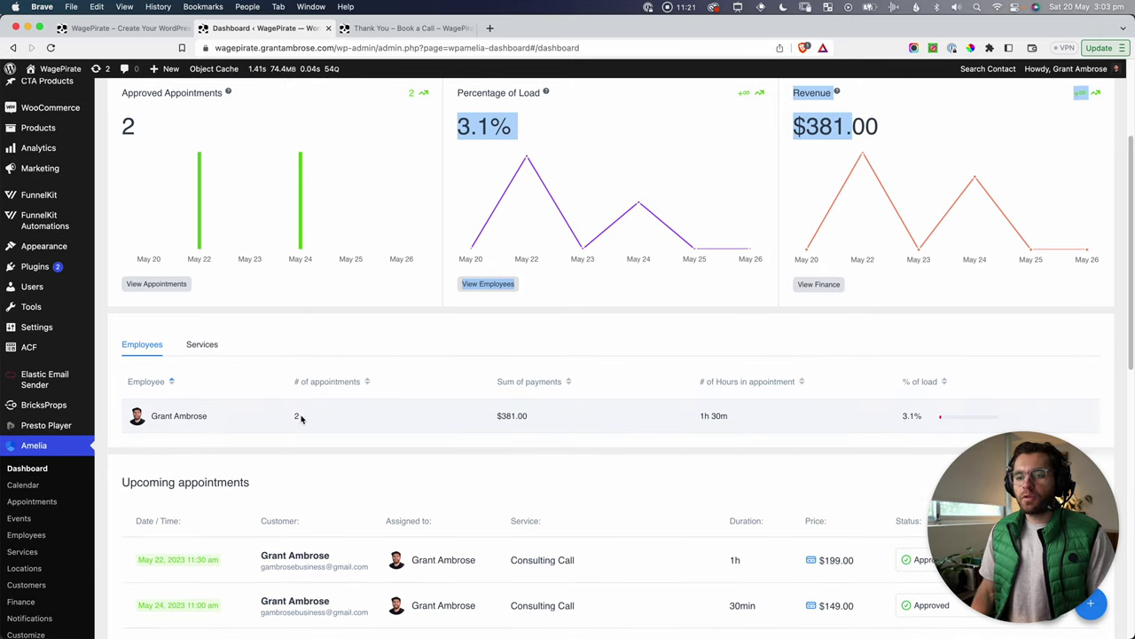
pyautogui.moveTo(300, 418); pyautogui.dragTo(114, 411)
pyautogui.tripleClick(215, 413)
pyautogui.scroll(-1, 214, 416)
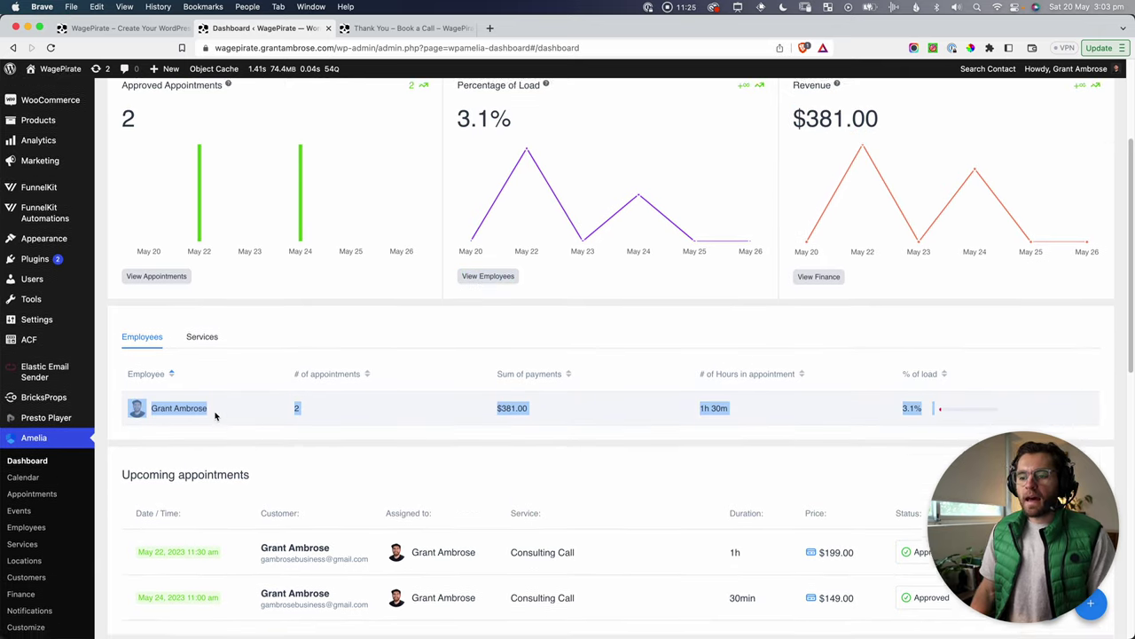
# Step: Check the upcoming appointments with the 1h call's payment method, followed by the Interests / Conversions and Customers charts
pyautogui.scroll(-4, 214, 416)
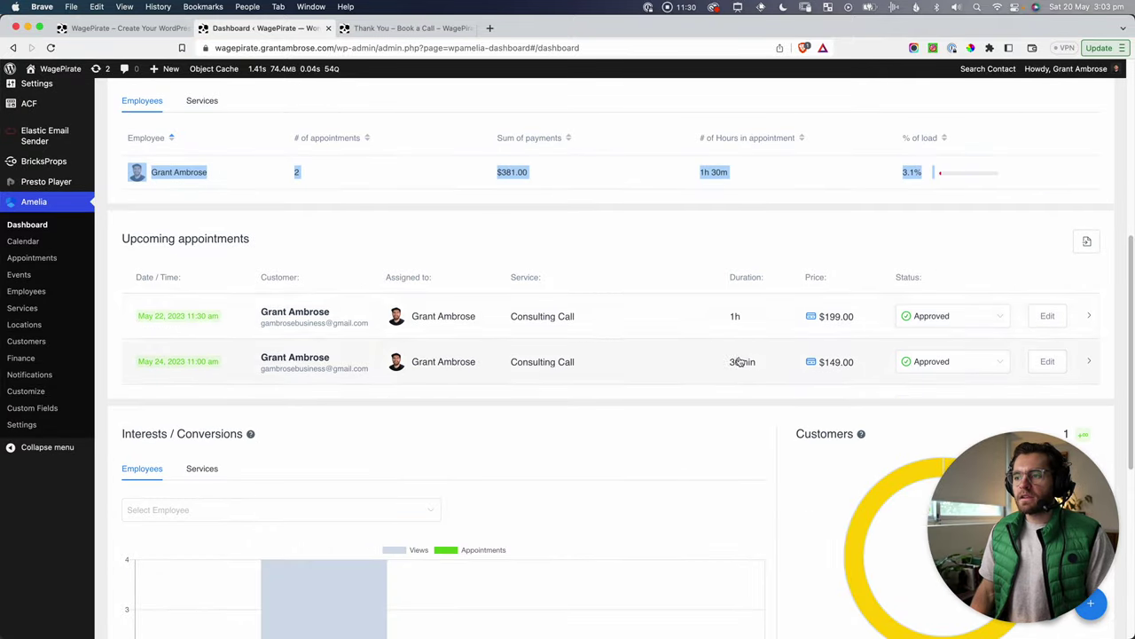
pyautogui.moveTo(833, 321)
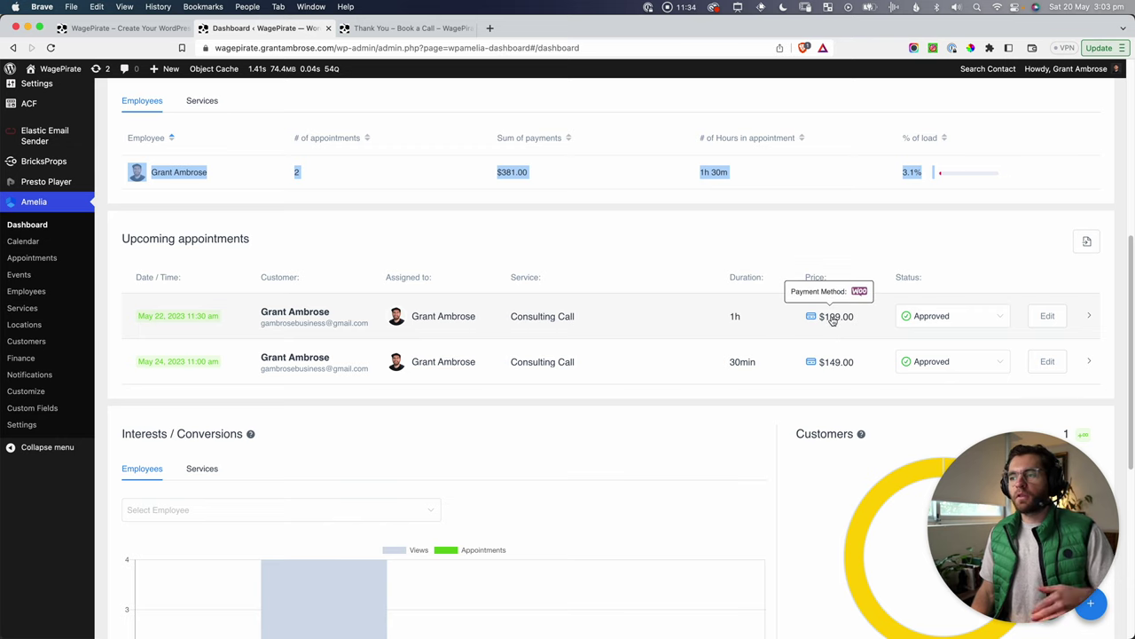
pyautogui.scroll(-5, 833, 321)
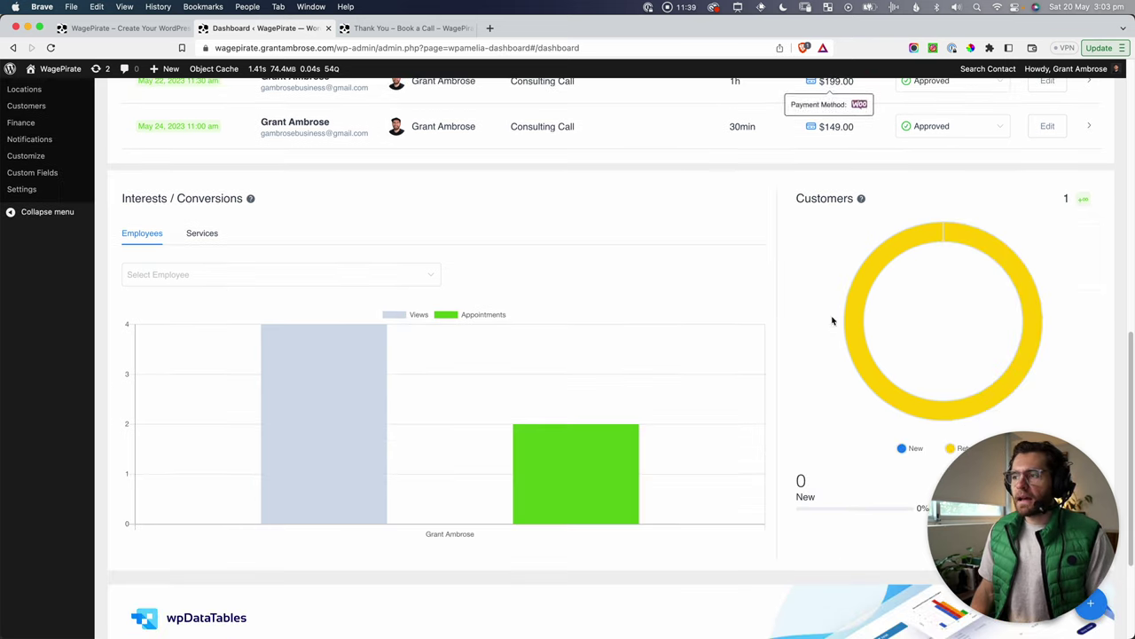
pyautogui.scroll(-2, 679, 387)
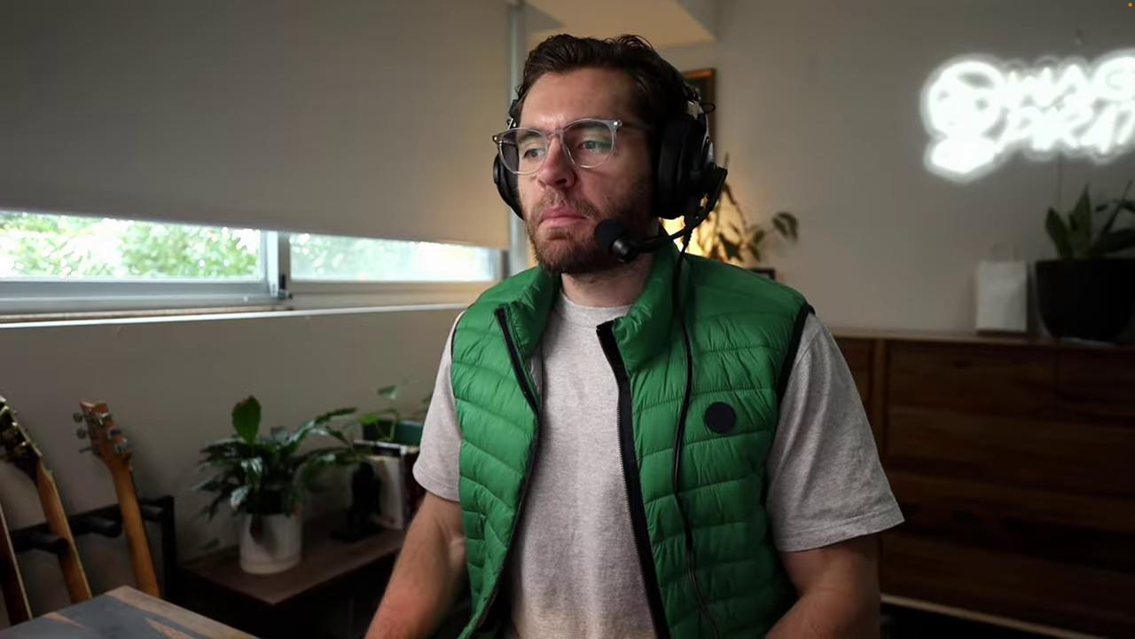
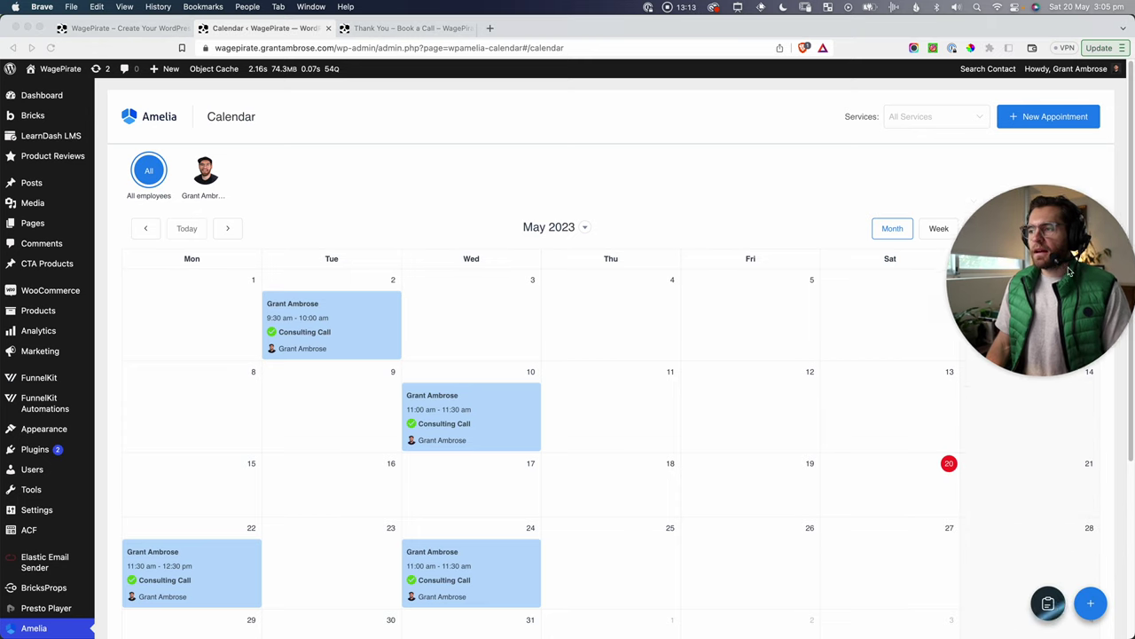
# Step: Open the May 22 Consulting Call in the Amelia calendar and review its schedule details
pyautogui.moveTo(520, 537)
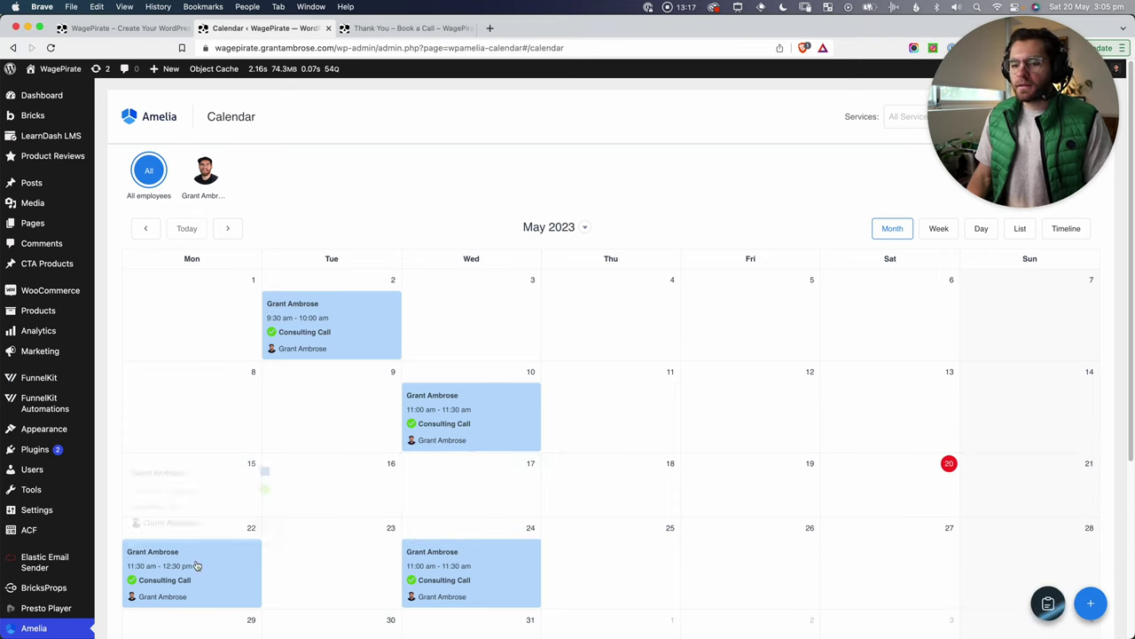
pyautogui.click(177, 585)
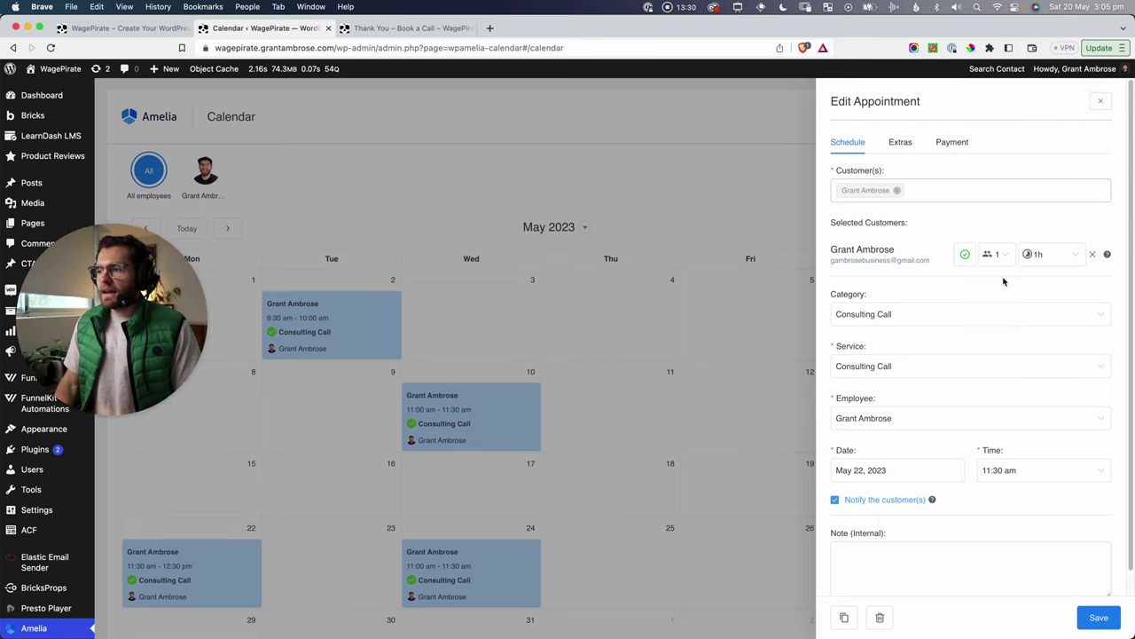
pyautogui.scroll(-1, 985, 346)
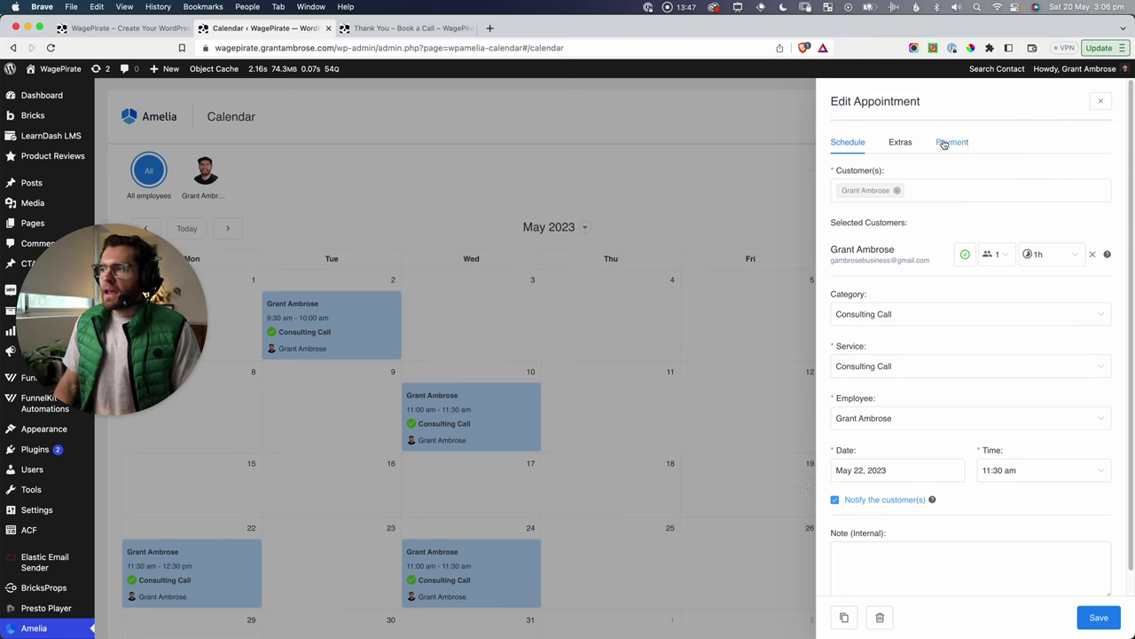
# Step: View the appointment's payment breakdown and open its linked WooCommerce order in a separate tab
pyautogui.click(948, 142)
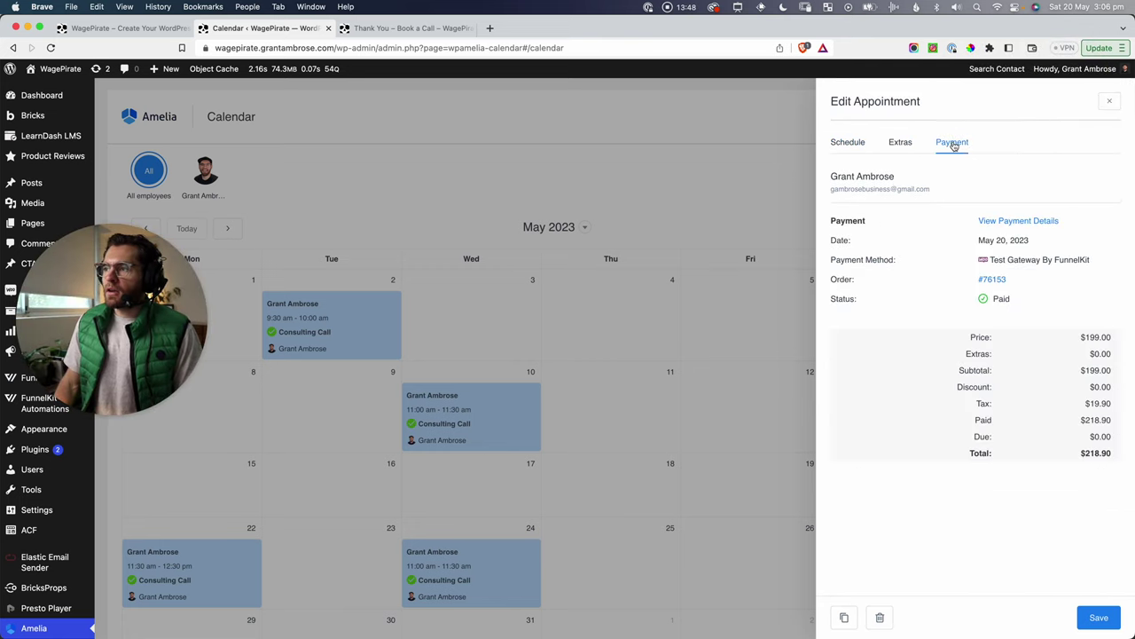
pyautogui.keyDown('super'); pyautogui.click(992, 279); pyautogui.keyUp('super')
pyautogui.click(403, 26)
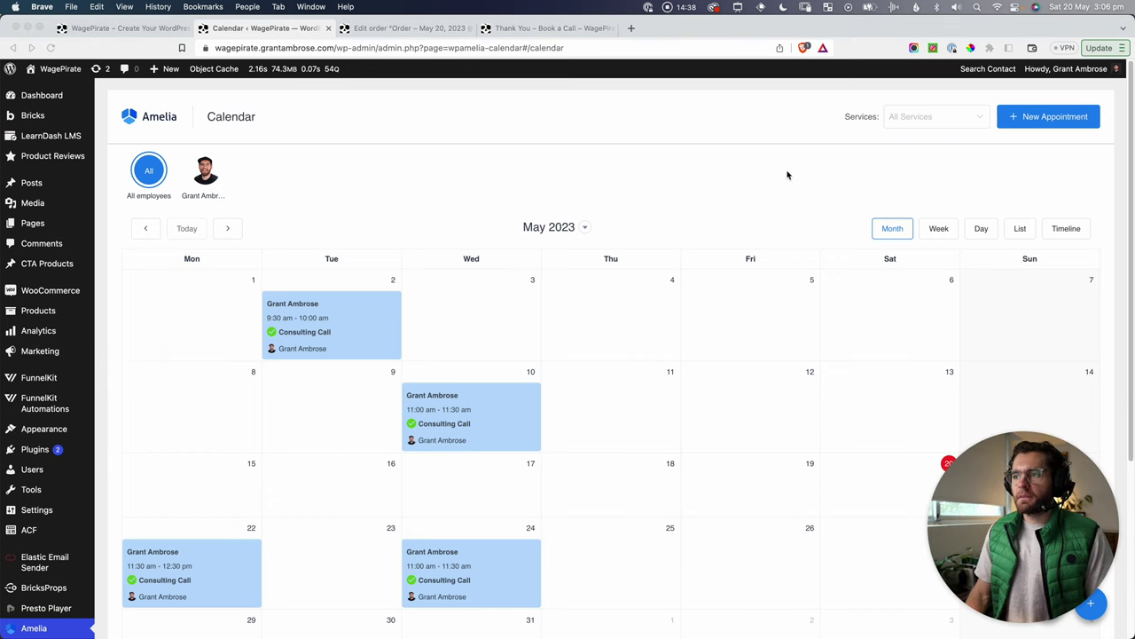
# Step: Look over the May 2023 appointments in the Amelia calendar, then open calendar.google.com in Google Calendar
pyautogui.click(774, 160)
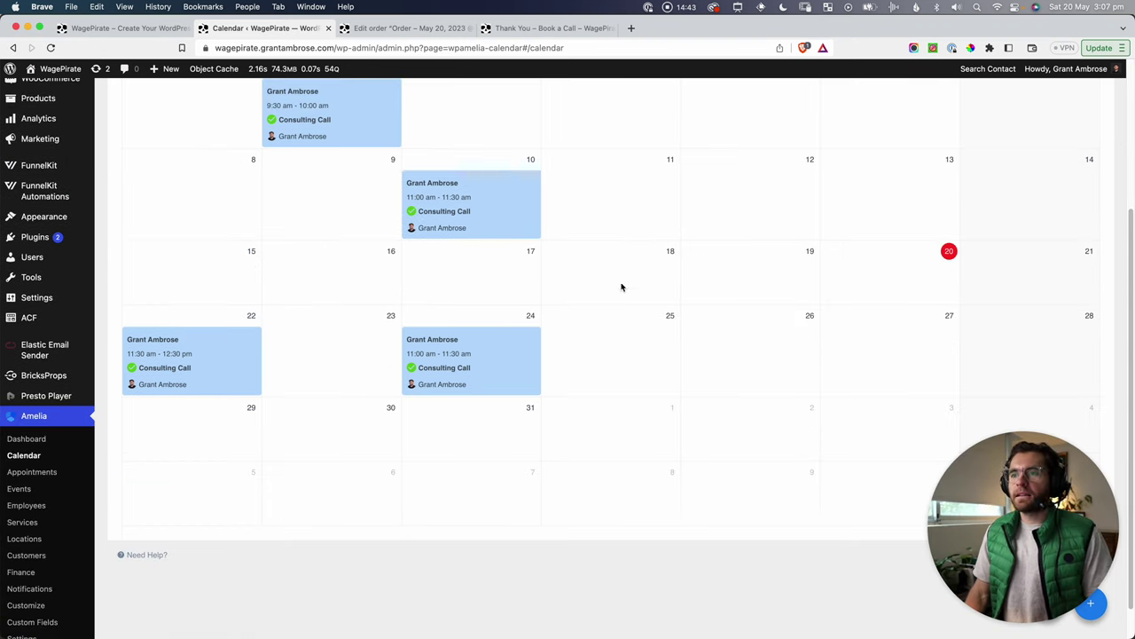
pyautogui.moveTo(467, 315)
pyautogui.scroll(1, 606, 307)
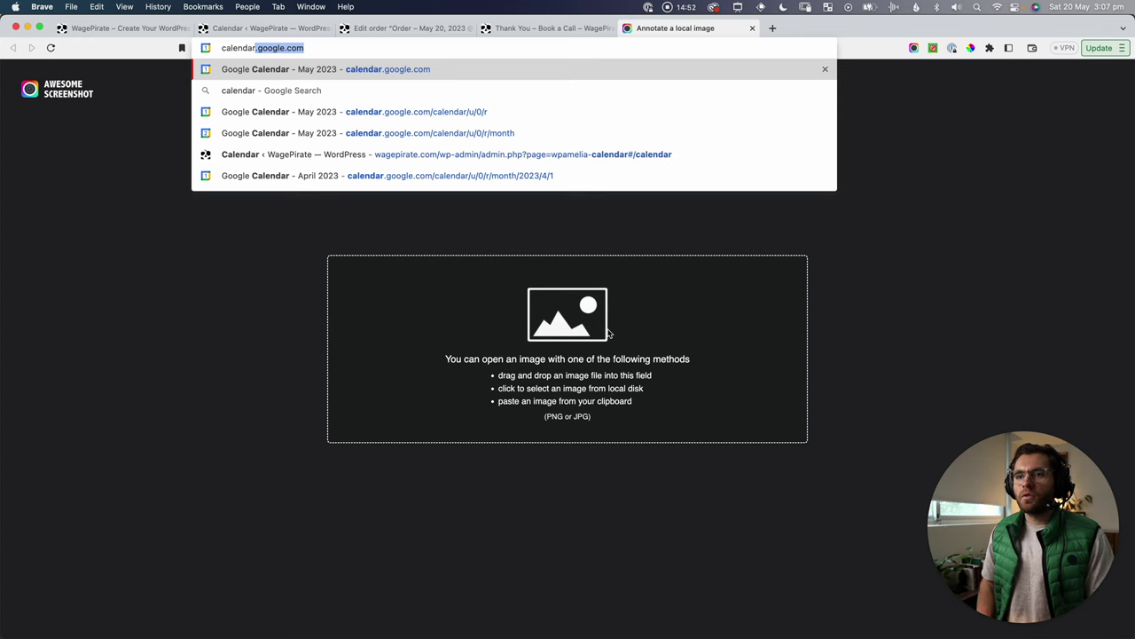
pyautogui.press('Return')
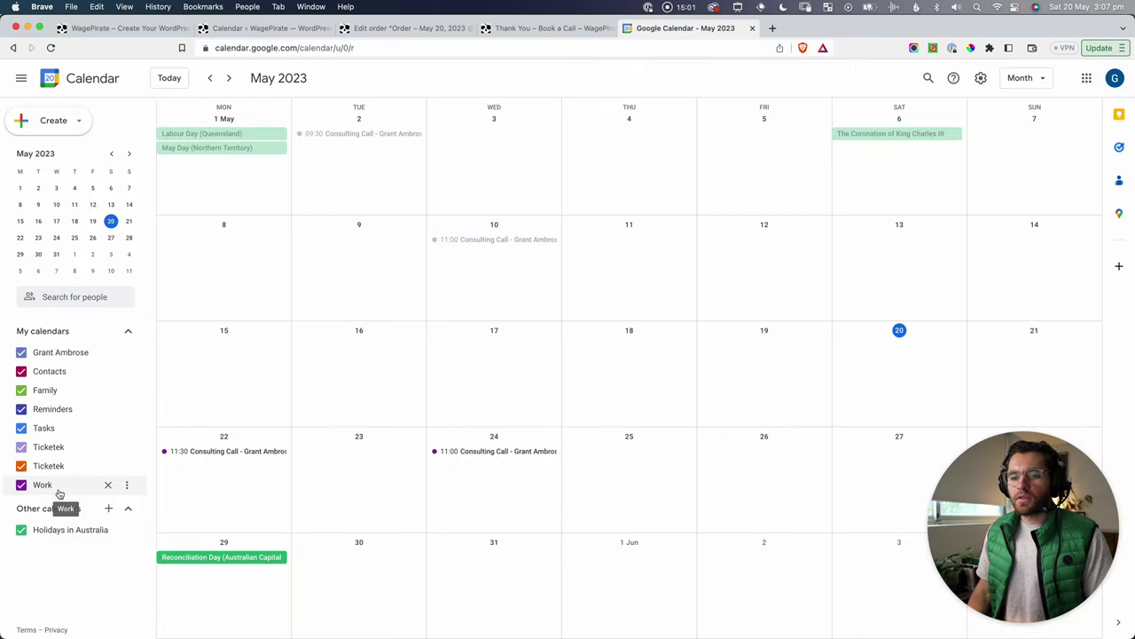
# Step: Toggle the Work calendar off and back on, then view the 22 May 11:30 Consulting Call event with its Google Meet link
pyautogui.click(21, 484)
pyautogui.click(21, 484)
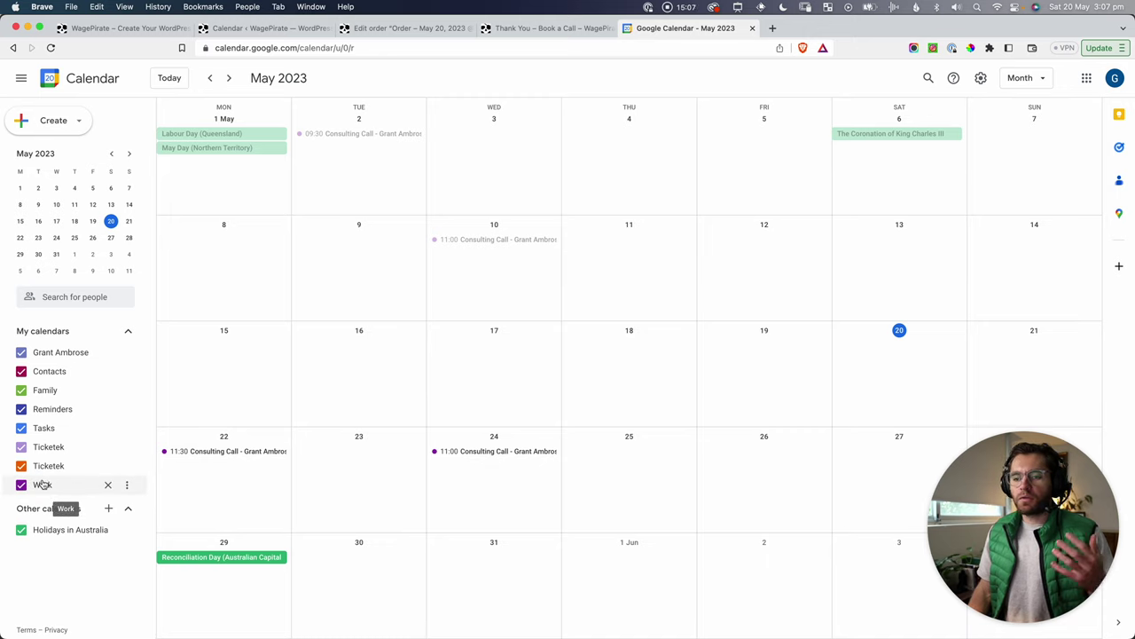
pyautogui.click(199, 450)
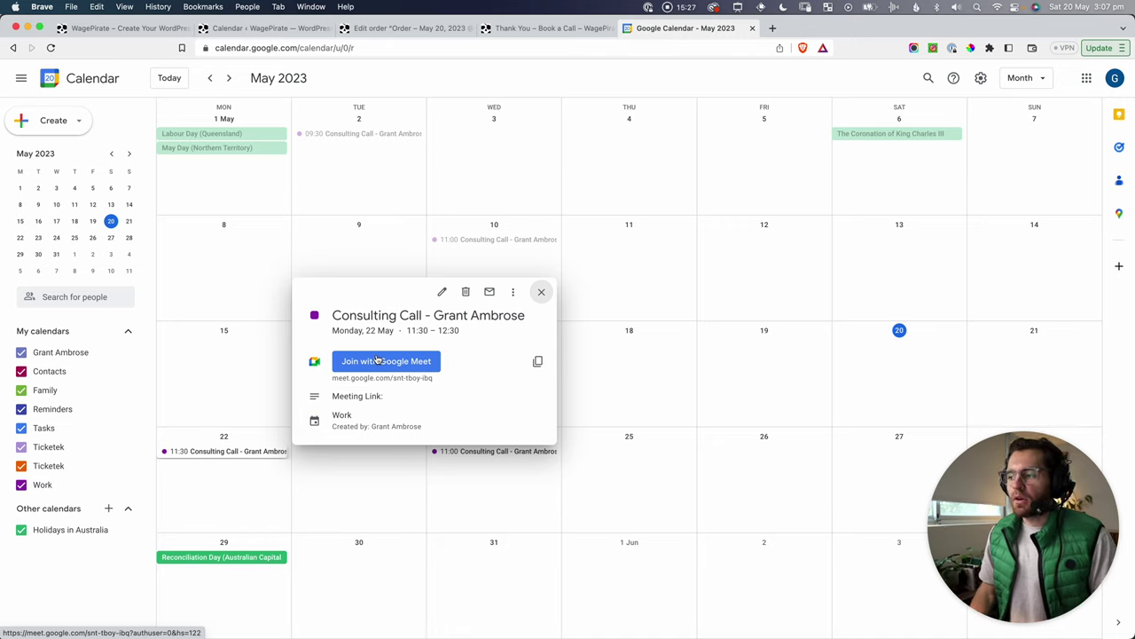
# Step: Return to the Amelia calendar in WordPress and open Amelia's Notifications page in a separate tab
pyautogui.click(546, 29)
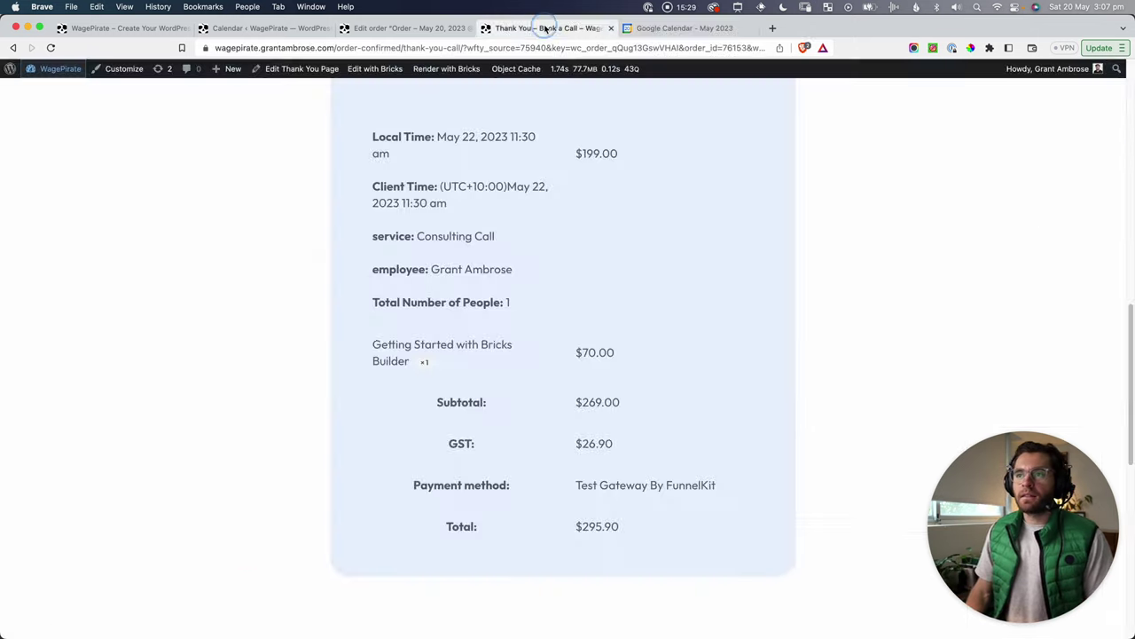
pyautogui.click(406, 29)
pyautogui.click(266, 29)
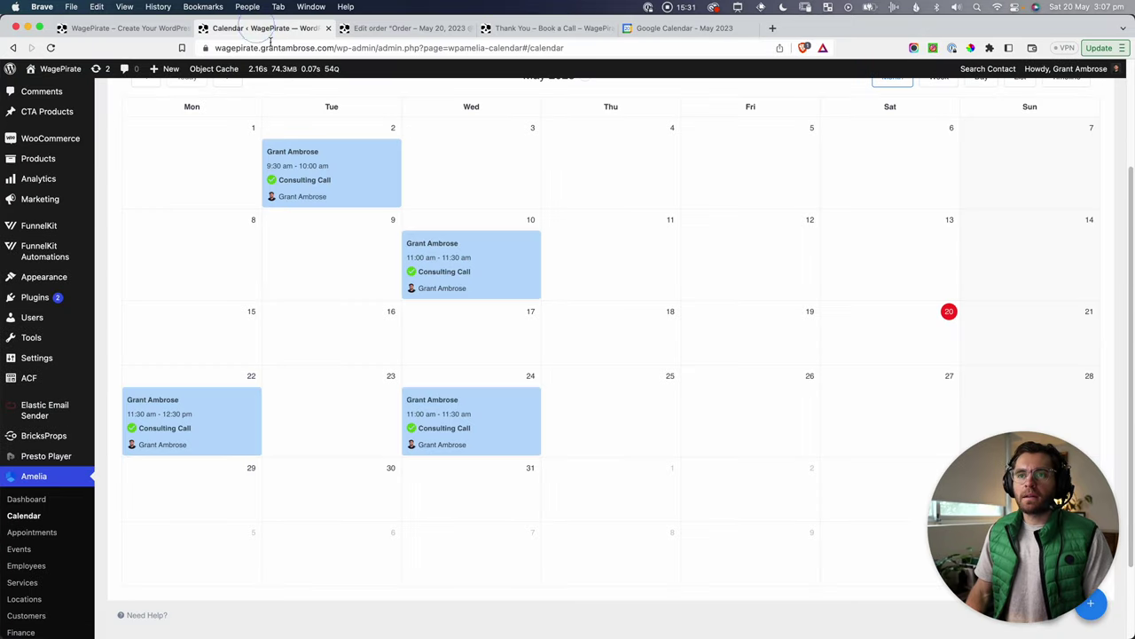
pyautogui.scroll(-3, 161, 375)
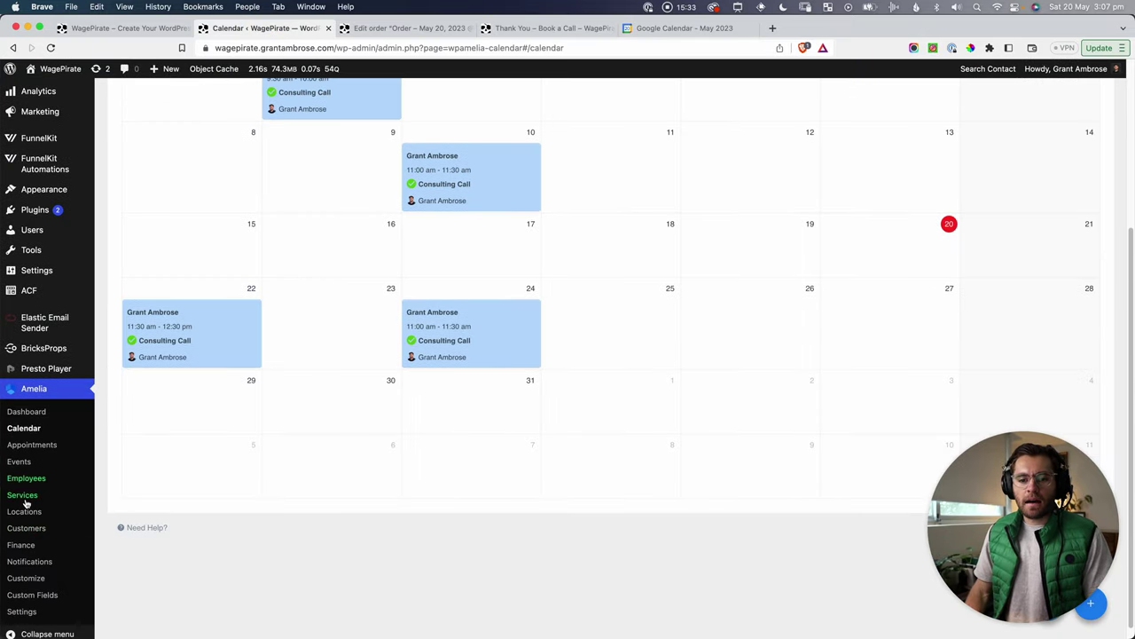
pyautogui.keyDown('super'); pyautogui.click(24, 561); pyautogui.keyUp('super')
pyautogui.click(372, 28)
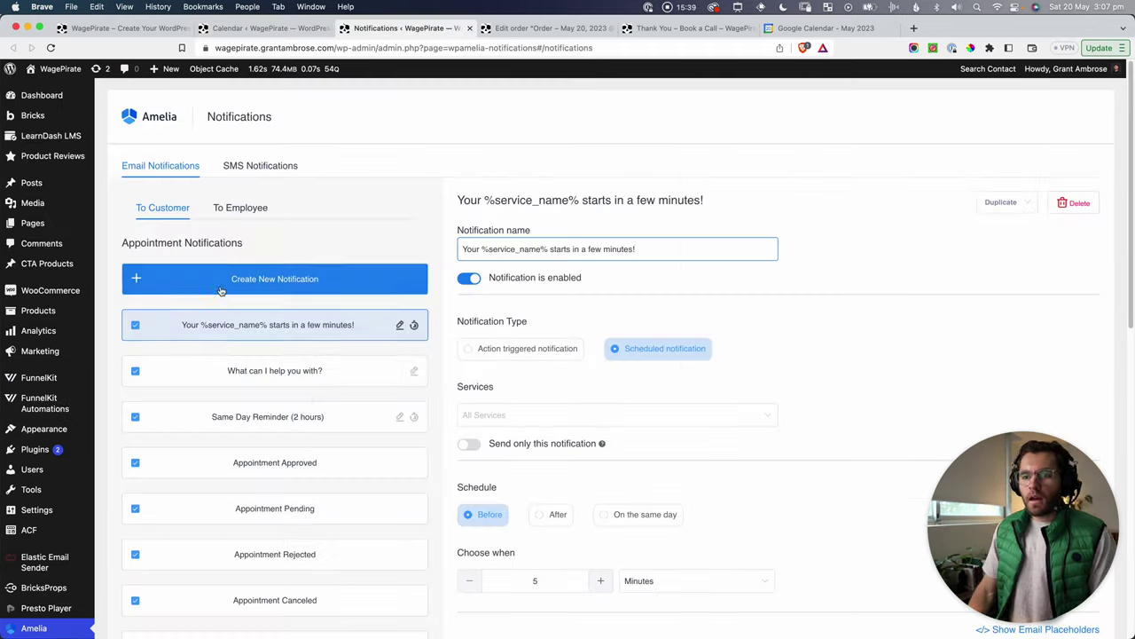
# Step: Start a new customer appointment notification named "2 hours be" and make it a scheduled notification
pyautogui.scroll(-1, 378, 448)
pyautogui.scroll(-2, 311, 348)
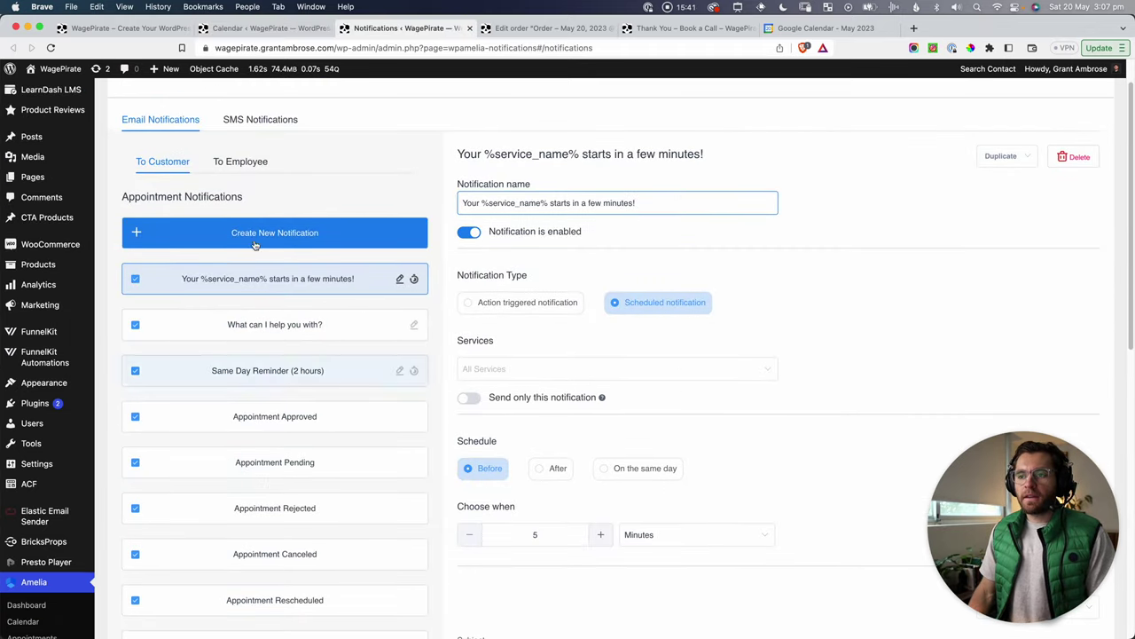
pyautogui.click(274, 232)
pyautogui.scroll(-3, 297, 222)
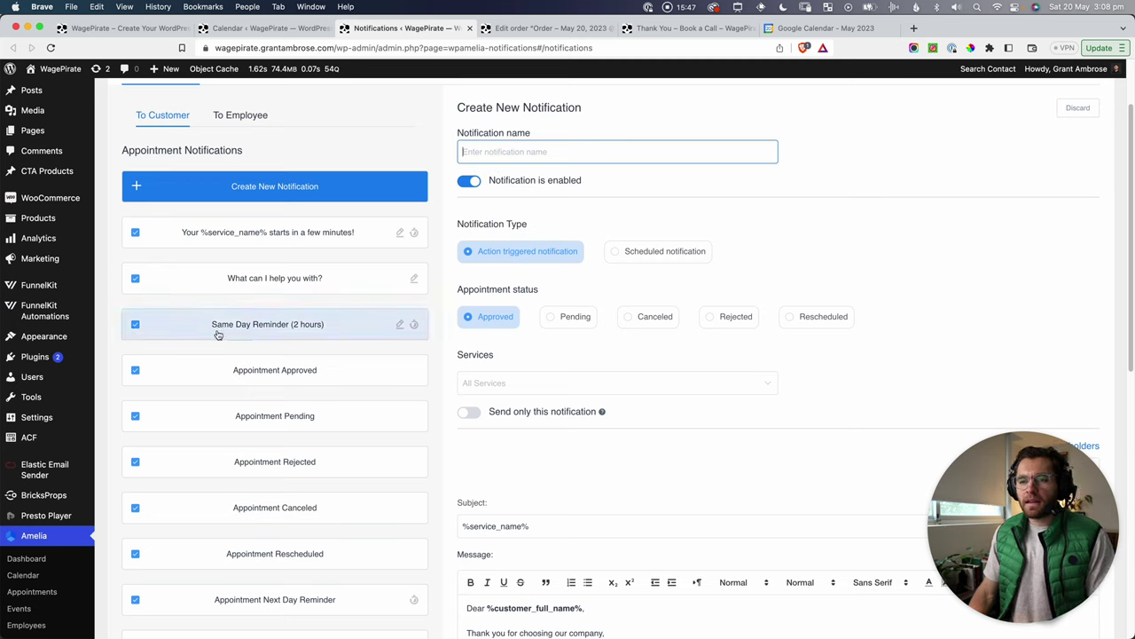
pyautogui.write('2 hours be')
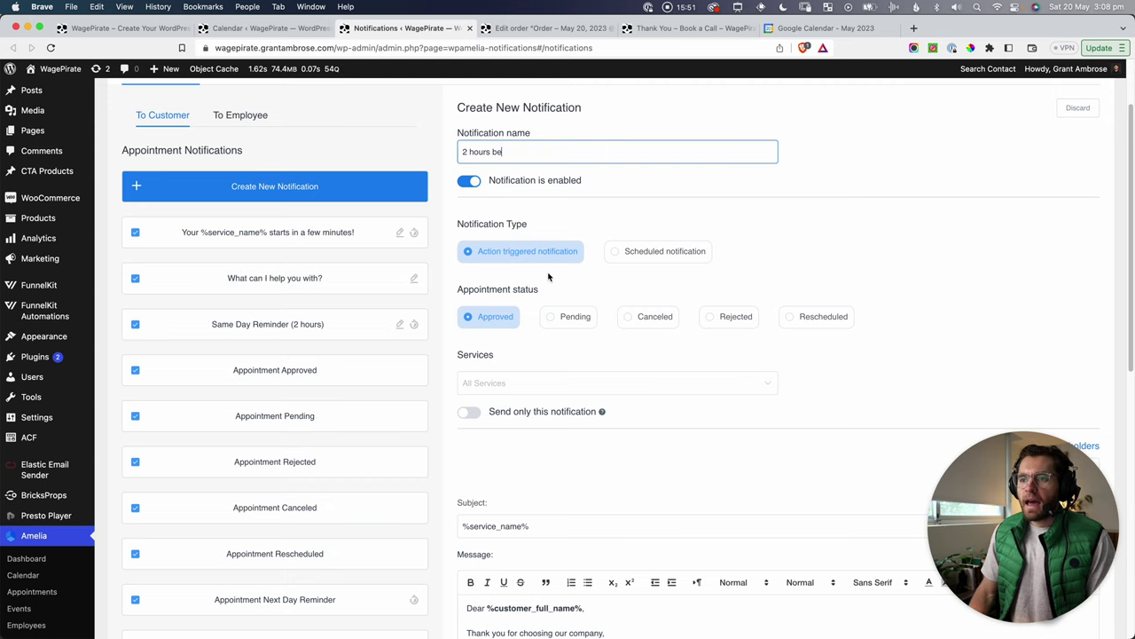
pyautogui.click(632, 251)
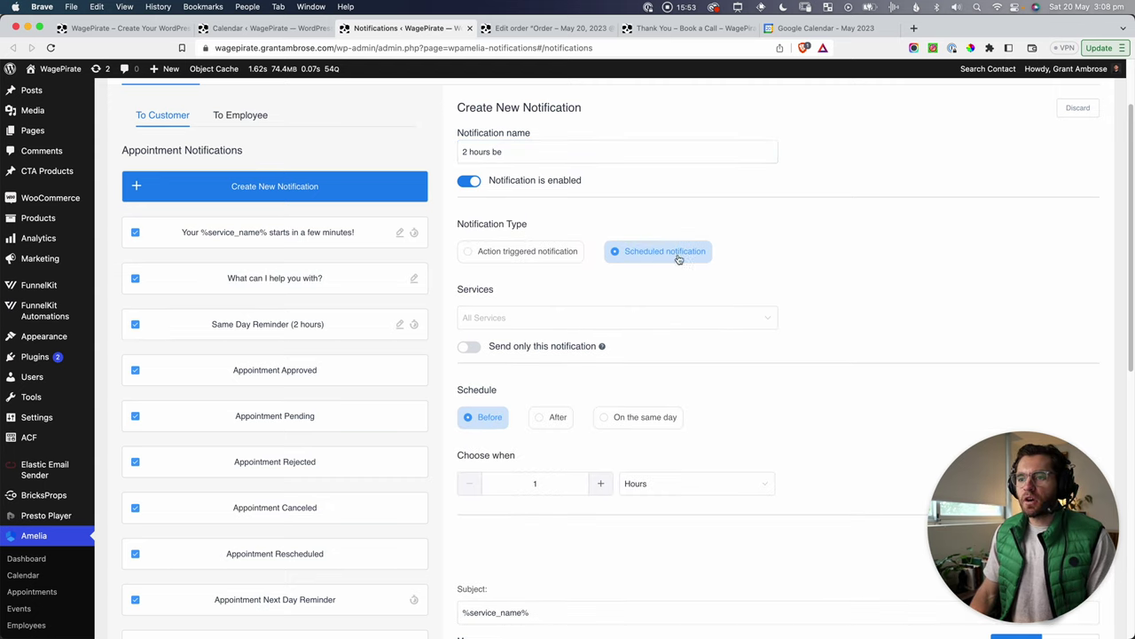
# Step: Assign the new notification to the Consulting Call service and schedule it for 2 hours before the appointment
pyautogui.click(548, 318)
pyautogui.click(499, 348)
pyautogui.click(689, 284)
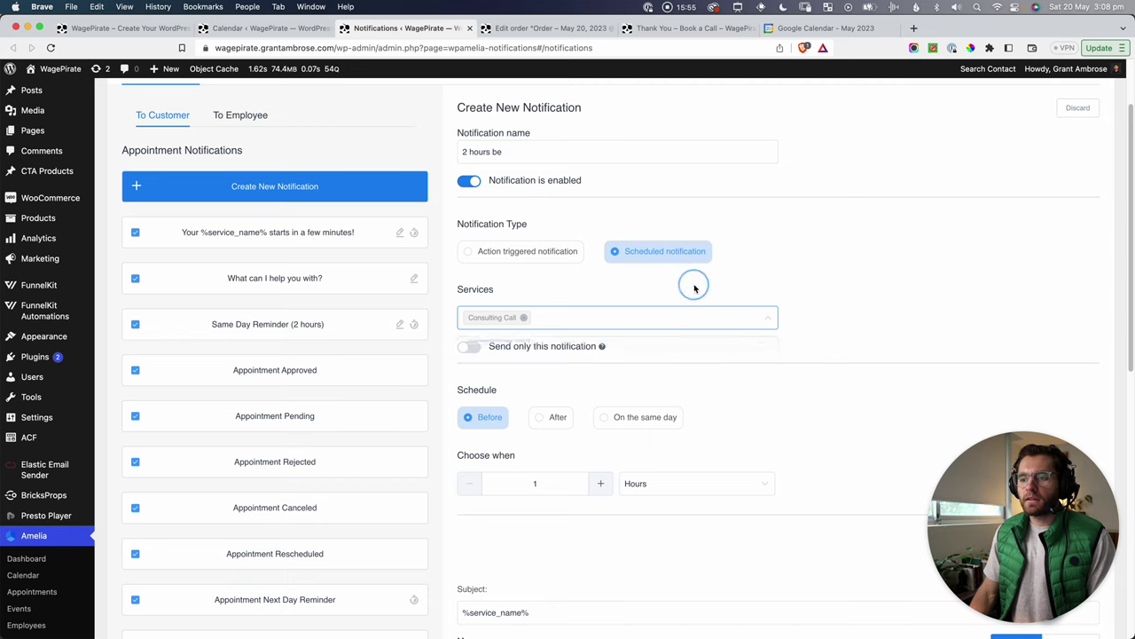
pyautogui.doubleClick(551, 473)
pyautogui.write('2')
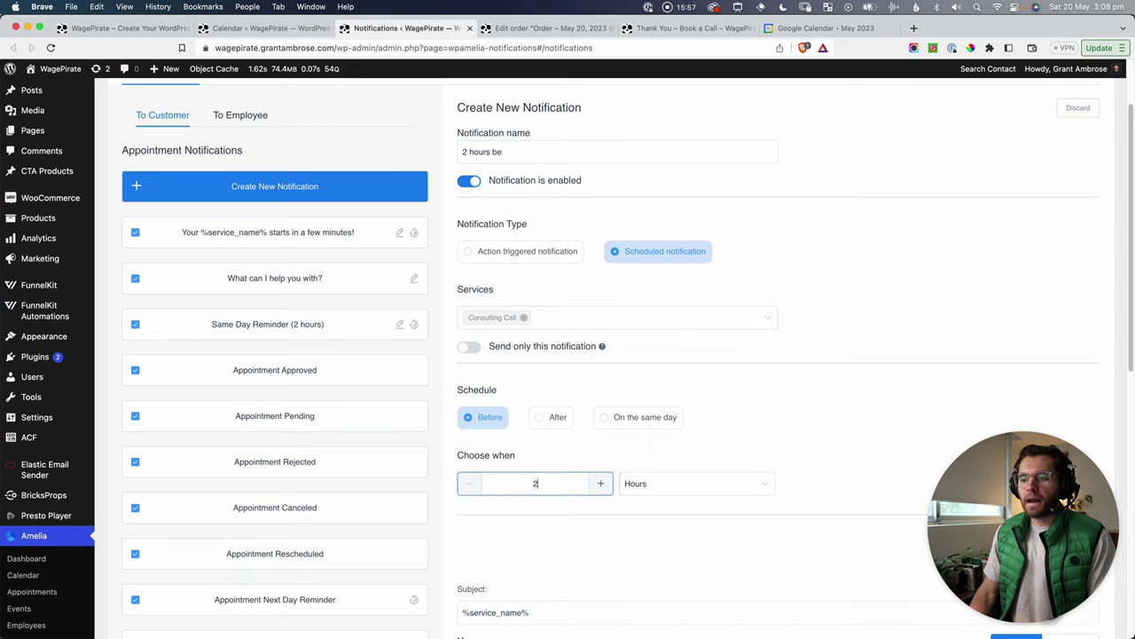
pyautogui.click(654, 484)
pyautogui.click(652, 549)
pyautogui.click(649, 483)
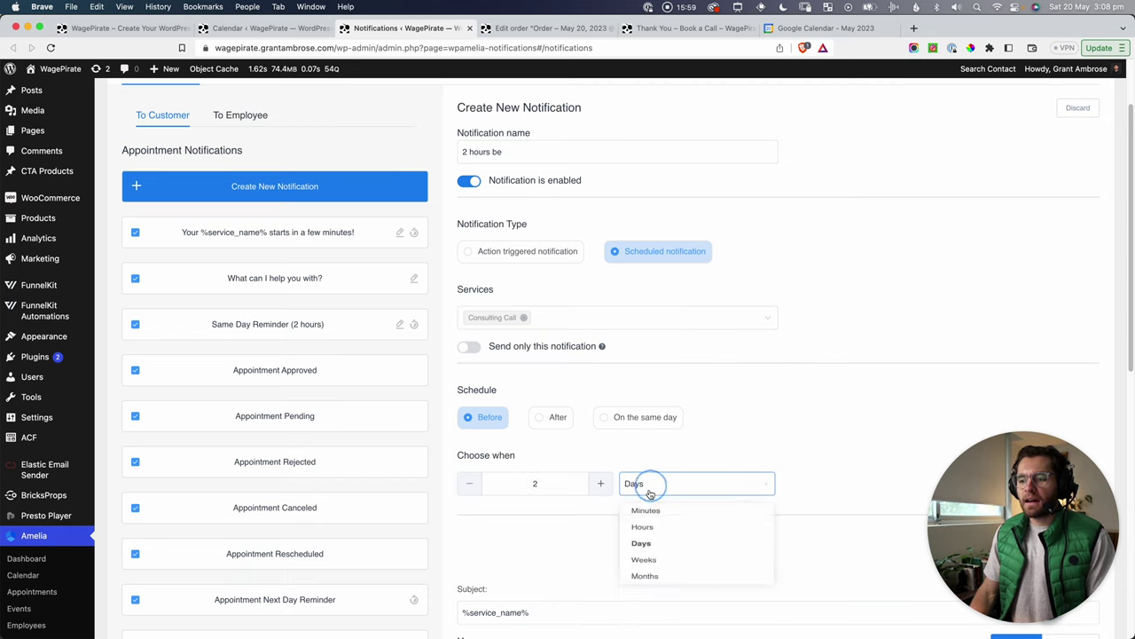
pyautogui.click(641, 530)
pyautogui.scroll(-1, 660, 479)
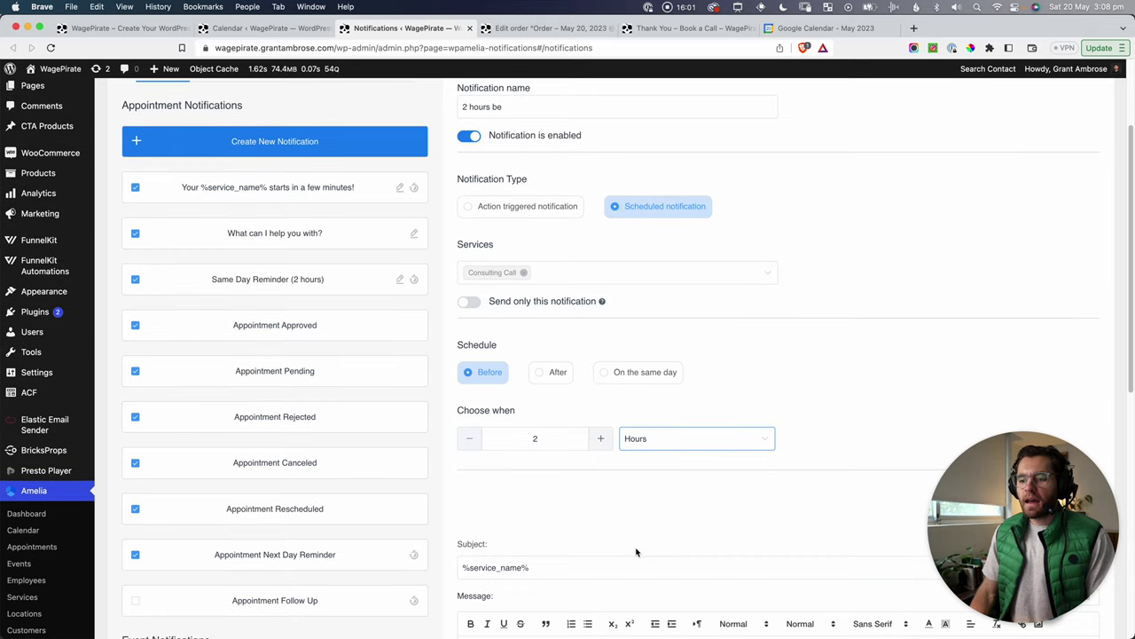
pyautogui.scroll(-5, 636, 552)
pyautogui.scroll(5, 571, 367)
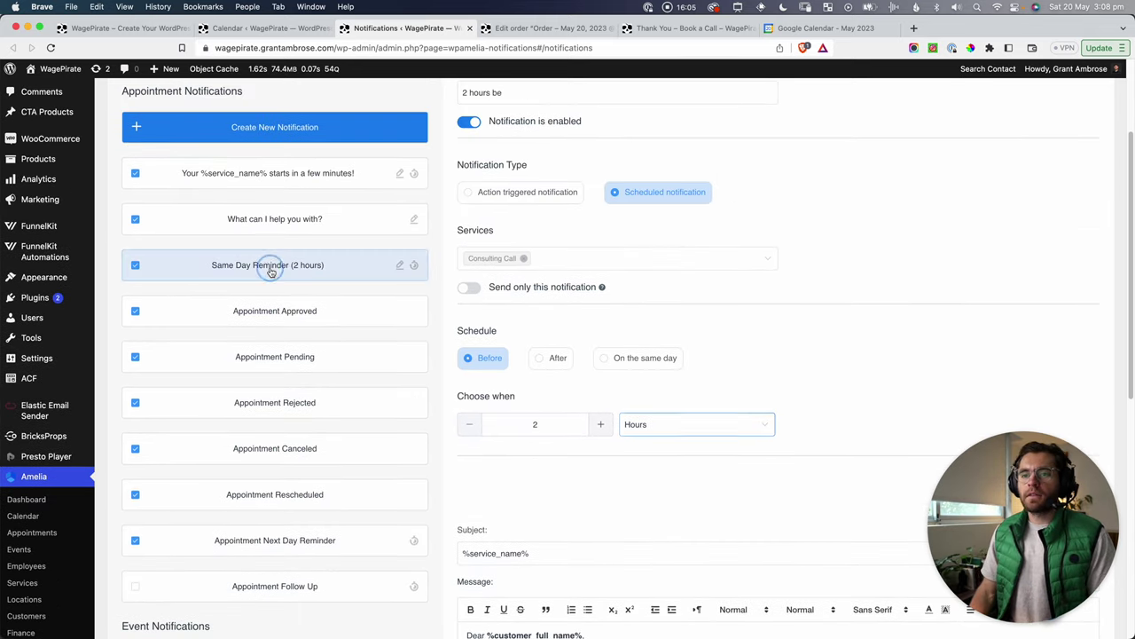
# Step: Open the Same Day Reminder (2 hours) notification and examine its reminder text and %google_meet_url% placeholder
pyautogui.click(232, 267)
pyautogui.scroll(-5, 666, 314)
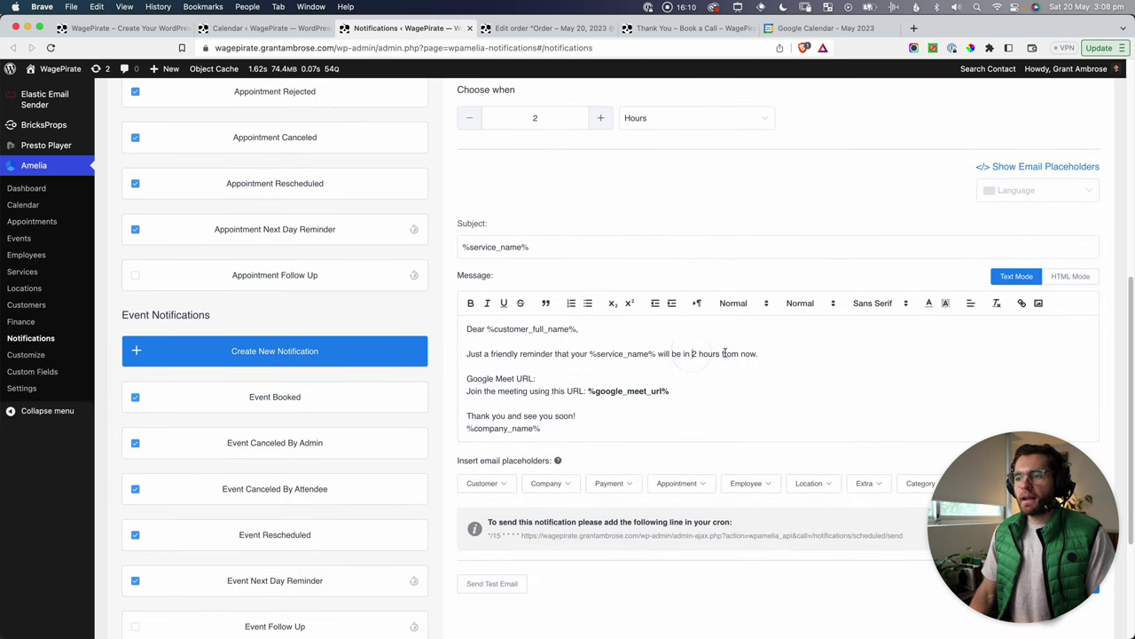
pyautogui.moveTo(723, 353); pyautogui.dragTo(467, 343)
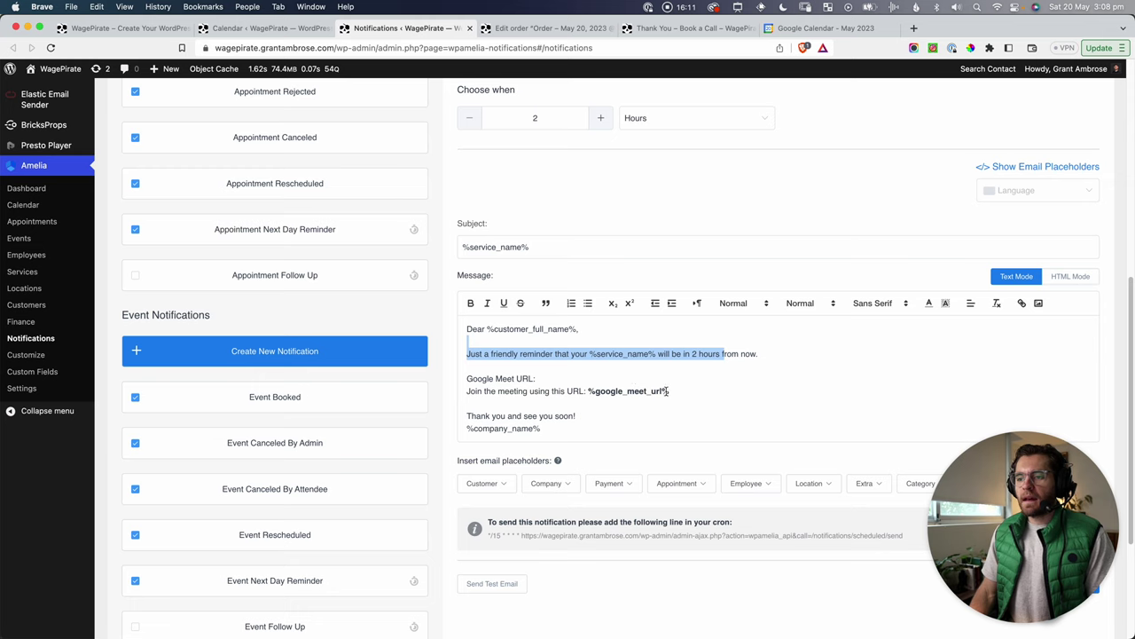
pyautogui.moveTo(669, 391); pyautogui.dragTo(588, 388)
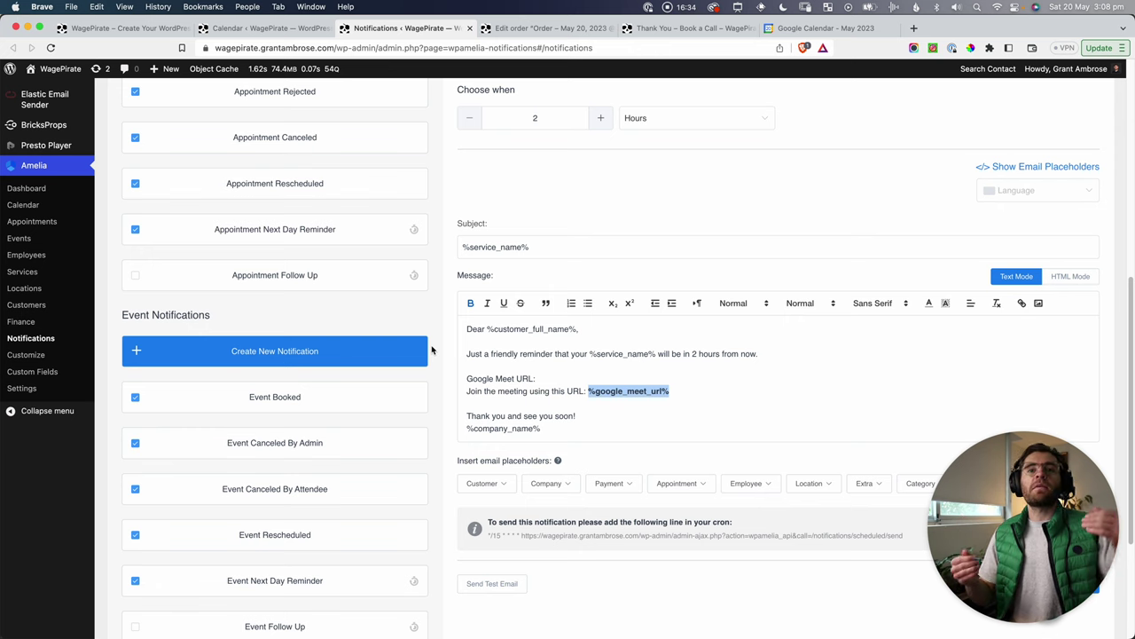
# Step: Go back over the reminder's settings, then view the email notifications sent to employees
pyautogui.scroll(6, 429, 348)
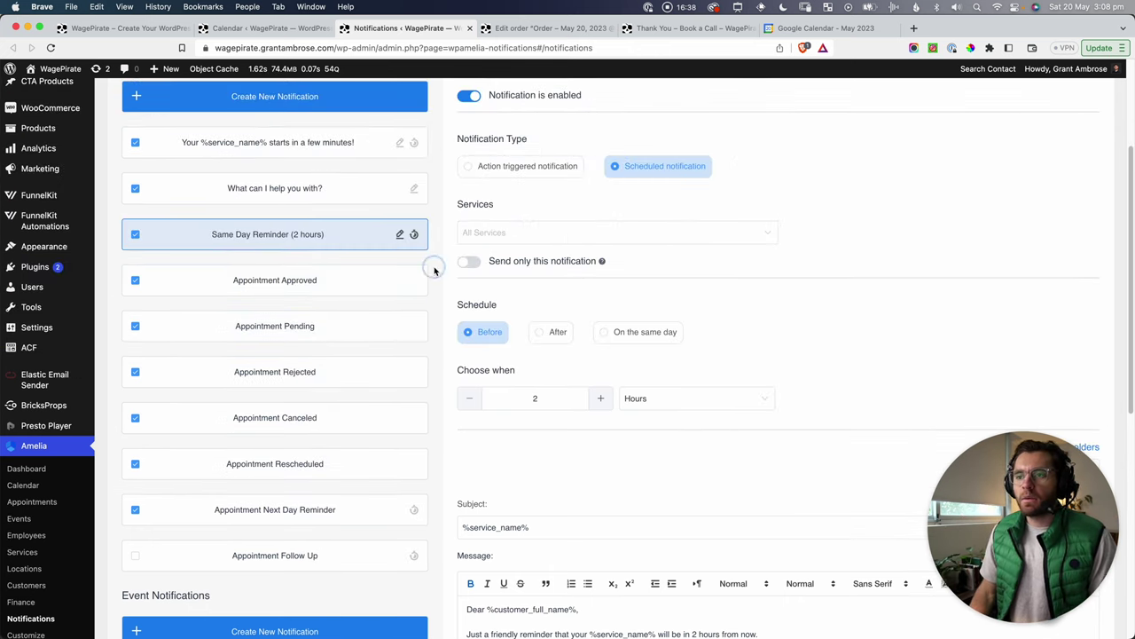
pyautogui.scroll(3, 482, 220)
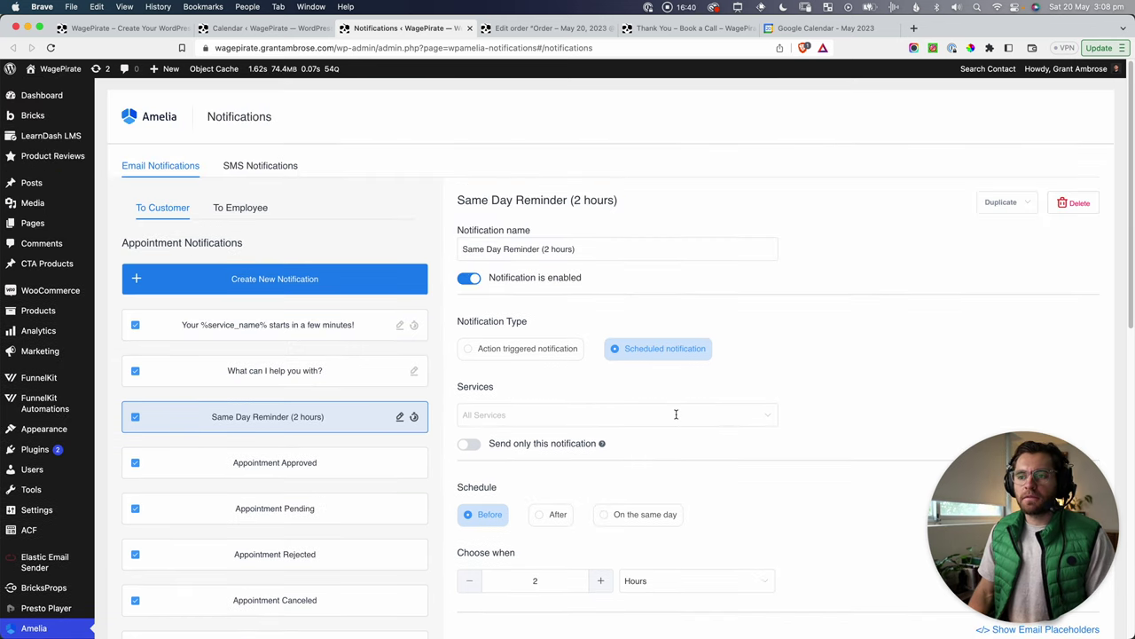
pyautogui.click(243, 210)
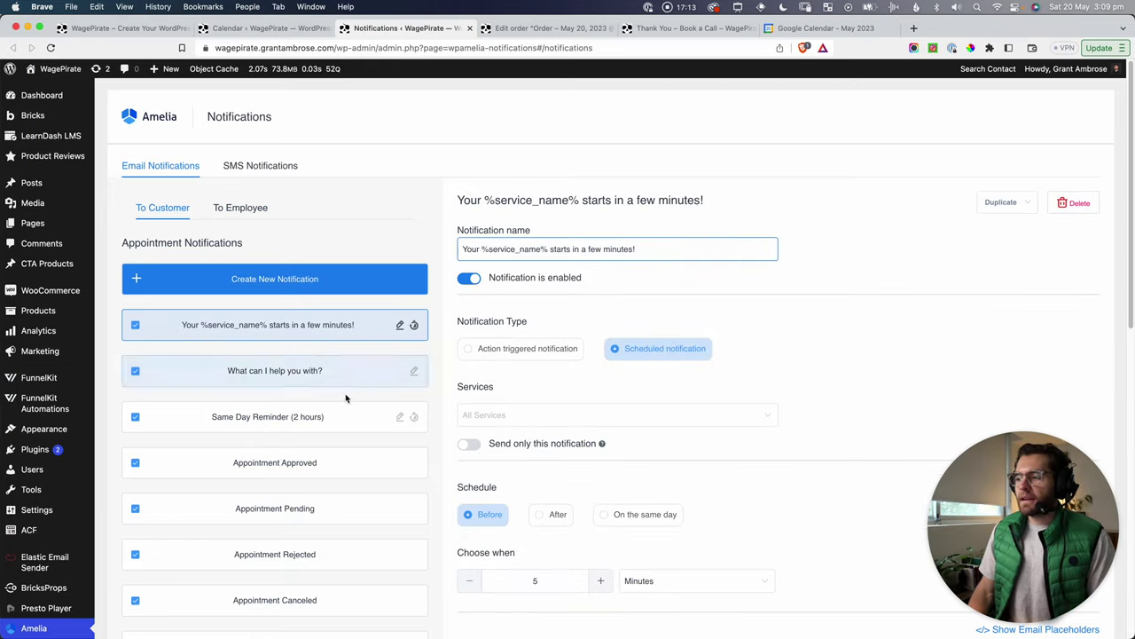
# Step: Open the Consulting Call service in Amelia's services and review its name, category, employee and description settings
pyautogui.scroll(-10, 343, 325)
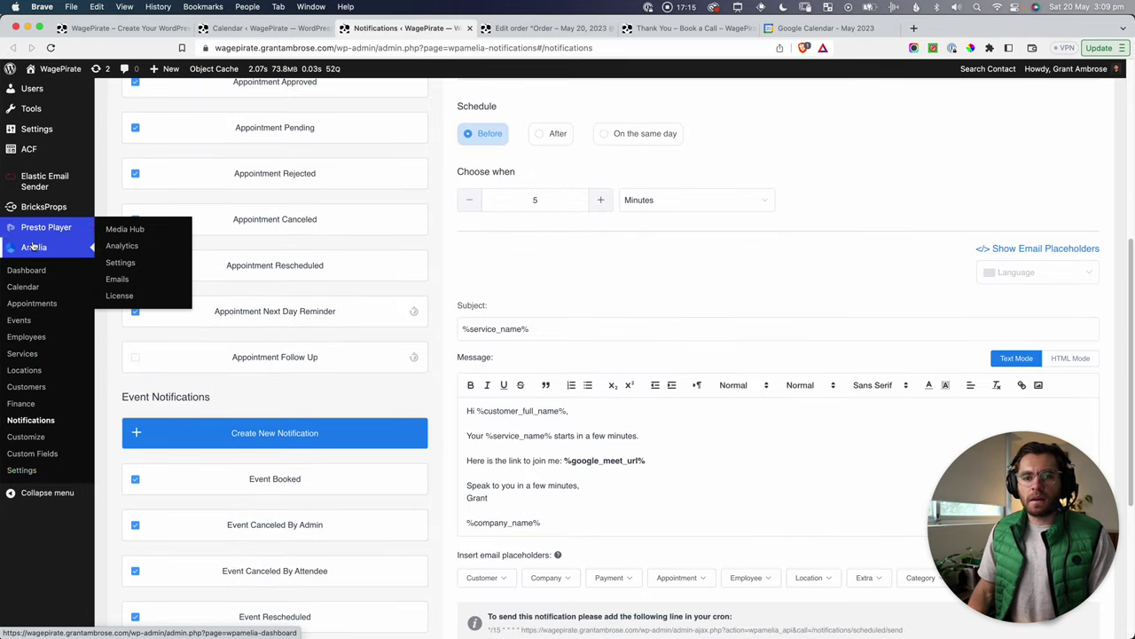
pyautogui.click(20, 355)
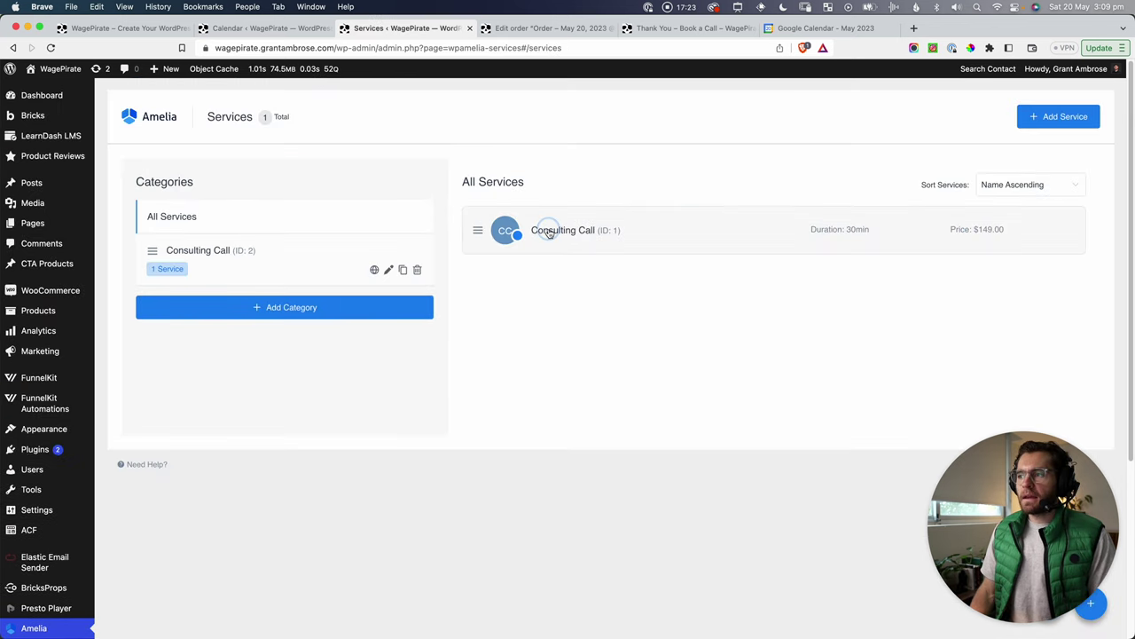
pyautogui.click(549, 232)
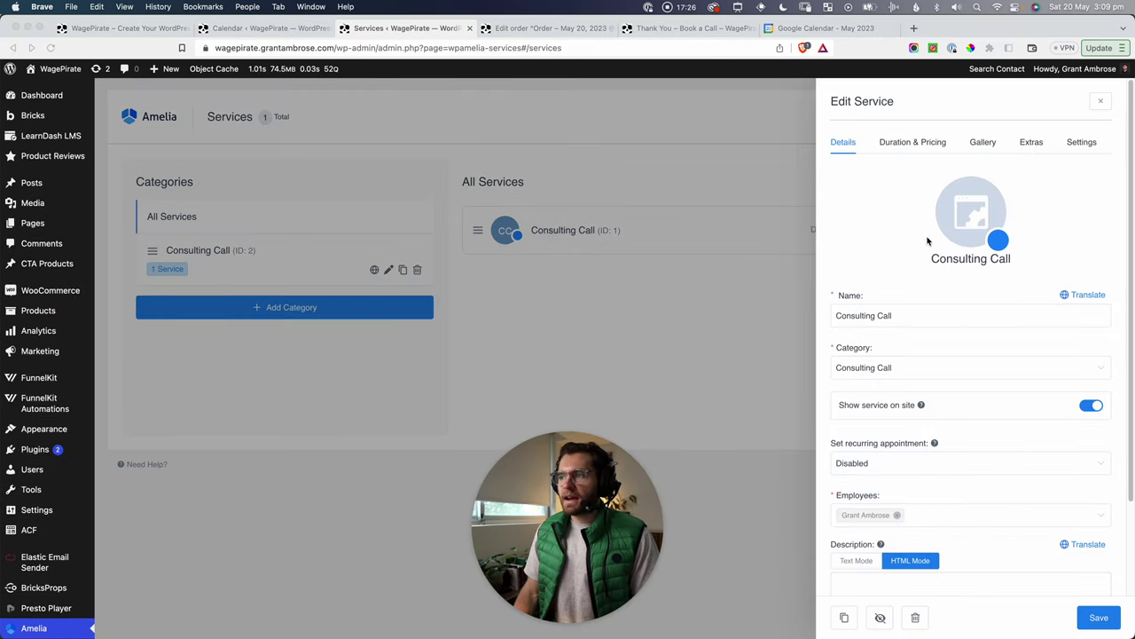
pyautogui.scroll(-2, 968, 452)
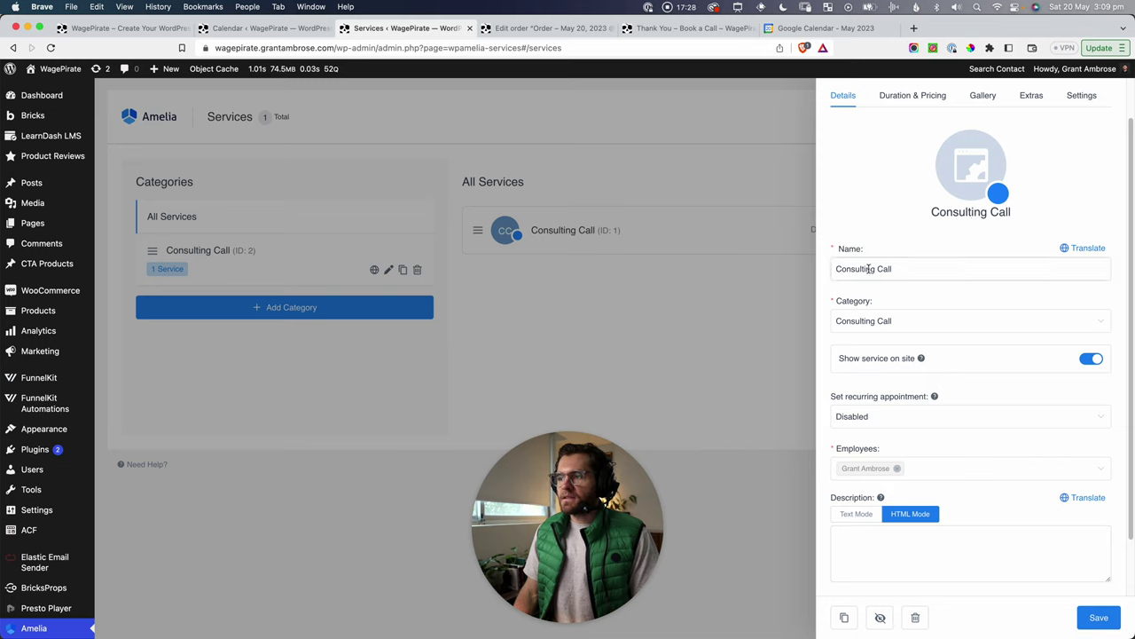
pyautogui.scroll(-1, 918, 373)
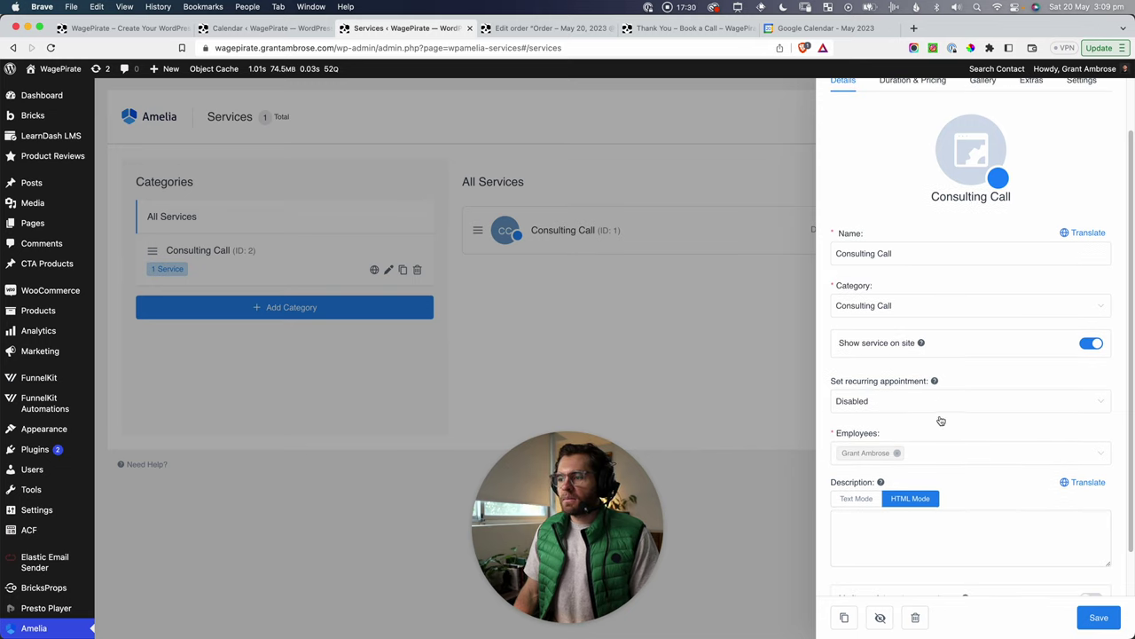
pyautogui.scroll(-1, 941, 420)
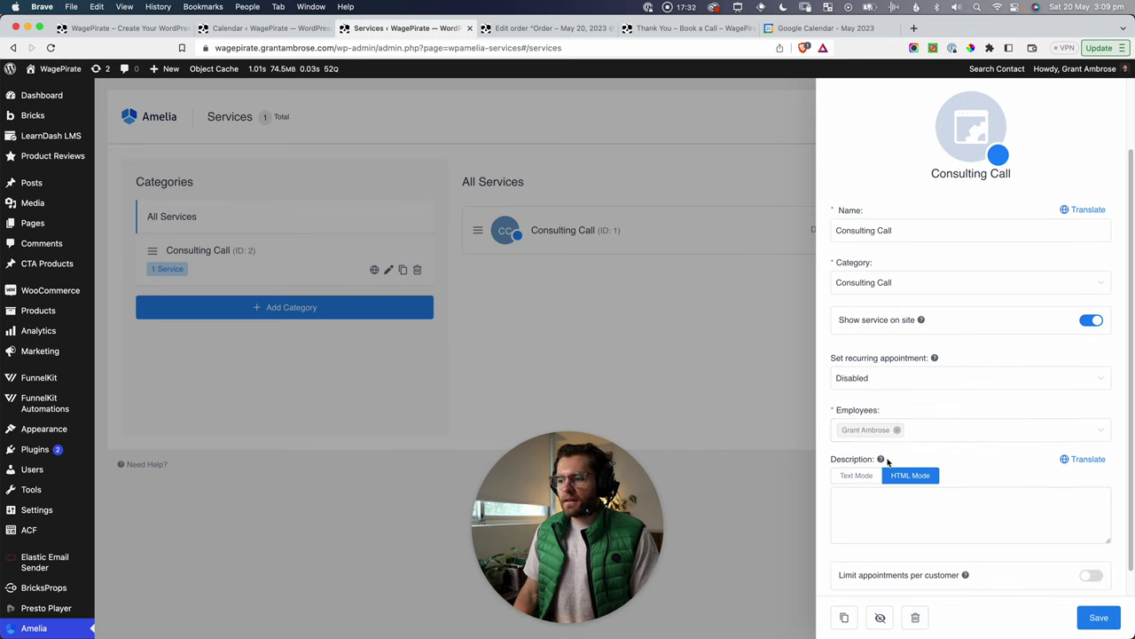
# Step: Review the Consulting Call's duration and pricing, add an empty custom duration row, and switch the deposit payment option on and off
pyautogui.scroll(3, 887, 460)
pyautogui.click(898, 144)
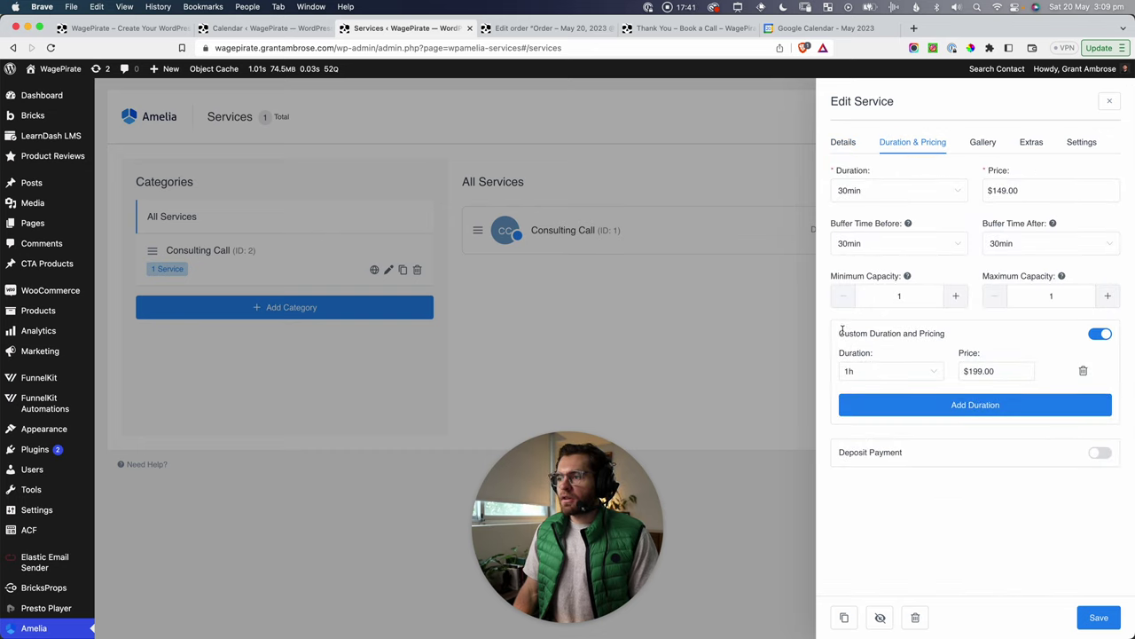
pyautogui.click(1001, 406)
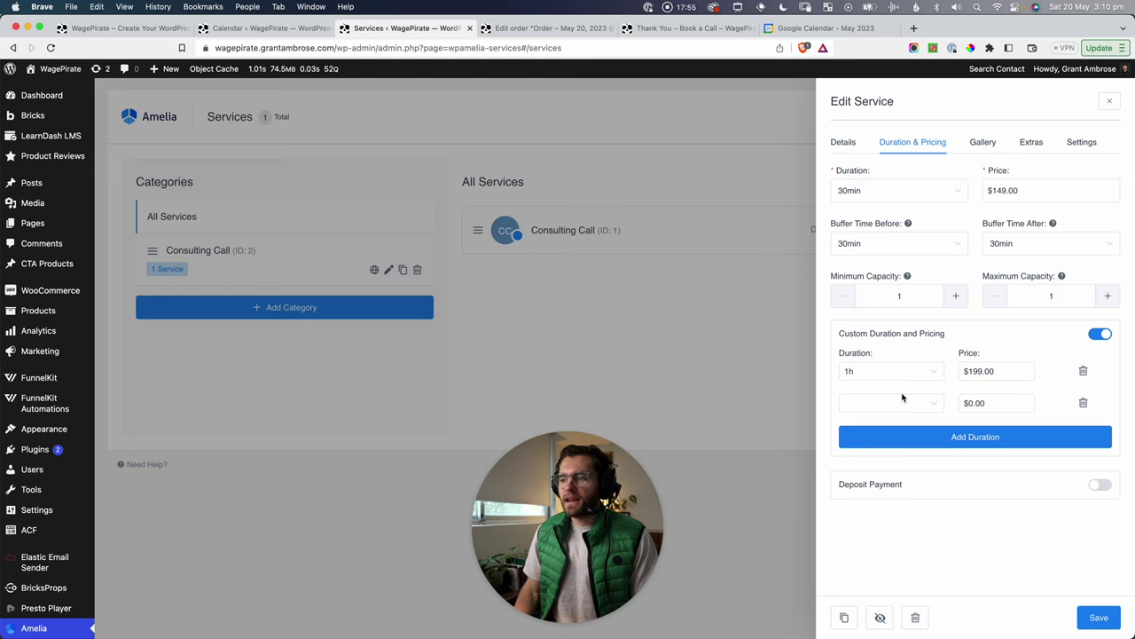
pyautogui.press('super+shift+4')
pyautogui.moveTo(837, 317); pyautogui.dragTo(1045, 428)
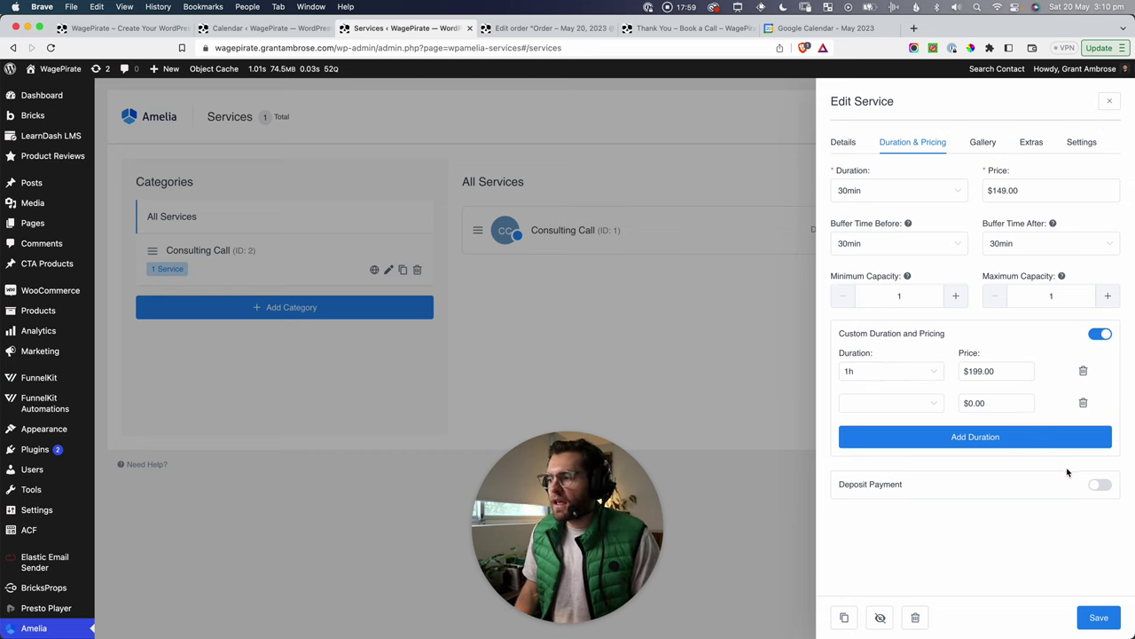
pyautogui.click(1104, 485)
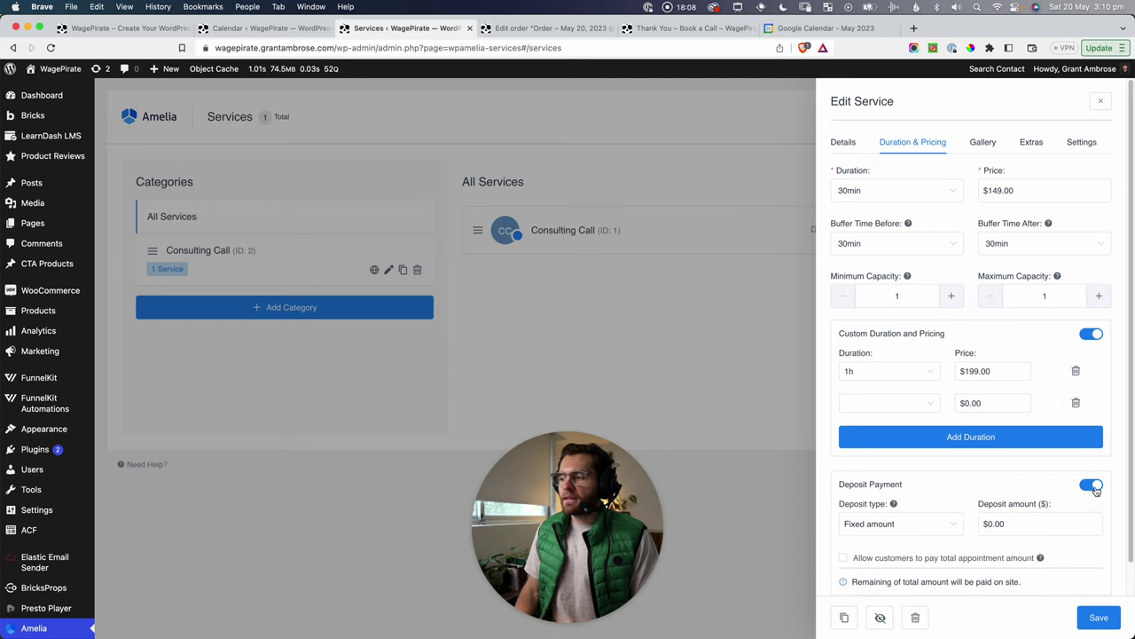
pyautogui.click(1092, 485)
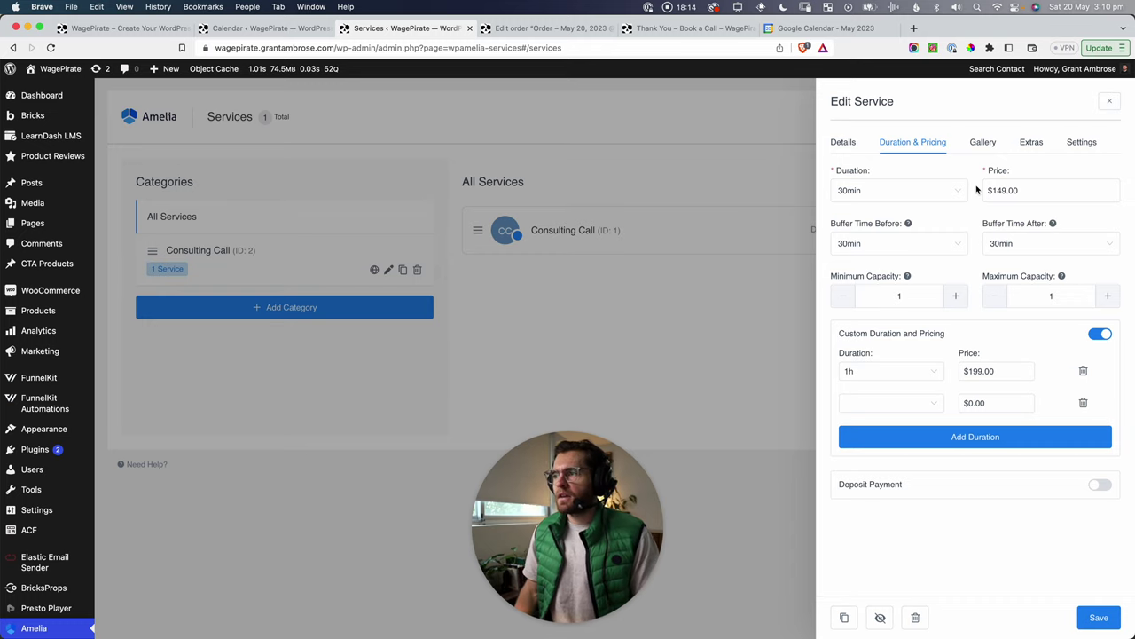
# Step: Review the Consulting Call service's gallery, extras, and integration and payment settings
pyautogui.click(982, 145)
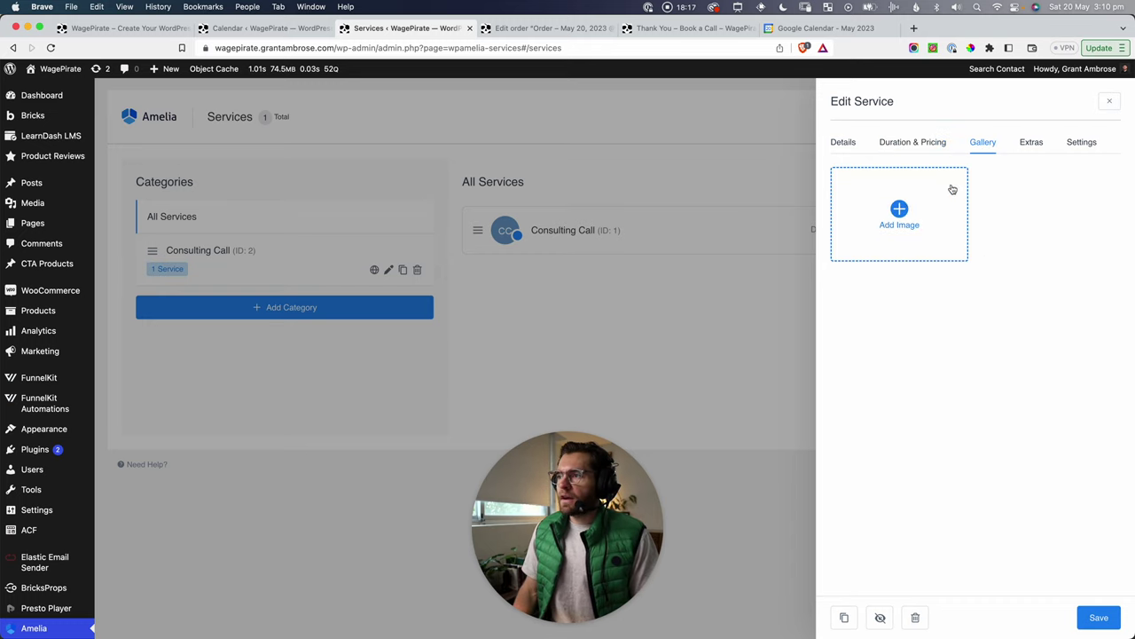
pyautogui.click(1026, 149)
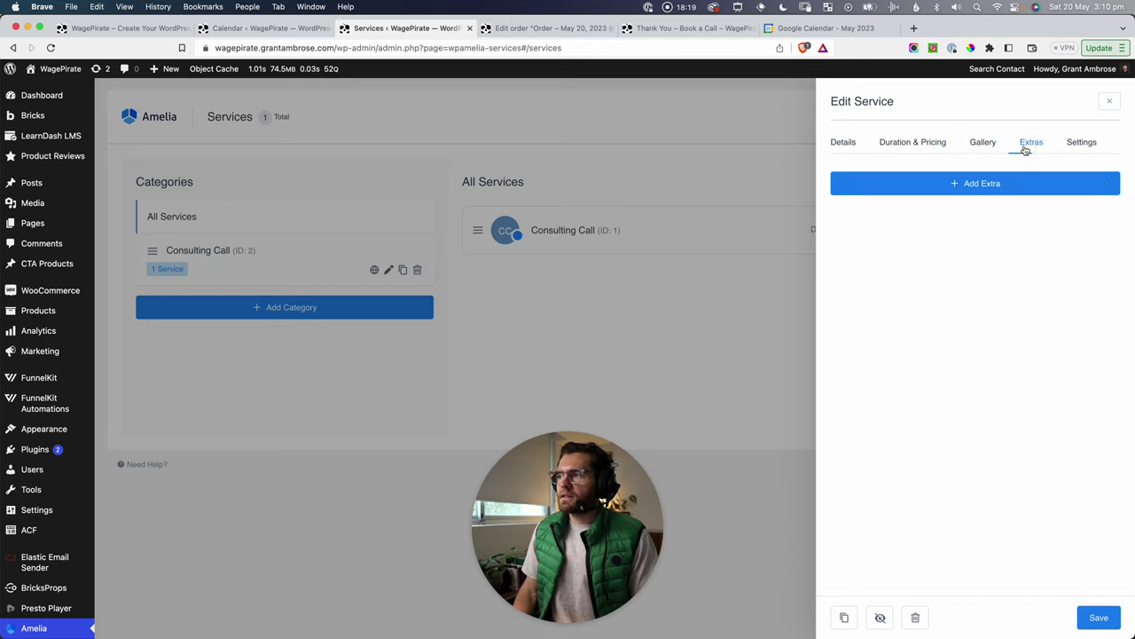
pyautogui.click(1082, 146)
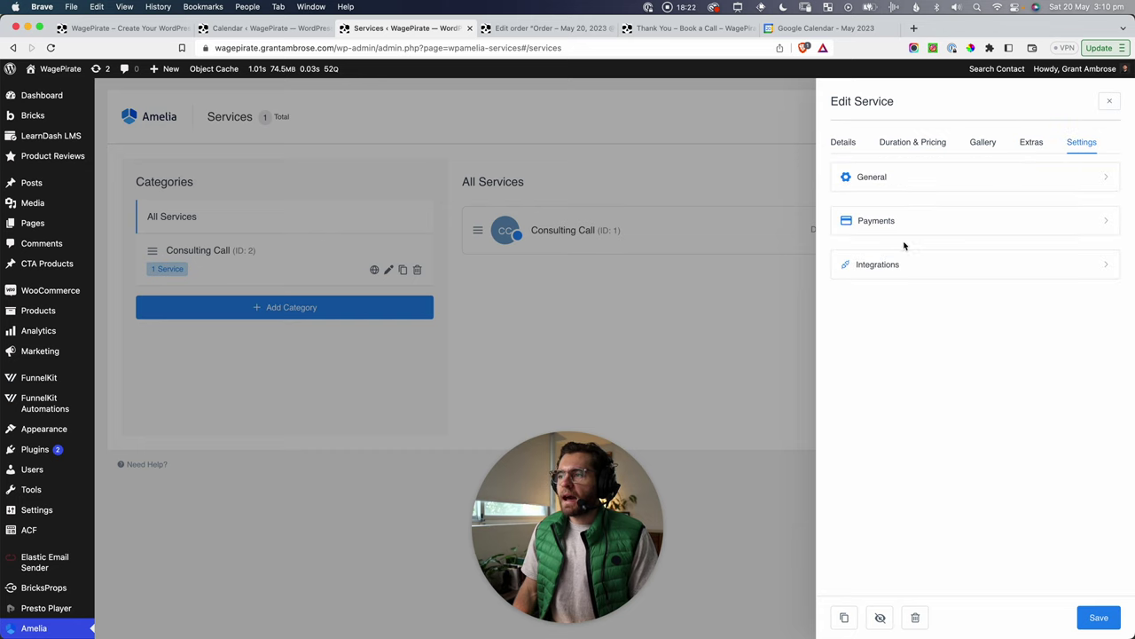
pyautogui.click(1014, 263)
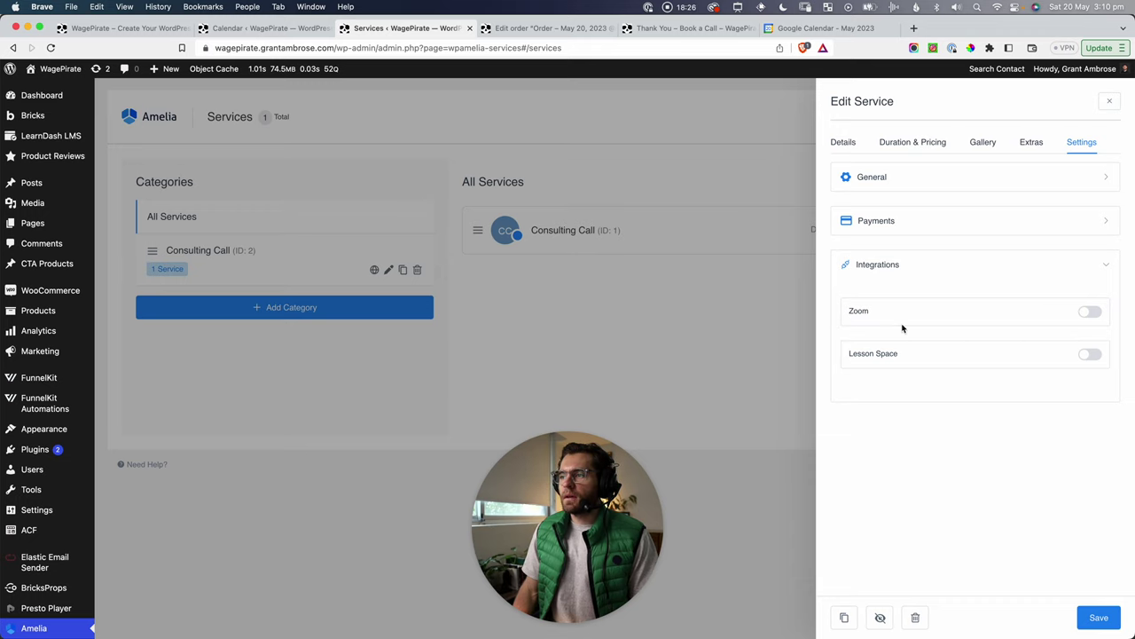
pyautogui.click(865, 227)
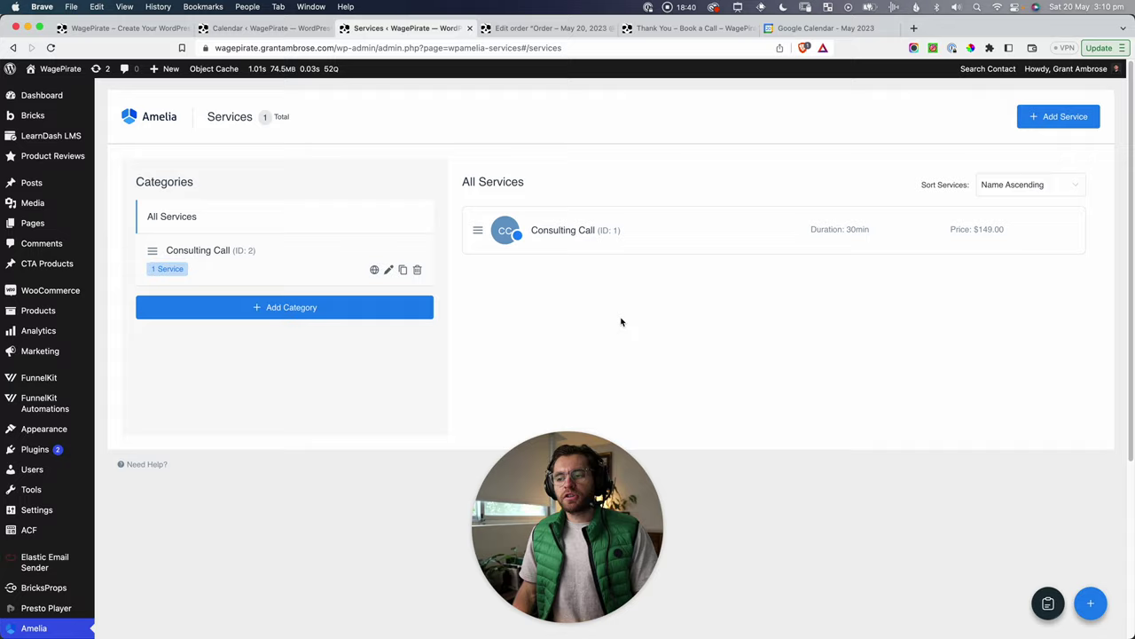
pyautogui.scroll(-5, 621, 322)
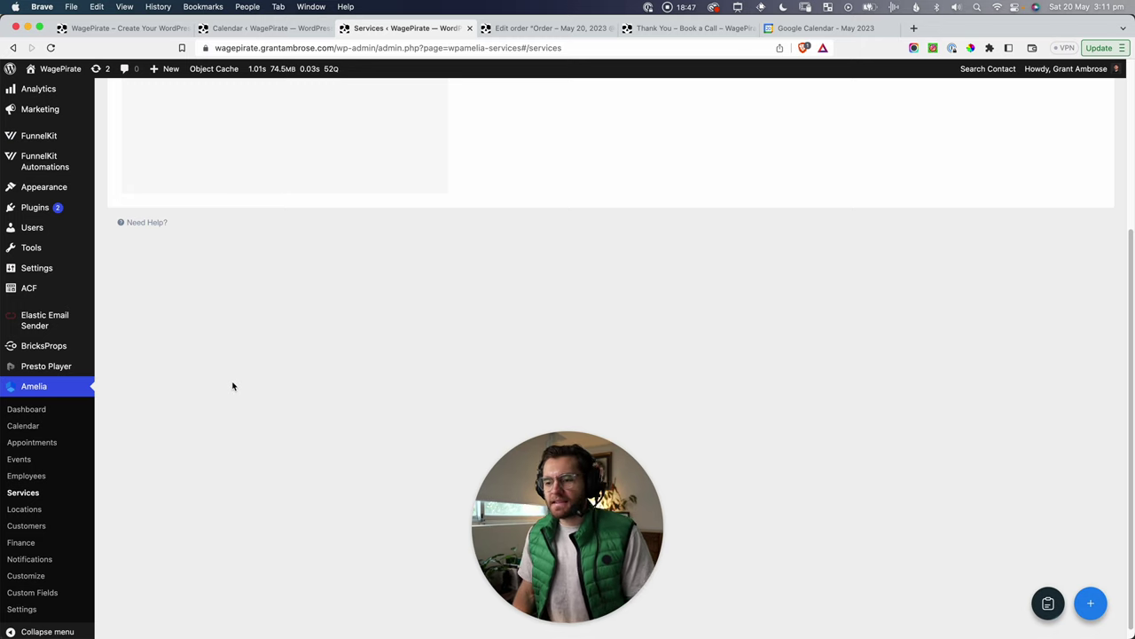
pyautogui.click(24, 425)
pyautogui.moveTo(823, 27)
pyautogui.mouseDown()
pyautogui.moveTo(816, 86)
pyautogui.moveTo(808, 7)
pyautogui.moveTo(803, 28)
pyautogui.mouseUp()
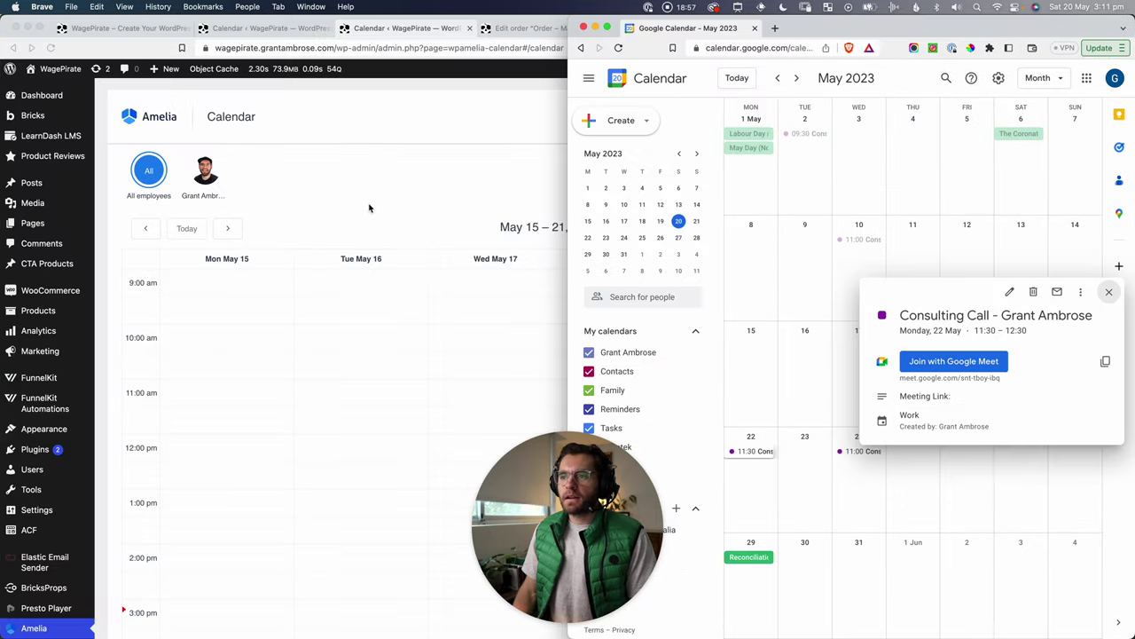
pyautogui.click(449, 163)
pyautogui.click(825, 27)
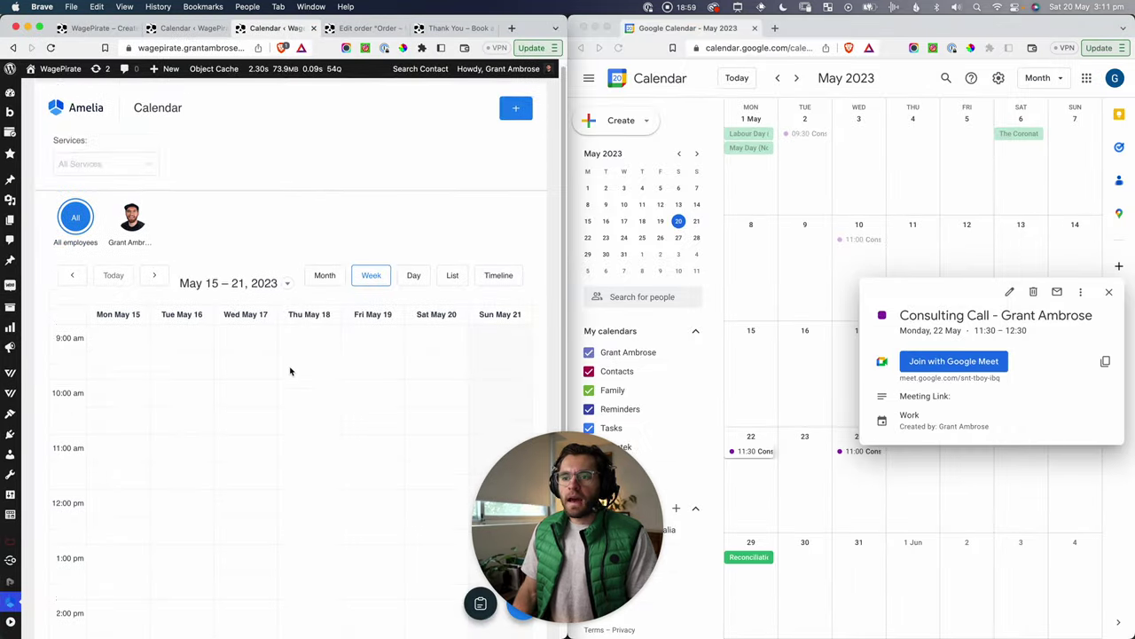
pyautogui.click(336, 259)
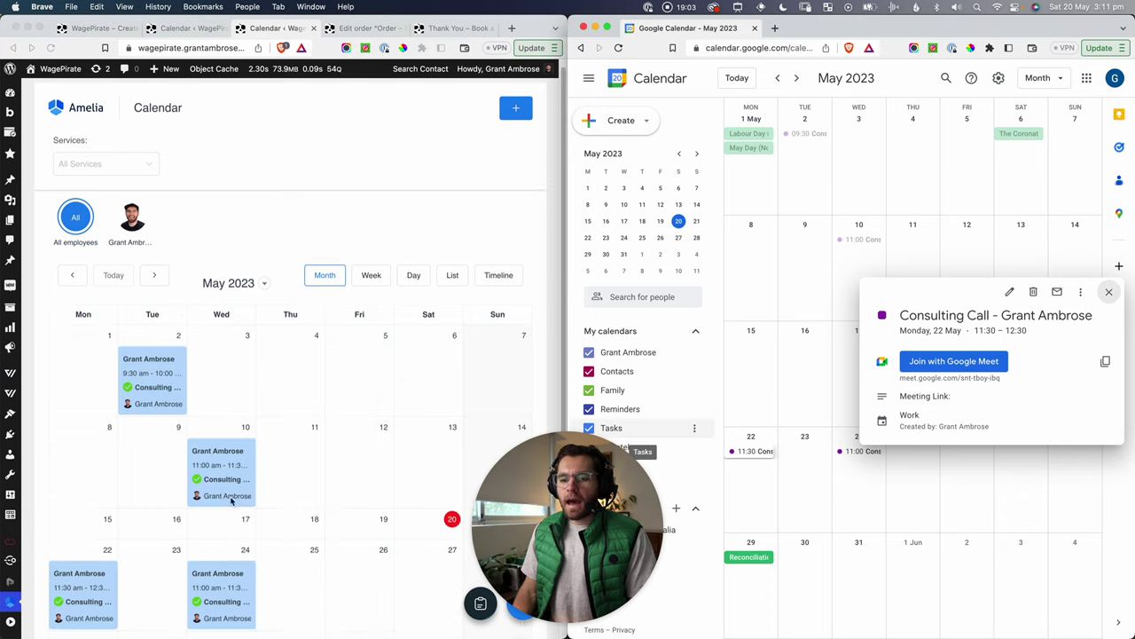
pyautogui.scroll(-3, 228, 494)
pyautogui.moveTo(72, 453)
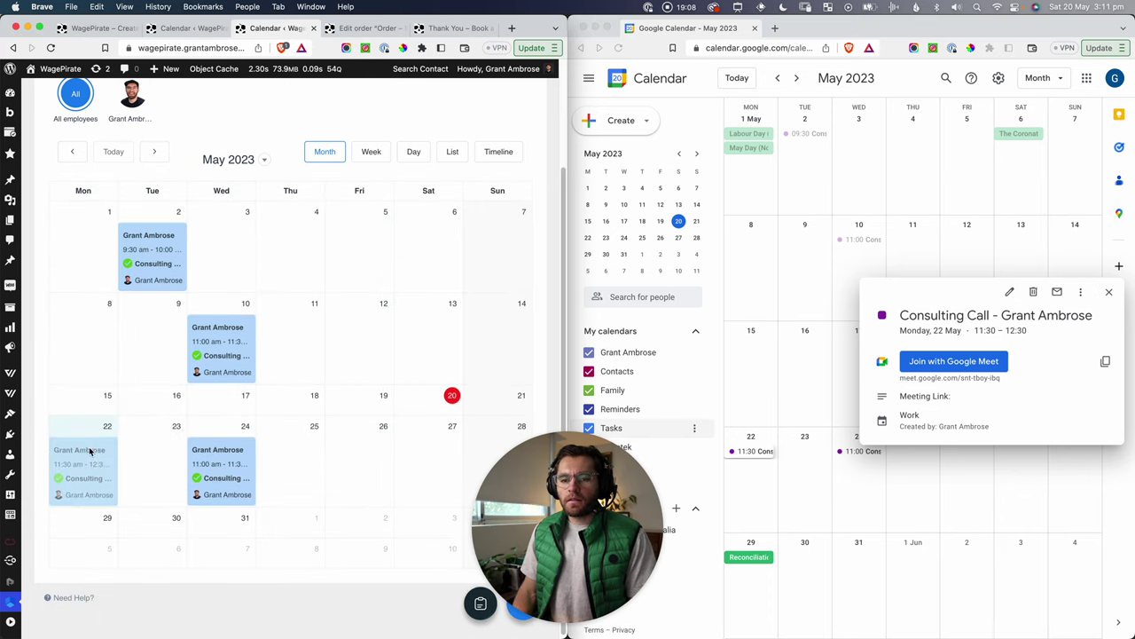
pyautogui.moveTo(90, 452); pyautogui.dragTo(154, 448)
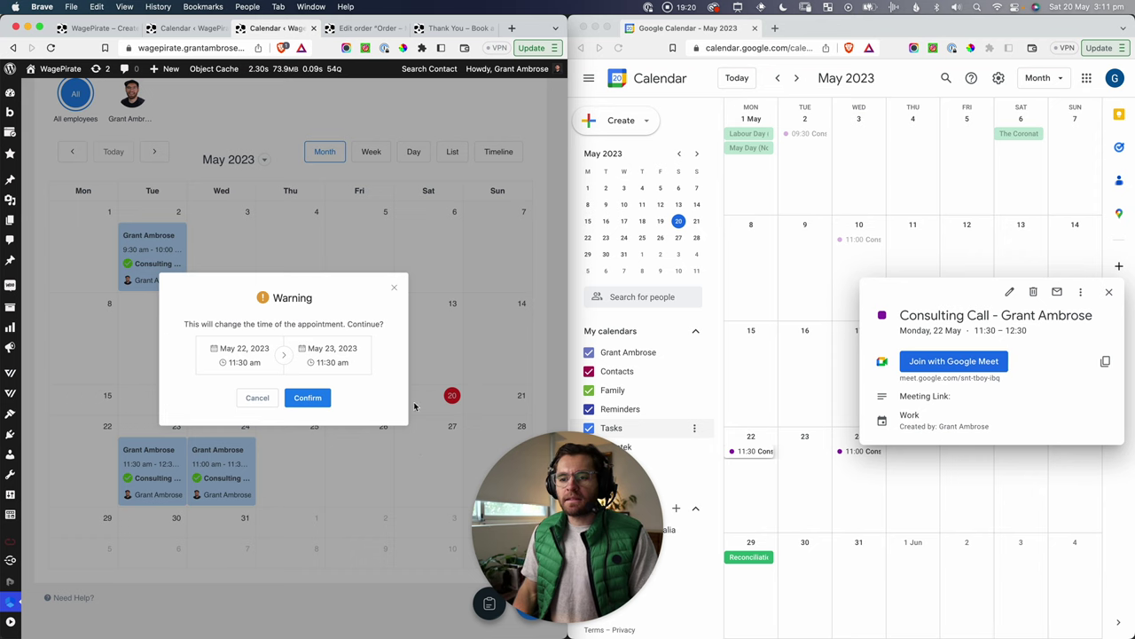
pyautogui.click(307, 398)
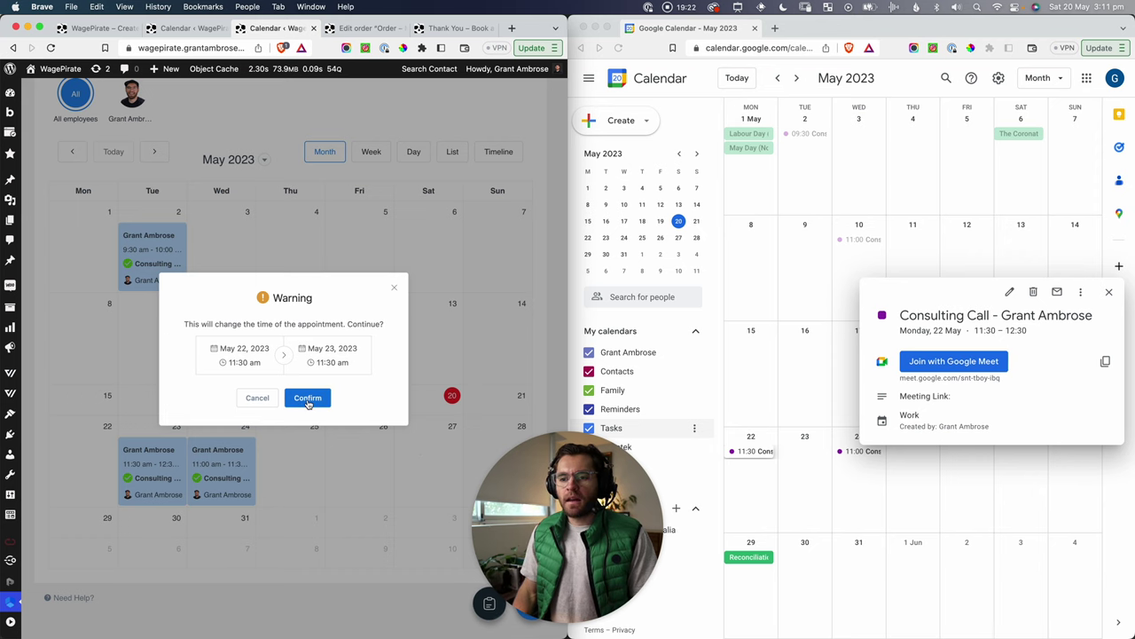
pyautogui.click(935, 502)
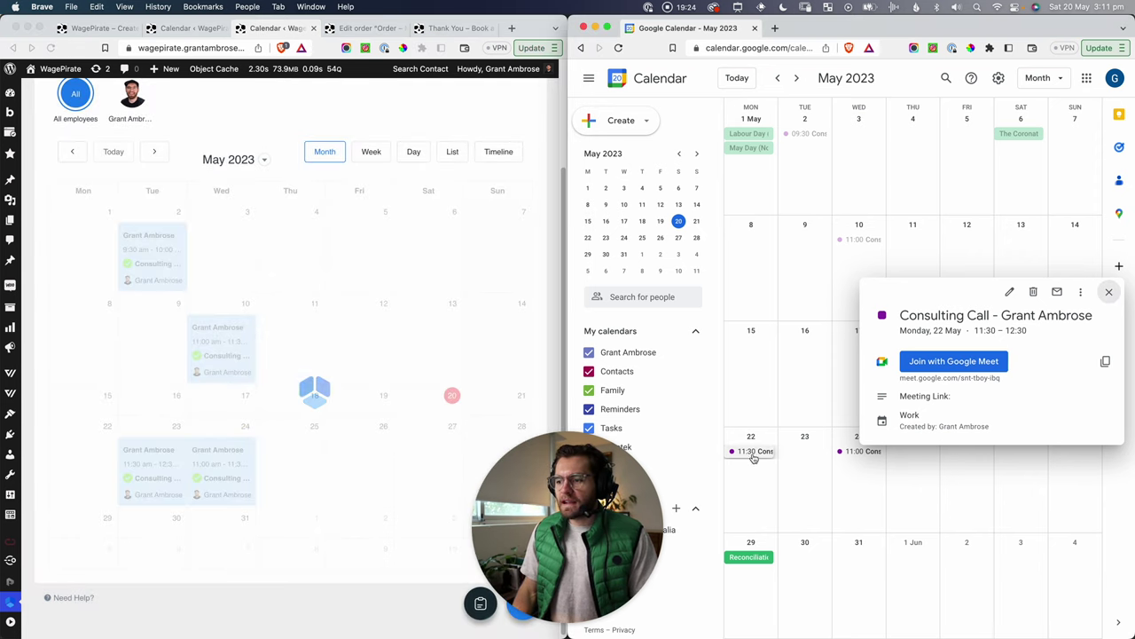
pyautogui.click(1110, 293)
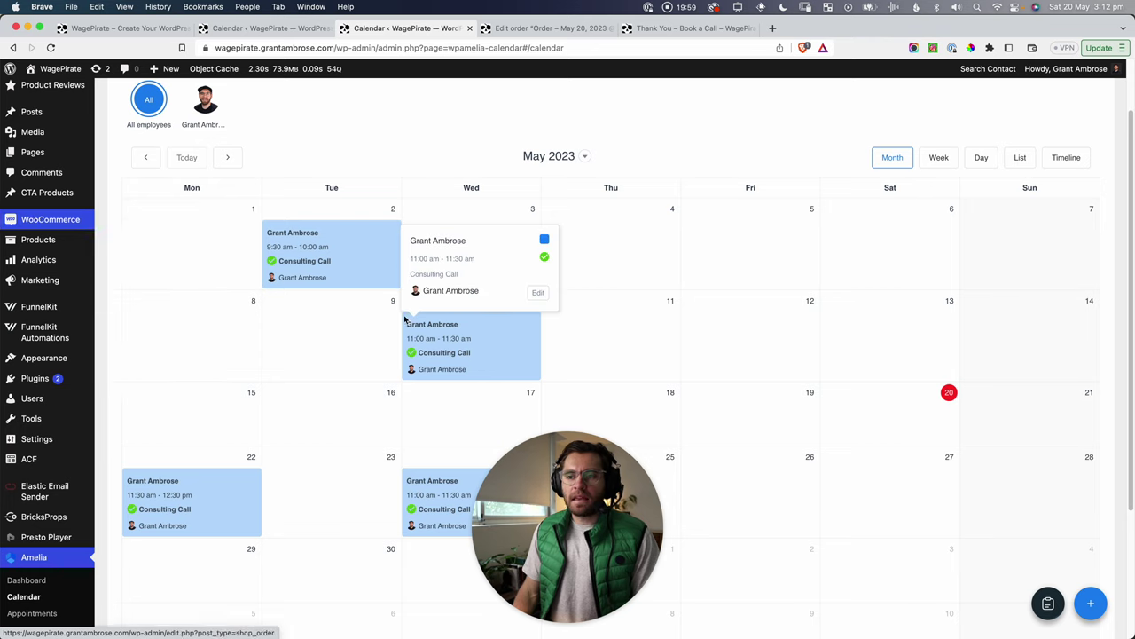
# Step: Open the list of all WooCommerce products in a new tab and close the leftover order and thank-you page tabs
pyautogui.moveTo(380, 282)
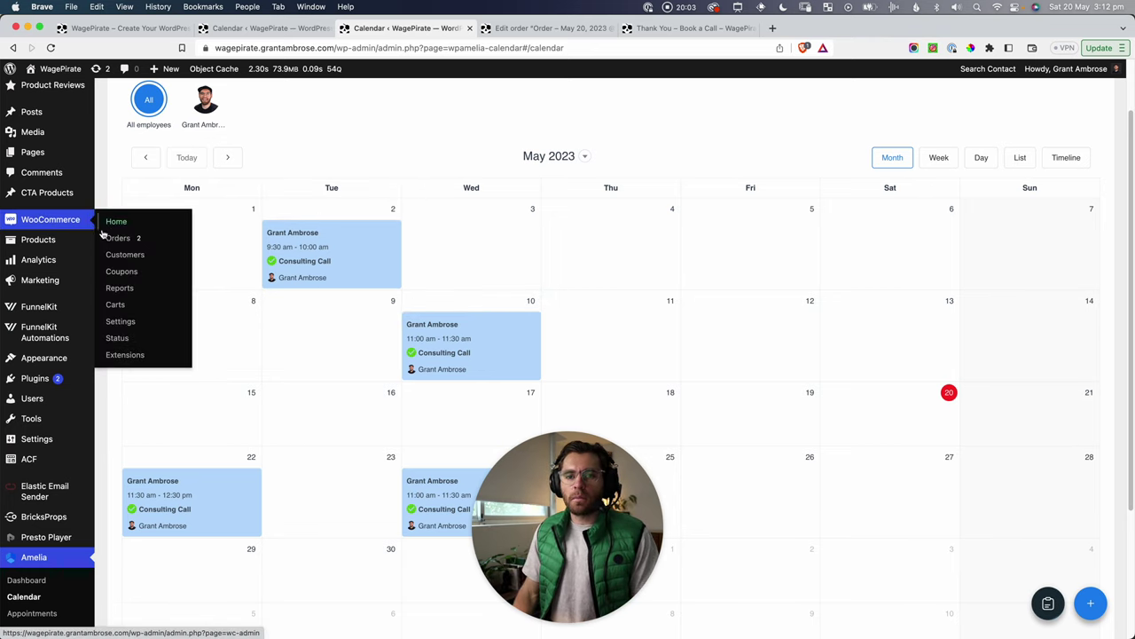
pyautogui.keyDown('super'); pyautogui.click(138, 241); pyautogui.keyUp('super')
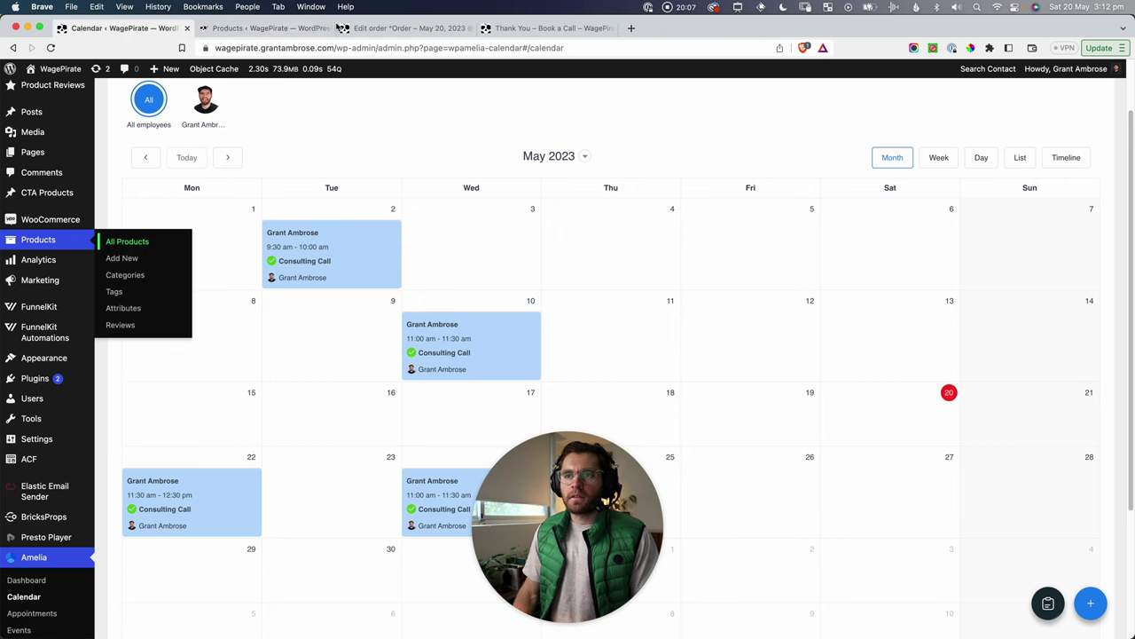
pyautogui.press('super+w')
pyautogui.press('super+w')
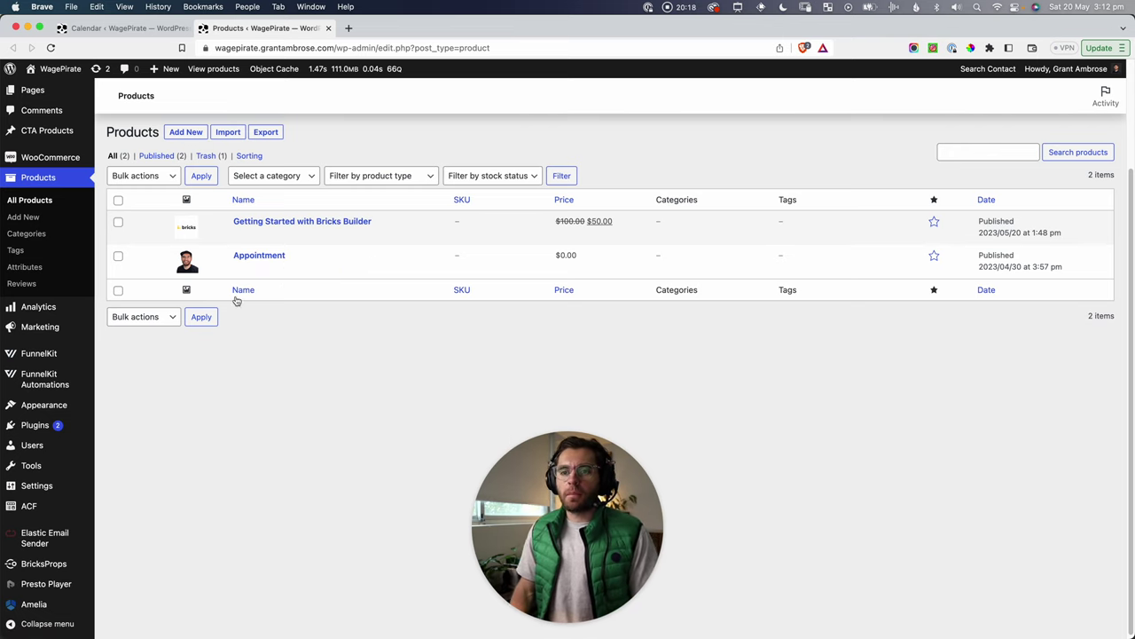
pyautogui.press('super+shift+4')
pyautogui.moveTo(107, 243); pyautogui.dragTo(448, 298)
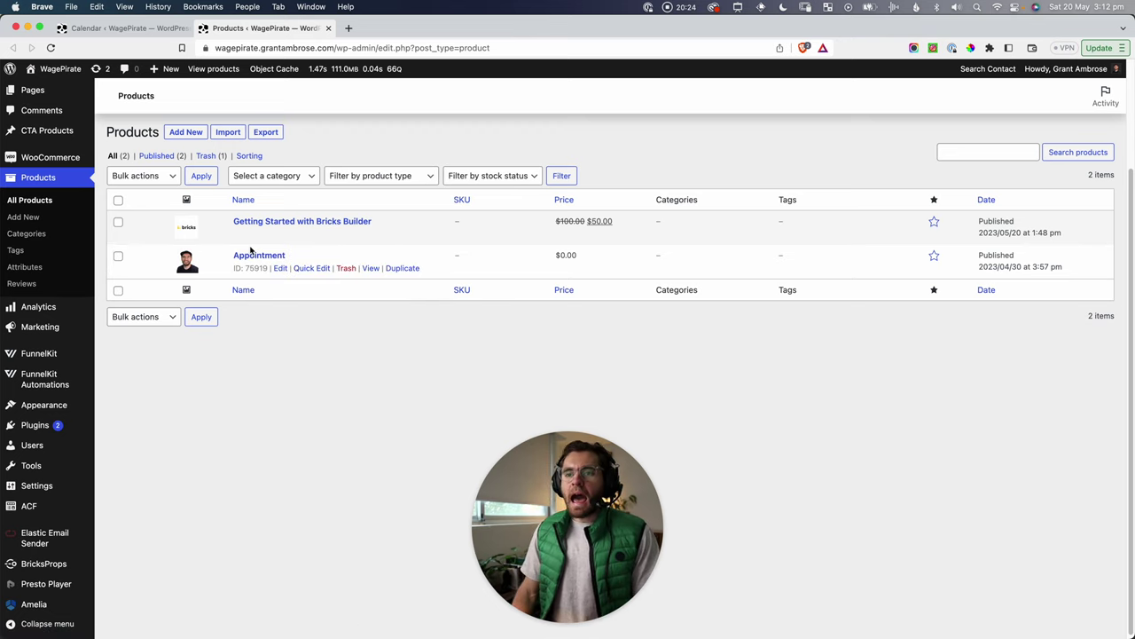
# Step: Open the Appointment product for editing and review its title, product type, virtual option and pricing
pyautogui.click(280, 268)
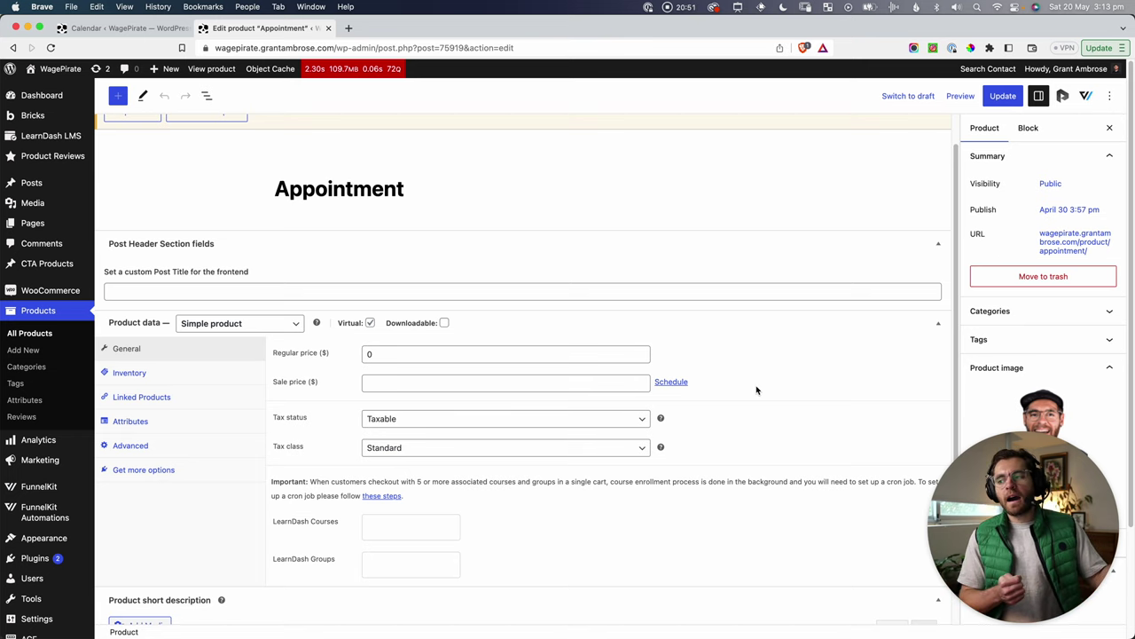
pyautogui.click(213, 325)
pyautogui.click(434, 330)
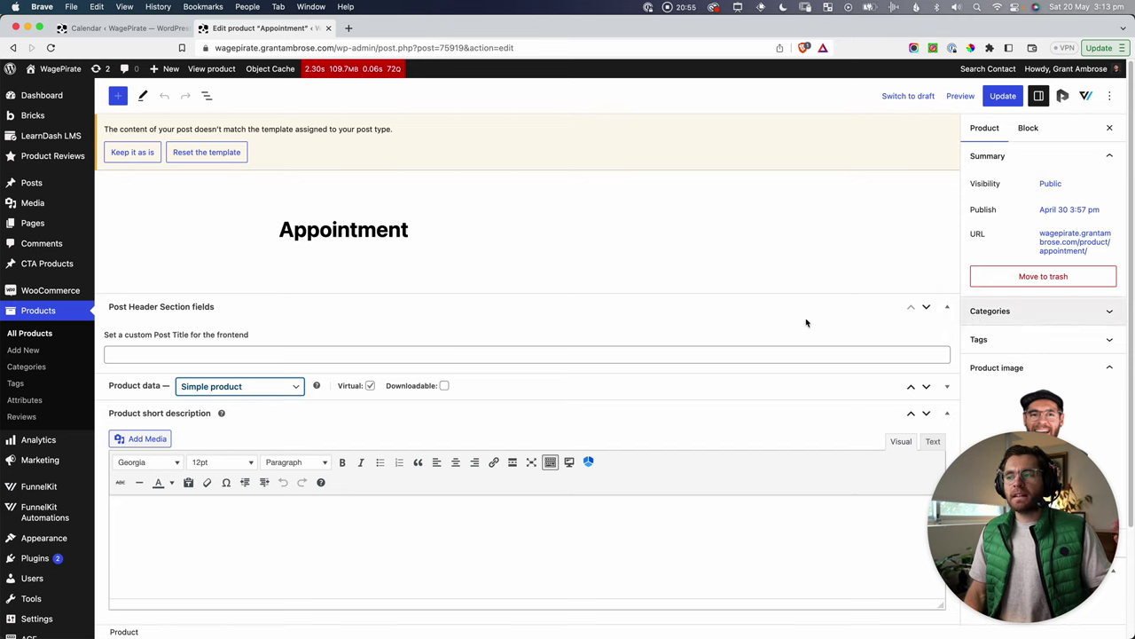
pyautogui.moveTo(294, 226); pyautogui.dragTo(438, 262)
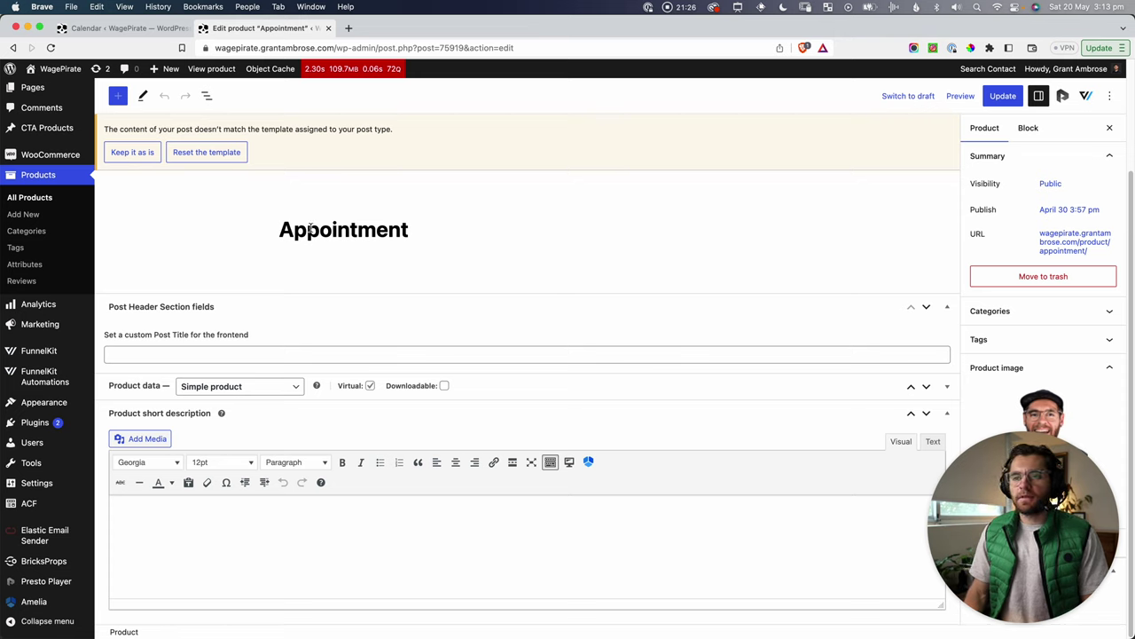
# Step: Open FunnelKit's list of funnels and bring up the Book a Call funnel's steps
pyautogui.moveTo(42, 352)
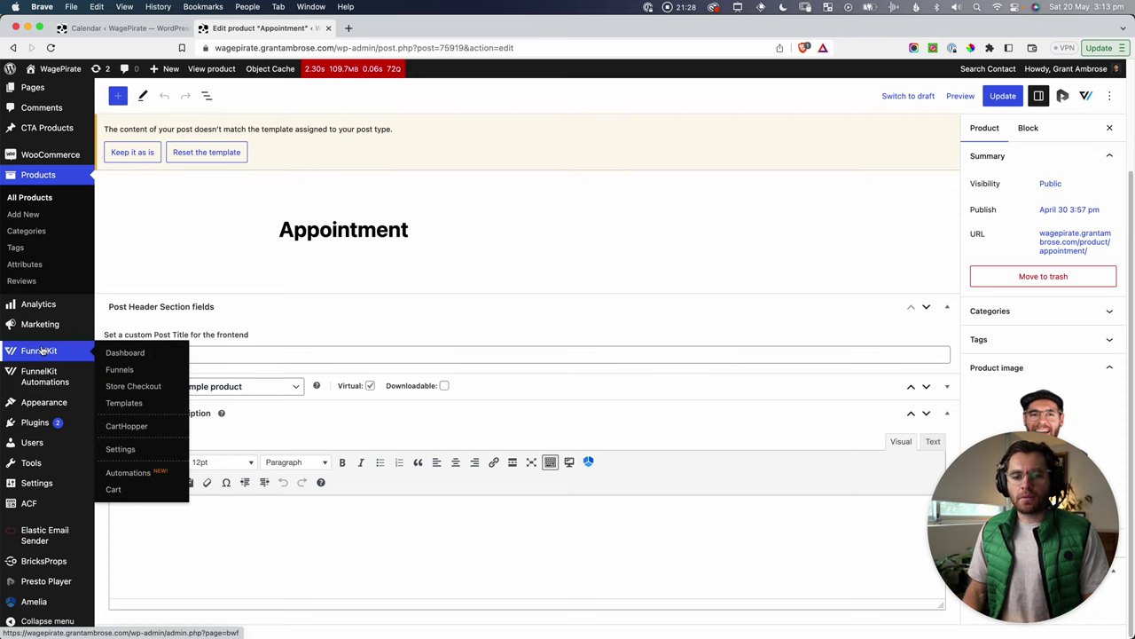
pyautogui.click(151, 367)
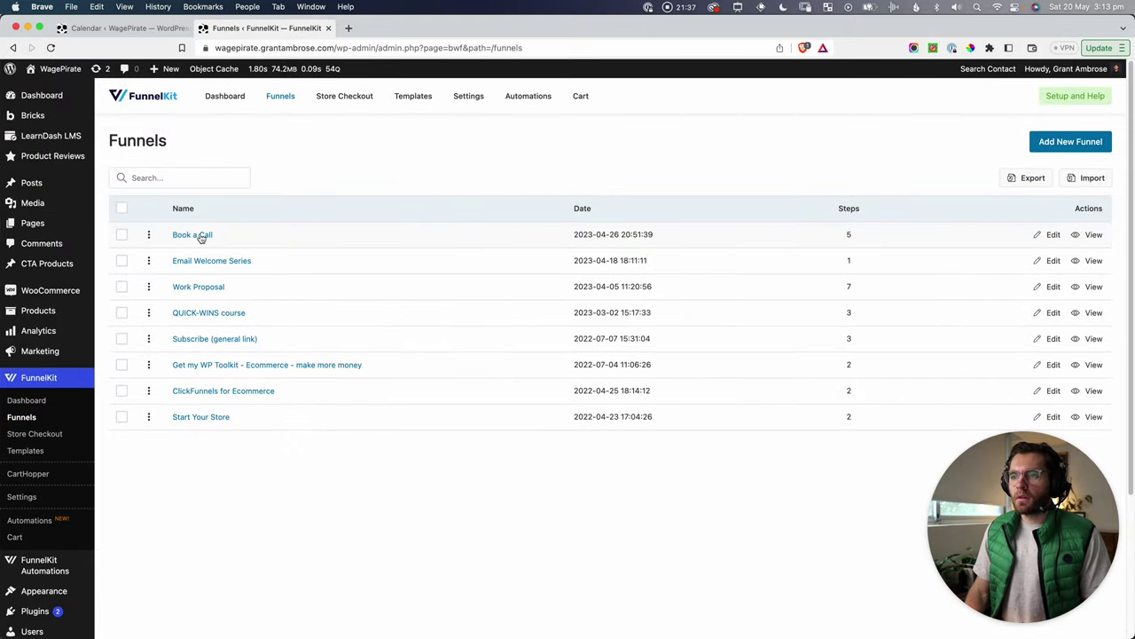
pyautogui.moveTo(98, 79); pyautogui.dragTo(195, 116)
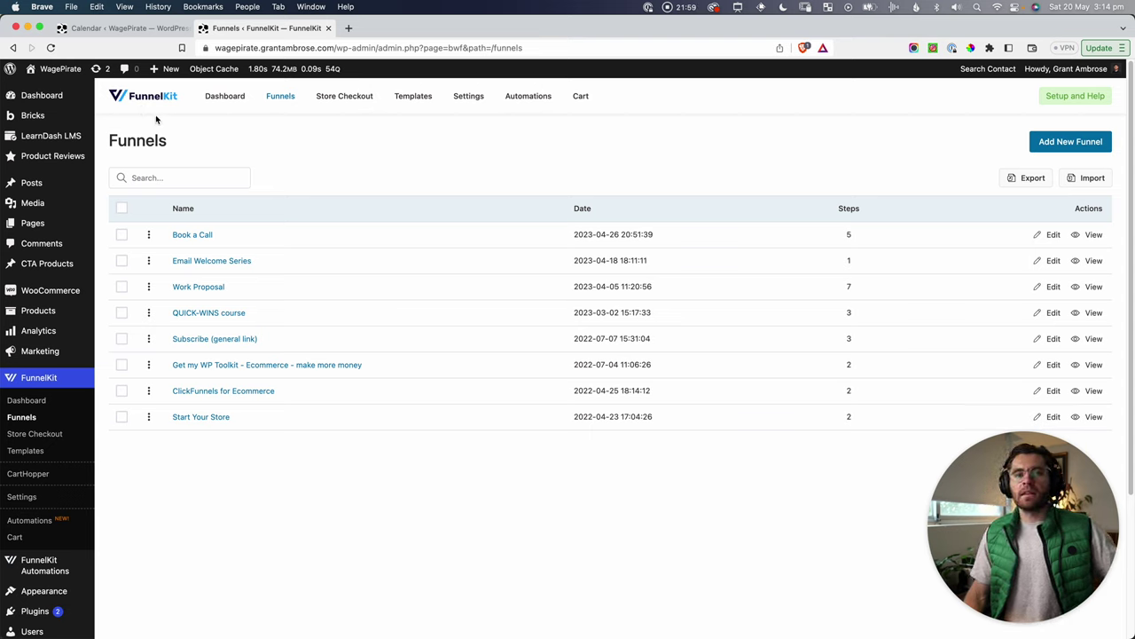
pyautogui.moveTo(44, 577)
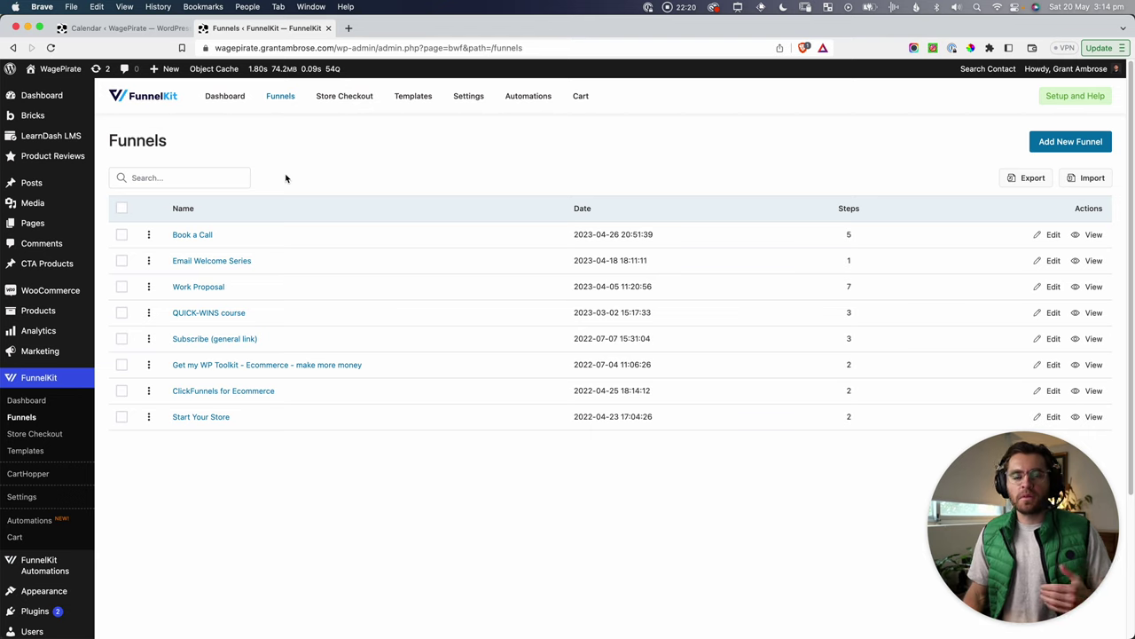
pyautogui.click(193, 236)
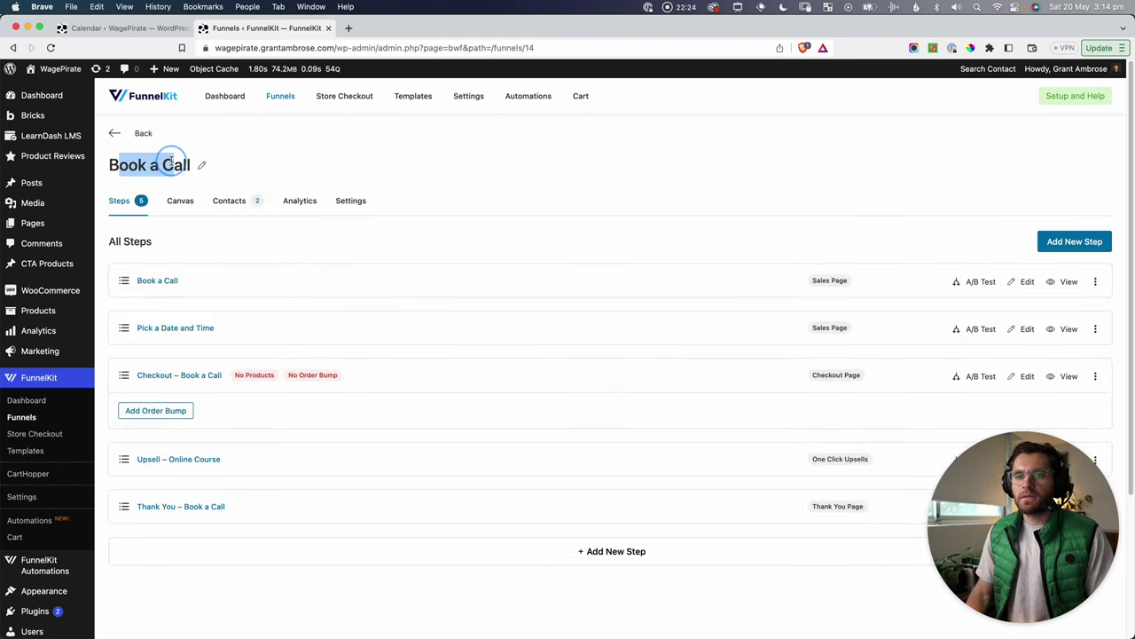
# Step: View the funnel's Book a Call sales page in a new tab and examine its heading and introduction
pyautogui.scroll(-2, 441, 401)
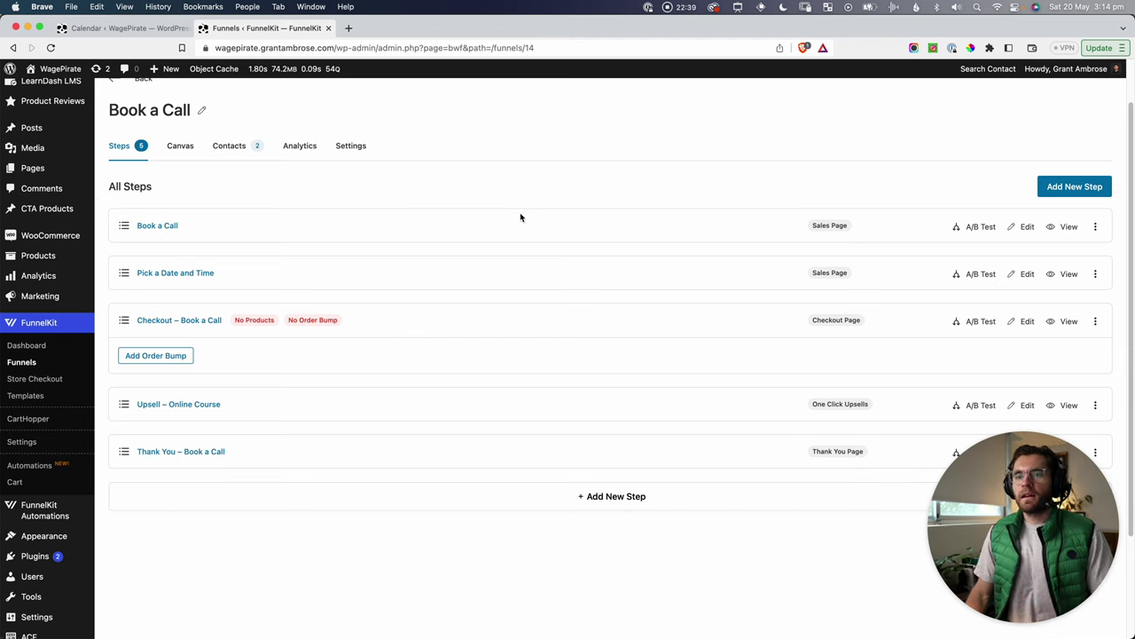
pyautogui.keyDown('super'); pyautogui.click(1067, 226); pyautogui.keyUp('super')
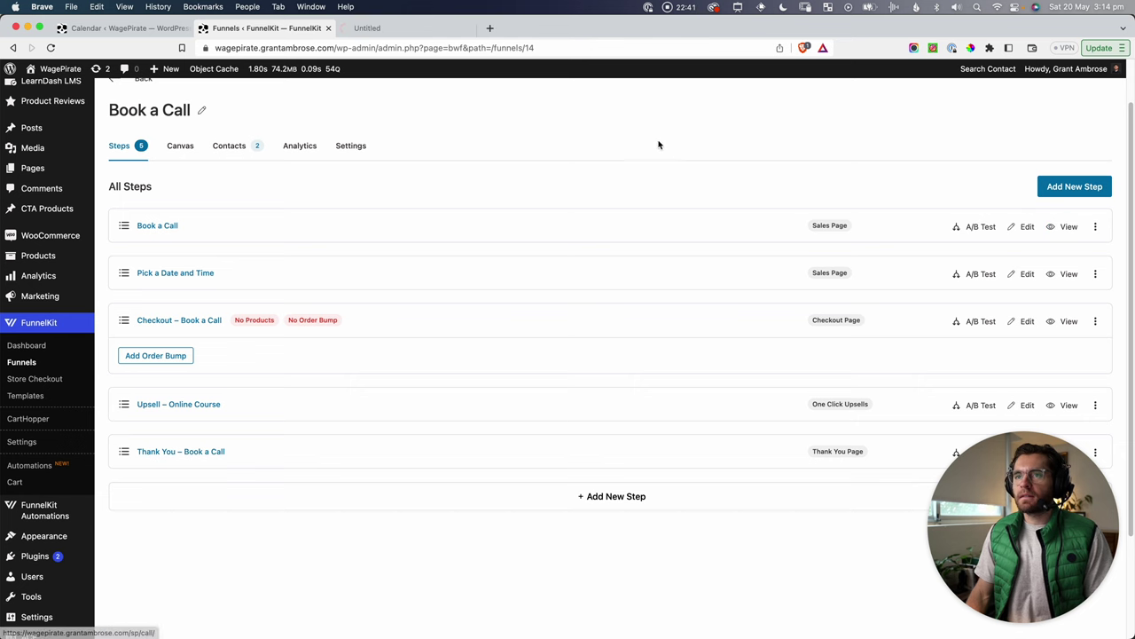
pyautogui.click(447, 33)
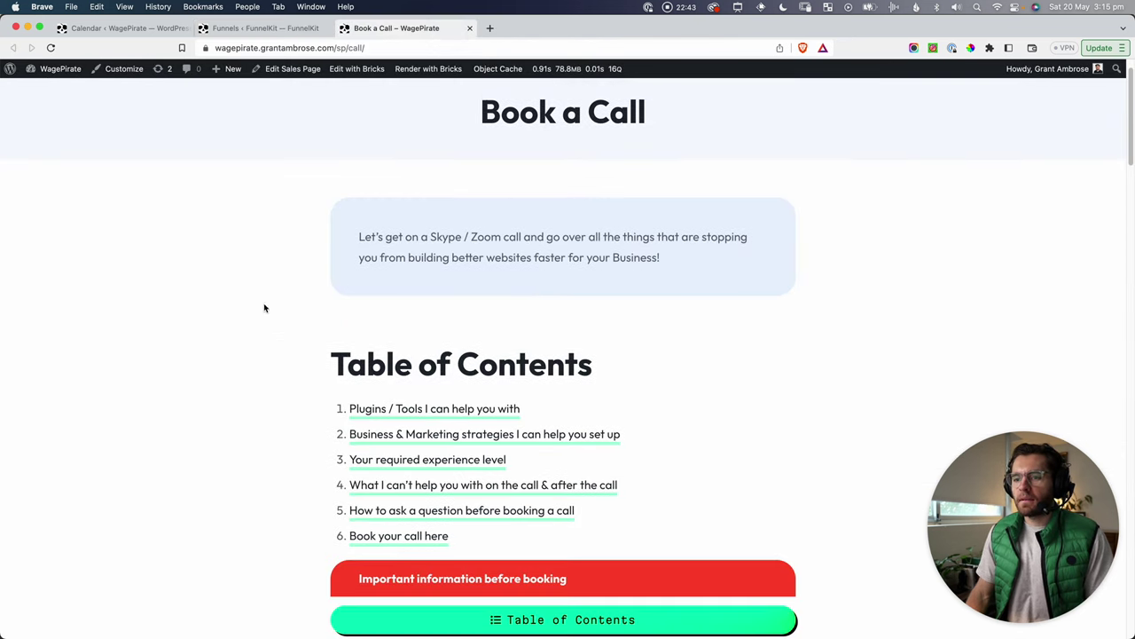
pyautogui.moveTo(482, 153); pyautogui.dragTo(669, 154)
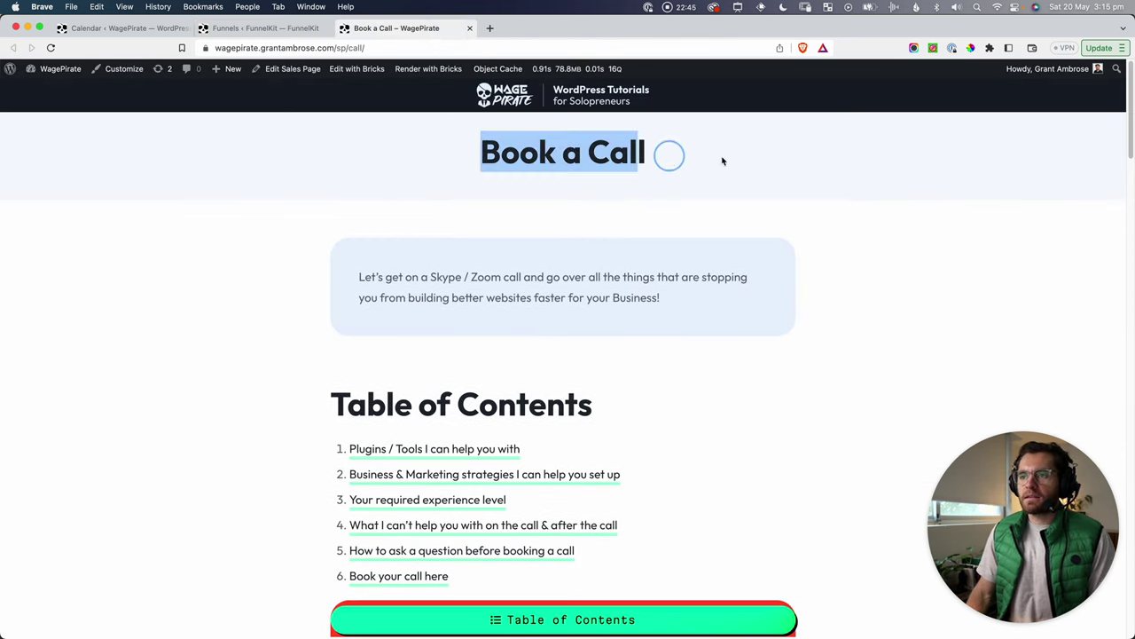
# Step: Open the website's About page from the homepage and check where new pages are added in the WordPress dashboard
pyautogui.click(740, 157)
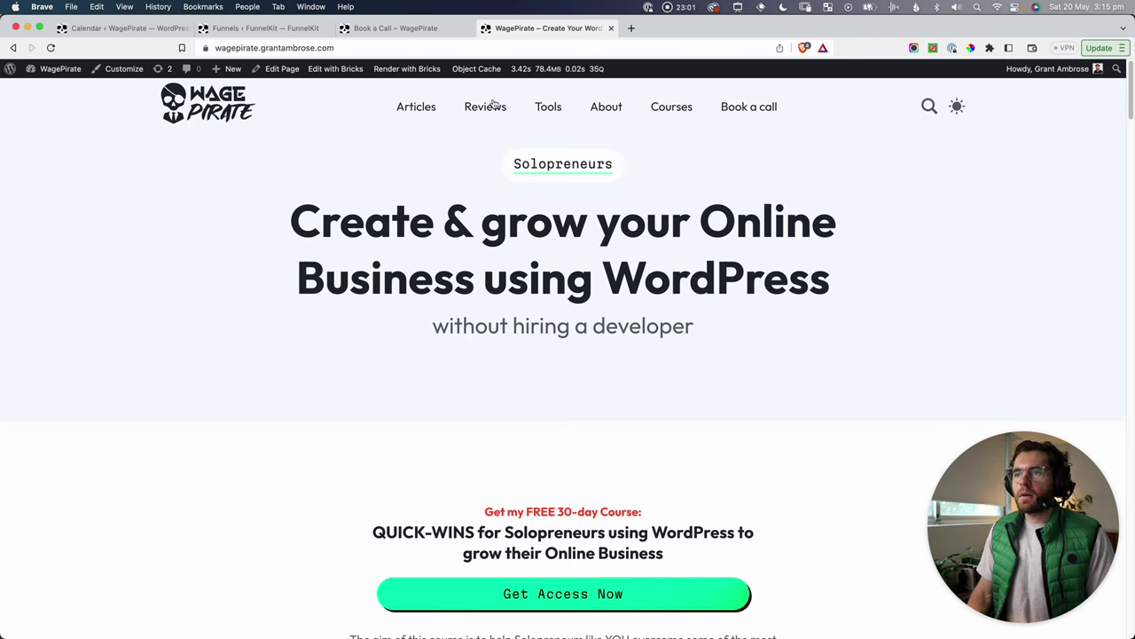
pyautogui.click(605, 107)
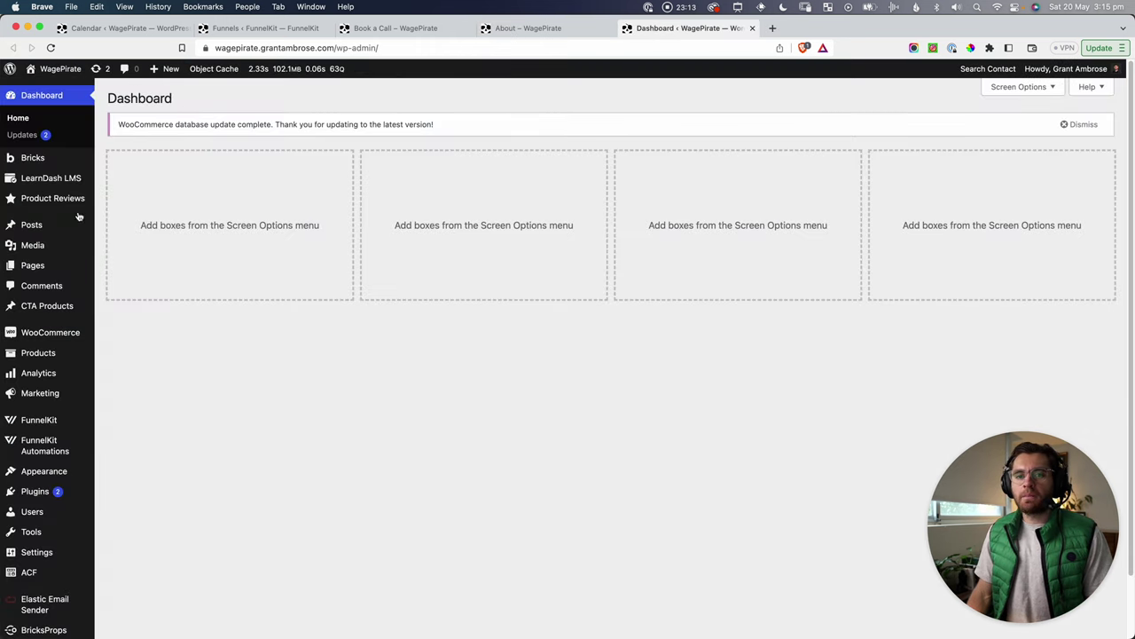
pyautogui.moveTo(26, 267)
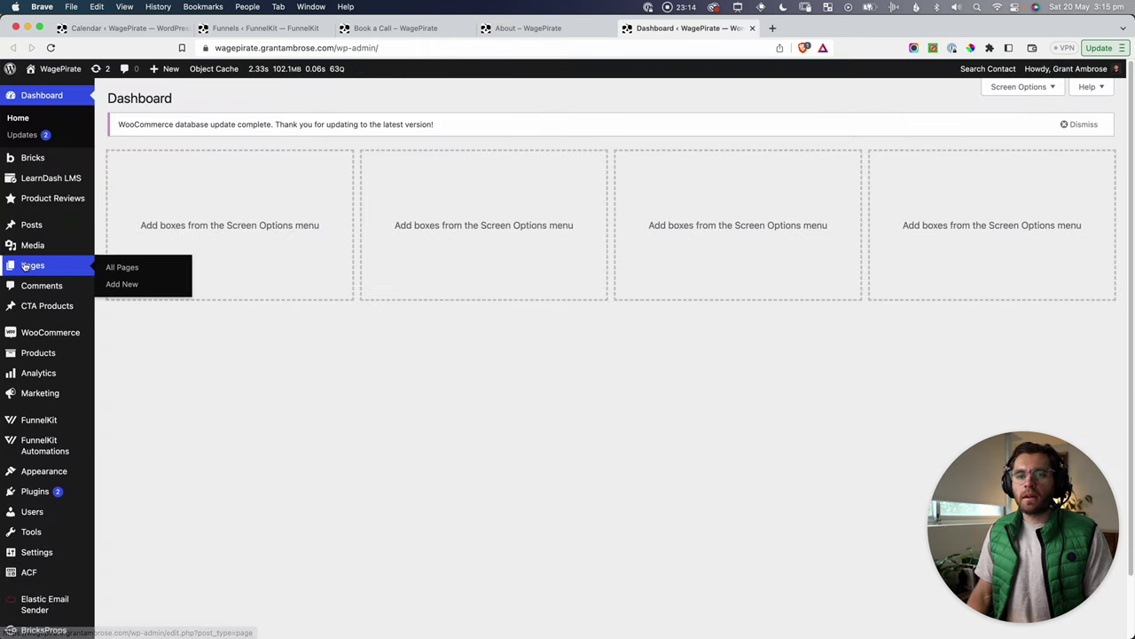
pyautogui.click(120, 284)
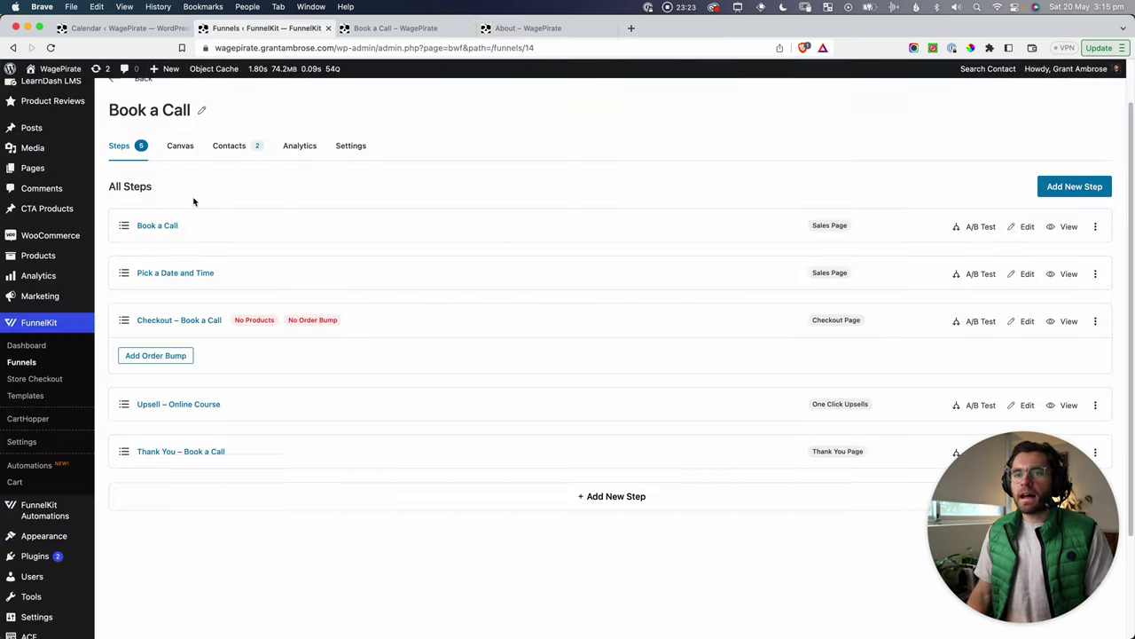
# Step: Return to the Book a Call funnel's steps and mark out its first sales page step
pyautogui.press('super+shift+4')
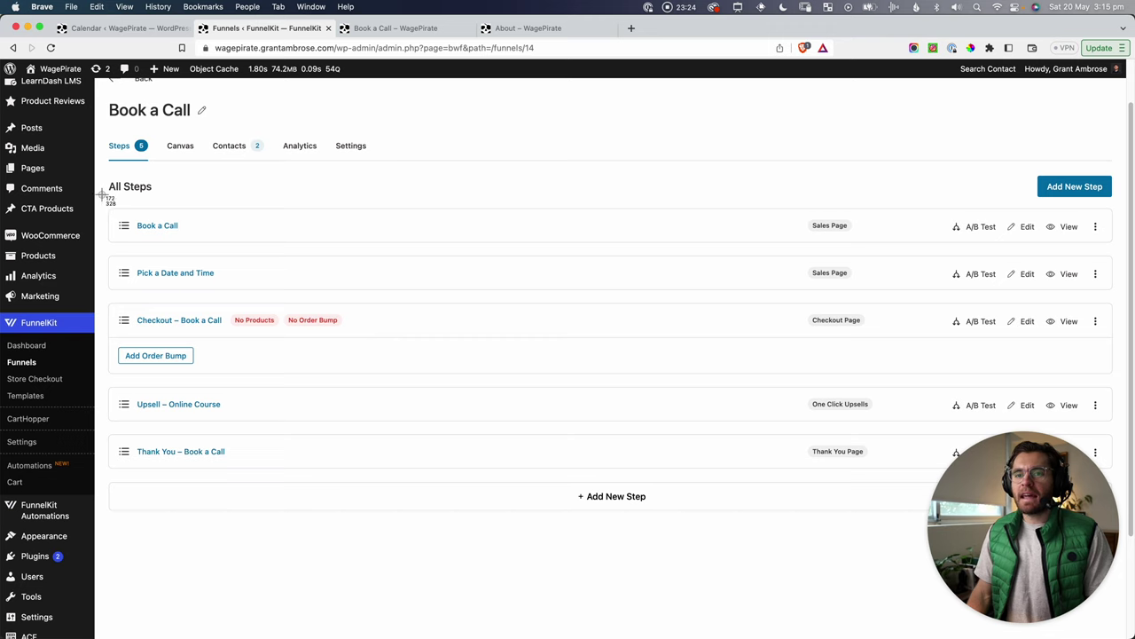
pyautogui.moveTo(102, 193); pyautogui.dragTo(203, 252)
pyautogui.moveTo(202, 252); pyautogui.dragTo(213, 263)
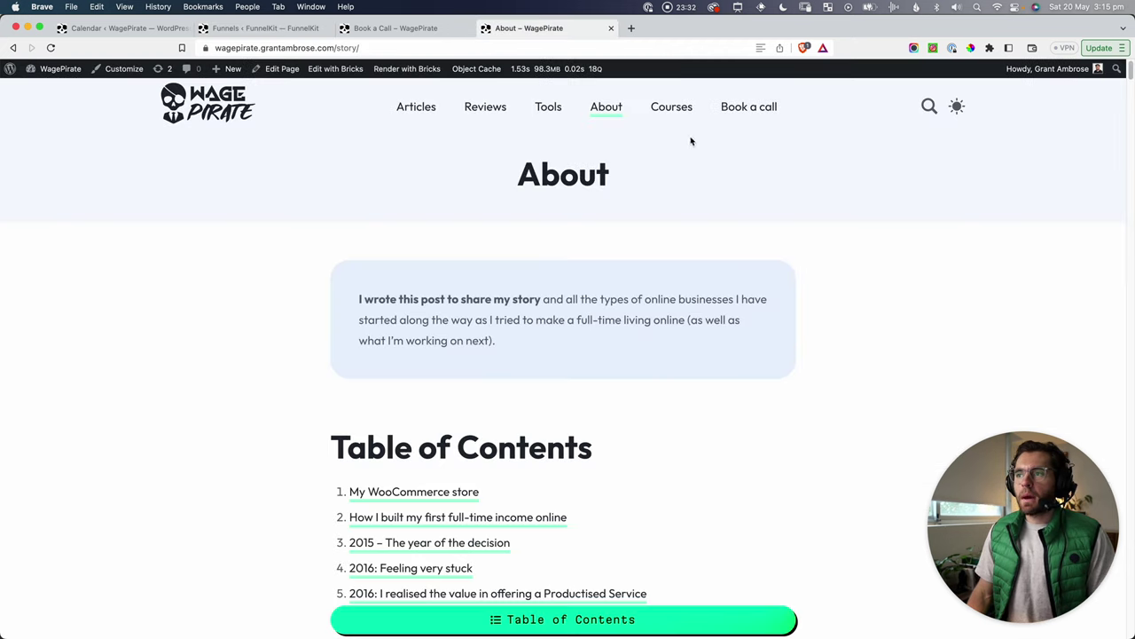
# Step: Go from the About page to the Book a call page and read through its sections down to Book your call here
pyautogui.click(752, 110)
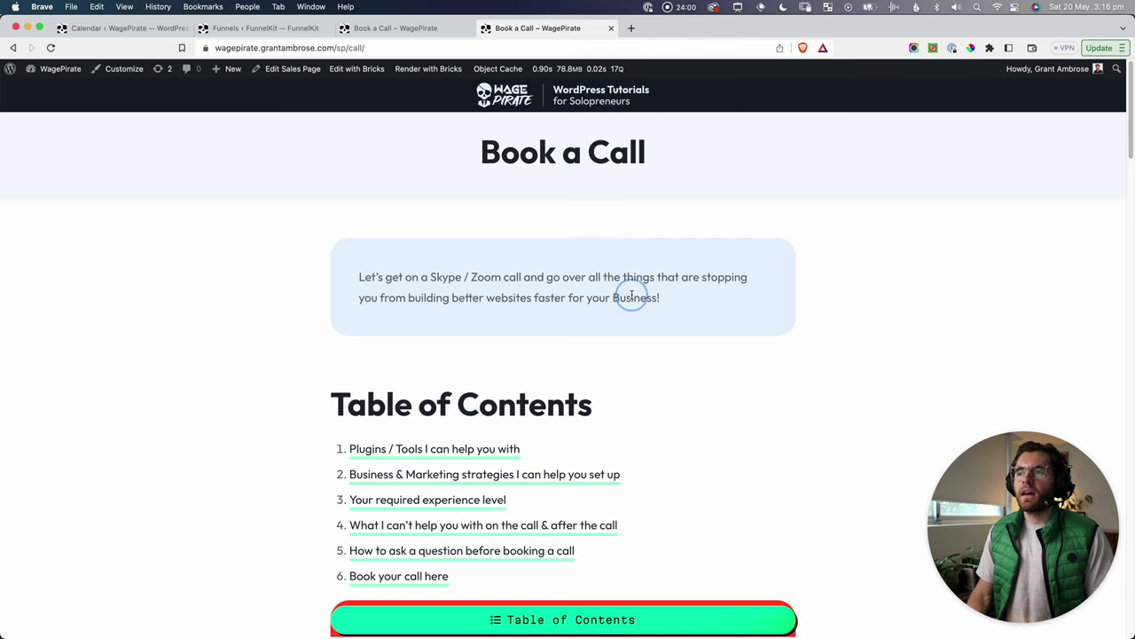
pyautogui.scroll(-3, 641, 294)
pyautogui.scroll(-10, 642, 295)
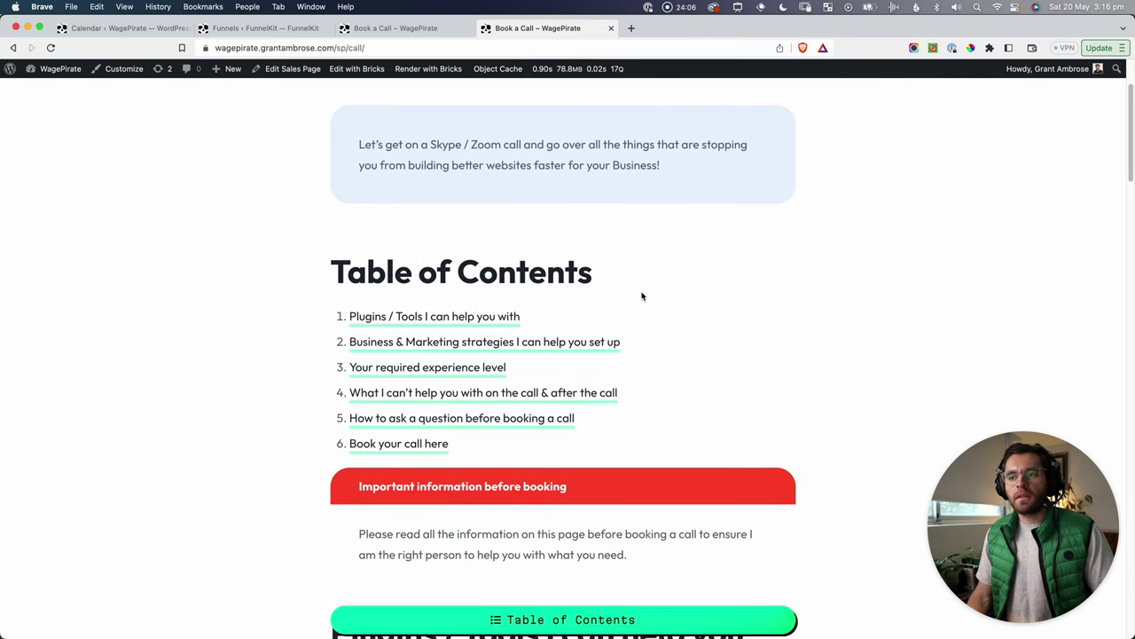
pyautogui.scroll(-15, 642, 296)
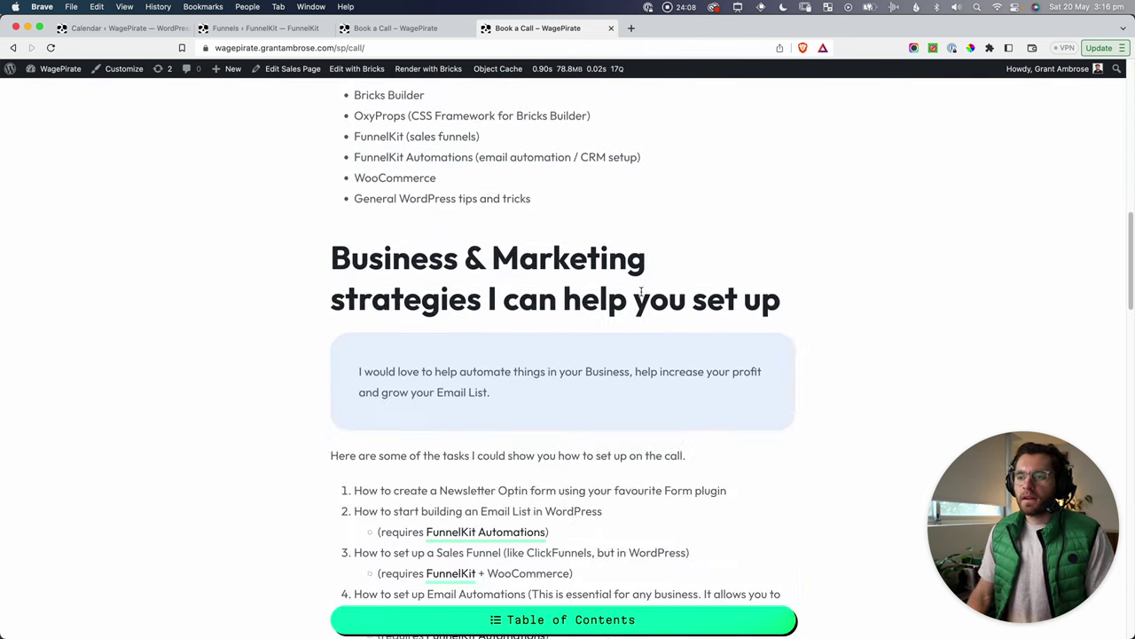
pyautogui.scroll(-13, 641, 293)
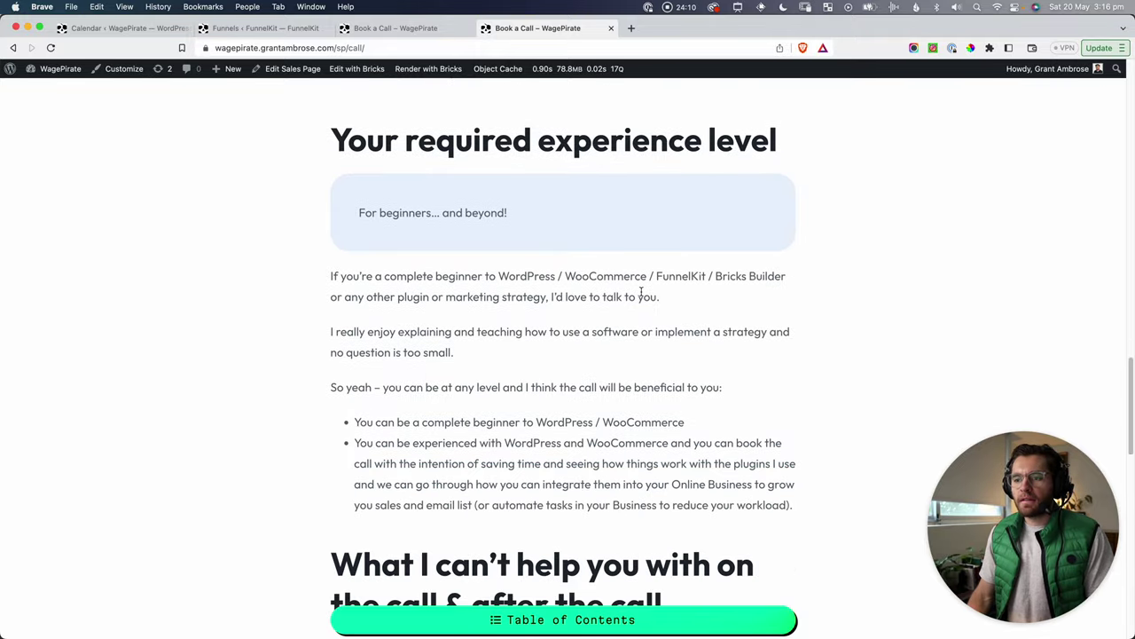
pyautogui.scroll(-9, 642, 295)
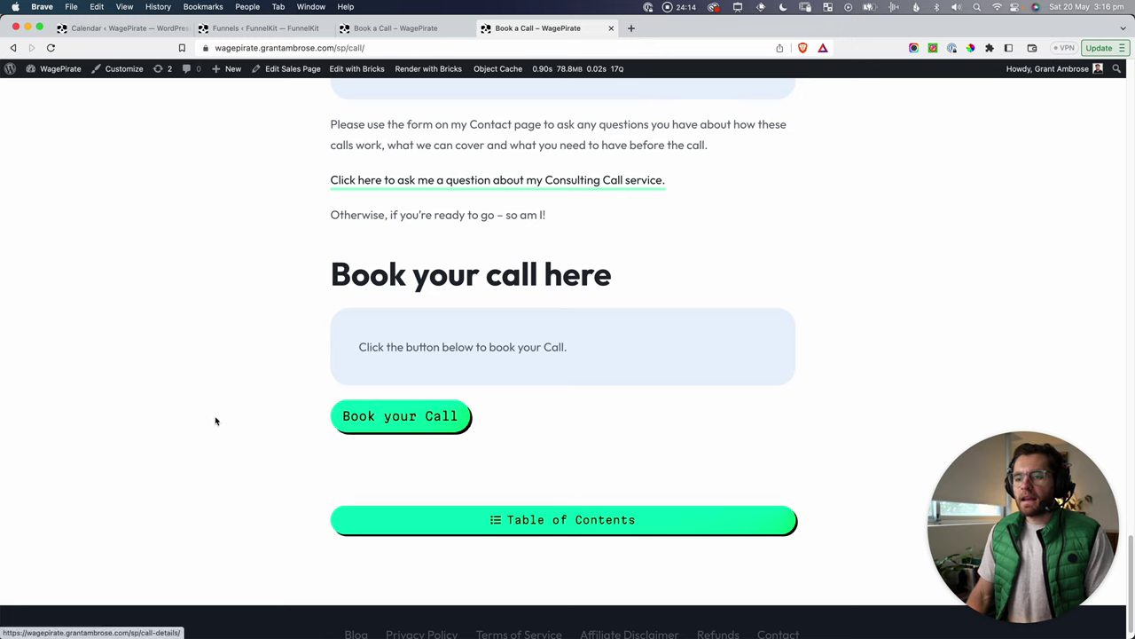
# Step: Continue to the Pick a Date and Time booking form, then return to the funnel's steps and mark out both sales pages
pyautogui.click(404, 421)
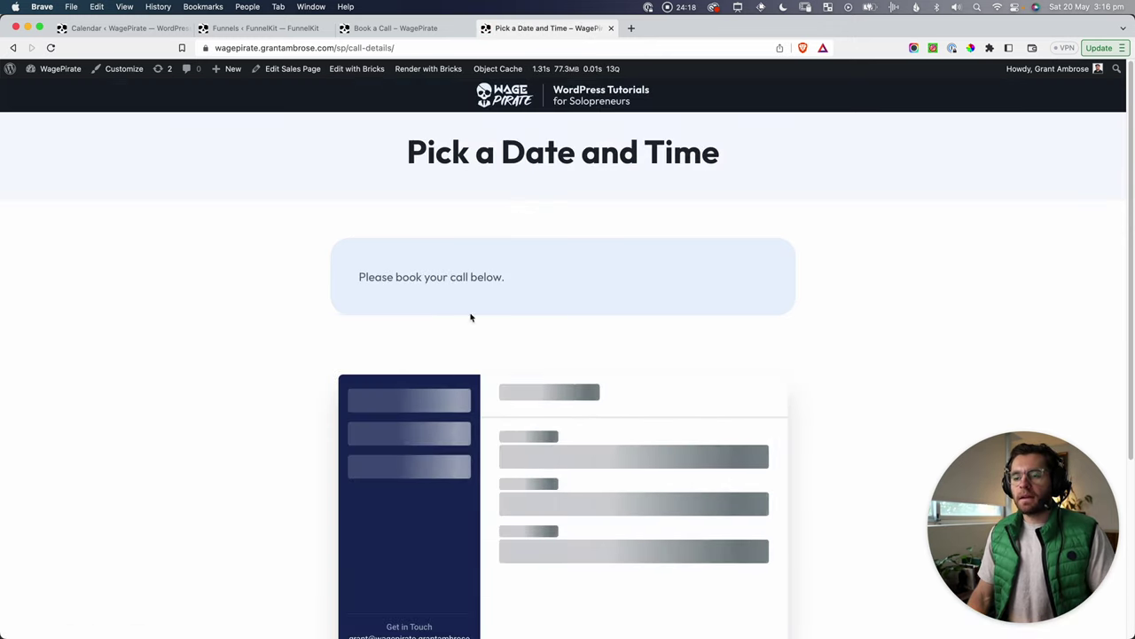
pyautogui.scroll(-3, 171, 448)
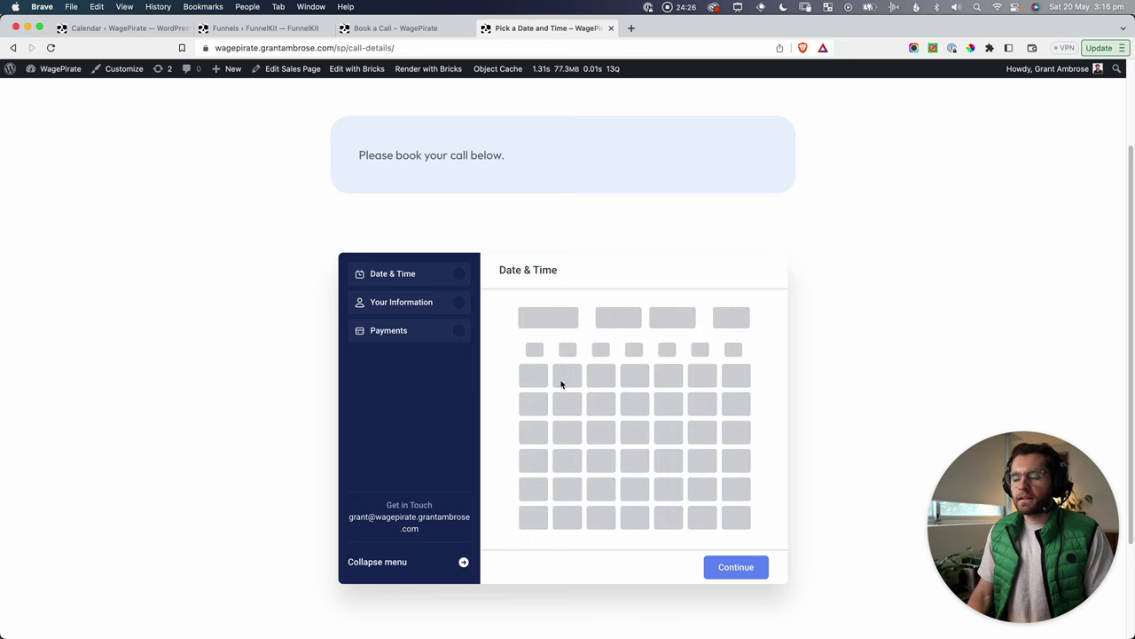
pyautogui.click(256, 29)
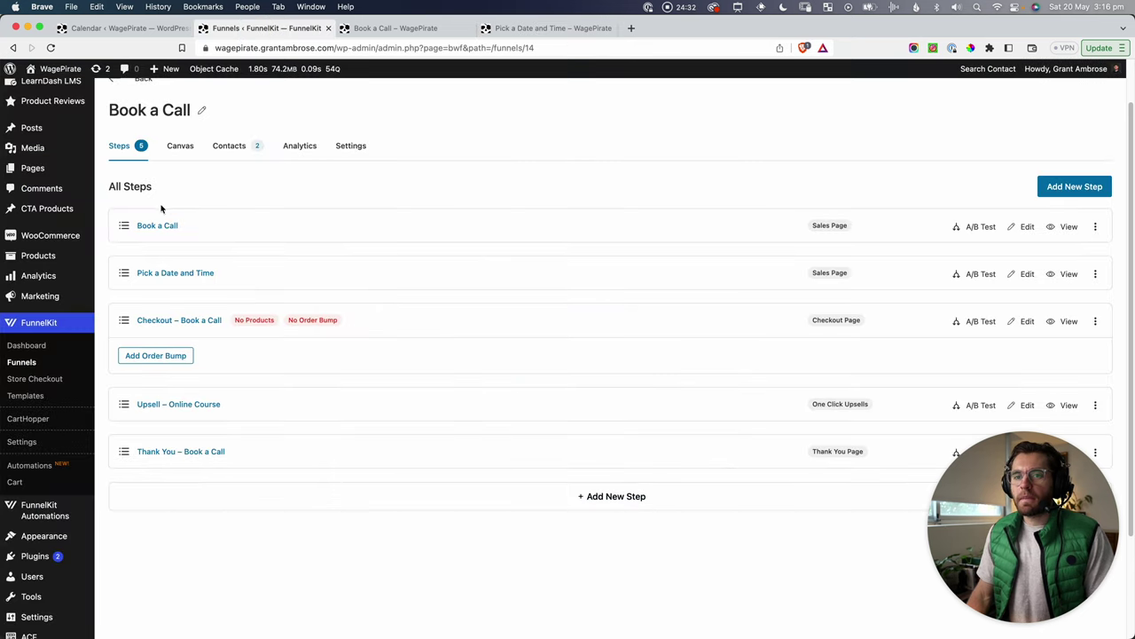
pyautogui.press('super+shift+4')
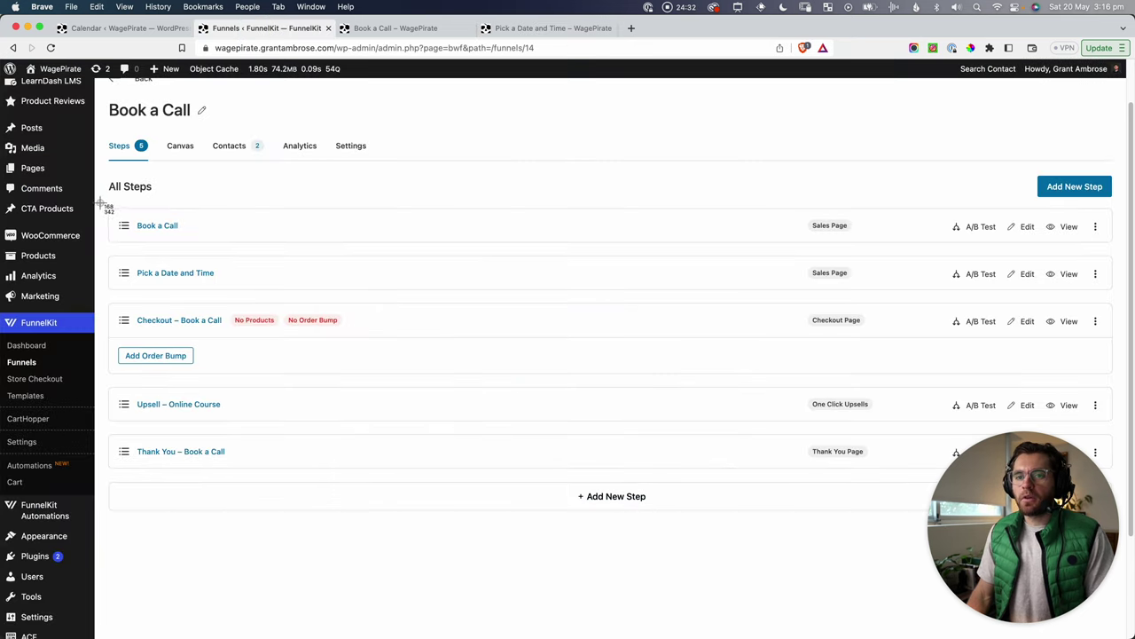
pyautogui.moveTo(108, 204); pyautogui.dragTo(226, 294)
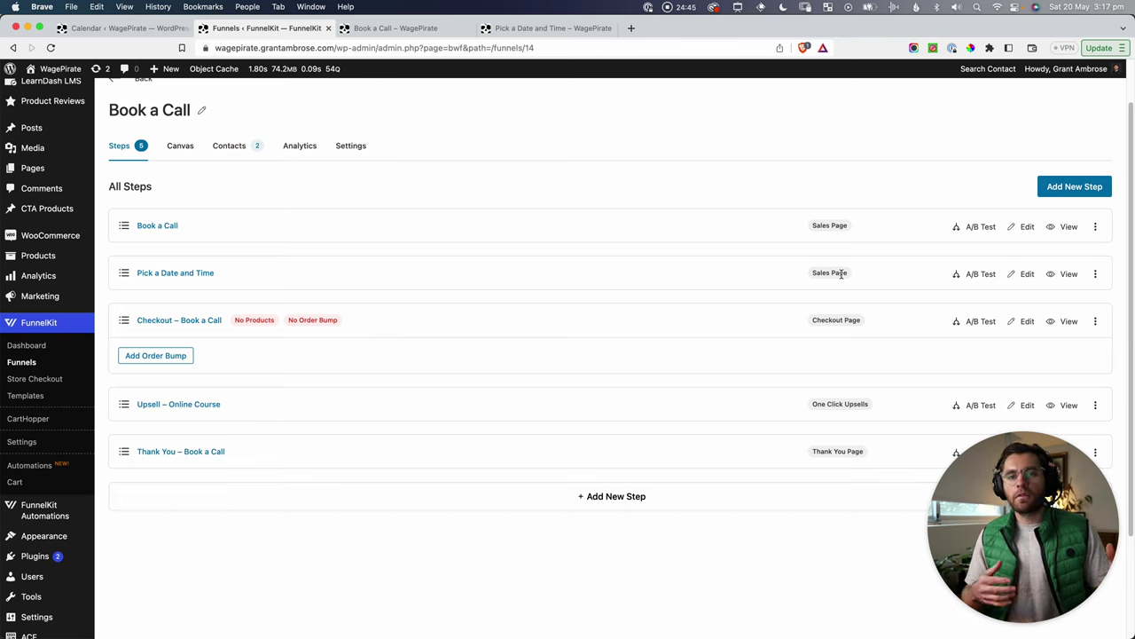
# Step: Open the Pick a Date and Time sales page in the block editor and examine its [ameliastepbooking] shortcode
pyautogui.click(1023, 276)
pyautogui.click(413, 27)
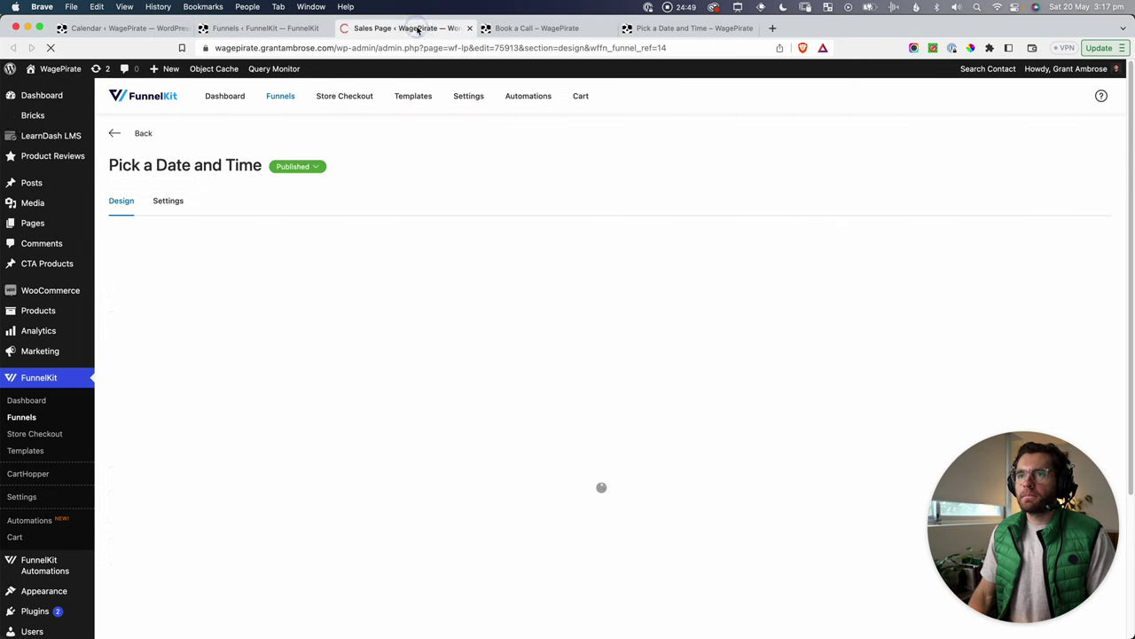
pyautogui.click(752, 369)
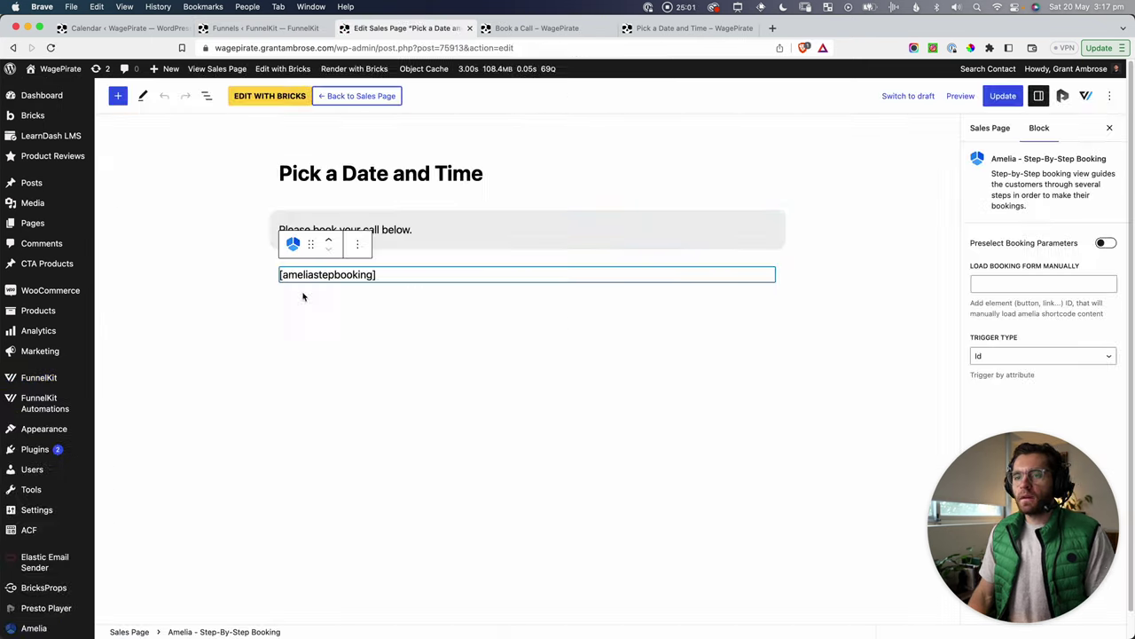
pyautogui.moveTo(280, 274); pyautogui.dragTo(367, 275)
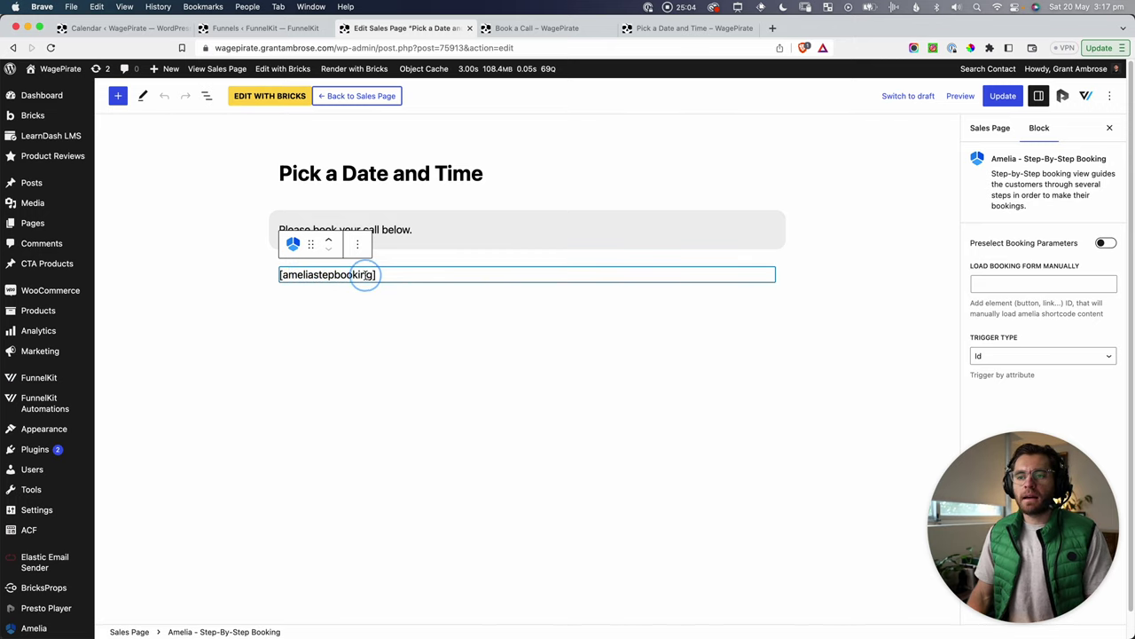
pyautogui.click(342, 400)
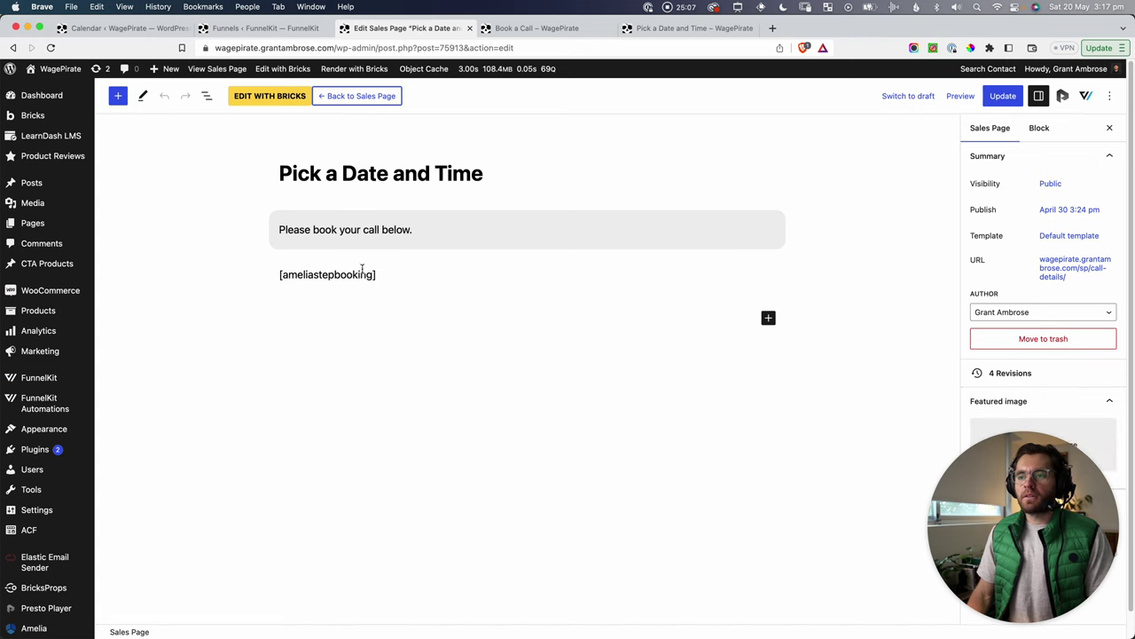
pyautogui.tripleClick(371, 275)
pyautogui.click(333, 311)
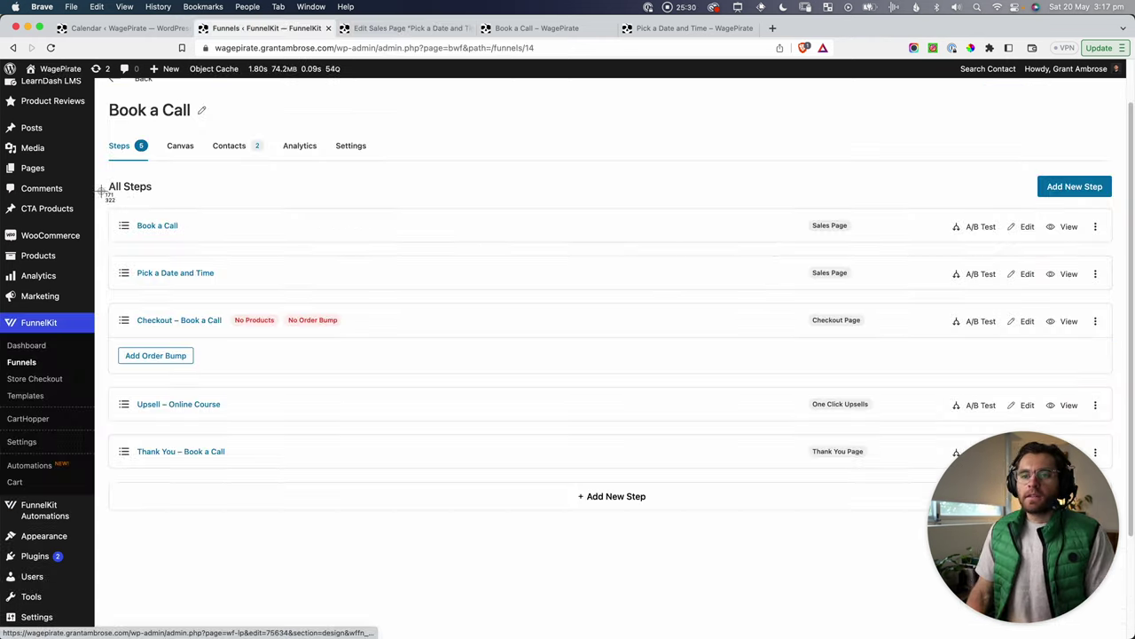
# Step: Mark out the funnel's sales and checkout steps, then view the Checkout – Book a Call page and highlight its URL path
pyautogui.moveTo(102, 190); pyautogui.dragTo(228, 296)
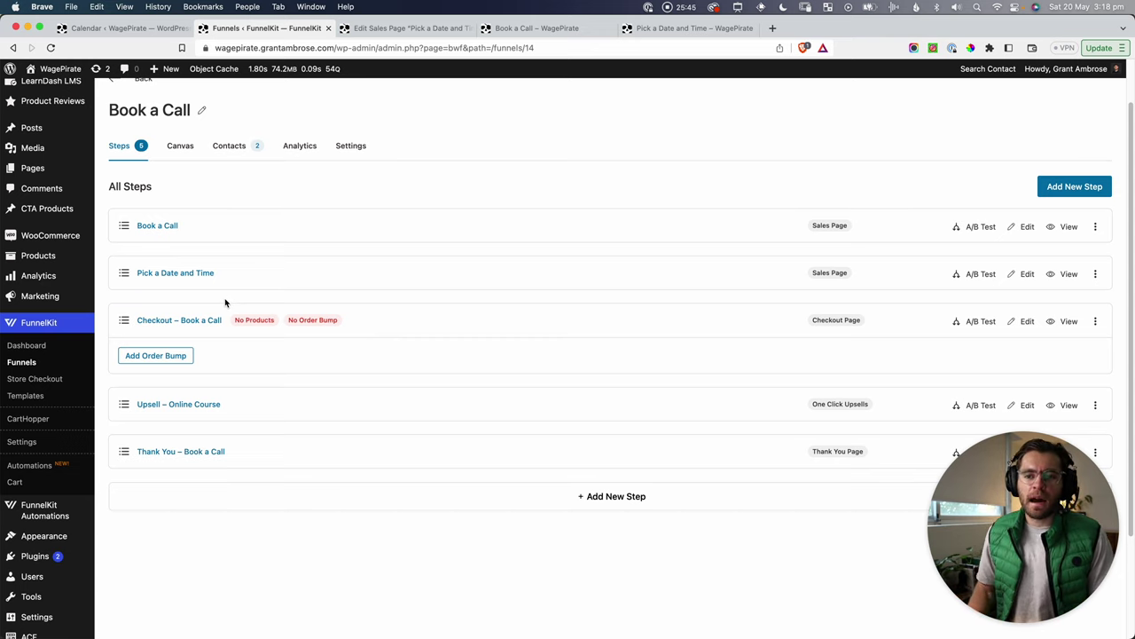
pyautogui.press('super+shift+4')
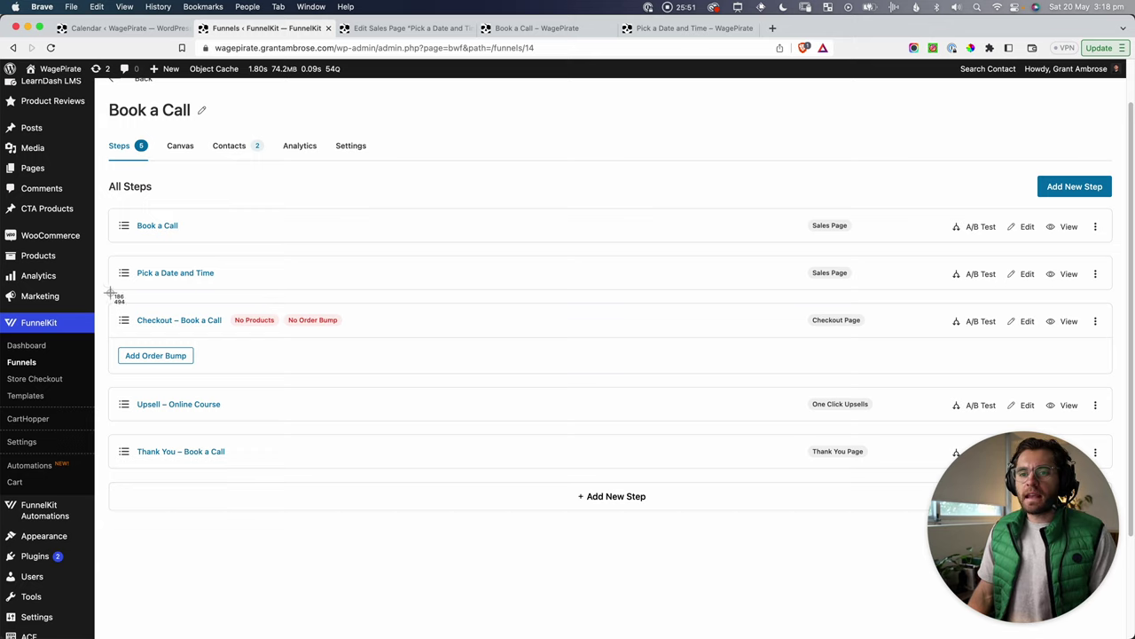
pyautogui.moveTo(106, 293); pyautogui.dragTo(1122, 352)
pyautogui.click(1069, 321)
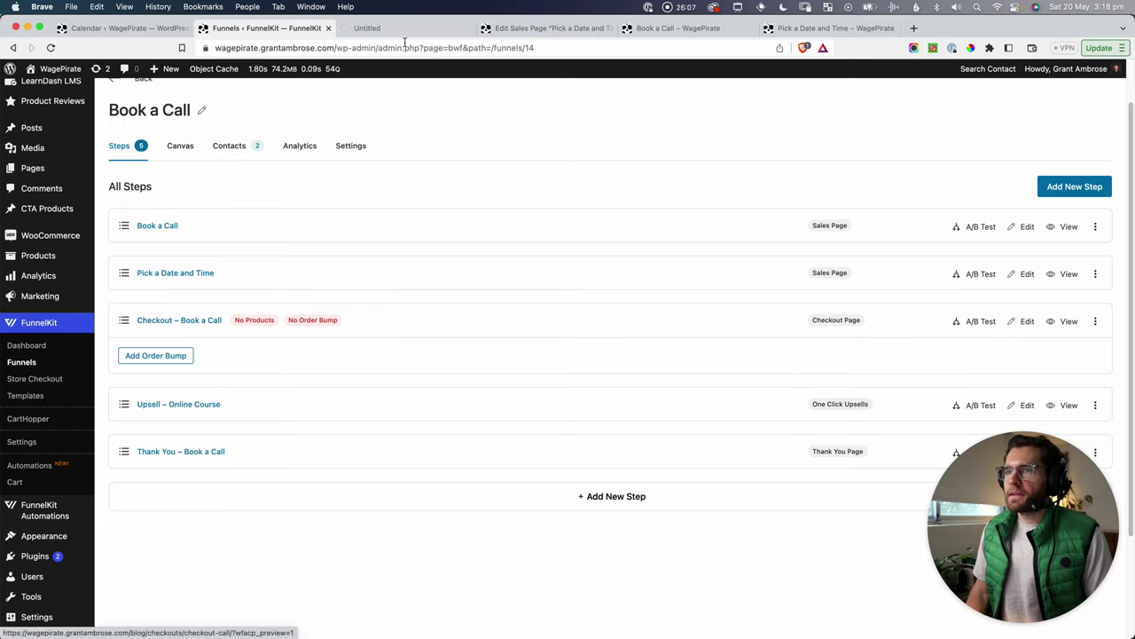
pyautogui.click(397, 34)
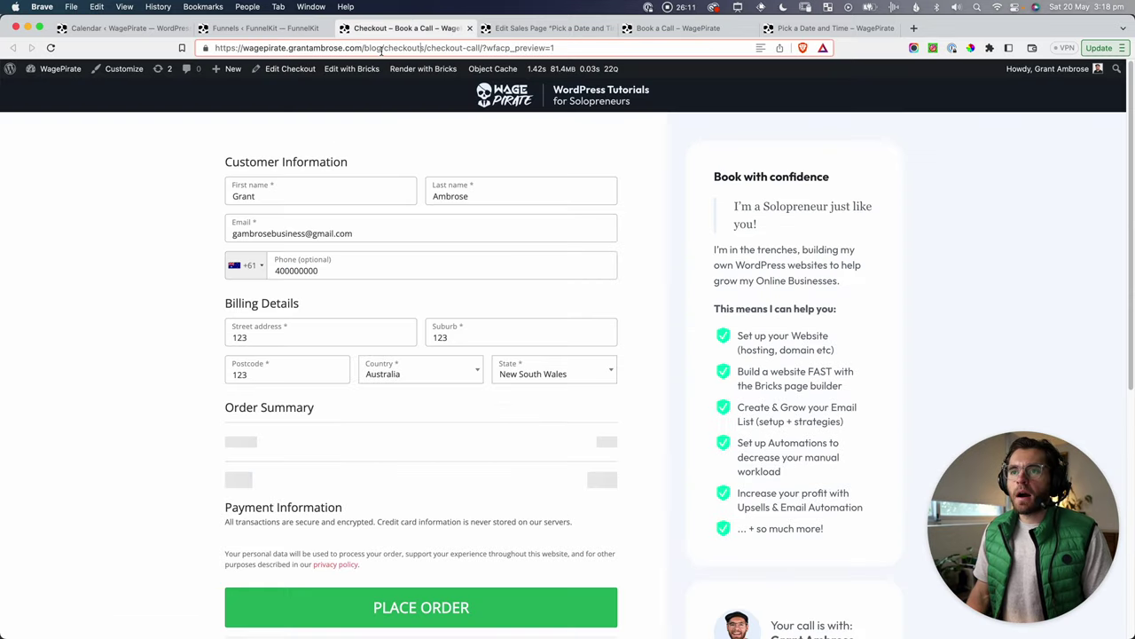
pyautogui.moveTo(384, 48); pyautogui.dragTo(483, 44)
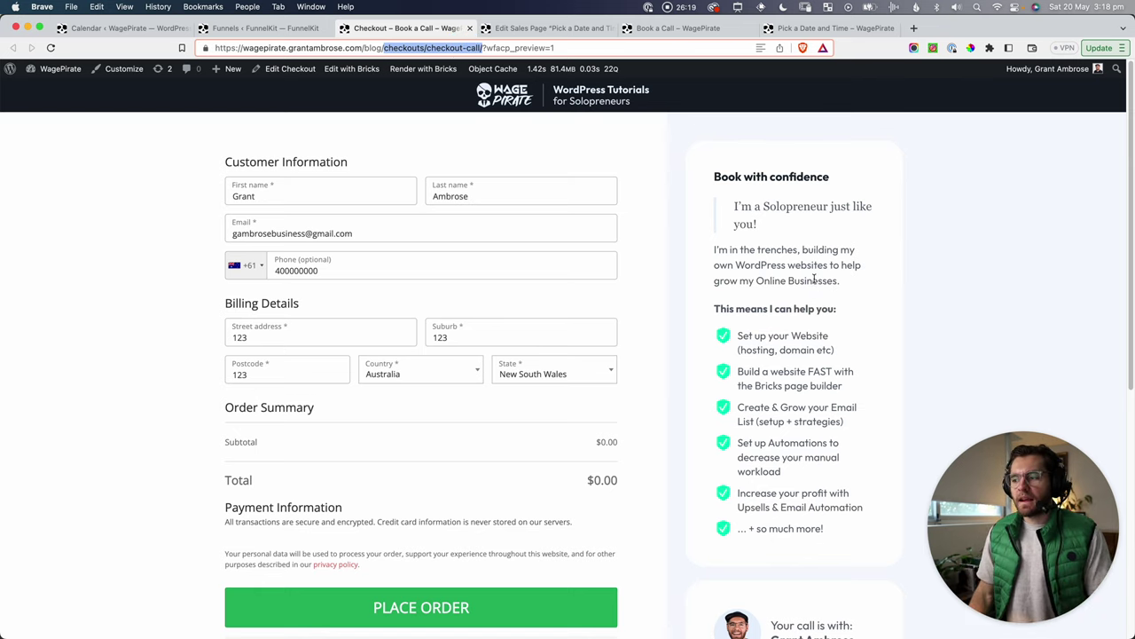
# Step: Examine the checkout page's Book with confidence box and its introductory text
pyautogui.scroll(-1, 665, 317)
pyautogui.press('super+shift+4')
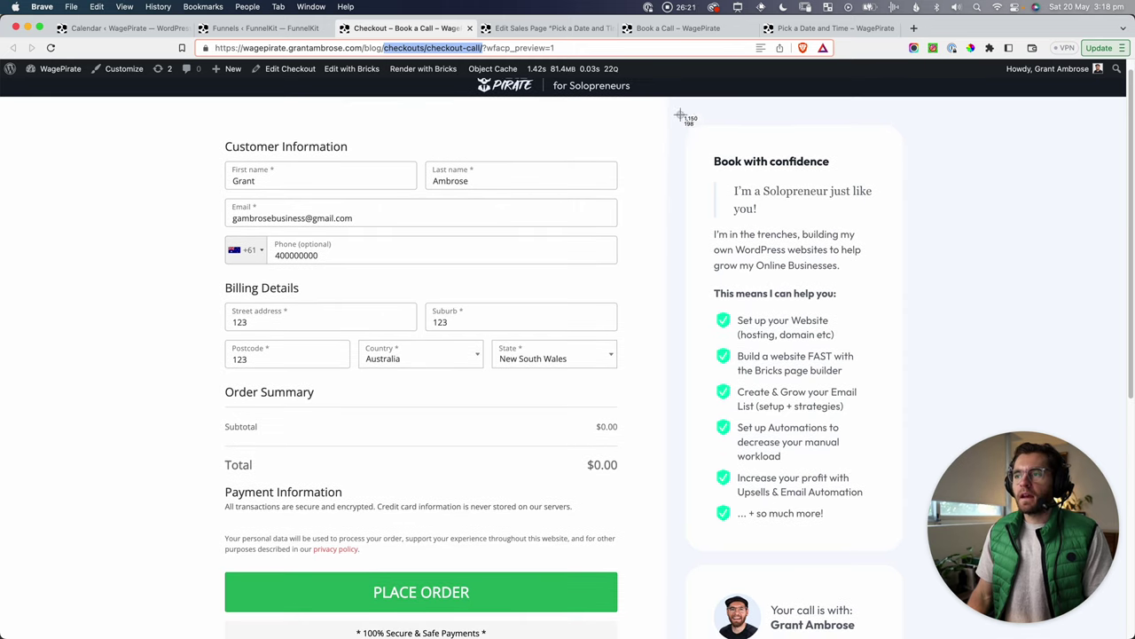
pyautogui.moveTo(679, 108); pyautogui.dragTo(921, 562)
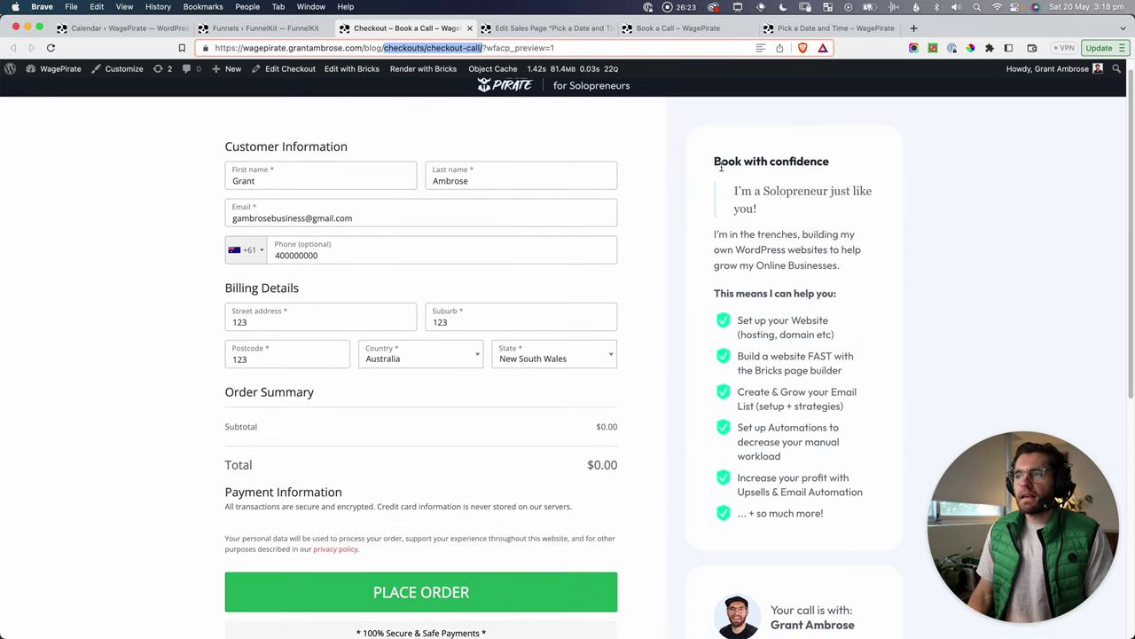
pyautogui.click(787, 167)
pyautogui.moveTo(715, 233); pyautogui.dragTo(839, 266)
pyautogui.click(794, 298)
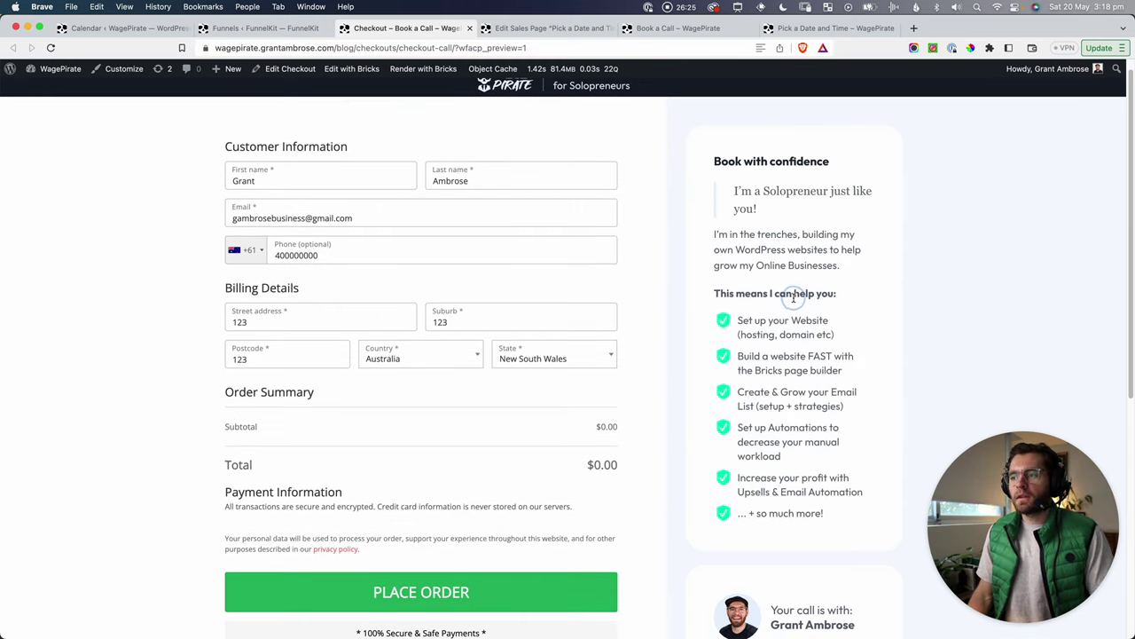
# Step: Examine the checkout page's list of help topics, the call host box and the tool logos below it
pyautogui.scroll(-1, 794, 299)
pyautogui.moveTo(755, 304); pyautogui.dragTo(801, 475)
pyautogui.scroll(-4, 801, 475)
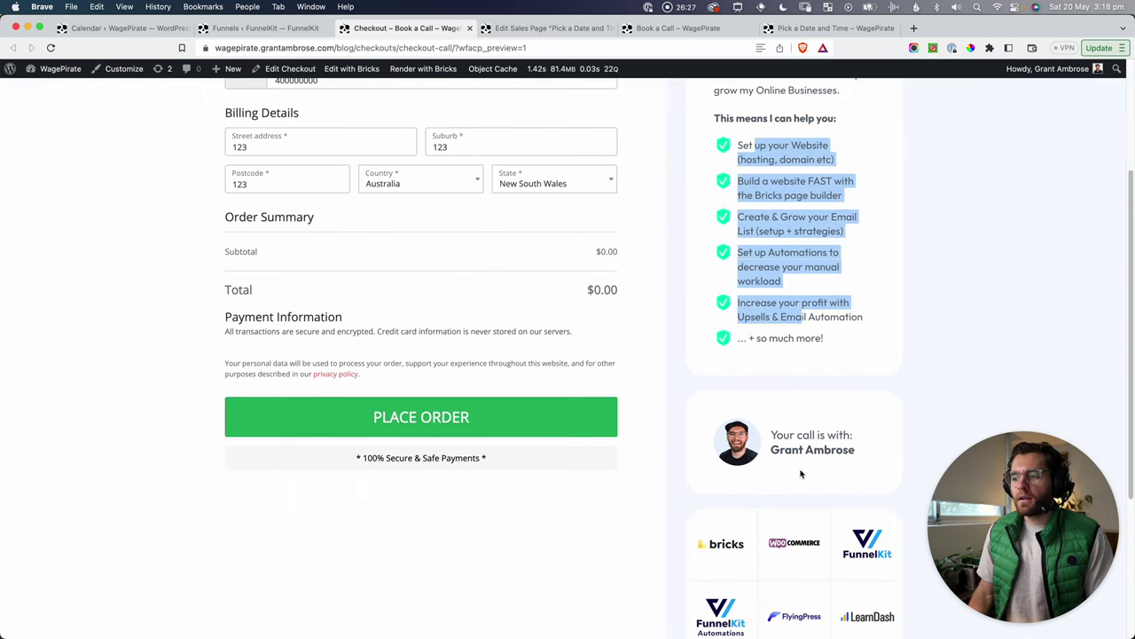
pyautogui.tripleClick(771, 331)
pyautogui.click(810, 335)
pyautogui.scroll(-3, 810, 336)
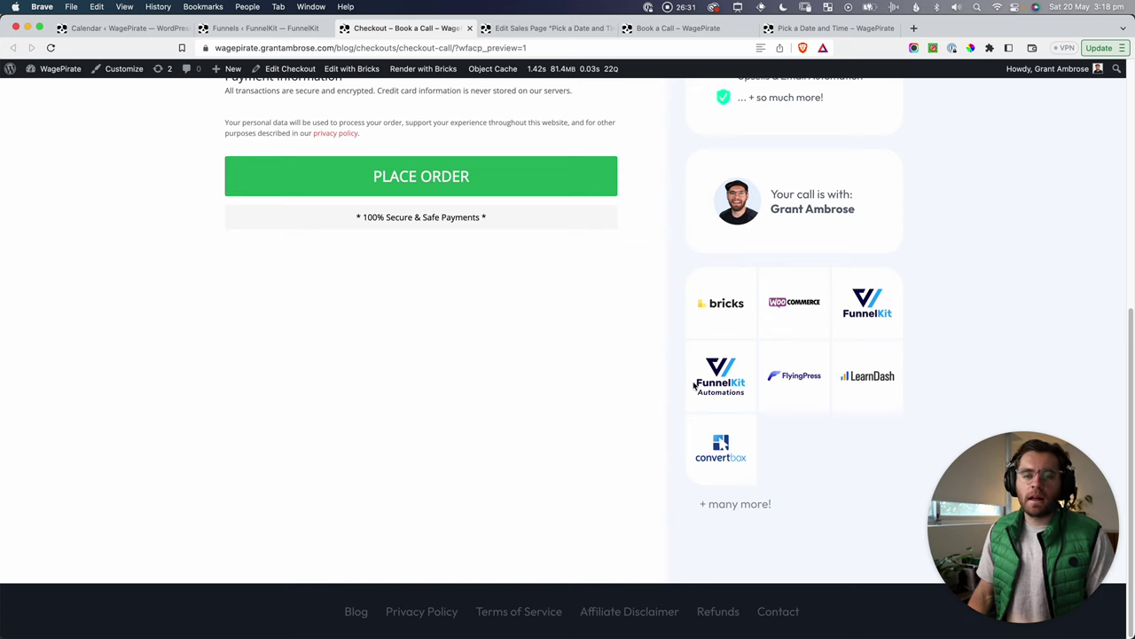
pyautogui.scroll(5, 670, 360)
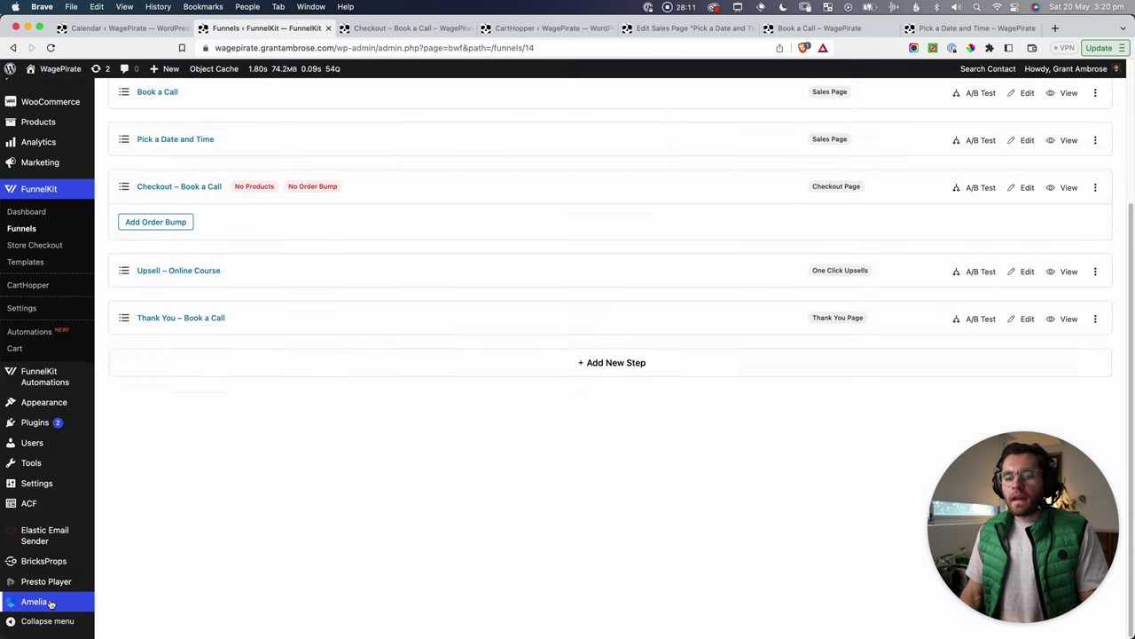
# Step: Open Amelia's settings in a new tab and bring up the Payments settings
pyautogui.moveTo(34, 603)
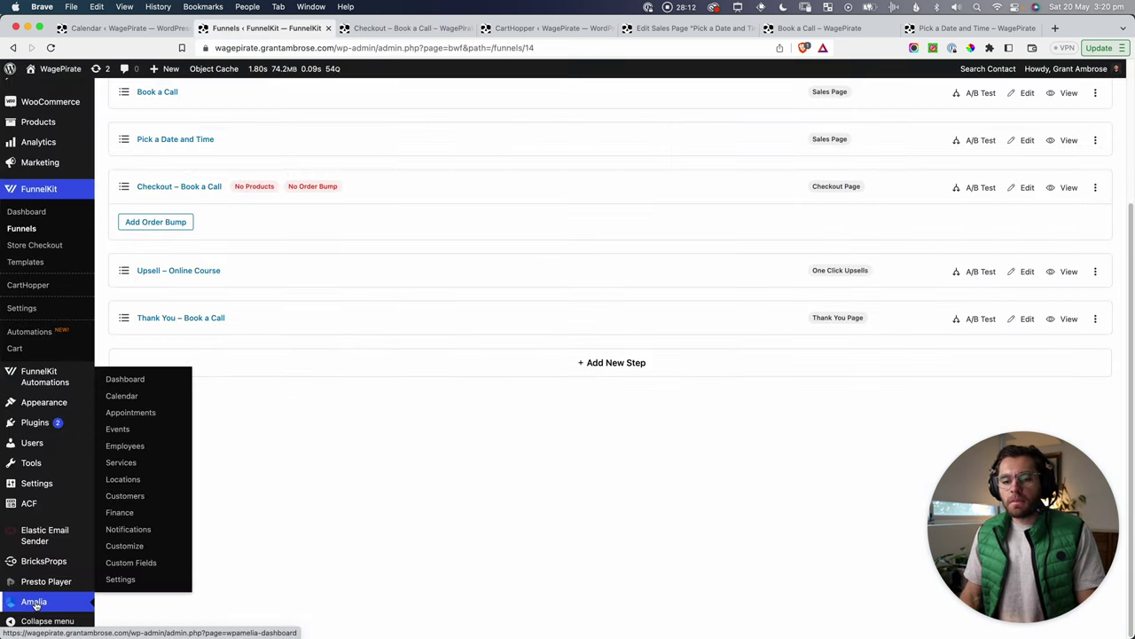
pyautogui.keyDown('super'); pyautogui.click(116, 579); pyautogui.keyUp('super')
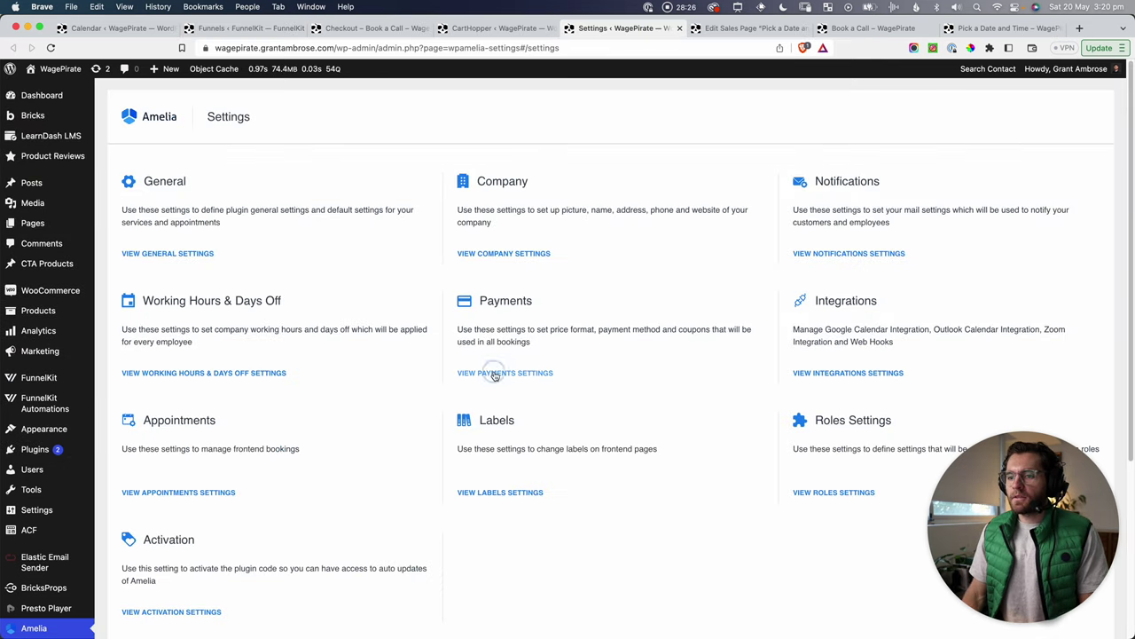
pyautogui.click(528, 373)
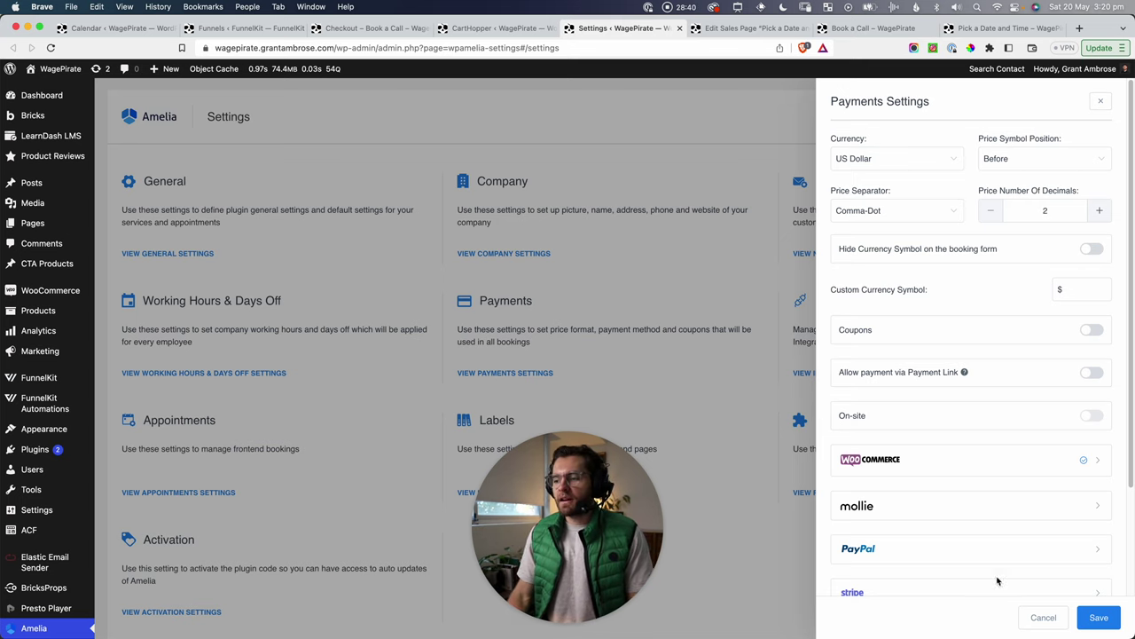
# Step: Expand Amelia's WooCommerce payment options, check the available default pages and keep Checkout as the default page
pyautogui.scroll(-1, 997, 581)
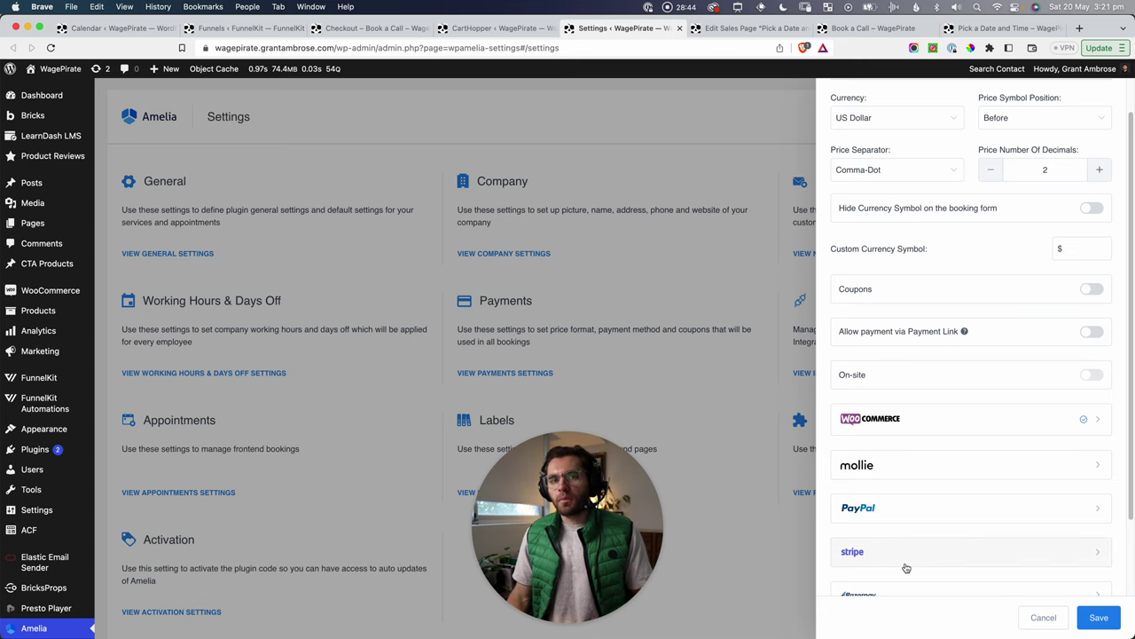
pyautogui.click(930, 430)
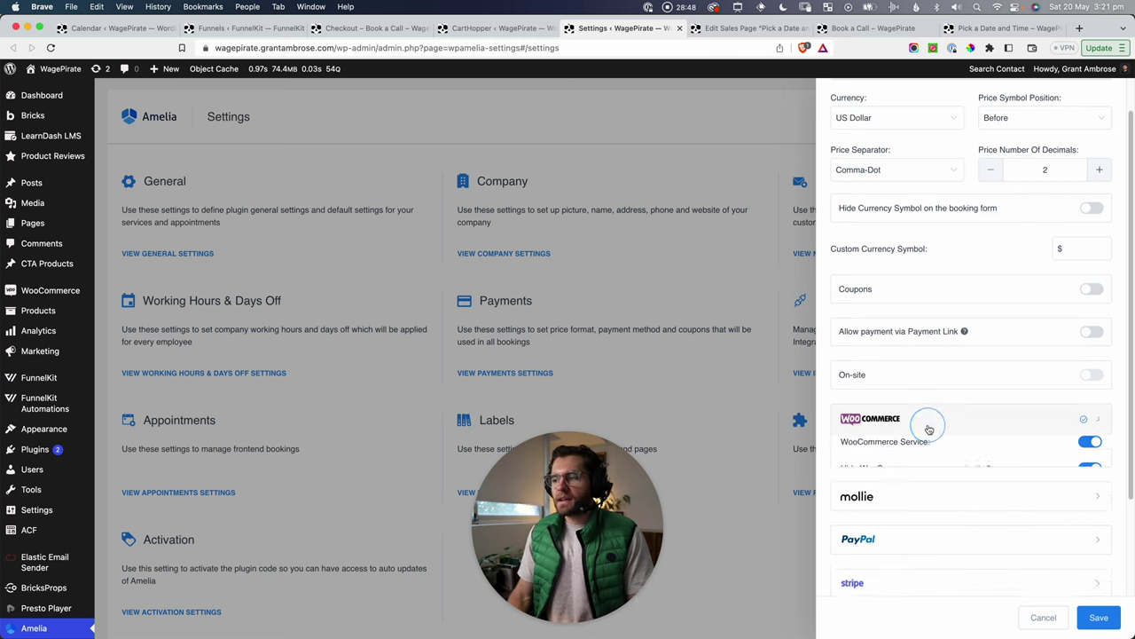
pyautogui.scroll(-1, 926, 422)
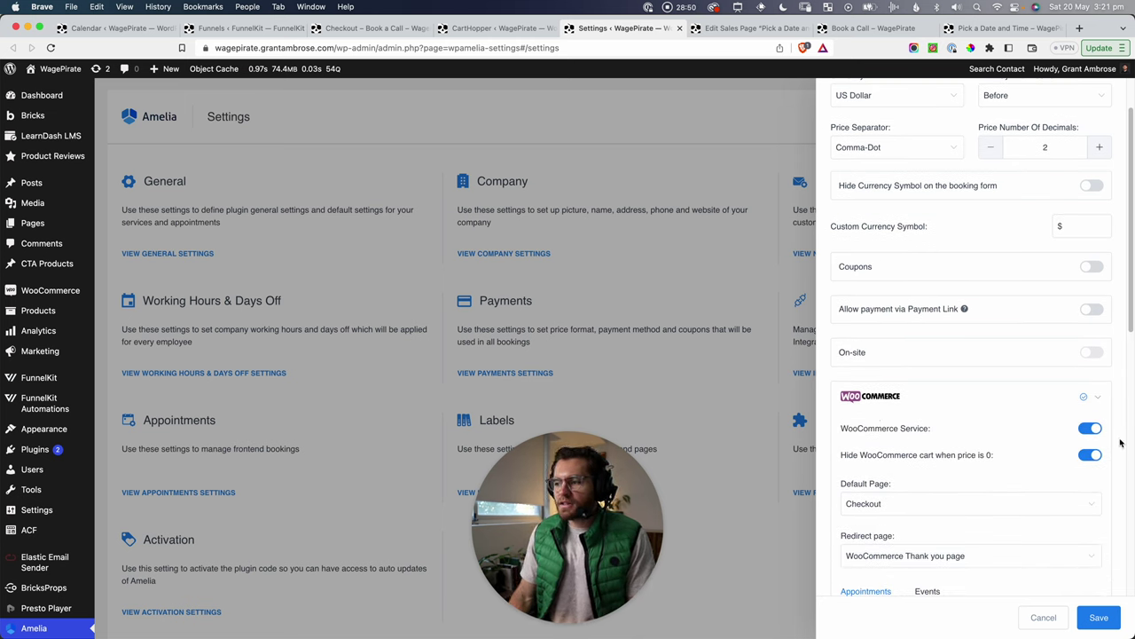
pyautogui.scroll(-1, 1033, 495)
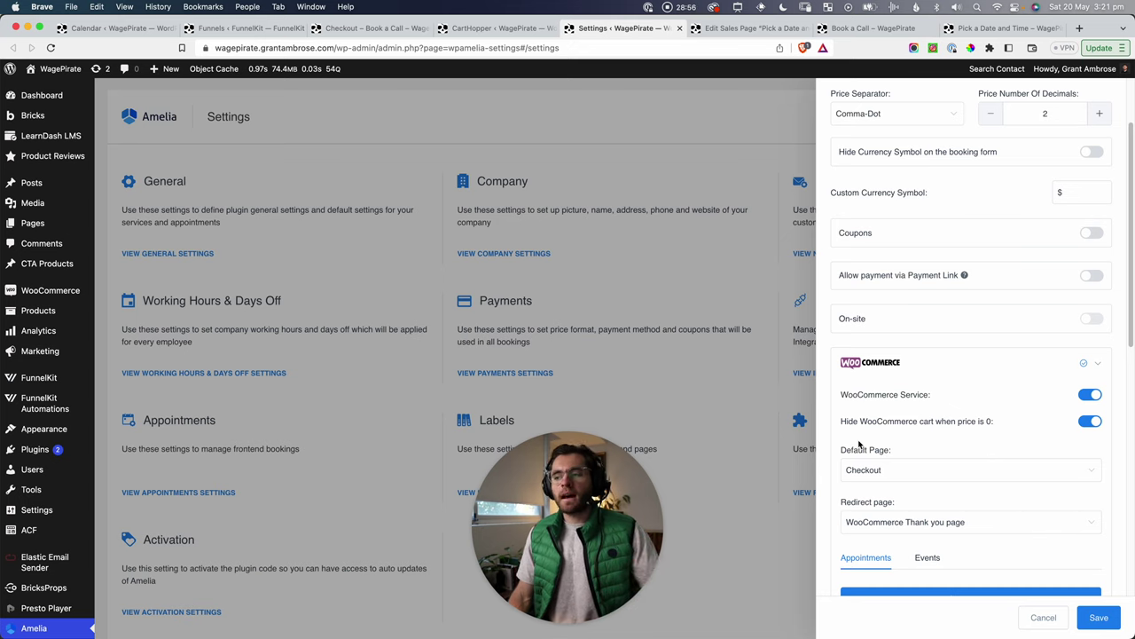
pyautogui.scroll(-1, 881, 432)
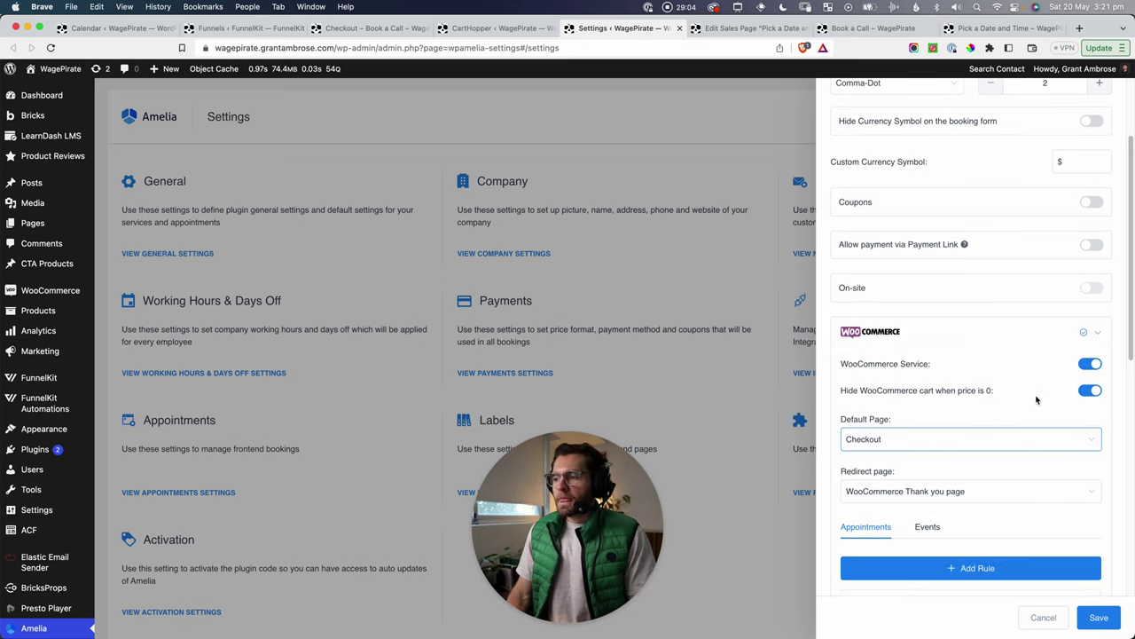
pyautogui.click(864, 439)
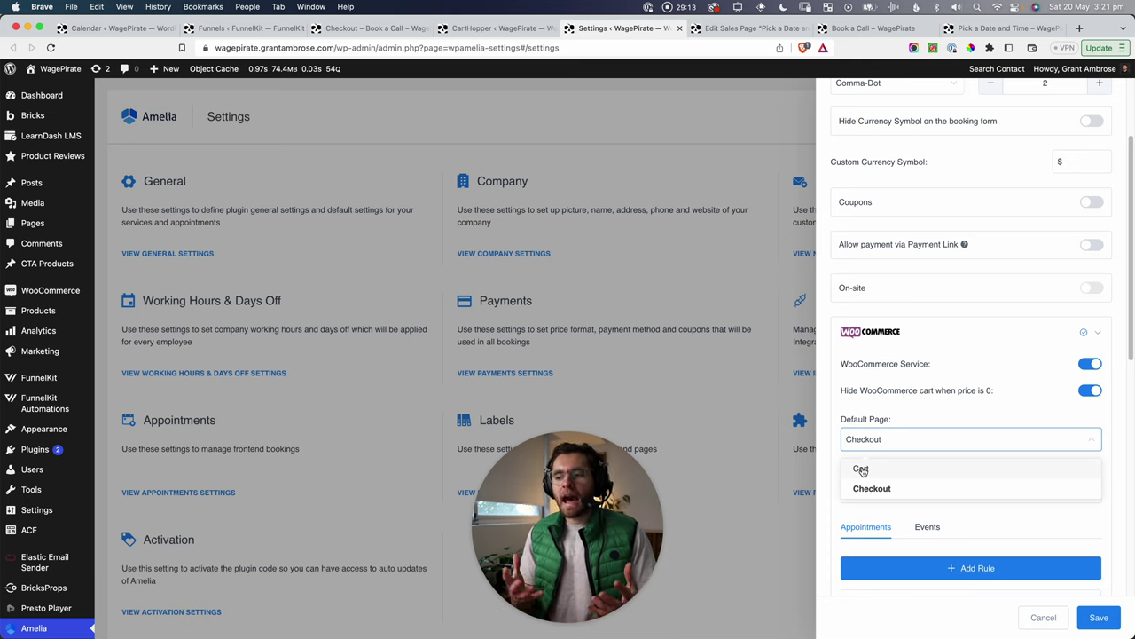
pyautogui.click(868, 489)
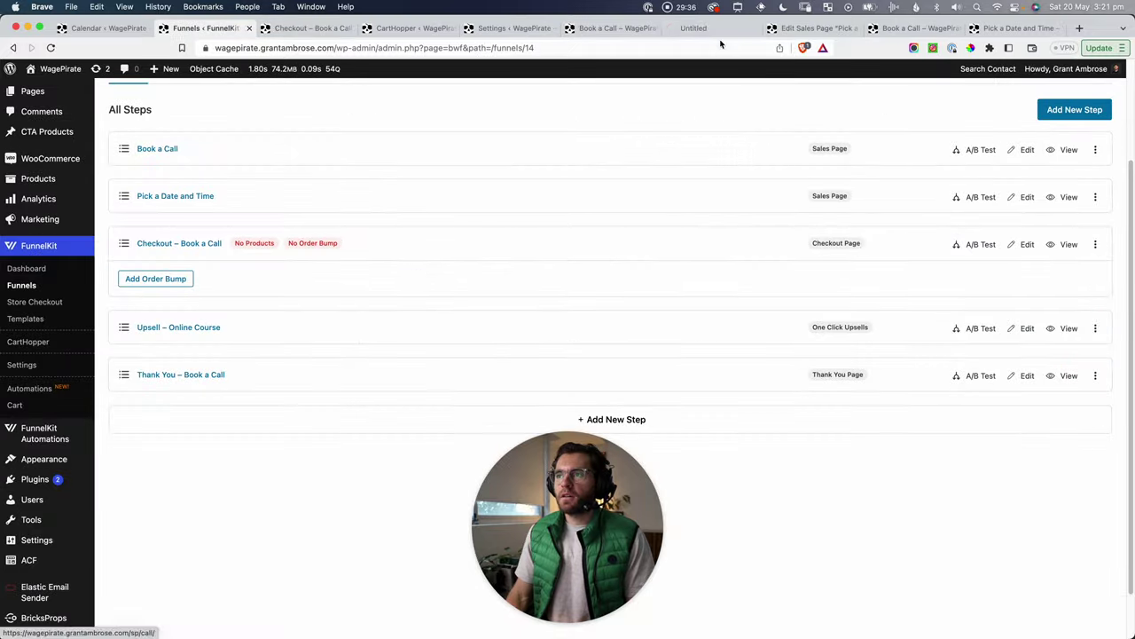
# Step: View the funnel's Book a Call sales page and proceed from its booking section to the date and time page
pyautogui.click(1070, 150)
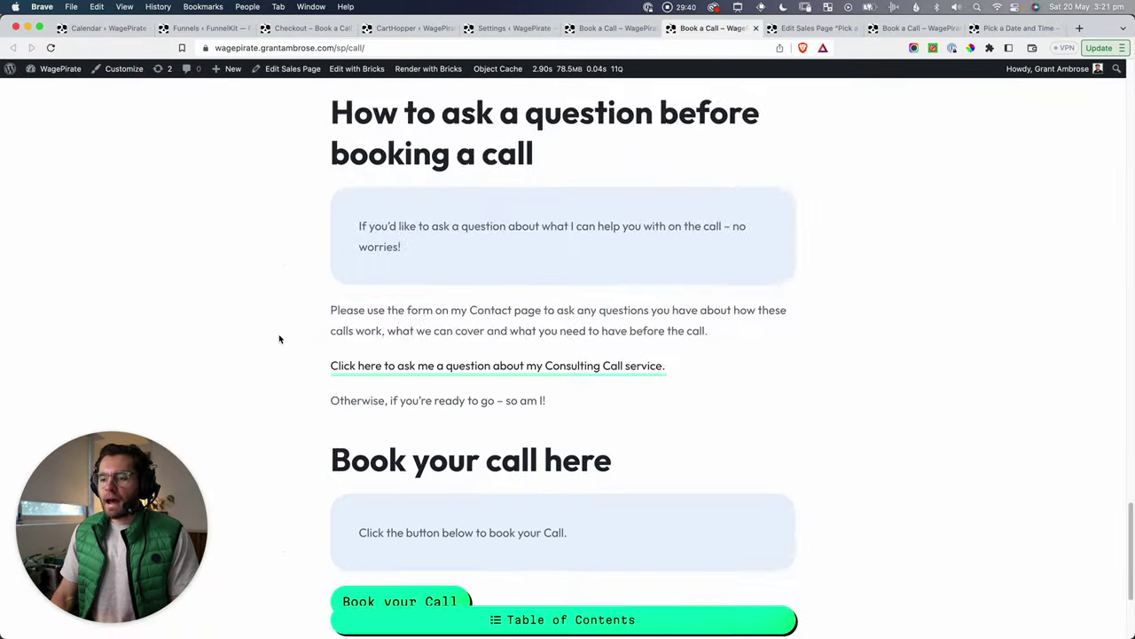
pyautogui.scroll(-5, 292, 349)
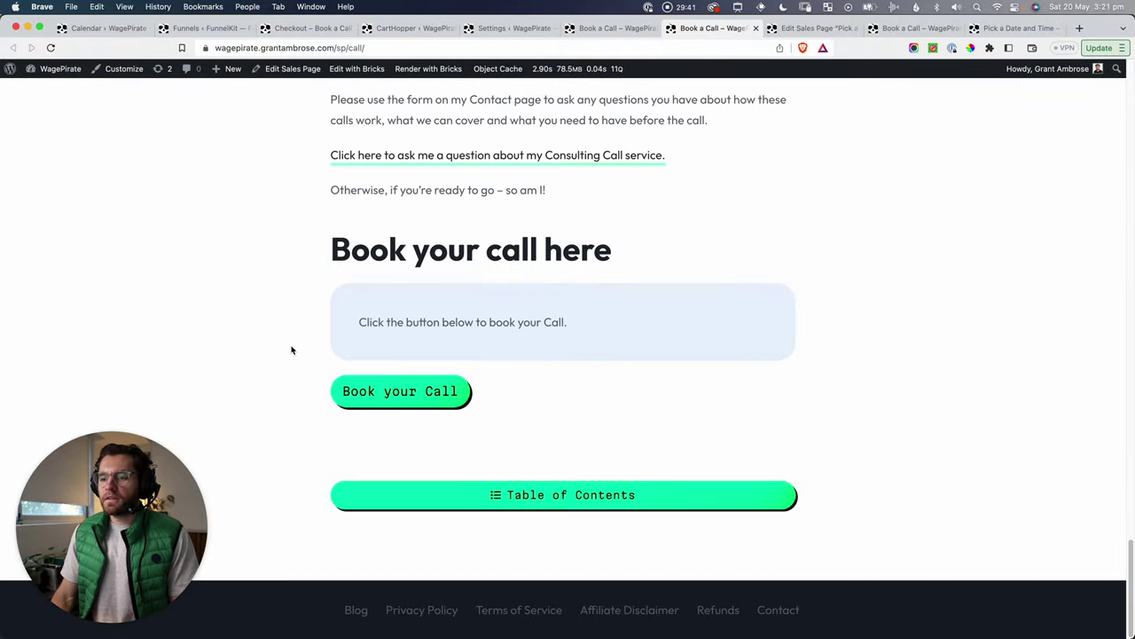
pyautogui.click(380, 390)
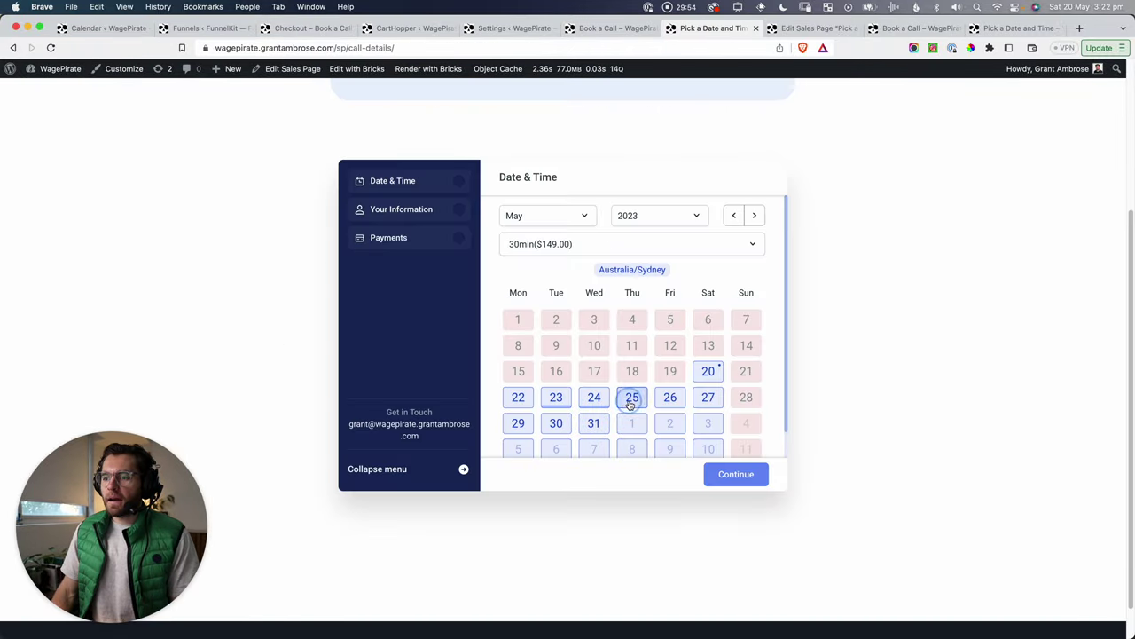
# Step: Choose the May 25, 2023, 10:30 AM - 11:00 AM slot and continue through the customer information and payment summary to checkout
pyautogui.click(631, 395)
pyautogui.click(592, 291)
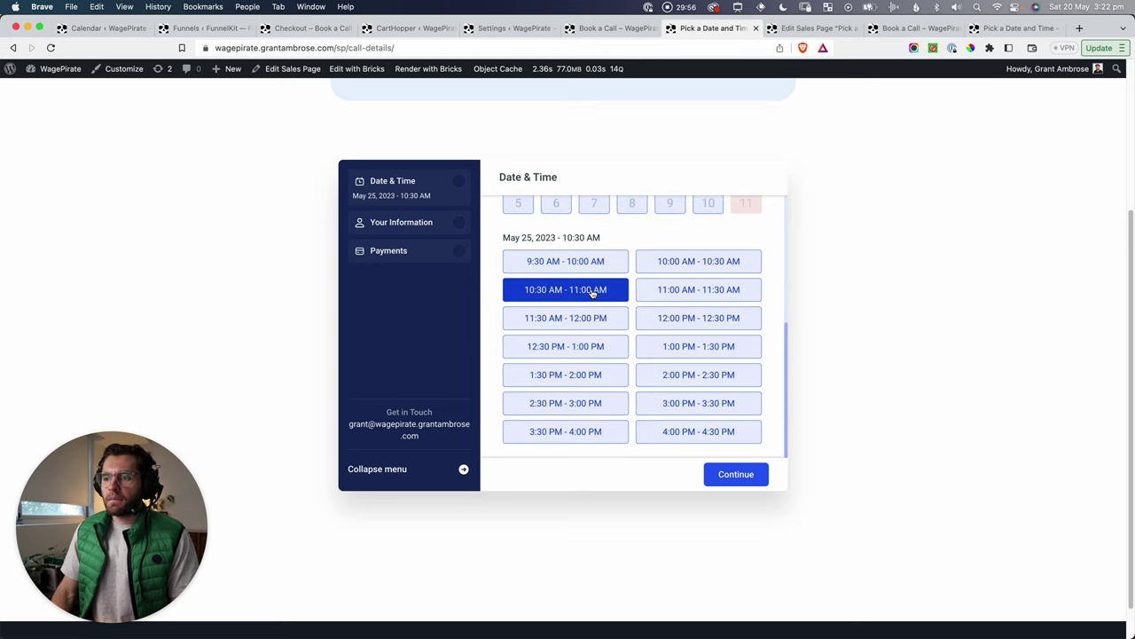
pyautogui.click(731, 472)
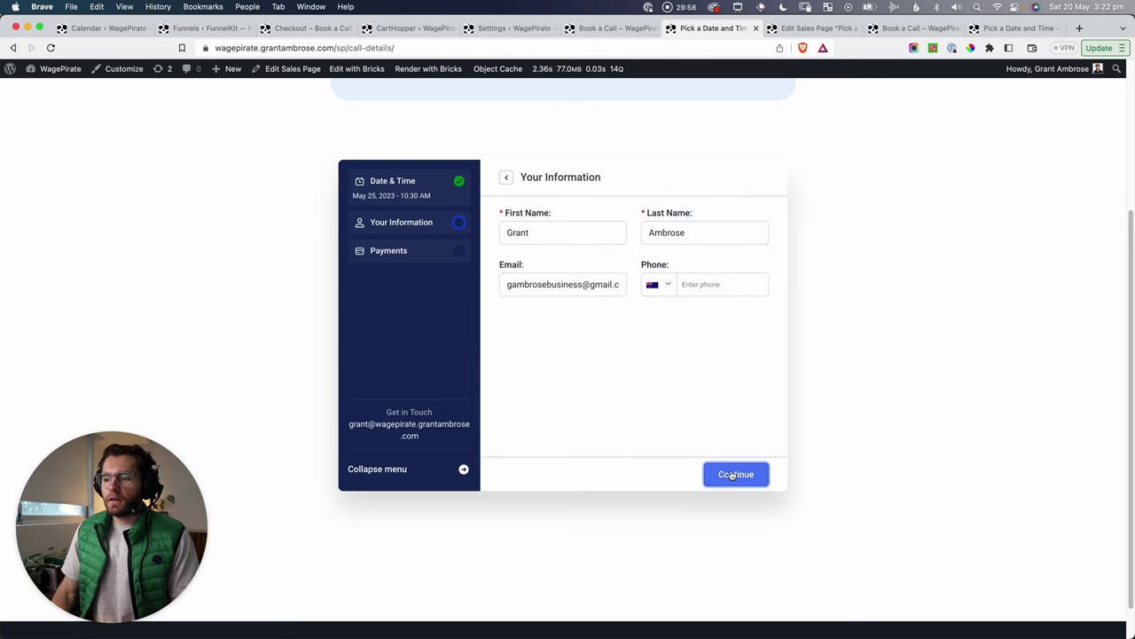
pyautogui.click(733, 475)
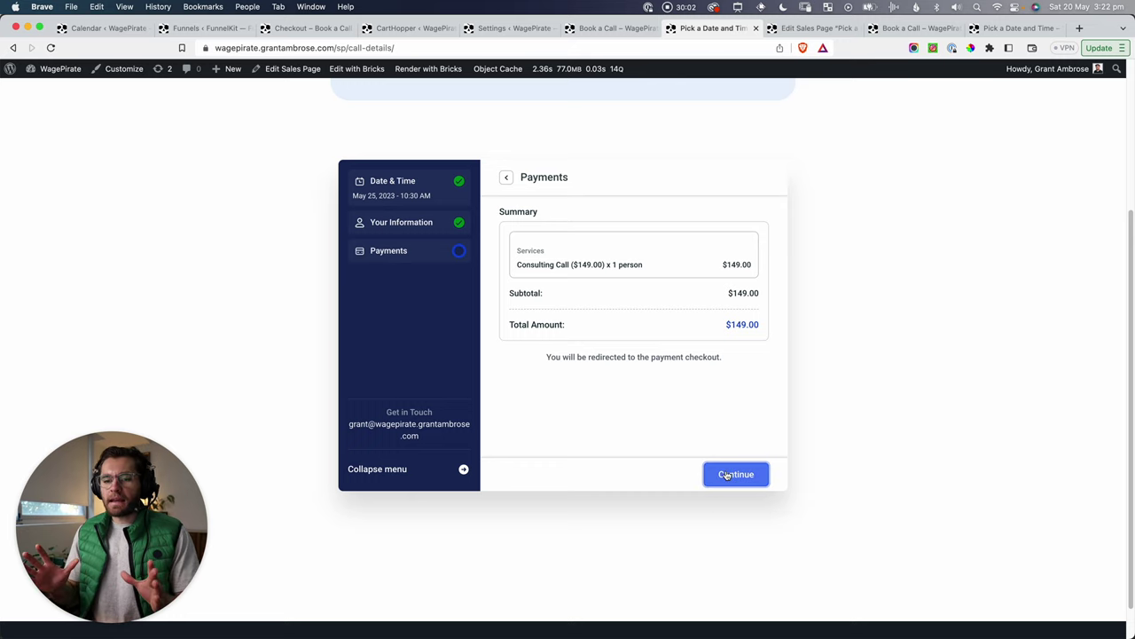
pyautogui.moveTo(681, 450); pyautogui.dragTo(786, 509)
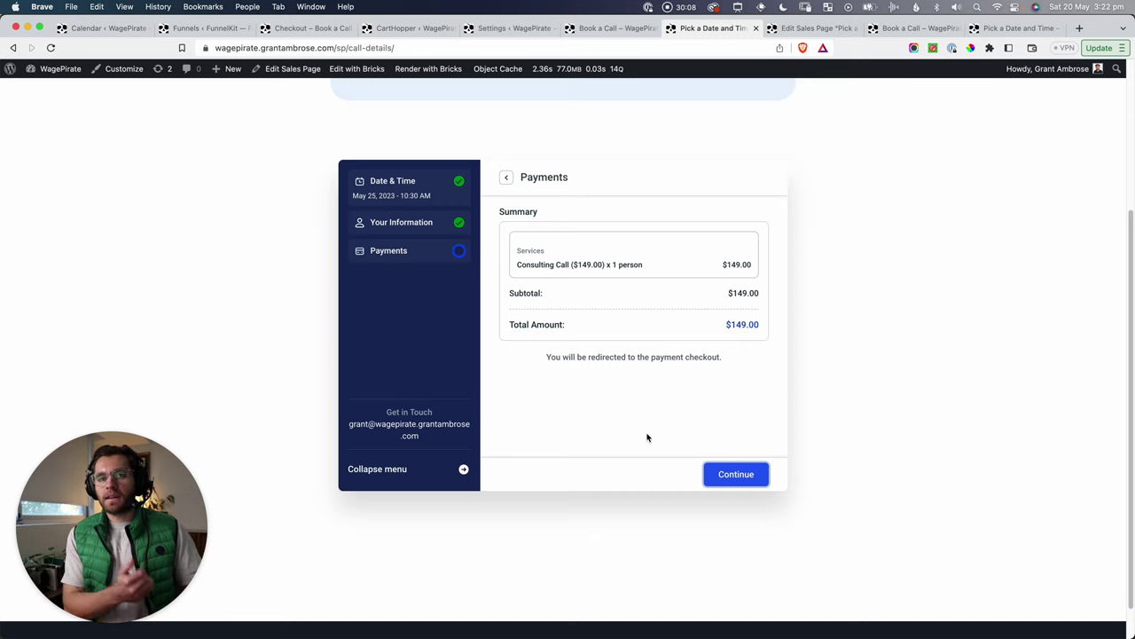
pyautogui.click(736, 475)
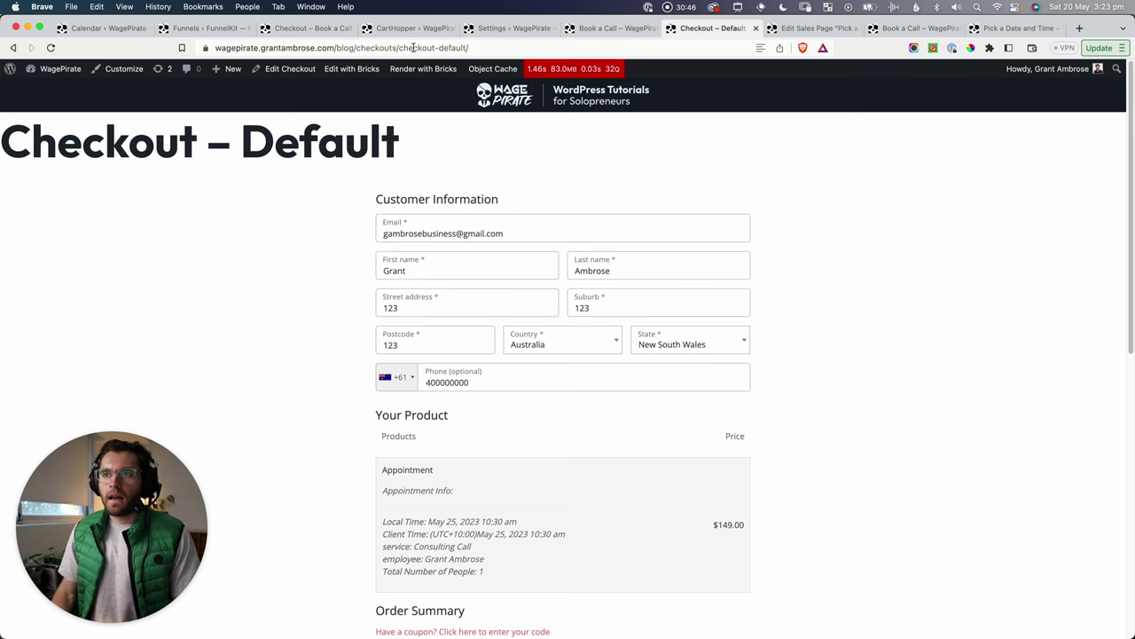
# Step: Return to the funnel's step list and mark out the Book a Call, Pick a Date and Time, and Checkout – Book a Call steps
pyautogui.click(206, 27)
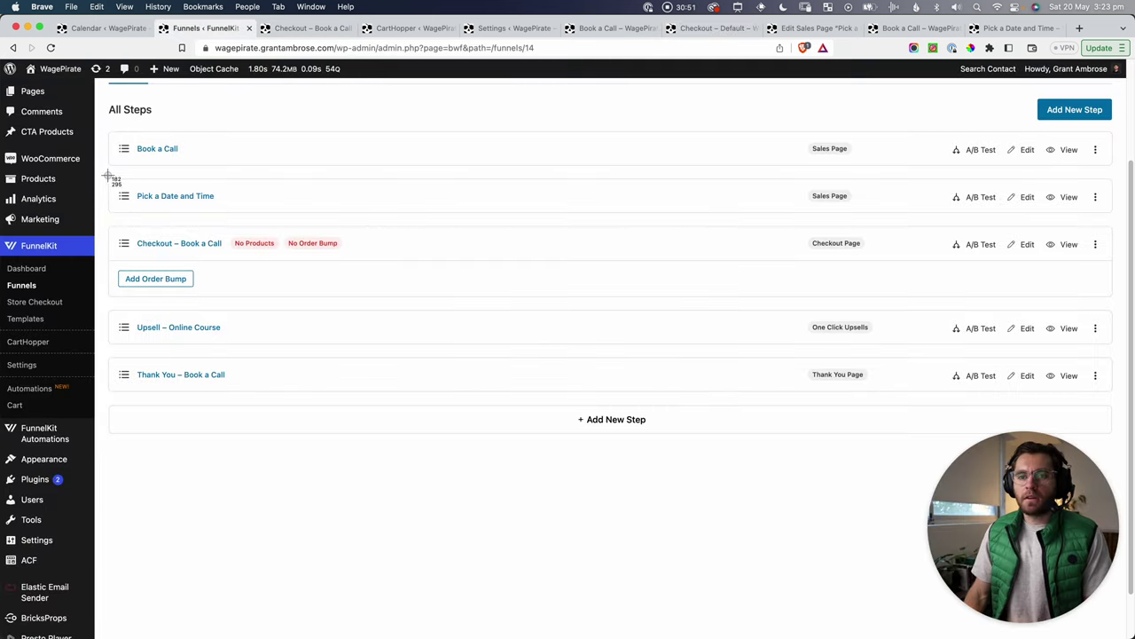
pyautogui.moveTo(107, 174); pyautogui.dragTo(233, 284)
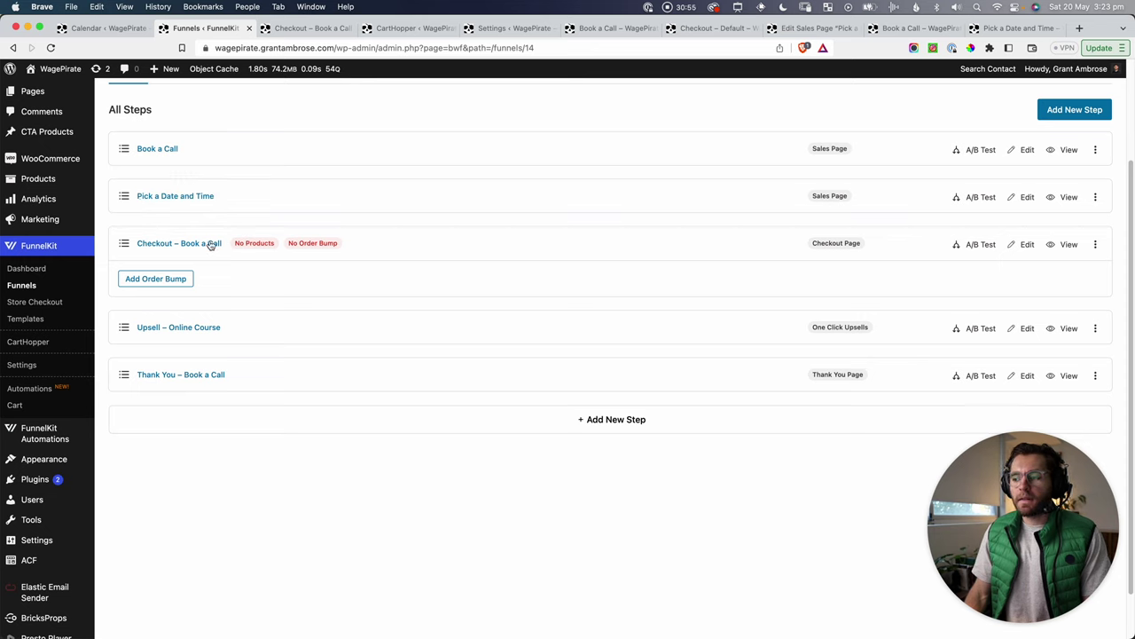
pyautogui.press('super+shift+4')
pyautogui.moveTo(110, 138); pyautogui.dragTo(221, 210)
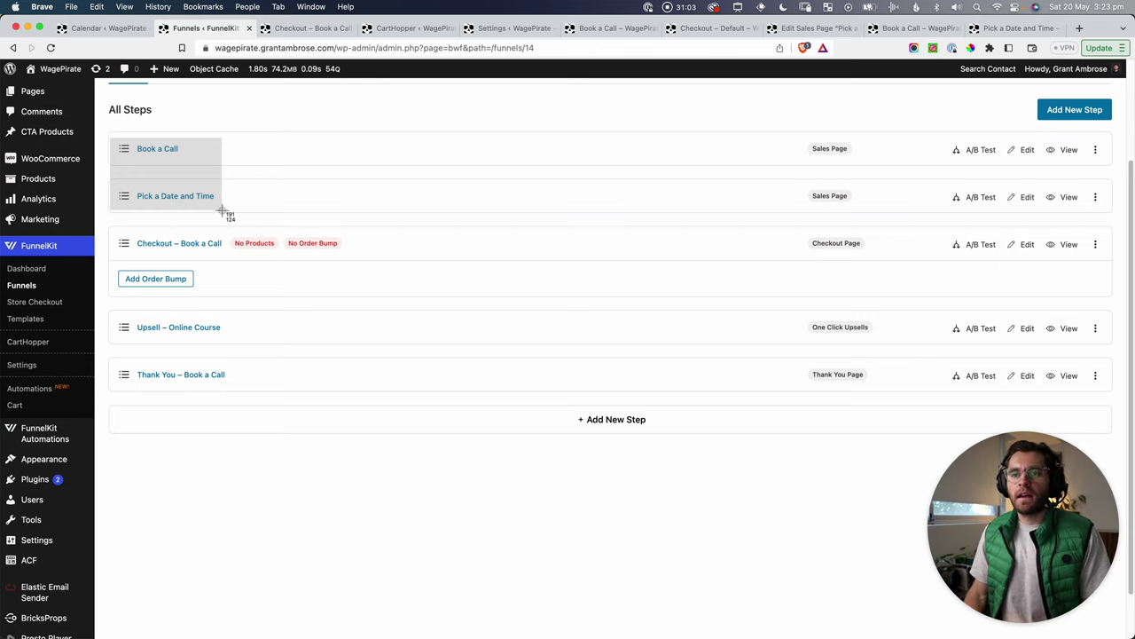
pyautogui.moveTo(222, 211); pyautogui.dragTo(235, 285)
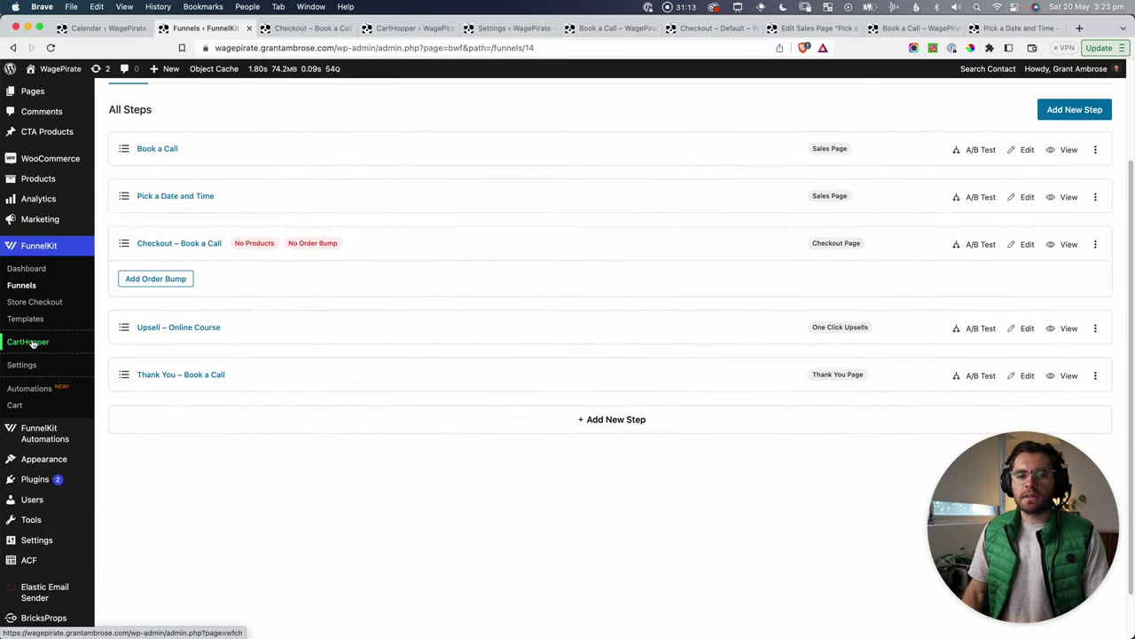
# Step: Mark out FunnelKit's CartHopper entry, then open CartHopper and its Appointment cart item rule for editing
pyautogui.press('cmd+shift+4')
pyautogui.moveTo(4, 335); pyautogui.dragTo(53, 355)
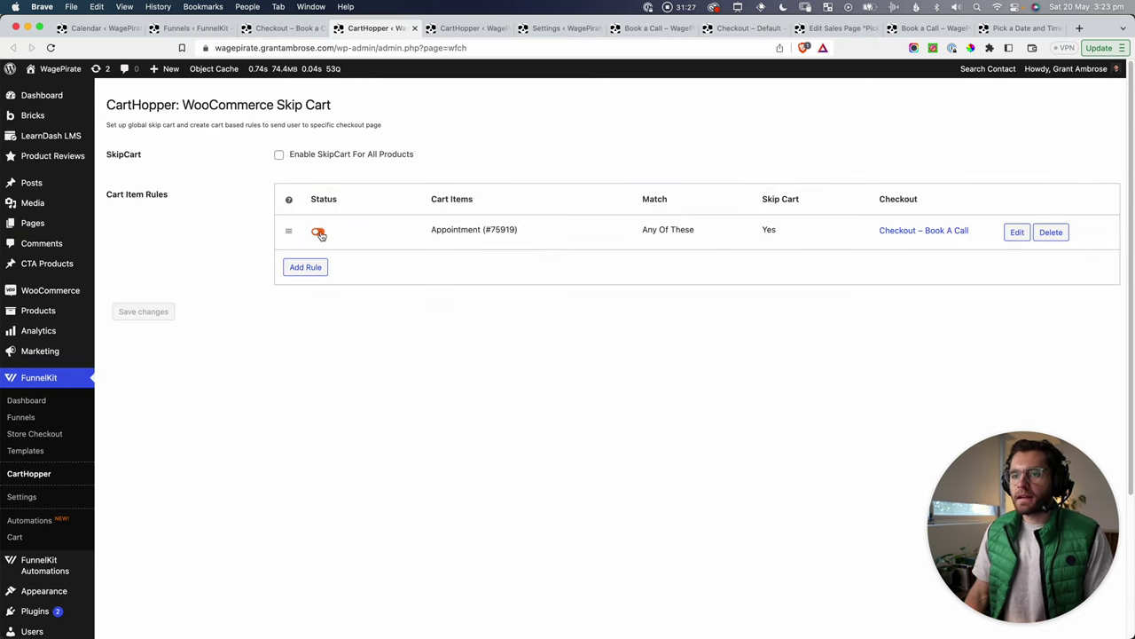
pyautogui.click(1018, 232)
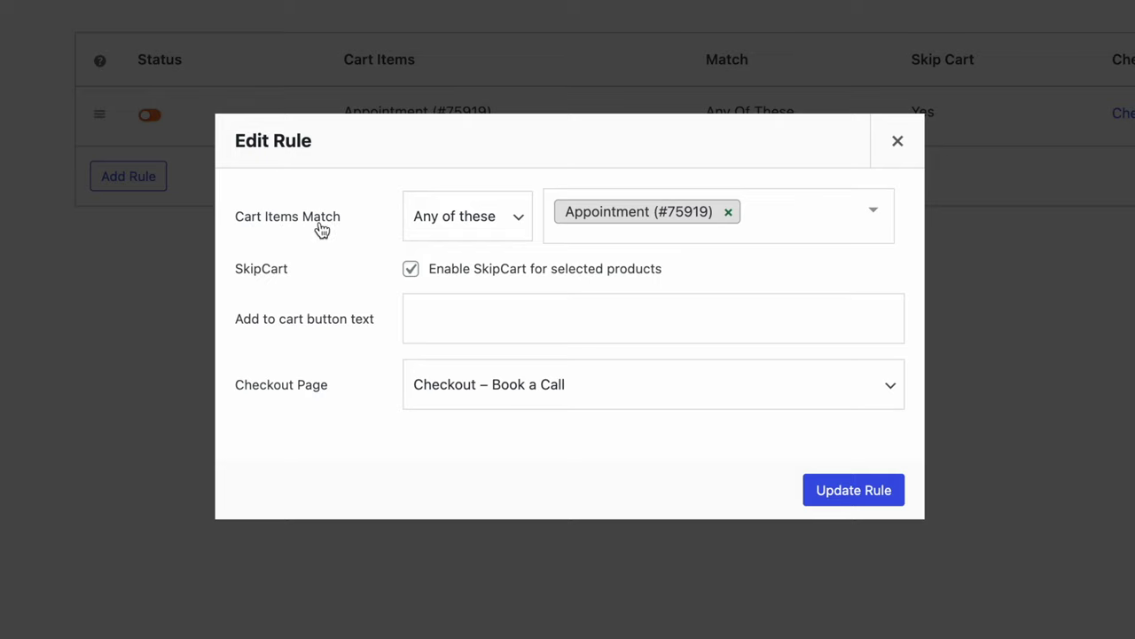
# Step: Keep Checkout – Book a Call as the checkout page of the Appointment rule and turn the rule's status on
pyautogui.press('super+shift+4')
pyautogui.moveTo(556, 182); pyautogui.dragTo(758, 251)
pyautogui.click(502, 386)
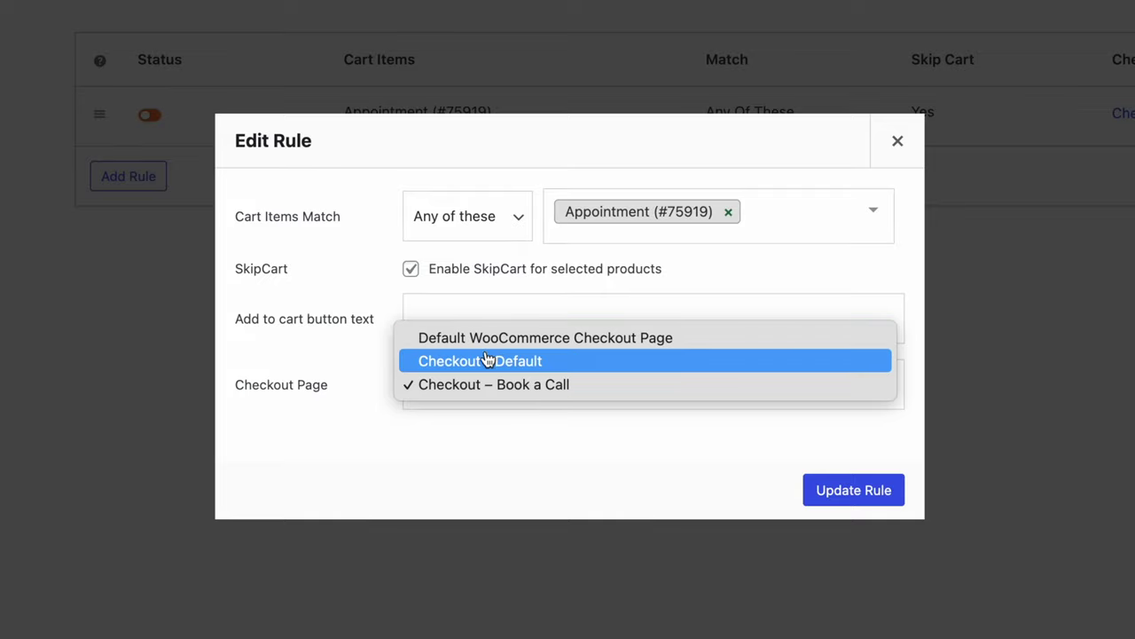
pyautogui.click(590, 387)
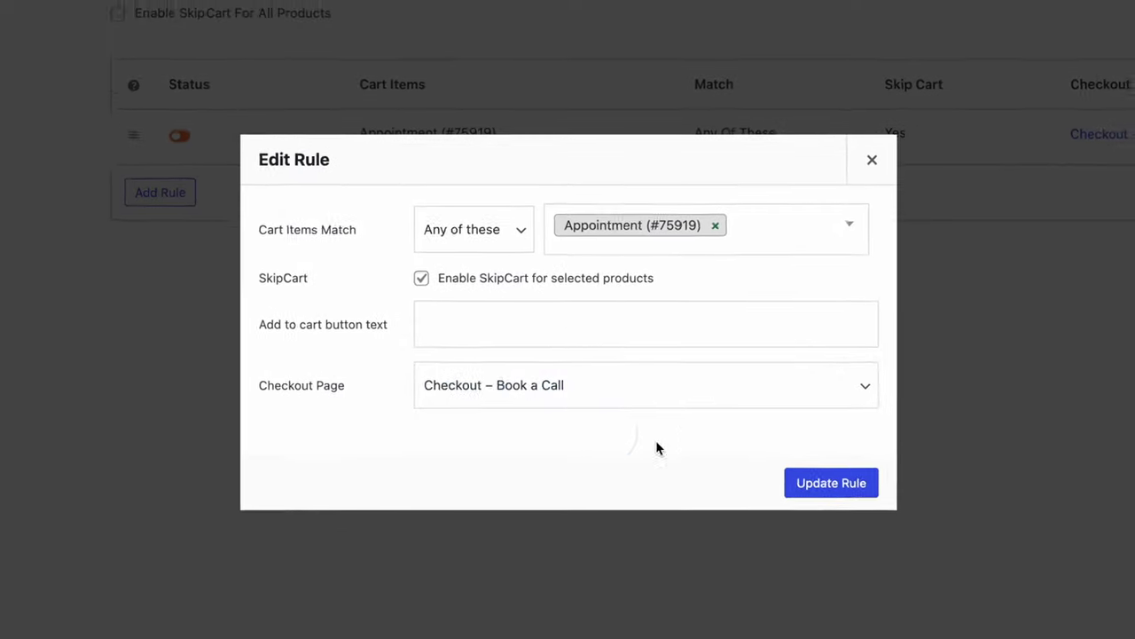
pyautogui.click(872, 160)
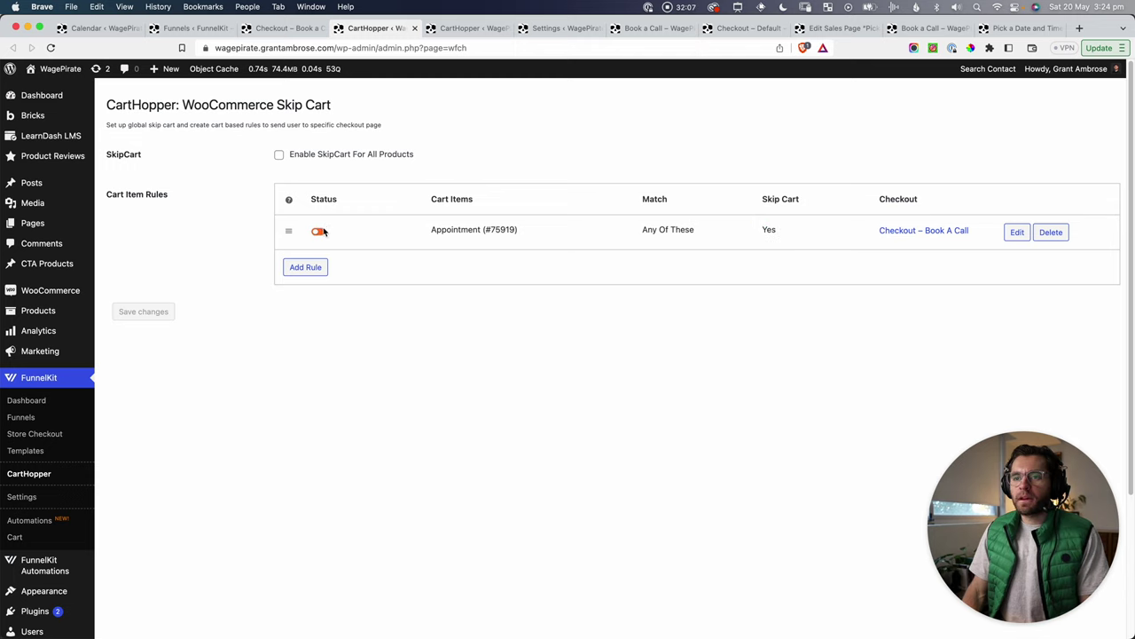
pyautogui.click(321, 231)
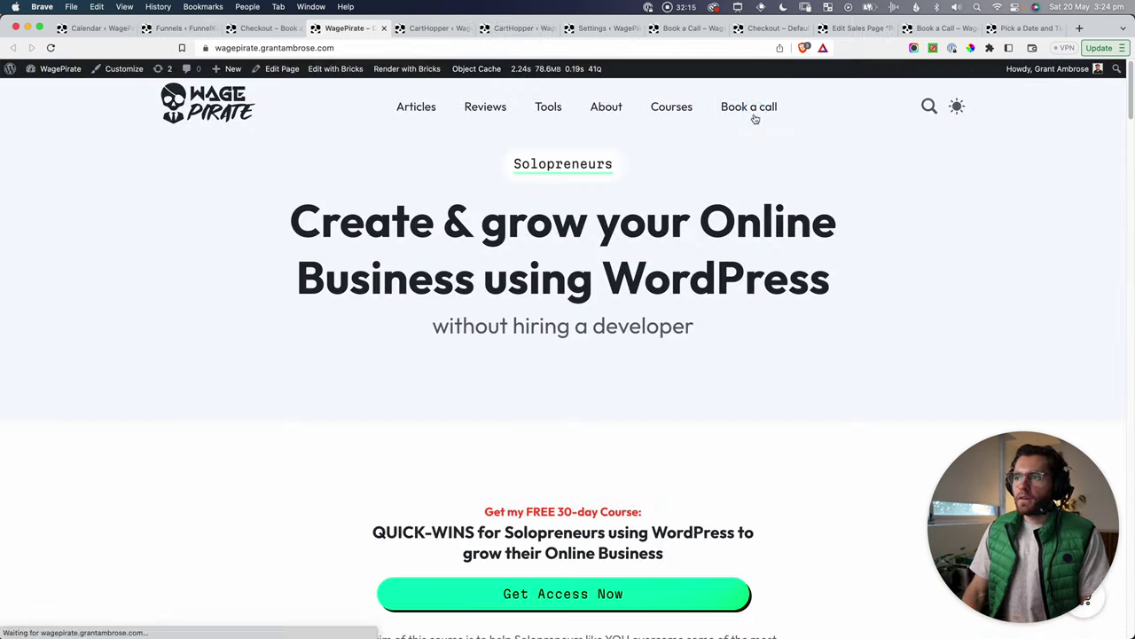
# Step: Go from the site's homepage to the Book a call page and proceed to its date and time selection
pyautogui.click(750, 108)
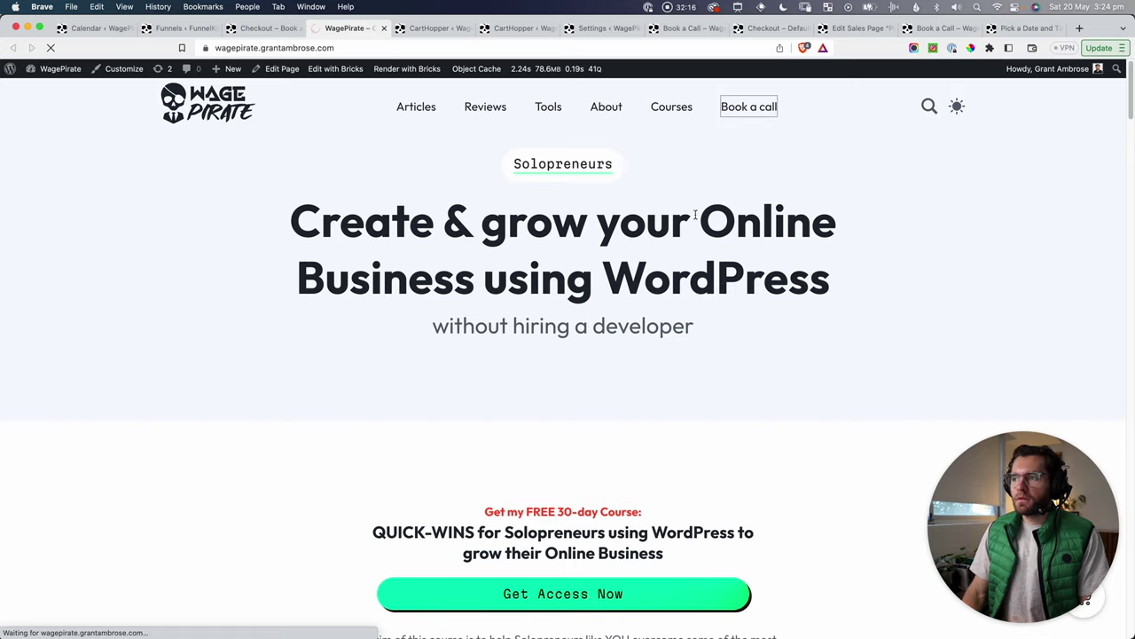
pyautogui.scroll(-10, 450, 306)
pyautogui.click(395, 398)
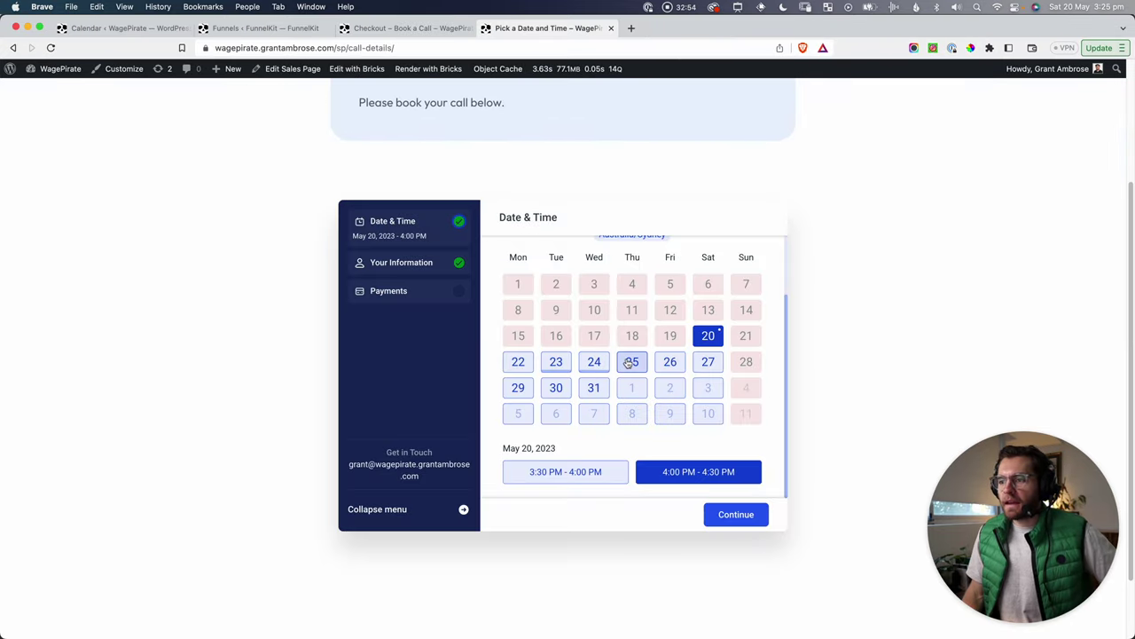
# Step: Choose May 26, 2023 for the 4:00 PM - 4:30 PM call and continue through the payment summary to checkout
pyautogui.click(668, 364)
pyautogui.scroll(-5, 701, 443)
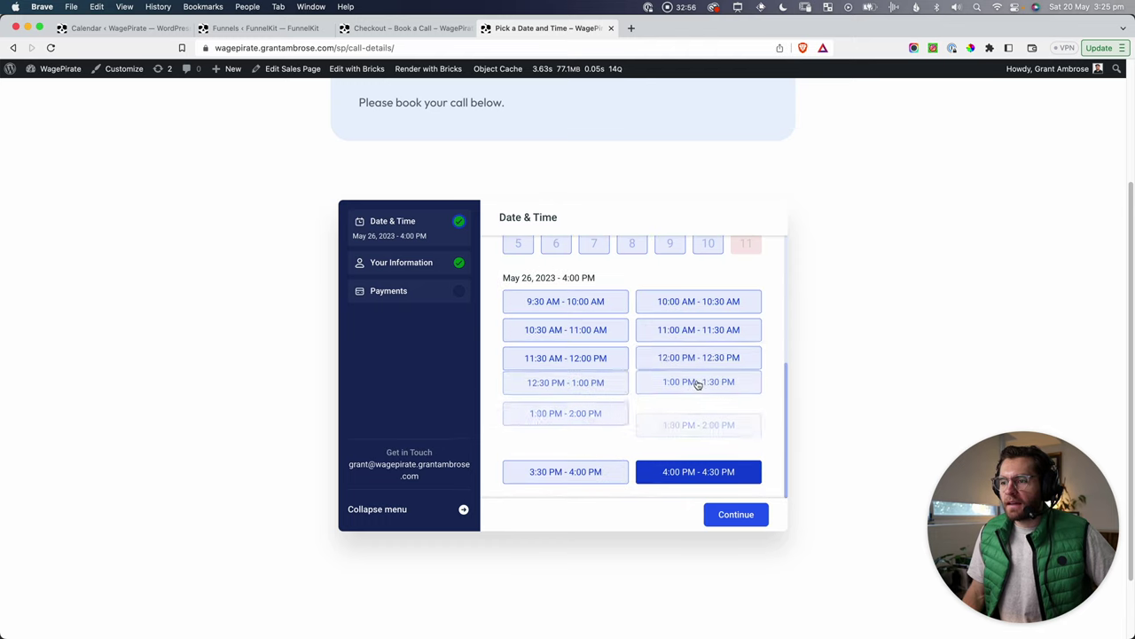
pyautogui.click(736, 513)
pyautogui.click(738, 514)
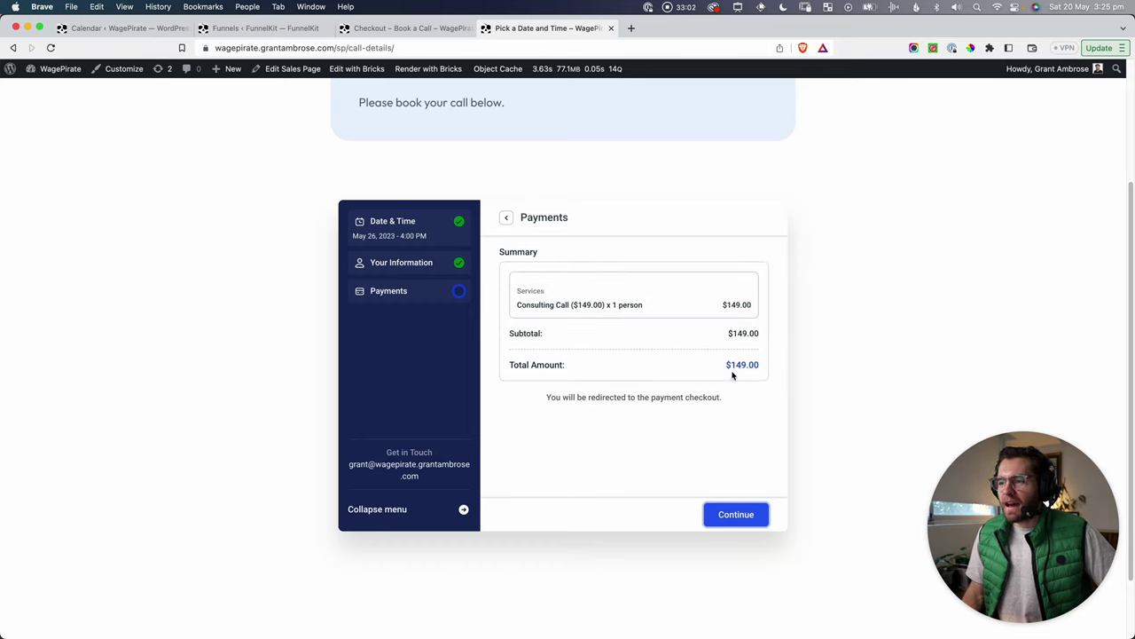
pyautogui.click(739, 504)
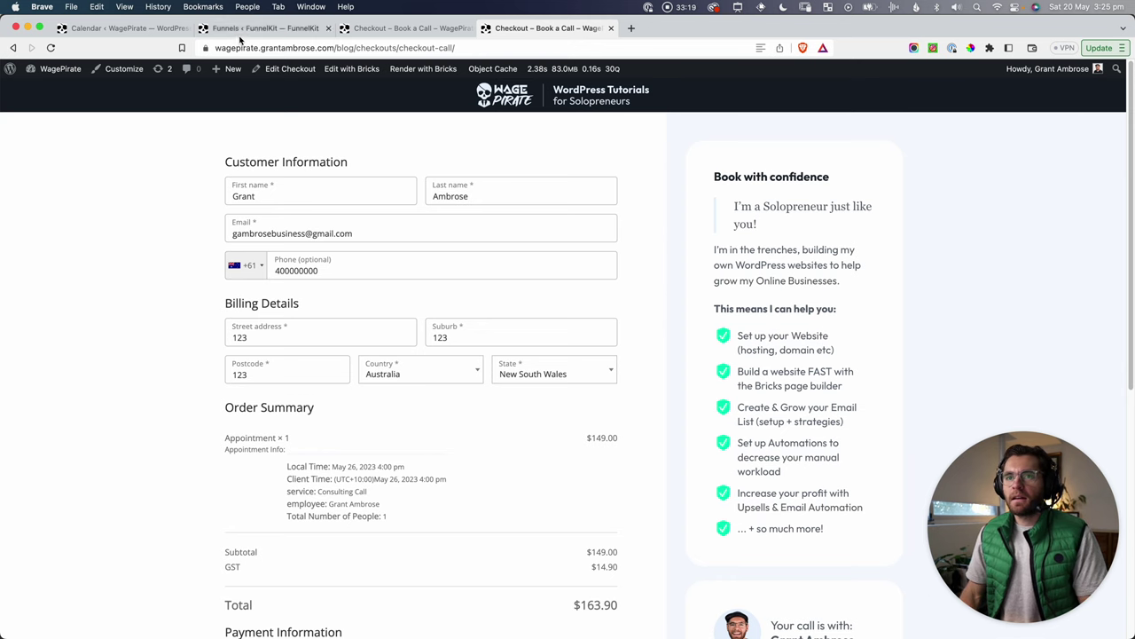
# Step: Return to the funnel's step list and mark out the Checkout – Book a Call step and its Checkout Page type
pyautogui.click(244, 27)
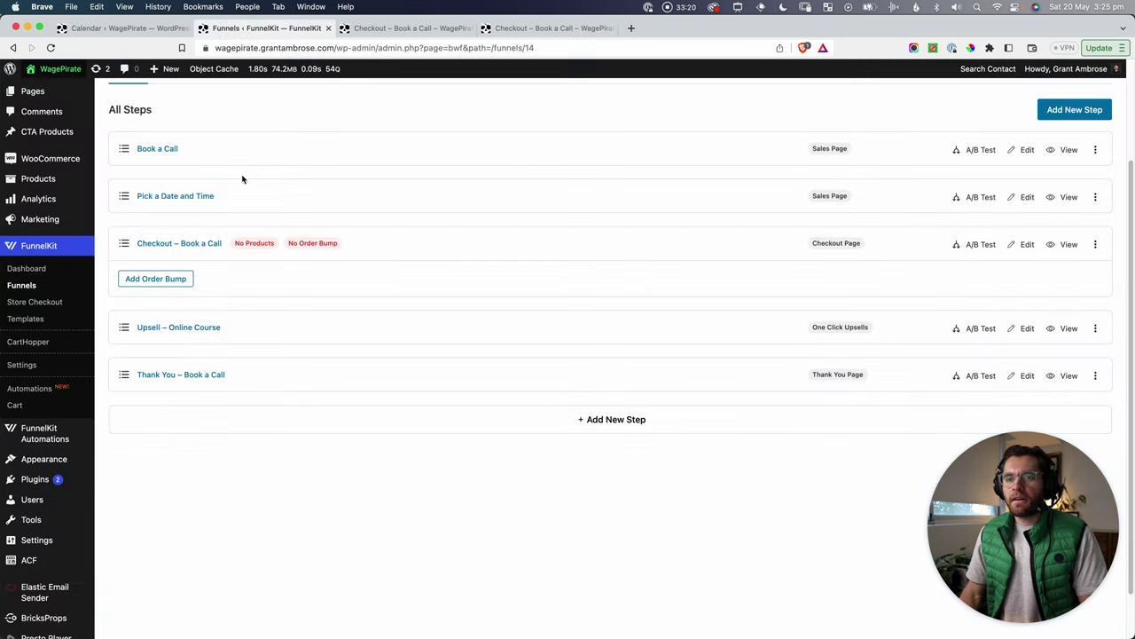
pyautogui.moveTo(155, 244); pyautogui.dragTo(347, 262)
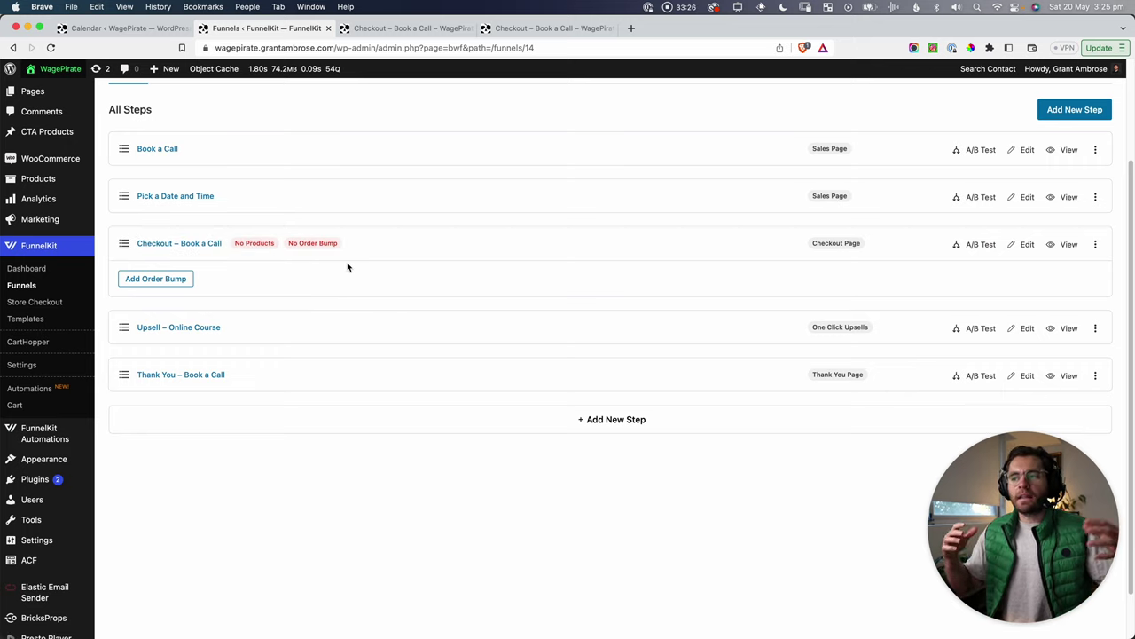
pyautogui.moveTo(161, 229); pyautogui.dragTo(322, 255)
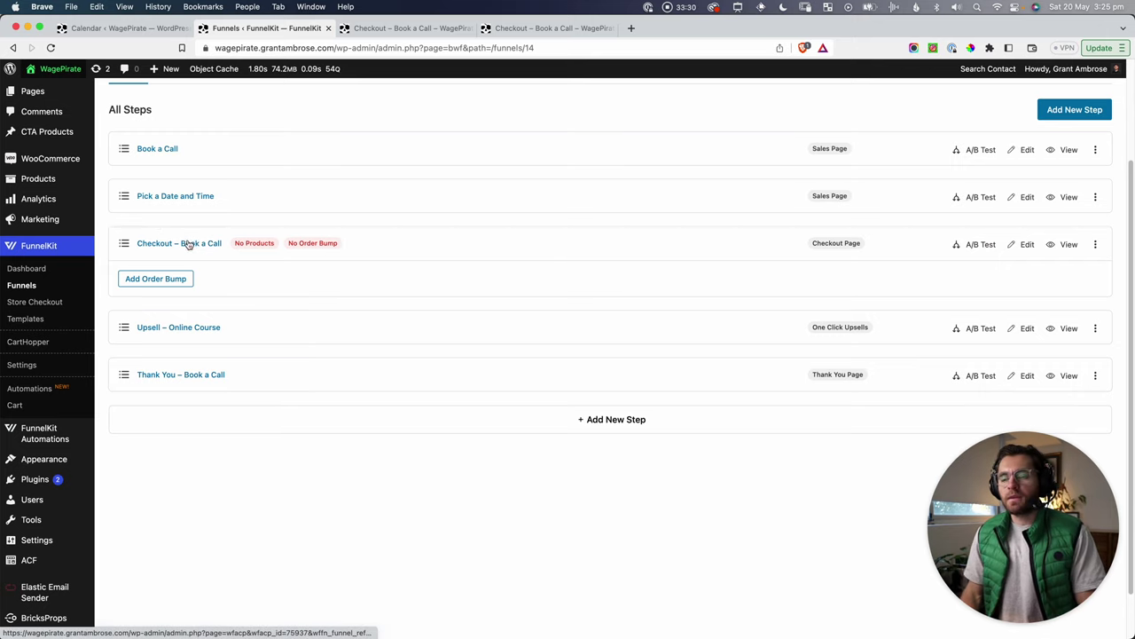
pyautogui.press('super+shift+4')
pyautogui.moveTo(110, 217); pyautogui.dragTo(901, 291)
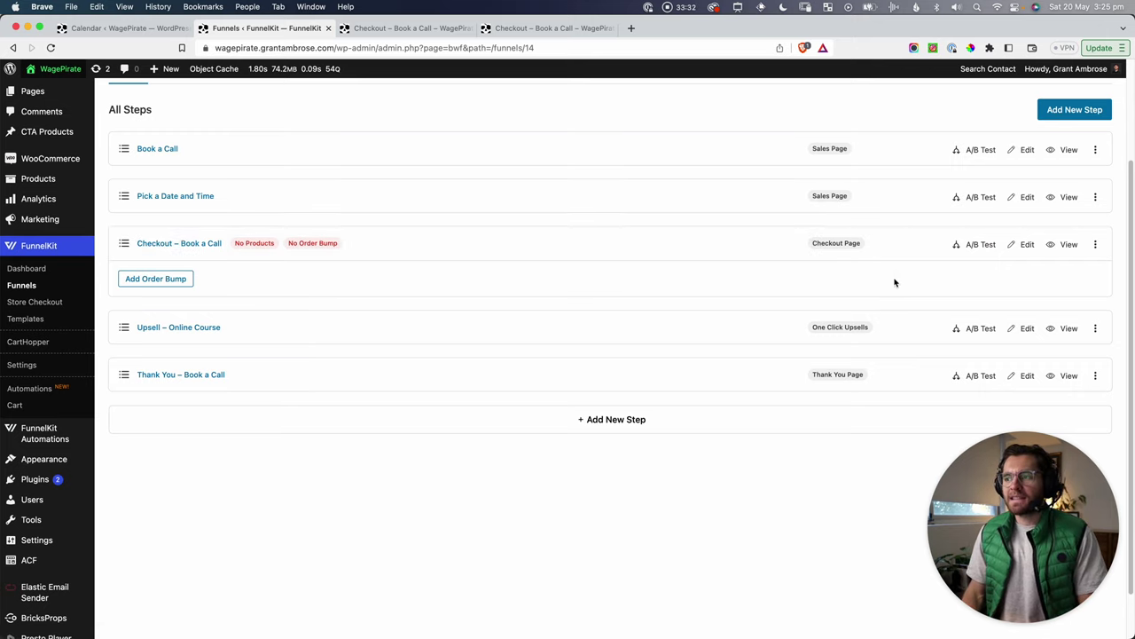
pyautogui.click(855, 242)
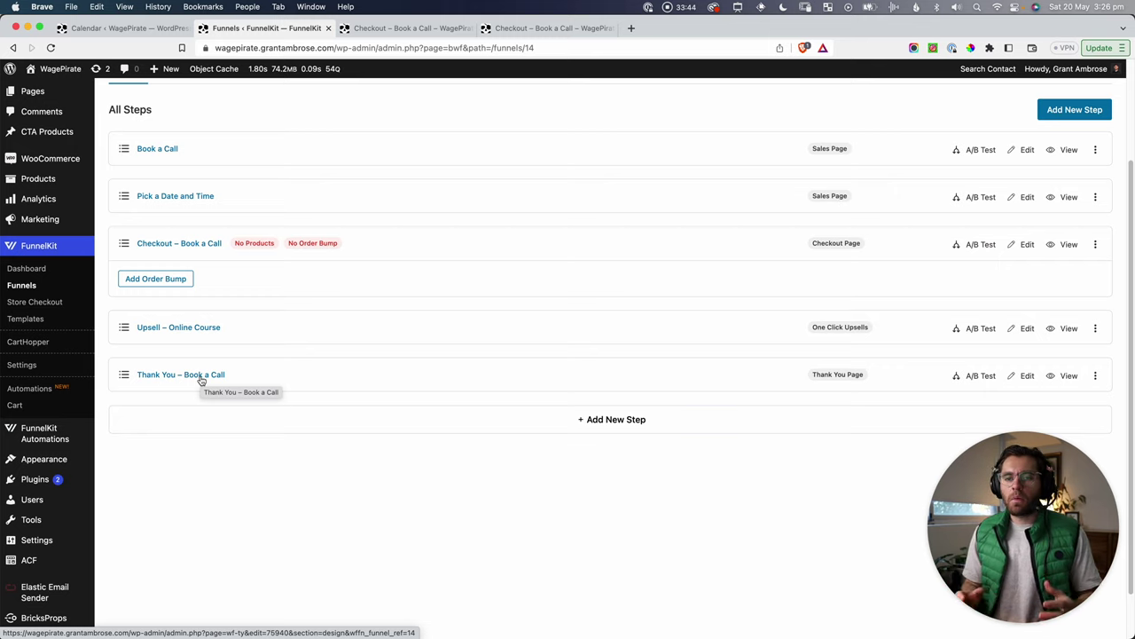
# Step: Mark out the Book a Call, Pick a Date and Time and Checkout – Book a Call steps in the funnel's step list
pyautogui.press('super+shift+4')
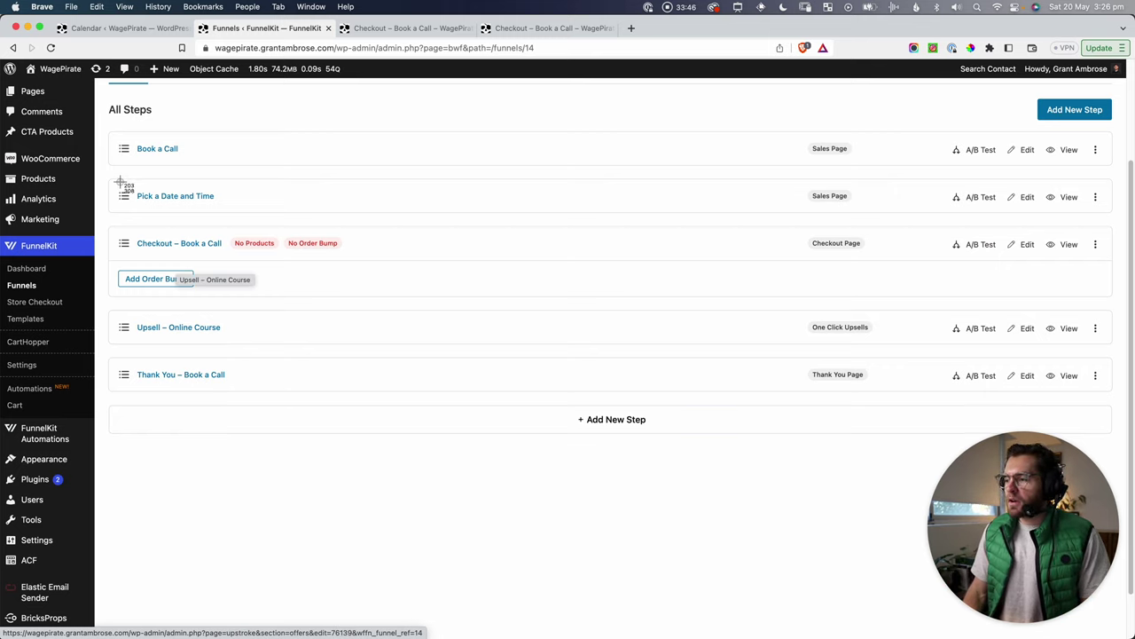
pyautogui.moveTo(113, 174); pyautogui.dragTo(221, 213)
pyautogui.press('super+shift+4')
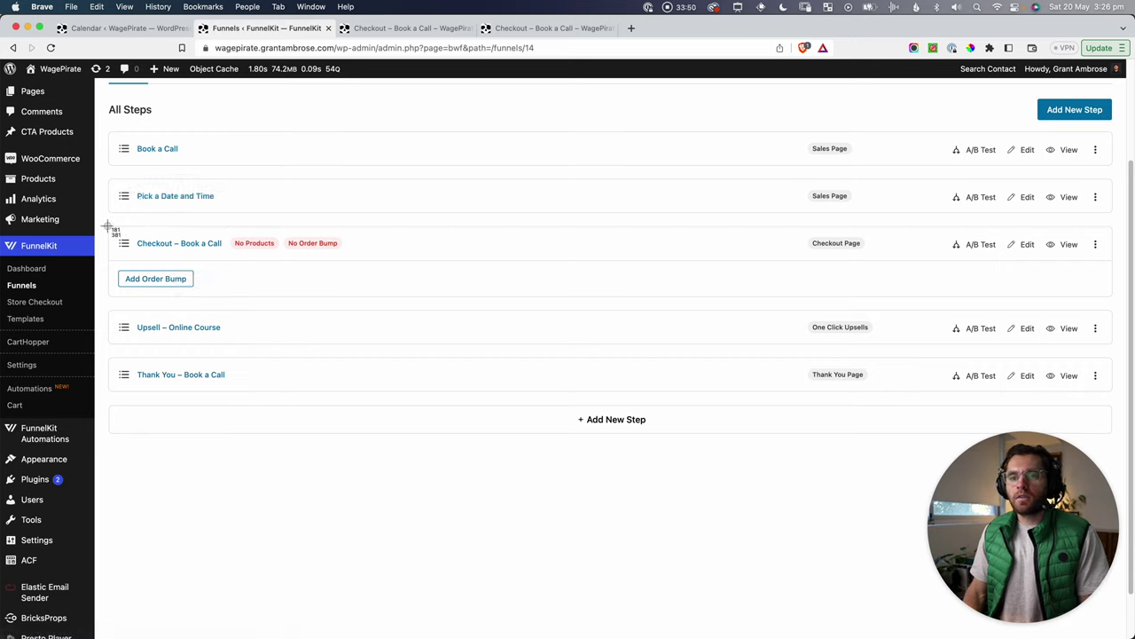
pyautogui.moveTo(107, 225); pyautogui.dragTo(236, 264)
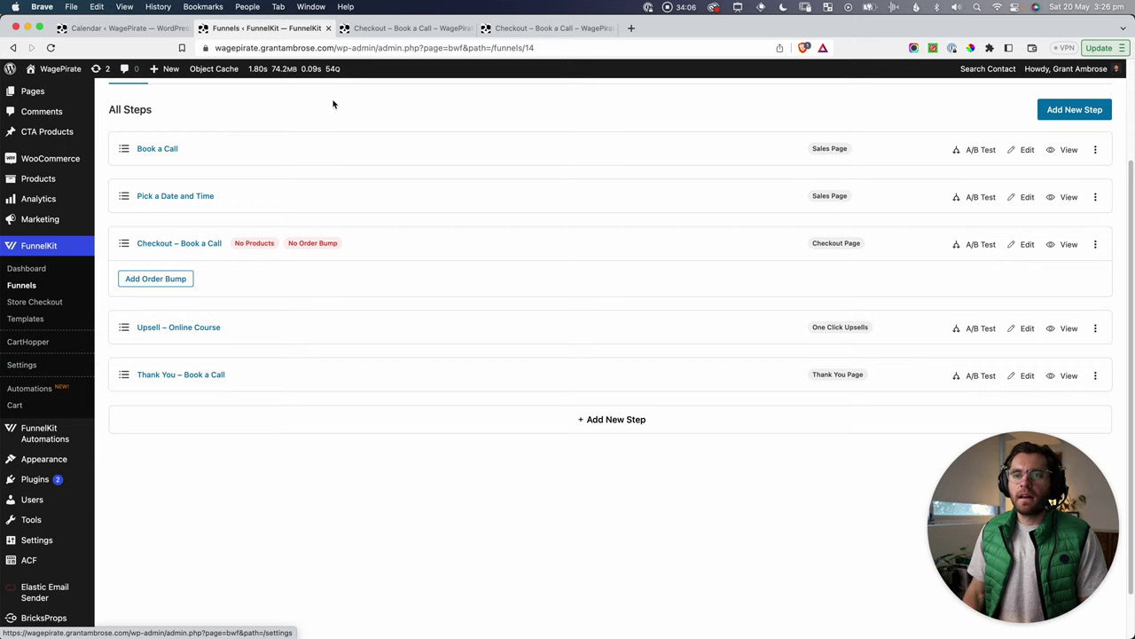
pyautogui.press('super+shift+4')
pyautogui.moveTo(118, 123); pyautogui.dragTo(272, 221)
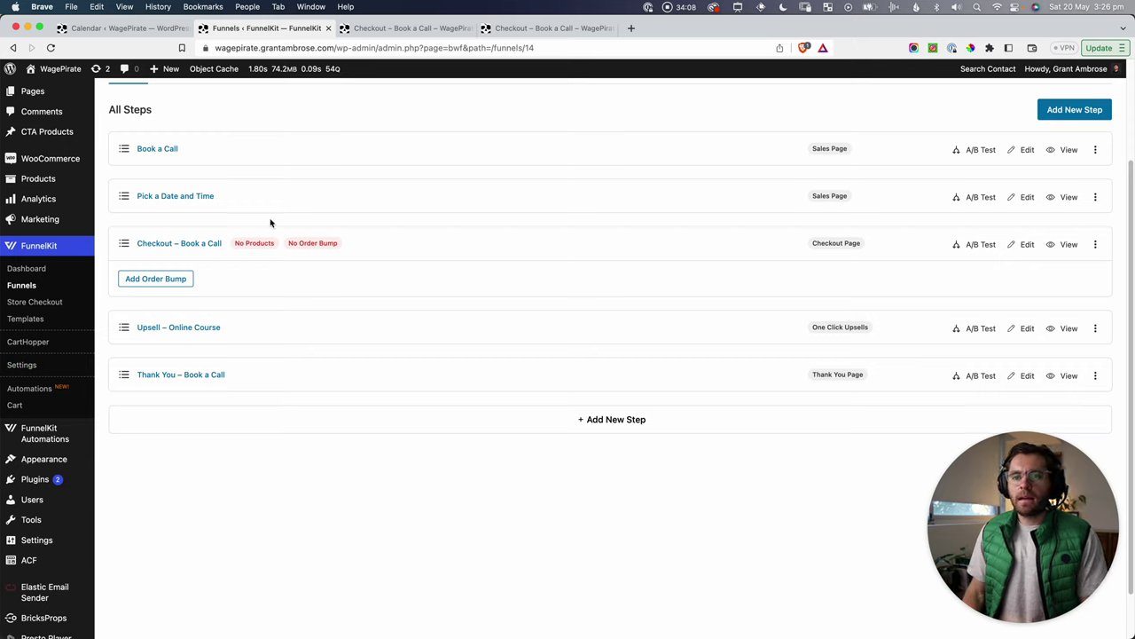
pyautogui.press('super+shift+4')
pyautogui.moveTo(108, 179); pyautogui.dragTo(232, 214)
pyautogui.press('super+shift+4')
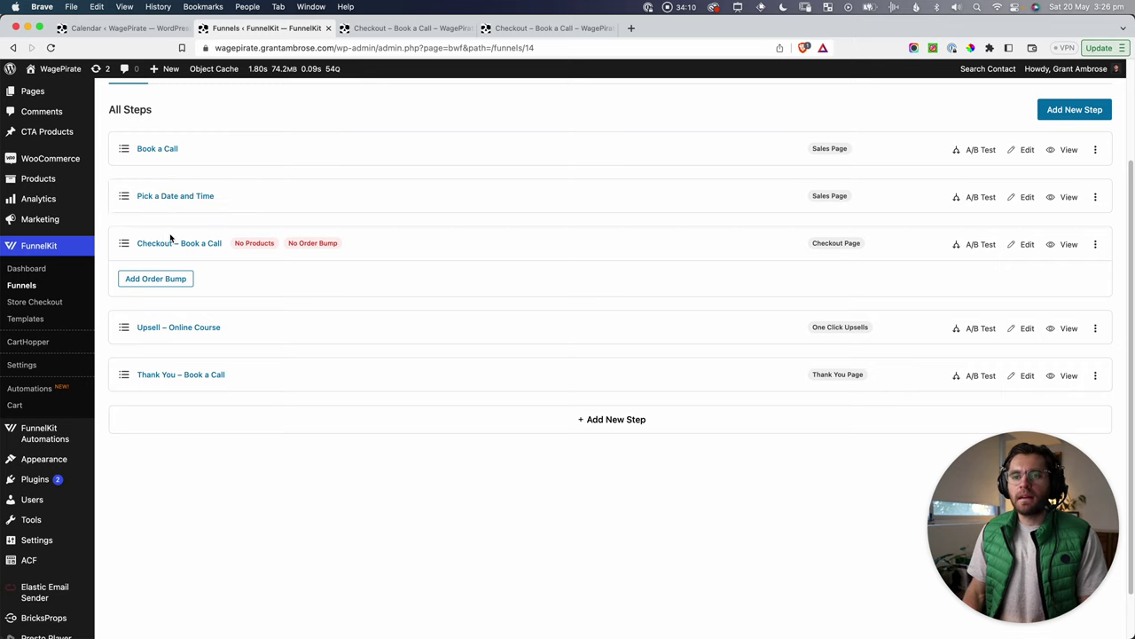
pyautogui.moveTo(107, 221); pyautogui.dragTo(236, 263)
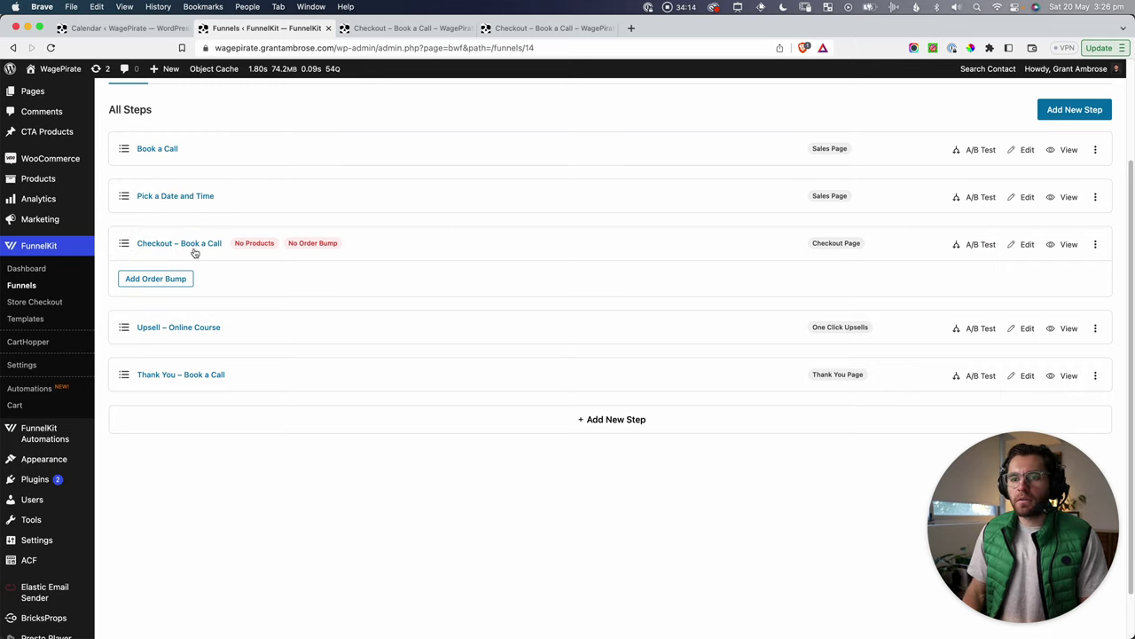
pyautogui.press('super+shift+4')
pyautogui.moveTo(95, 227); pyautogui.dragTo(359, 273)
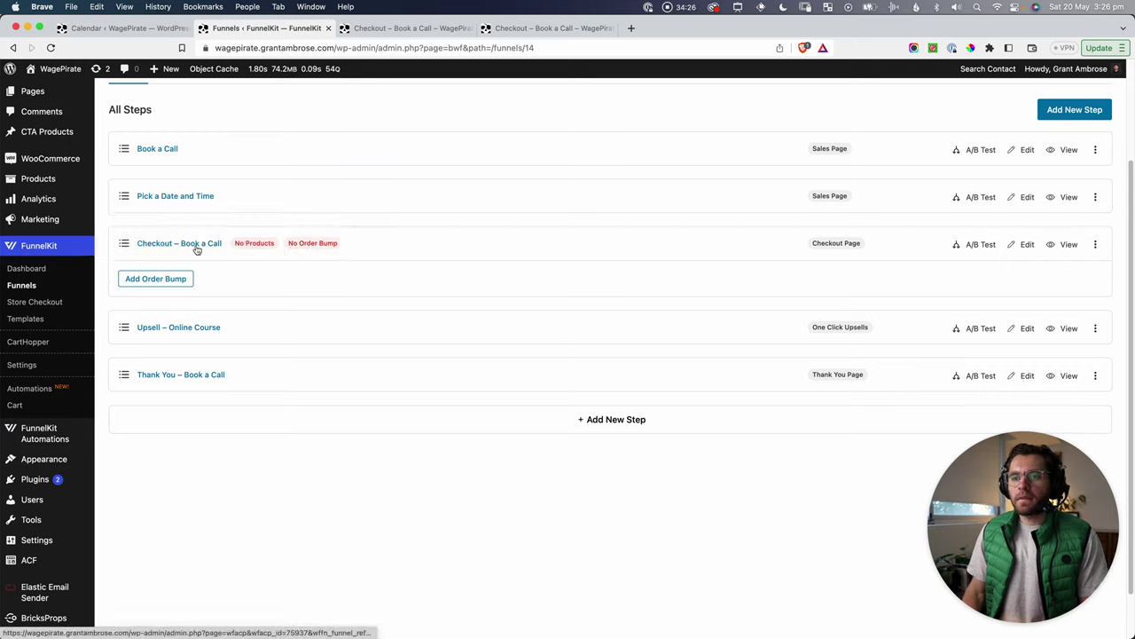
# Step: Open the Upsell – Online Course step and remove its Sample Offer- Do not miss offer
pyautogui.click(154, 329)
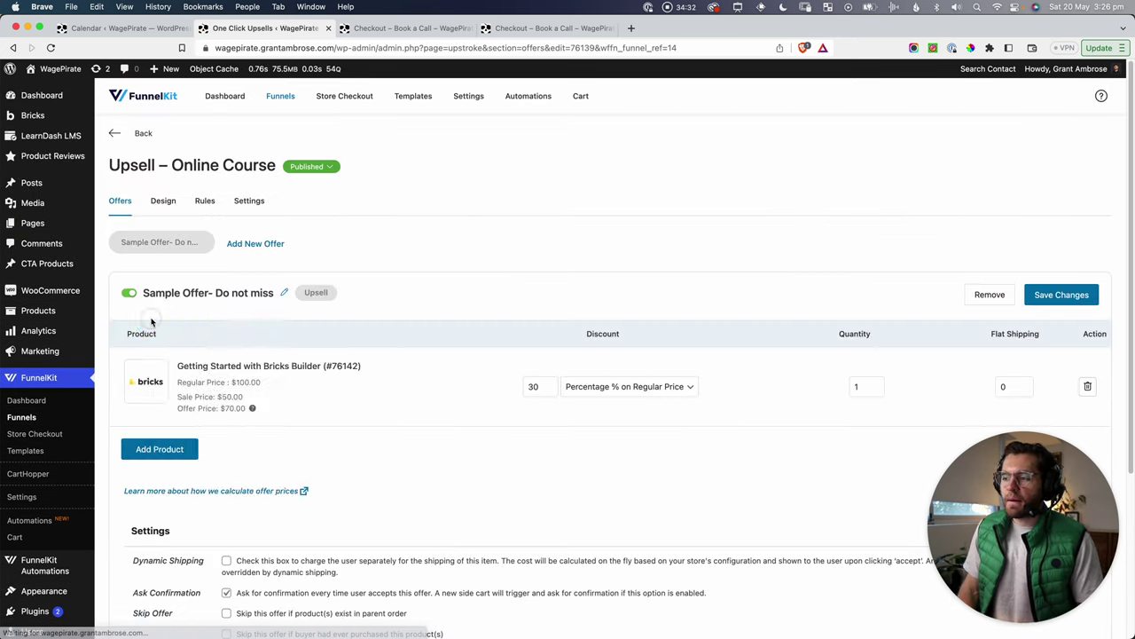
pyautogui.rightClick(133, 301)
pyautogui.click(471, 275)
pyautogui.scroll(-2, 485, 333)
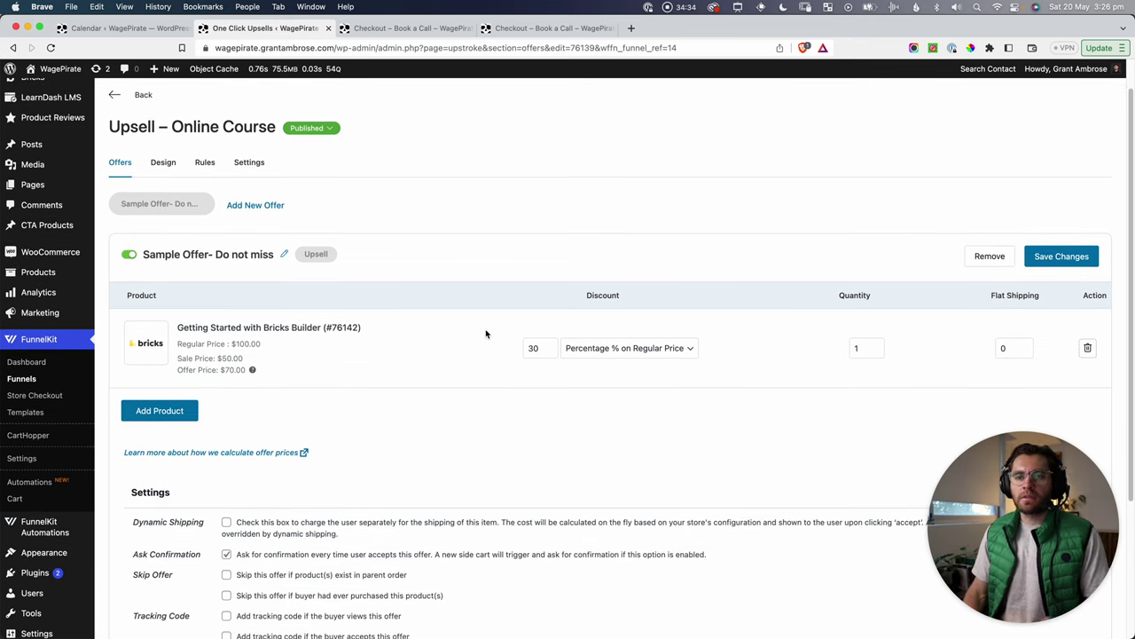
pyautogui.scroll(-1, 486, 425)
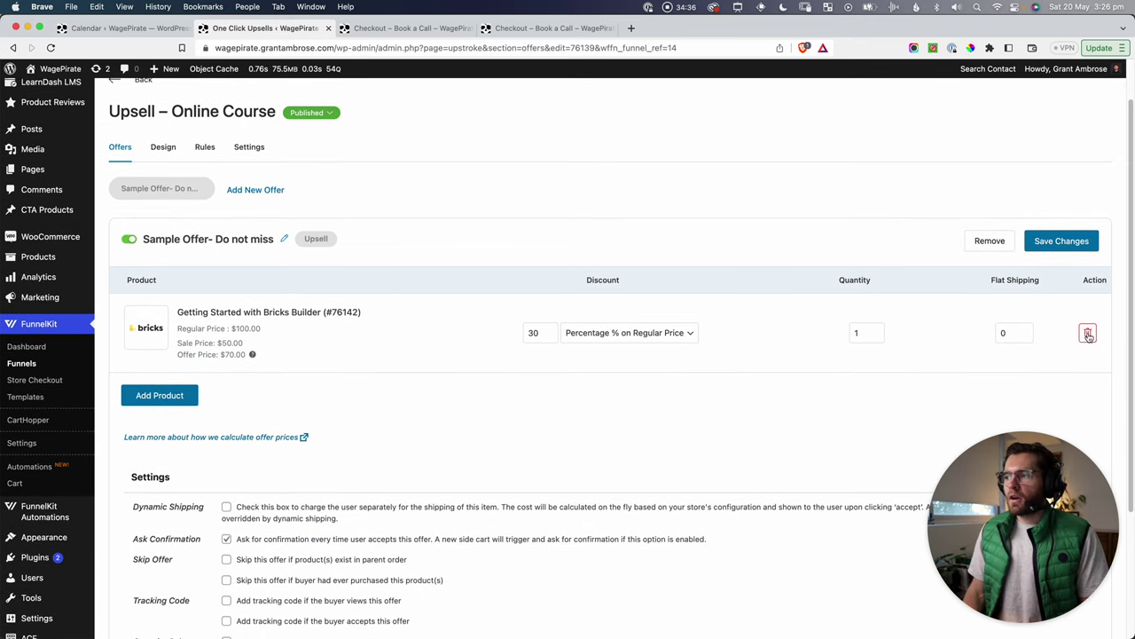
pyautogui.click(994, 241)
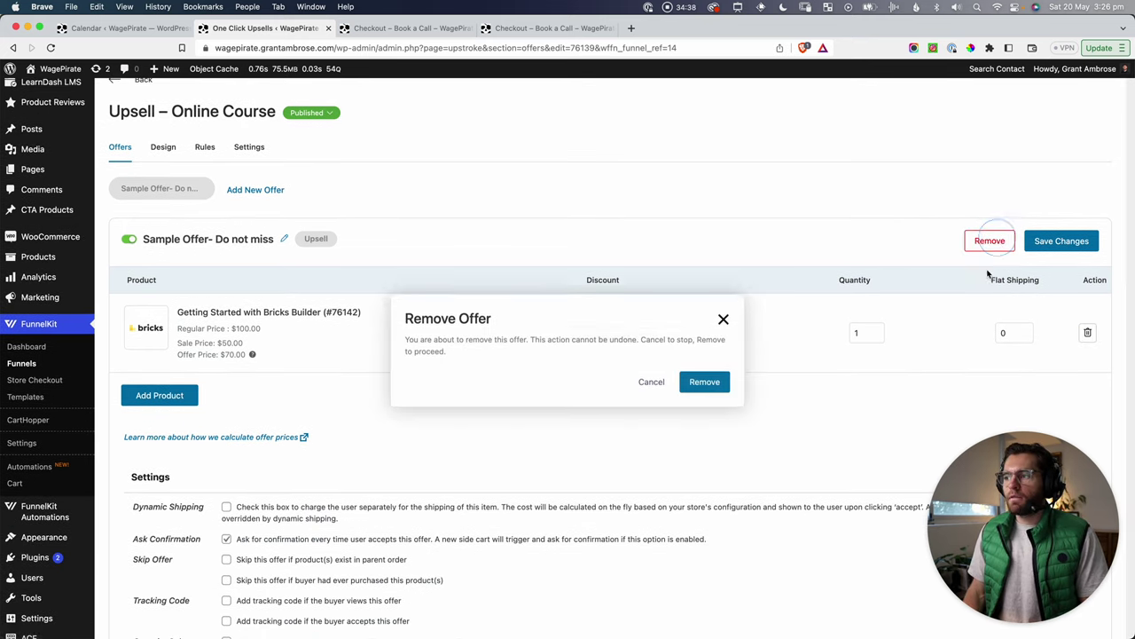
pyautogui.click(704, 381)
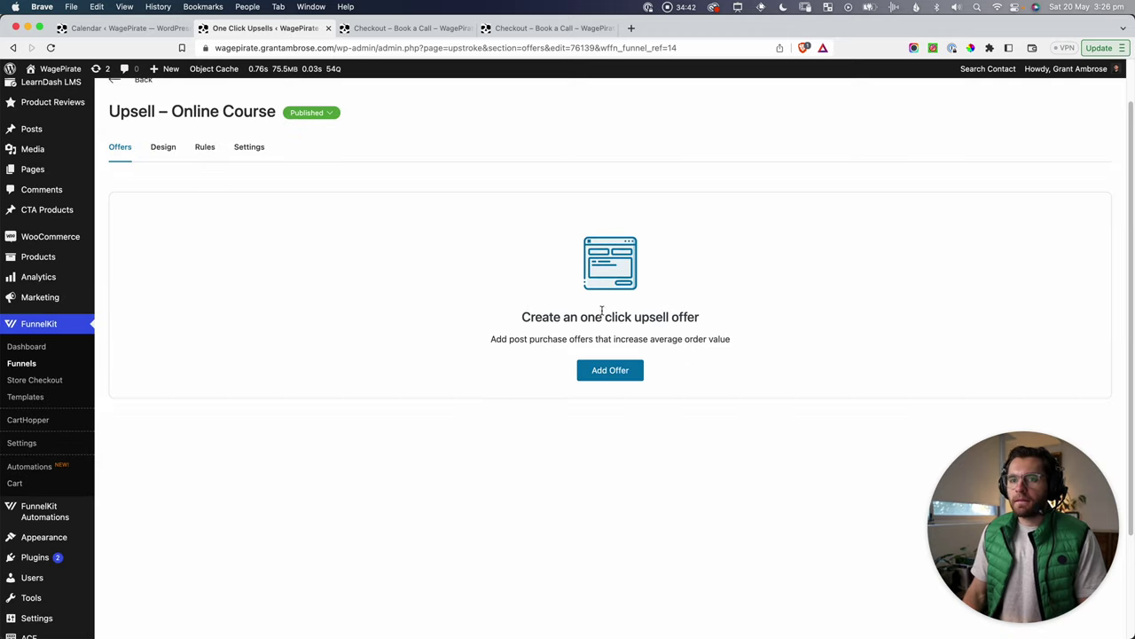
# Step: Return to the Book a Call funnel's step list and mark out the Upsell – Online Course step
pyautogui.scroll(1, 282, 173)
pyautogui.click(112, 104)
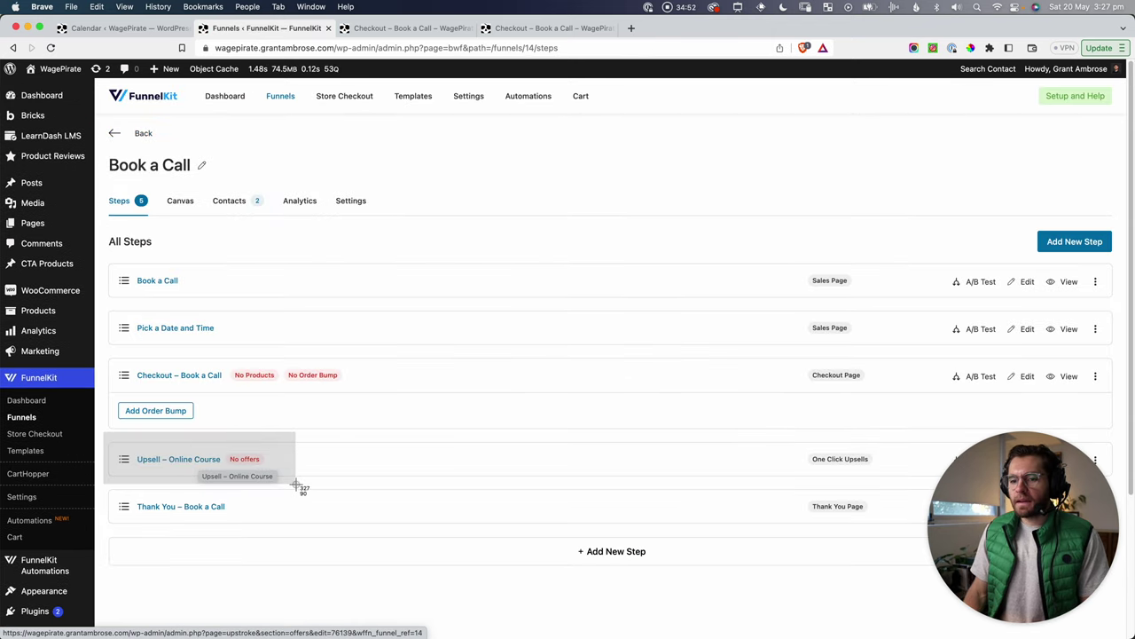
pyautogui.doubleClick(162, 461)
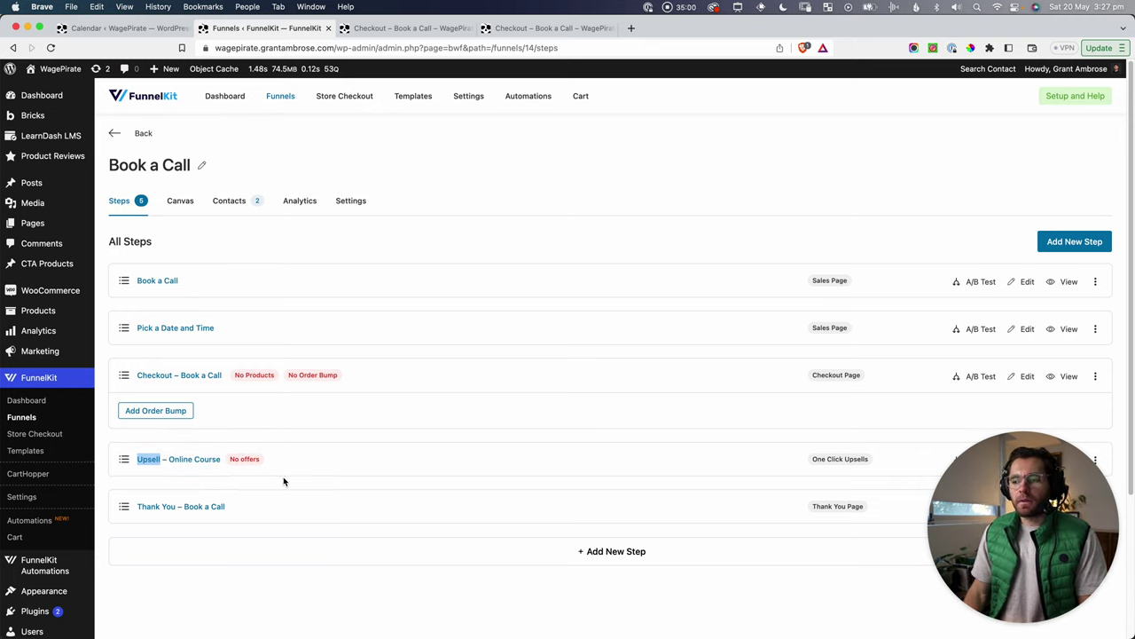
# Step: Add an offer named Bricks Builder getting started course to the Upsell – Online Course step
pyautogui.click(186, 460)
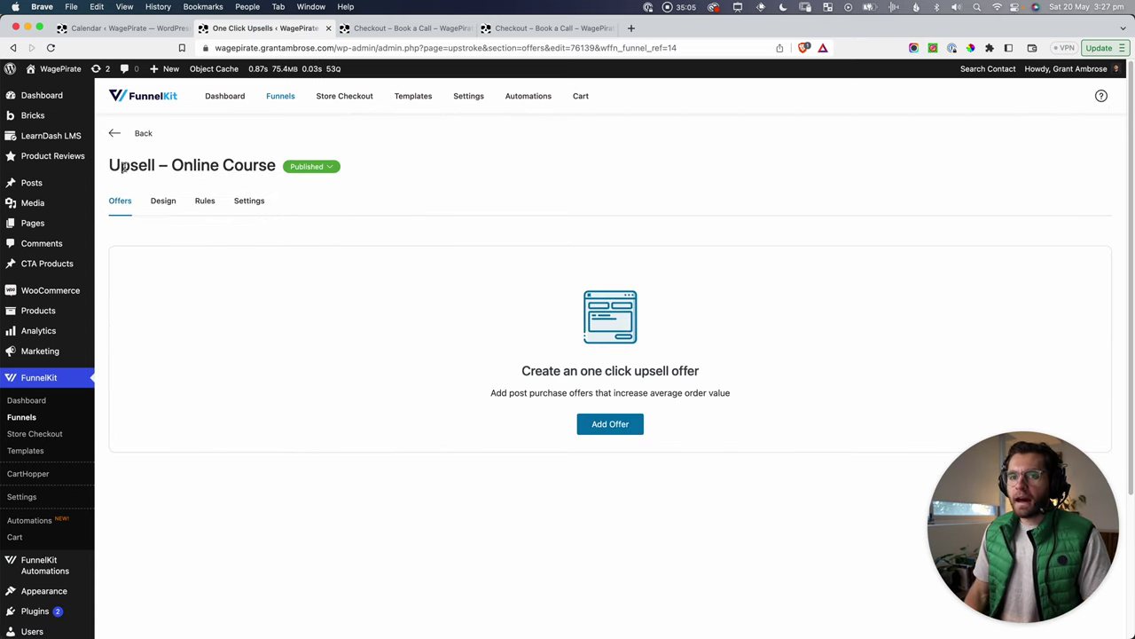
pyautogui.click(610, 424)
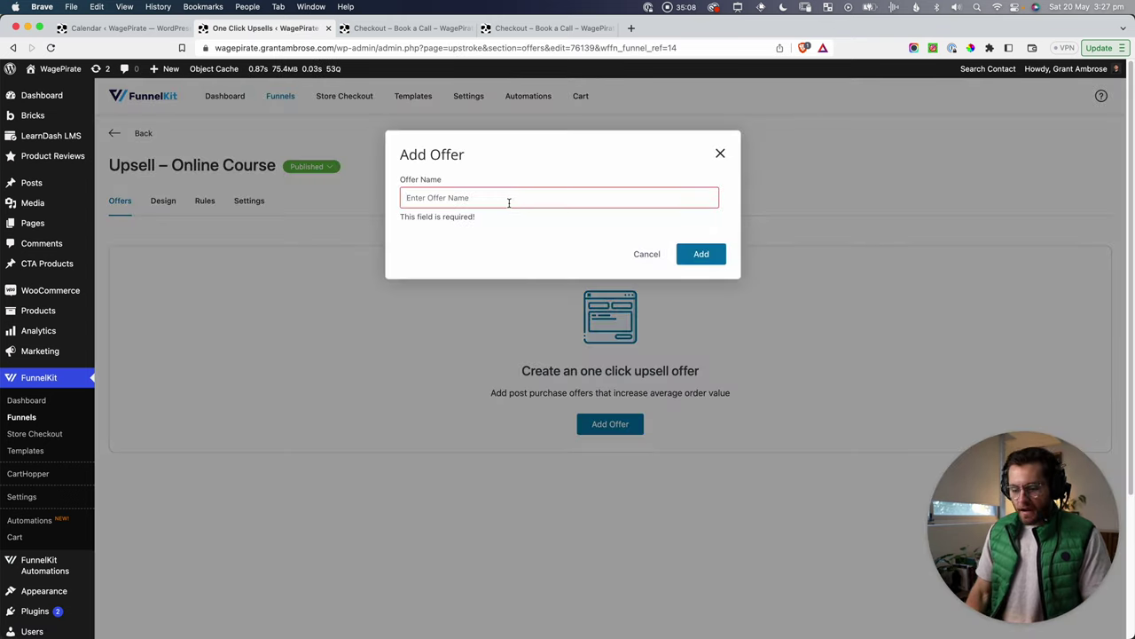
pyautogui.write('B')
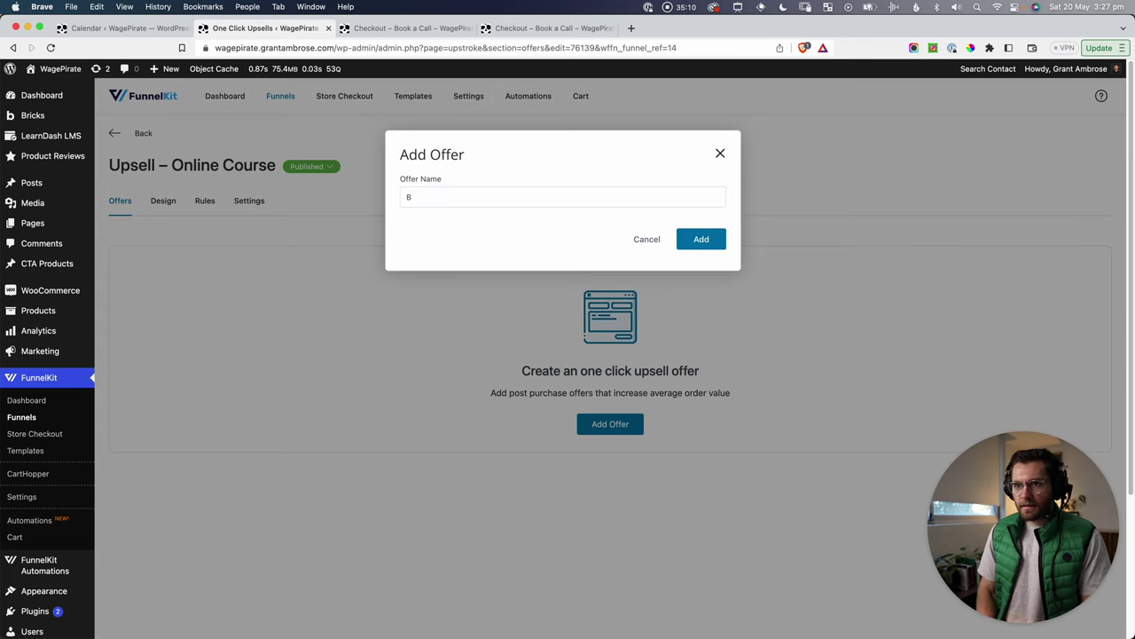
pyautogui.write('Rcricks Builder getting started course')
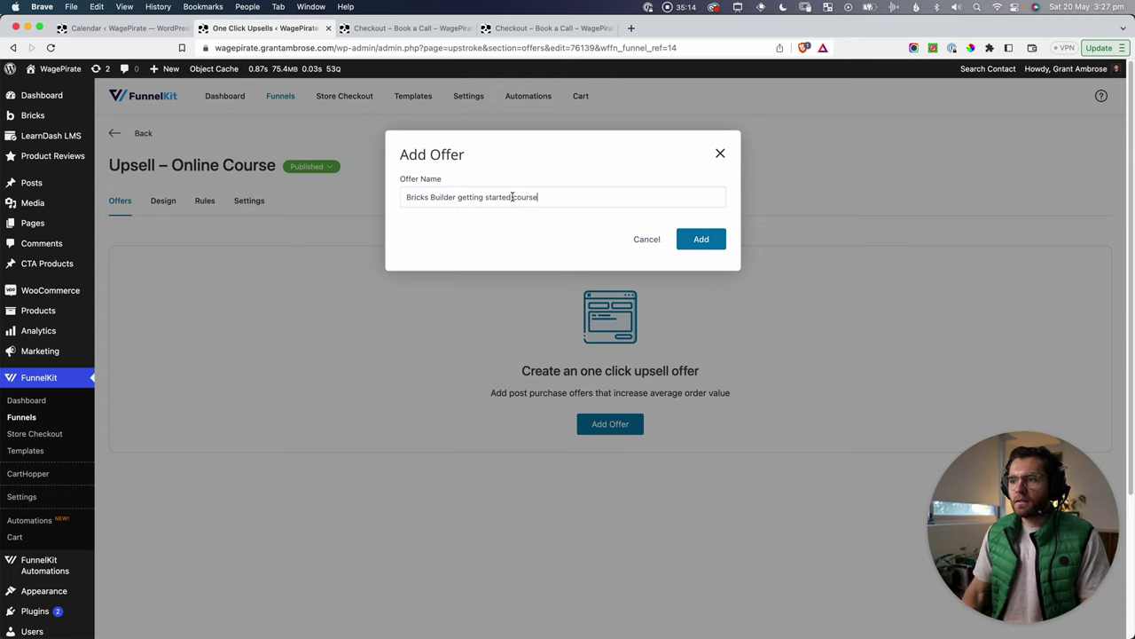
pyautogui.click(701, 240)
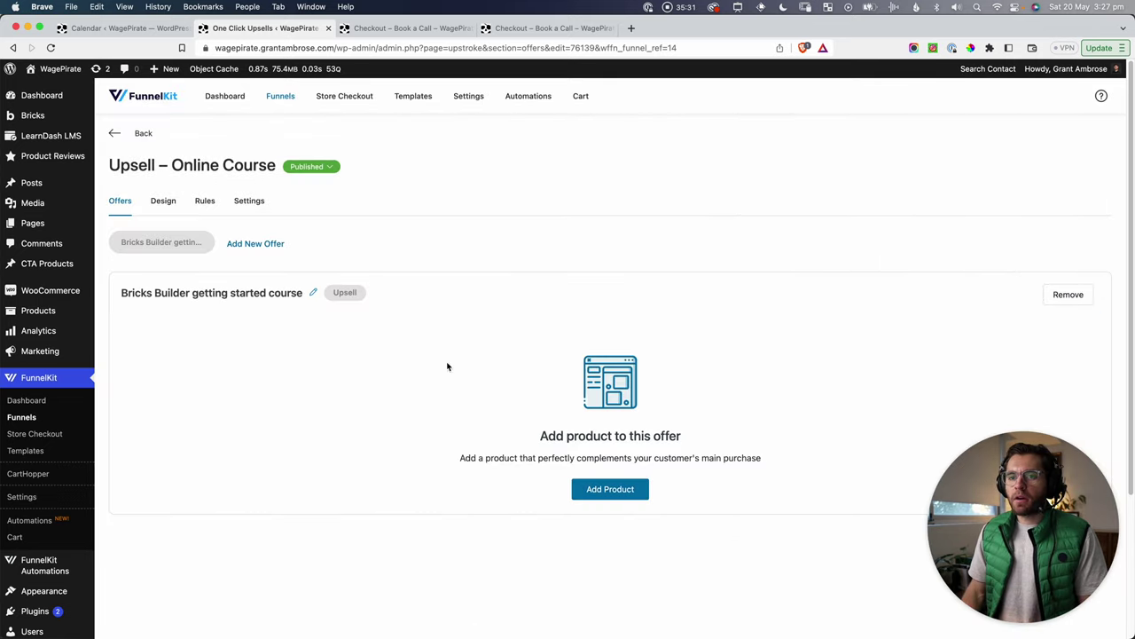
# Step: Find the product Getting Started with Bricks Builder by searching for "getting started" and add it to the new offer
pyautogui.click(588, 489)
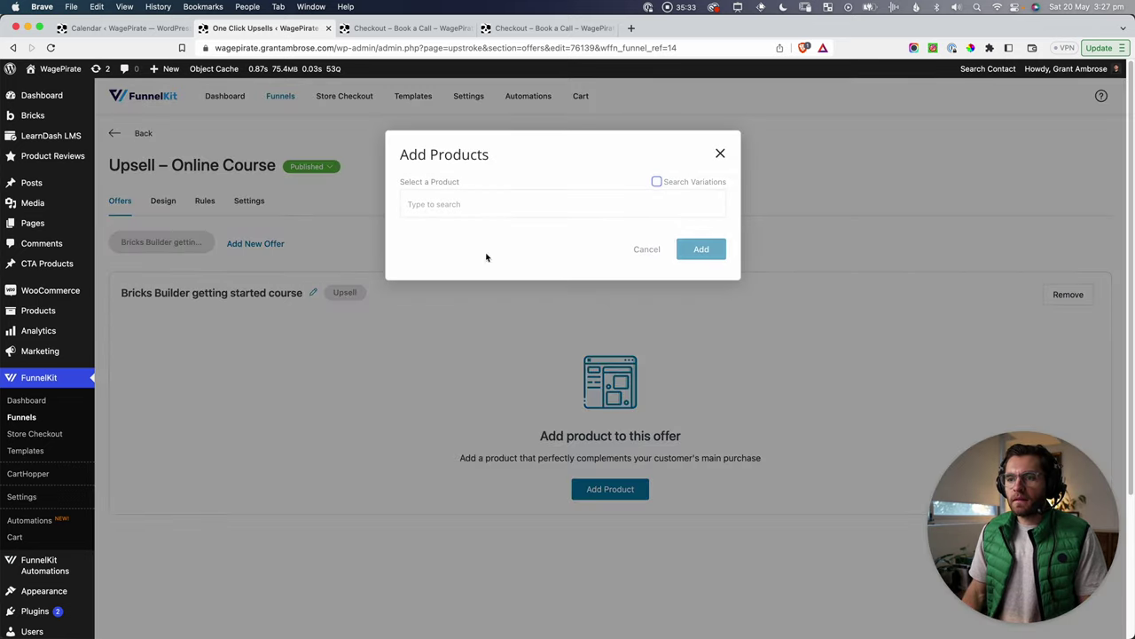
pyautogui.click(491, 208)
pyautogui.write('getting started')
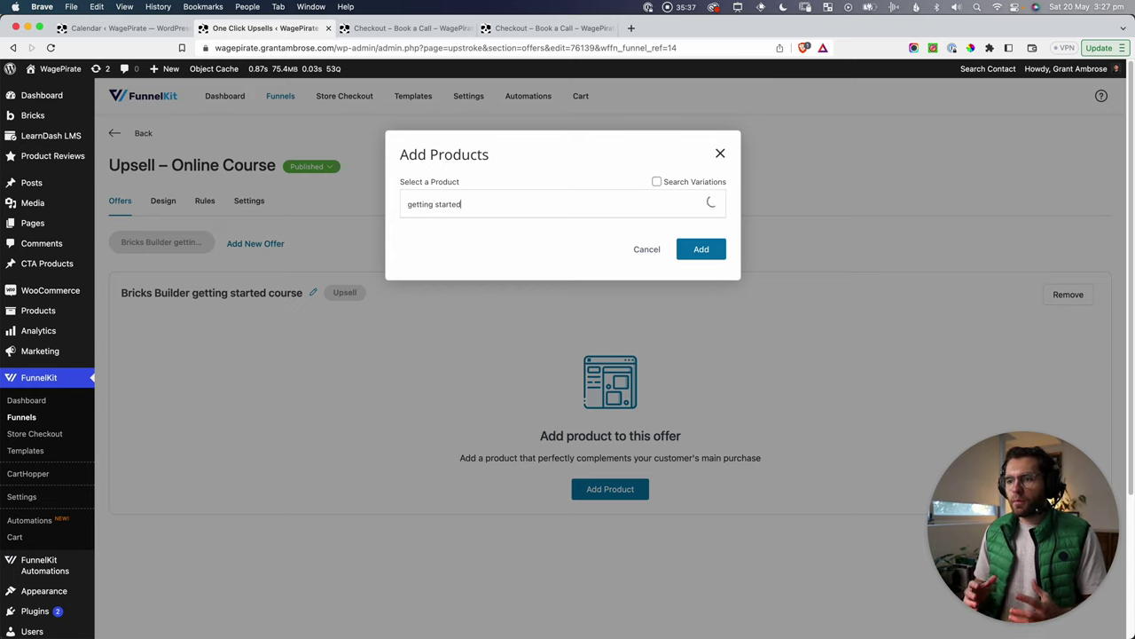
pyautogui.click(489, 227)
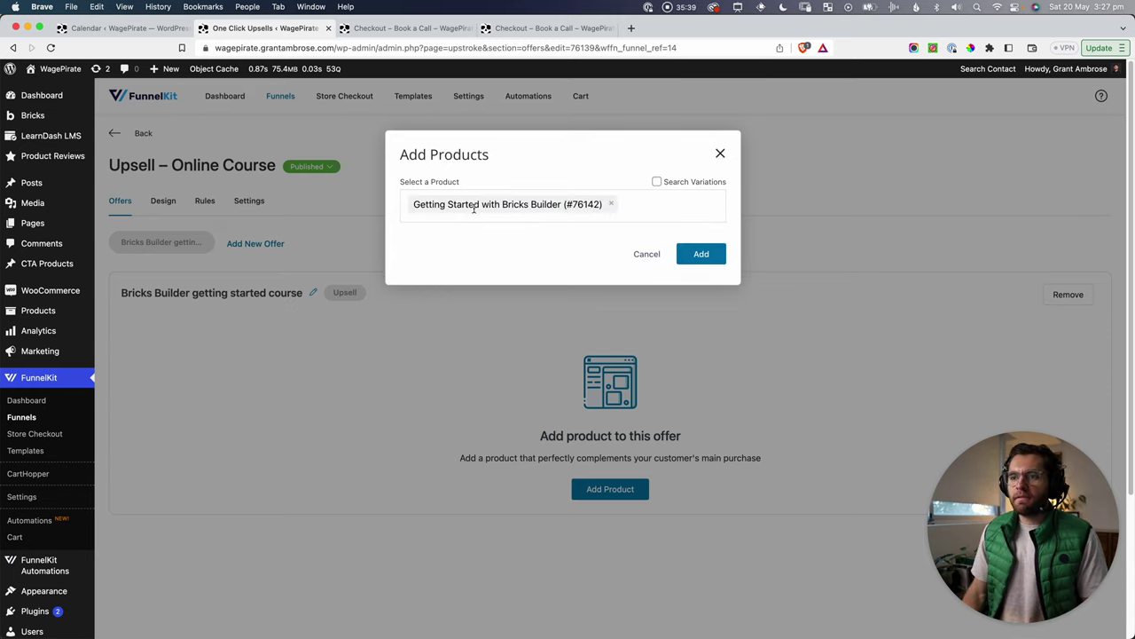
pyautogui.click(702, 254)
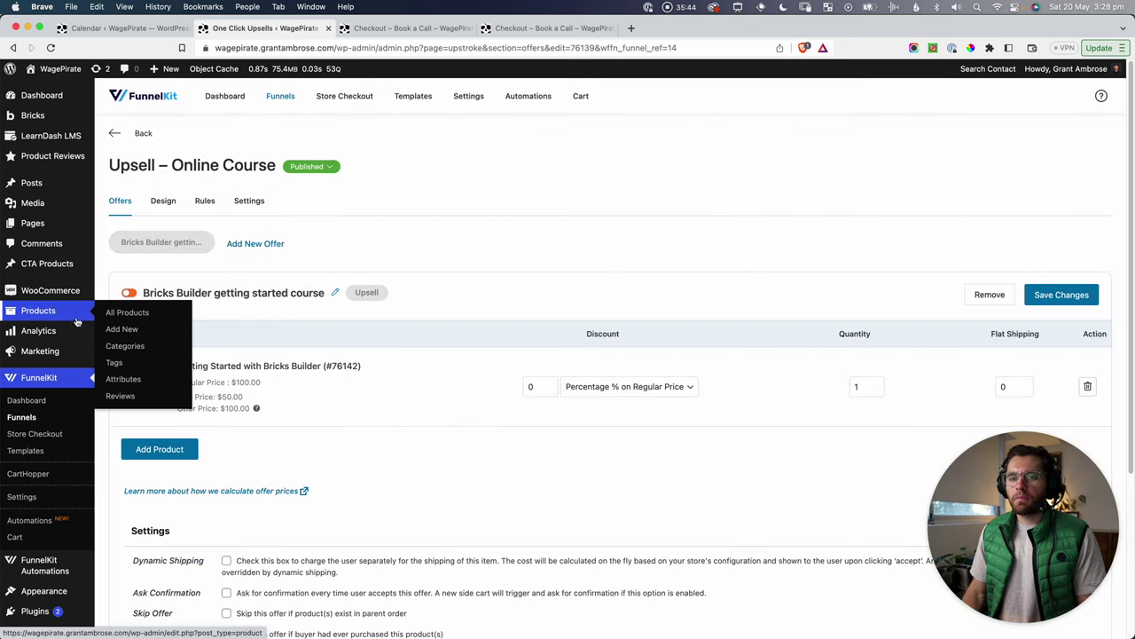
# Step: Check the course among all WooCommerce products in a separate tab, then close that tab
pyautogui.keyDown('super'); pyautogui.click(129, 309); pyautogui.keyUp('super')
pyautogui.click(369, 28)
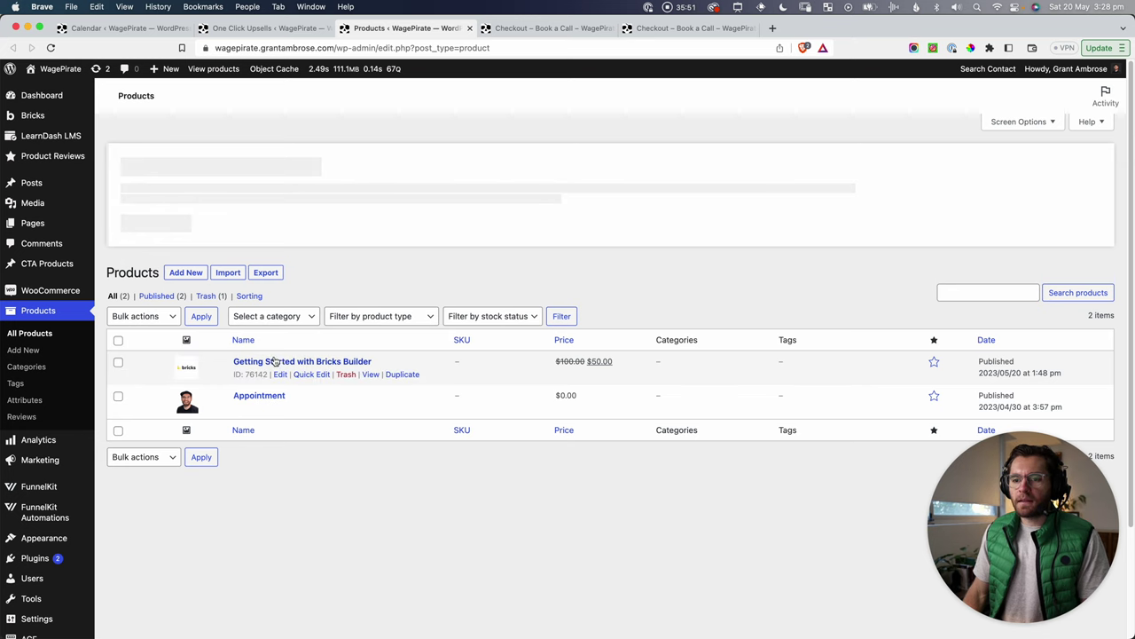
pyautogui.press('super+w')
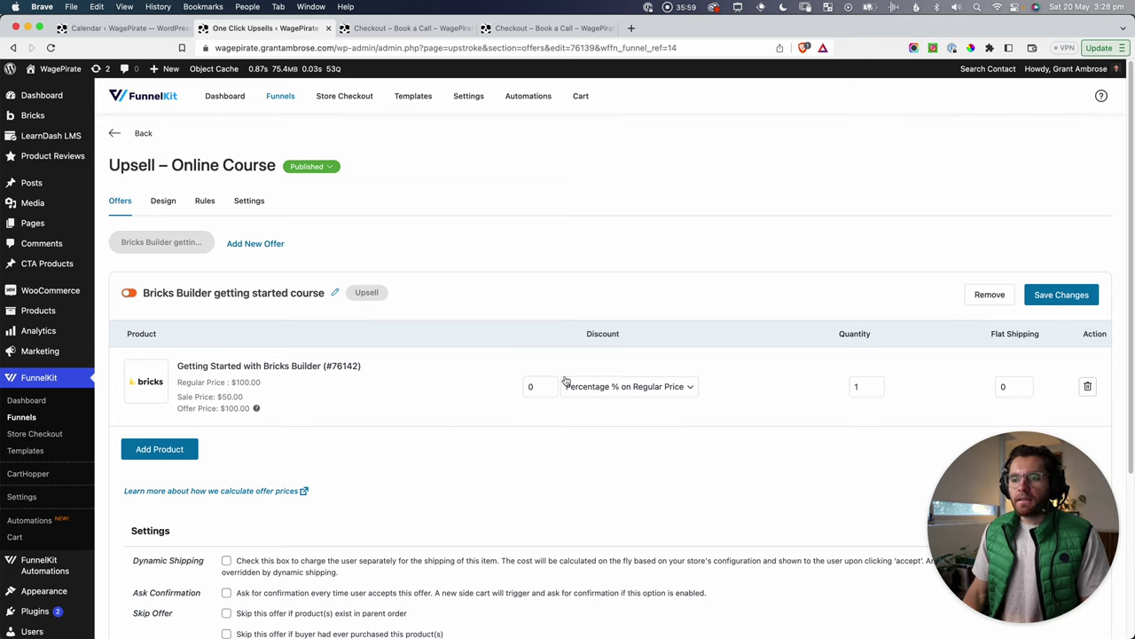
# Step: Set the offer product's discount to 15 percent on the regular price and mark out the sale price
pyautogui.scroll(-1, 691, 399)
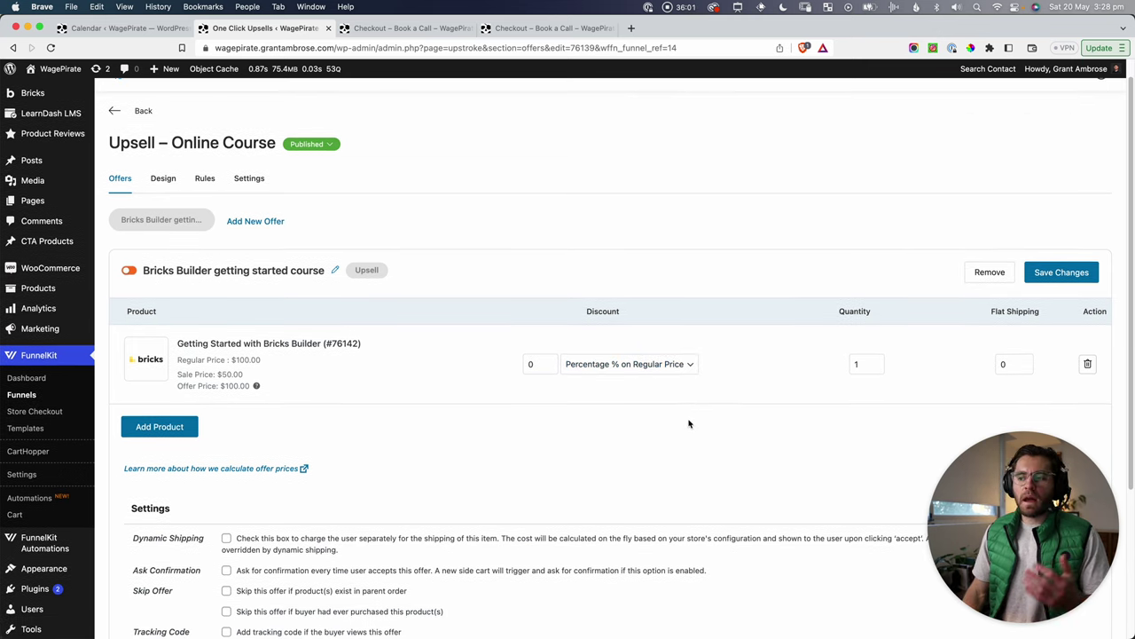
pyautogui.doubleClick(537, 363)
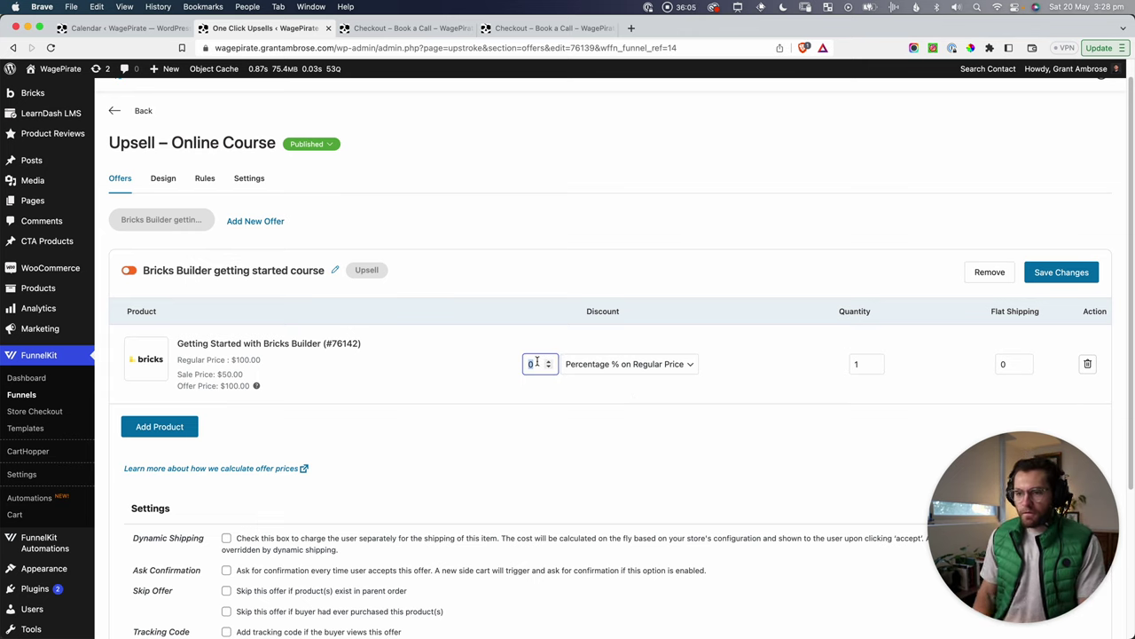
pyautogui.write('15')
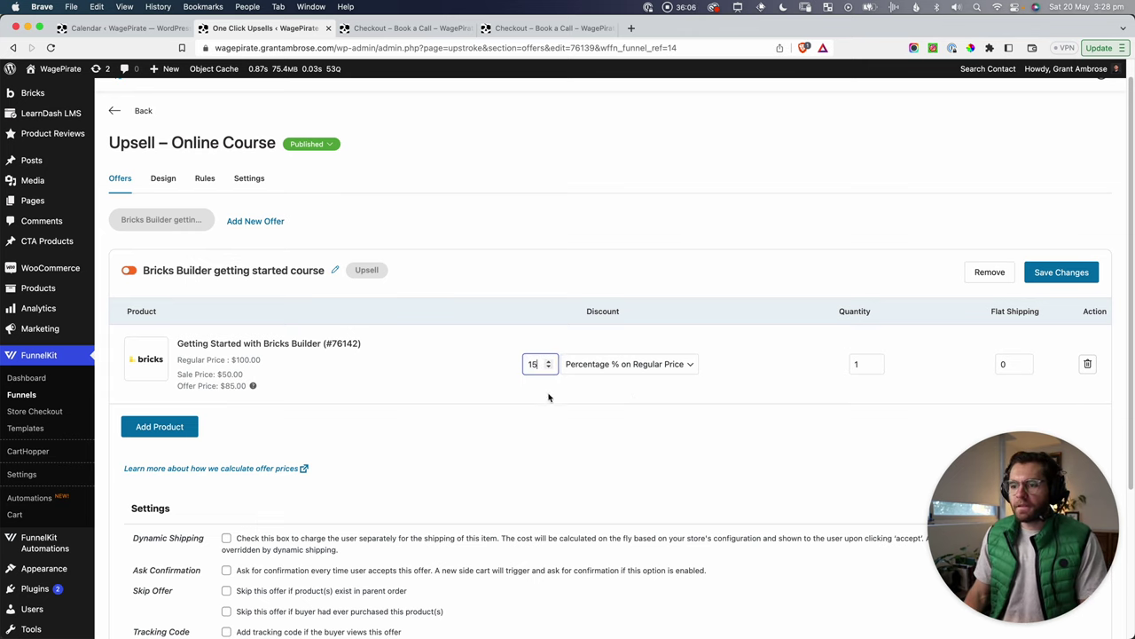
pyautogui.click(676, 443)
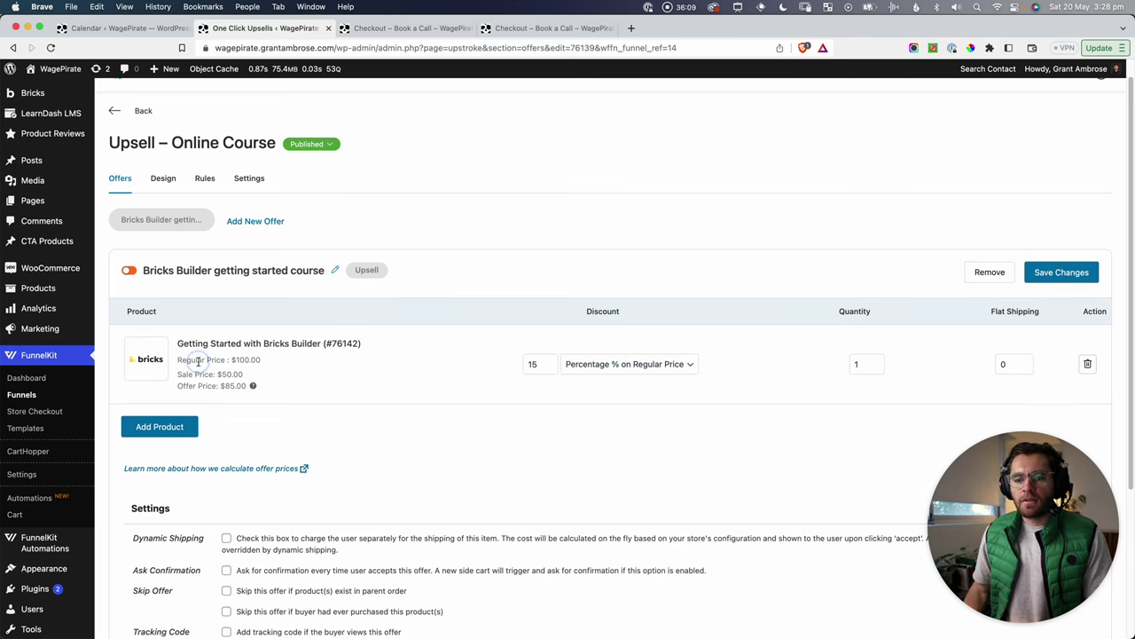
pyautogui.moveTo(197, 359)
pyautogui.mouseDown()
pyautogui.moveTo(267, 363)
pyautogui.moveTo(178, 387)
pyautogui.moveTo(233, 386)
pyautogui.moveTo(206, 373)
pyautogui.mouseUp()
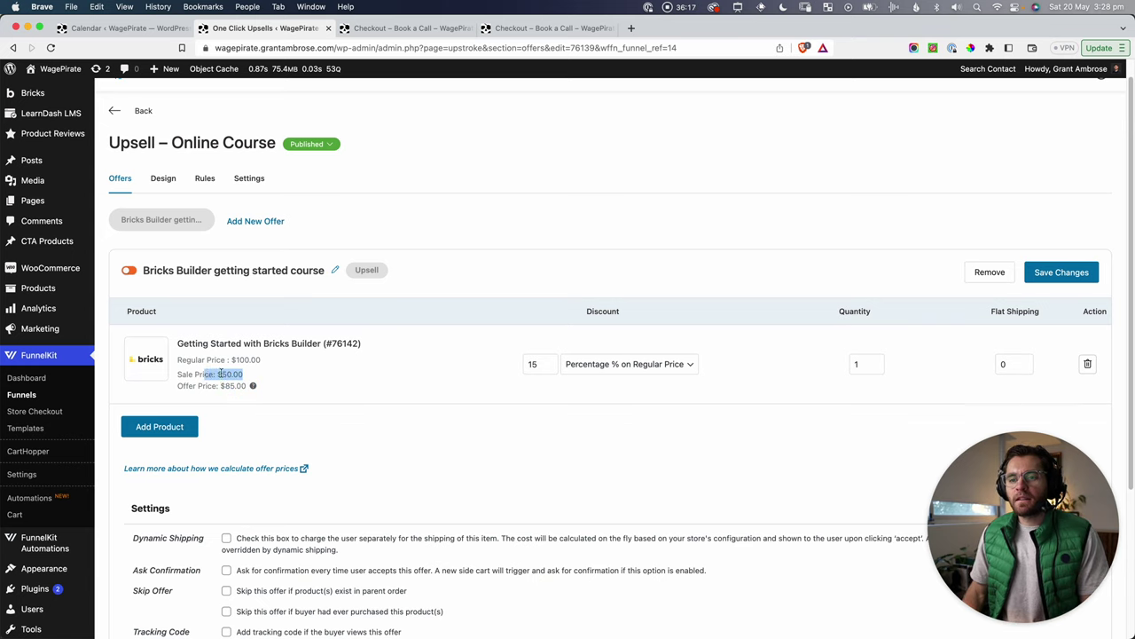
pyautogui.click(564, 459)
# Step: Set the offer product's discount to 10 and base it on Percentage % on Sale Price
pyautogui.doubleClick(537, 365)
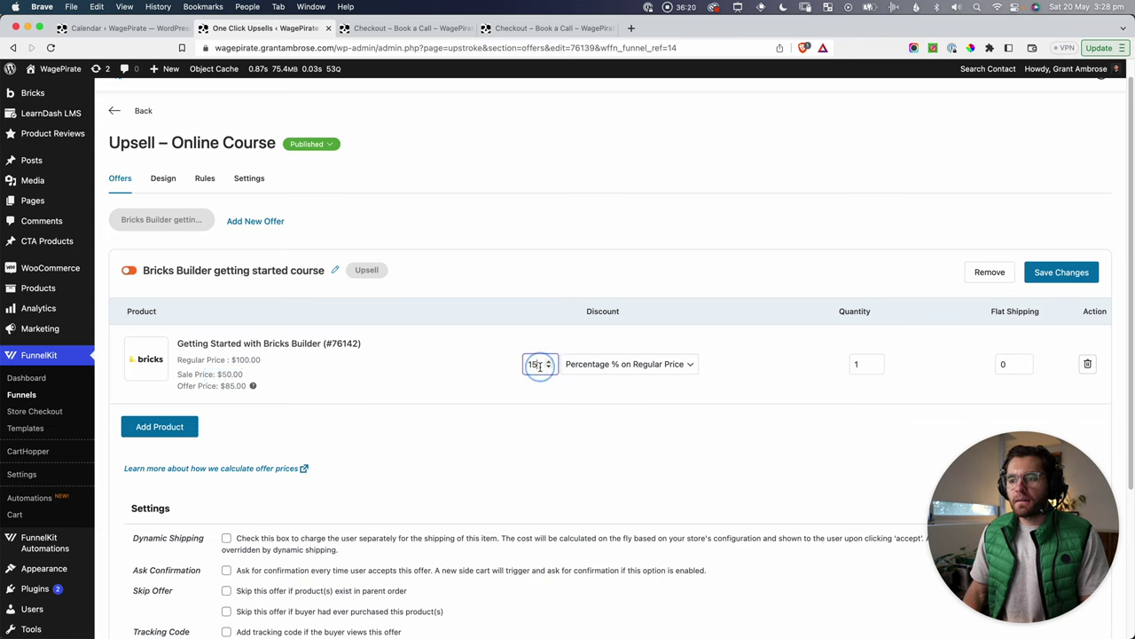
pyautogui.write('5')
pyautogui.press('BackSpace')
pyautogui.write('10')
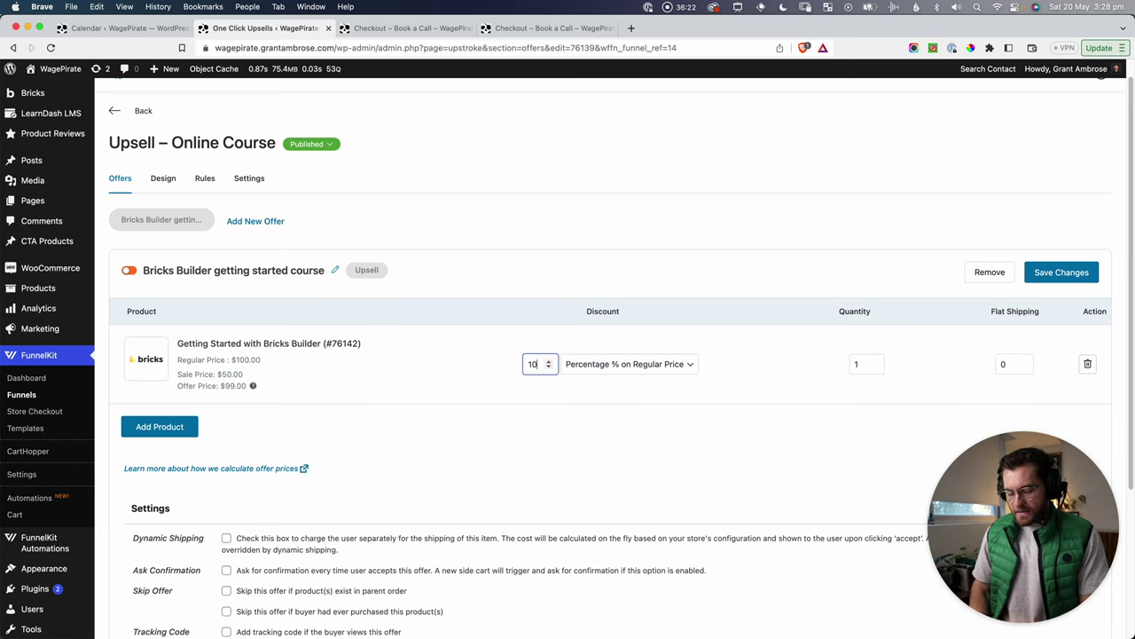
pyautogui.click(646, 361)
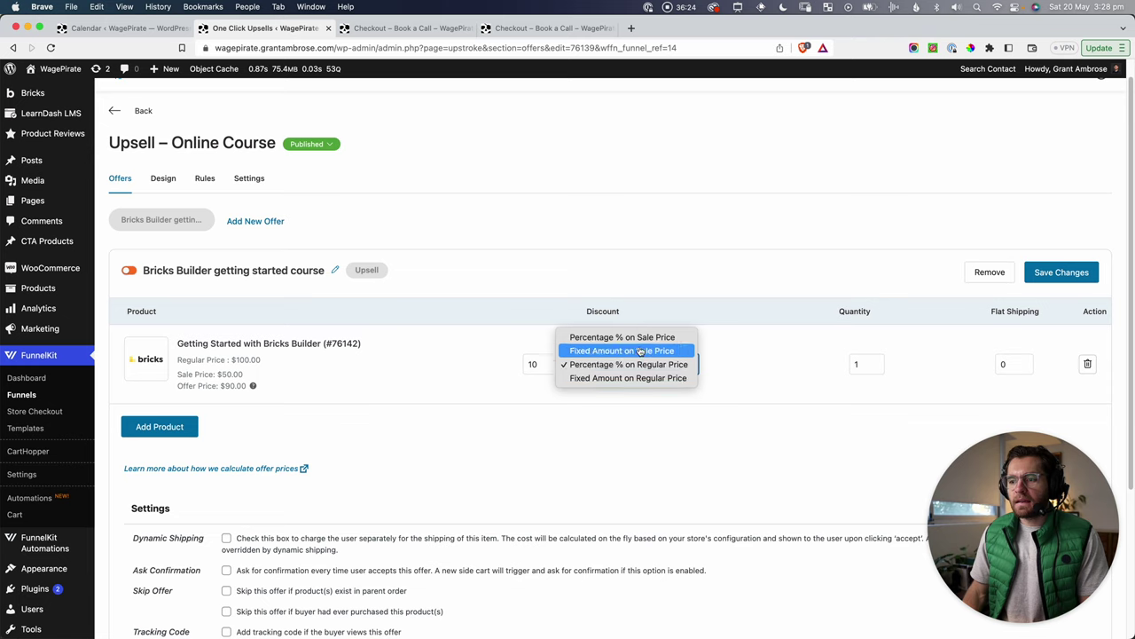
pyautogui.click(637, 338)
# Step: Mark out the regular price and the sale price of the offer's course product
pyautogui.doubleClick(266, 360)
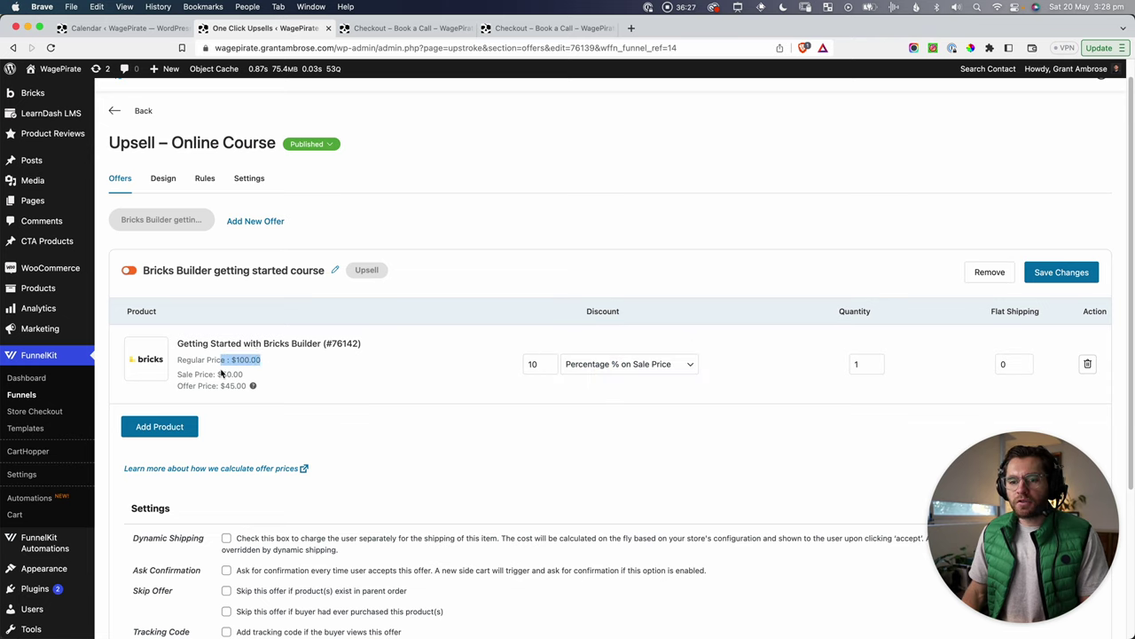
pyautogui.click(213, 371)
pyautogui.moveTo(213, 370); pyautogui.dragTo(248, 375)
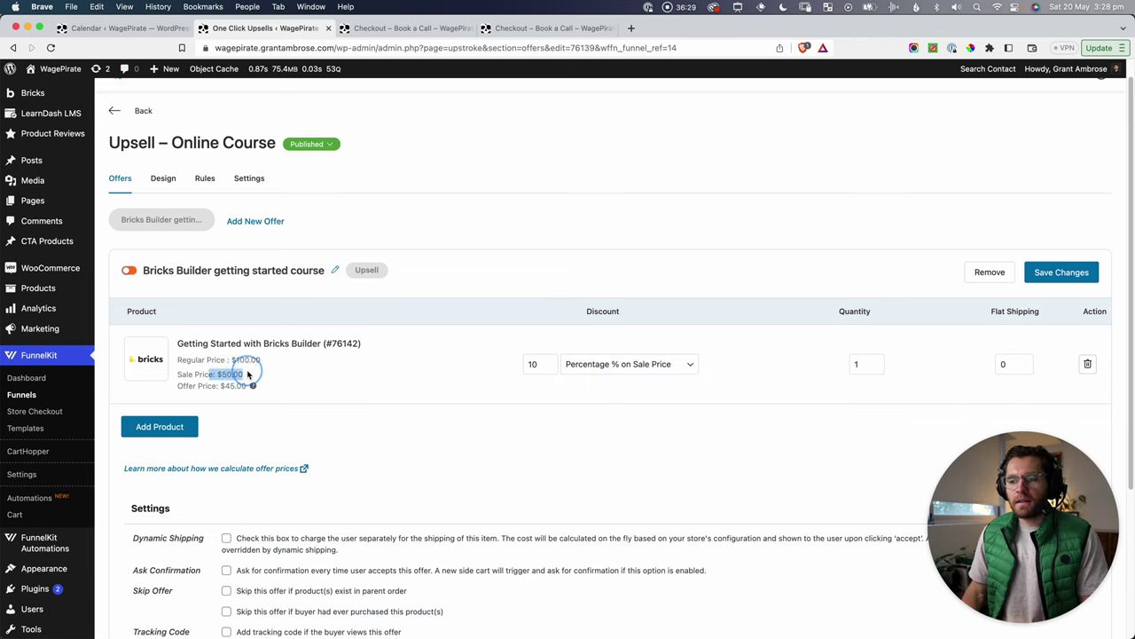
# Step: Mark out the offer price of the Getting Started with Bricks Builder product and look over the offer's settings
pyautogui.scroll(-5, 249, 375)
pyautogui.click(290, 259)
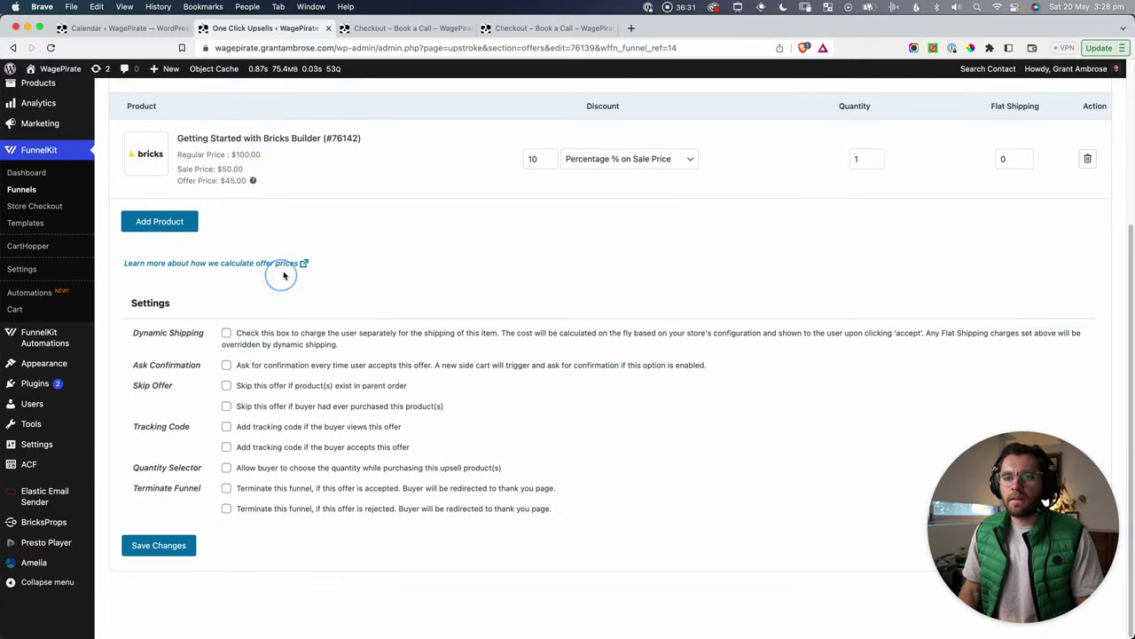
pyautogui.scroll(1, 273, 264)
pyautogui.moveTo(211, 207); pyautogui.dragTo(248, 208)
pyautogui.scroll(2, 316, 251)
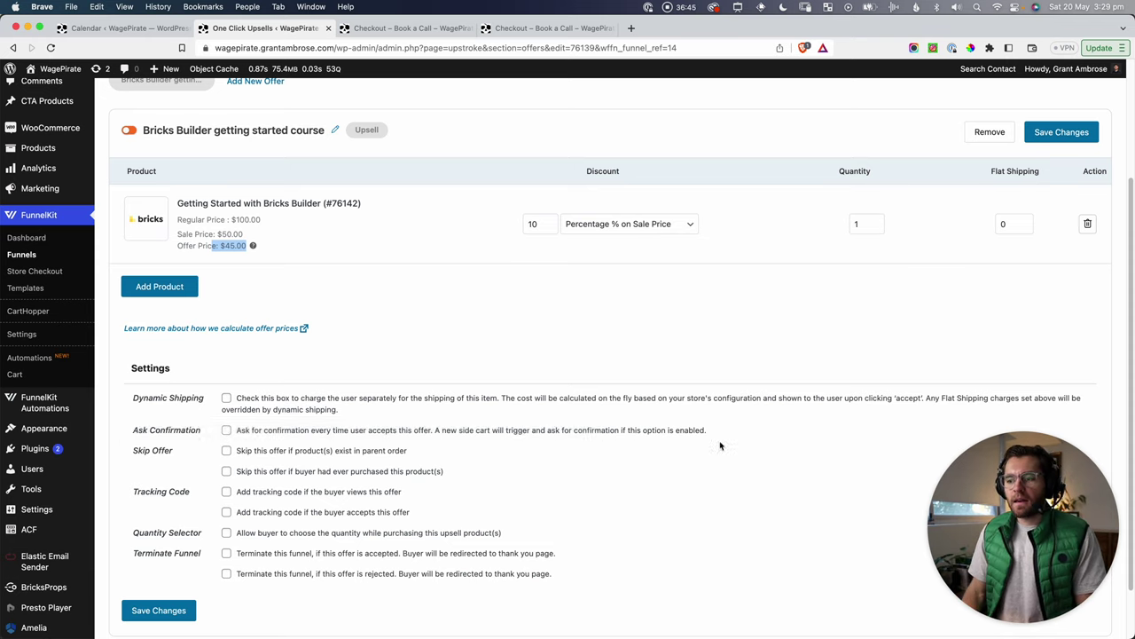
# Step: Enable Ask Confirmation for the Bricks Builder getting started course offer, save the changes and activate the offer
pyautogui.click(227, 431)
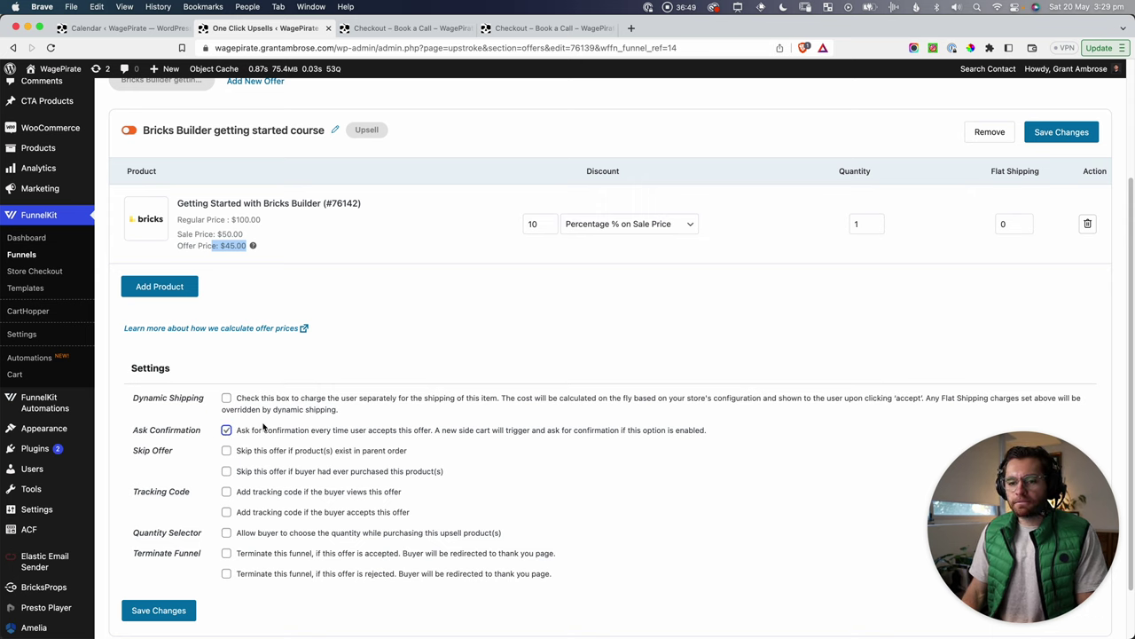
pyautogui.click(159, 610)
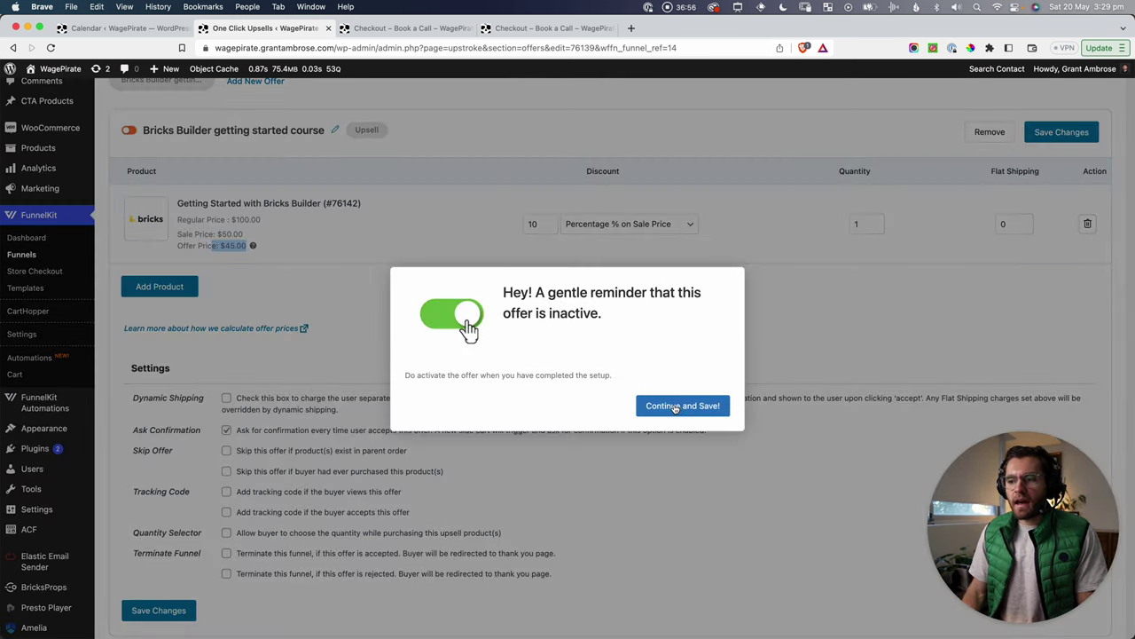
pyautogui.click(660, 405)
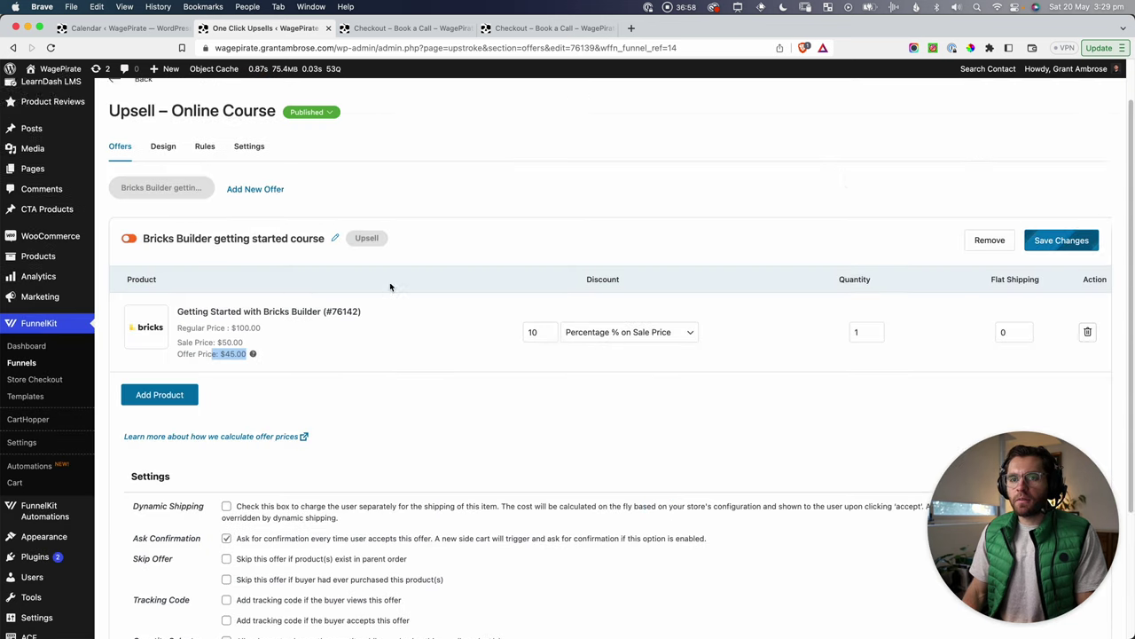
pyautogui.click(129, 294)
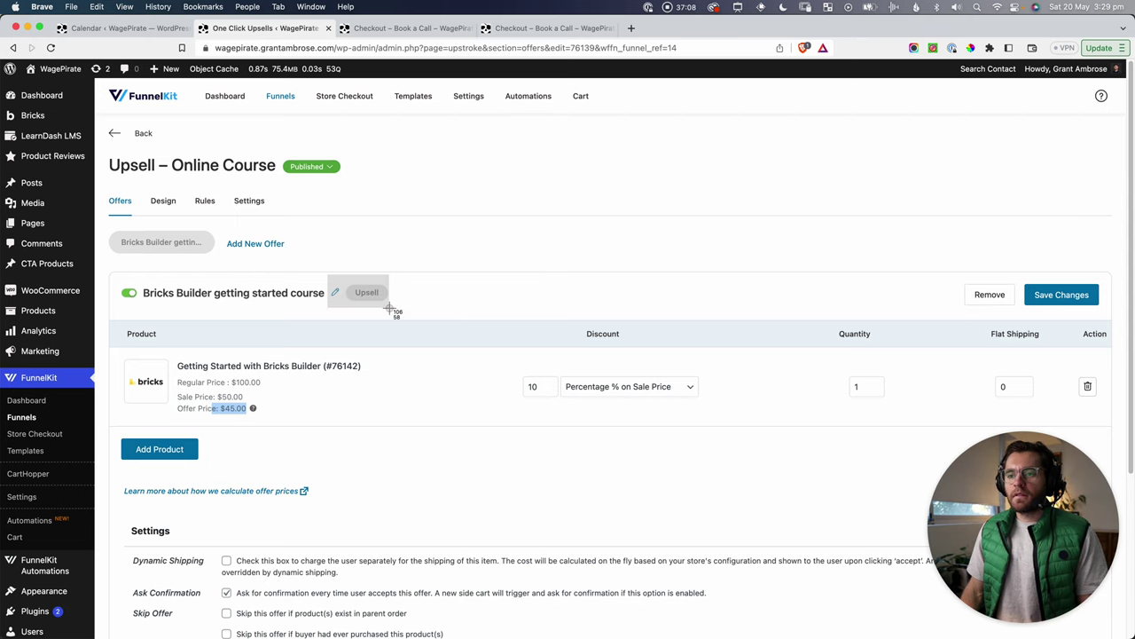
# Step: Return to the Book a Call funnel's steps, reopen Upsell – Online Course and mark out its offer
pyautogui.click(114, 135)
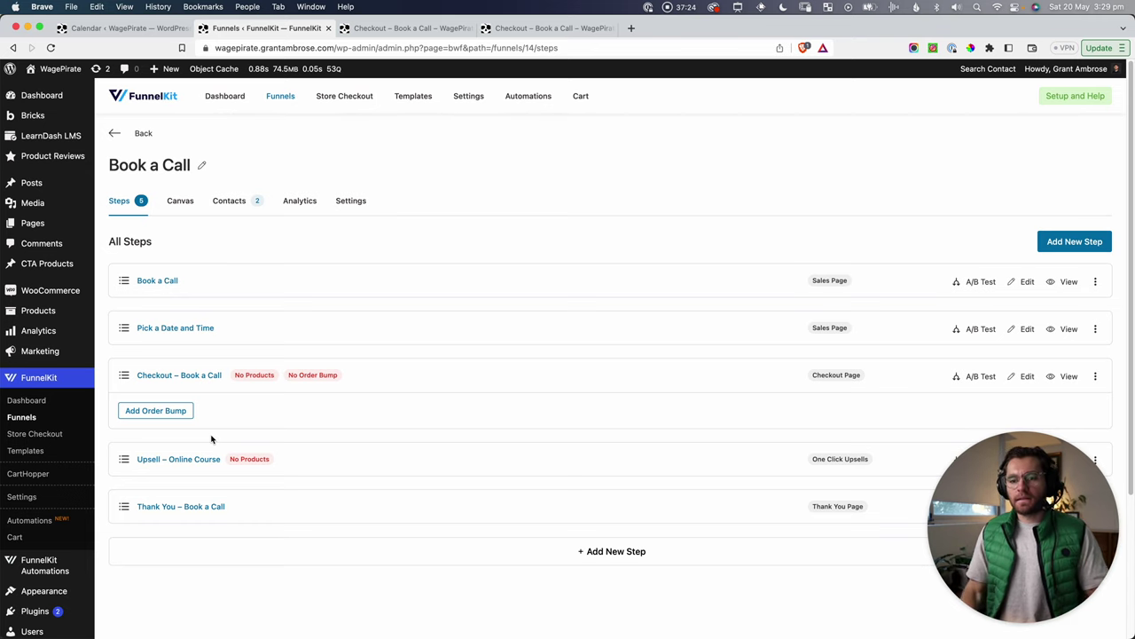
pyautogui.click(197, 464)
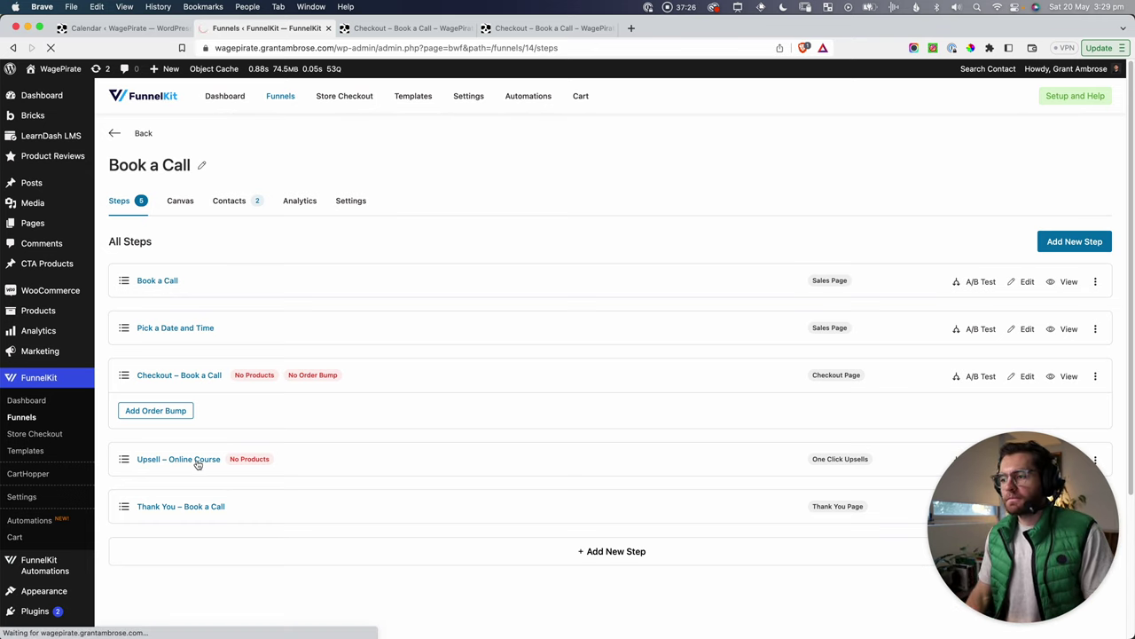
pyautogui.press('super+shift+4')
pyautogui.moveTo(109, 214); pyautogui.dragTo(414, 477)
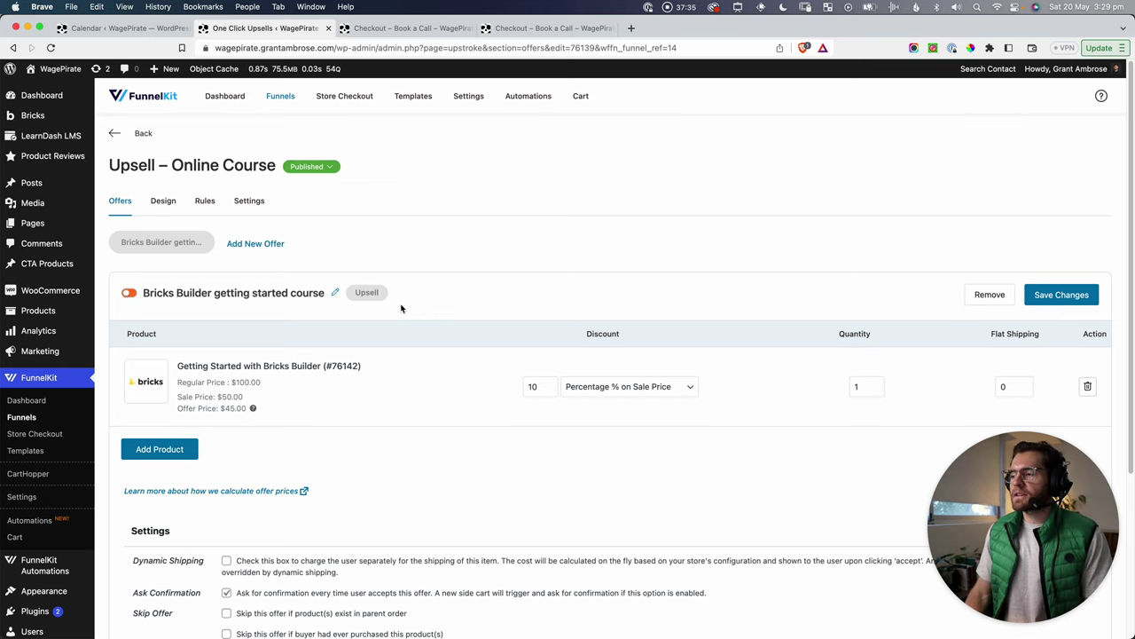
# Step: Add a new offer named "Course for cheaper" of type Downsell to the upsell
pyautogui.click(257, 243)
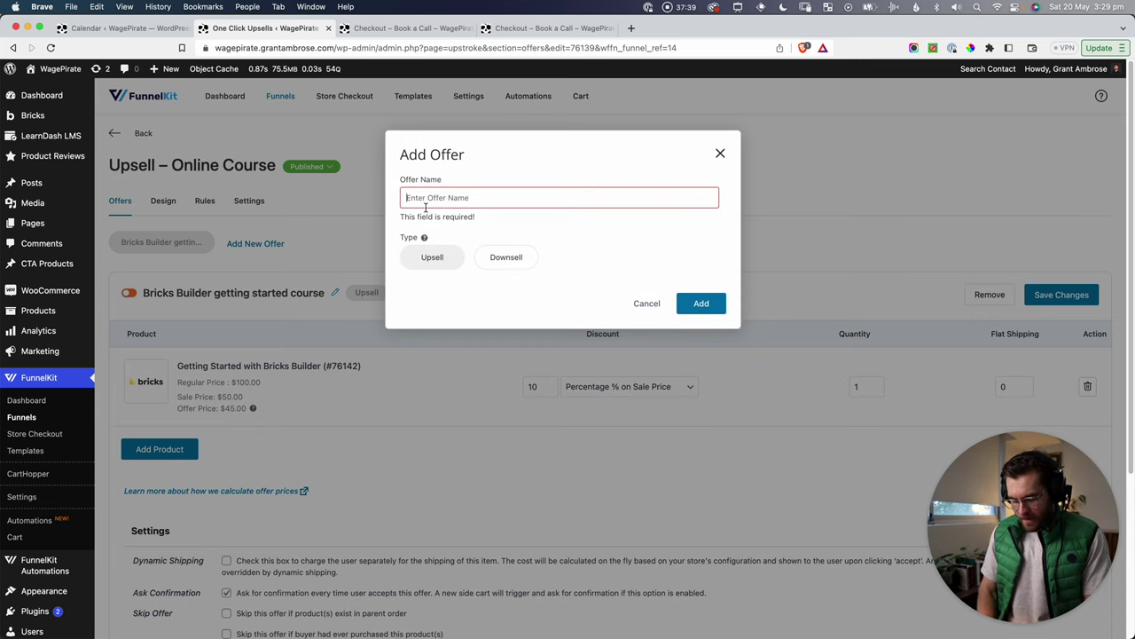
pyautogui.write('Course for cheaper')
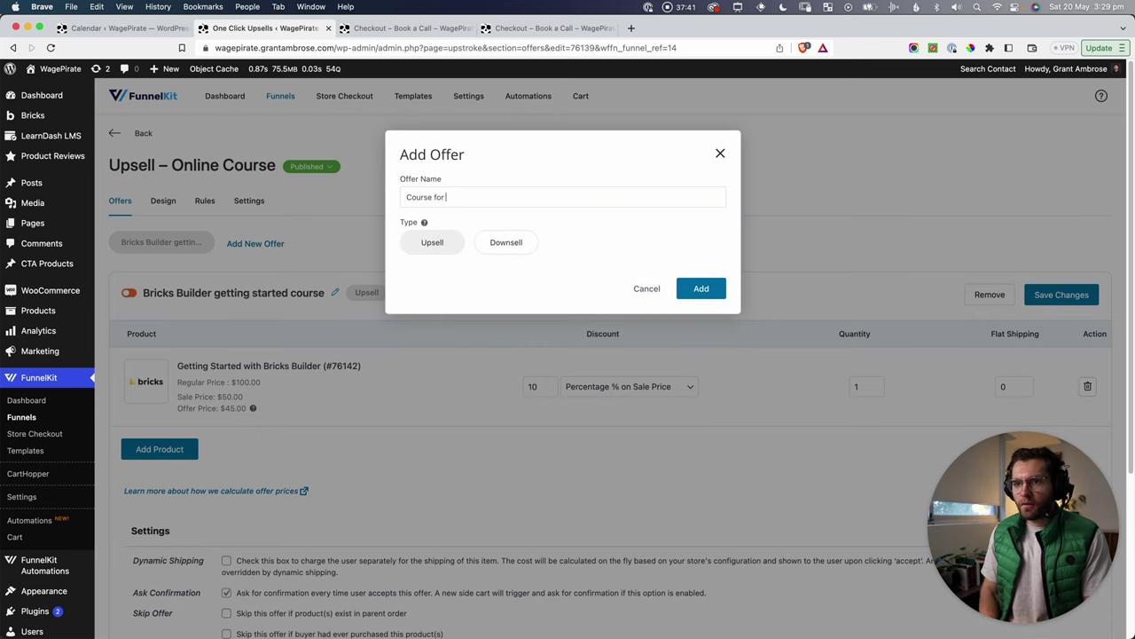
pyautogui.click(511, 243)
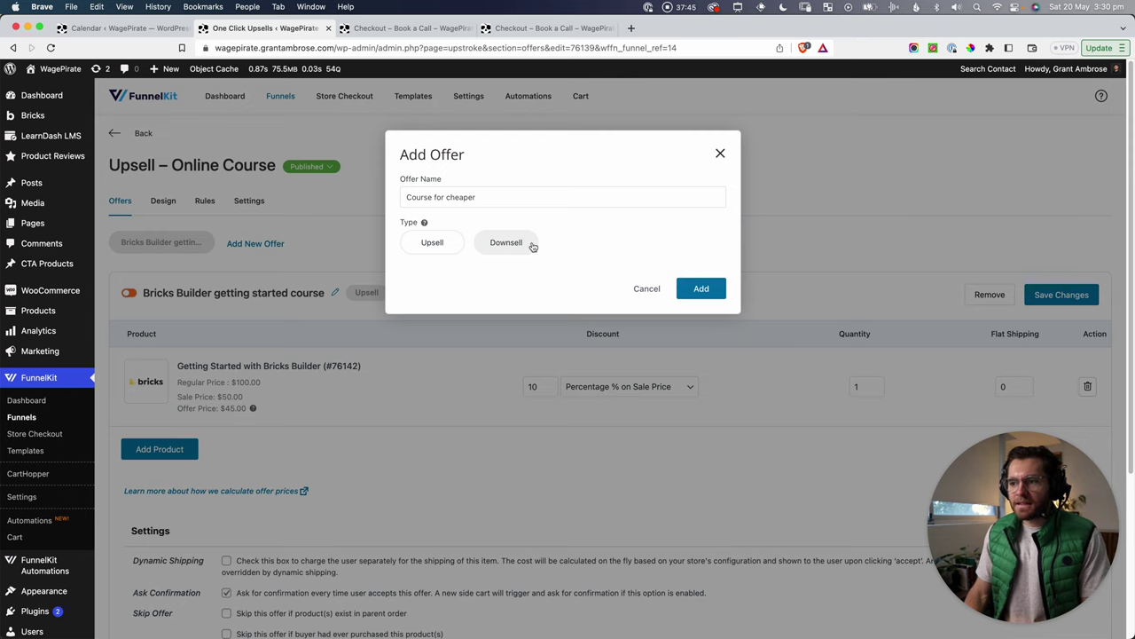
pyautogui.click(701, 289)
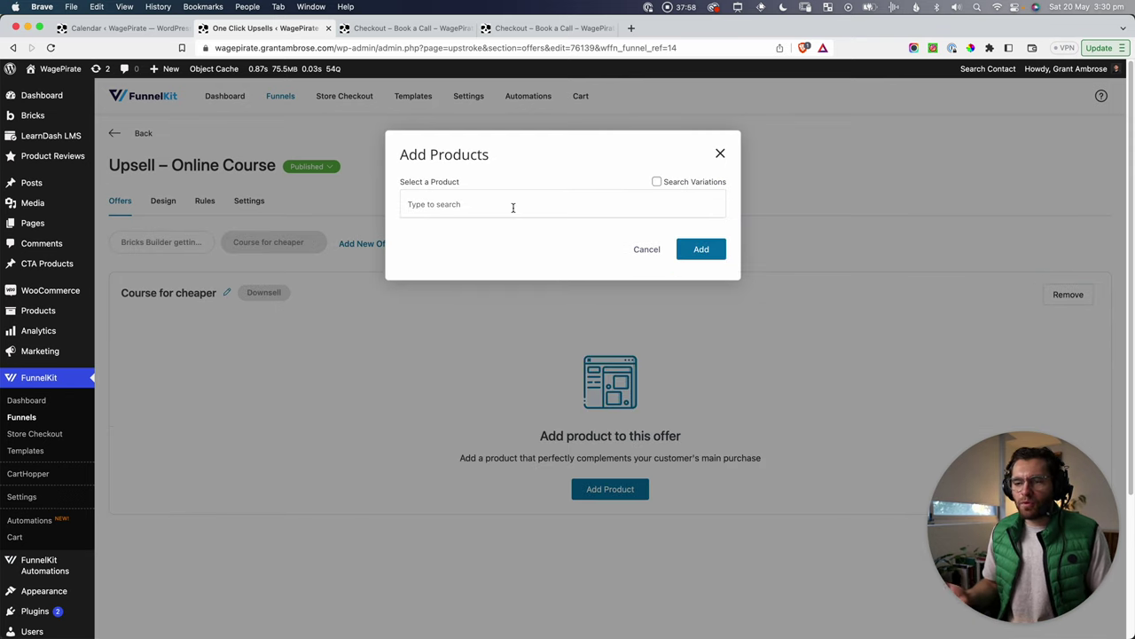
# Step: Search for "getting" and add the Getting Started with Bricks Builder product to the Course for cheaper offer
pyautogui.write('gett')
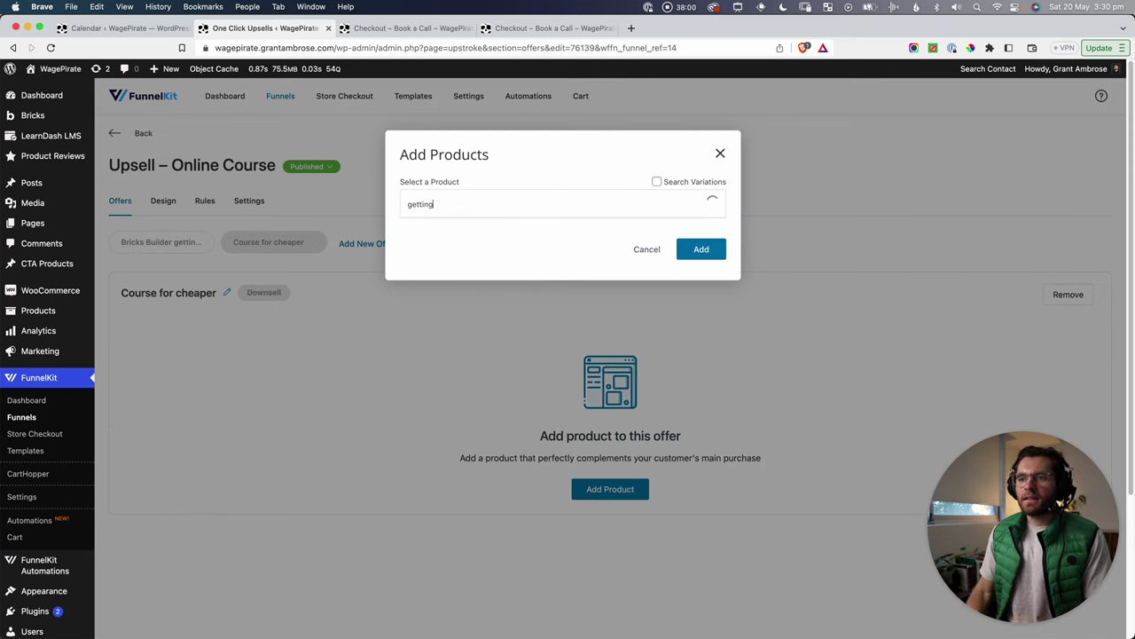
pyautogui.write('ing')
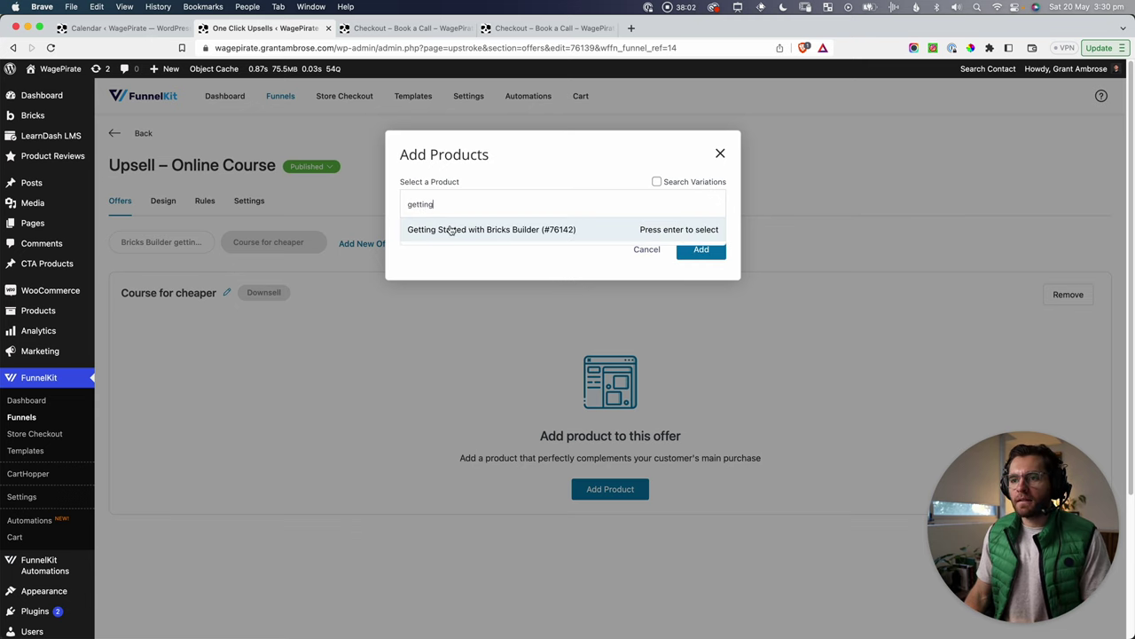
pyautogui.click(451, 229)
pyautogui.click(701, 254)
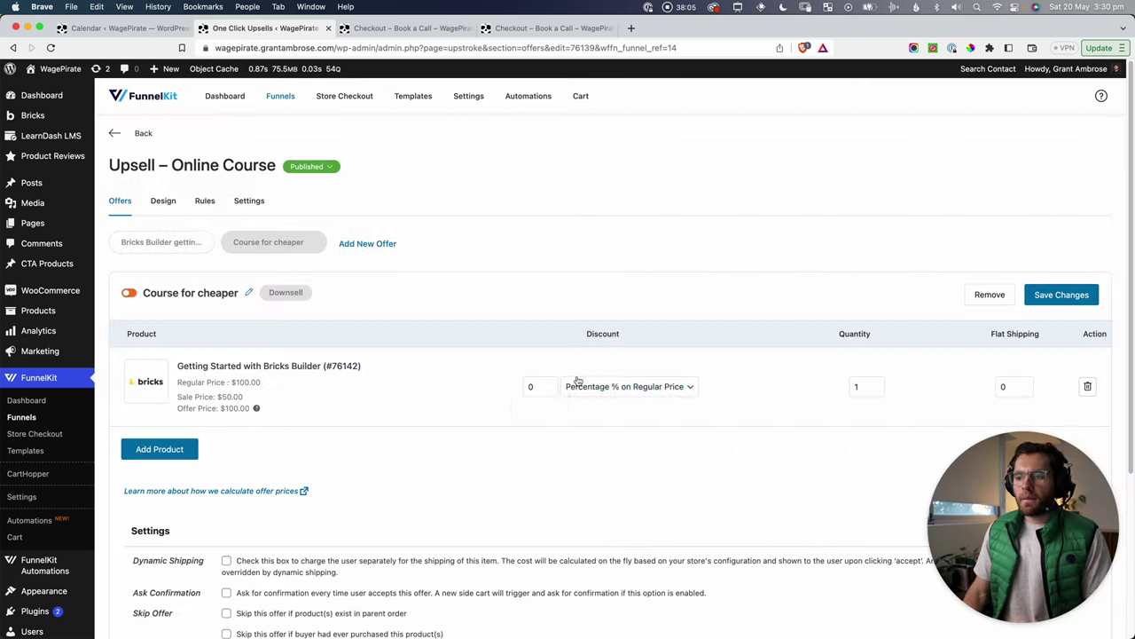
# Step: Set the downsell product's discount to 50 and base it on Percentage % on Sale Price
pyautogui.click(582, 390)
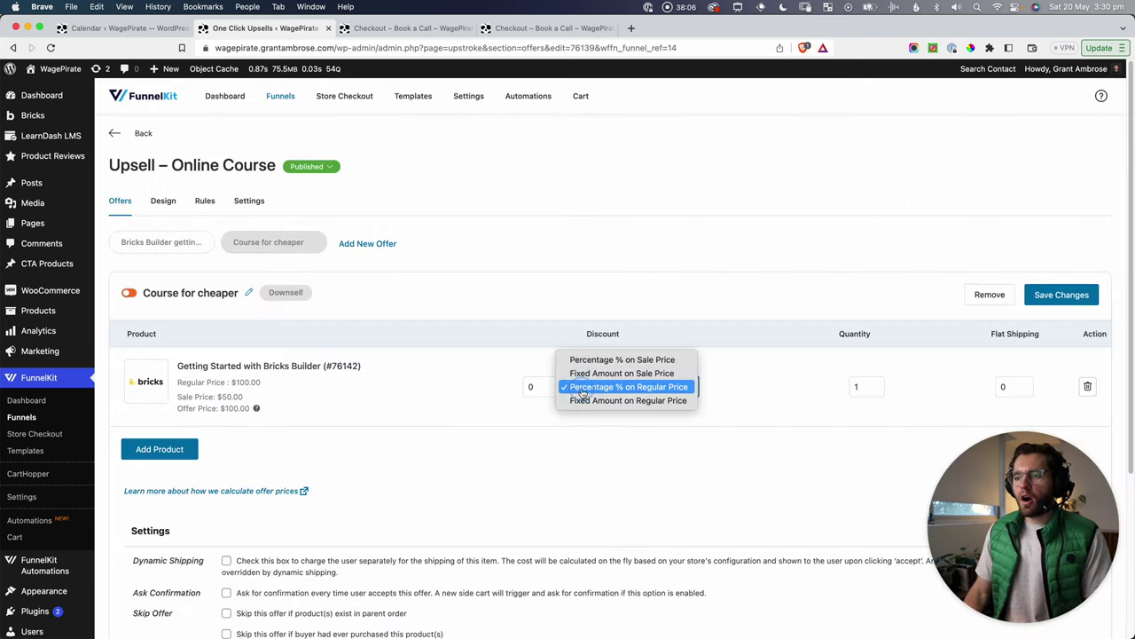
pyautogui.click(623, 359)
pyautogui.click(529, 388)
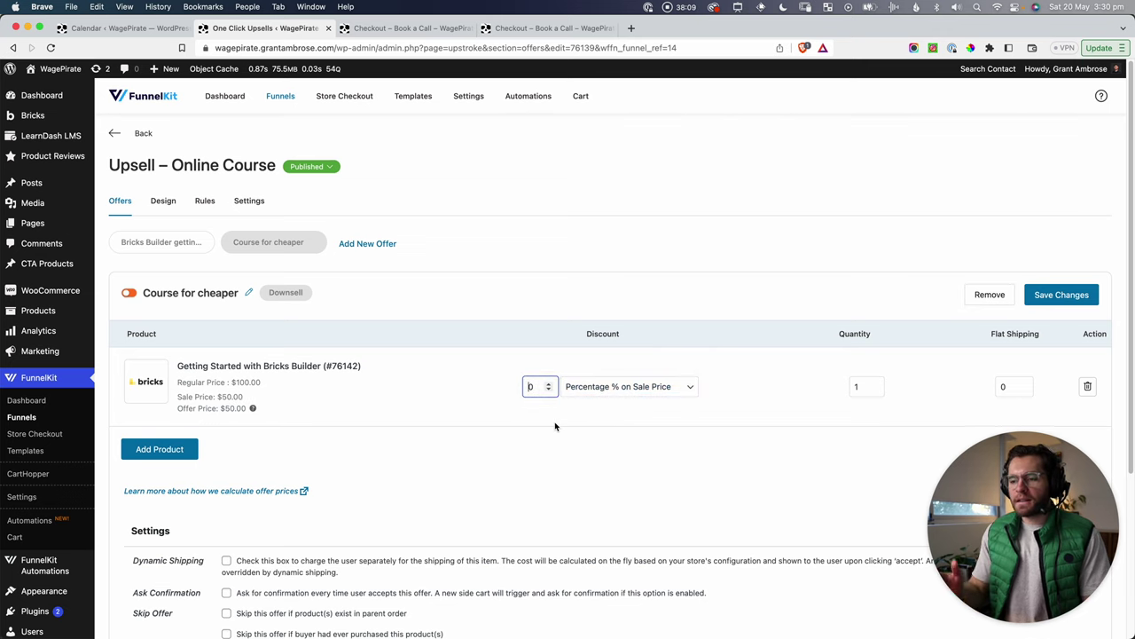
pyautogui.write('5')
pyautogui.click(533, 456)
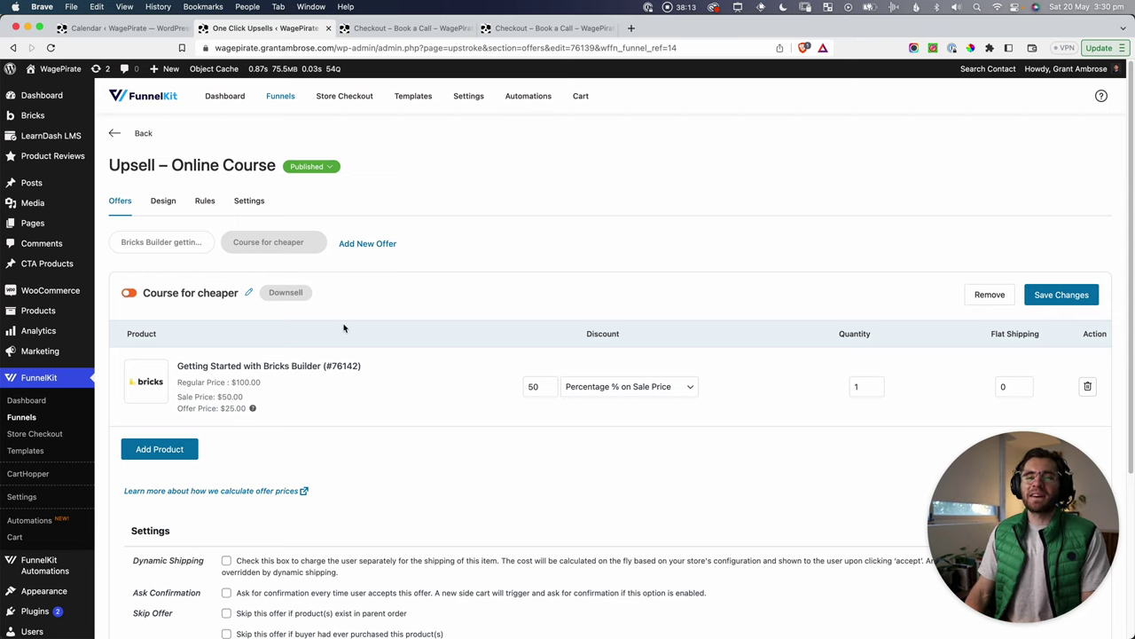
# Step: Review the Course for cheaper downsell, marking out its offer price and the Ask Confirmation setting
pyautogui.moveTo(252, 408)
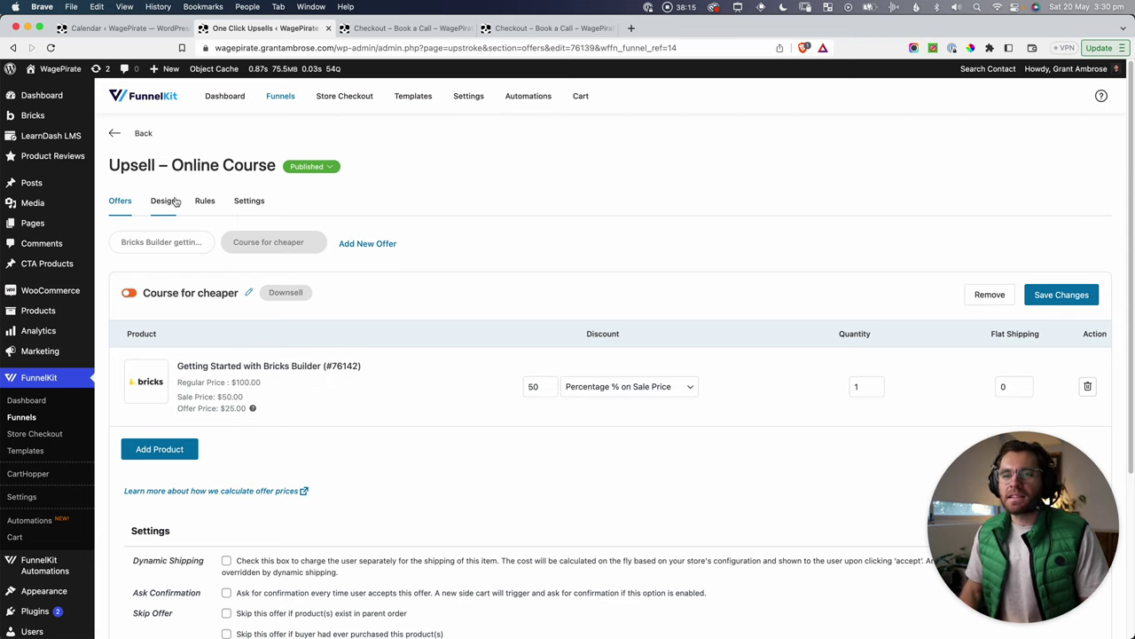
pyautogui.press('super+shift+4')
pyautogui.moveTo(109, 142); pyautogui.dragTo(709, 481)
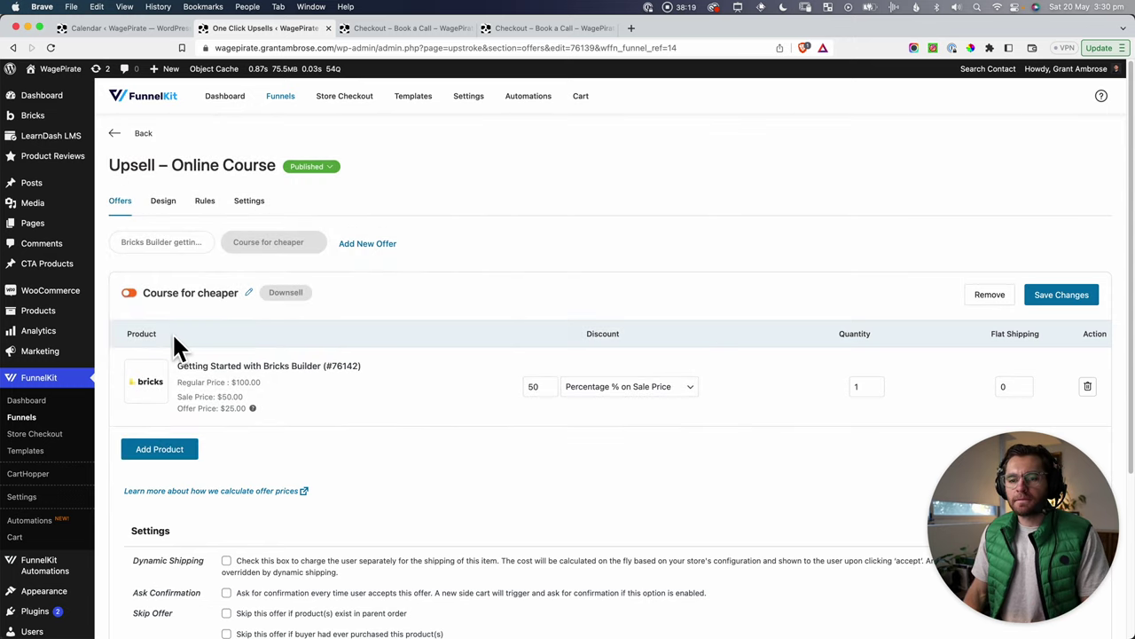
pyautogui.moveTo(233, 382); pyautogui.dragTo(240, 406)
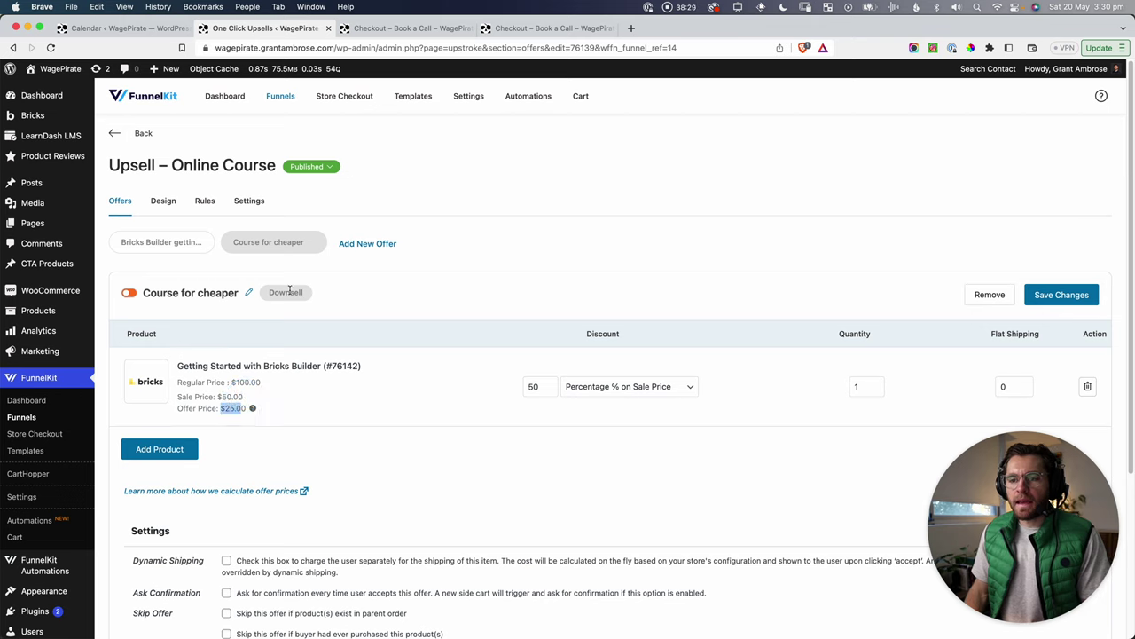
pyautogui.scroll(-5, 203, 386)
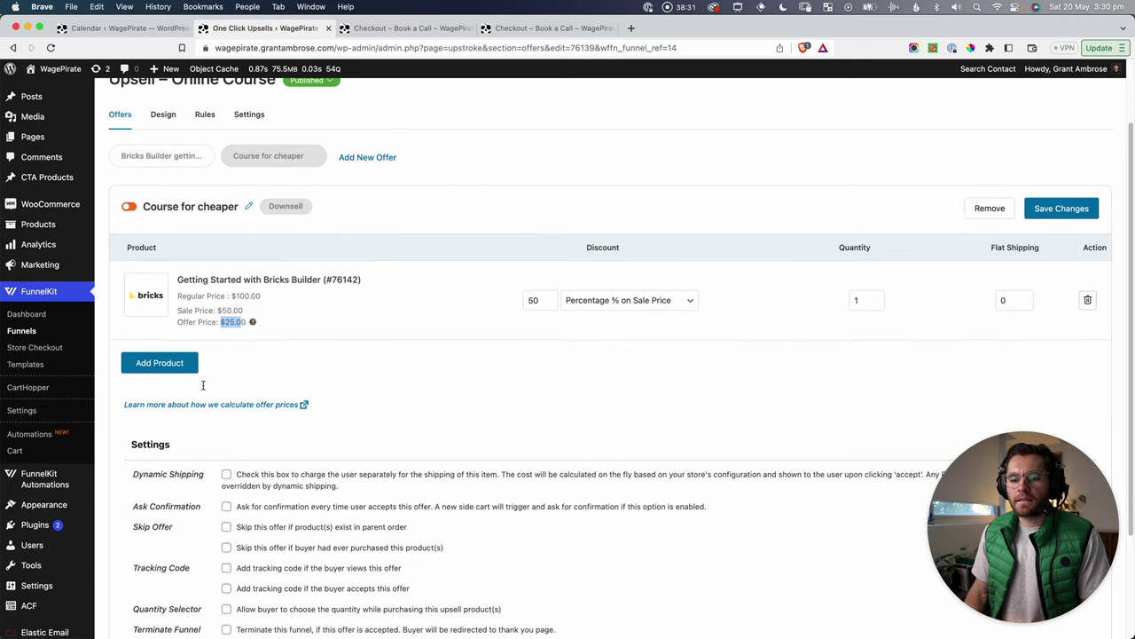
pyautogui.press('super+shift+4')
pyautogui.moveTo(126, 356); pyautogui.dragTo(717, 389)
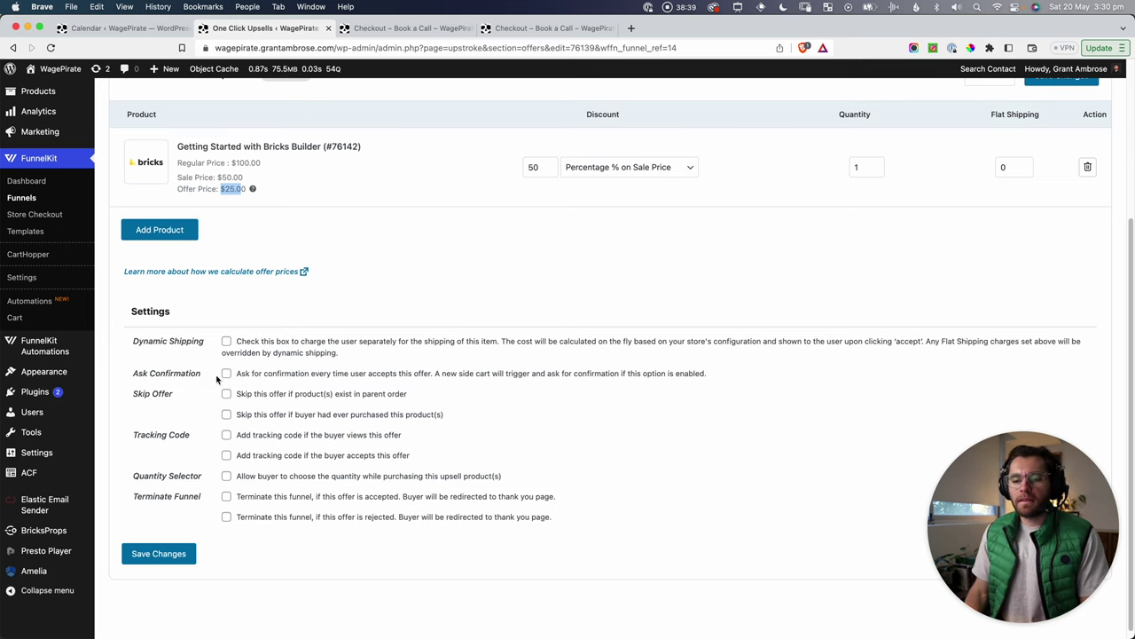
pyautogui.scroll(5, 294, 497)
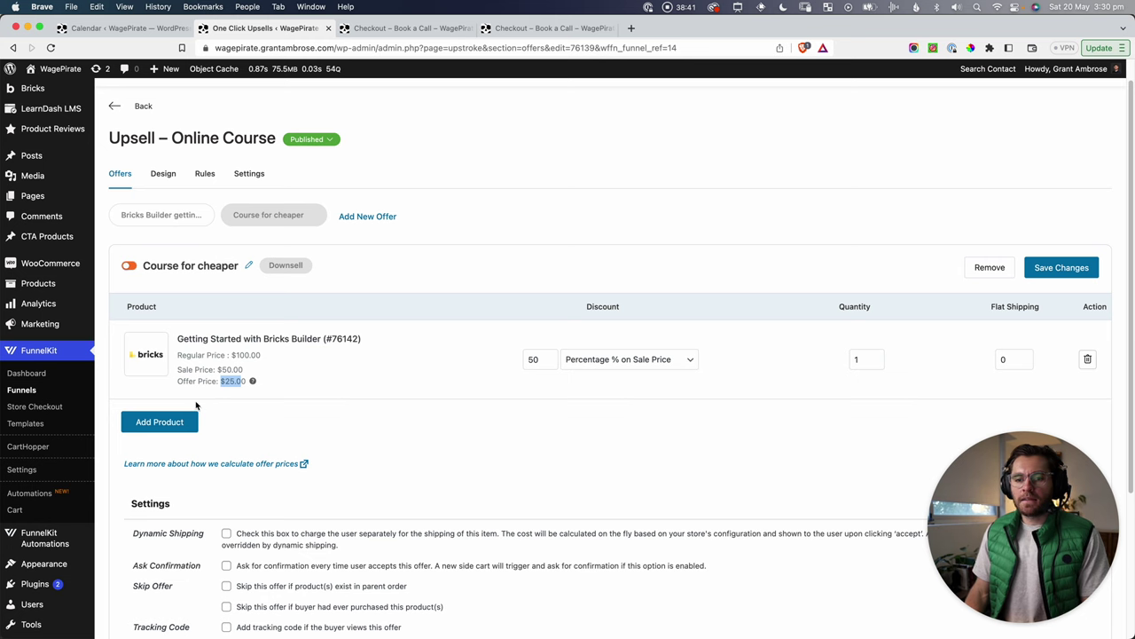
# Step: Save the Course for cheaper downsell and activate the offer
pyautogui.scroll(-5, 159, 444)
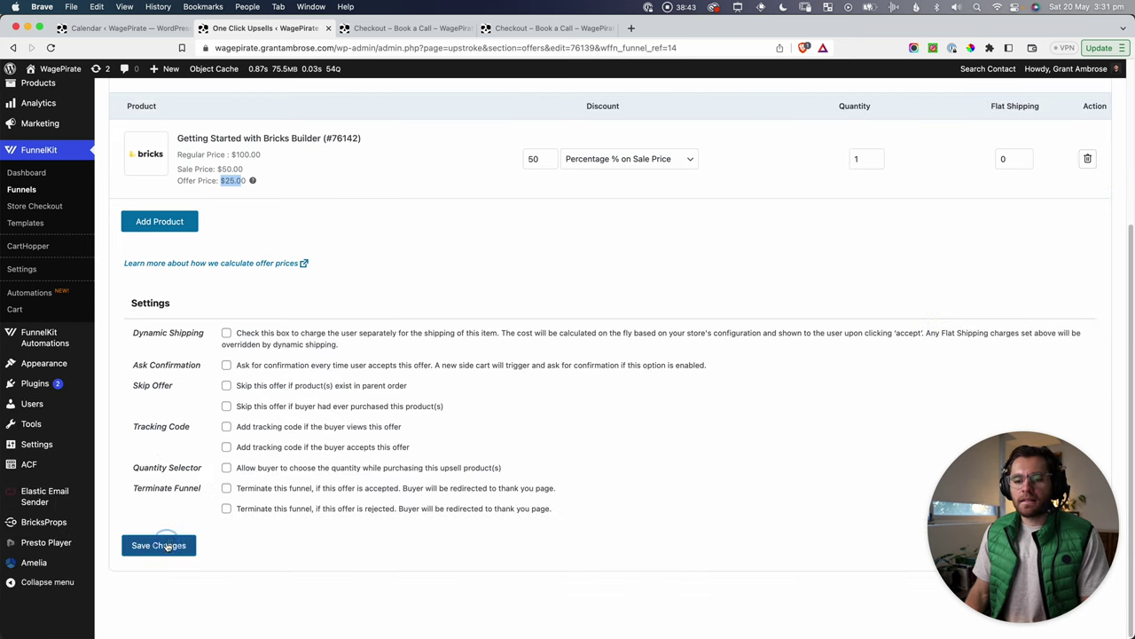
pyautogui.click(164, 544)
pyautogui.click(667, 406)
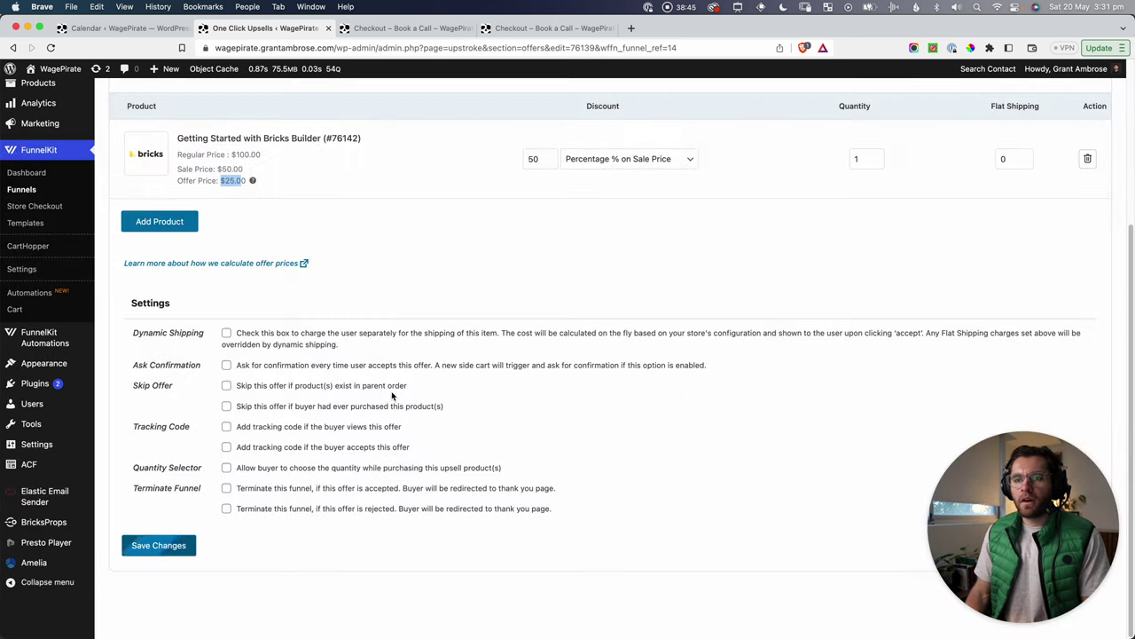
pyautogui.scroll(3, 275, 304)
pyautogui.click(129, 209)
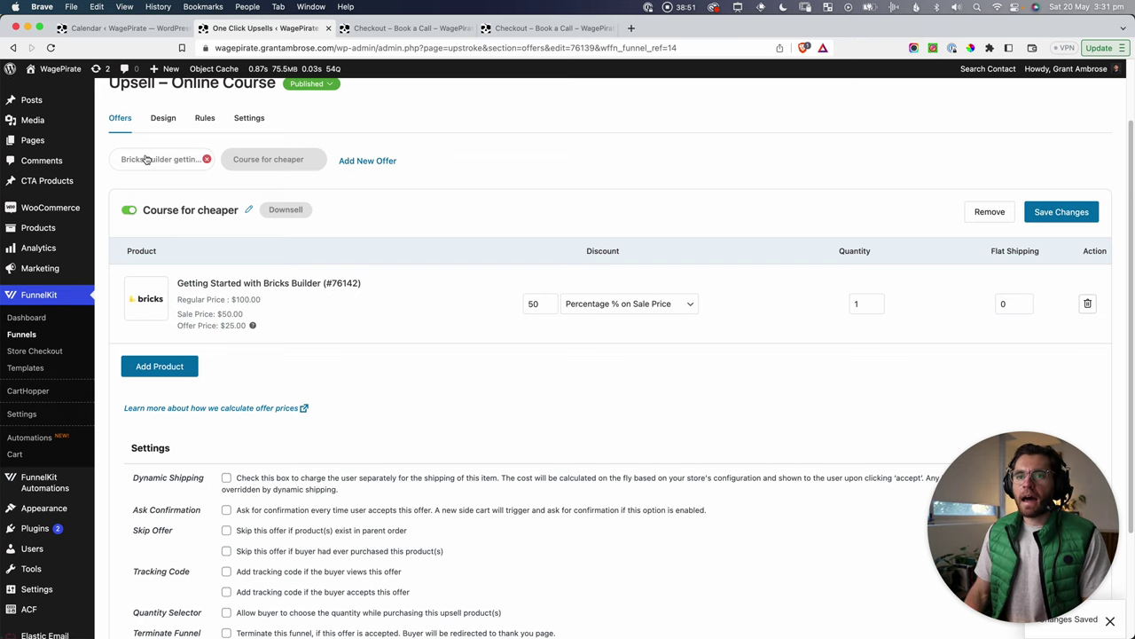
# Step: Review the Bricks Builder getting started course offer, then switch back to the Course for cheaper offer
pyautogui.click(147, 159)
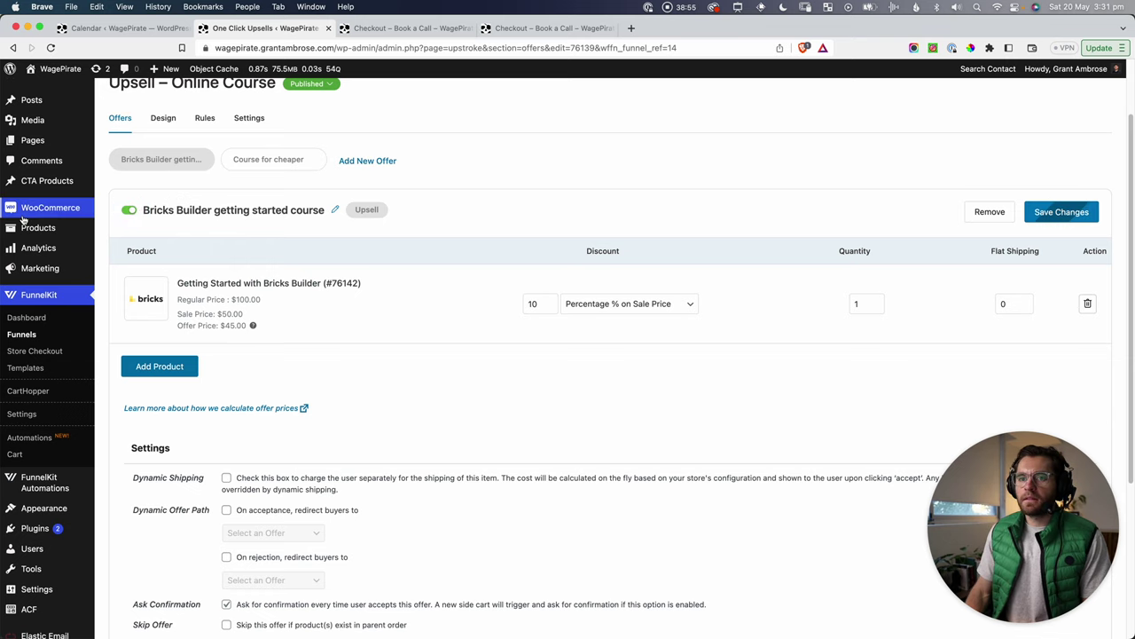
pyautogui.moveTo(124, 200); pyautogui.dragTo(705, 396)
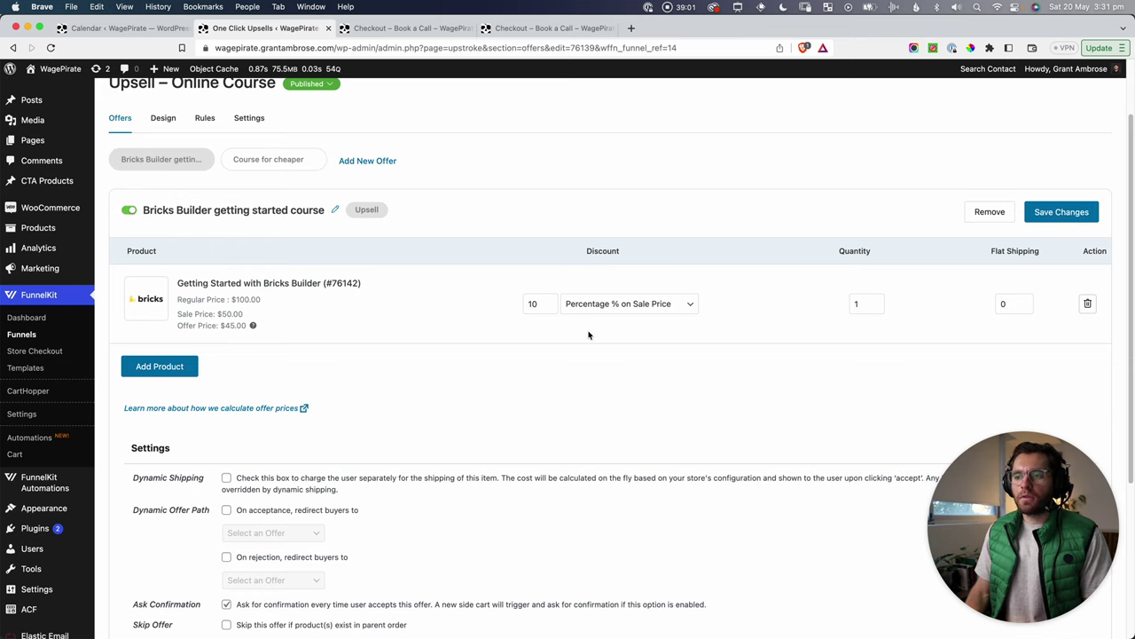
pyautogui.click(256, 165)
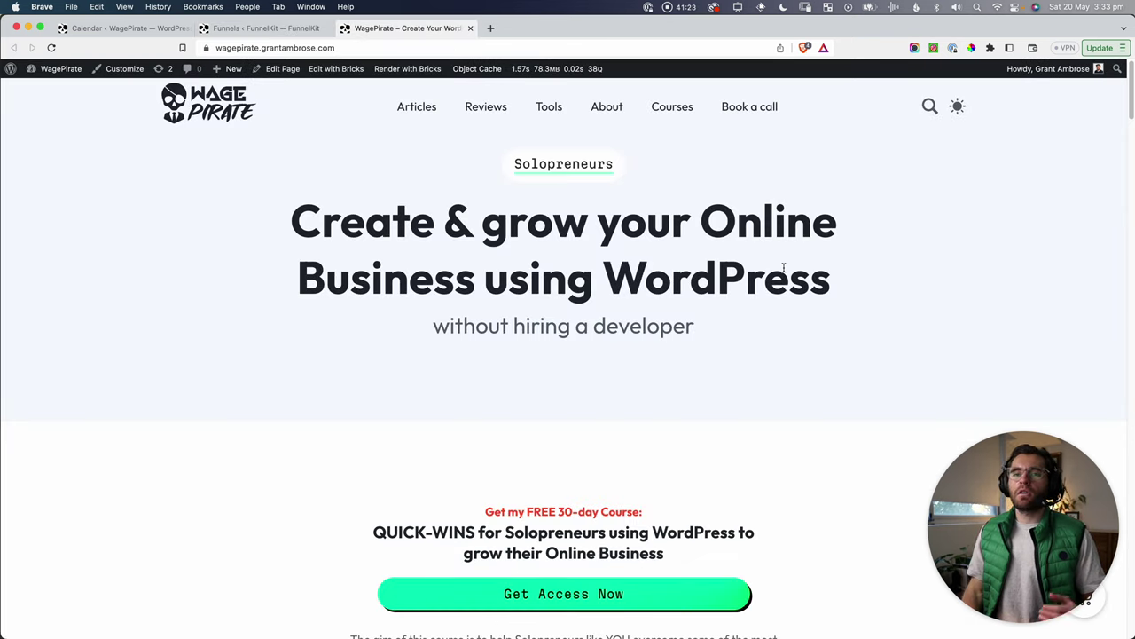
# Step: Open the site's Book a call page, read through it, and choose the 1h ($199.00) duration in the booking form
pyautogui.click(758, 113)
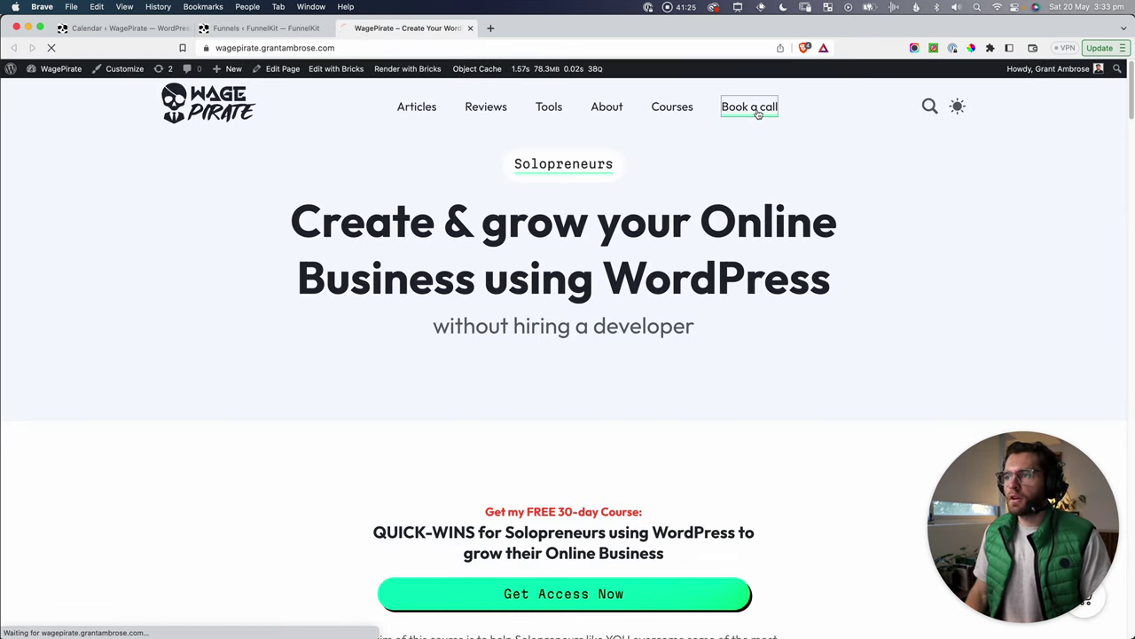
pyautogui.scroll(-15, 652, 355)
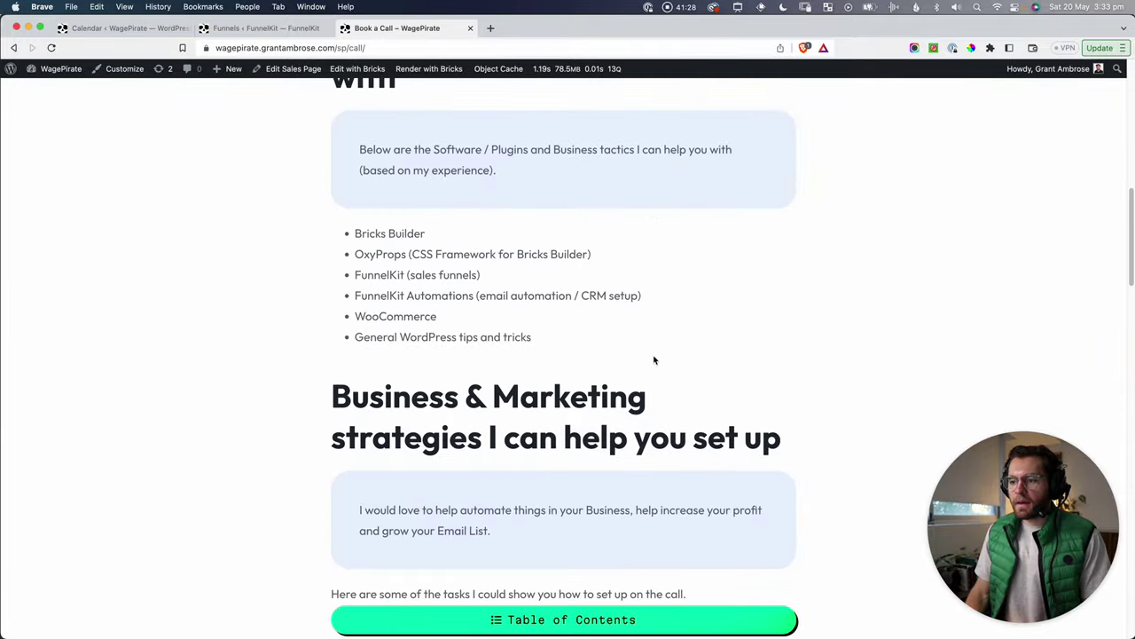
pyautogui.scroll(-20, 653, 361)
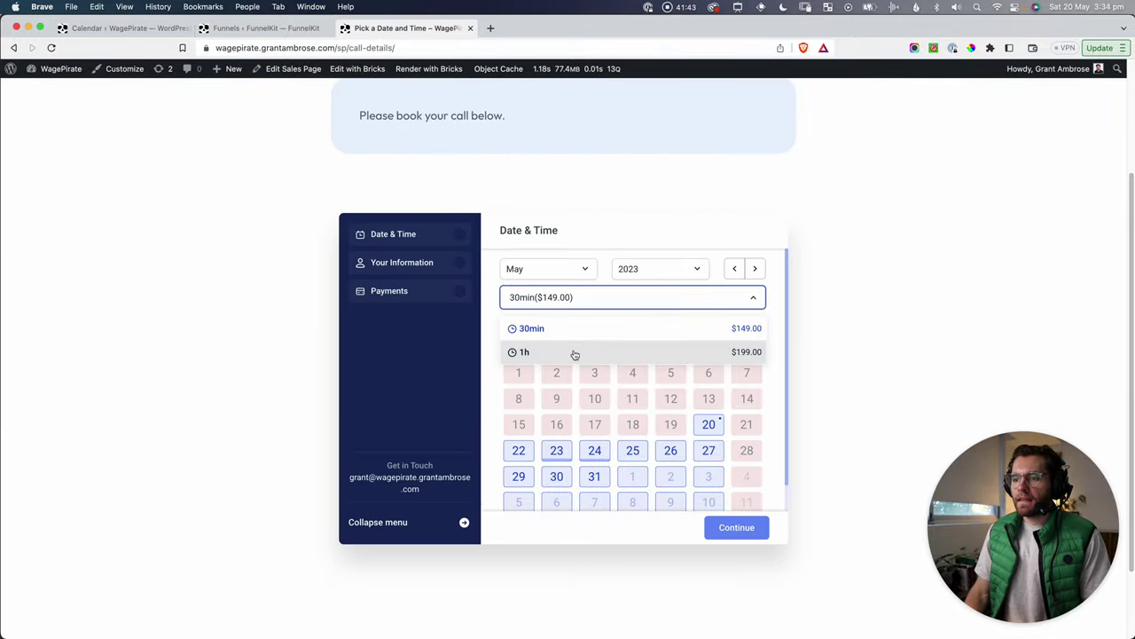
pyautogui.click(573, 352)
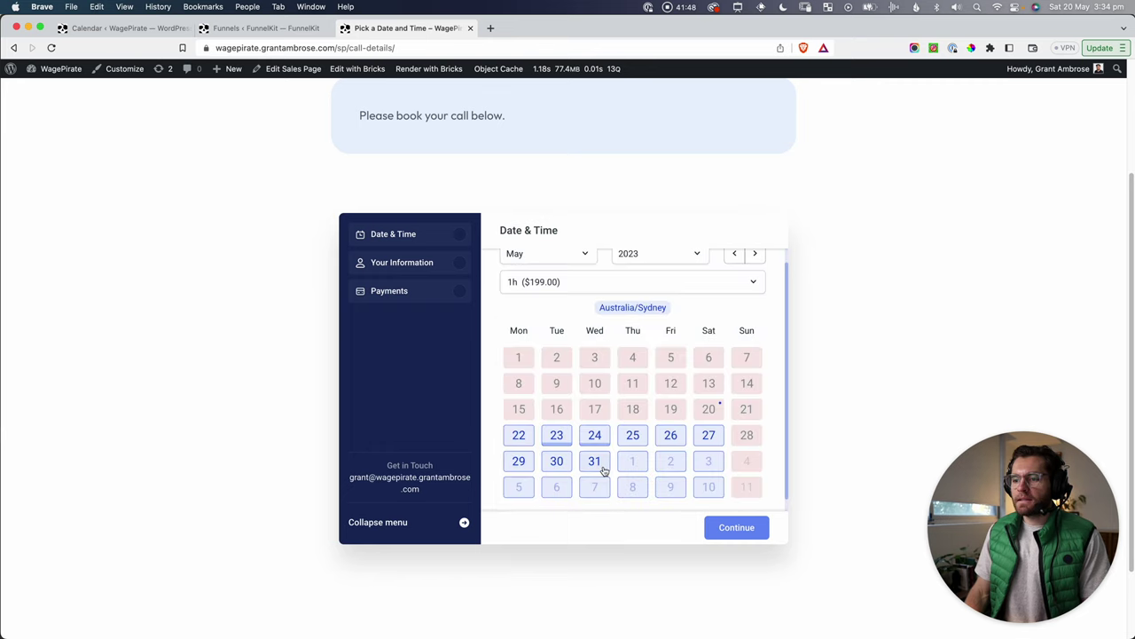
# Step: Book the May 31, 2023 call for 10:00 AM - 11:00 AM and continue through the information and payment summary to the checkout
pyautogui.click(597, 469)
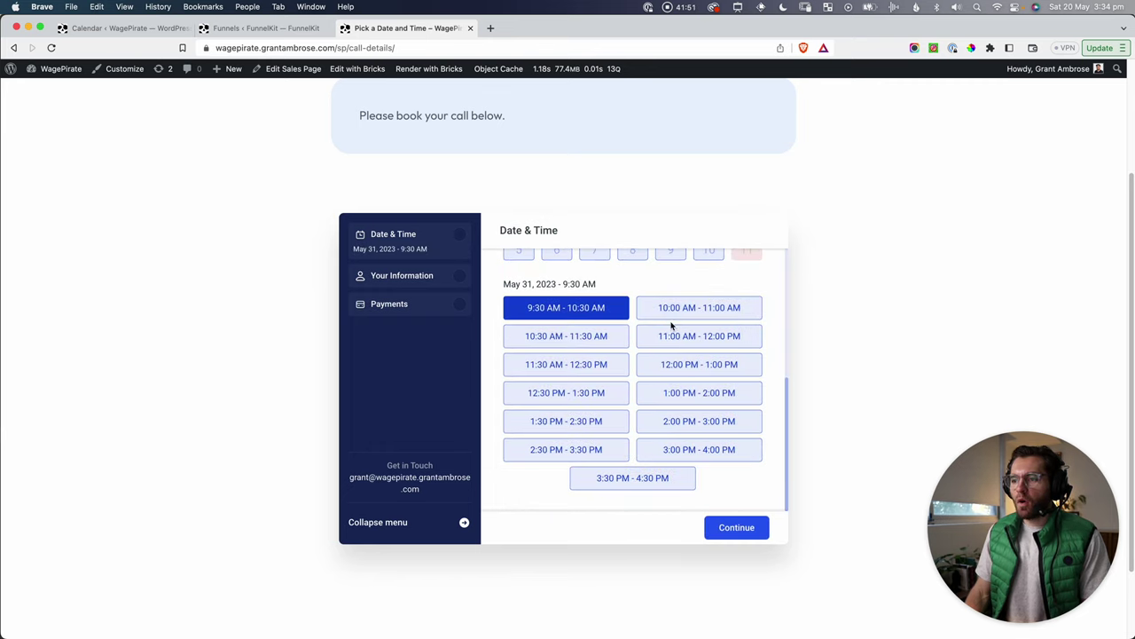
pyautogui.click(675, 316)
pyautogui.click(717, 527)
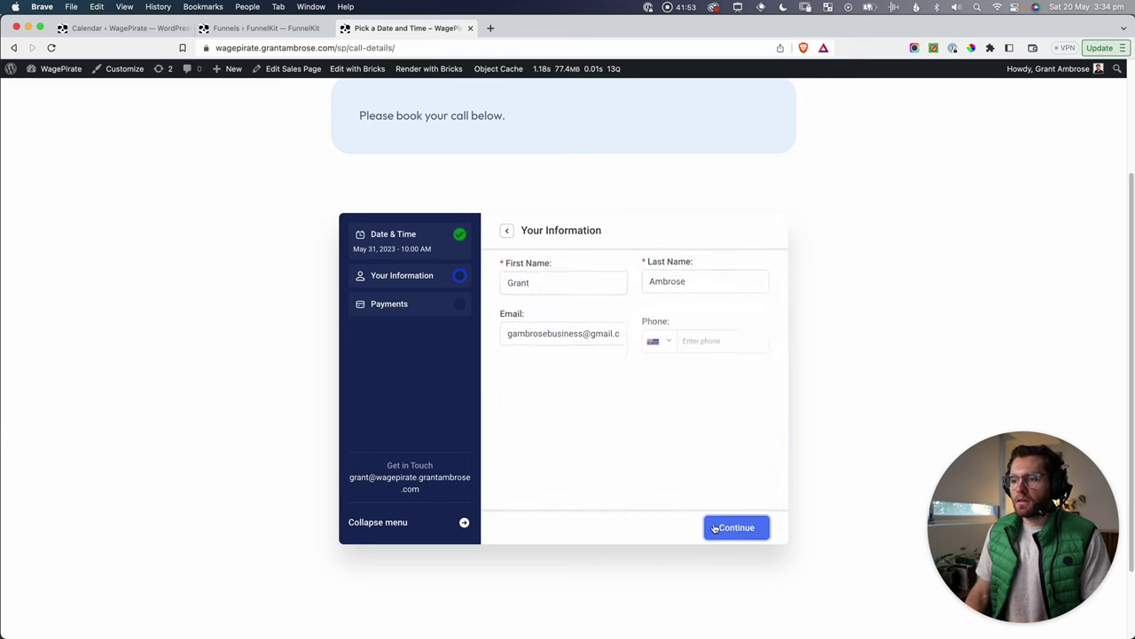
pyautogui.click(732, 536)
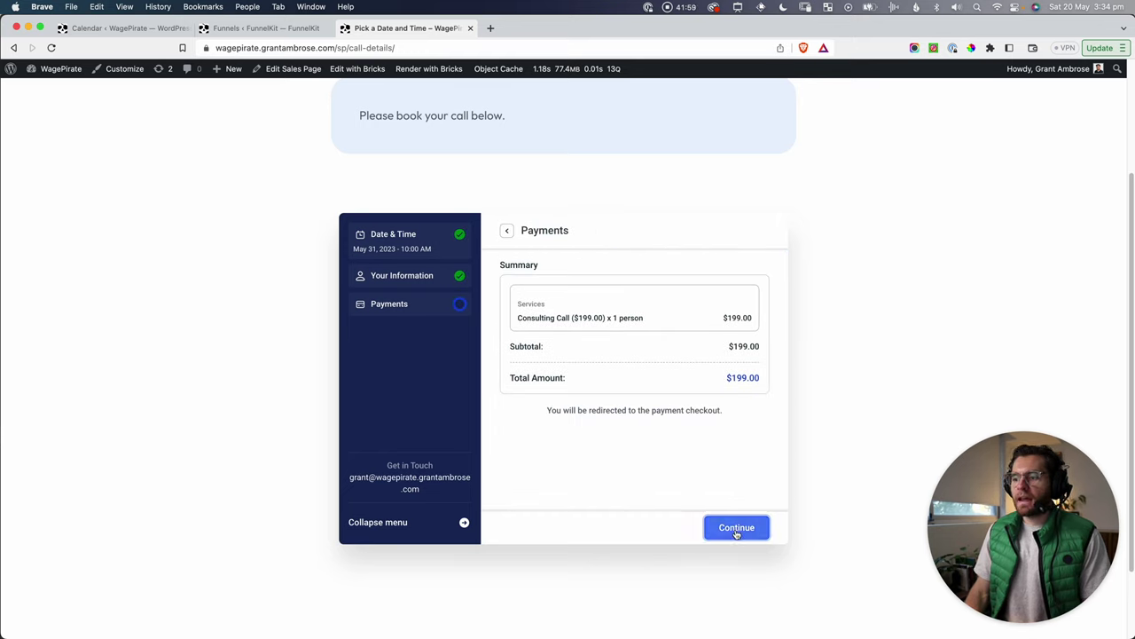
pyautogui.click(735, 529)
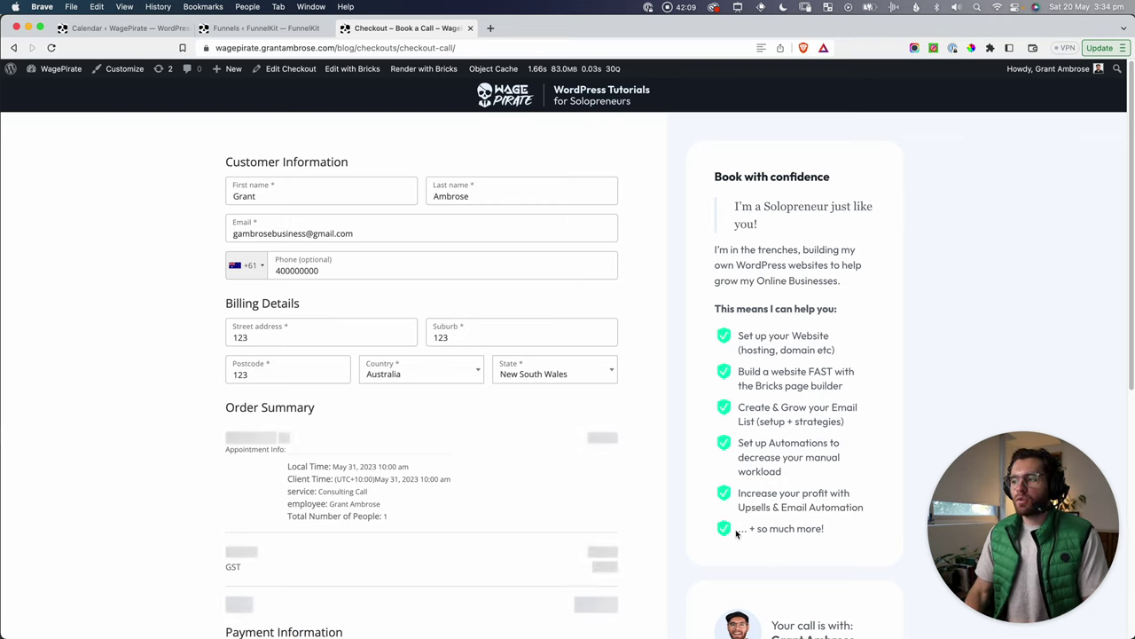
# Step: Compare the Book a Call funnel's first three steps with the checkout page, marking out the steps and the appointment order summary
pyautogui.press('super+alt+Left')
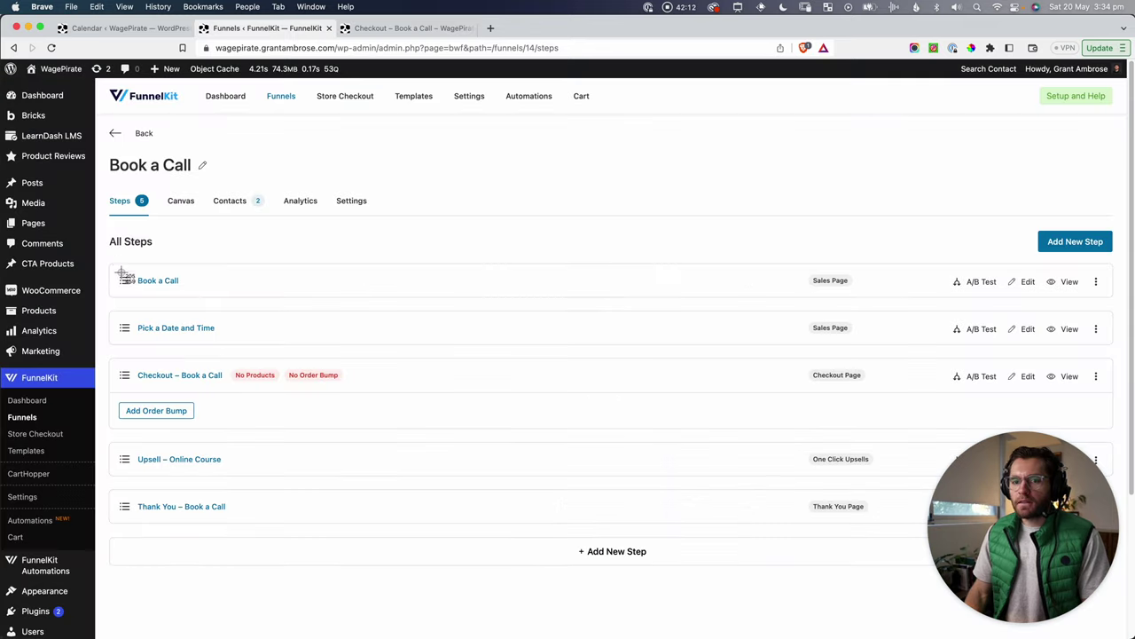
pyautogui.press('super+shift+4')
pyautogui.moveTo(116, 265); pyautogui.dragTo(376, 408)
pyautogui.press('super+alt+Right')
pyautogui.scroll(-1, 673, 434)
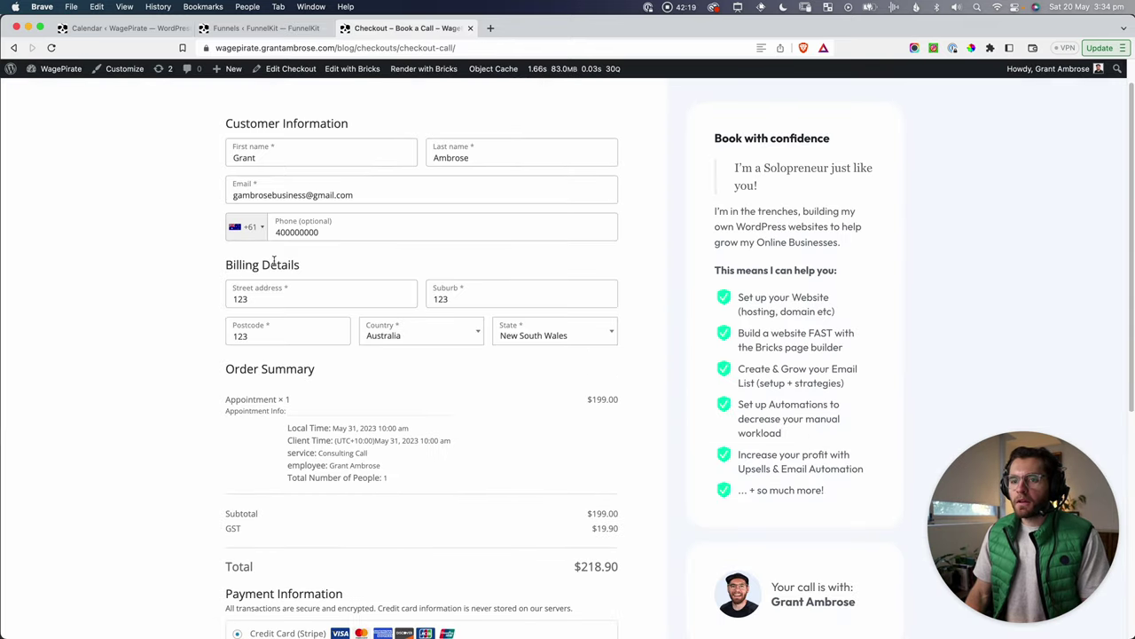
pyautogui.scroll(-3, 286, 284)
pyautogui.press('super+shift+4')
pyautogui.moveTo(205, 265); pyautogui.dragTo(622, 364)
pyautogui.scroll(-4, 622, 366)
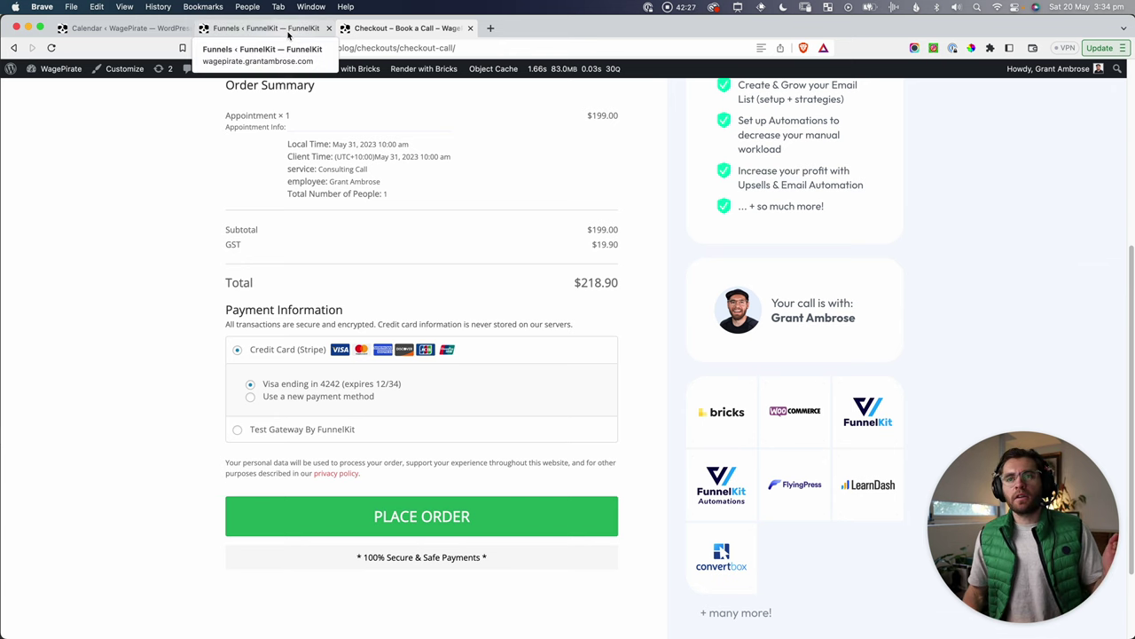
# Step: Add an order bump titled "Getting started with Bricks Builder course" to the funnel's Checkout – Book a Call step
pyautogui.click(289, 29)
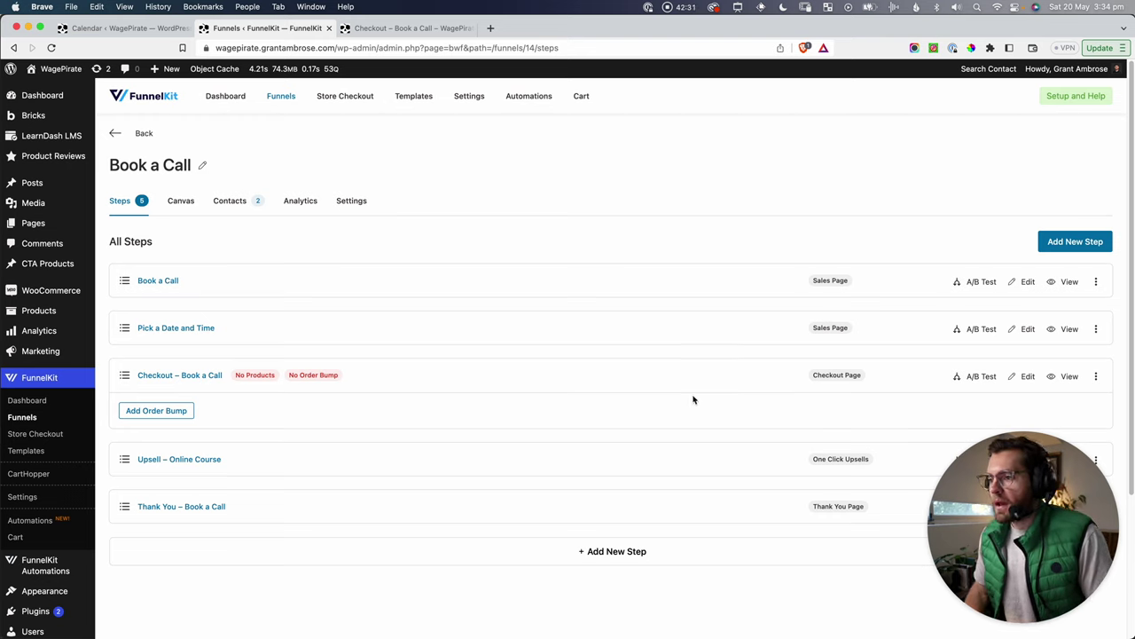
pyautogui.click(426, 414)
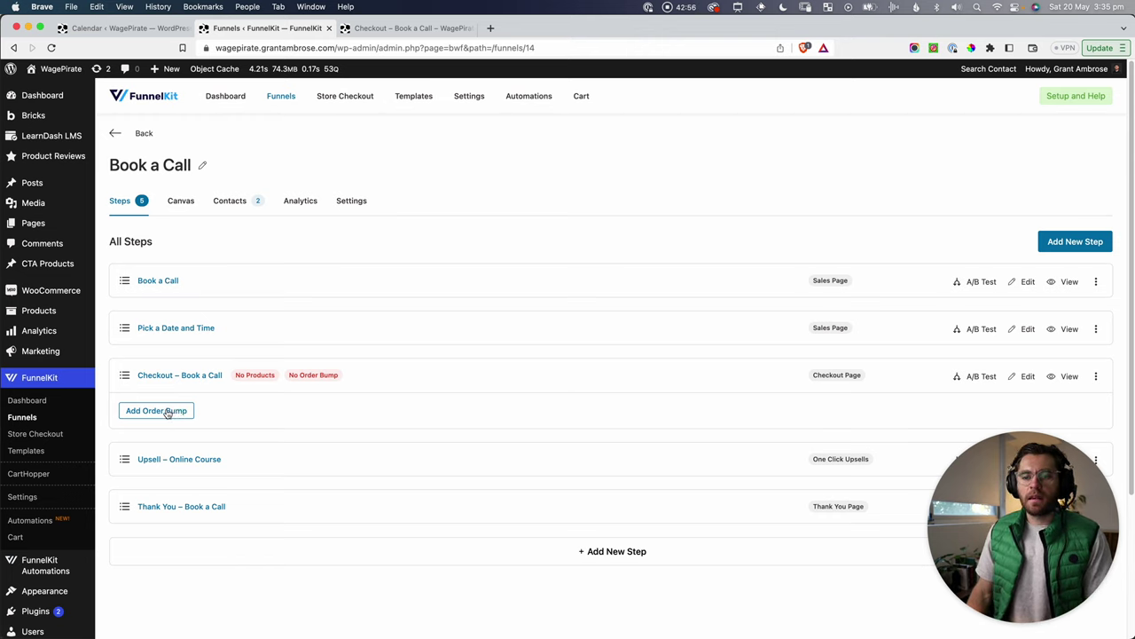
pyautogui.click(173, 410)
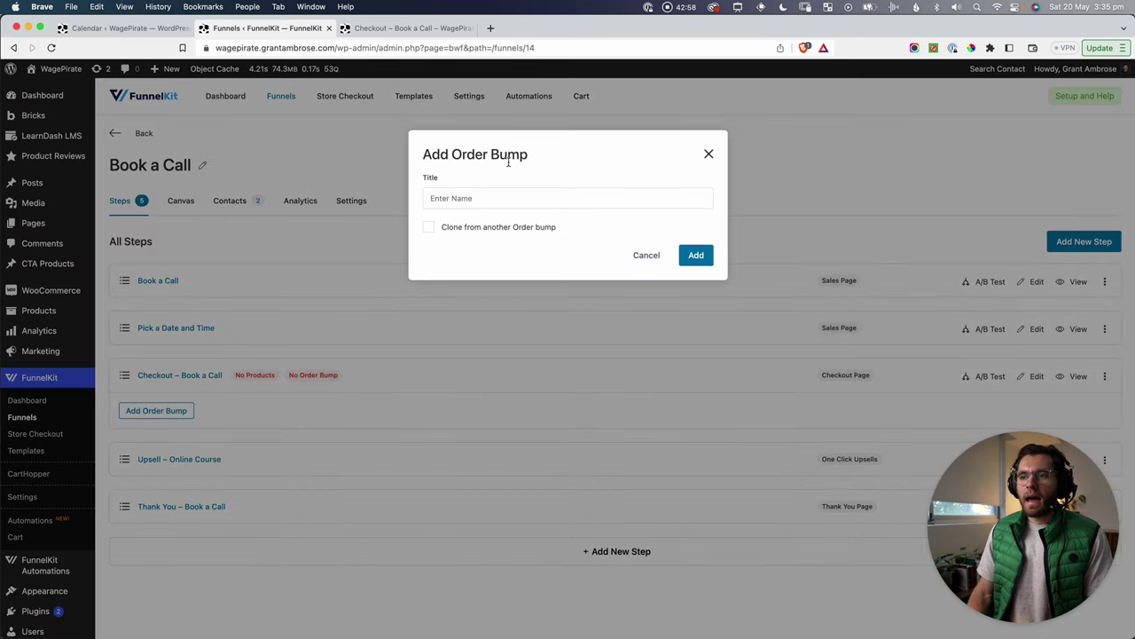
pyautogui.click(511, 204)
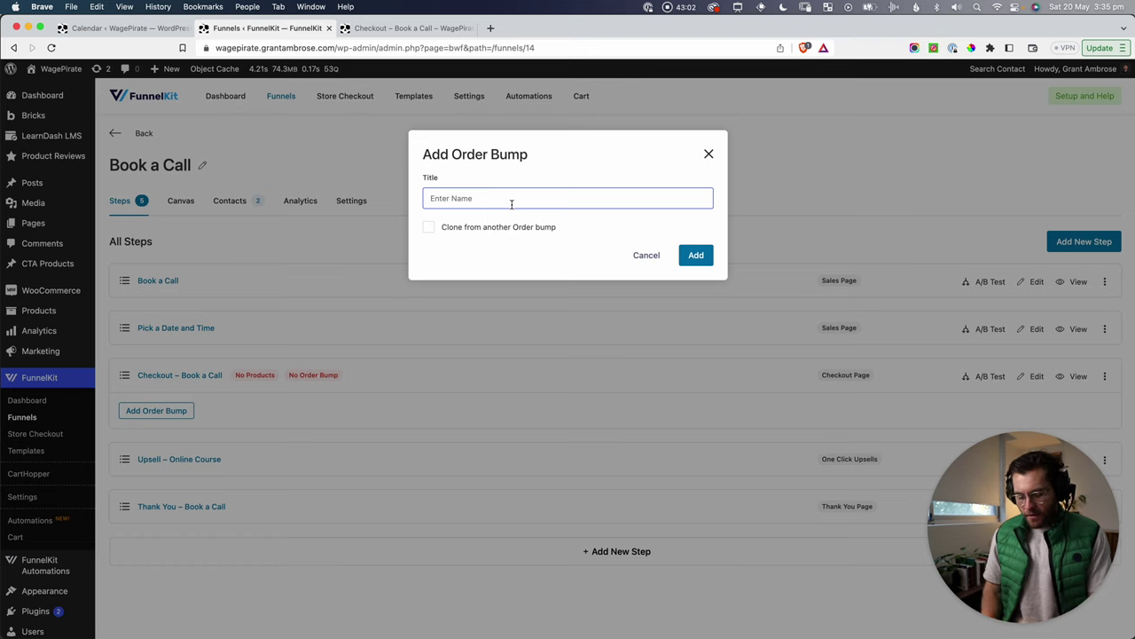
pyautogui.write('Getting started with Bricks Build')
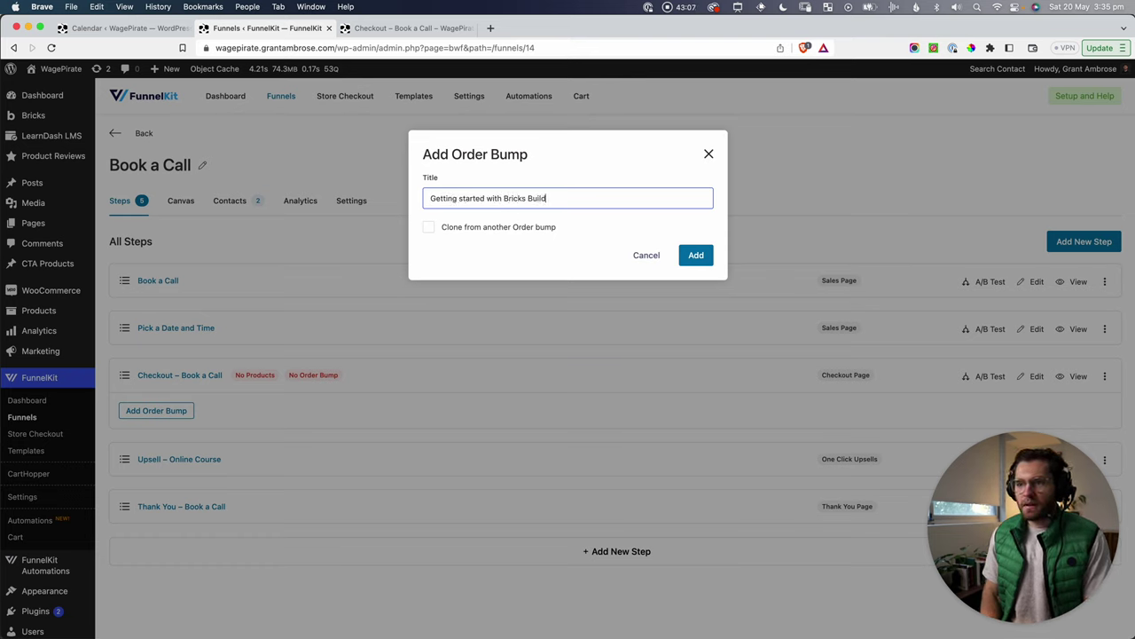
pyautogui.click(695, 256)
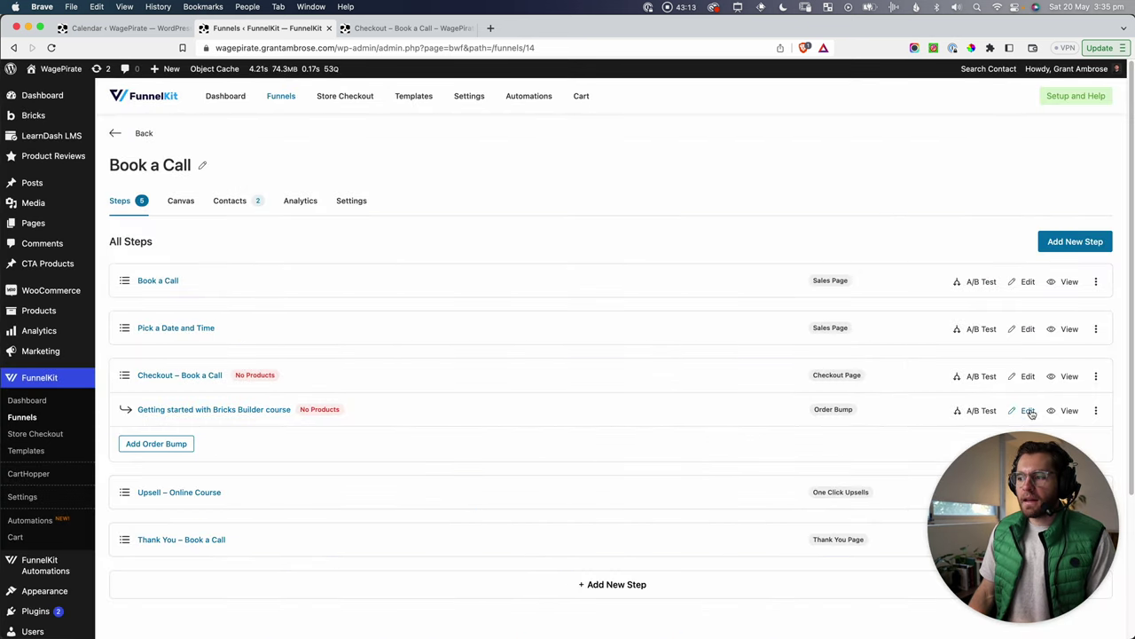
# Step: Add the Getting Started with Bricks Builder product to the new order bump, check its sale price, and save the changes
pyautogui.click(1028, 411)
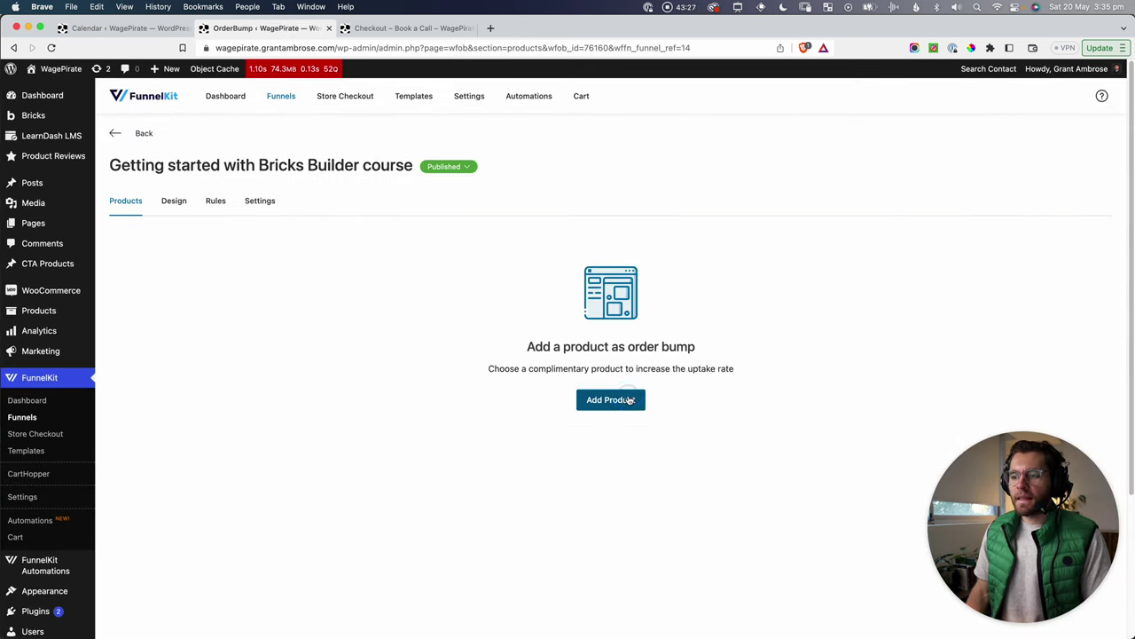
pyautogui.click(610, 399)
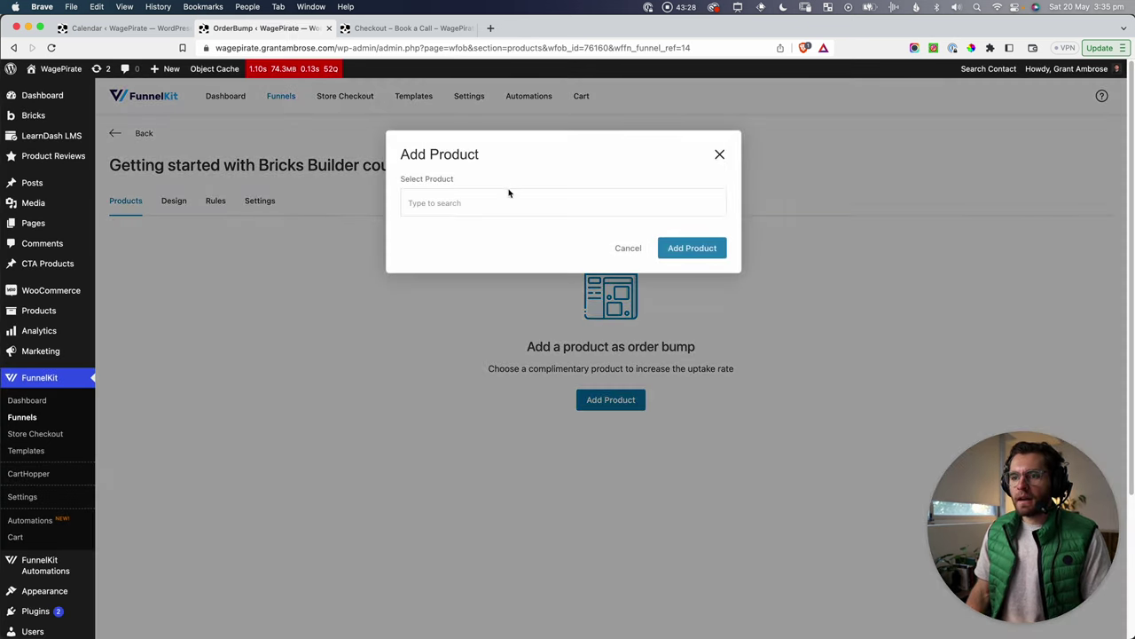
pyautogui.write('getting s')
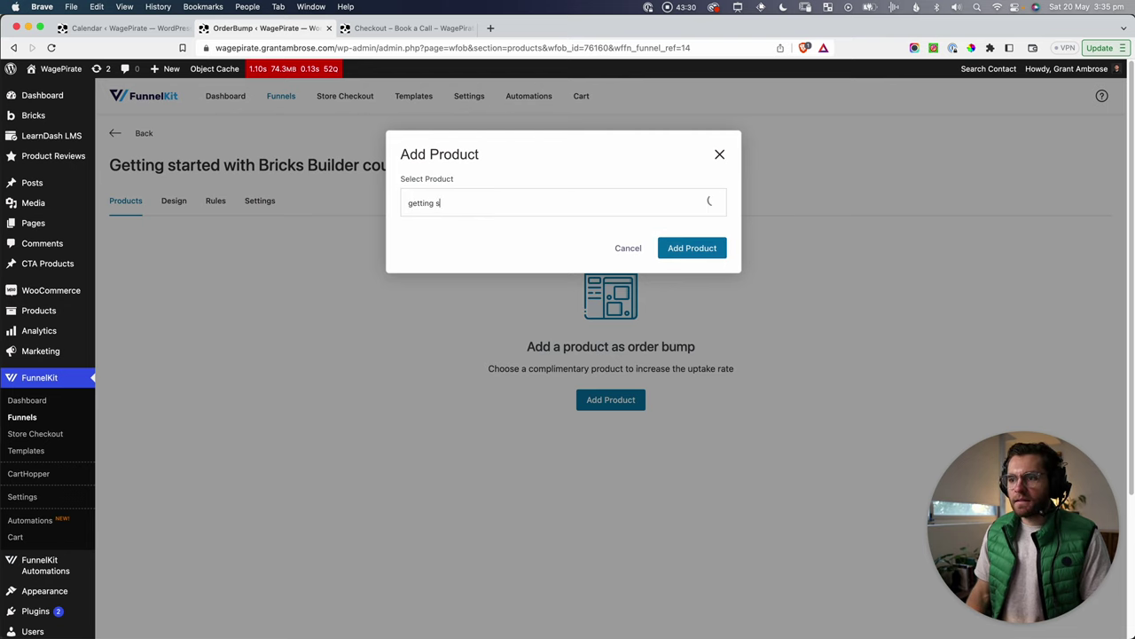
pyautogui.click(552, 227)
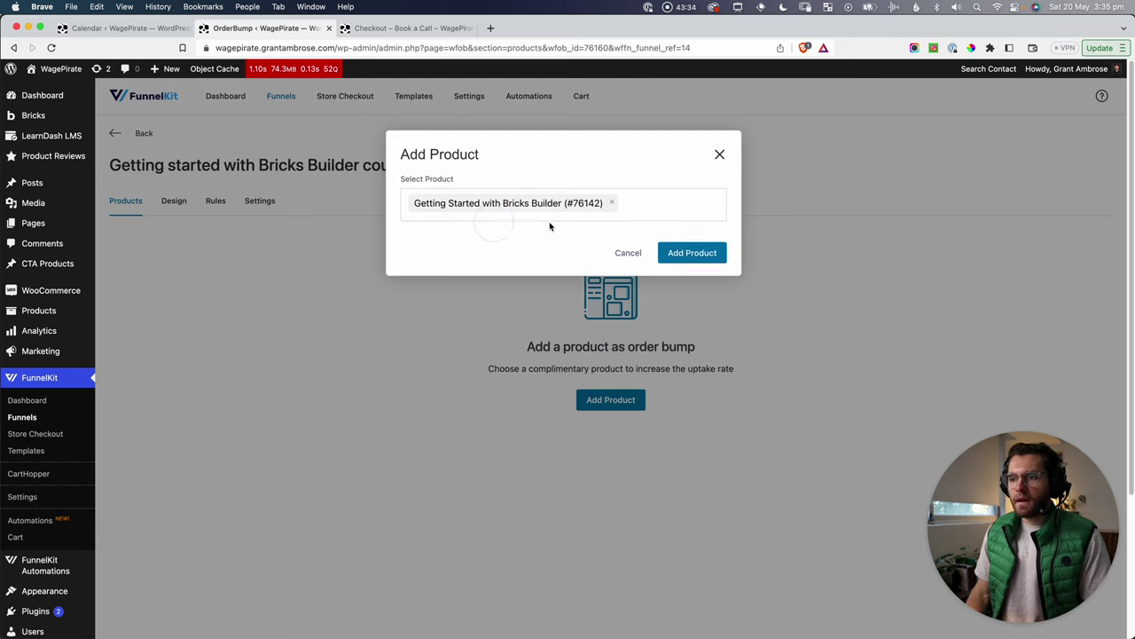
pyautogui.click(691, 253)
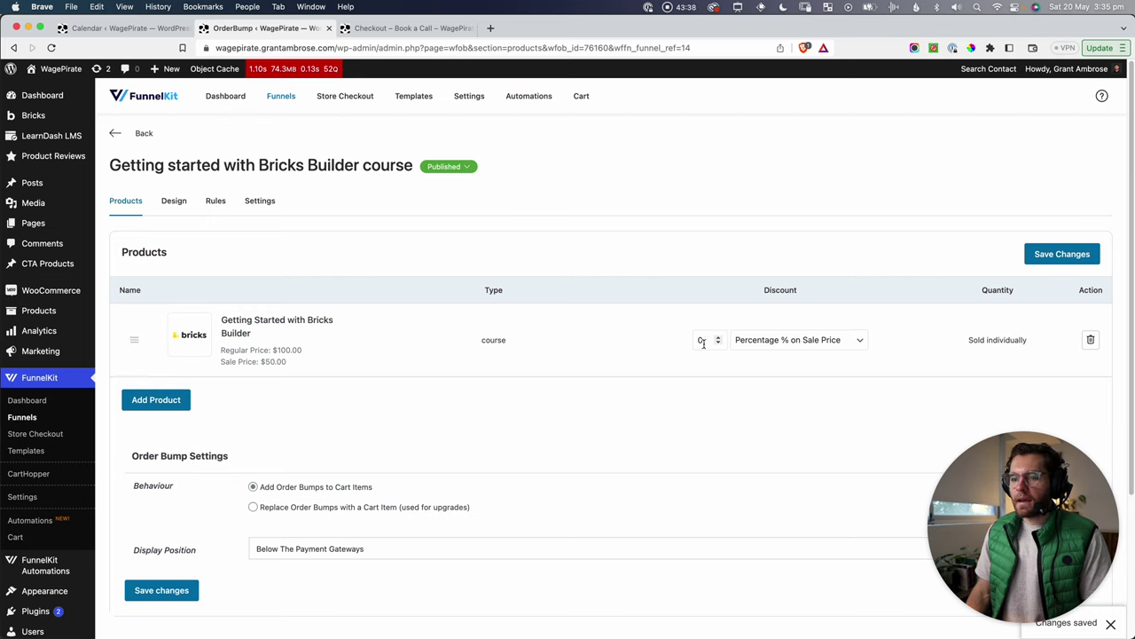
pyautogui.moveTo(241, 360); pyautogui.dragTo(304, 362)
pyautogui.click(362, 405)
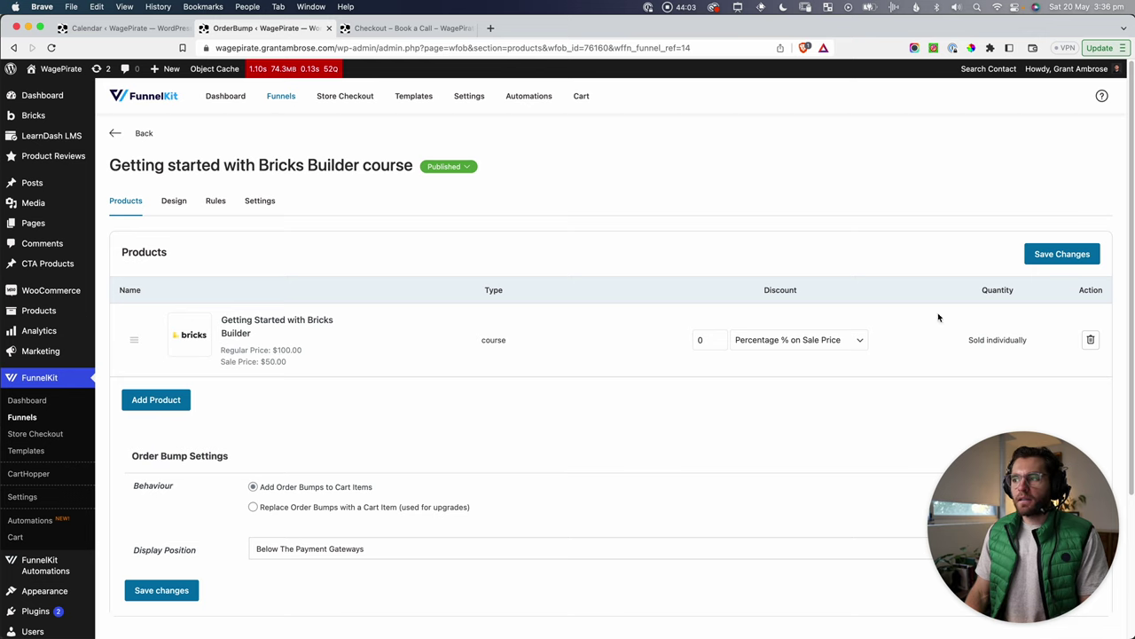
pyautogui.click(1056, 255)
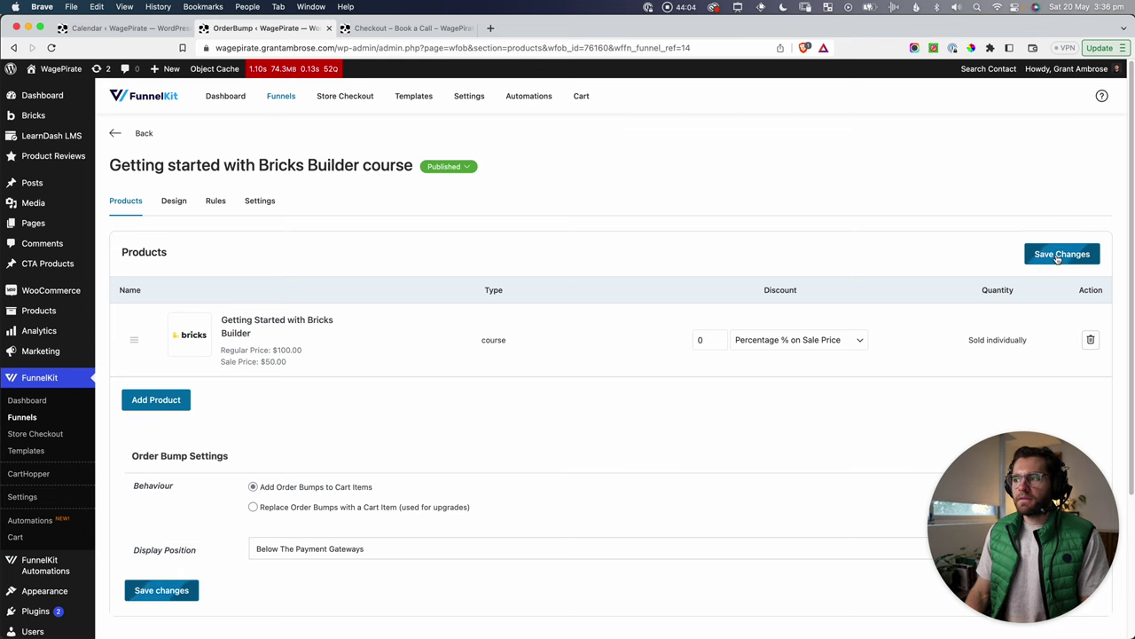
# Step: Replace the order bump's design description with "Learn Bricks super fast without losing your hair." and save it
pyautogui.click(173, 202)
pyautogui.click(241, 454)
pyautogui.press('super+a')
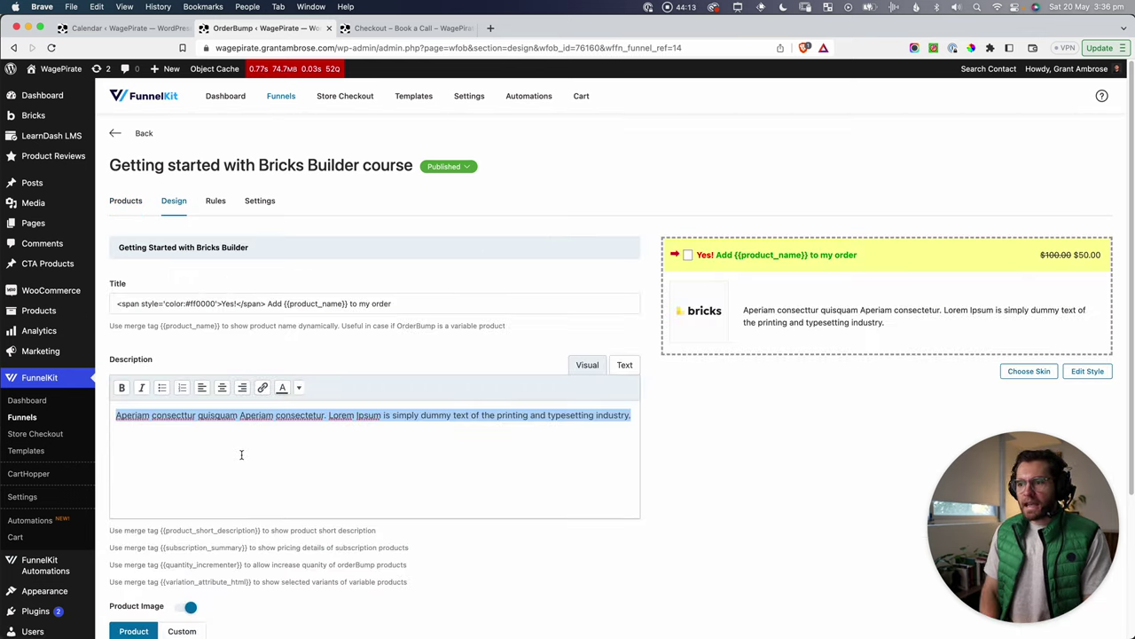
pyautogui.press('BackSpace')
pyautogui.write('Learn Bricks ')
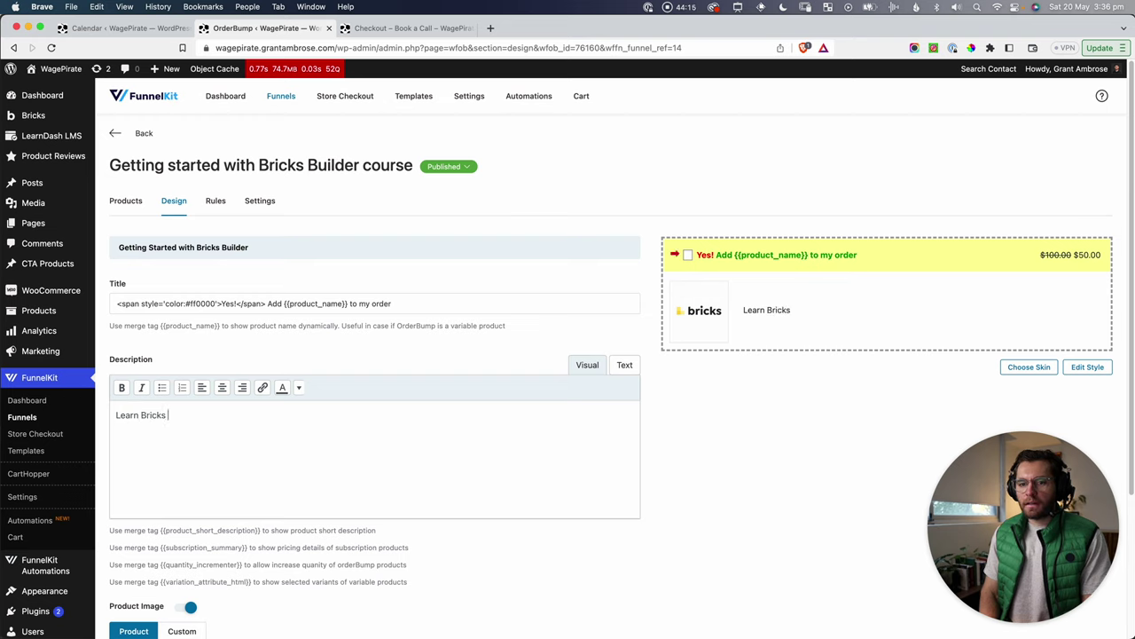
pyautogui.write('super fast without ')
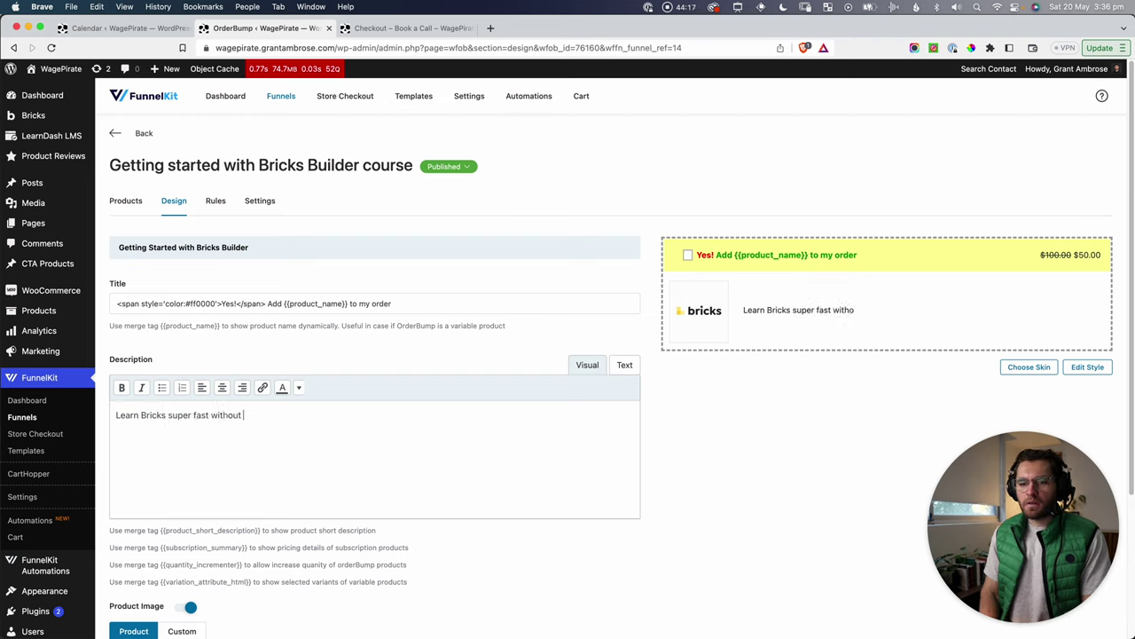
pyautogui.write('losing your hair.')
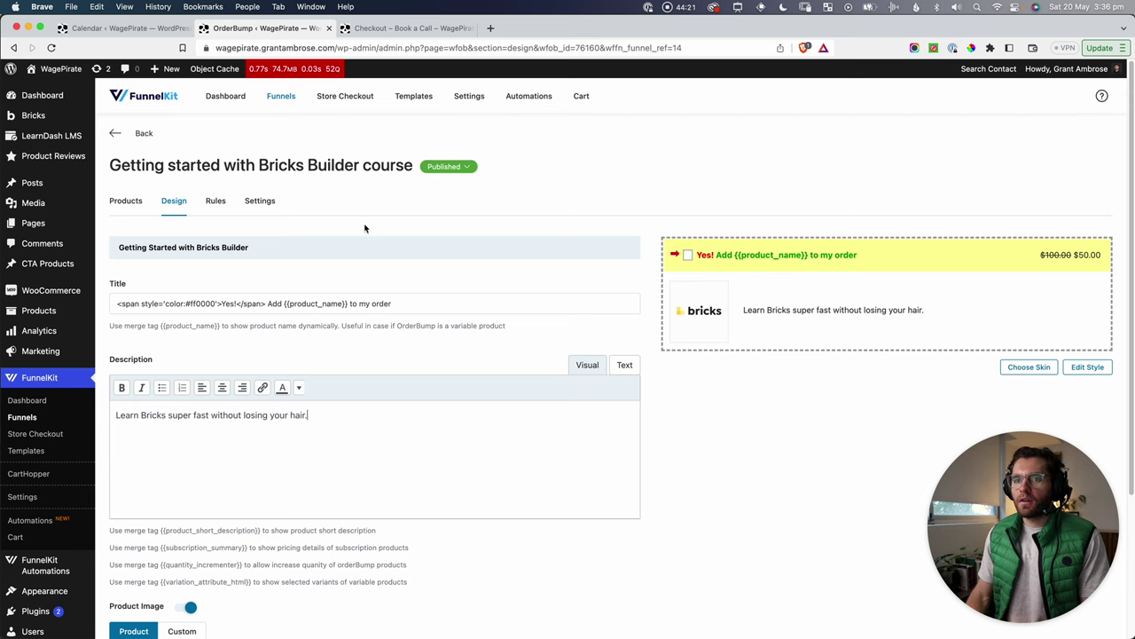
pyautogui.scroll(-3, 365, 228)
pyautogui.click(132, 565)
pyautogui.scroll(3, 489, 487)
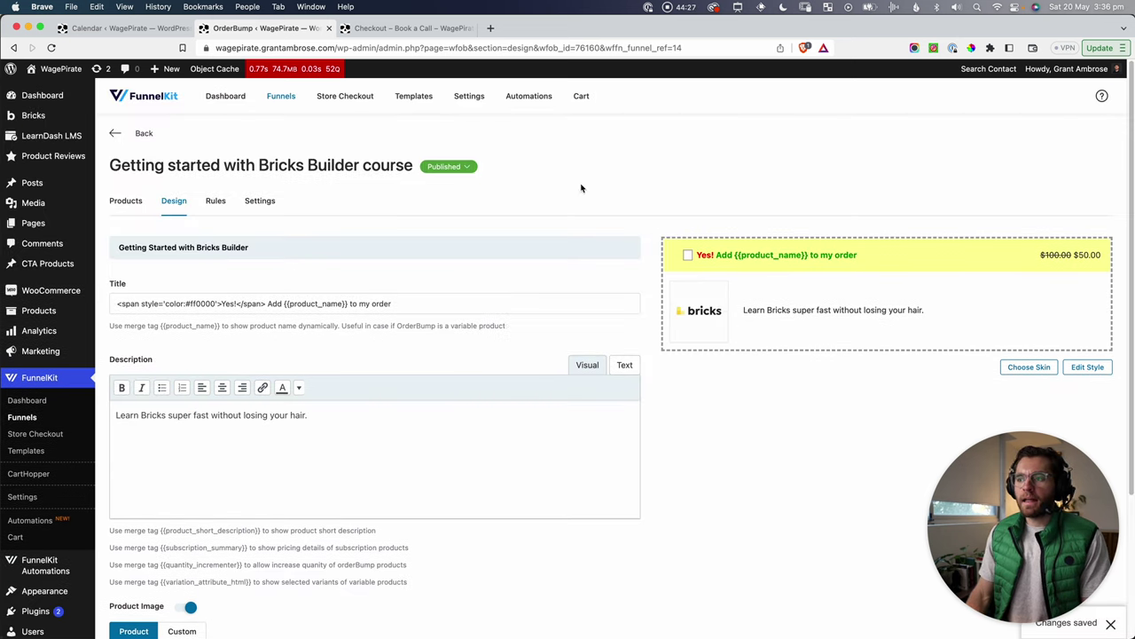
# Step: Reload the Book a Call checkout page and examine the appointment details, payment methods and order bump description
pyautogui.click(390, 27)
pyautogui.scroll(5, 577, 430)
pyautogui.press('super+r')
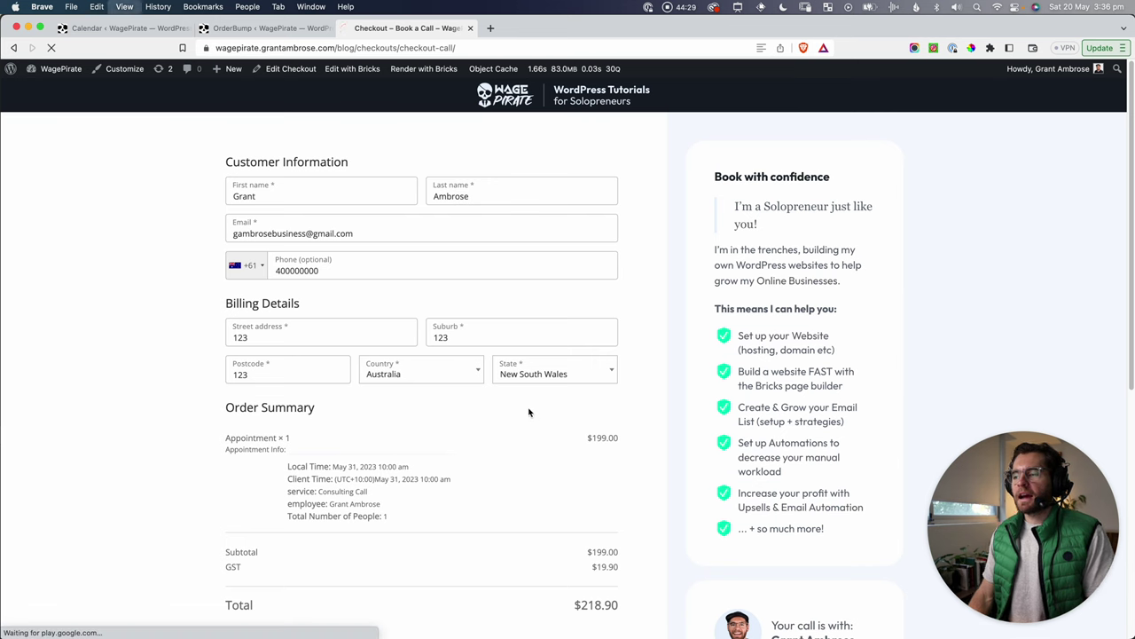
pyautogui.scroll(-5, 385, 329)
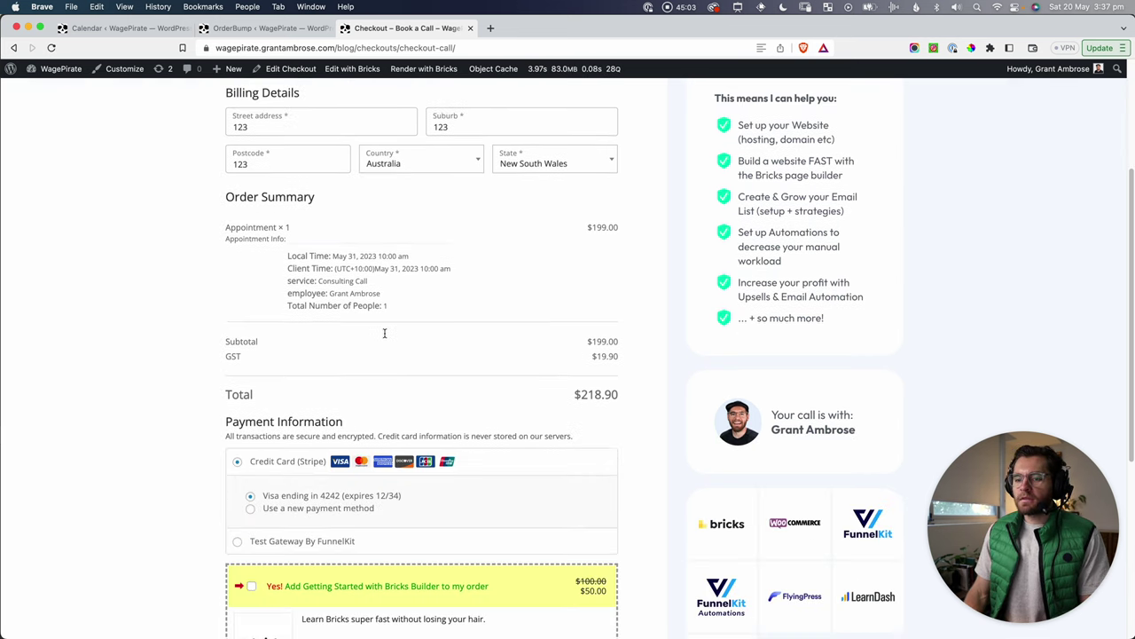
pyautogui.moveTo(285, 209); pyautogui.dragTo(452, 274)
pyautogui.click(385, 254)
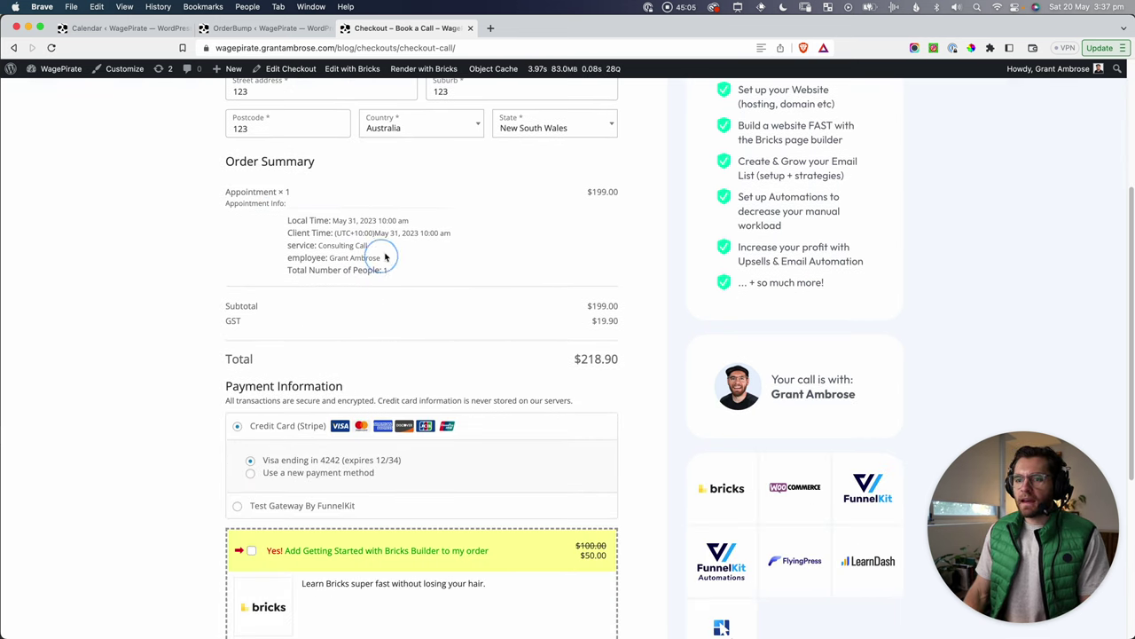
pyautogui.scroll(-2, 449, 270)
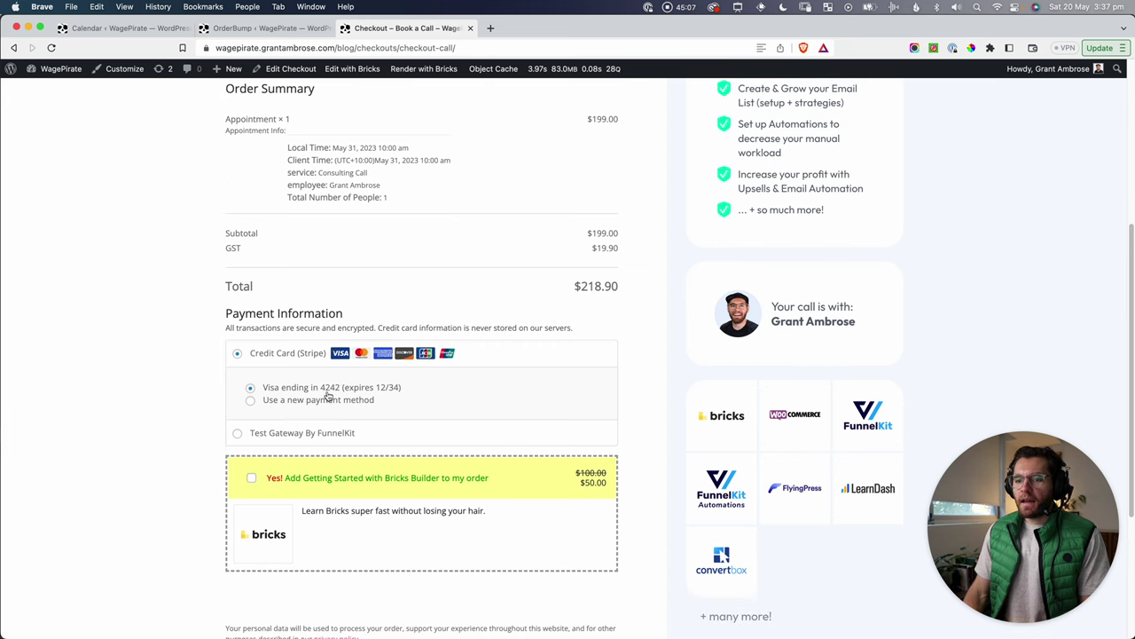
pyautogui.scroll(-4, 352, 377)
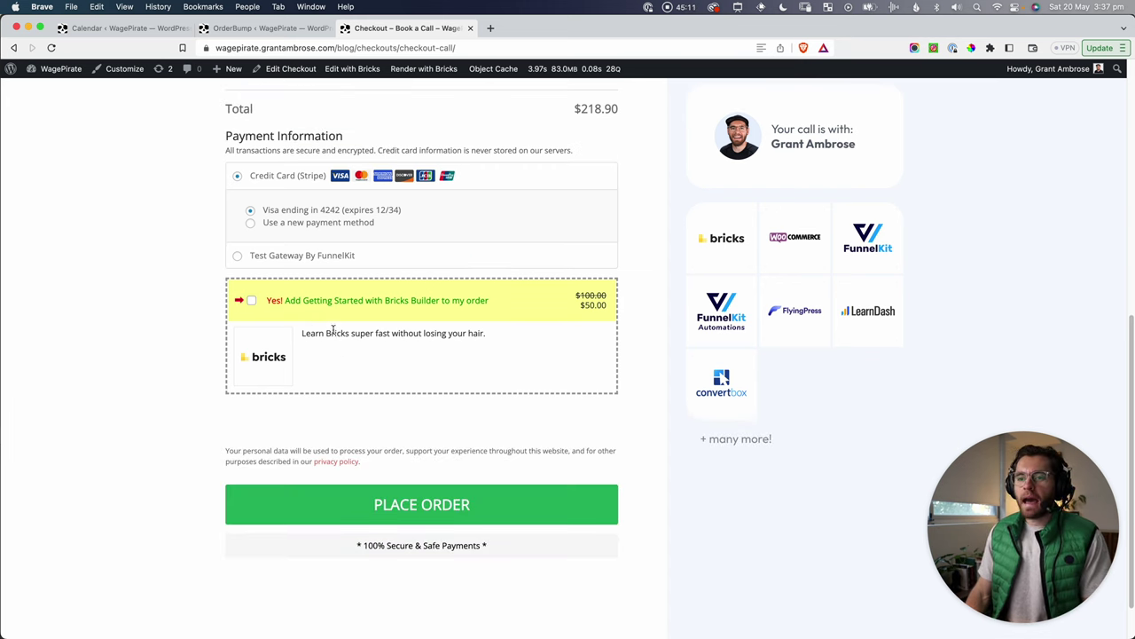
pyautogui.moveTo(331, 331)
pyautogui.mouseDown()
pyautogui.moveTo(520, 347)
pyautogui.moveTo(352, 336)
pyautogui.mouseUp()
pyautogui.click(502, 336)
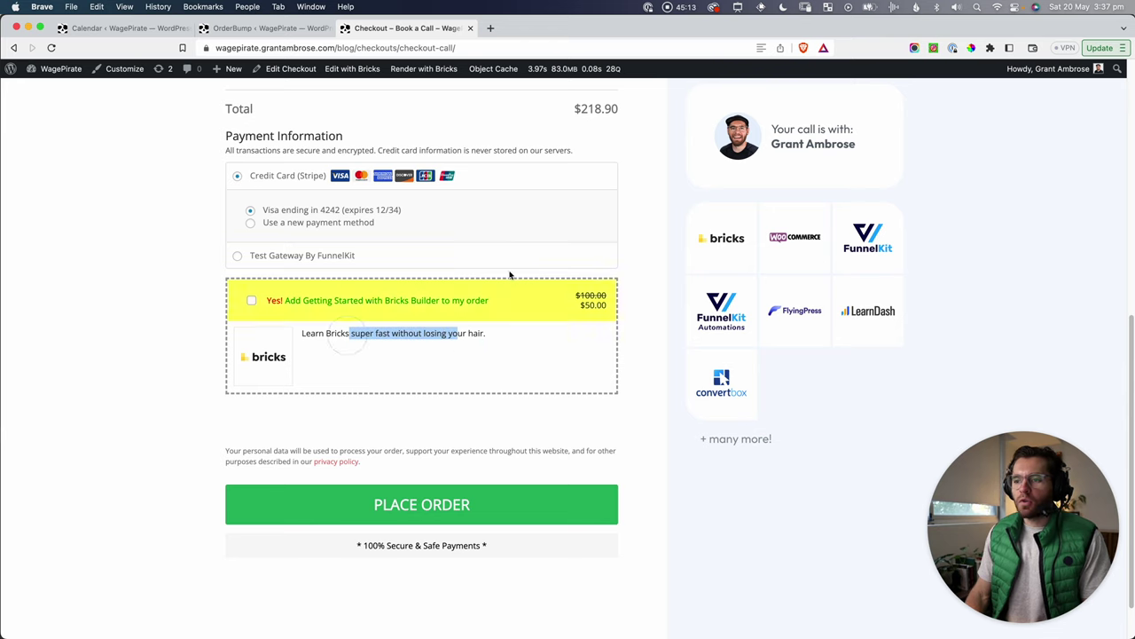
# Step: Add the Getting Started with Bricks Builder order bump to the order and check its line and price in the order summary
pyautogui.click(252, 303)
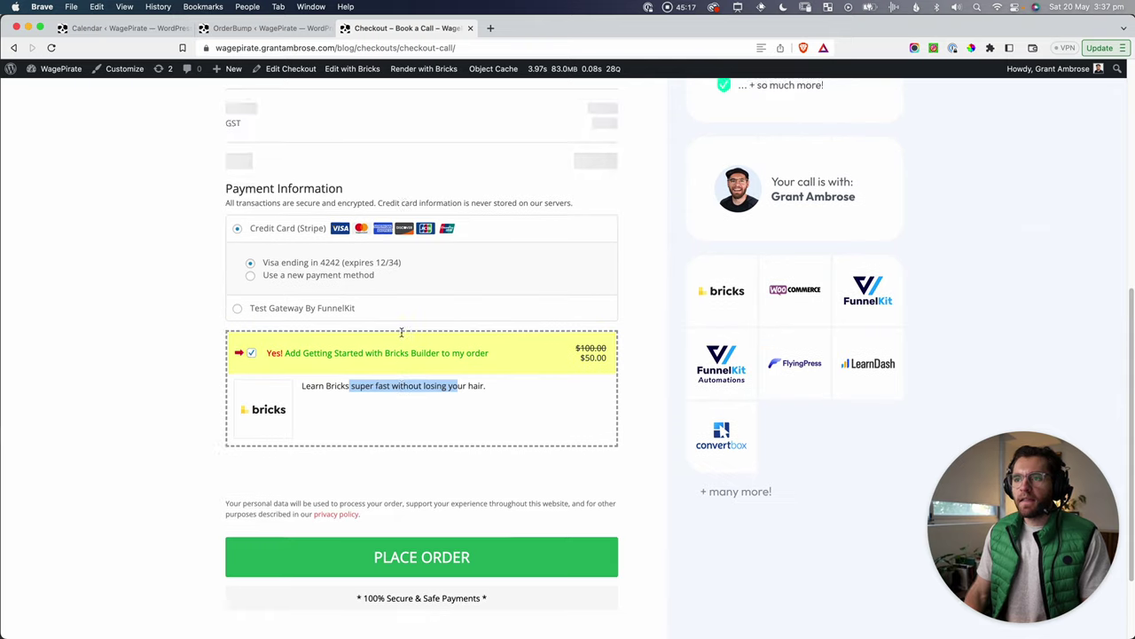
pyautogui.scroll(2, 532, 241)
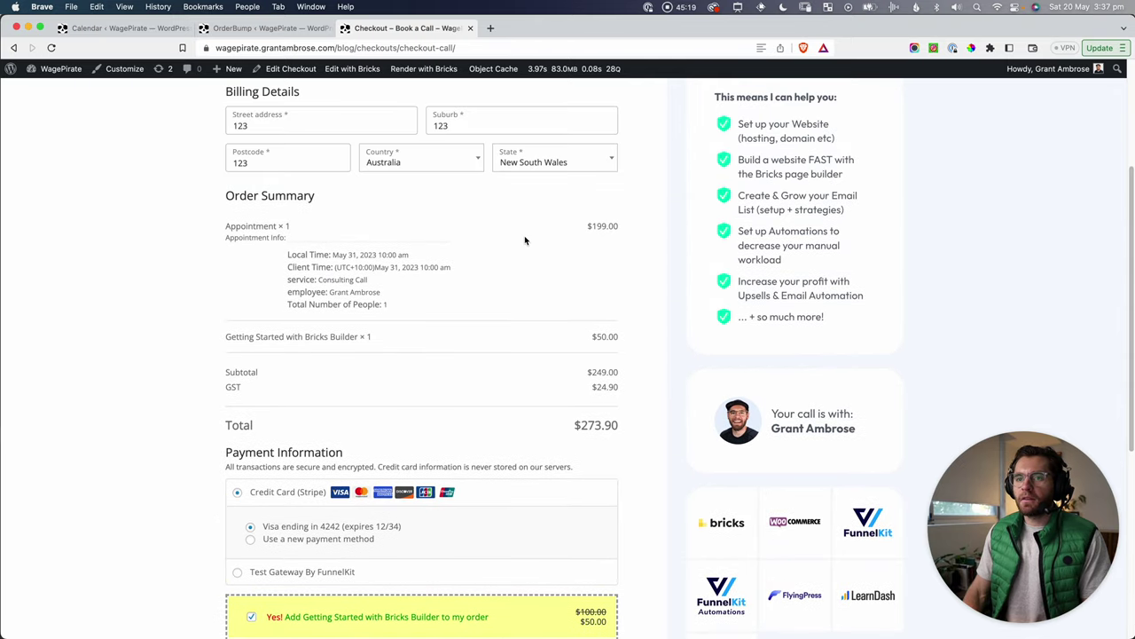
pyautogui.moveTo(227, 223); pyautogui.dragTo(464, 243)
pyautogui.moveTo(620, 427); pyautogui.dragTo(639, 228)
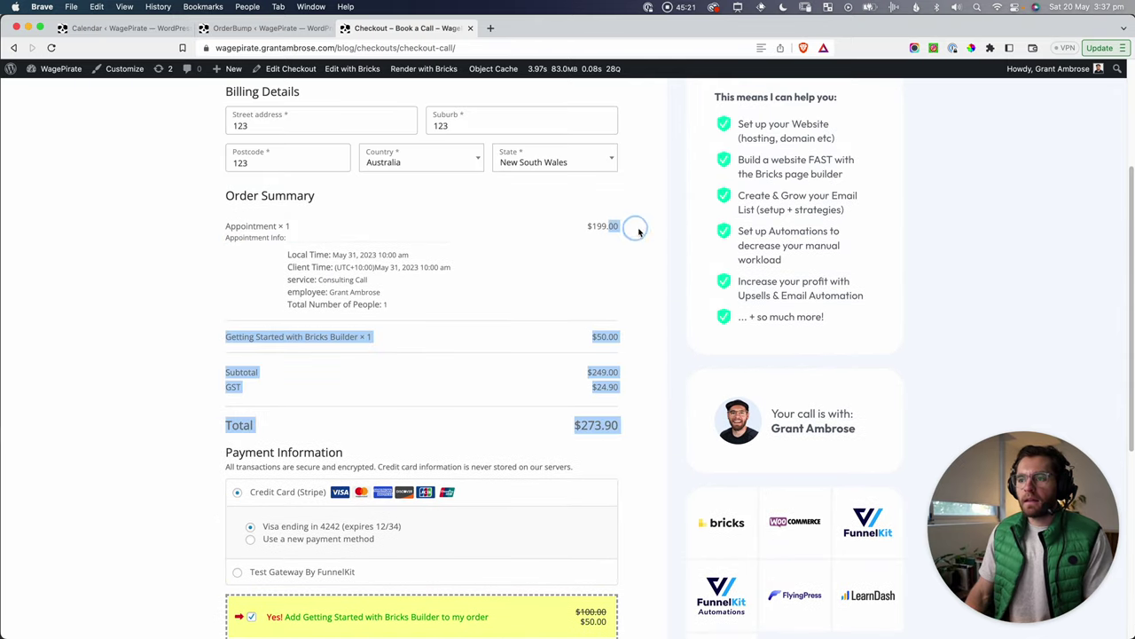
pyautogui.click(318, 330)
pyautogui.moveTo(228, 337); pyautogui.dragTo(328, 337)
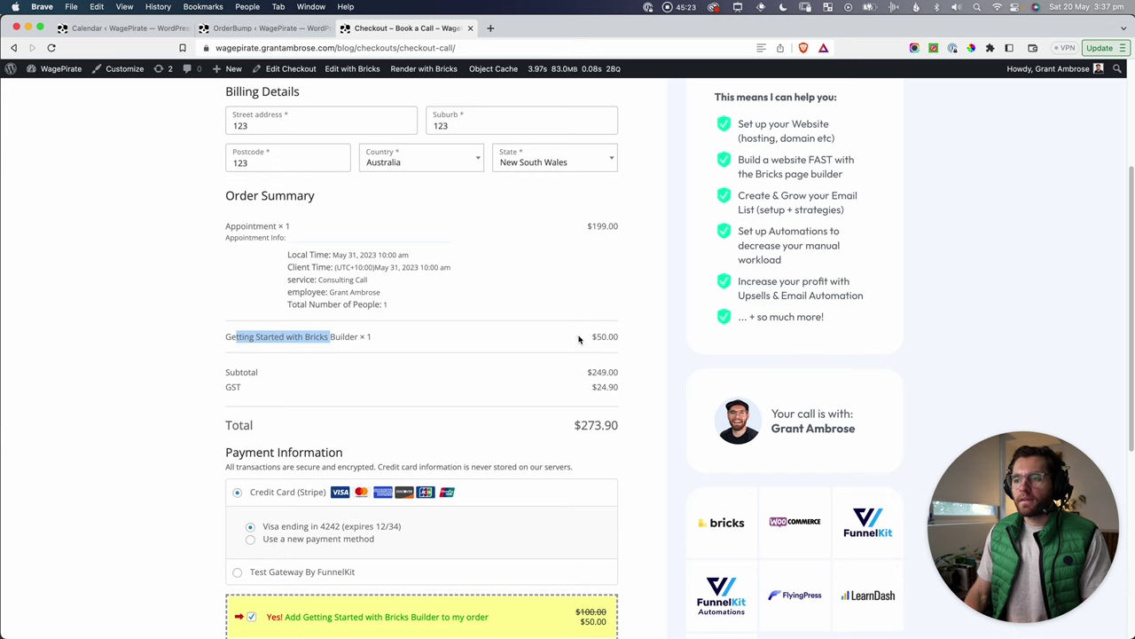
pyautogui.moveTo(590, 337); pyautogui.dragTo(612, 335)
# Step: Mark out the order bump box below the payment methods and return to the order summary totals
pyautogui.scroll(-5, 591, 399)
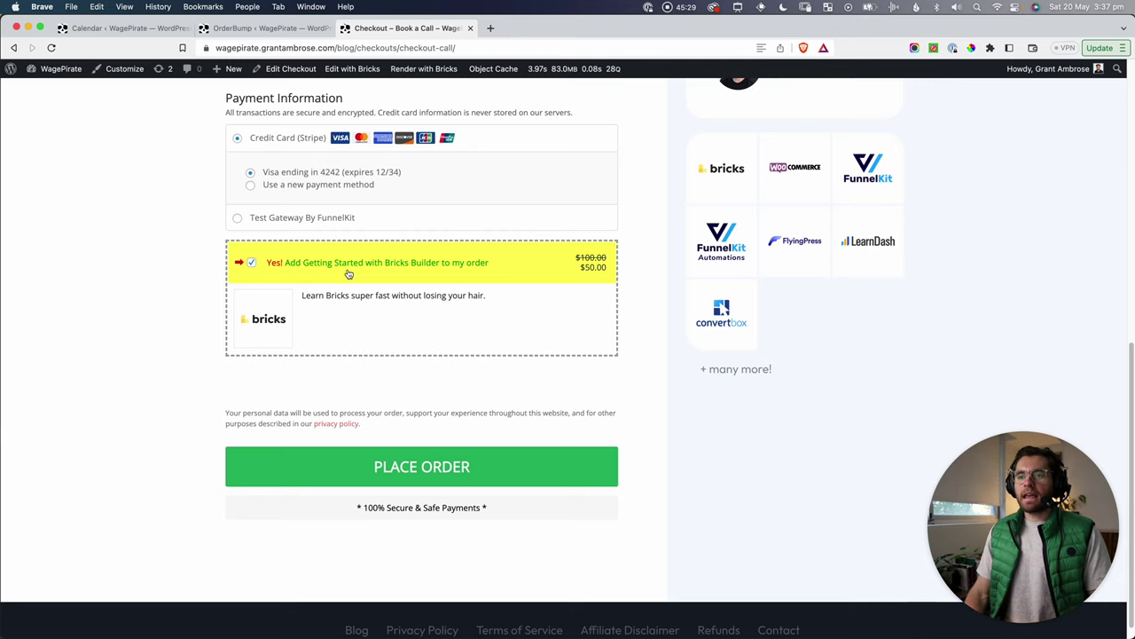
pyautogui.moveTo(188, 217); pyautogui.dragTo(648, 408)
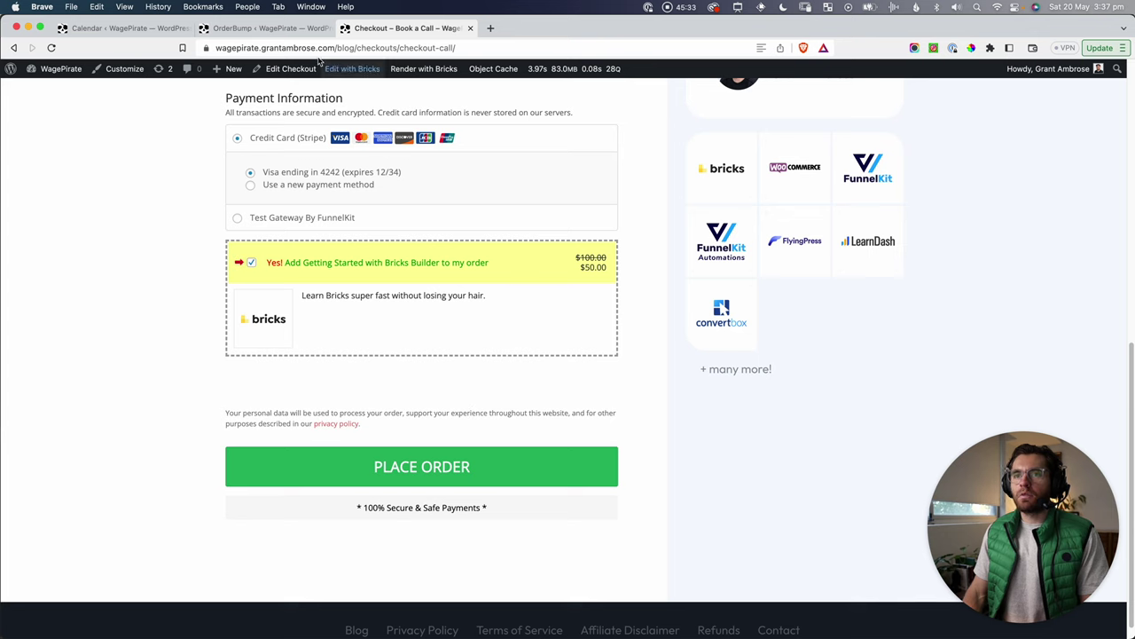
pyautogui.moveTo(200, 230); pyautogui.dragTo(645, 375)
pyautogui.scroll(3, 600, 325)
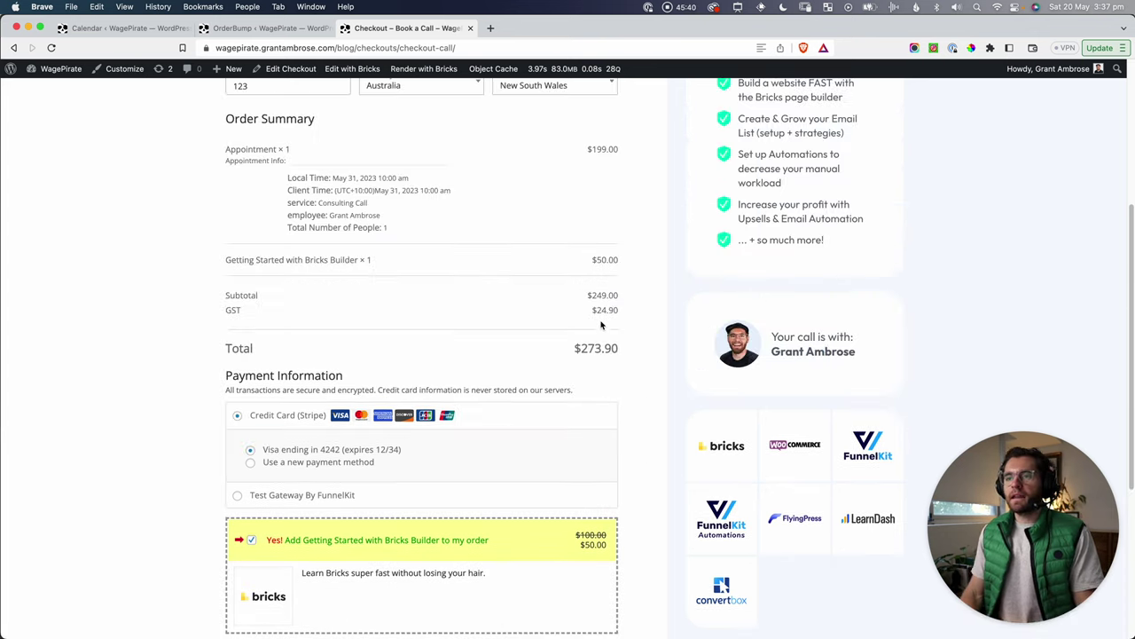
# Step: Examine the order summary and the Getting Started with Bricks Builder order bump on the call checkout page
pyautogui.scroll(-1, 612, 323)
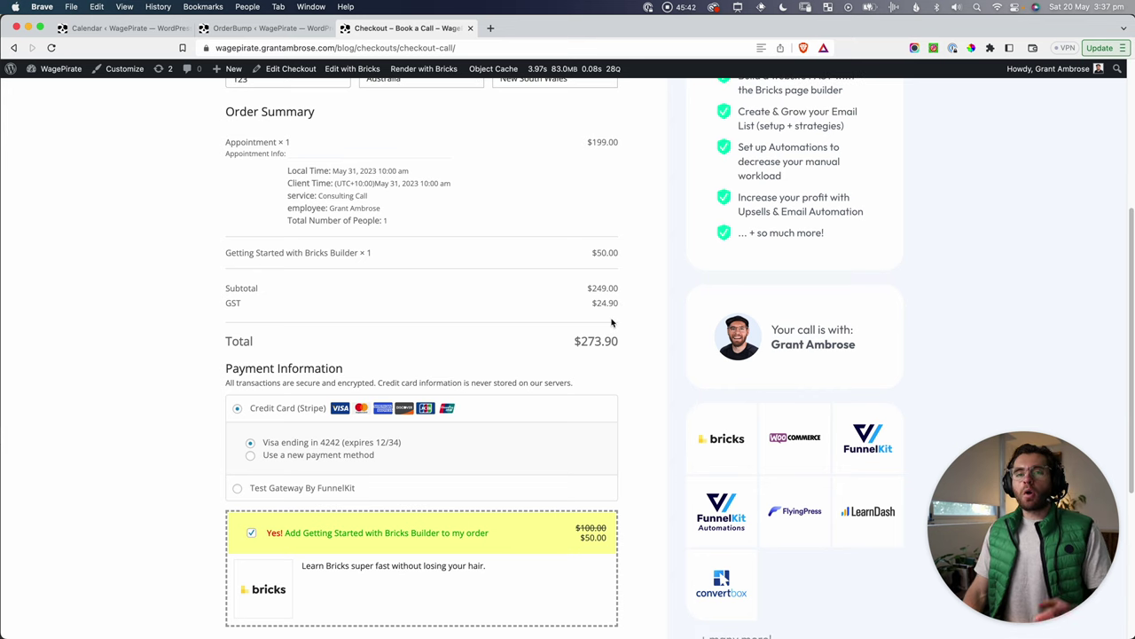
pyautogui.scroll(-2, 613, 319)
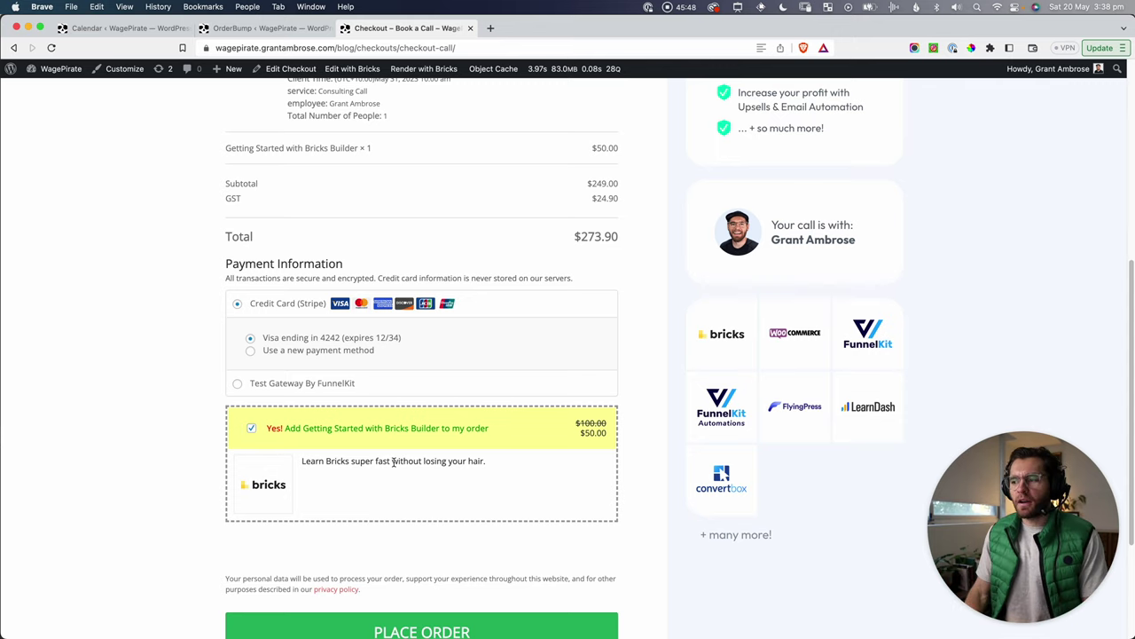
pyautogui.press('super+shift+4')
pyautogui.moveTo(202, 391); pyautogui.dragTo(644, 545)
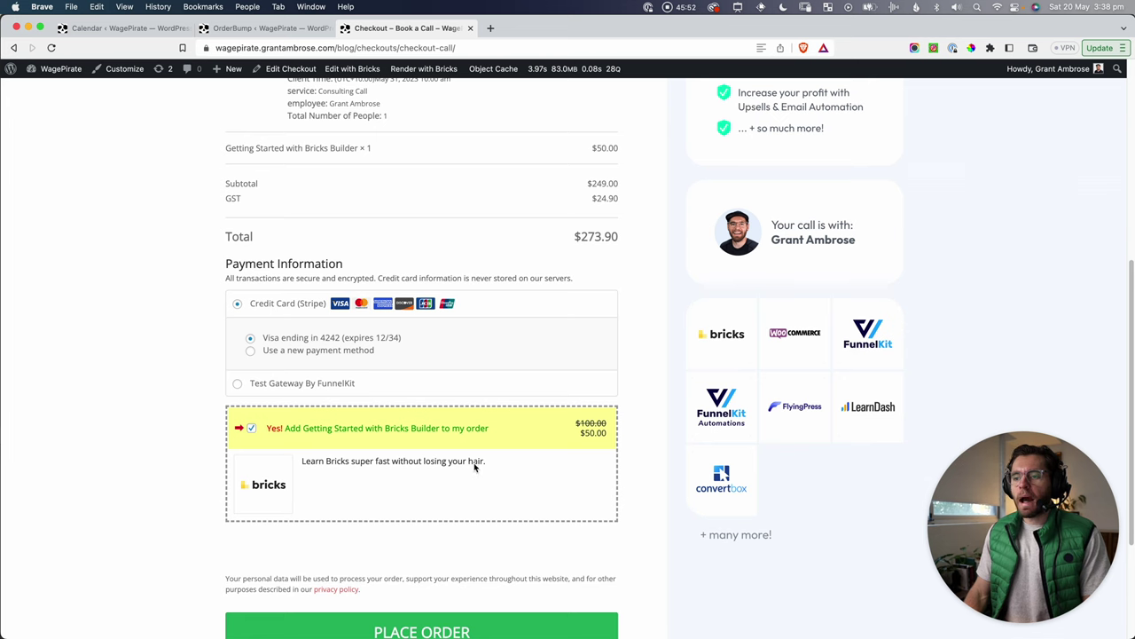
# Step: Return to the Book a Call funnel's steps and open the Upsell – Online Course step
pyautogui.click(257, 28)
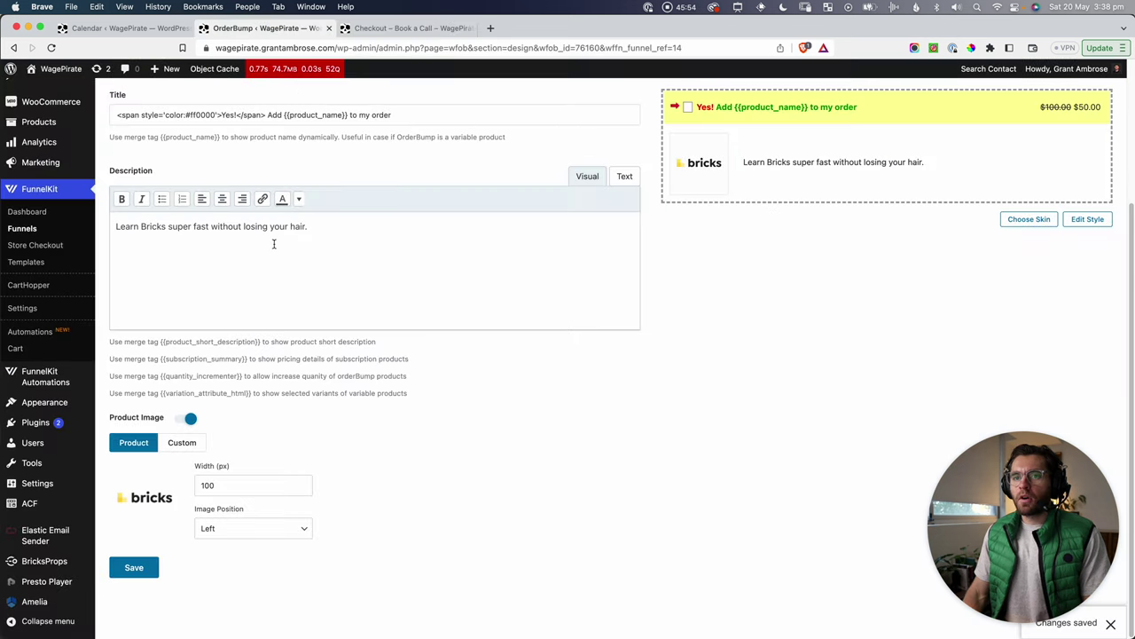
pyautogui.scroll(3, 275, 244)
pyautogui.click(113, 133)
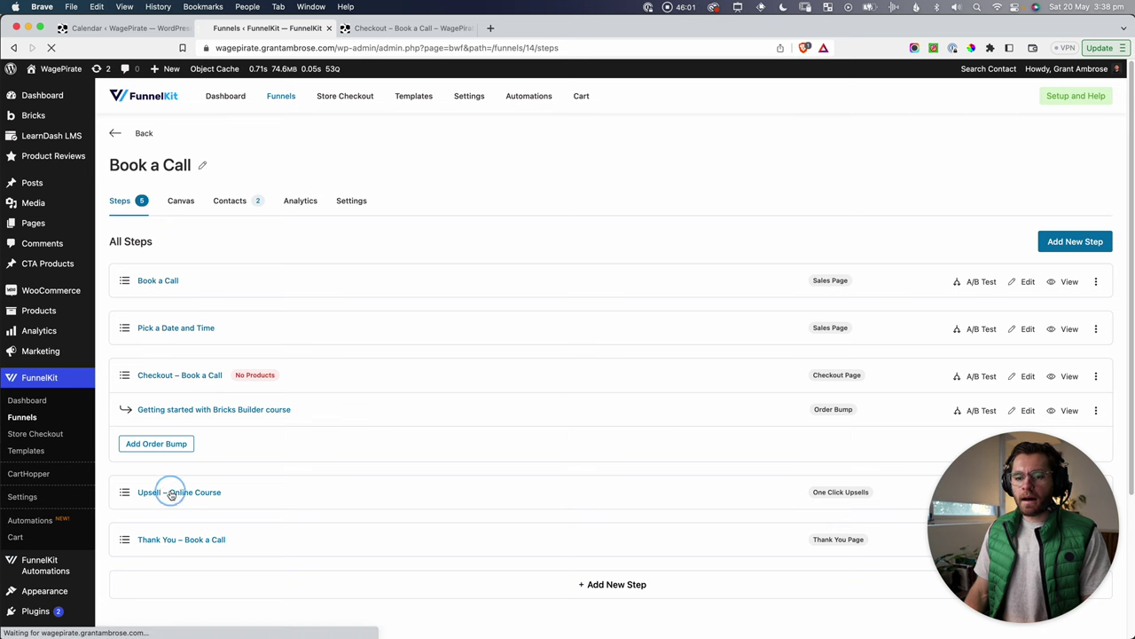
pyautogui.click(177, 492)
pyautogui.scroll(-2, 262, 363)
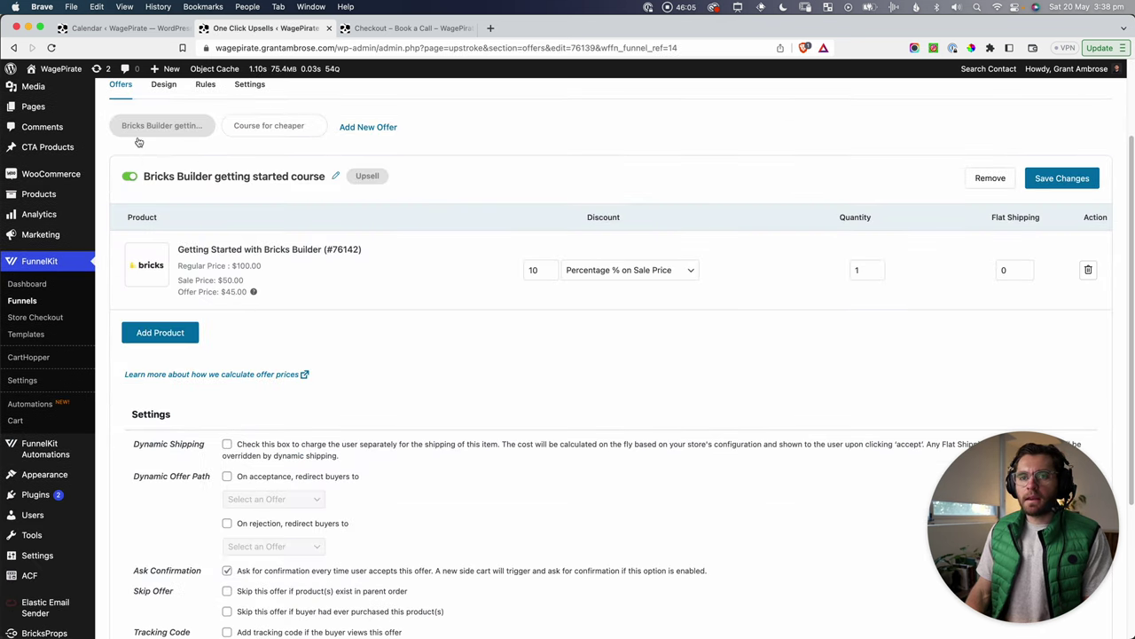
# Step: Enable both Skip Offer options for the Bricks Builder upsell: product(s) exist in parent order, and buyer had ever purchased the product(s)
pyautogui.scroll(-3, 432, 238)
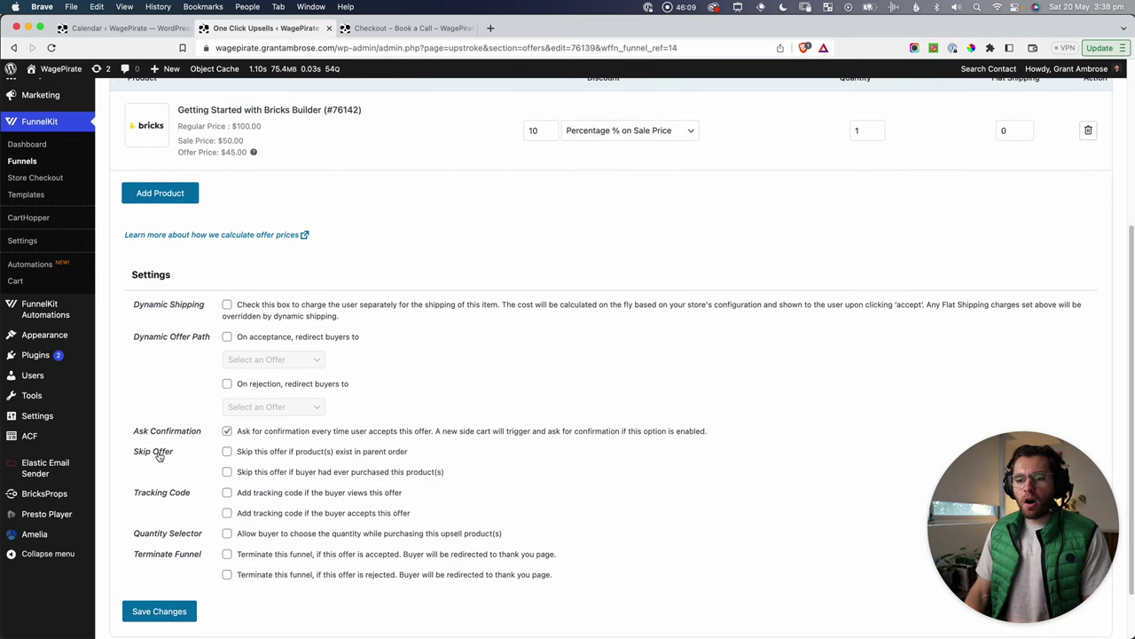
pyautogui.click(227, 452)
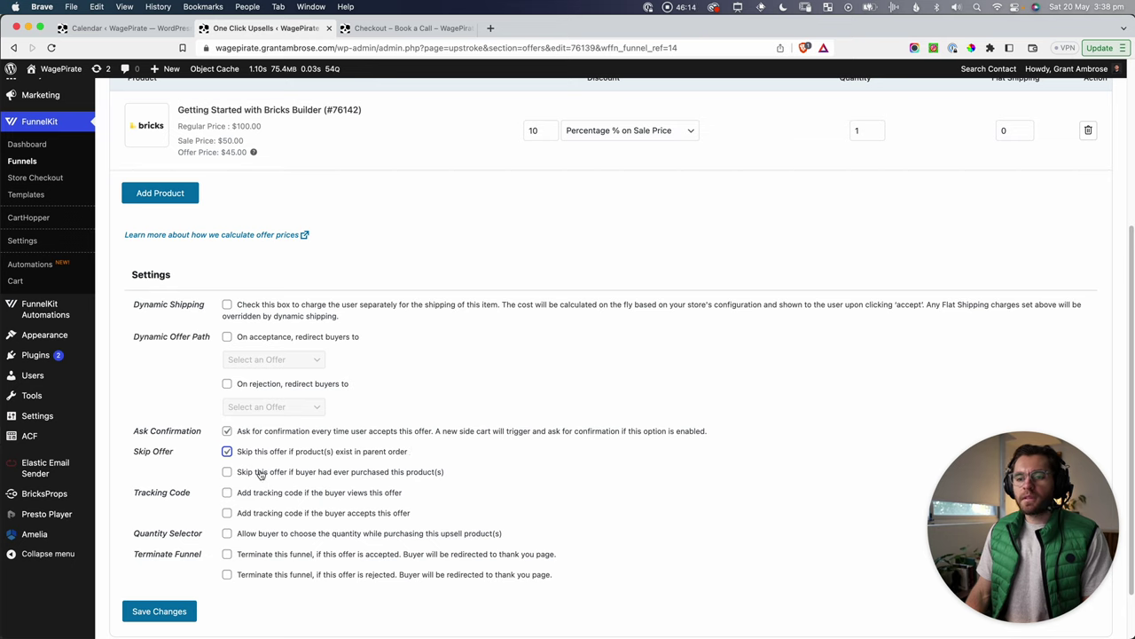
pyautogui.moveTo(238, 472); pyautogui.dragTo(456, 487)
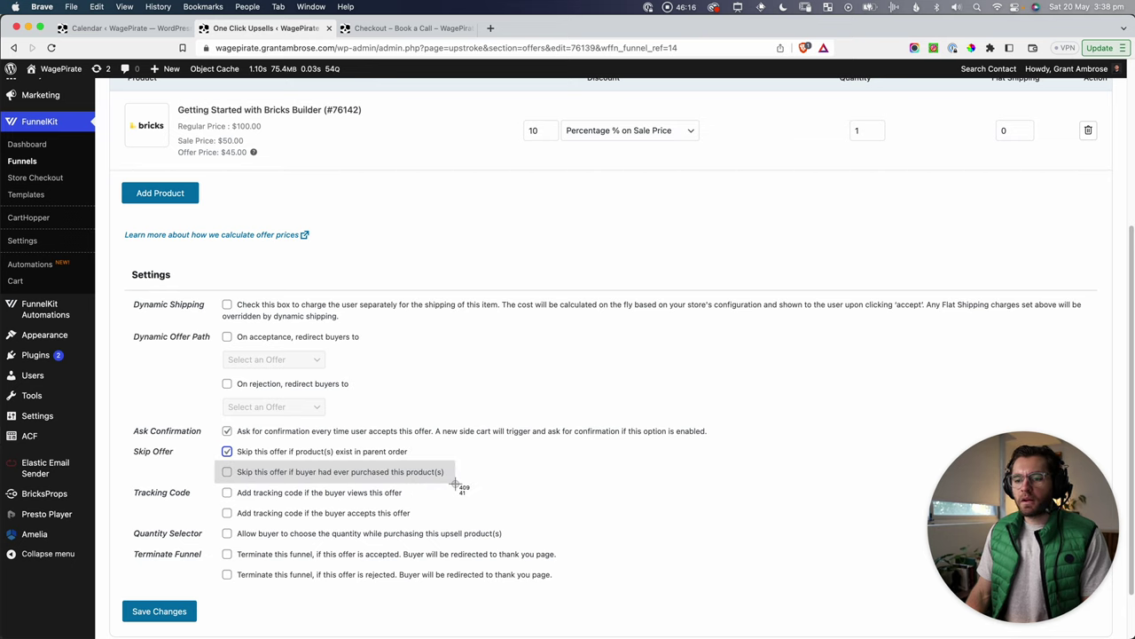
pyautogui.click(456, 487)
pyautogui.click(383, 478)
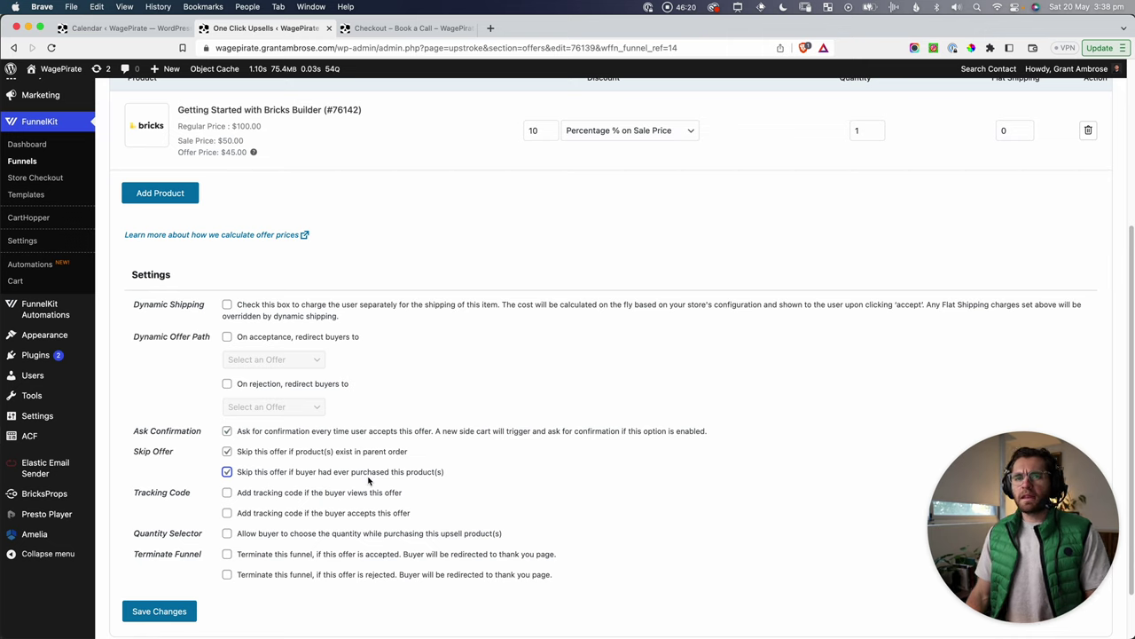
pyautogui.click(264, 456)
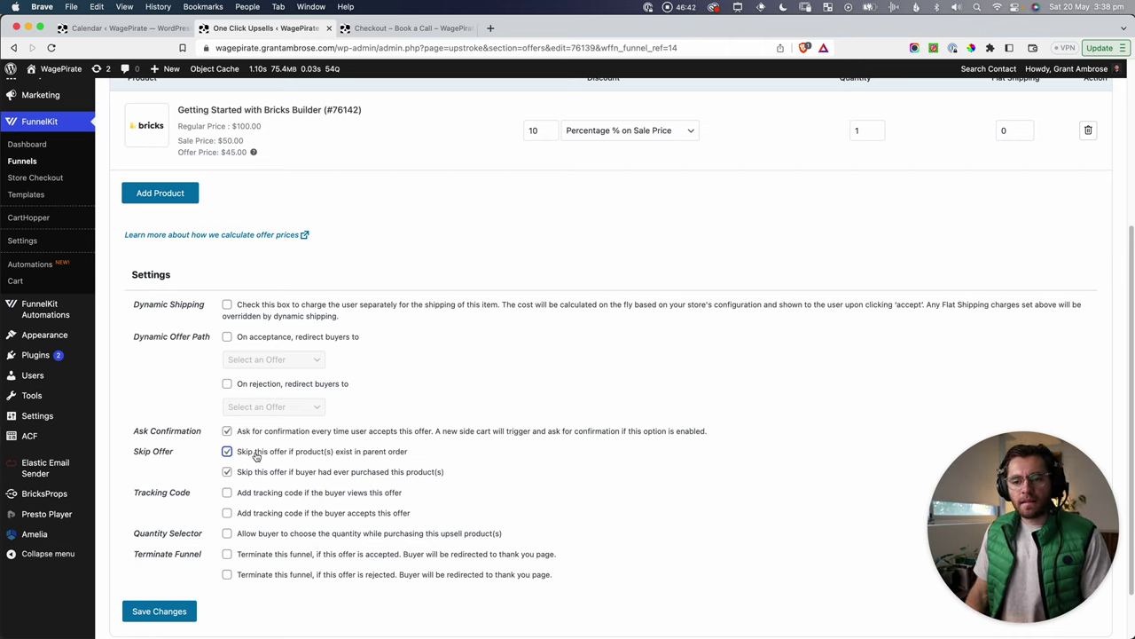
# Step: Disable skipping the upsell when product(s) exist in the parent order, keep the ever-purchased skip rule, and save the offer
pyautogui.press('super+shift+4')
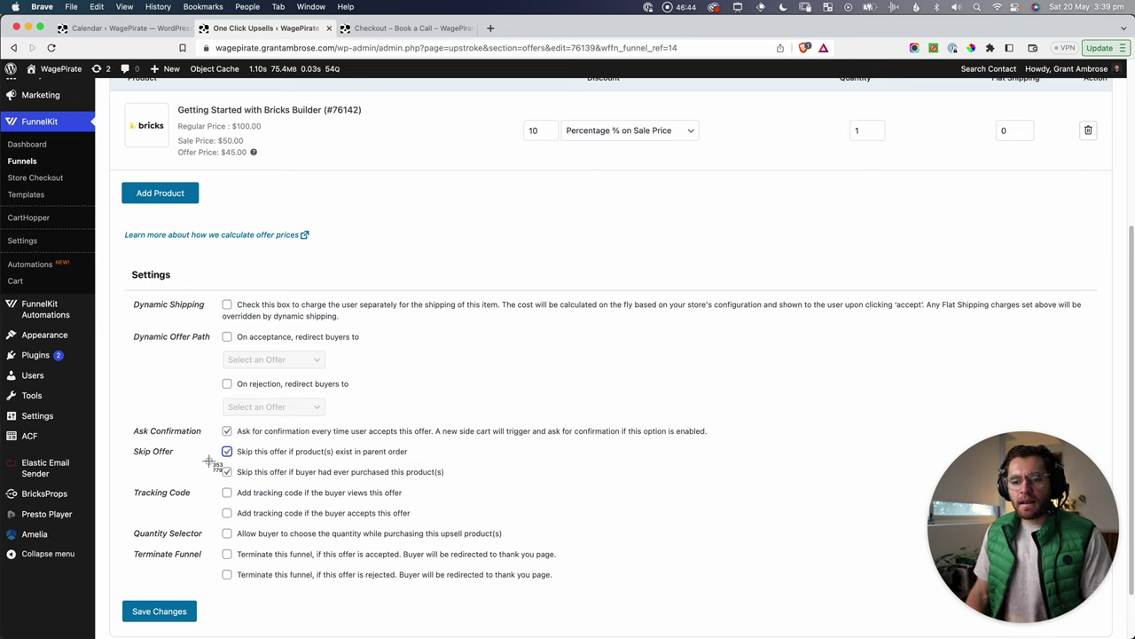
pyautogui.moveTo(209, 462); pyautogui.dragTo(452, 483)
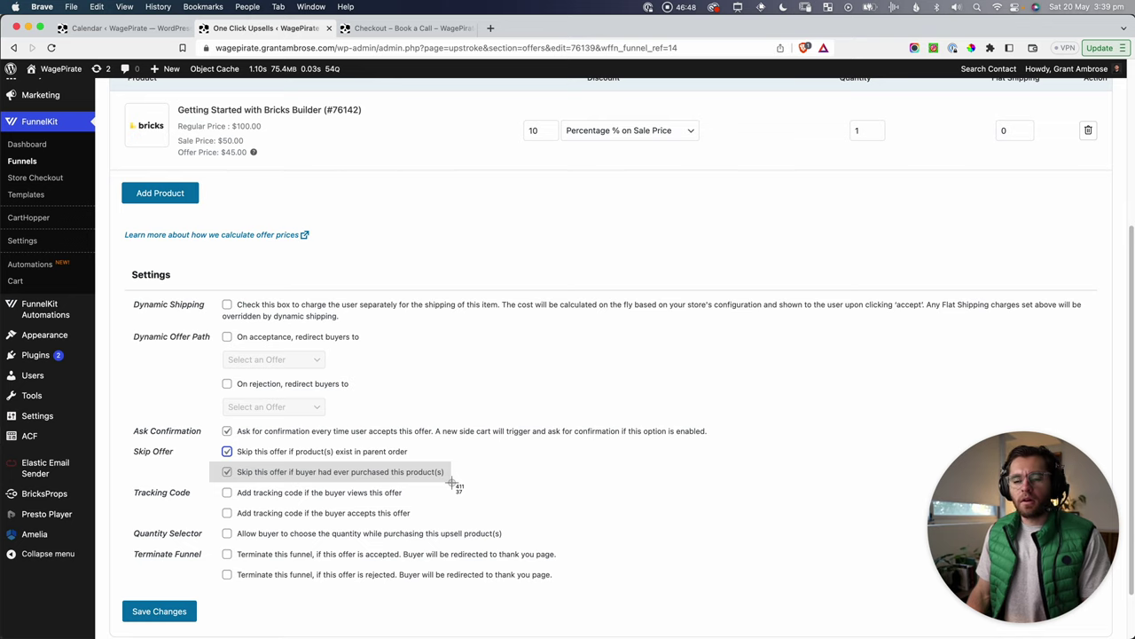
pyautogui.moveTo(451, 484); pyautogui.dragTo(452, 483)
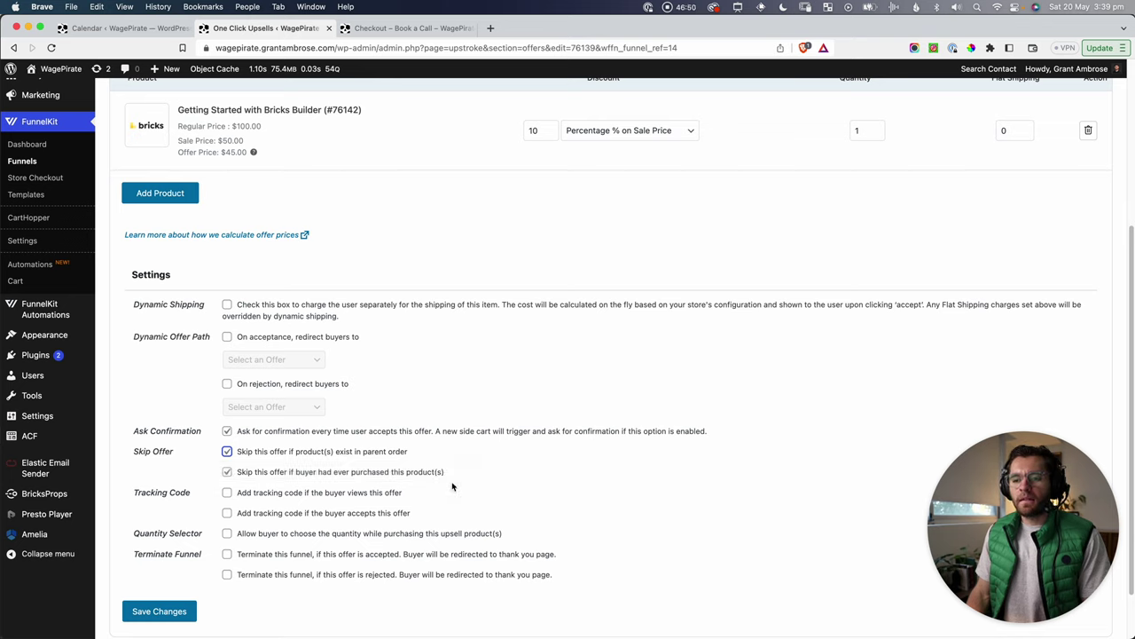
pyautogui.click(396, 452)
pyautogui.press('super+shift+4')
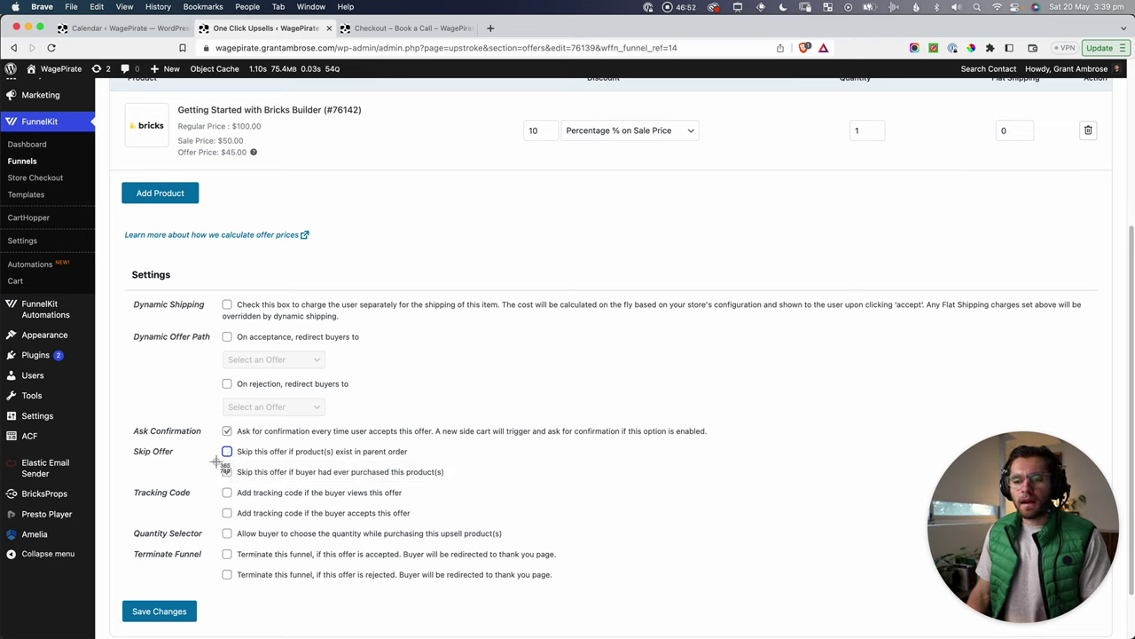
pyautogui.moveTo(217, 461); pyautogui.dragTo(463, 482)
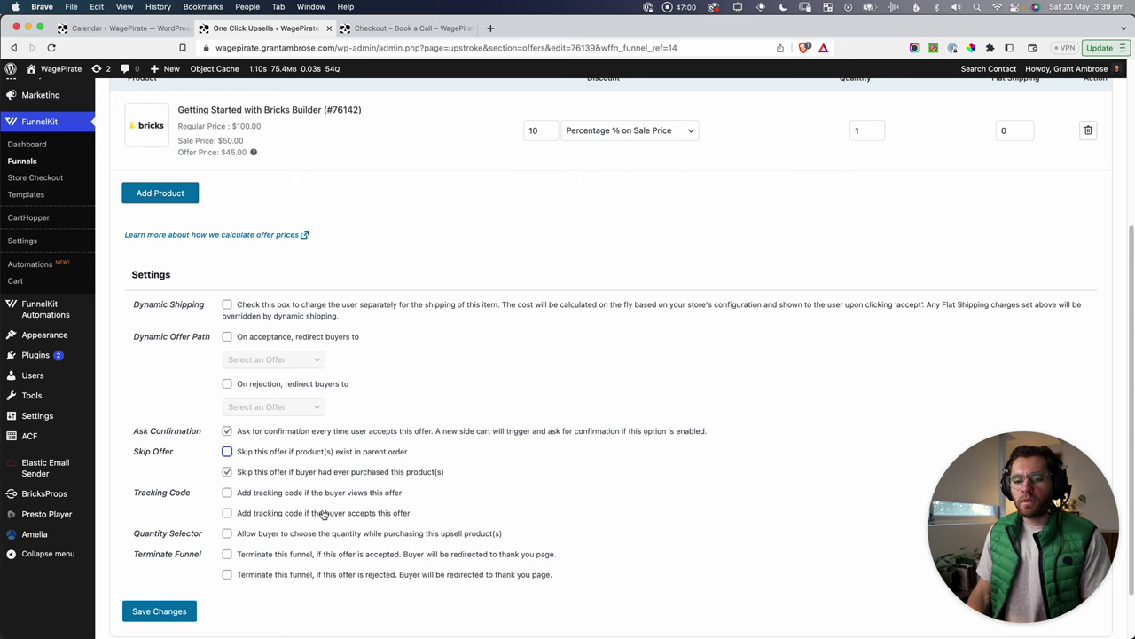
pyautogui.click(175, 612)
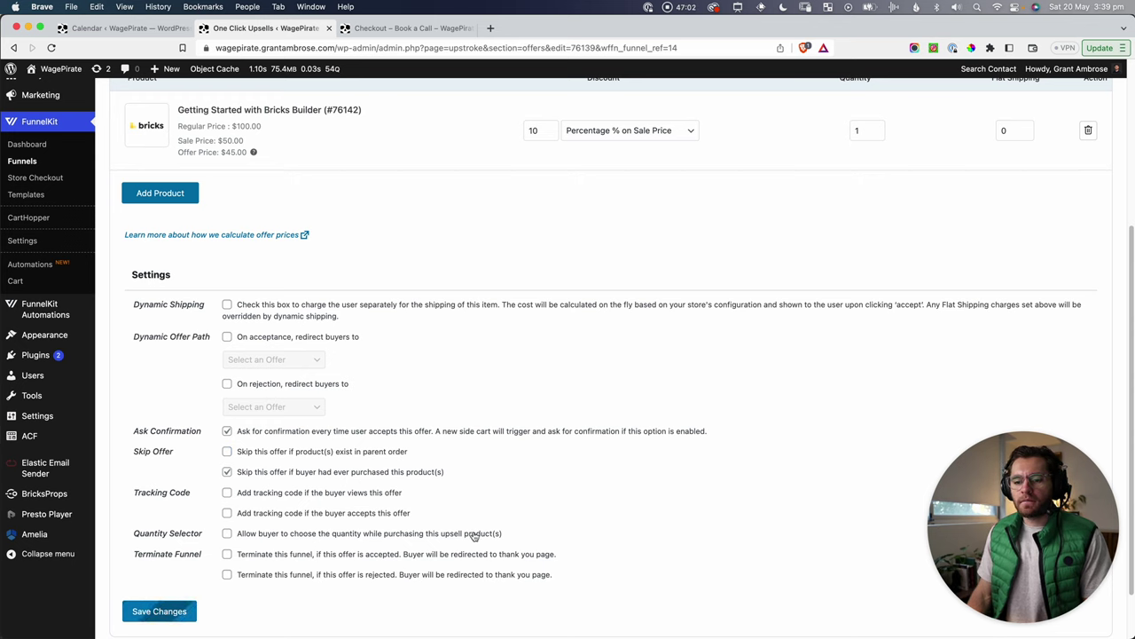
# Step: Set the Course for cheaper downsell to skip if the buyer had ever purchased the product(s), and save it
pyautogui.click(275, 237)
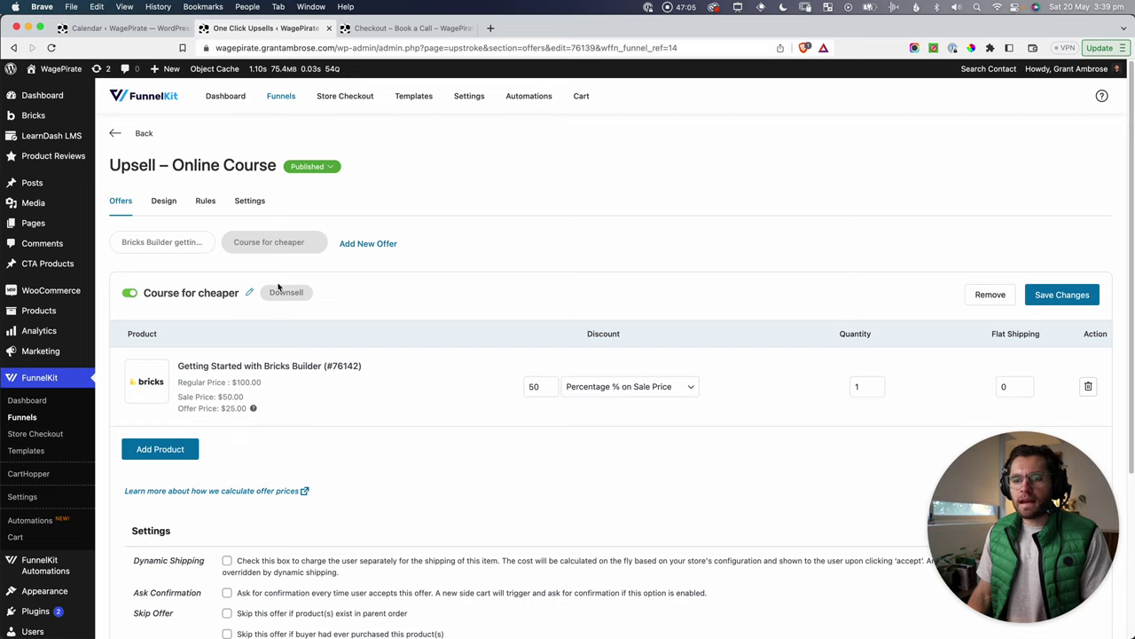
pyautogui.scroll(-5, 431, 436)
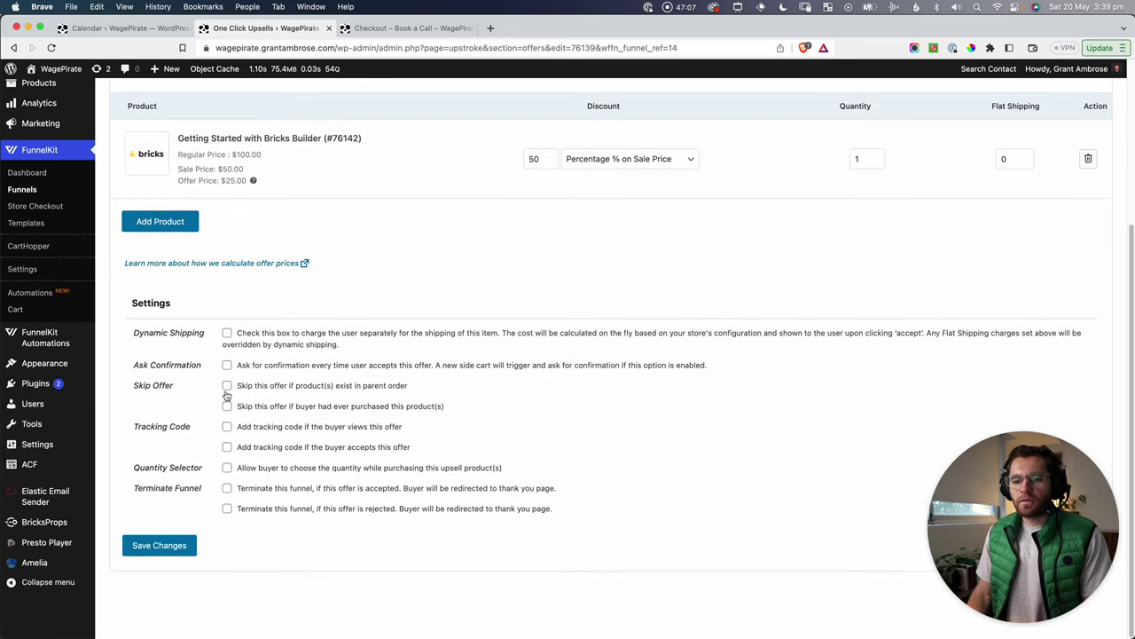
pyautogui.click(228, 408)
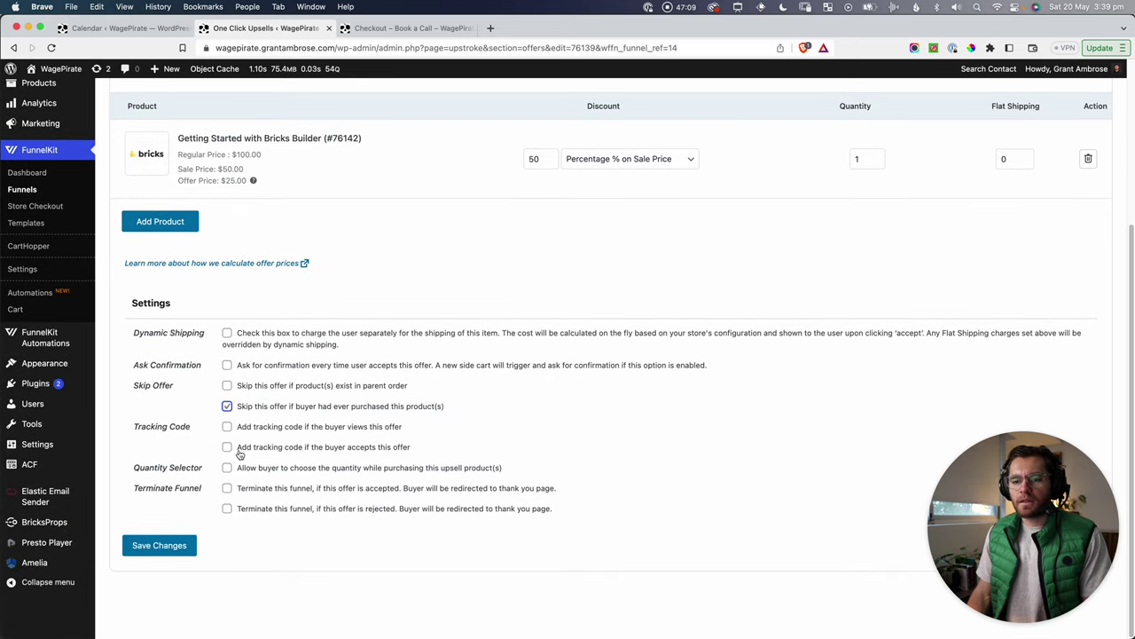
pyautogui.click(159, 546)
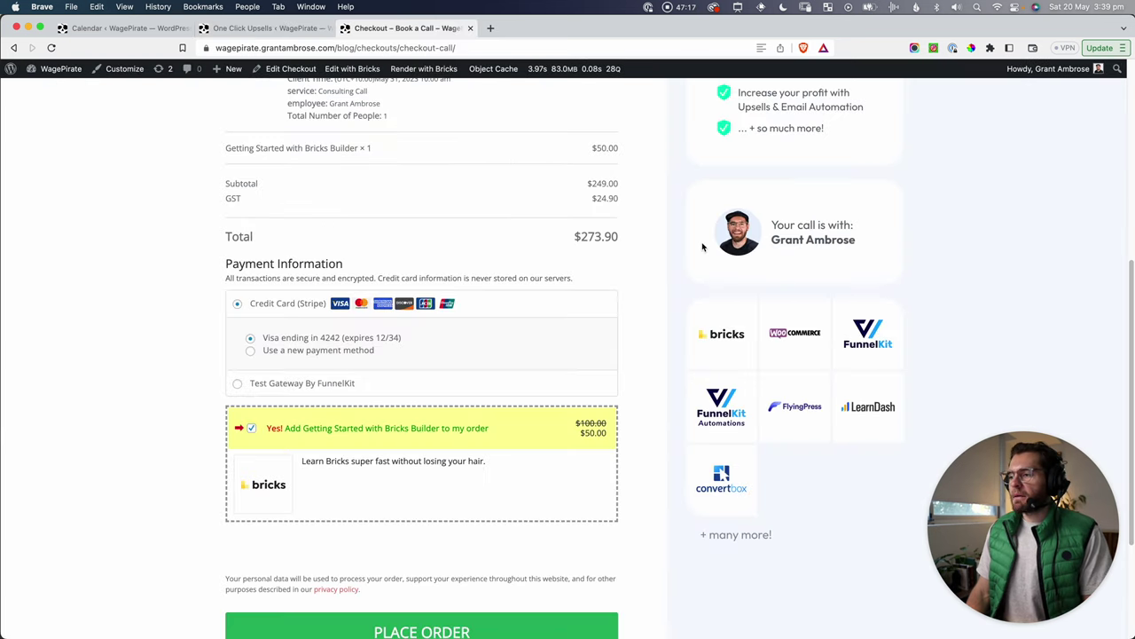
# Step: Place a checkout order through Test Gateway By FunnelKit with the Getting Started with Bricks Builder bump included
pyautogui.scroll(-3, 702, 246)
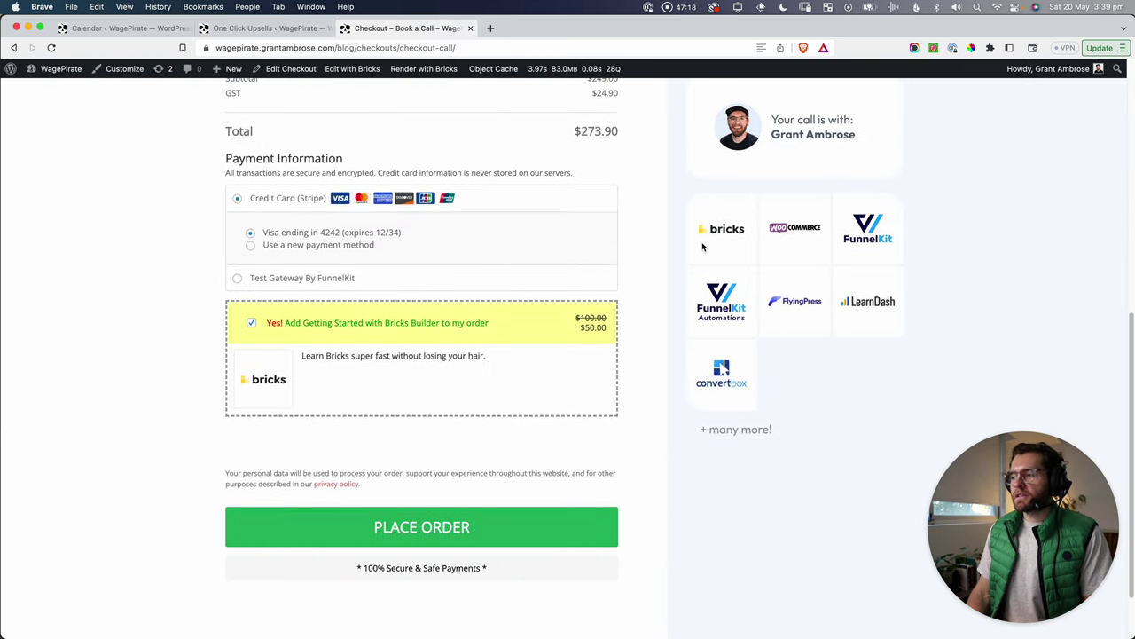
pyautogui.press('super+shift+4')
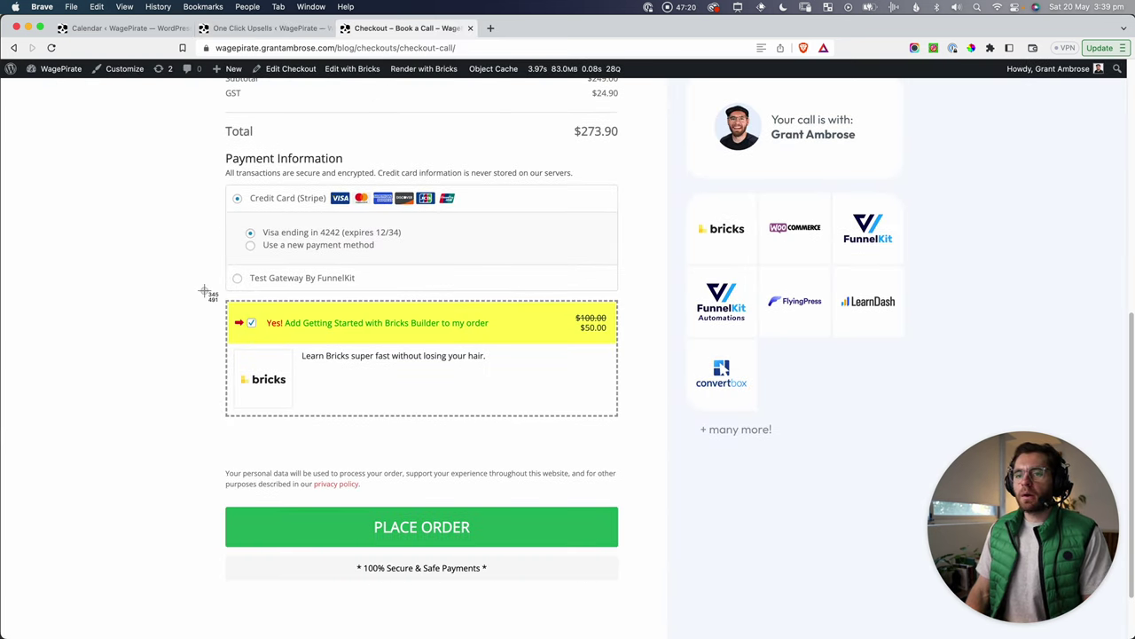
pyautogui.moveTo(204, 290); pyautogui.dragTo(654, 442)
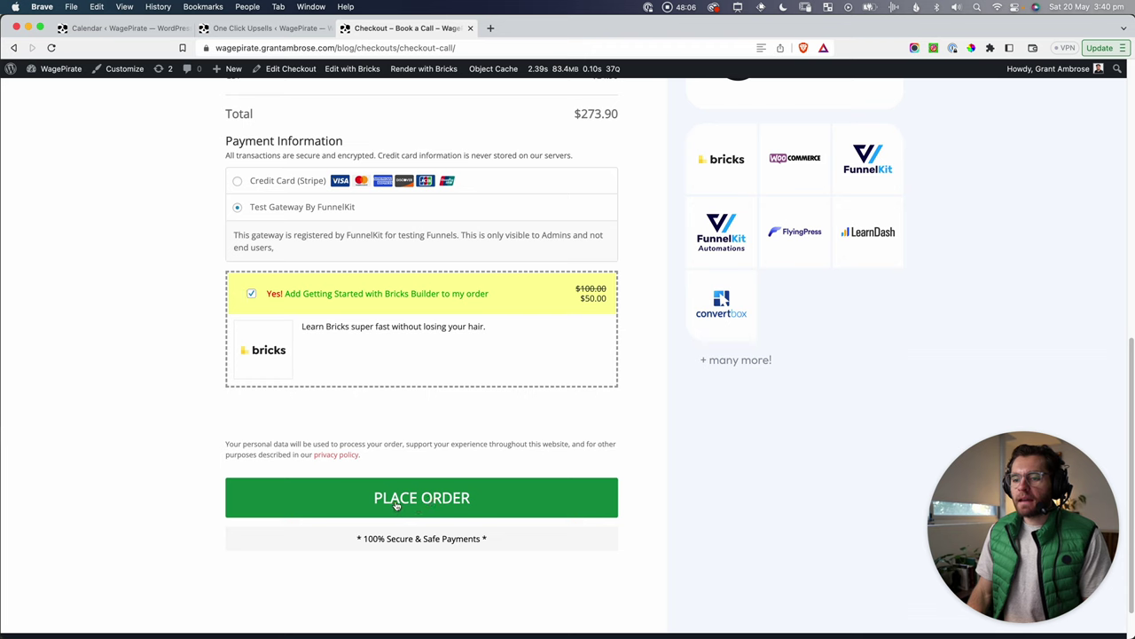
pyautogui.click(429, 504)
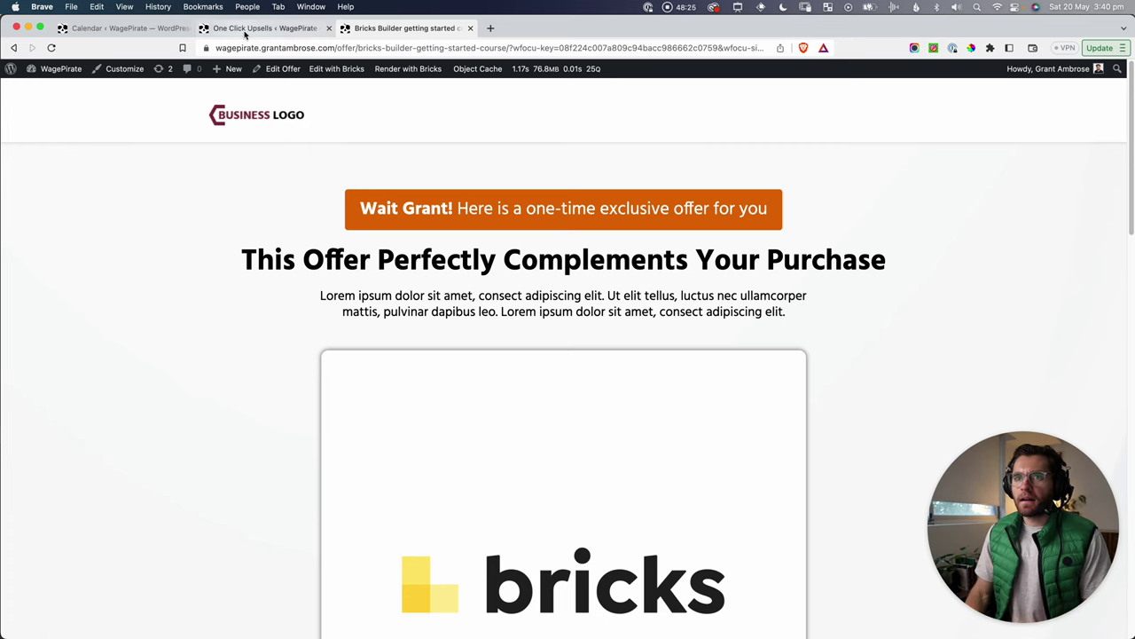
# Step: Set the Course for cheaper downsell to skip if product(s) exist in the parent order, and save the changes
pyautogui.click(264, 27)
pyautogui.click(227, 385)
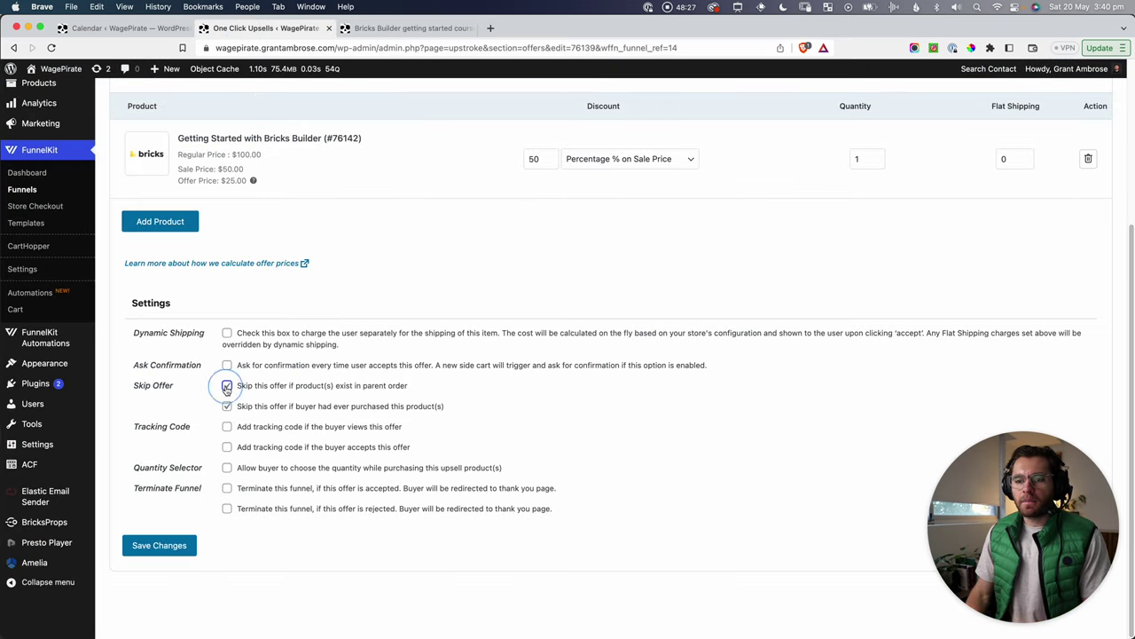
pyautogui.press('super+shift+4')
pyautogui.moveTo(220, 394); pyautogui.dragTo(458, 420)
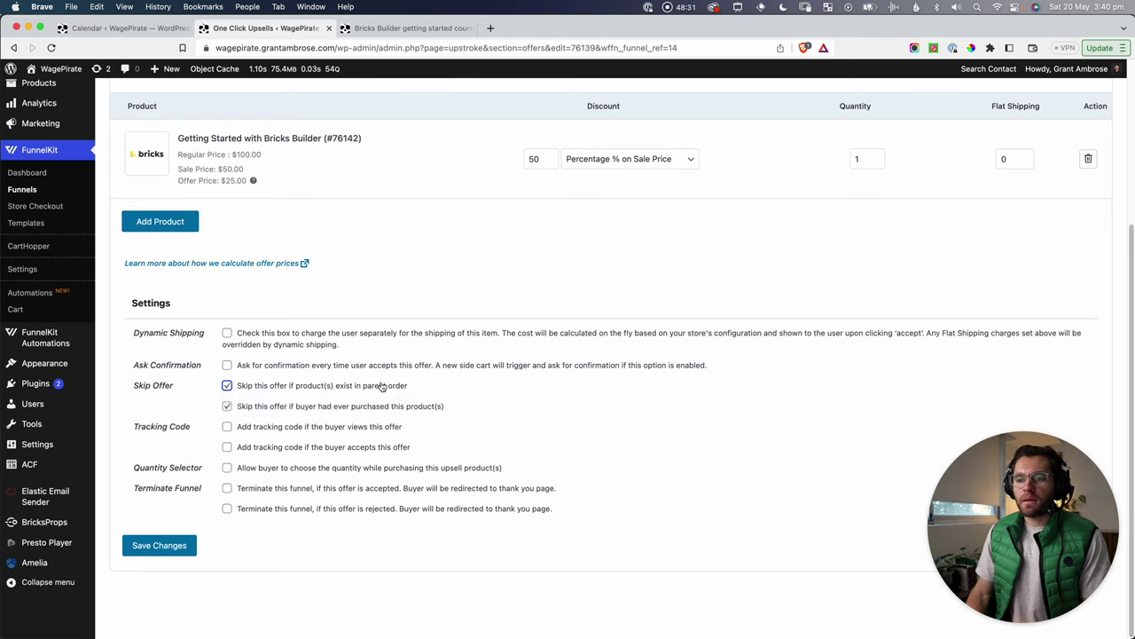
pyautogui.click(188, 544)
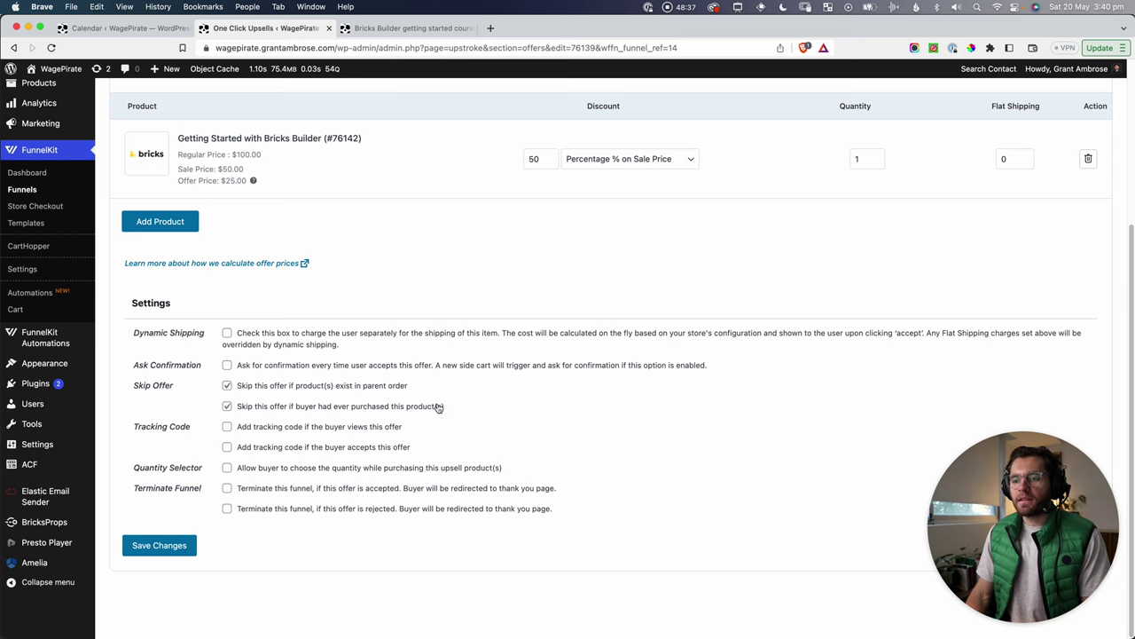
# Step: Set the Bricks Builder getting started course upsell to skip if product(s) exist in the parent order, and save the changes
pyautogui.scroll(5, 430, 414)
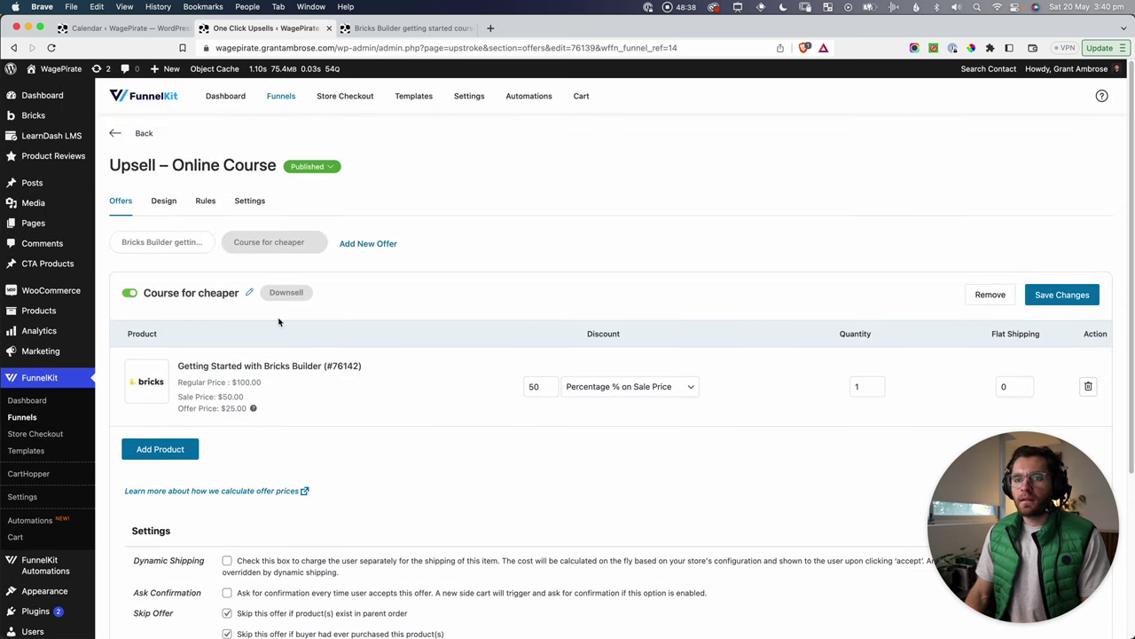
pyautogui.click(161, 242)
pyautogui.scroll(-6, 242, 375)
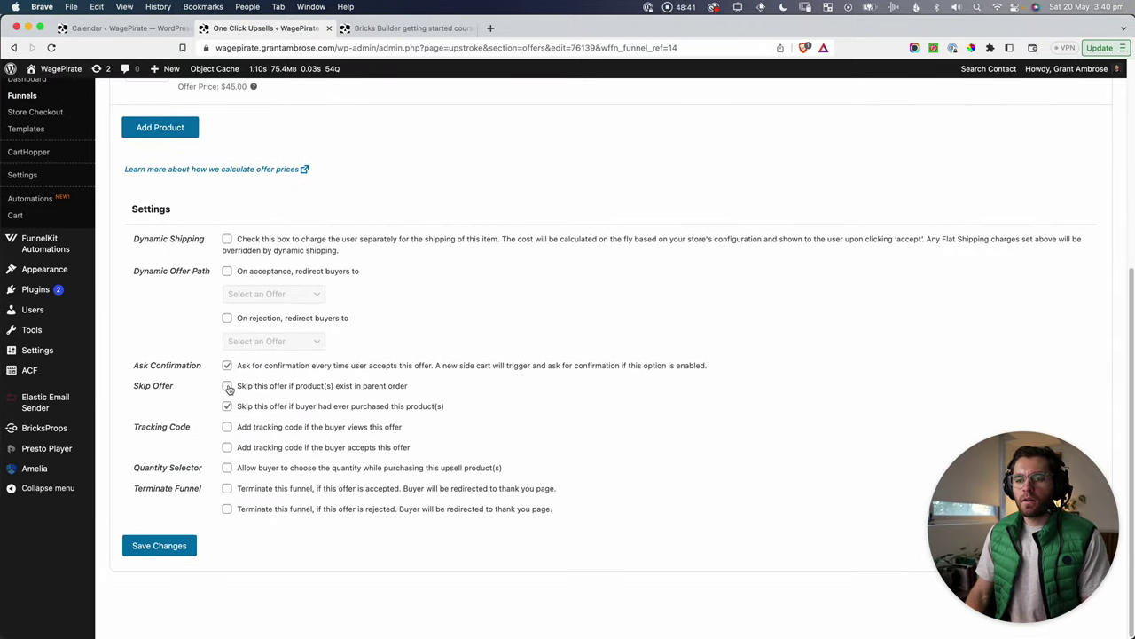
pyautogui.click(228, 387)
pyautogui.click(183, 545)
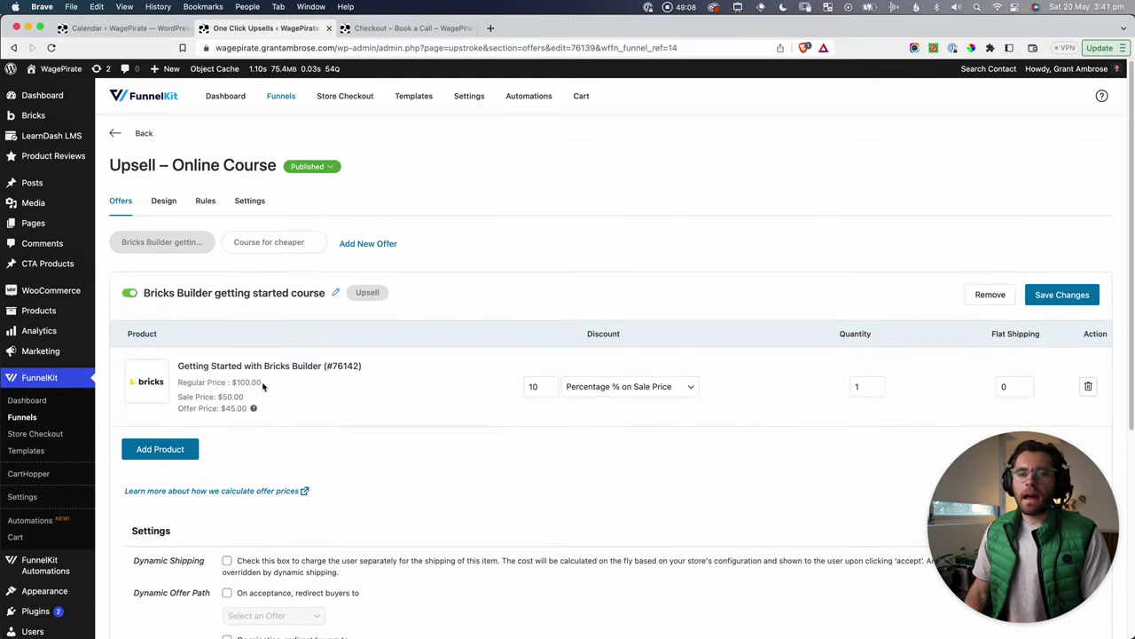
# Step: Open the WooCommerce orders in a new tab and move all orders to the trash
pyautogui.moveTo(84, 291)
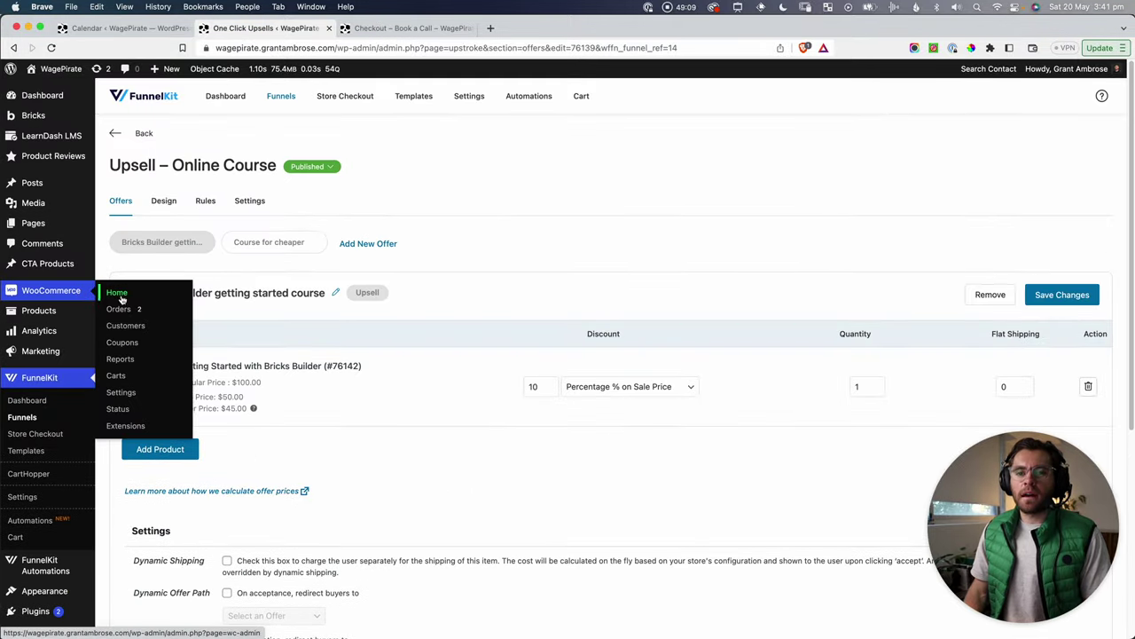
pyautogui.keyDown('super'); pyautogui.click(124, 309); pyautogui.keyUp('super')
pyautogui.click(417, 27)
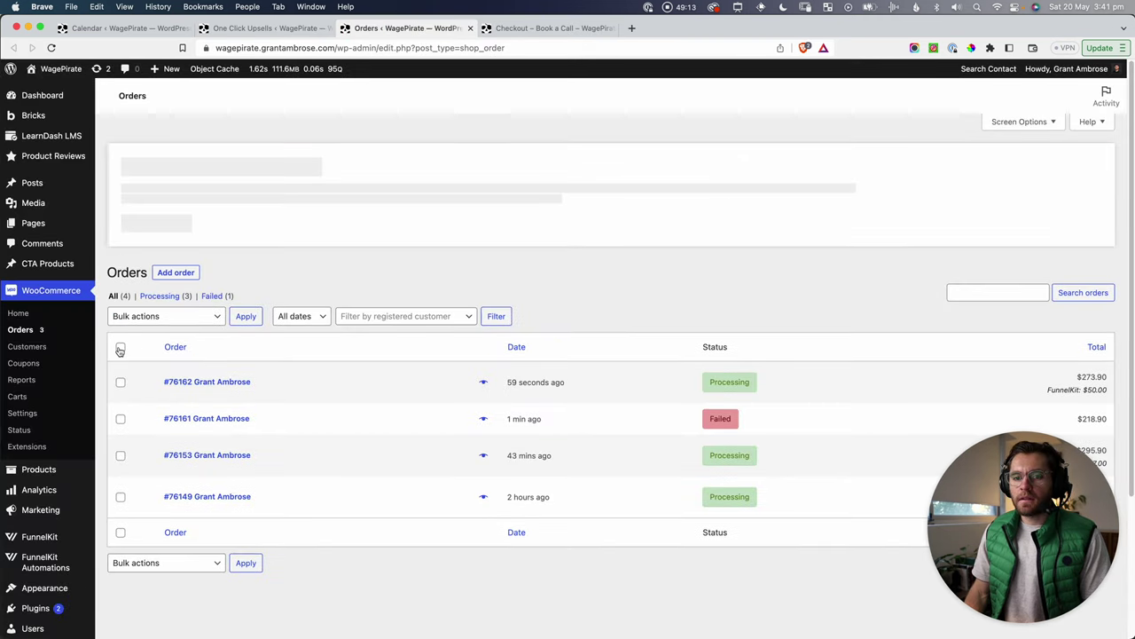
pyautogui.click(121, 347)
pyautogui.click(131, 319)
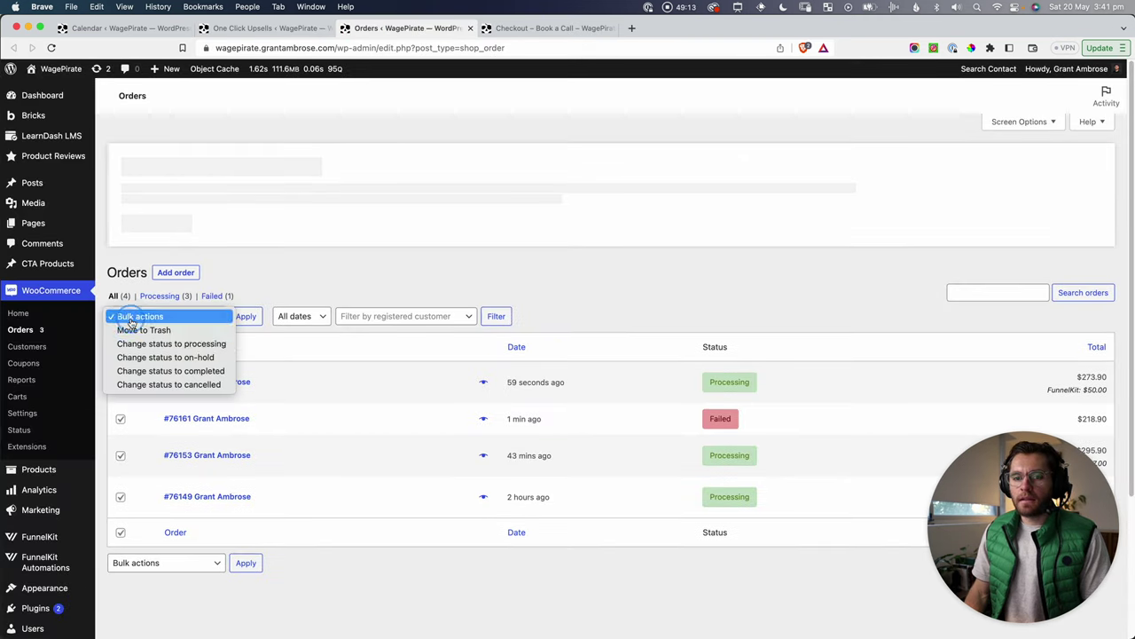
pyautogui.click(144, 329)
pyautogui.click(241, 317)
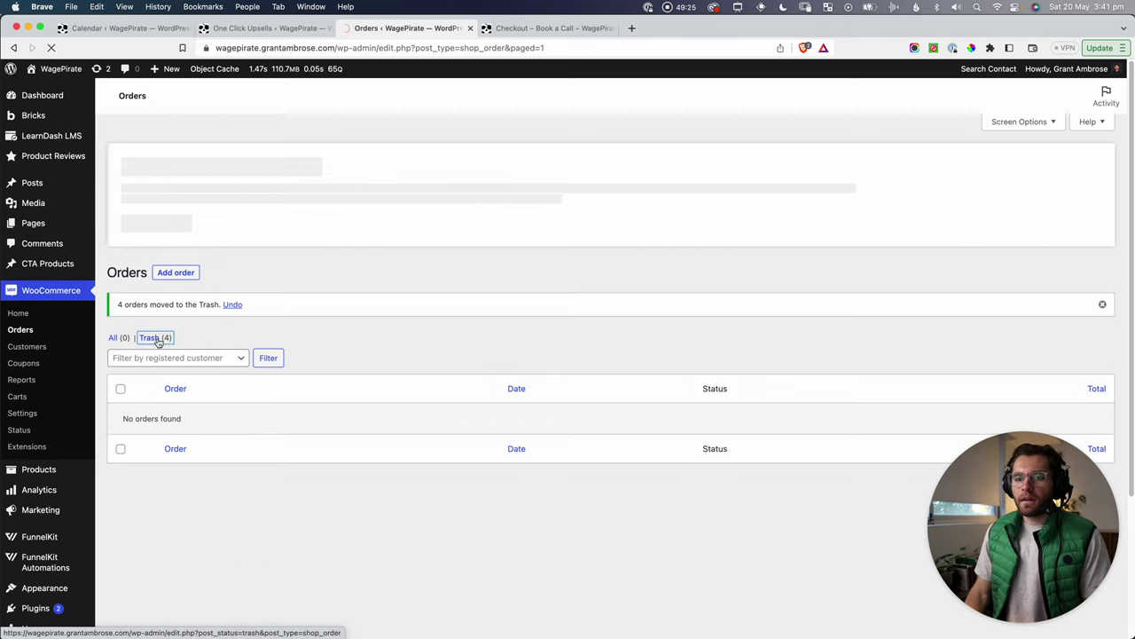
# Step: Open the trashed orders, and book a Consulting Call for May 31, 2023 at 2:30 PM through to the checkout
pyautogui.click(155, 332)
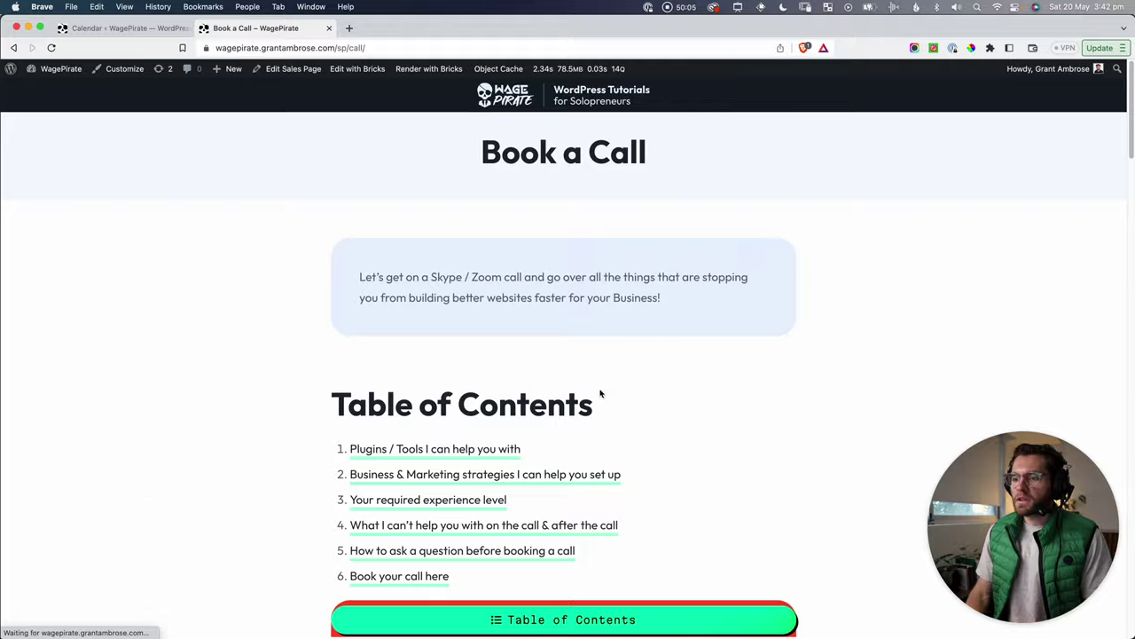
pyautogui.scroll(-15, 591, 395)
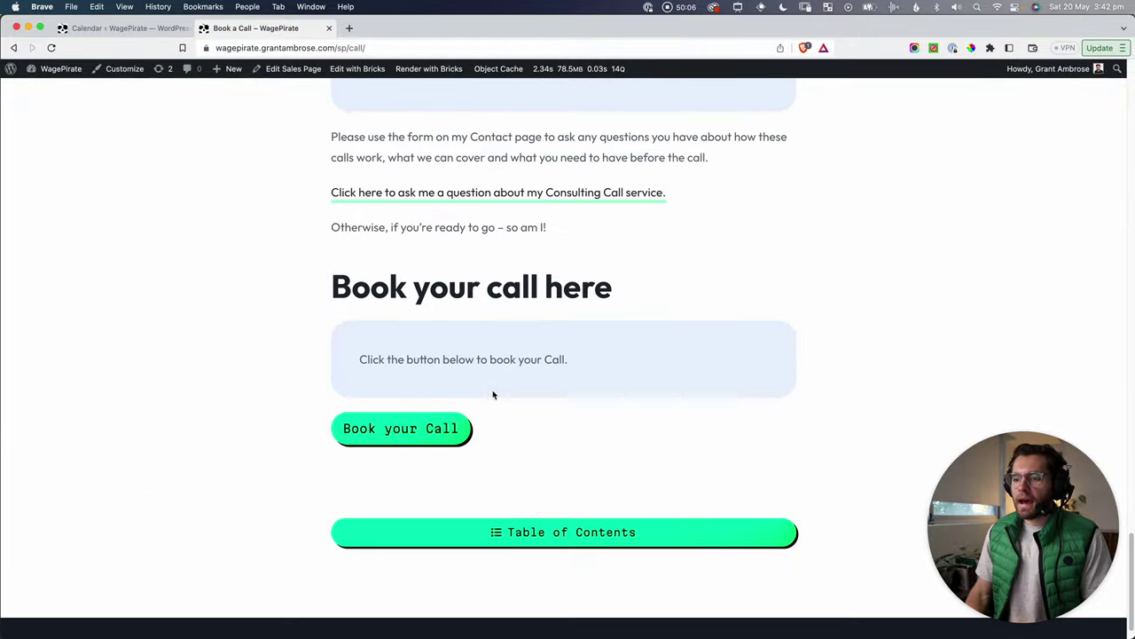
pyautogui.click(448, 390)
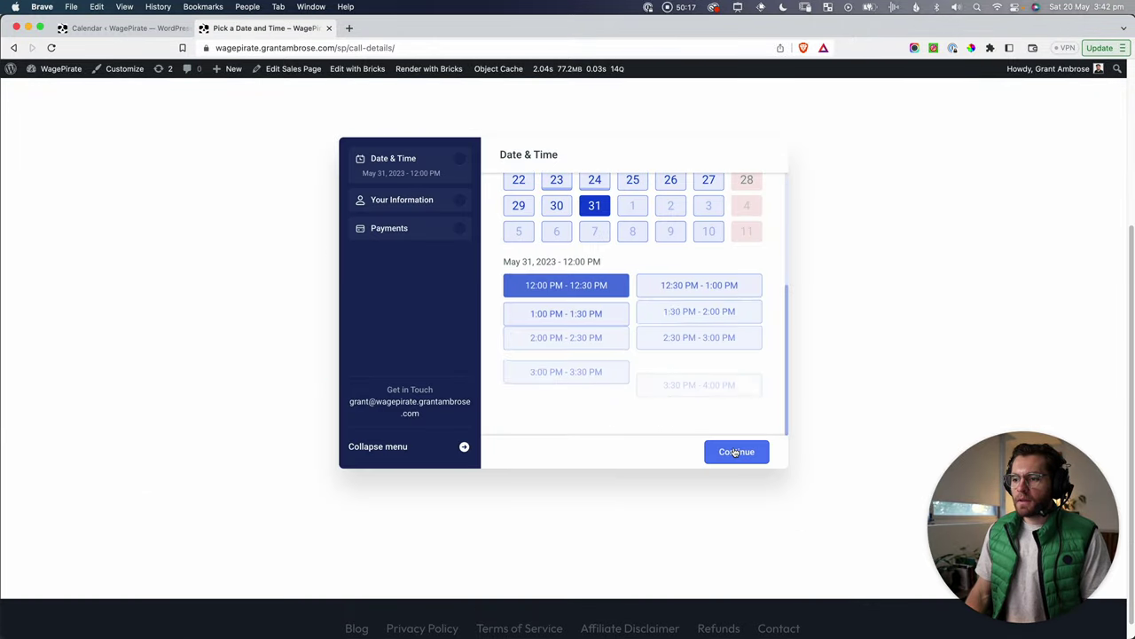
pyautogui.click(701, 347)
pyautogui.click(737, 452)
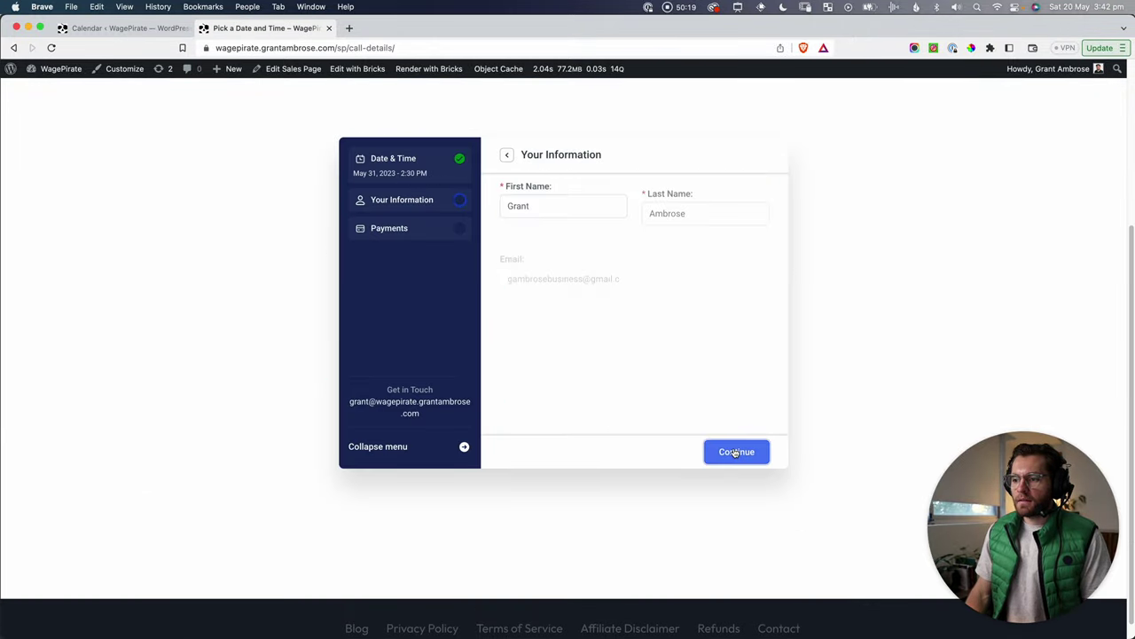
pyautogui.click(737, 452)
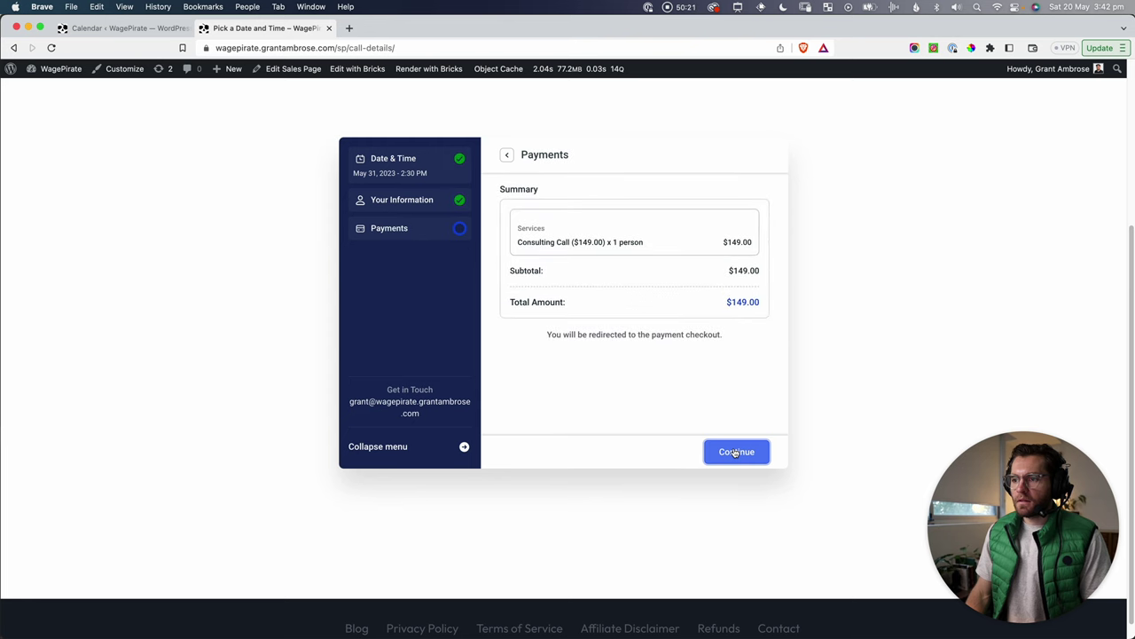
pyautogui.click(734, 451)
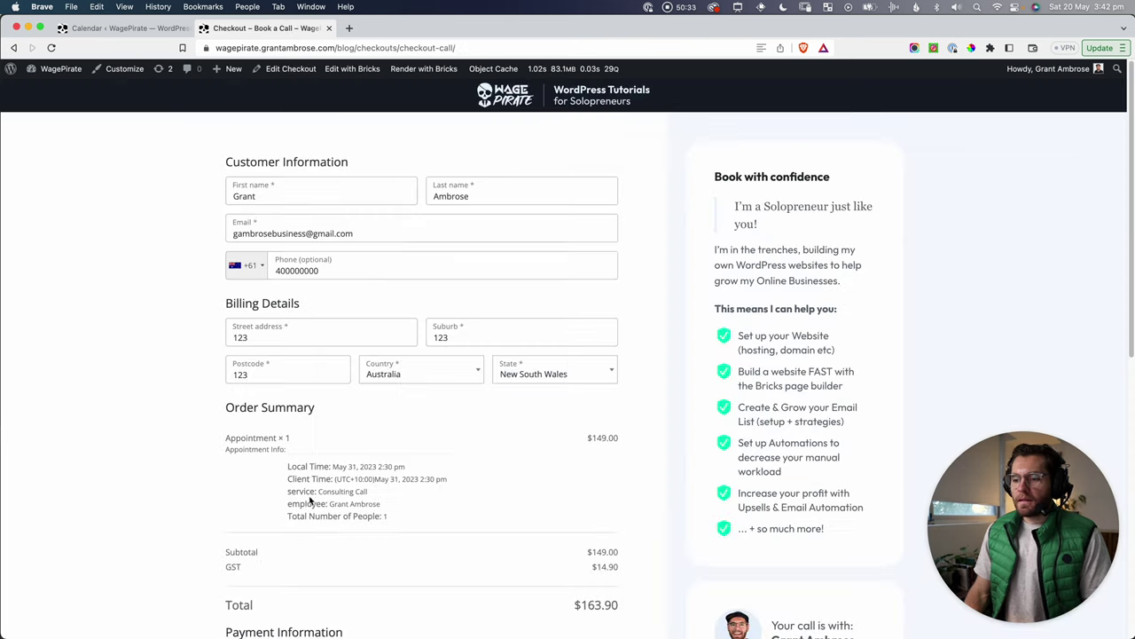
# Step: Add the Getting Started with Bricks Builder bump to the call order and place it with Test Gateway By FunnelKit
pyautogui.scroll(-3, 572, 489)
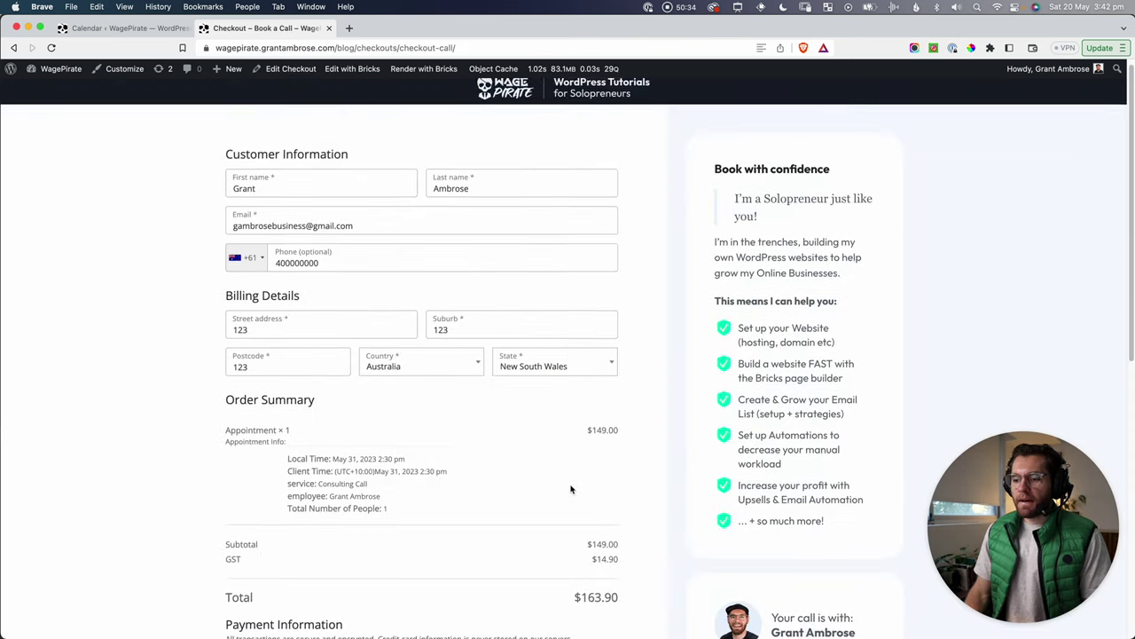
pyautogui.scroll(-3, 572, 489)
pyautogui.click(332, 403)
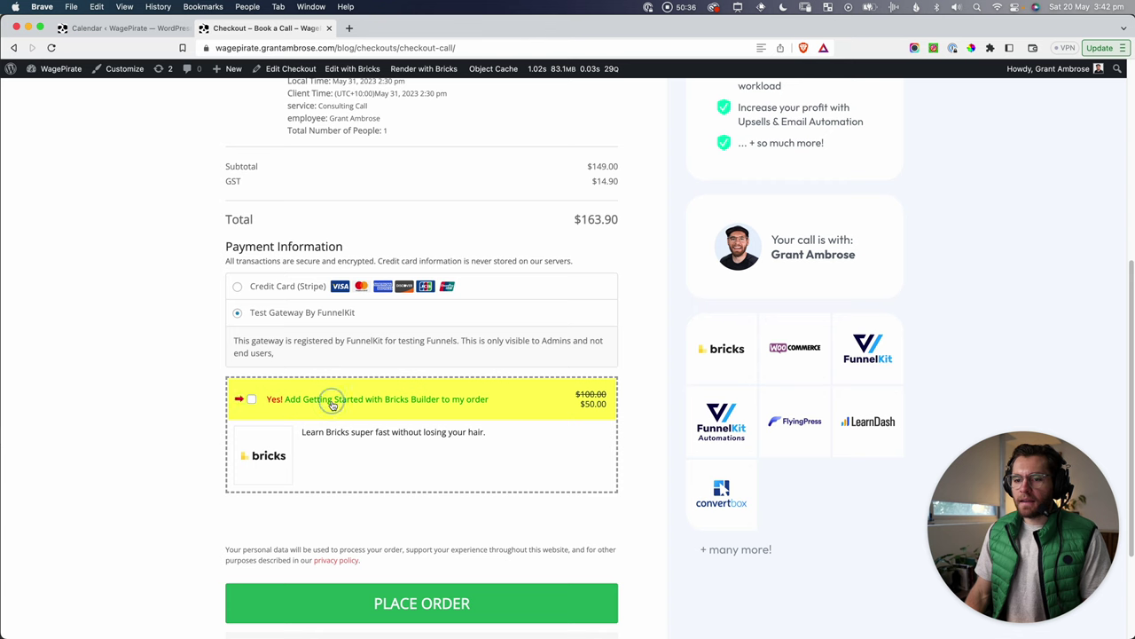
pyautogui.scroll(3, 612, 390)
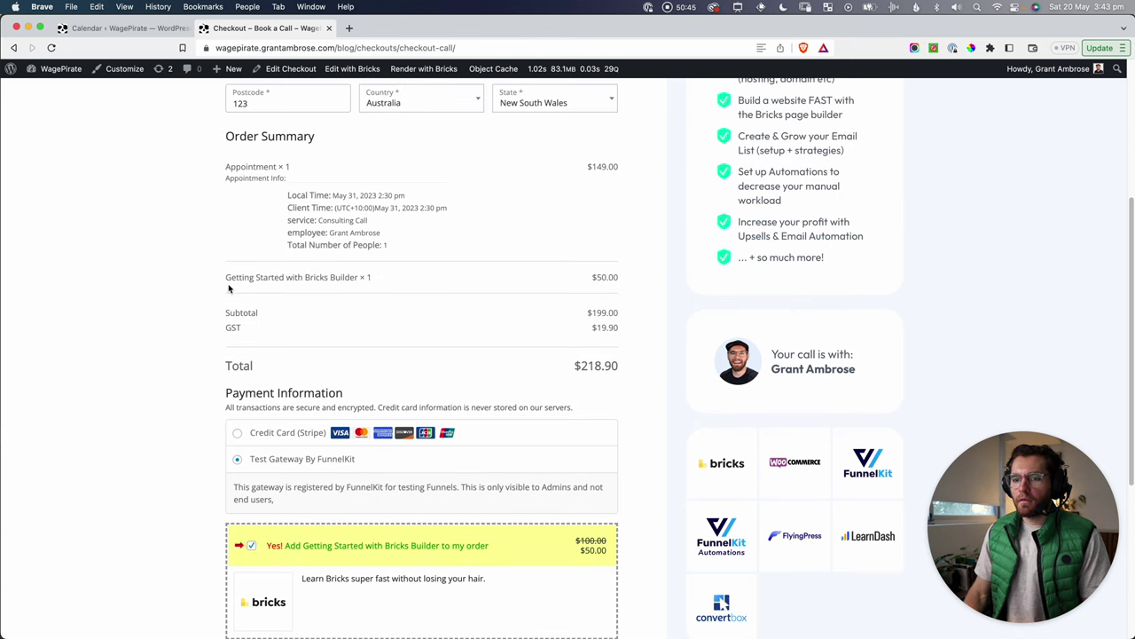
pyautogui.moveTo(223, 282); pyautogui.dragTo(332, 240)
pyautogui.scroll(-3, 483, 383)
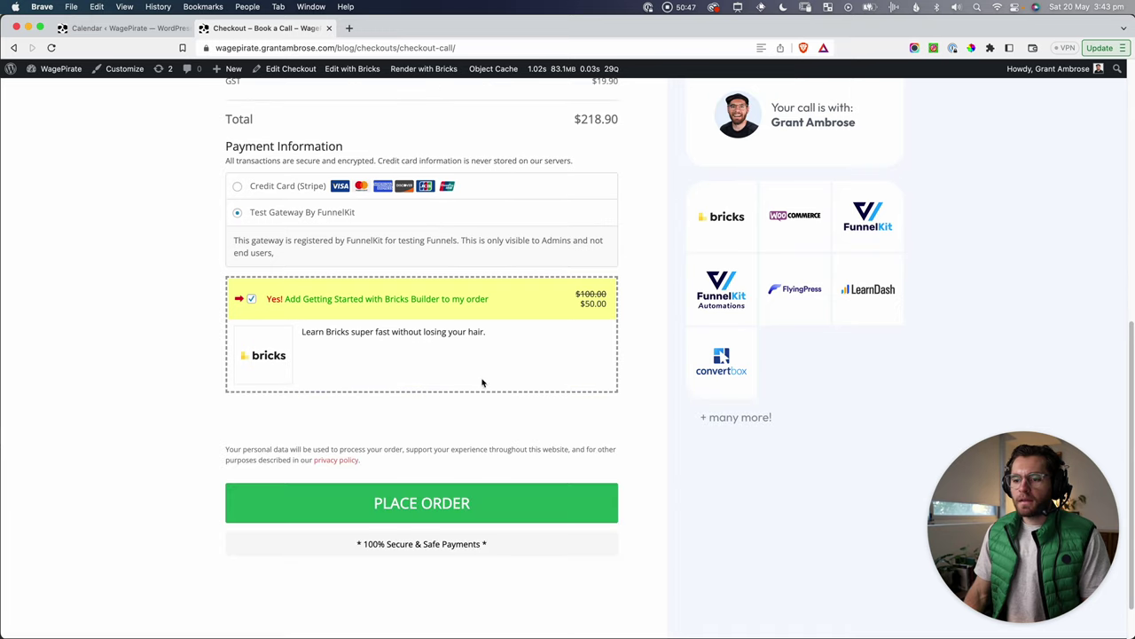
pyautogui.click(417, 506)
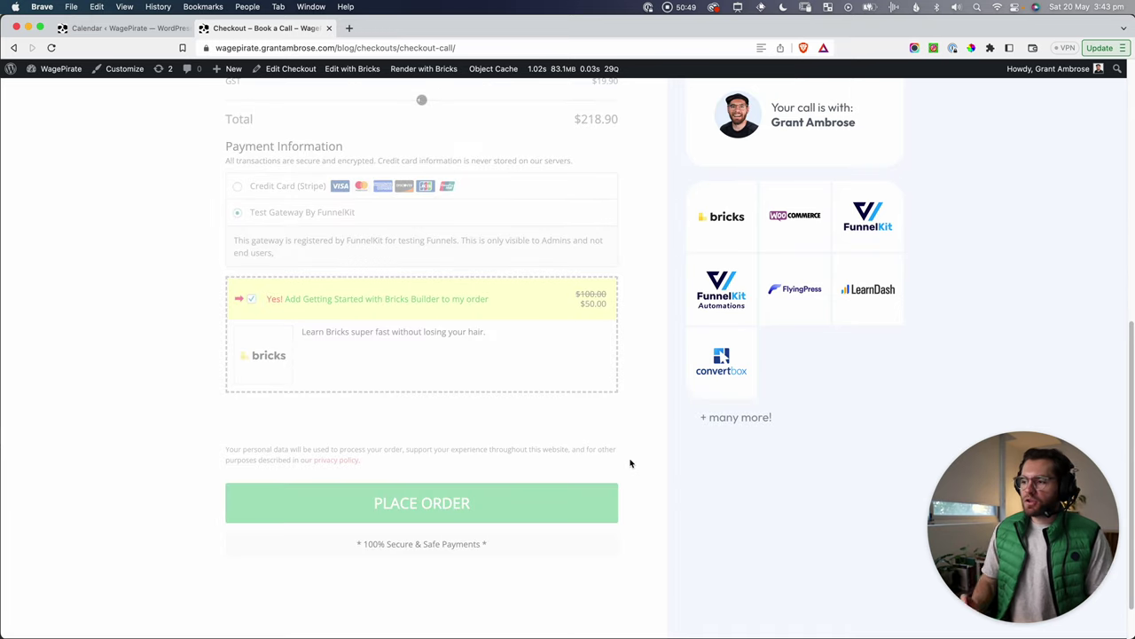
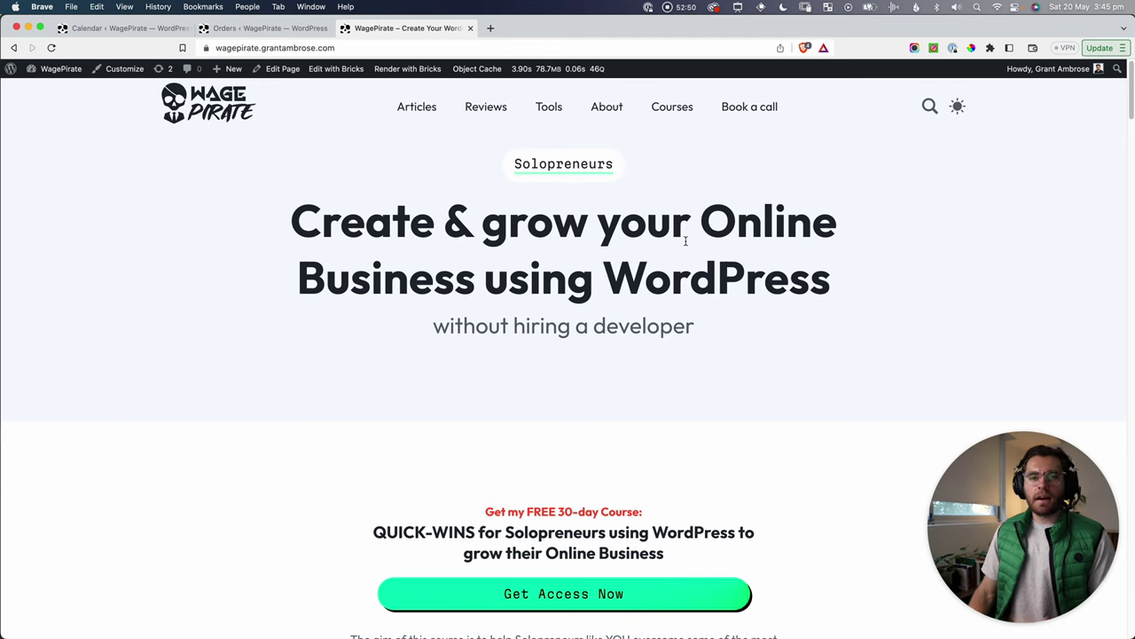
# Step: Book another Consulting Call from the site's Book a Call page for May 23, 2023 at 2:00 PM, continuing to the checkout
pyautogui.click(741, 107)
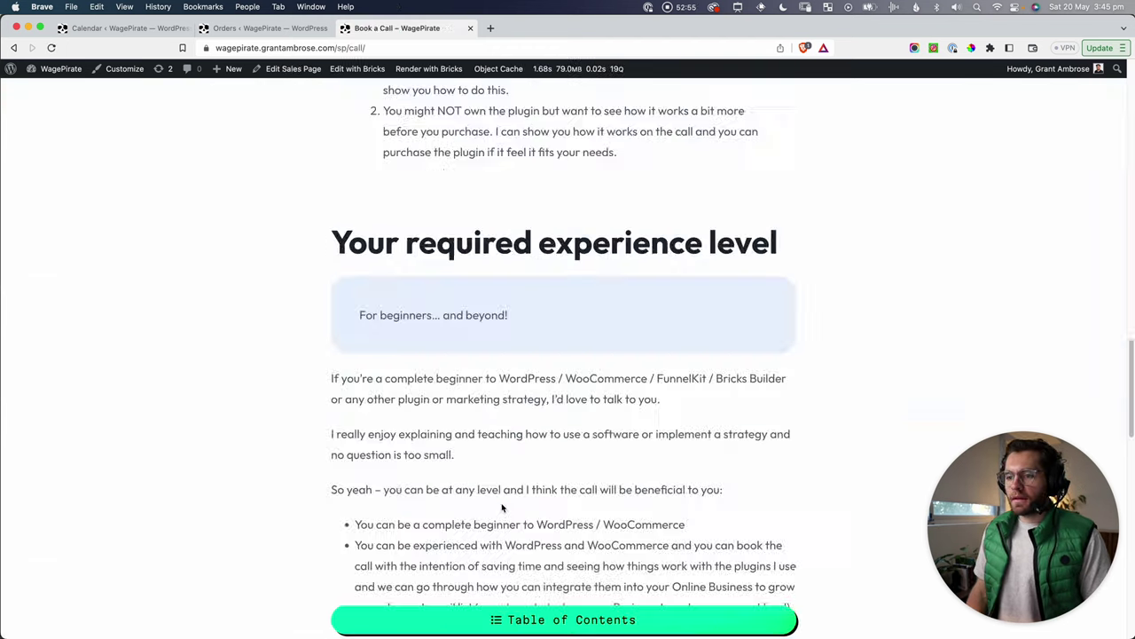
pyautogui.scroll(-10, 497, 479)
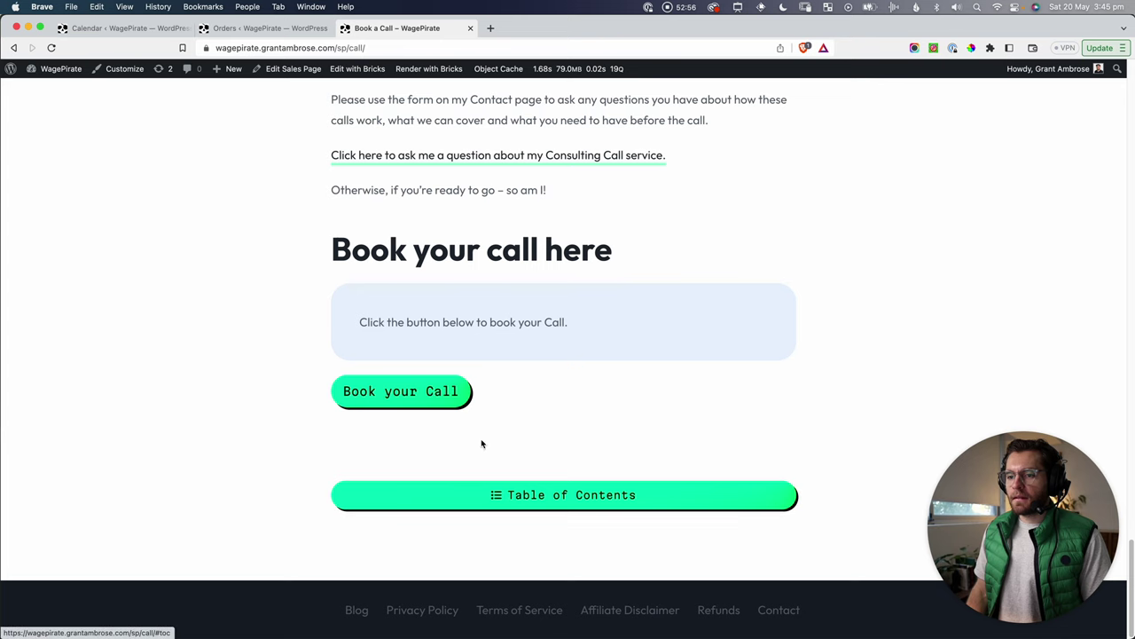
pyautogui.click(446, 405)
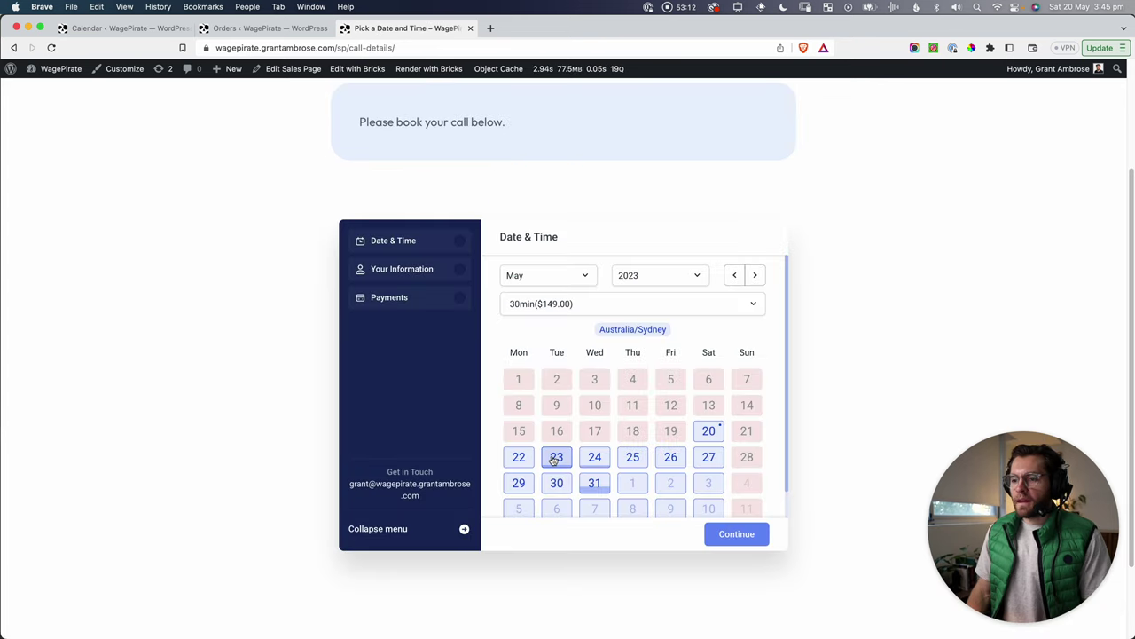
pyautogui.click(555, 456)
pyautogui.click(742, 433)
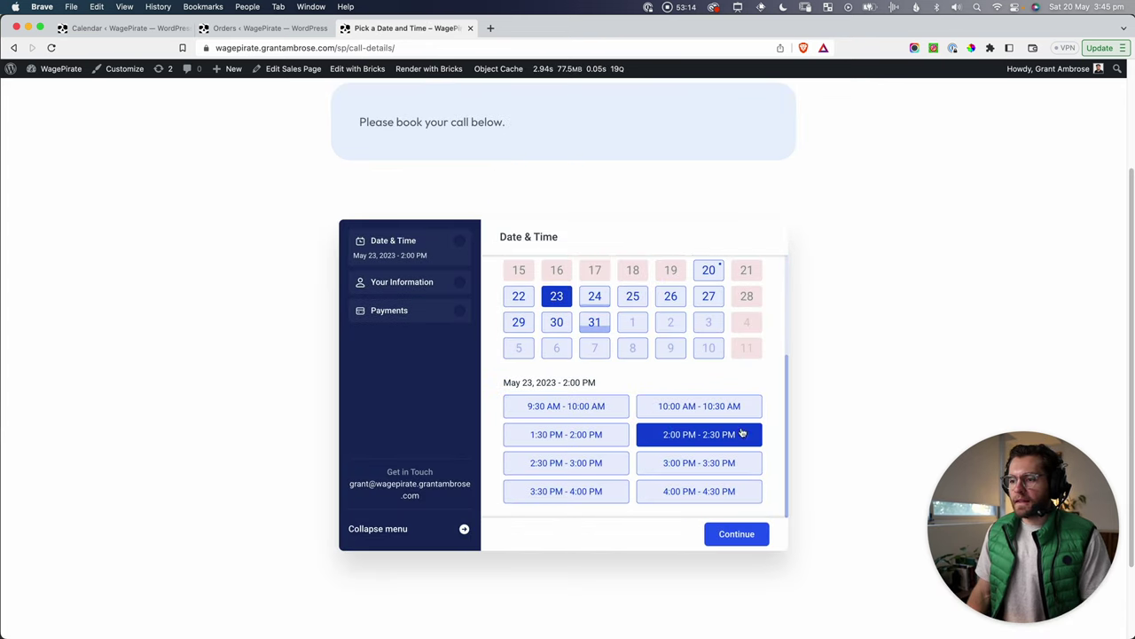
pyautogui.click(737, 533)
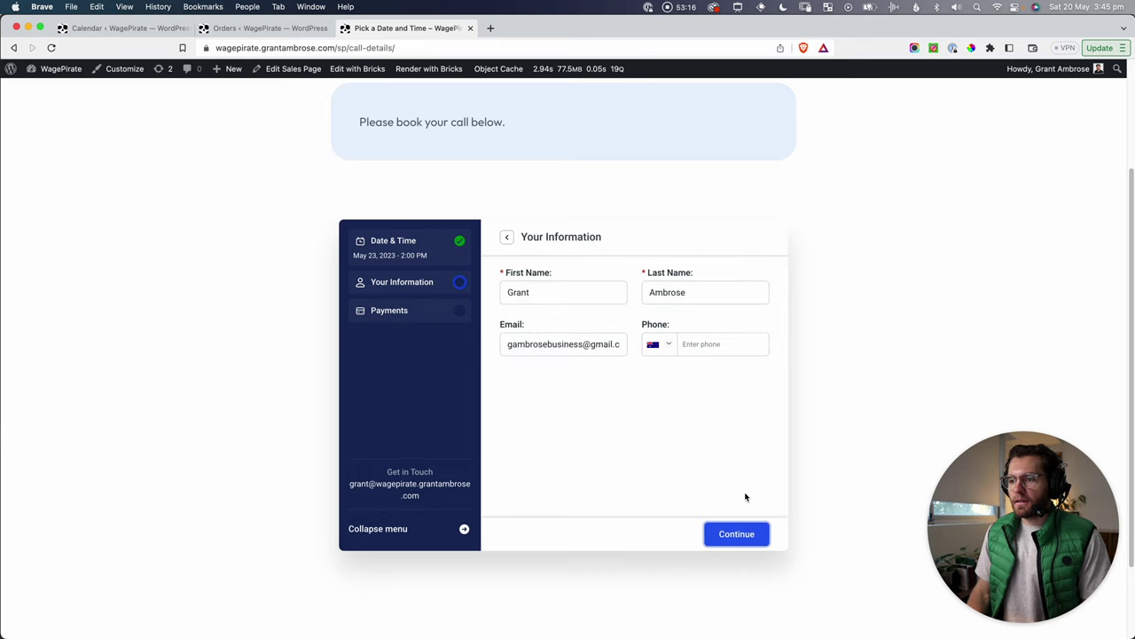
pyautogui.click(747, 543)
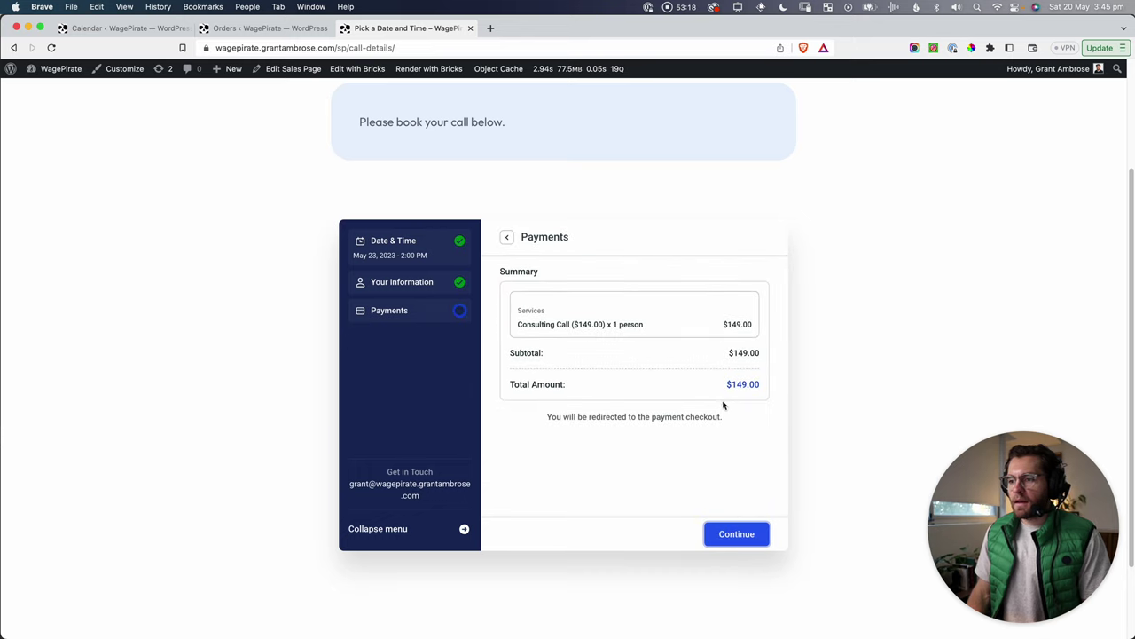
pyautogui.click(748, 530)
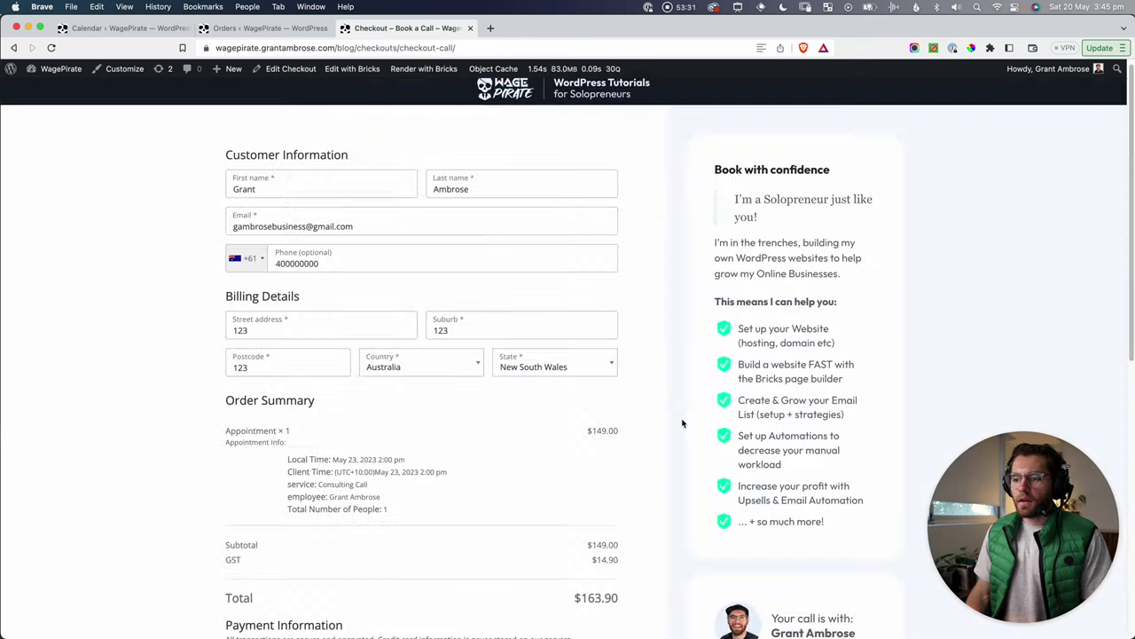
# Step: Place the call order with Test Gateway By FunnelKit, leaving the Getting Started with Bricks Builder bump unselected
pyautogui.scroll(-2, 684, 423)
pyautogui.scroll(-5, 683, 423)
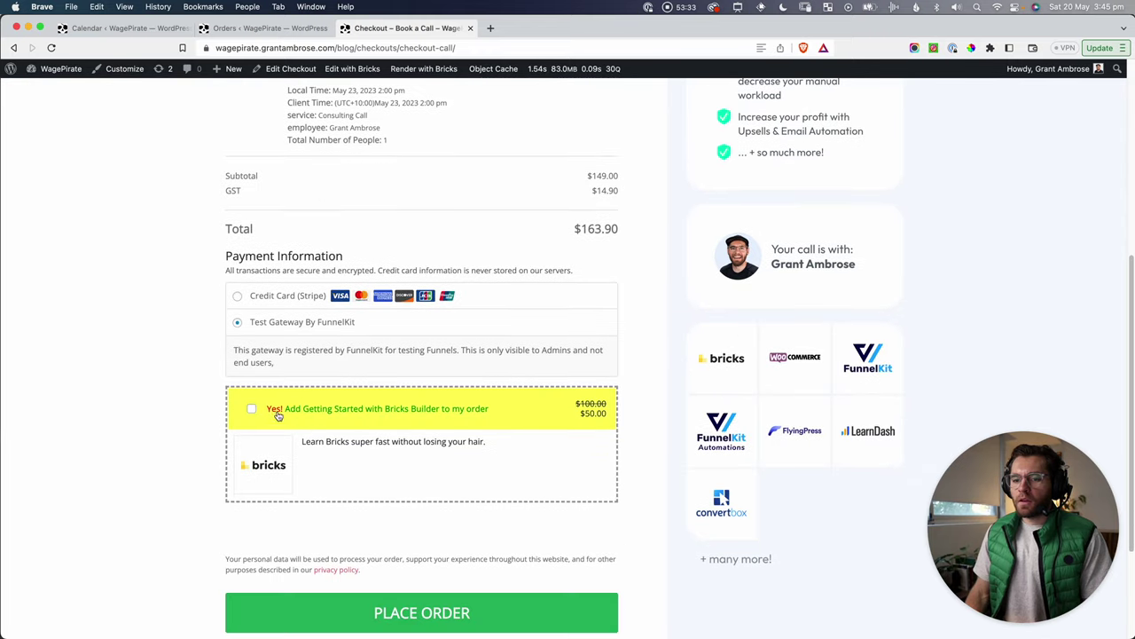
pyautogui.press('super+shift+4')
pyautogui.moveTo(206, 376); pyautogui.dragTo(654, 529)
pyautogui.scroll(-2, 652, 531)
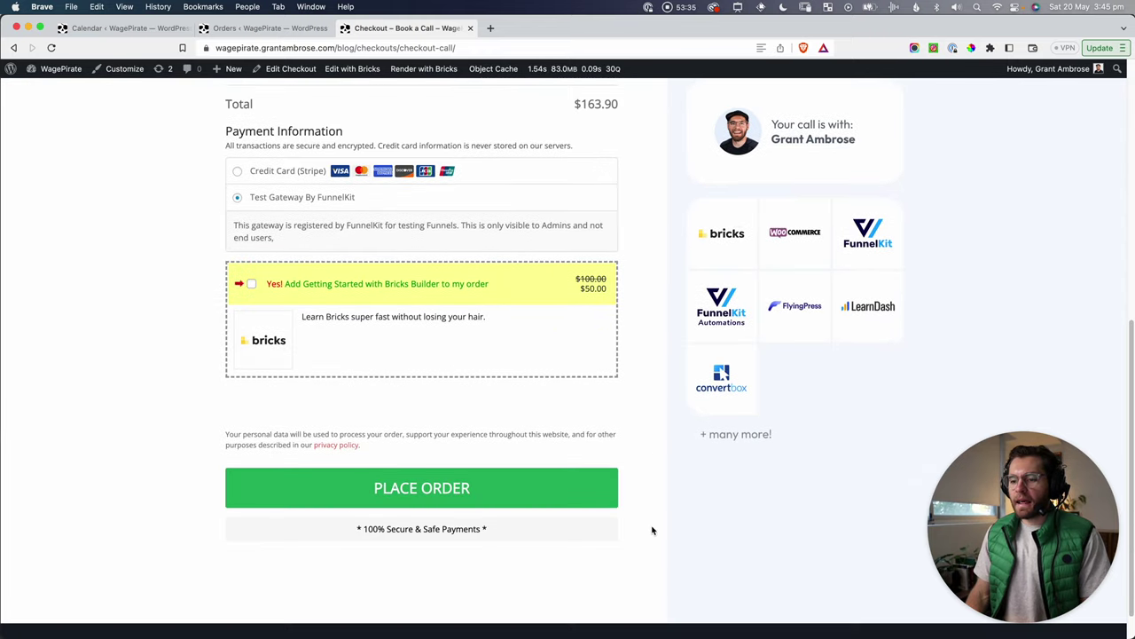
pyautogui.click(429, 493)
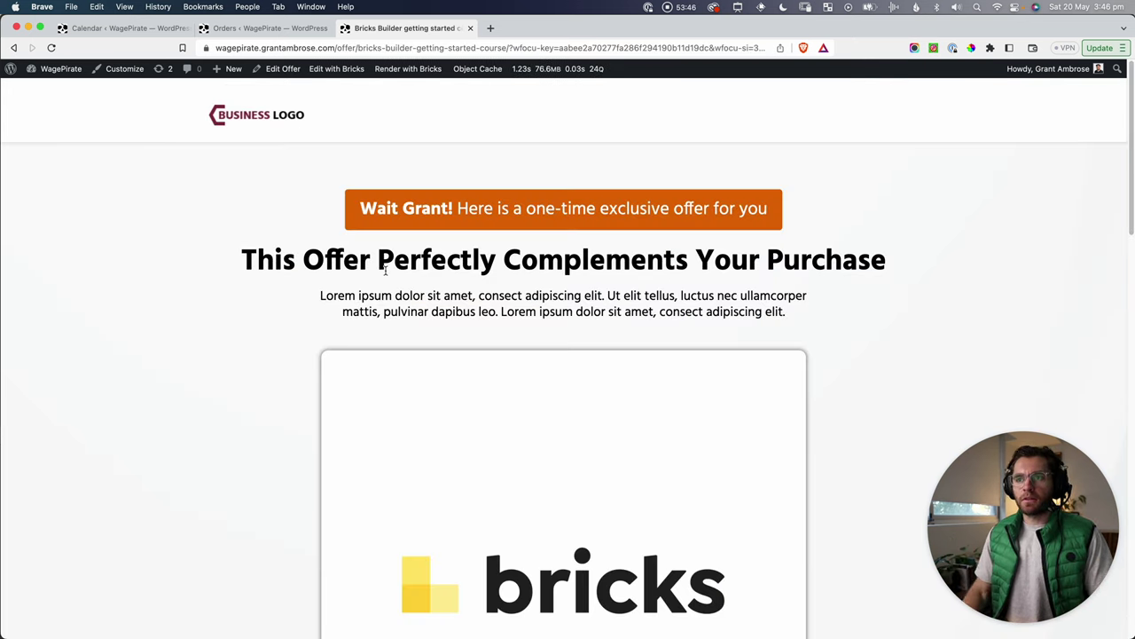
# Step: Examine the Bricks Builder upsell offer page, from its headline down to the course's regular and discounted prices
pyautogui.moveTo(767, 259); pyautogui.dragTo(801, 259)
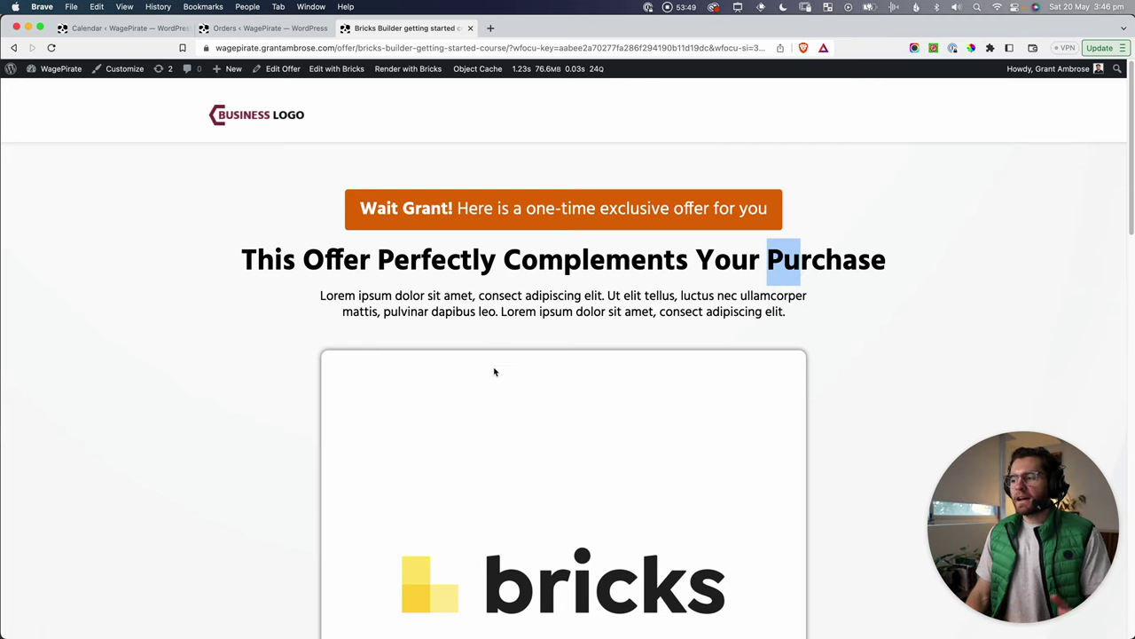
pyautogui.scroll(-2, 581, 394)
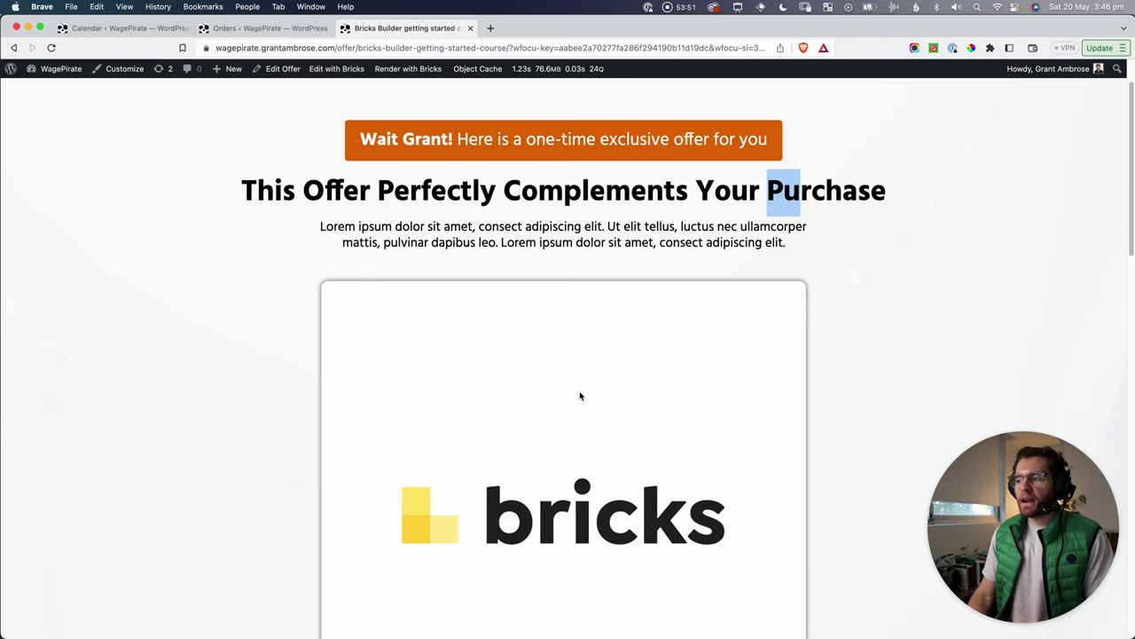
pyautogui.scroll(-1, 581, 395)
pyautogui.moveTo(336, 169); pyautogui.dragTo(89, 168)
pyautogui.moveTo(257, 168); pyautogui.dragTo(806, 173)
pyautogui.click(805, 173)
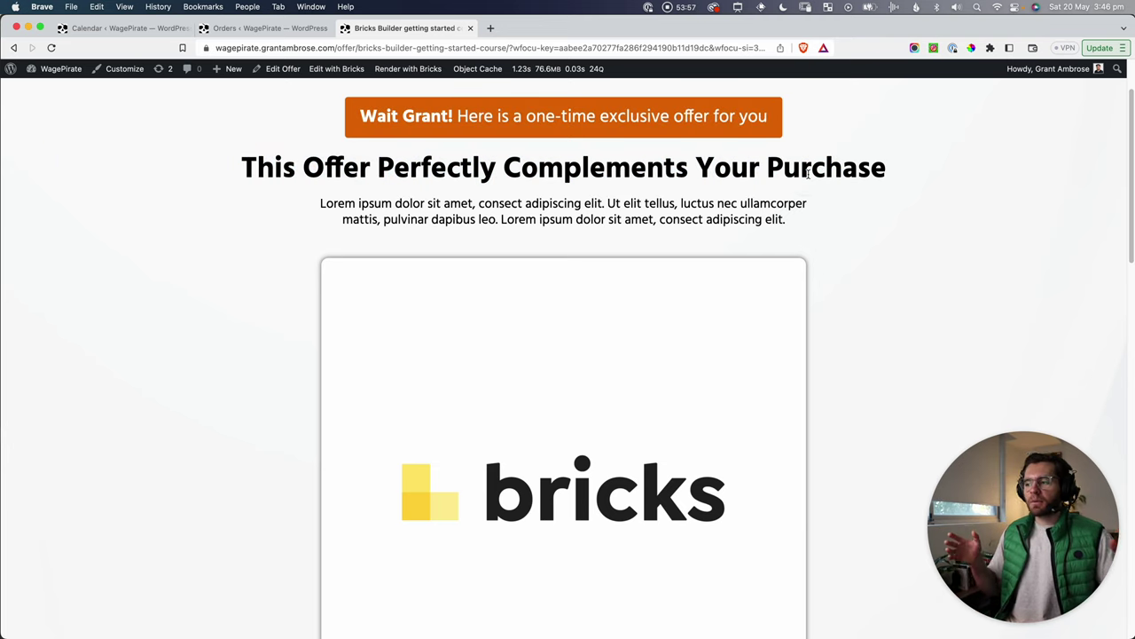
pyautogui.scroll(-7, 616, 289)
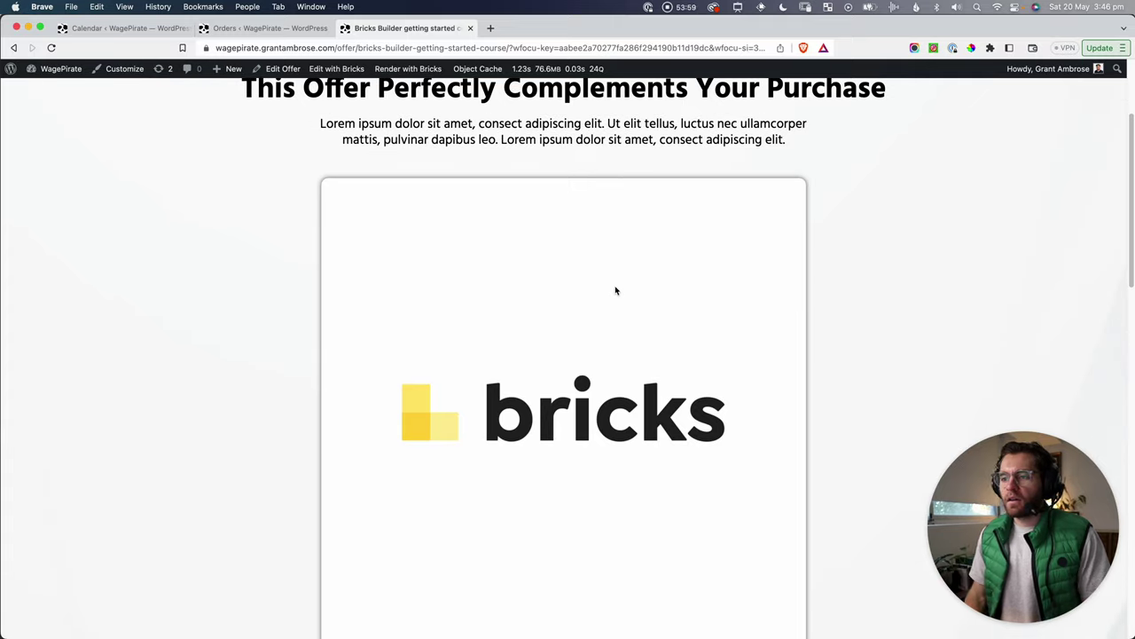
pyautogui.scroll(-5, 601, 300)
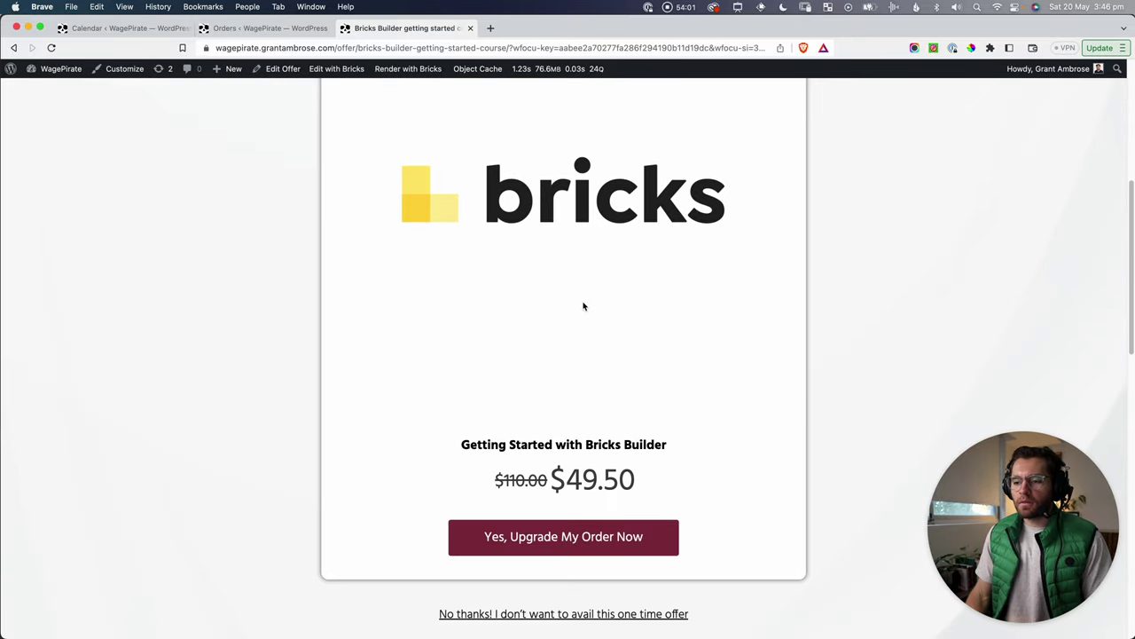
pyautogui.scroll(-2, 583, 306)
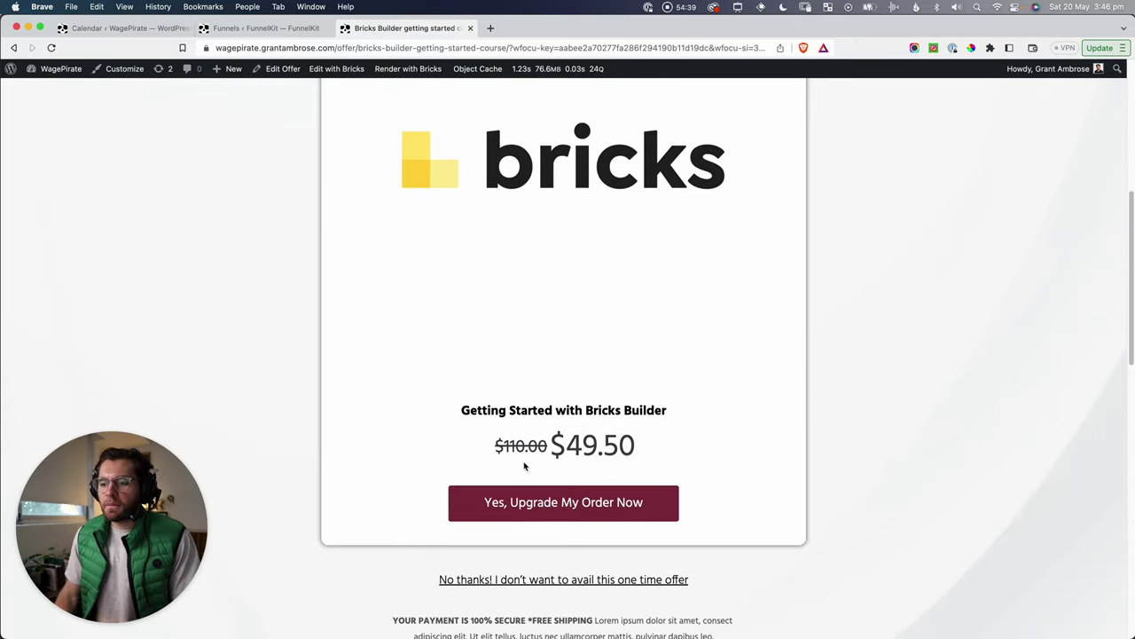
pyautogui.moveTo(529, 448)
pyautogui.mouseDown()
pyautogui.moveTo(505, 448)
pyautogui.moveTo(537, 448)
pyautogui.mouseUp()
pyautogui.moveTo(566, 448); pyautogui.dragTo(635, 448)
# Step: Open the Upsell – Online Course step of the Book a Call funnel and check the course's regular, sale and offer prices
pyautogui.click(266, 27)
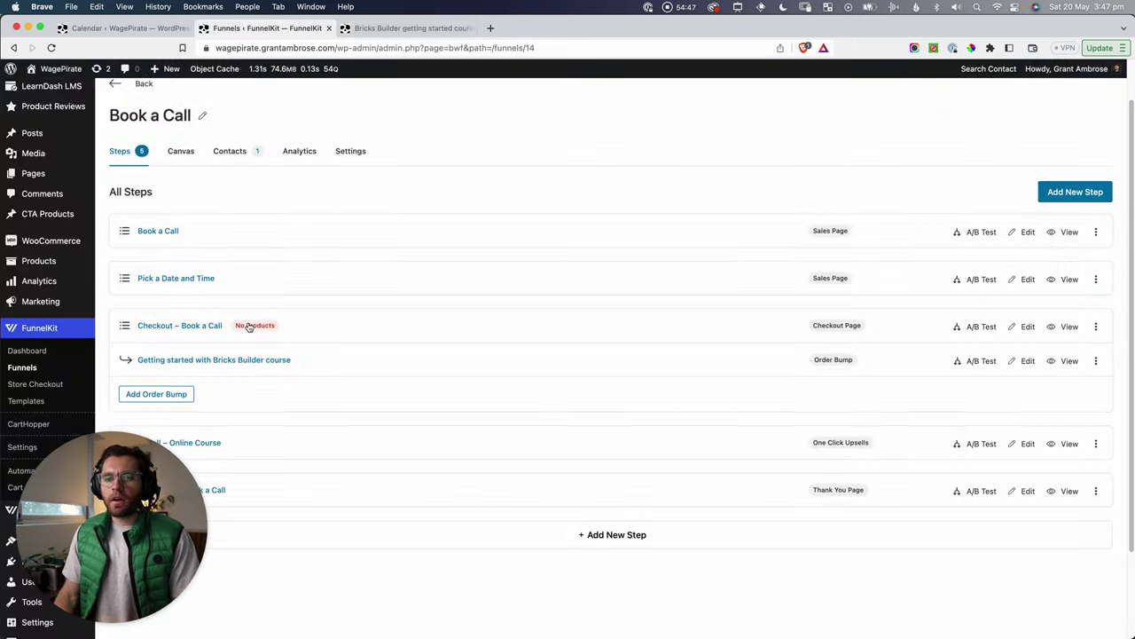
pyautogui.scroll(-2, 173, 348)
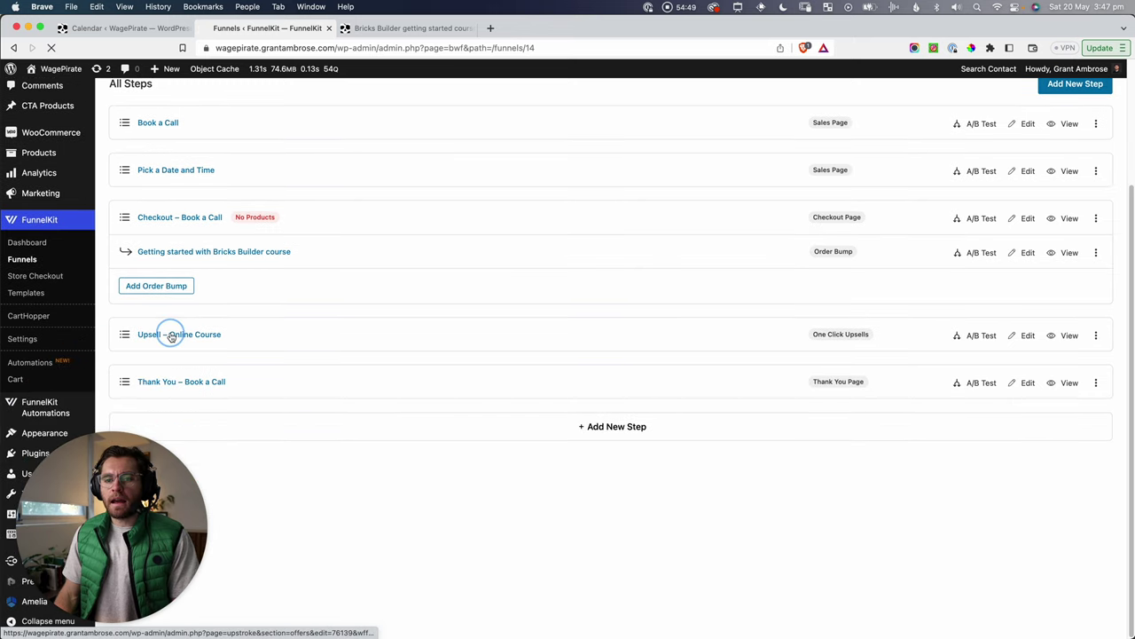
pyautogui.click(173, 335)
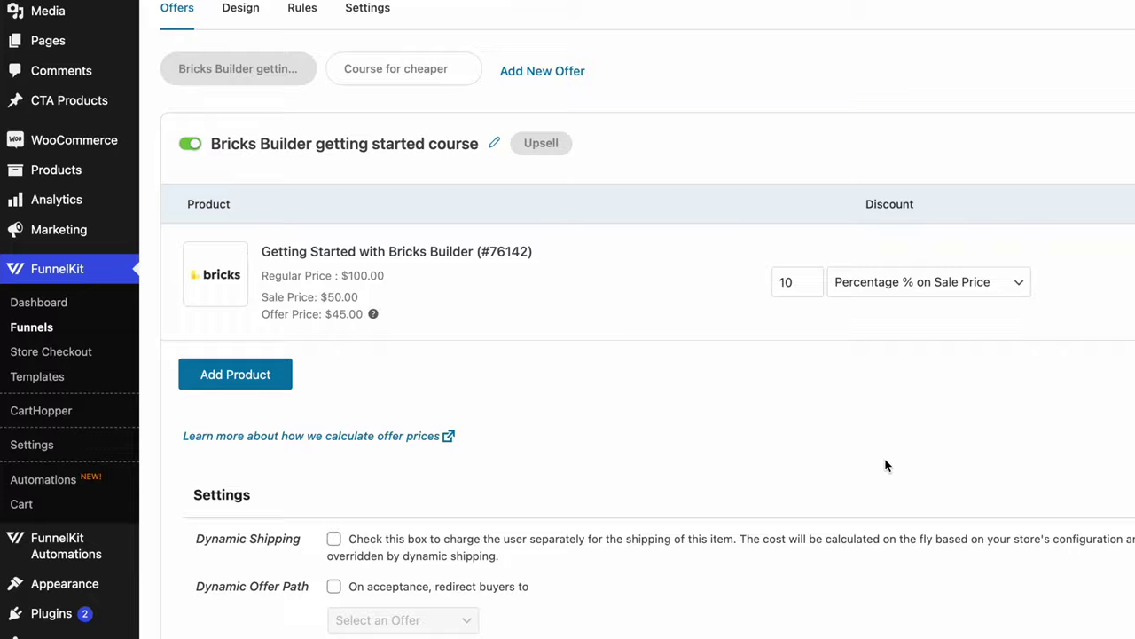
pyautogui.moveTo(342, 276); pyautogui.dragTo(443, 265)
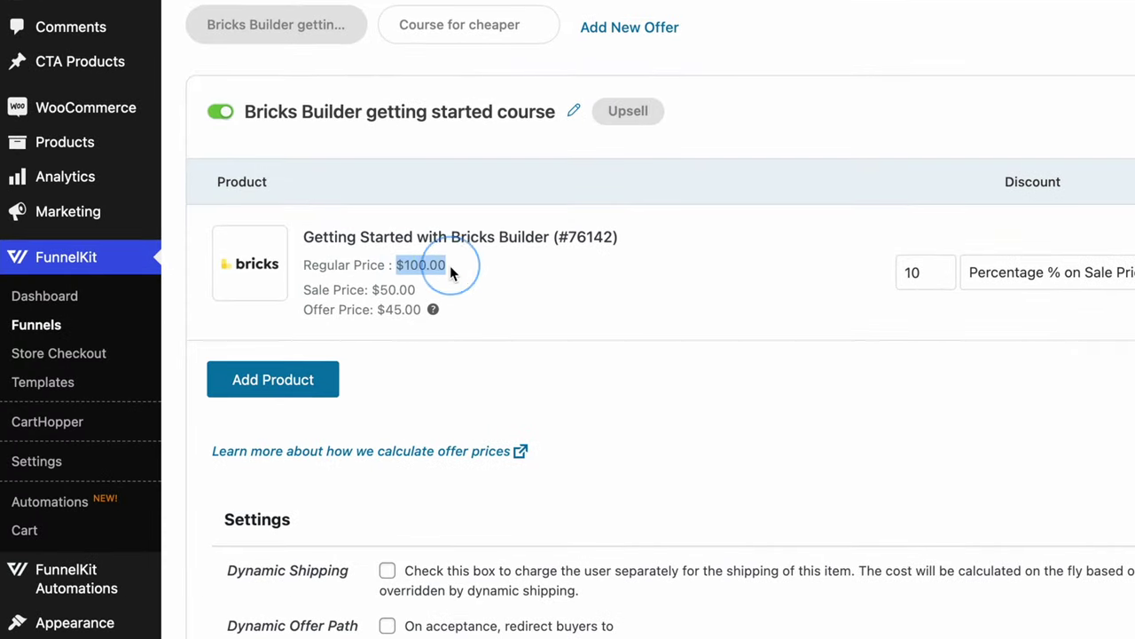
pyautogui.click(376, 289)
pyautogui.moveTo(380, 289); pyautogui.dragTo(422, 310)
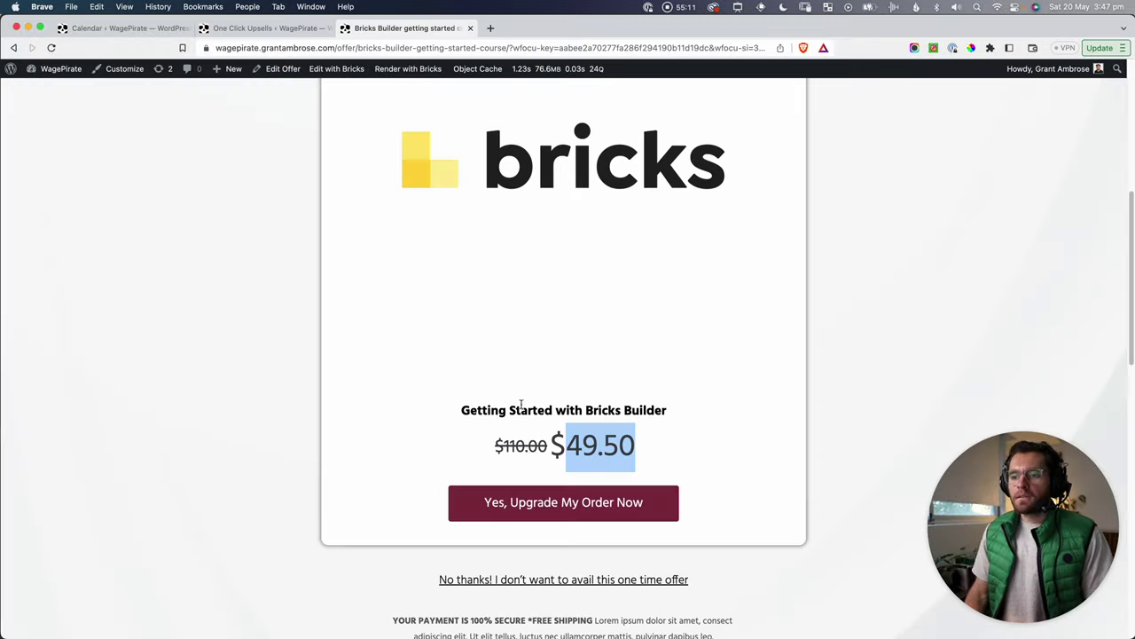
# Step: Check the struck-through regular price on the upsell offer page against the product's configured price
pyautogui.click(528, 450)
pyautogui.moveTo(554, 449); pyautogui.dragTo(495, 446)
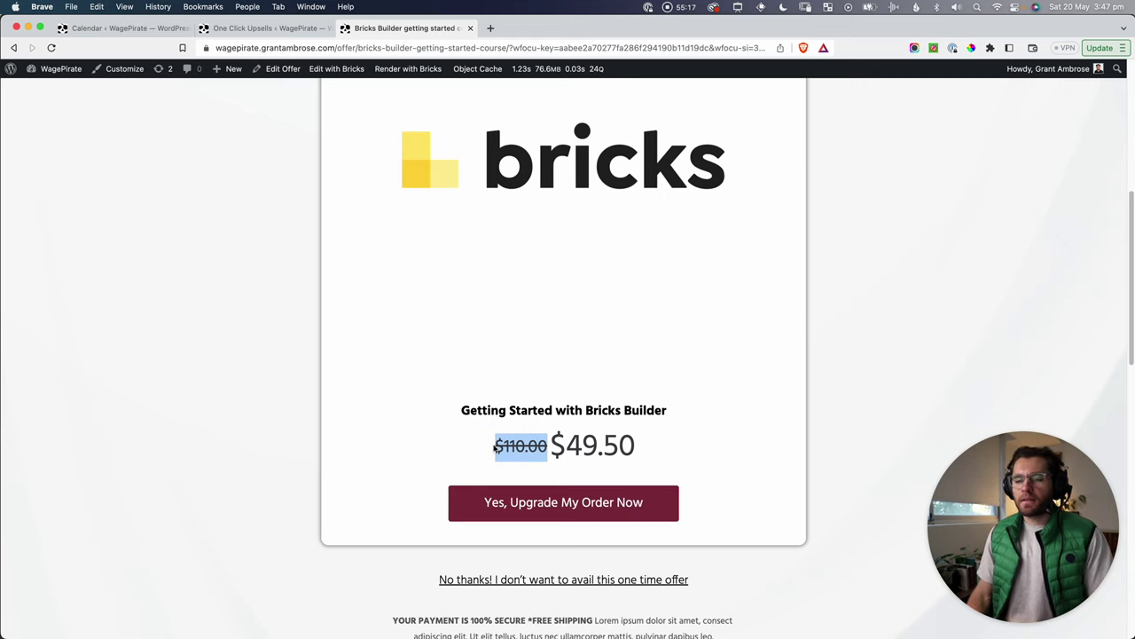
pyautogui.click(520, 452)
pyautogui.moveTo(553, 449); pyautogui.dragTo(485, 448)
pyautogui.click(508, 450)
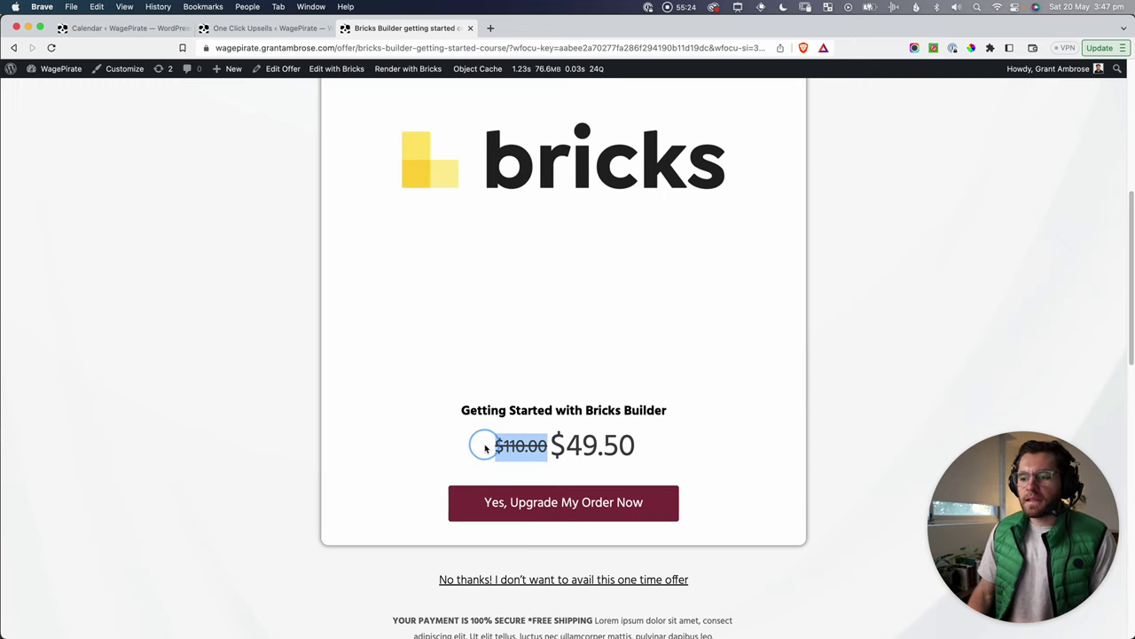
# Step: Compare the Bricks Builder upsell's configured offer price with the discounted price on its offer page
pyautogui.click(552, 448)
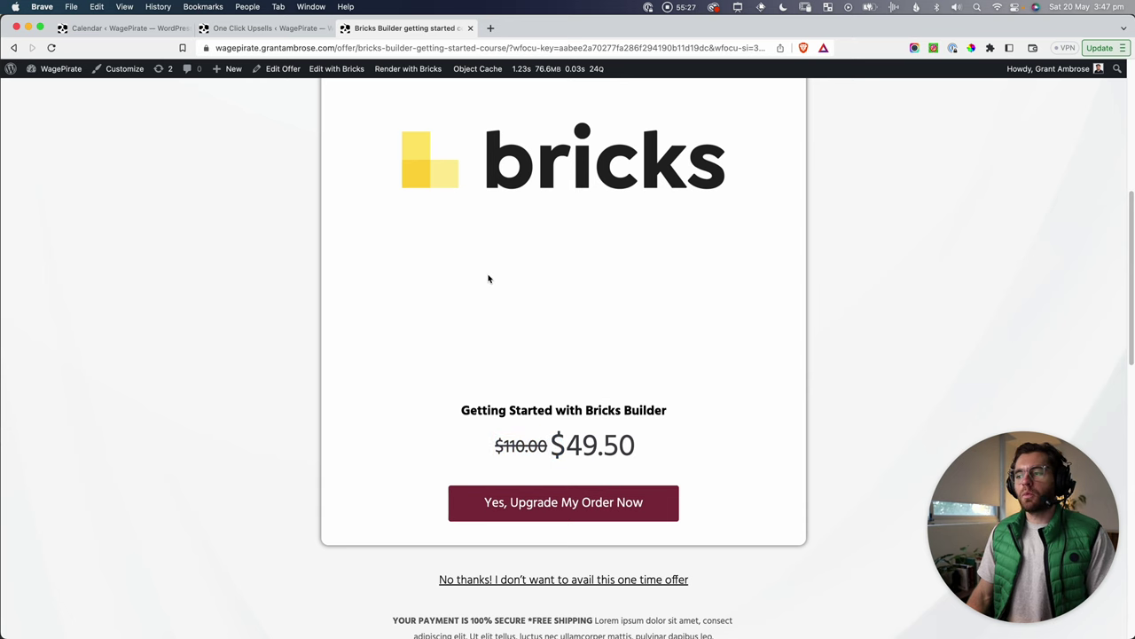
pyautogui.click(284, 28)
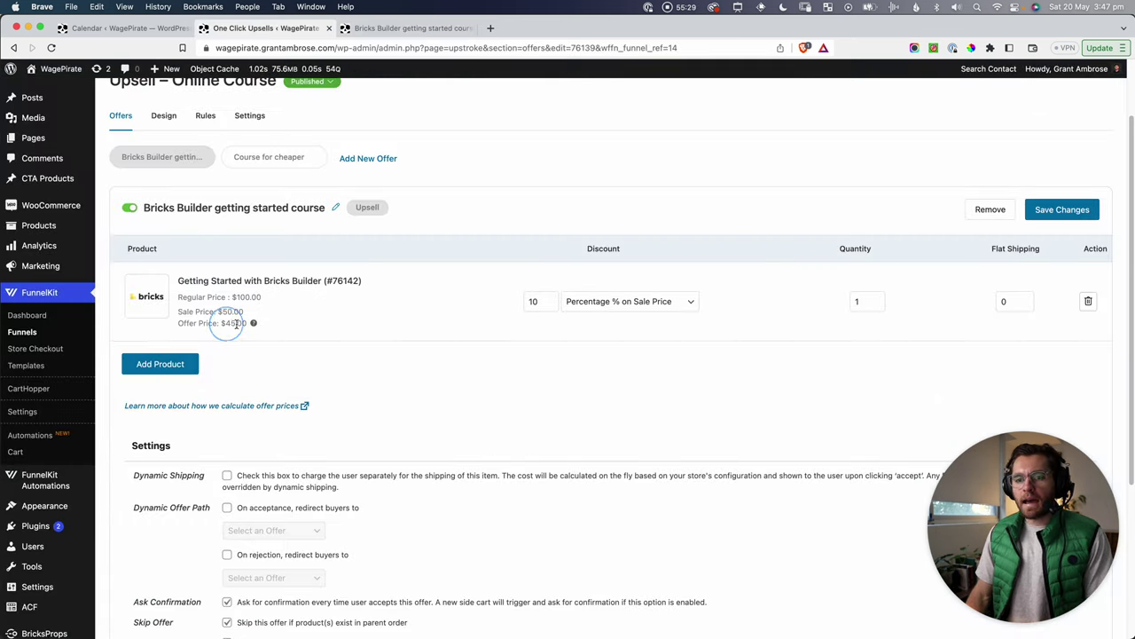
pyautogui.moveTo(238, 324); pyautogui.dragTo(227, 324)
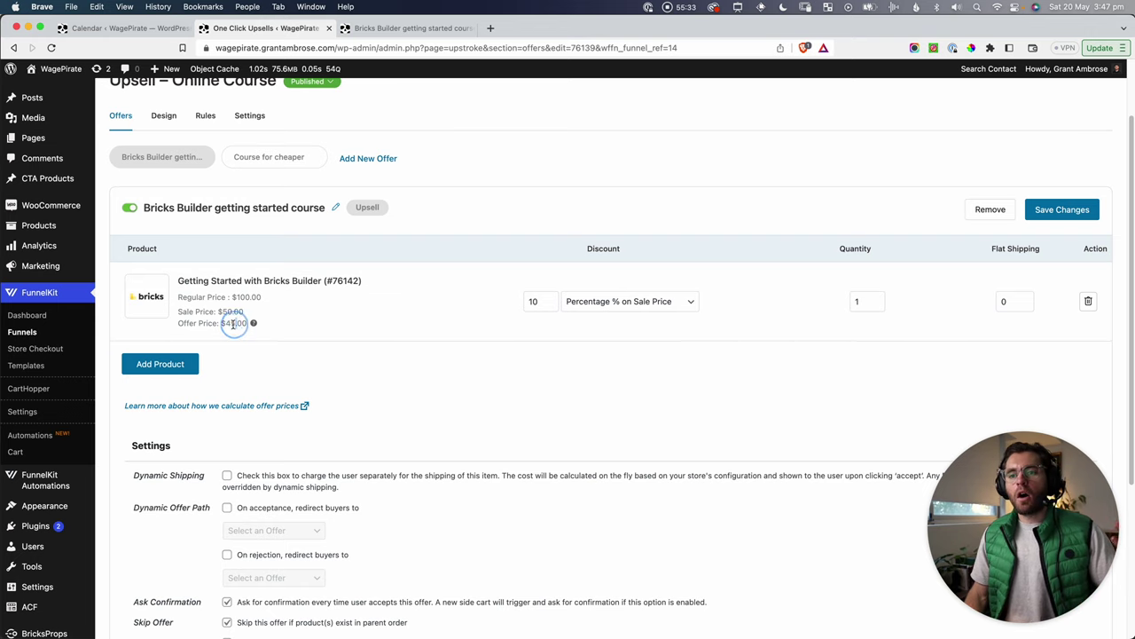
pyautogui.moveTo(234, 323); pyautogui.dragTo(226, 325)
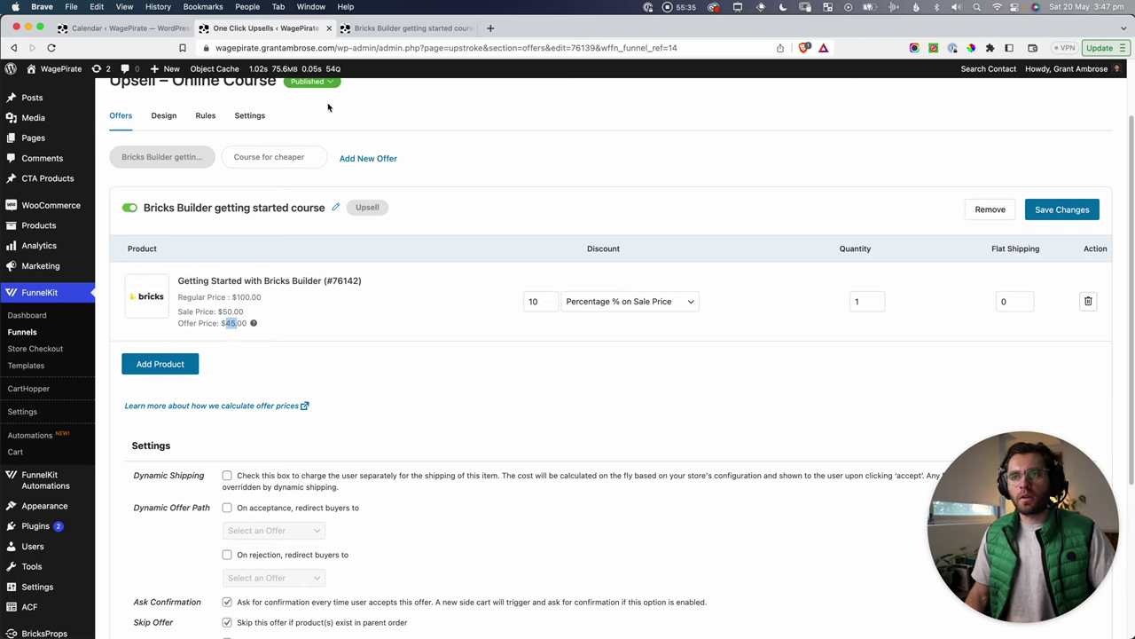
pyautogui.click(365, 29)
pyautogui.moveTo(617, 444); pyautogui.dragTo(576, 445)
pyautogui.click(613, 448)
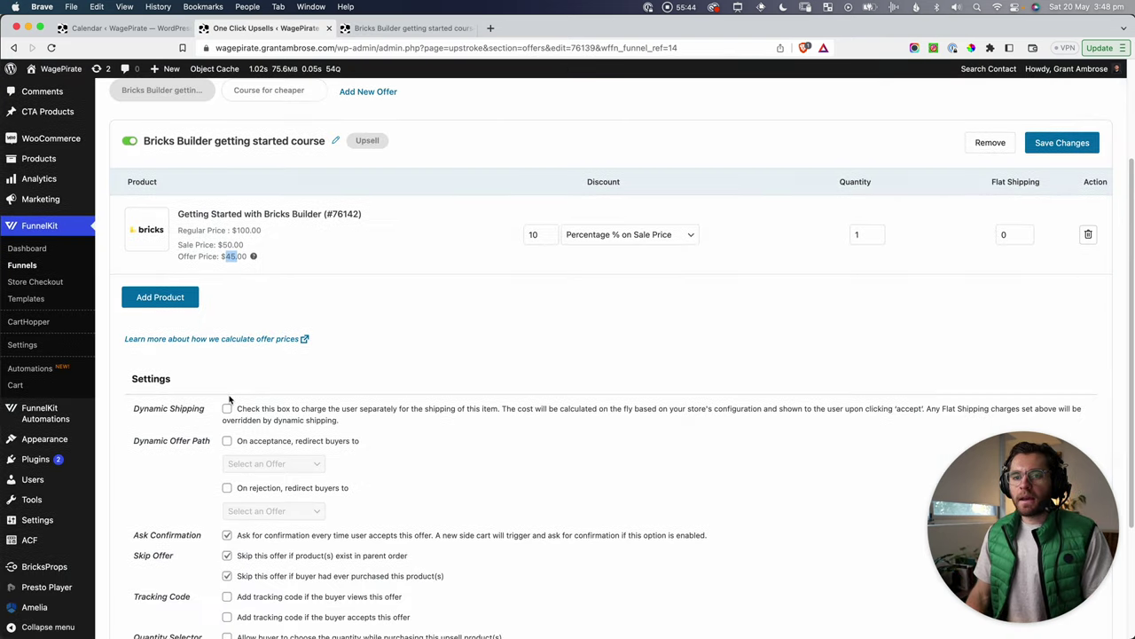
# Step: Review the Bricks Builder upsell's Ask Confirmation setting and return to its offer page
pyautogui.scroll(-4, 568, 355)
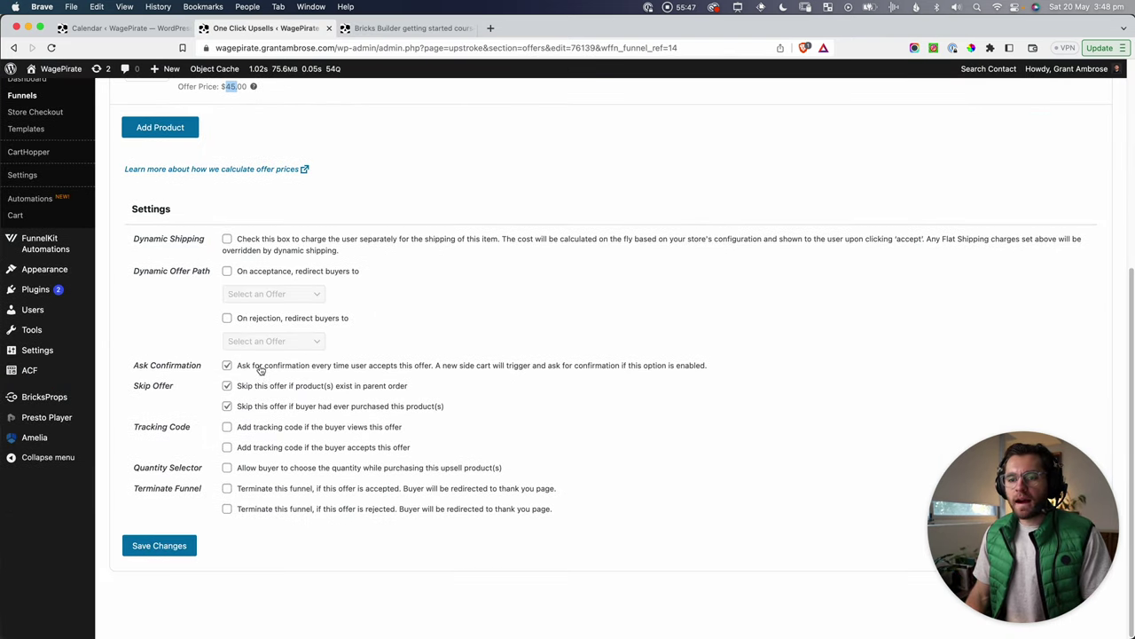
pyautogui.moveTo(358, 369); pyautogui.dragTo(435, 370)
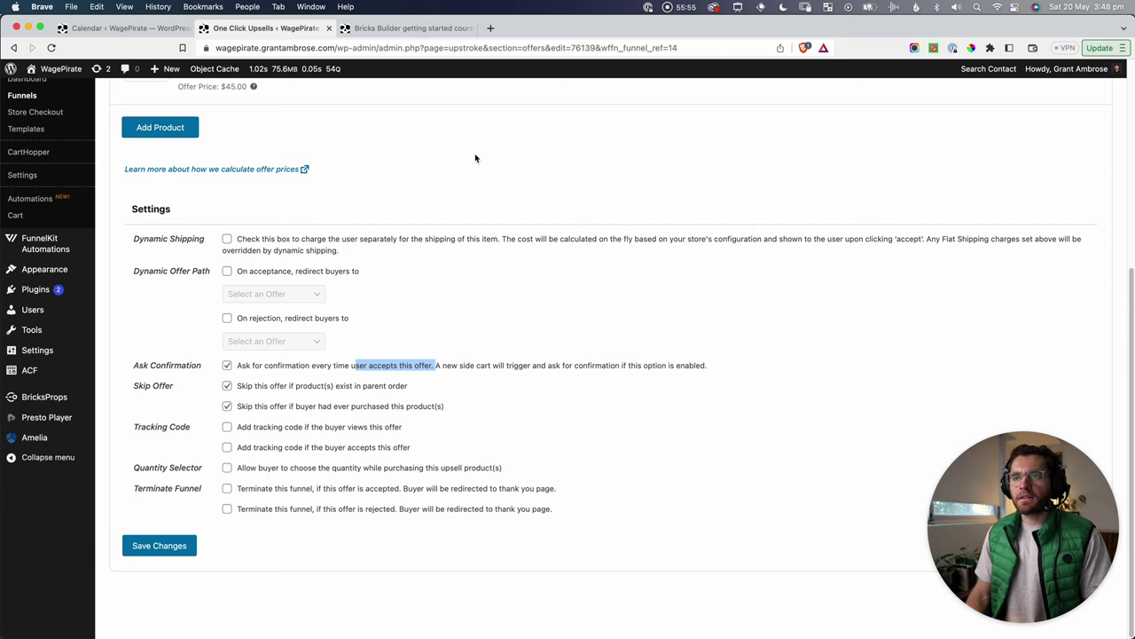
pyautogui.click(416, 30)
pyautogui.click(190, 296)
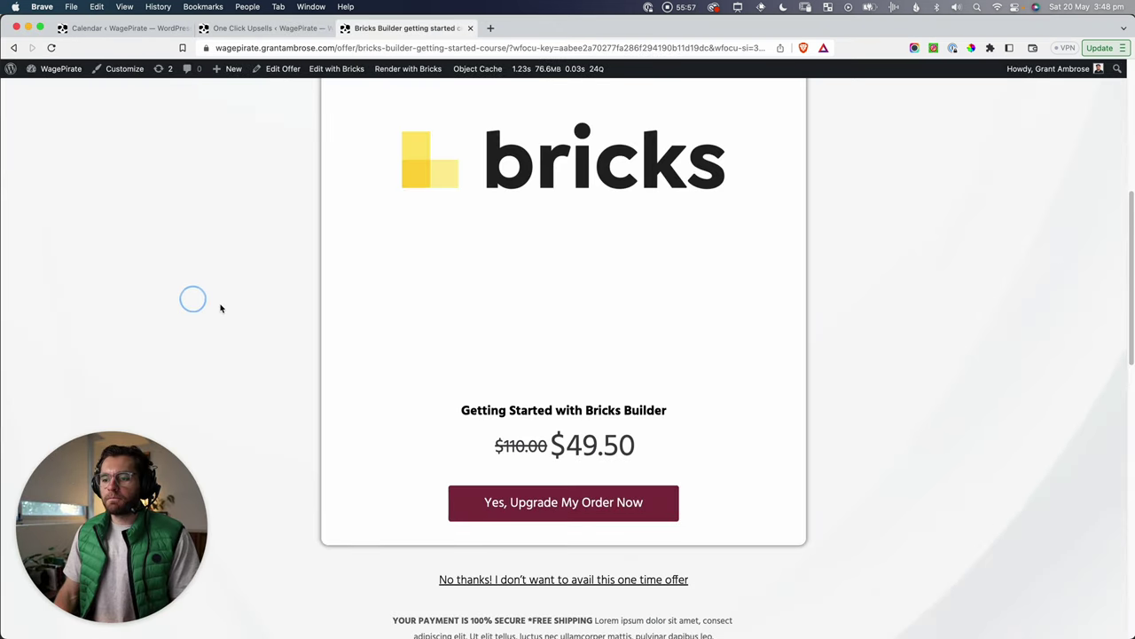
# Step: Preview the upgrade confirmation cart for the Bricks Builder upsell, close it and decline the one-time offer
pyautogui.click(564, 503)
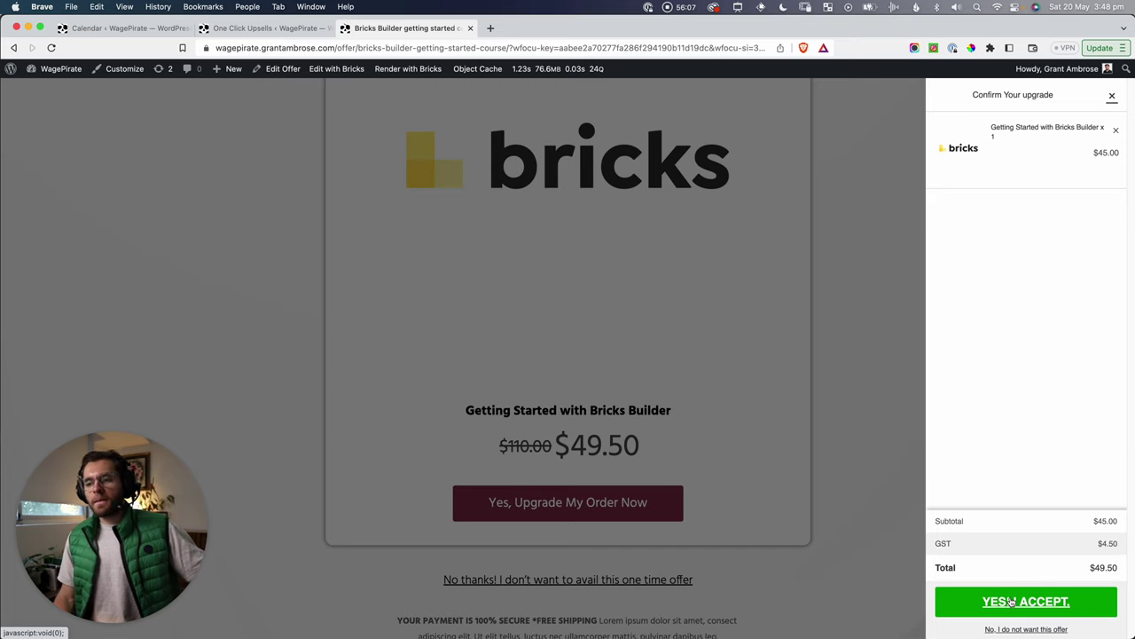
pyautogui.click(879, 542)
pyautogui.scroll(-4, 621, 479)
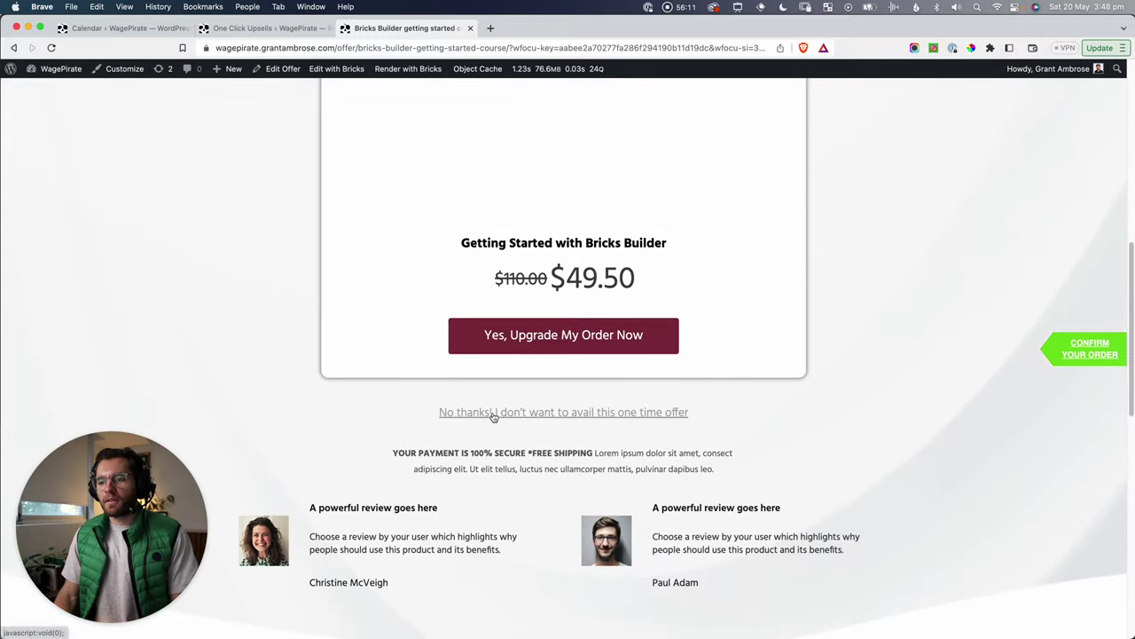
pyautogui.click(494, 415)
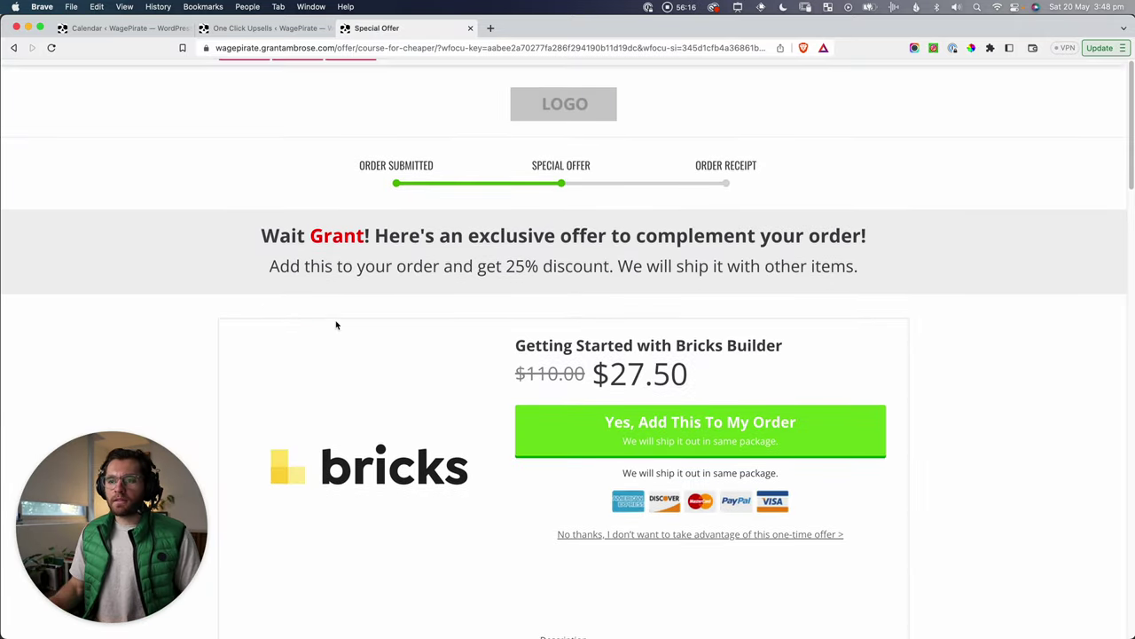
# Step: Read the Special Offer page's headline, including its personalised greeting and exclusive offer wording
pyautogui.moveTo(310, 272); pyautogui.dragTo(362, 277)
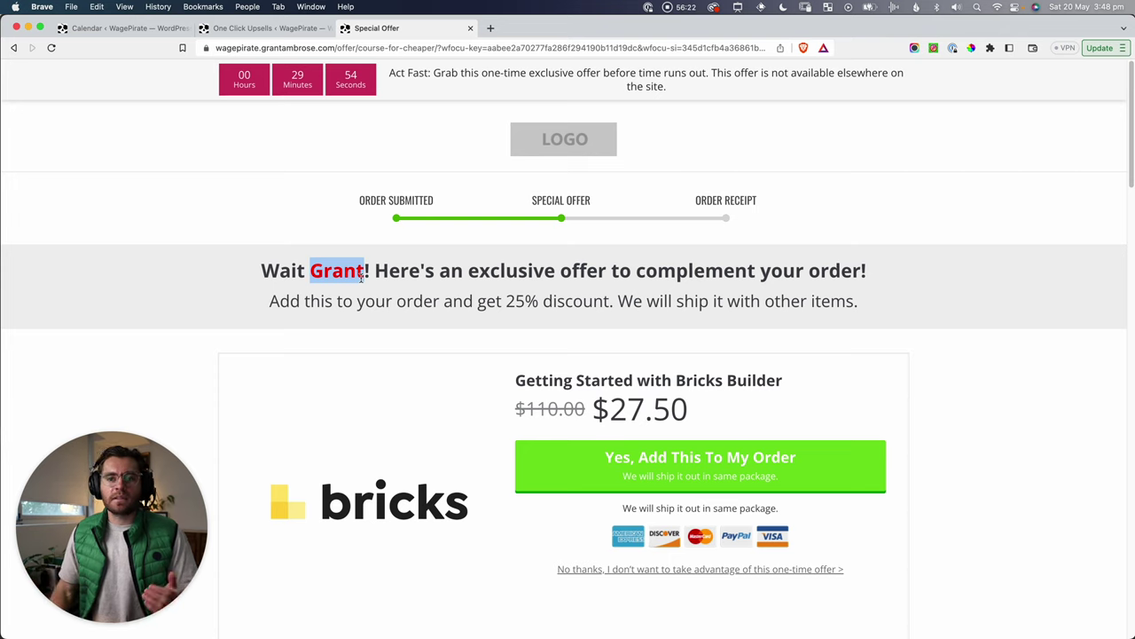
pyautogui.moveTo(388, 271); pyautogui.dragTo(448, 277)
pyautogui.click(765, 273)
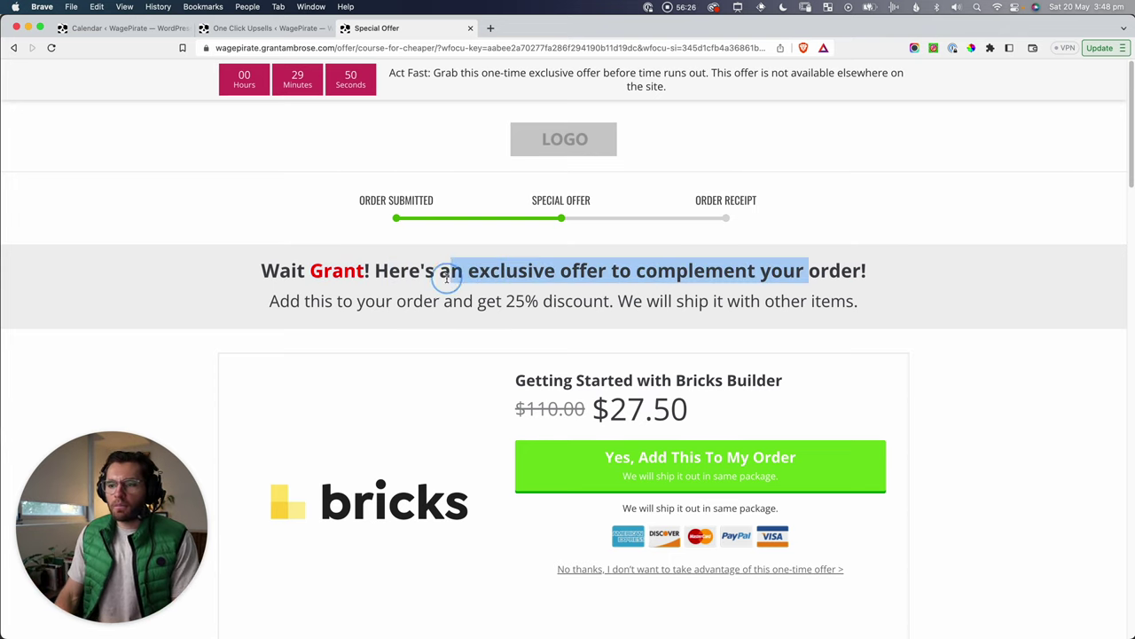
pyautogui.scroll(-5, 469, 328)
pyautogui.click(570, 213)
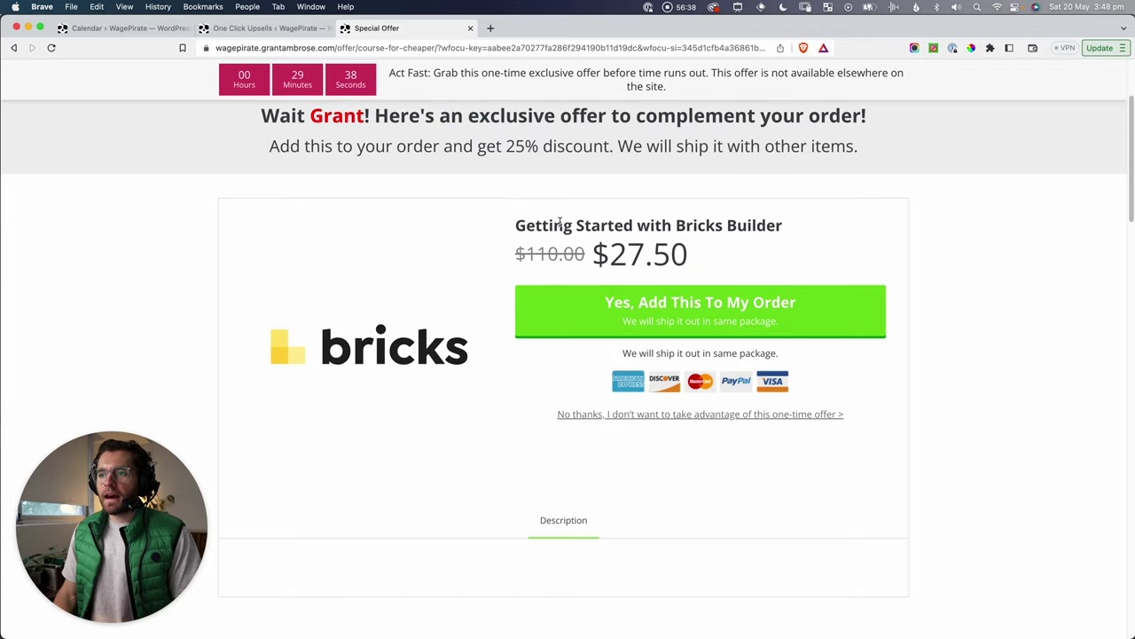
# Step: Check the product title and the regular and discounted prices on the Special Offer page
pyautogui.moveTo(527, 227); pyautogui.dragTo(800, 226)
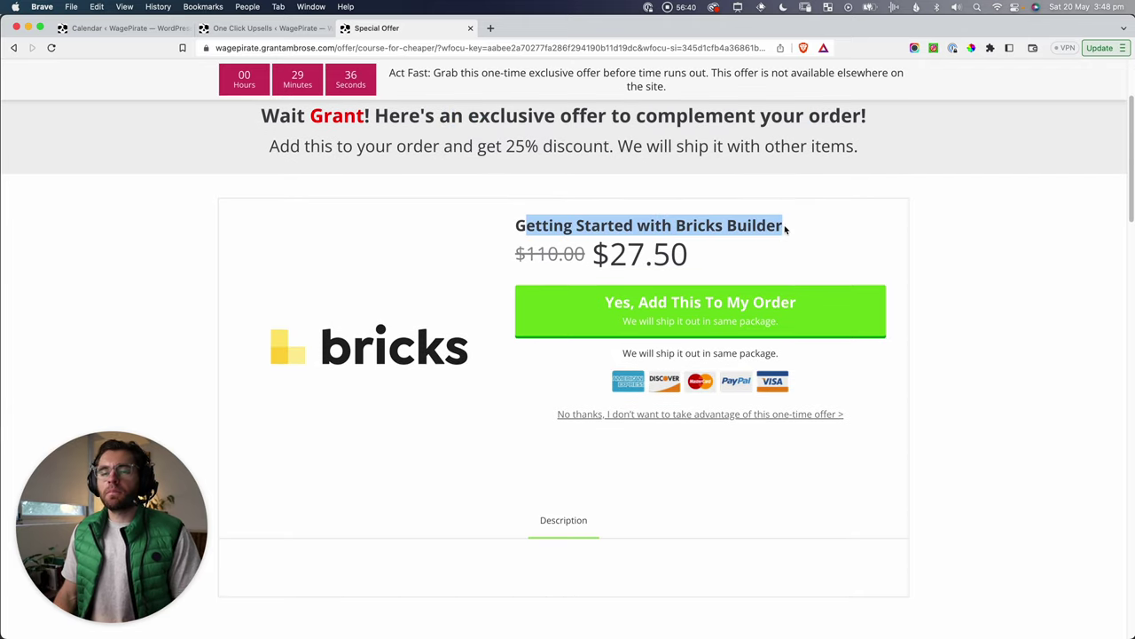
pyautogui.click(779, 228)
pyautogui.moveTo(517, 226); pyautogui.dragTo(749, 224)
pyautogui.click(749, 223)
pyautogui.moveTo(523, 254); pyautogui.dragTo(575, 257)
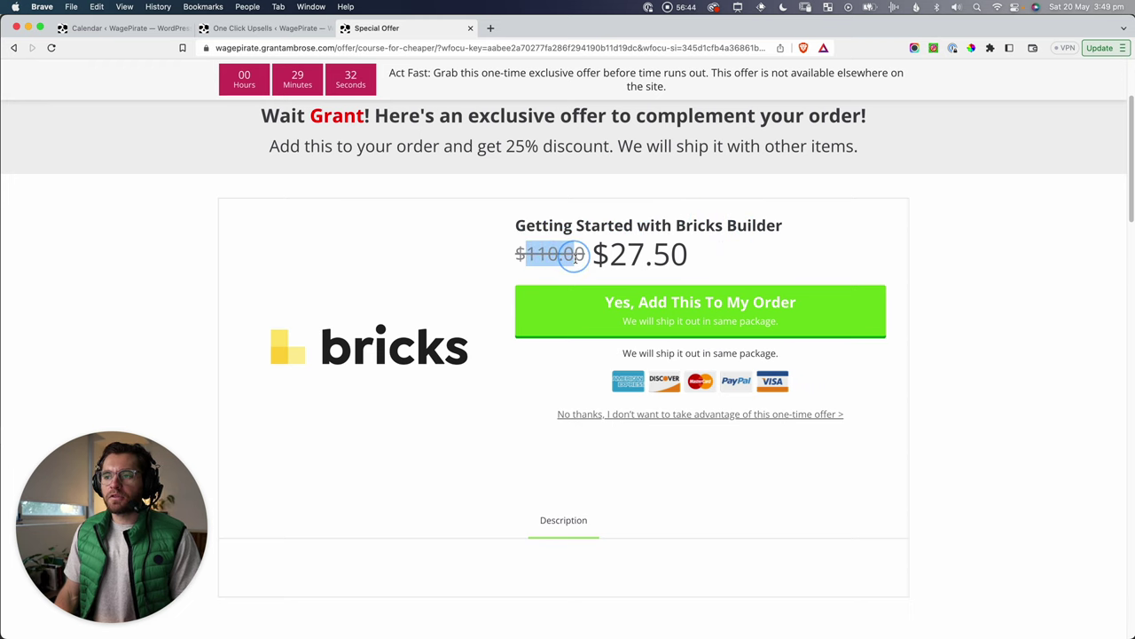
pyautogui.moveTo(679, 256); pyautogui.dragTo(601, 255)
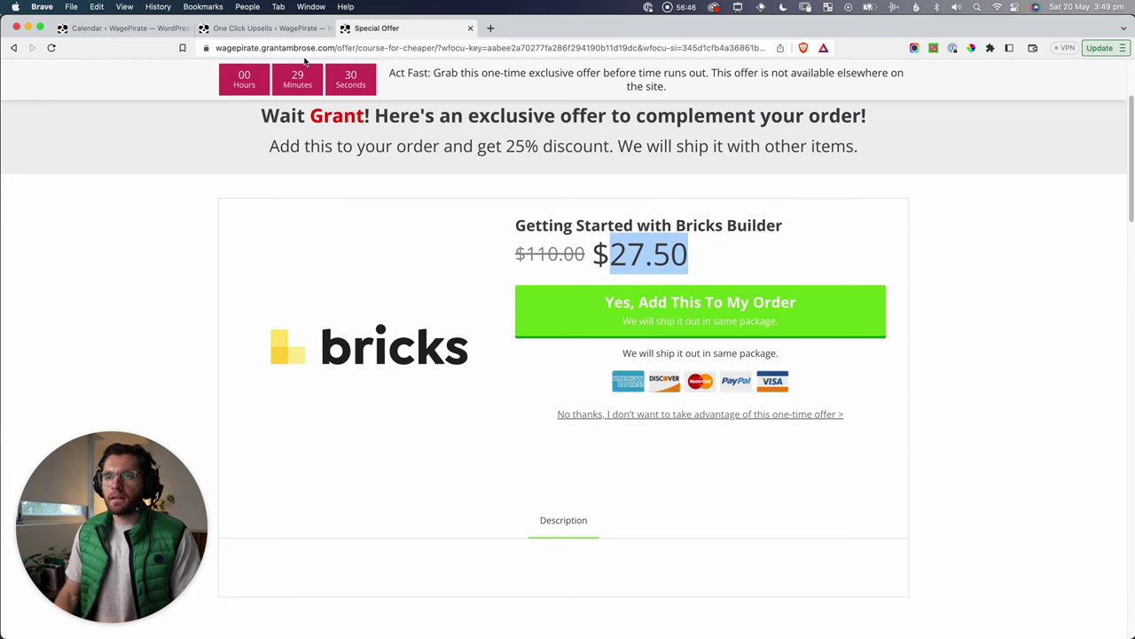
# Step: Open the Course for cheaper downsell settings and compare its offer price with the one on the Special Offer page
pyautogui.click(266, 27)
pyautogui.scroll(10, 300, 311)
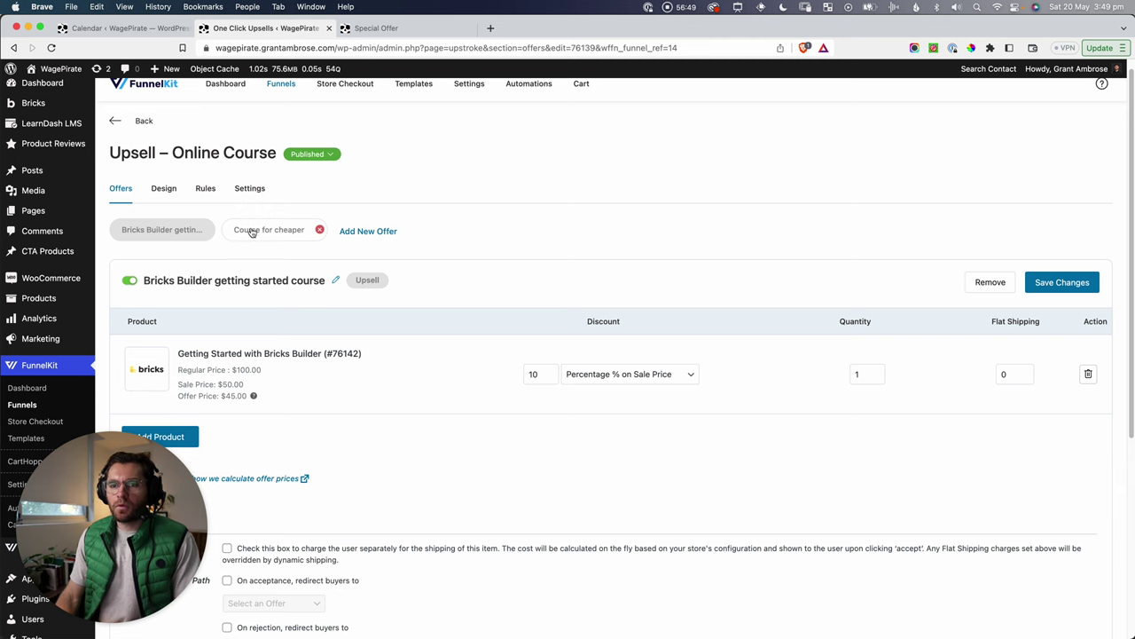
pyautogui.click(251, 231)
pyautogui.scroll(-3, 374, 346)
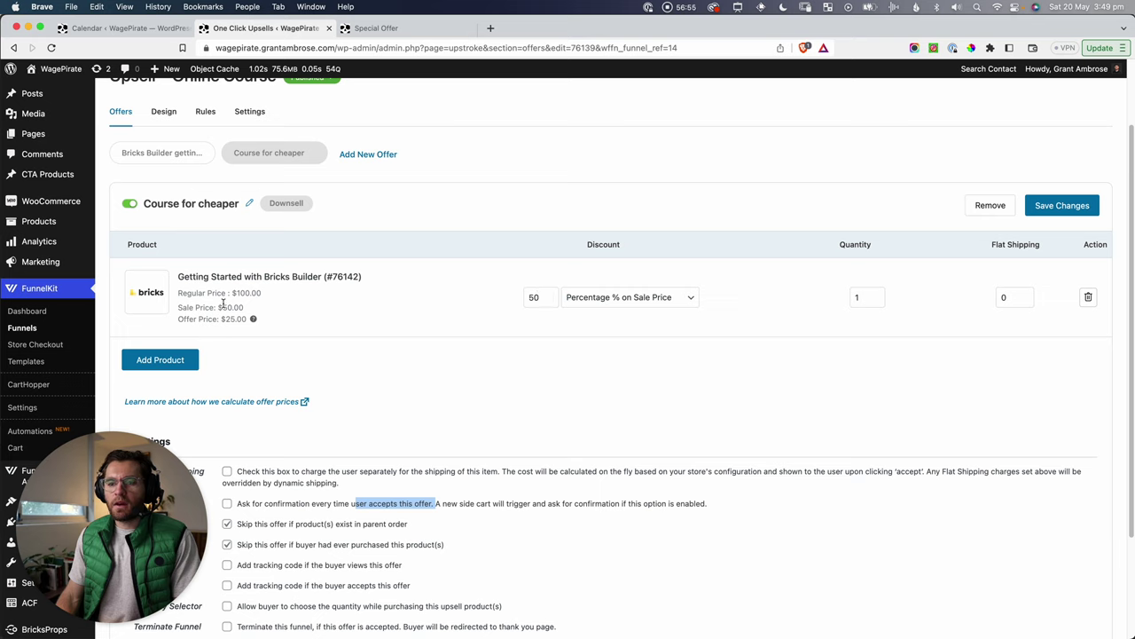
pyautogui.moveTo(224, 305)
pyautogui.mouseDown()
pyautogui.moveTo(249, 308)
pyautogui.moveTo(230, 319)
pyautogui.mouseUp()
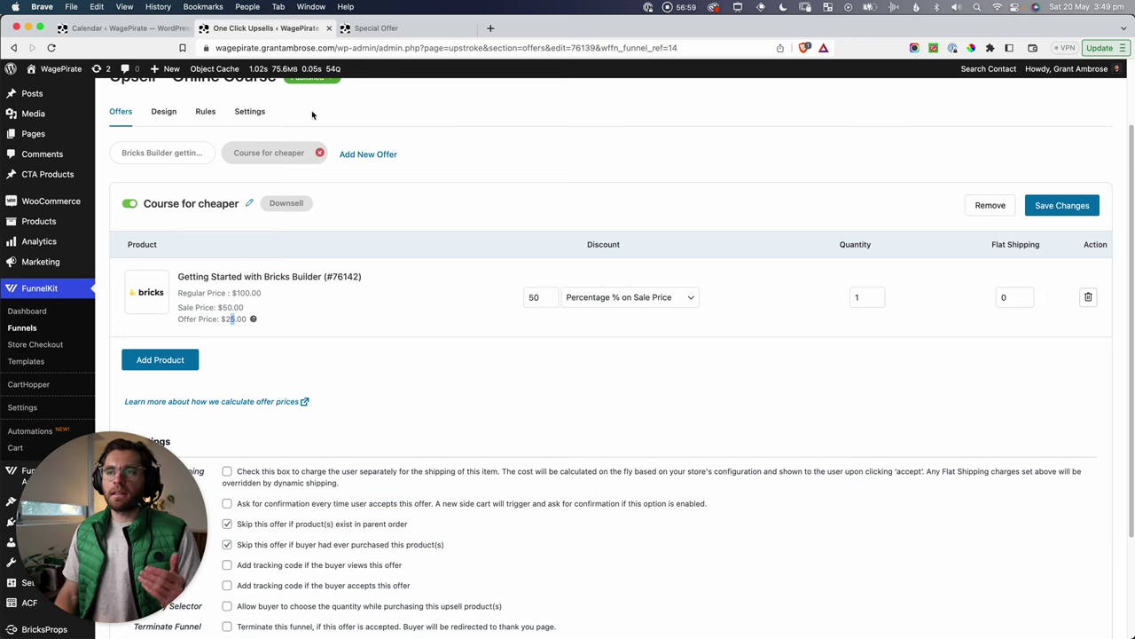
pyautogui.click(395, 28)
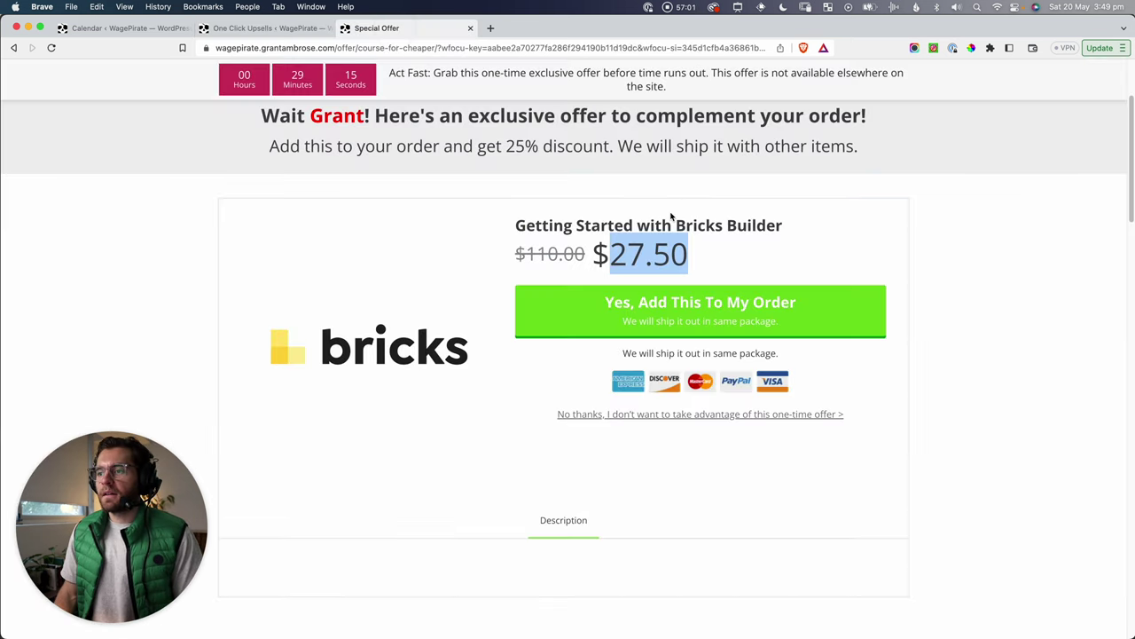
pyautogui.moveTo(565, 255); pyautogui.dragTo(658, 250)
pyautogui.click(667, 255)
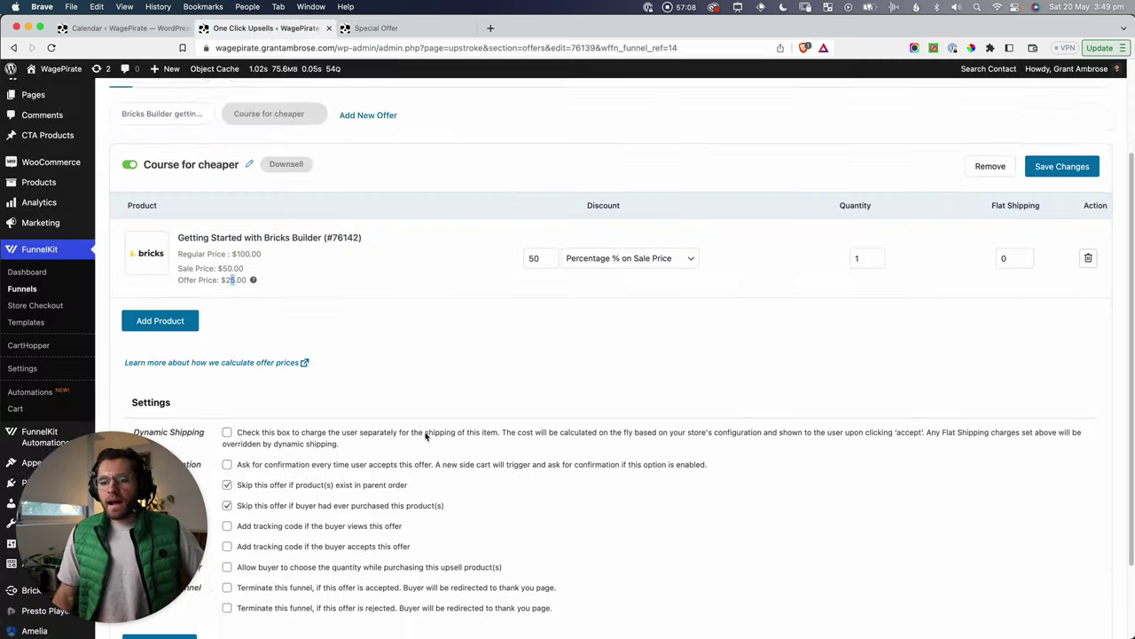
# Step: Check the Course for cheaper offer's Ask Confirmation setting and accept the downsell on the Special Offer page
pyautogui.scroll(-2, 426, 435)
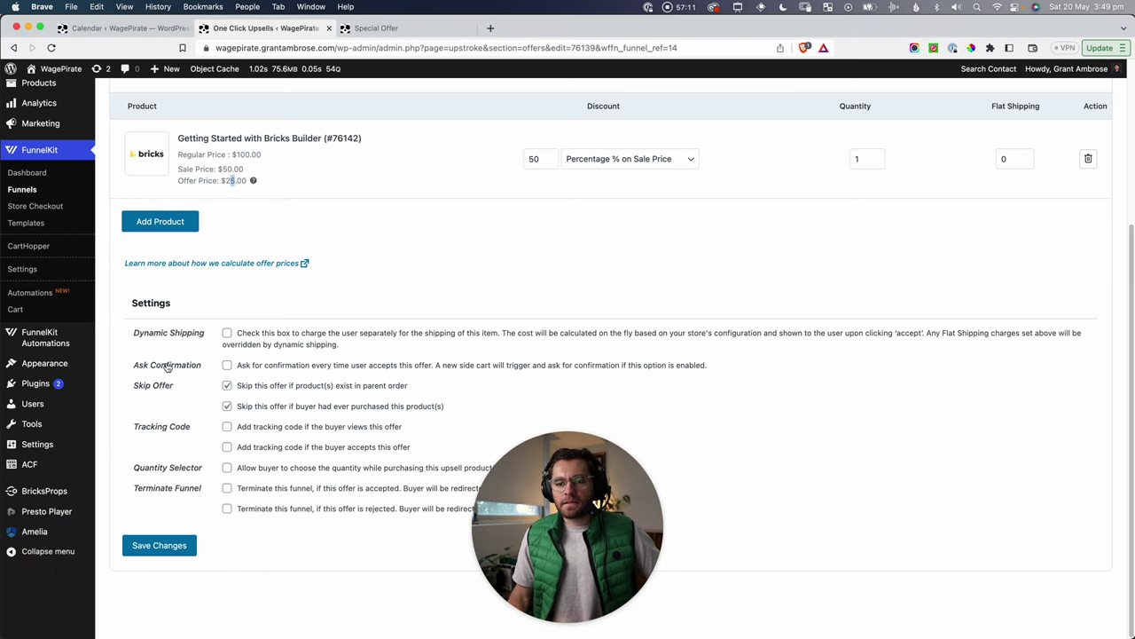
pyautogui.hotkey('ctrl', 'Tab')
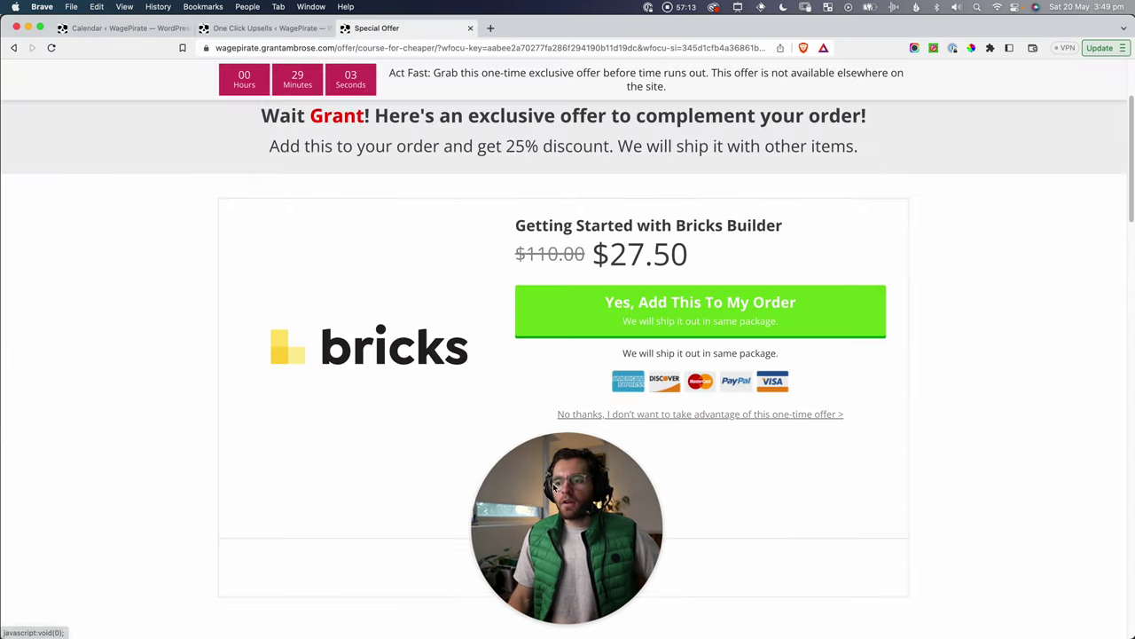
pyautogui.click(151, 288)
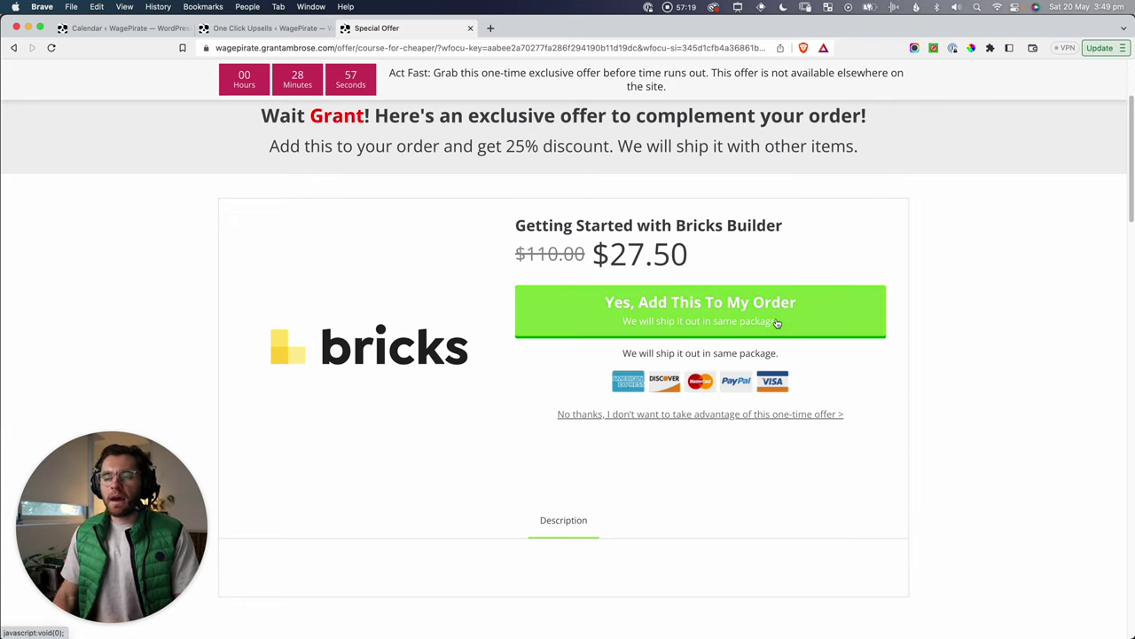
pyautogui.click(688, 317)
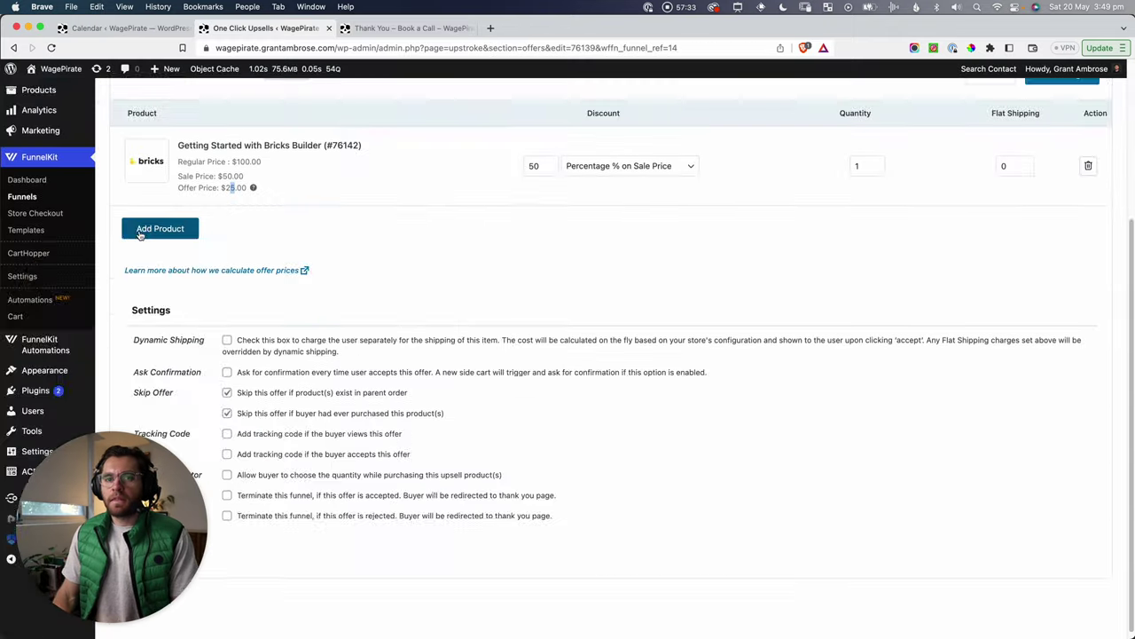
# Step: Open the WooCommerce orders list in a separate browser tab and view the test order's details
pyautogui.scroll(5, 65, 238)
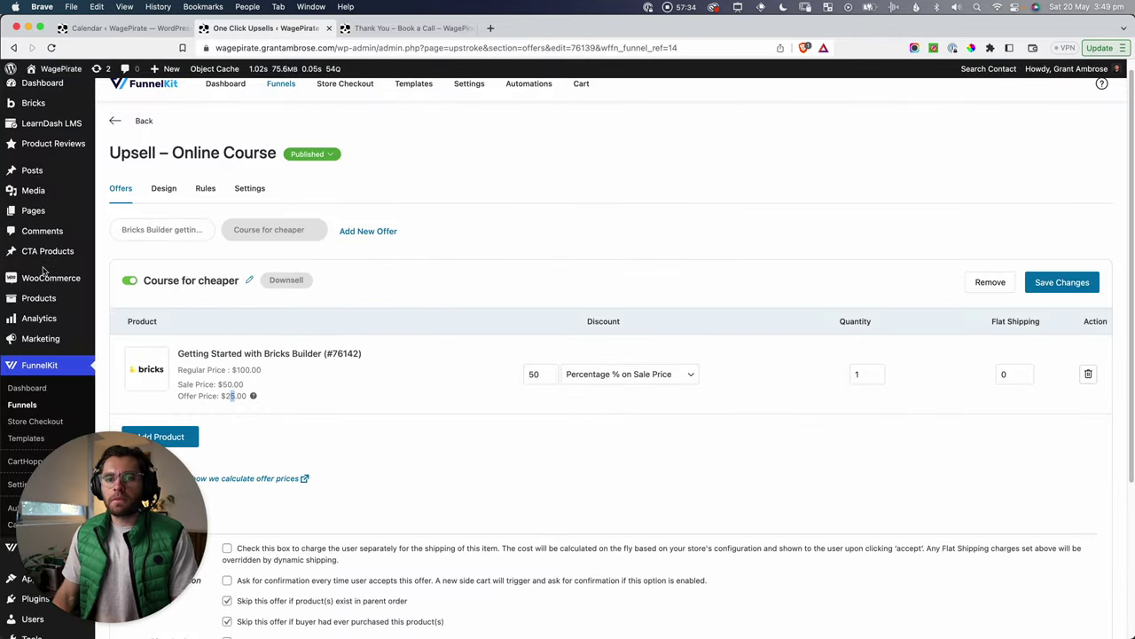
pyautogui.keyDown('super'); pyautogui.click(120, 293); pyautogui.keyUp('super')
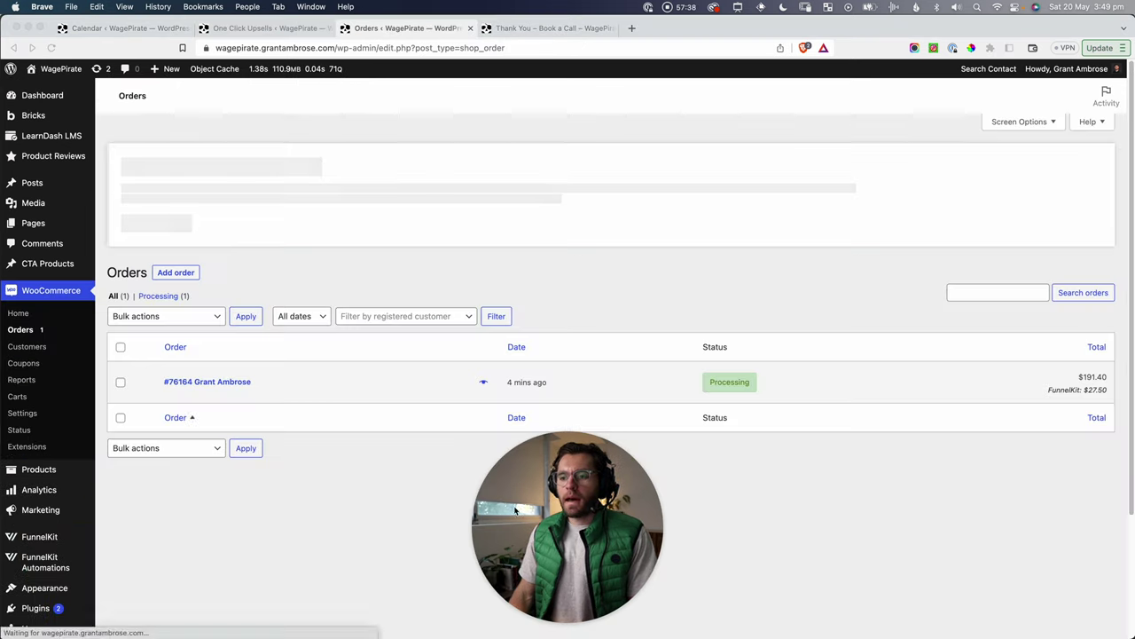
pyautogui.click(203, 381)
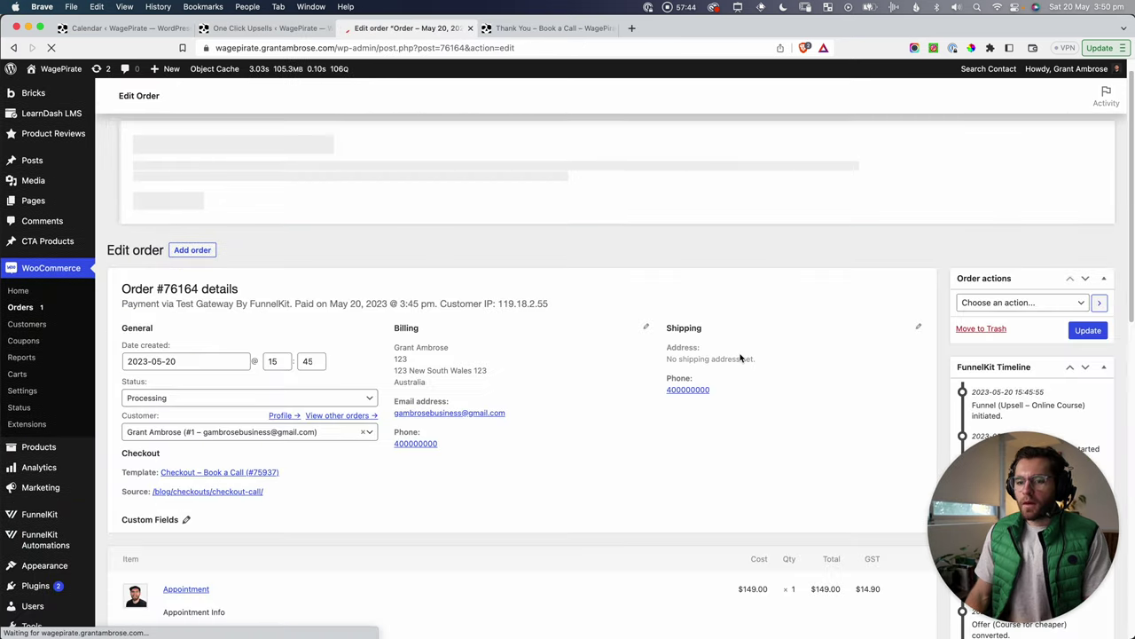
# Step: Examine the order's line items, covering the appointment and the Getting Started with Bricks Builder course
pyautogui.scroll(-8, 740, 359)
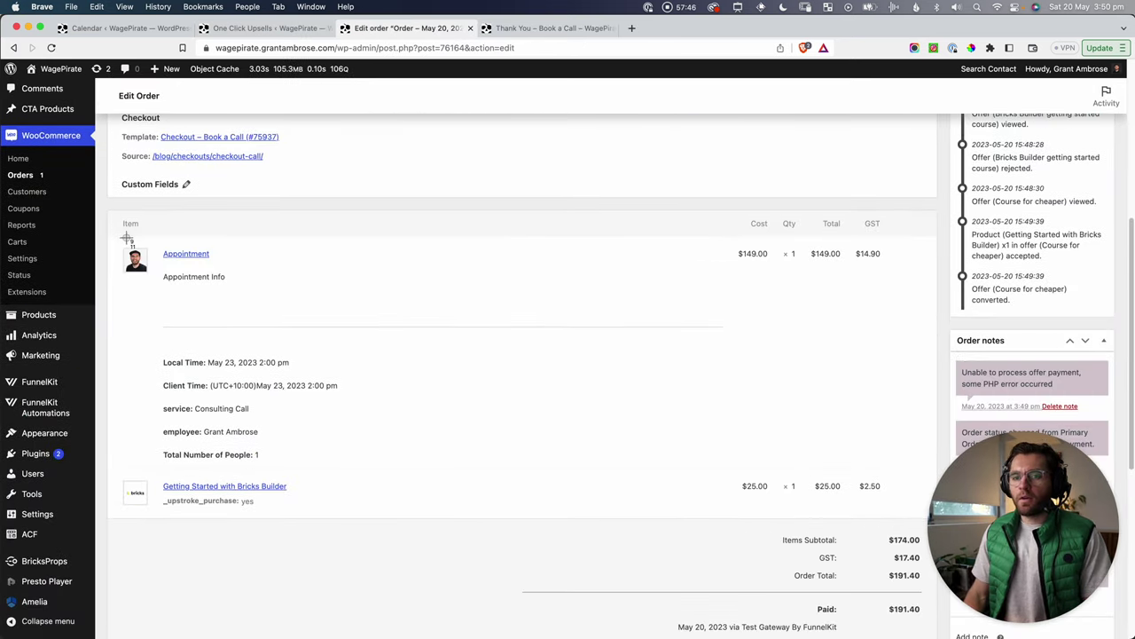
pyautogui.moveTo(122, 232); pyautogui.dragTo(924, 468)
pyautogui.scroll(-3, 405, 557)
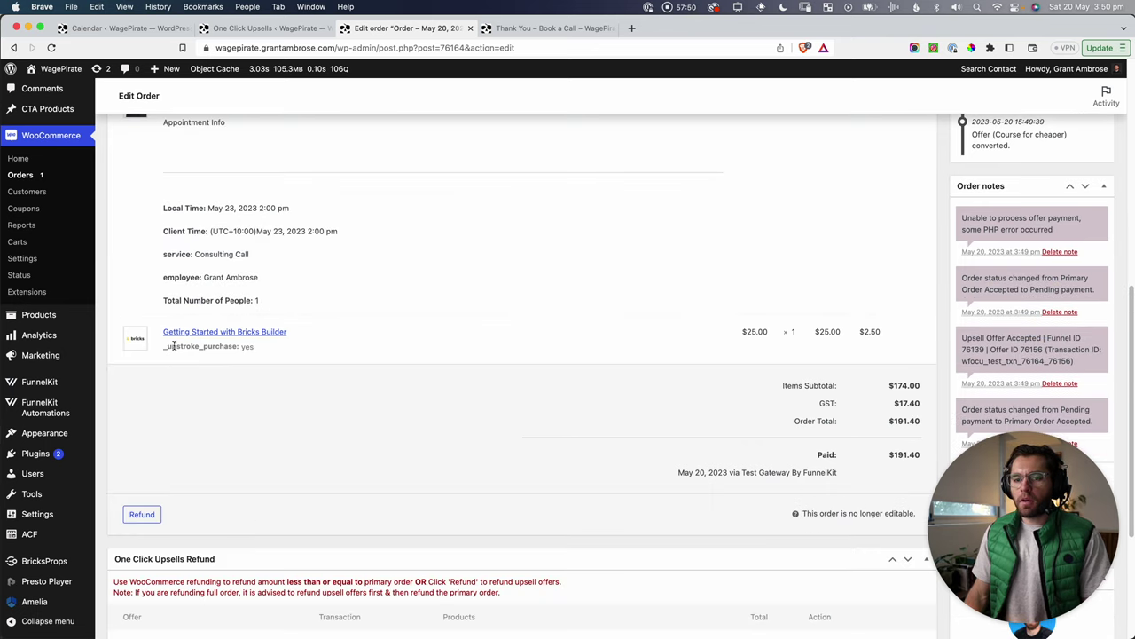
pyautogui.click(209, 355)
pyautogui.moveTo(116, 317); pyautogui.dragTo(892, 373)
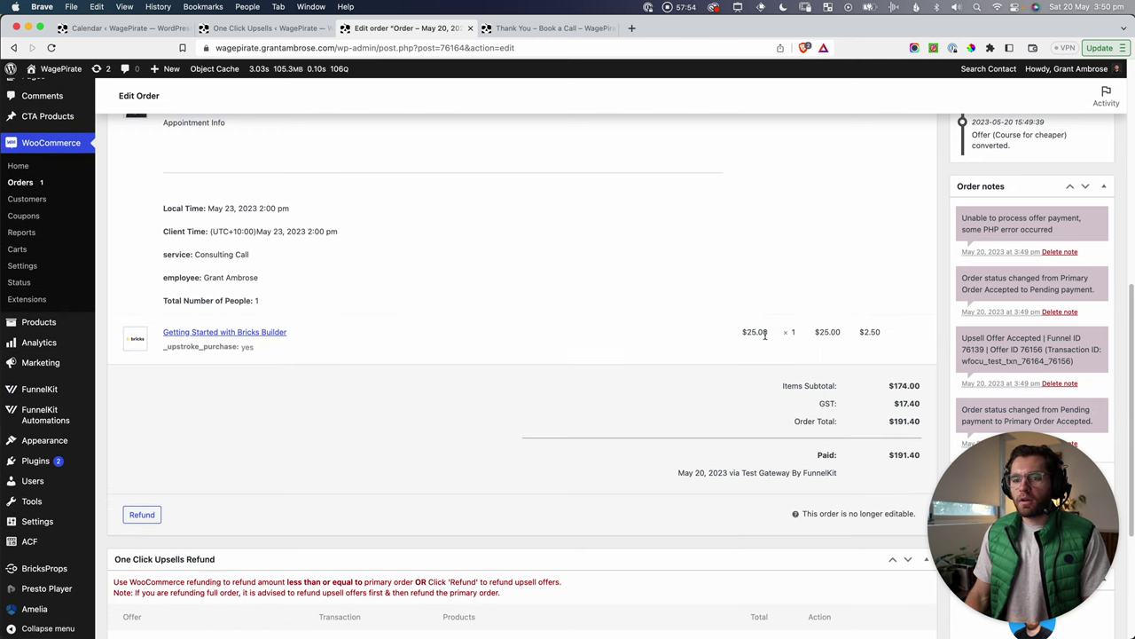
# Step: Review the order's totals and the refund options for the primary order and the Course for cheaper upsell
pyautogui.scroll(-4, 765, 334)
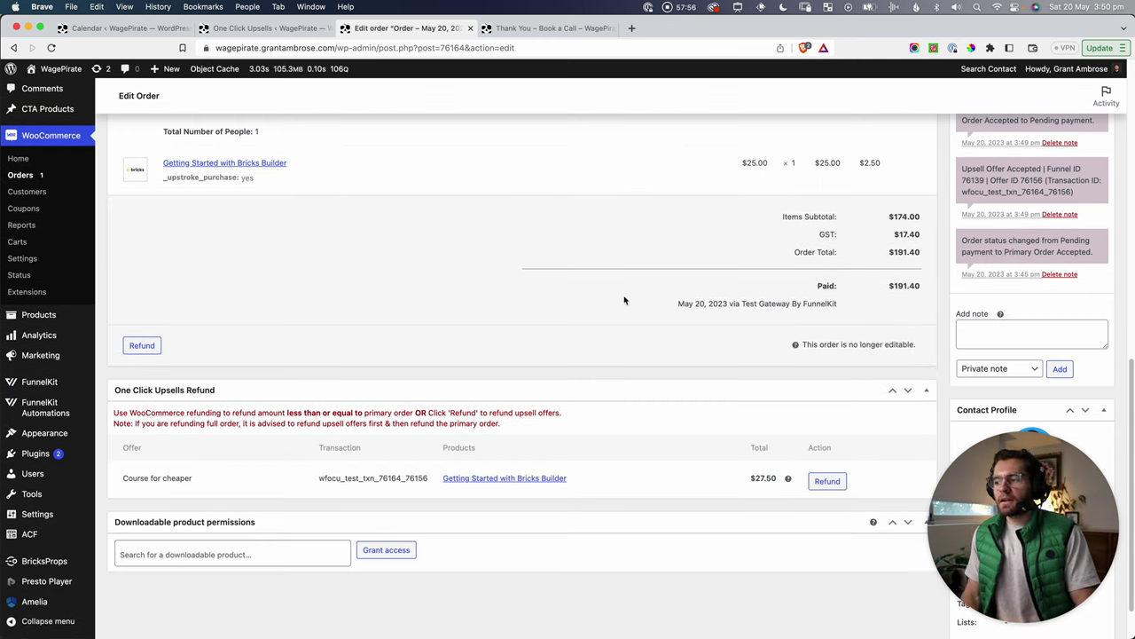
pyautogui.scroll(1, 580, 296)
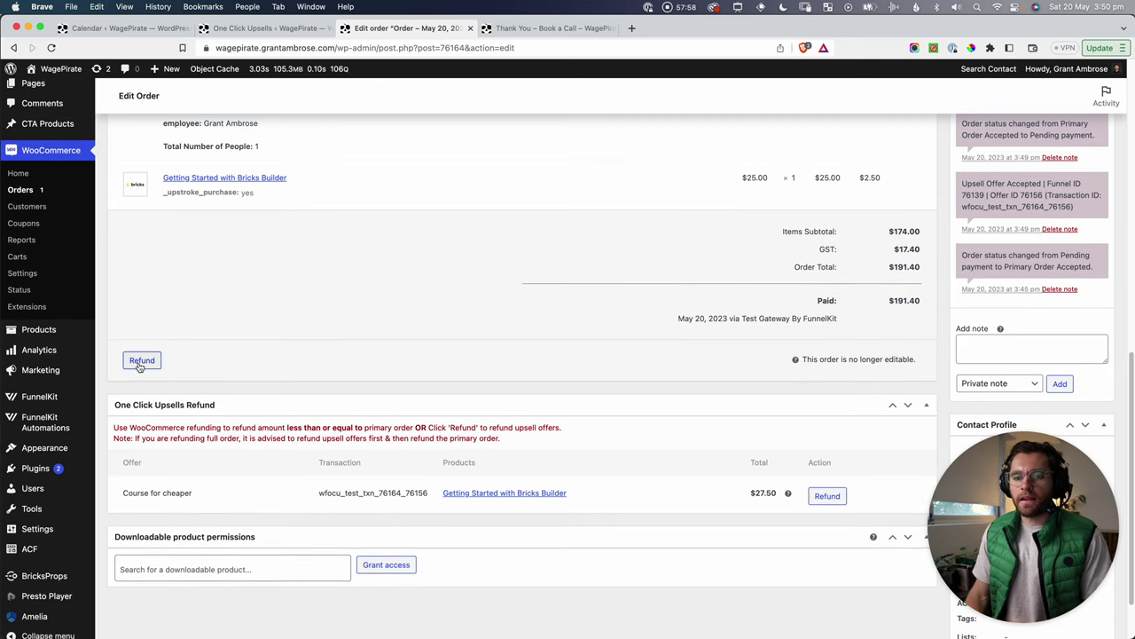
pyautogui.scroll(-2, 373, 477)
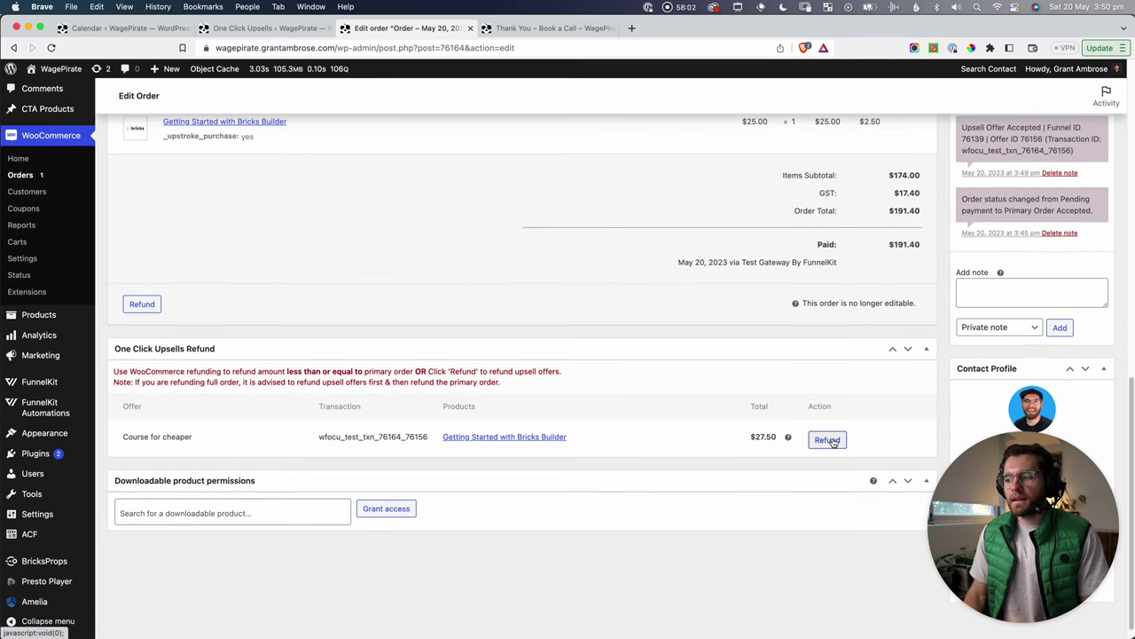
# Step: Review the appointment details in the test order, highlighting its local date and time
pyautogui.scroll(5, 387, 530)
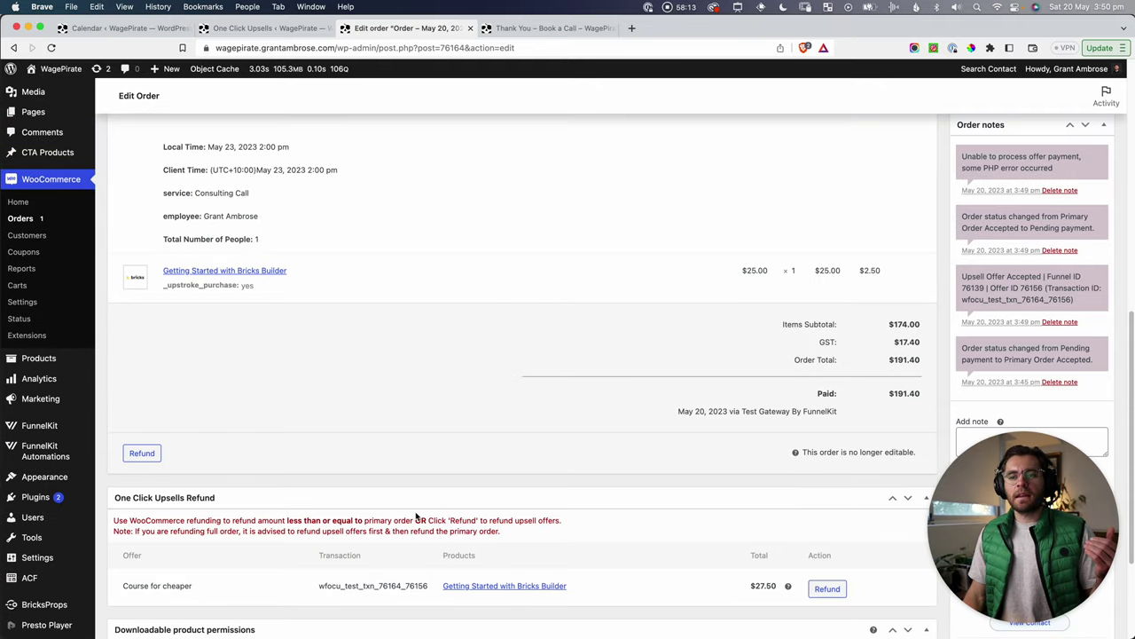
pyautogui.scroll(2, 371, 483)
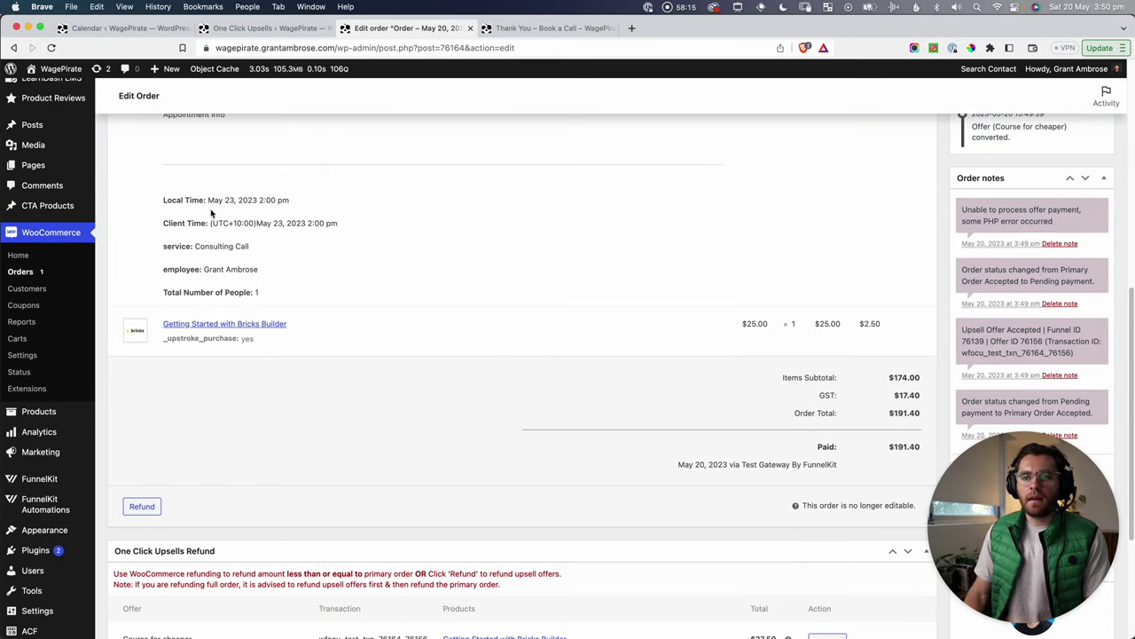
pyautogui.moveTo(209, 197); pyautogui.dragTo(285, 200)
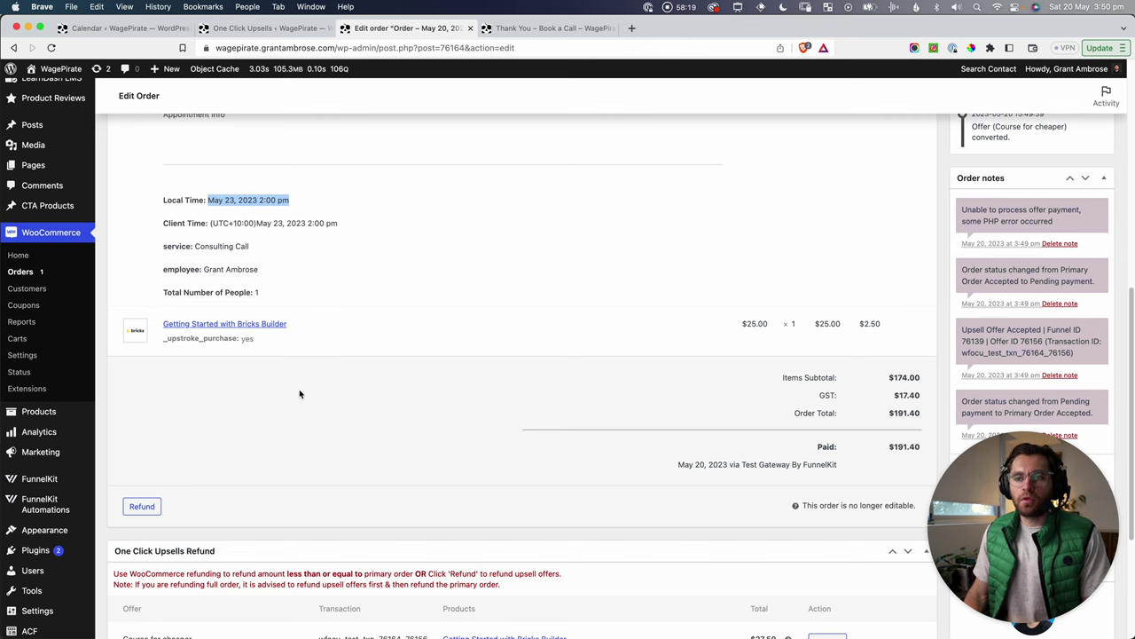
# Step: Open the Amelia calendar and show all employees' appointments in month view
pyautogui.scroll(-4, 300, 394)
pyautogui.moveTo(36, 601)
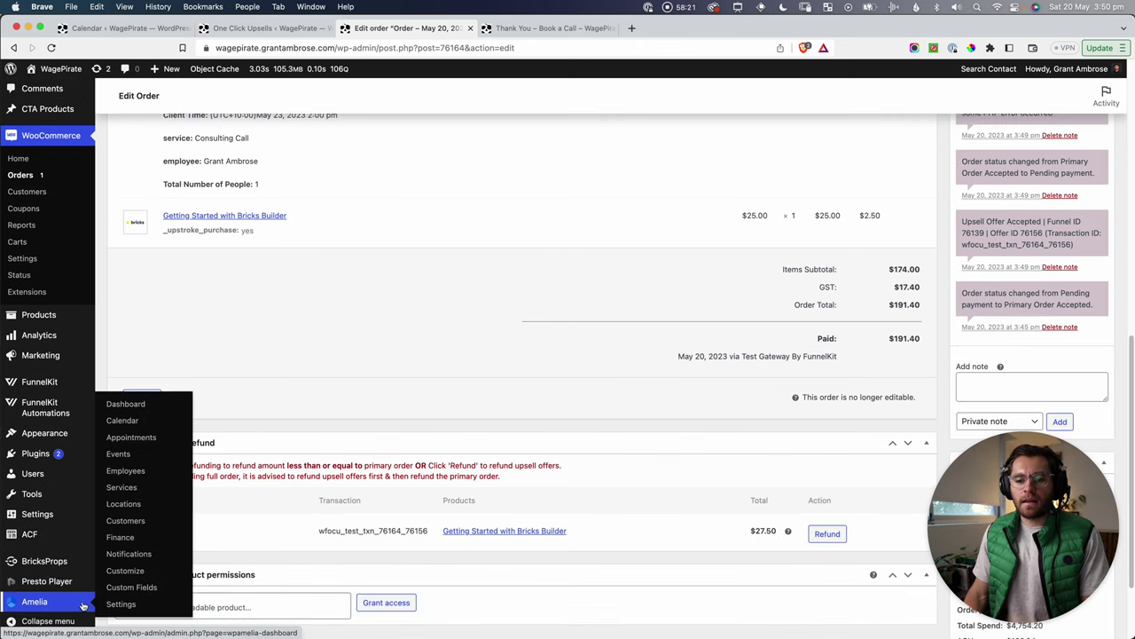
pyautogui.click(119, 420)
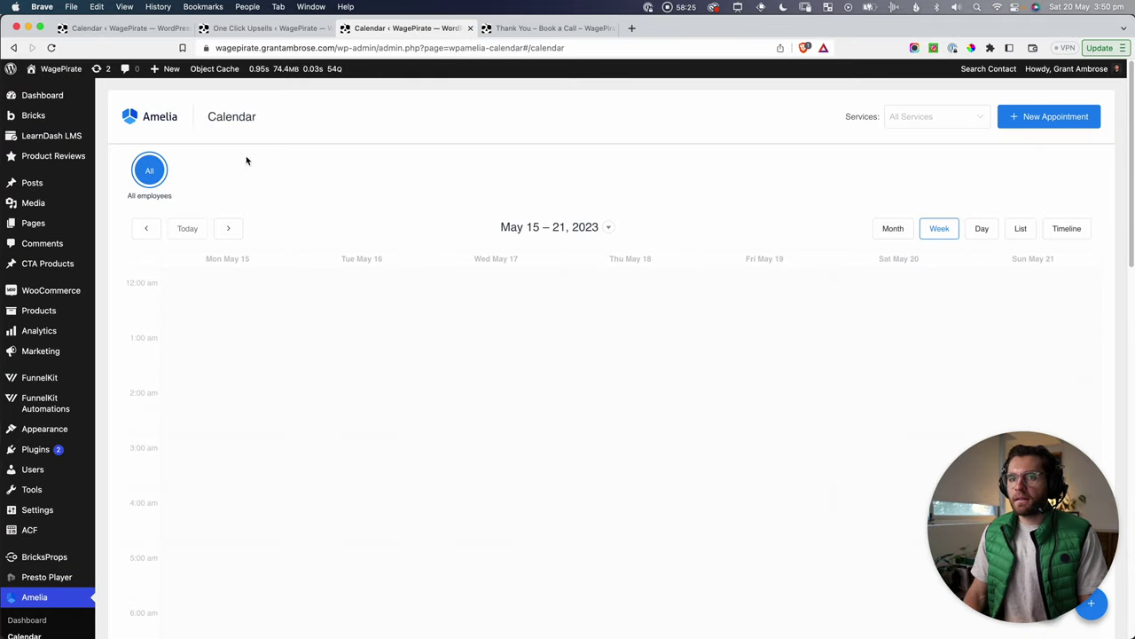
pyautogui.click(204, 174)
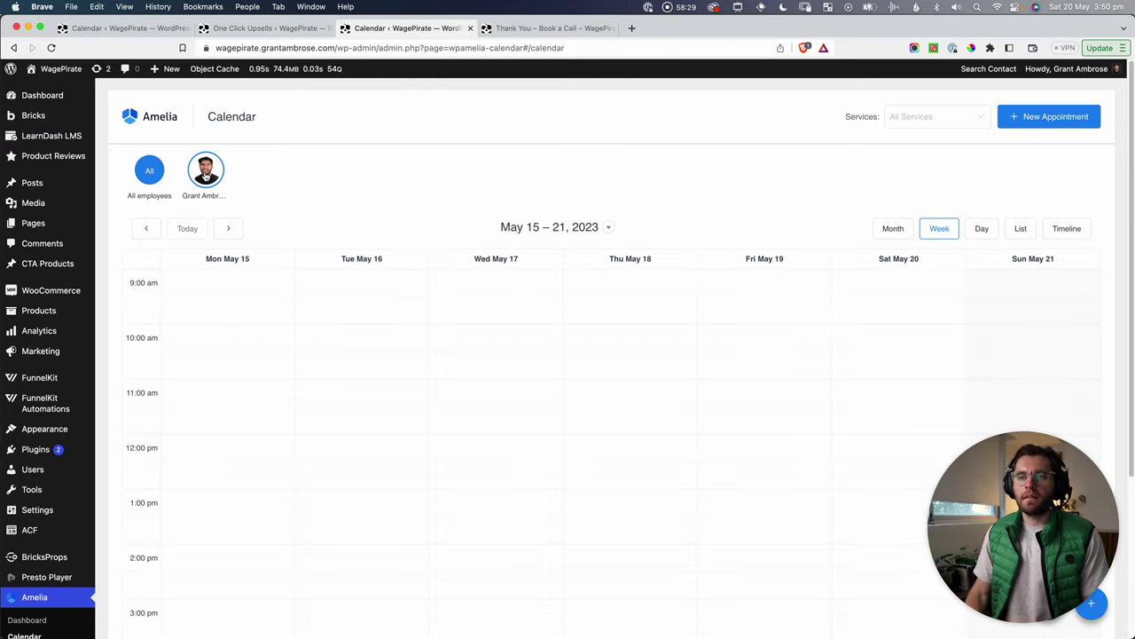
pyautogui.click(149, 170)
pyautogui.click(892, 228)
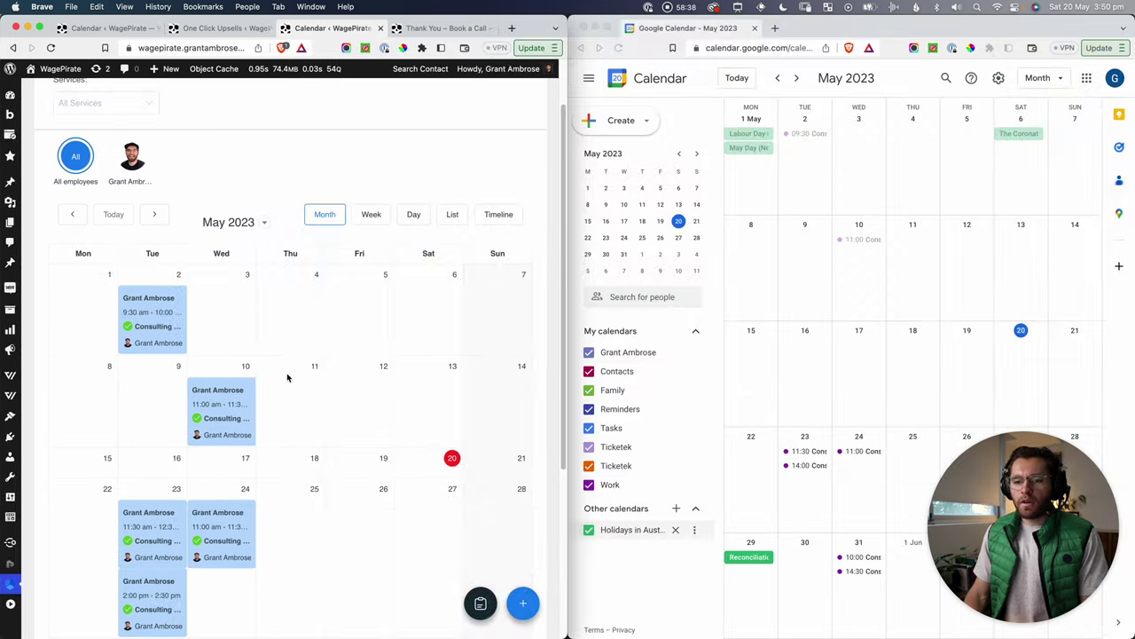
# Step: Reschedule the 2:00 pm consulting call on May 23, 2023 to May 25, 2023 and confirm the change
pyautogui.scroll(-1, 286, 375)
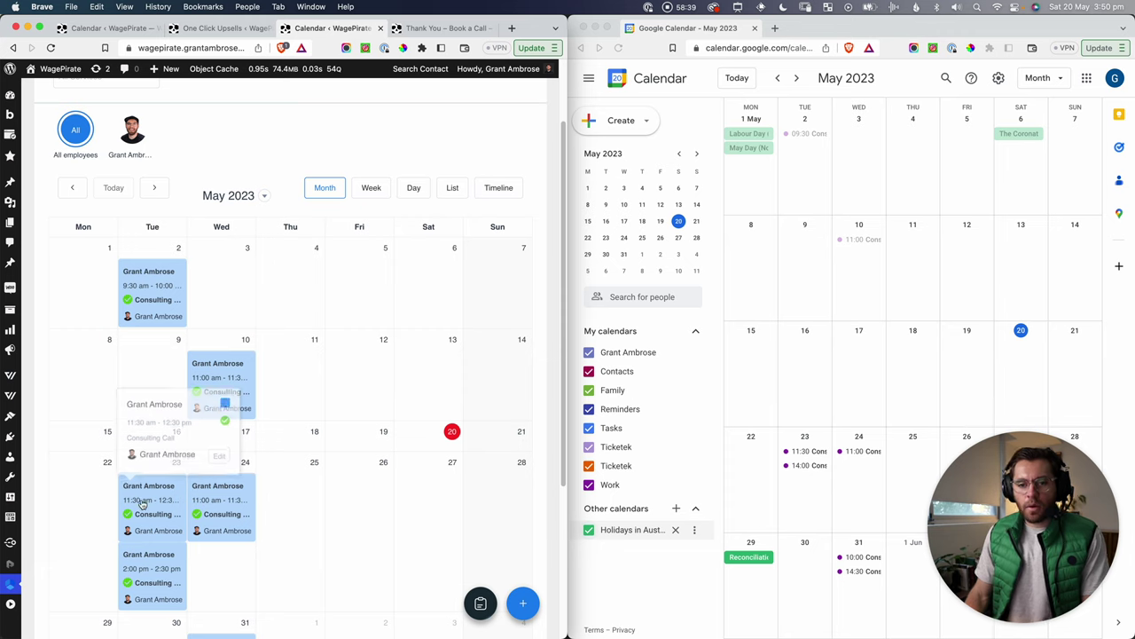
pyautogui.moveTo(165, 582)
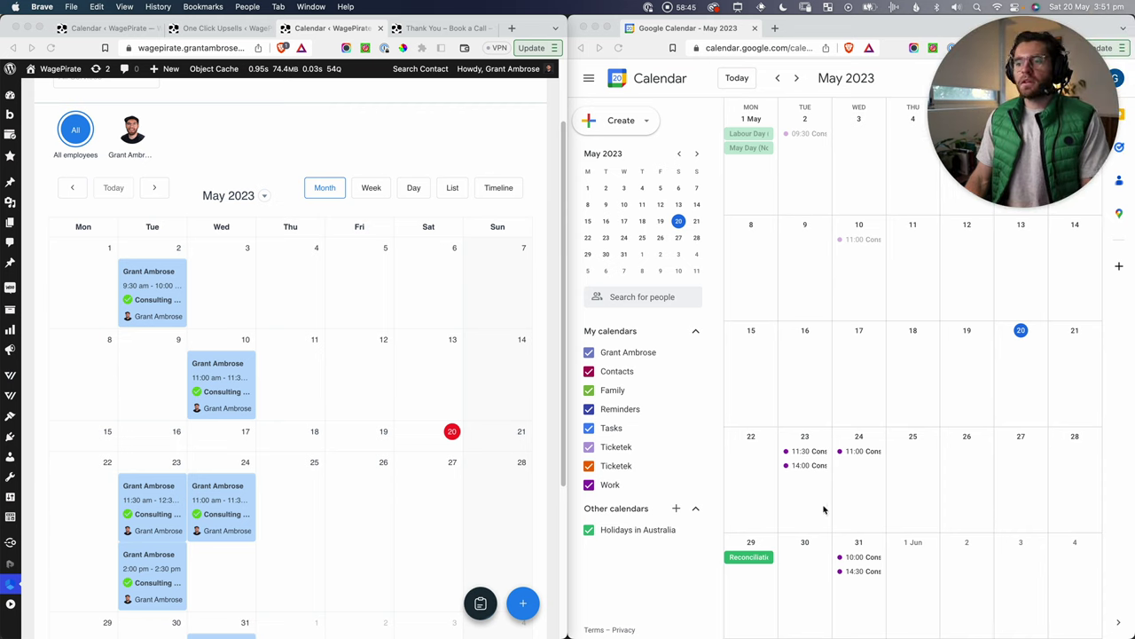
pyautogui.click(300, 561)
pyautogui.moveTo(145, 564)
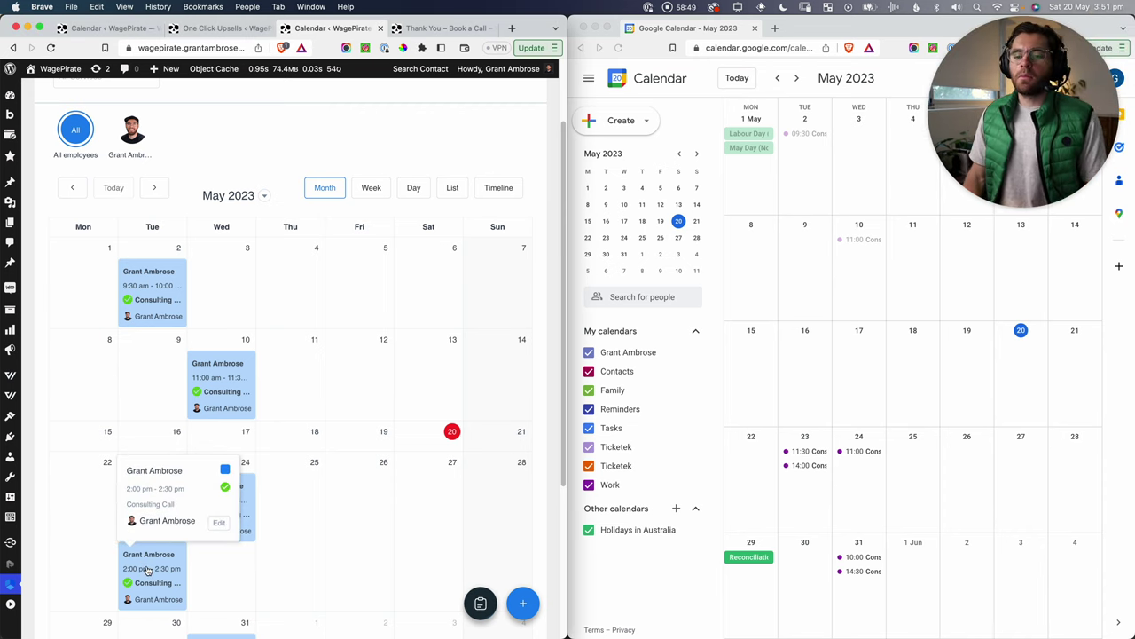
pyautogui.moveTo(146, 568); pyautogui.dragTo(273, 552)
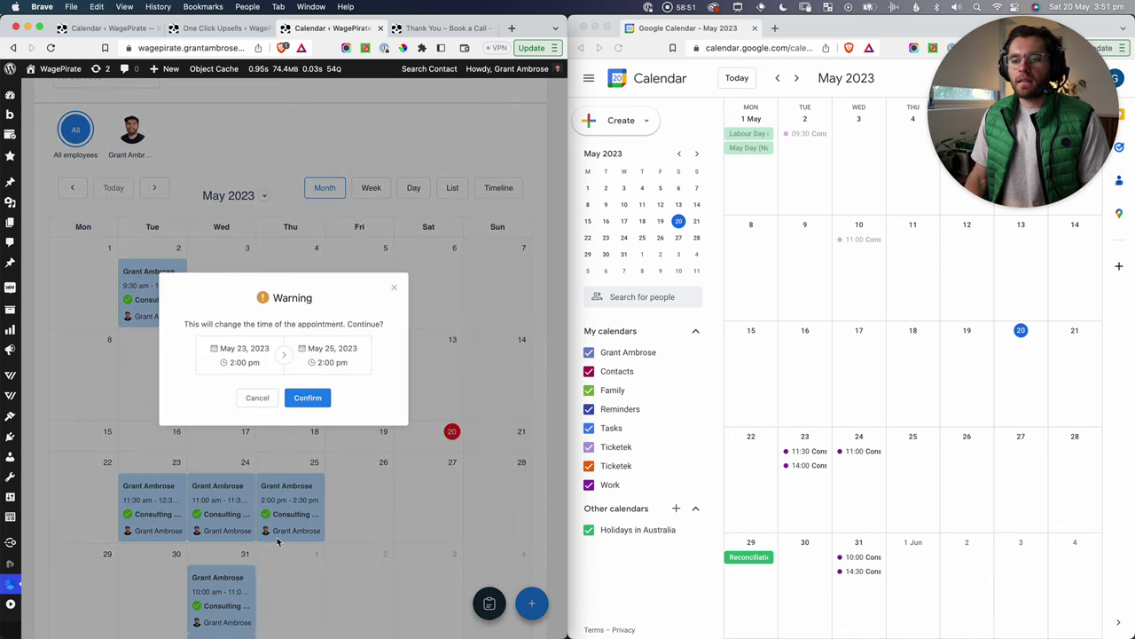
pyautogui.click(298, 400)
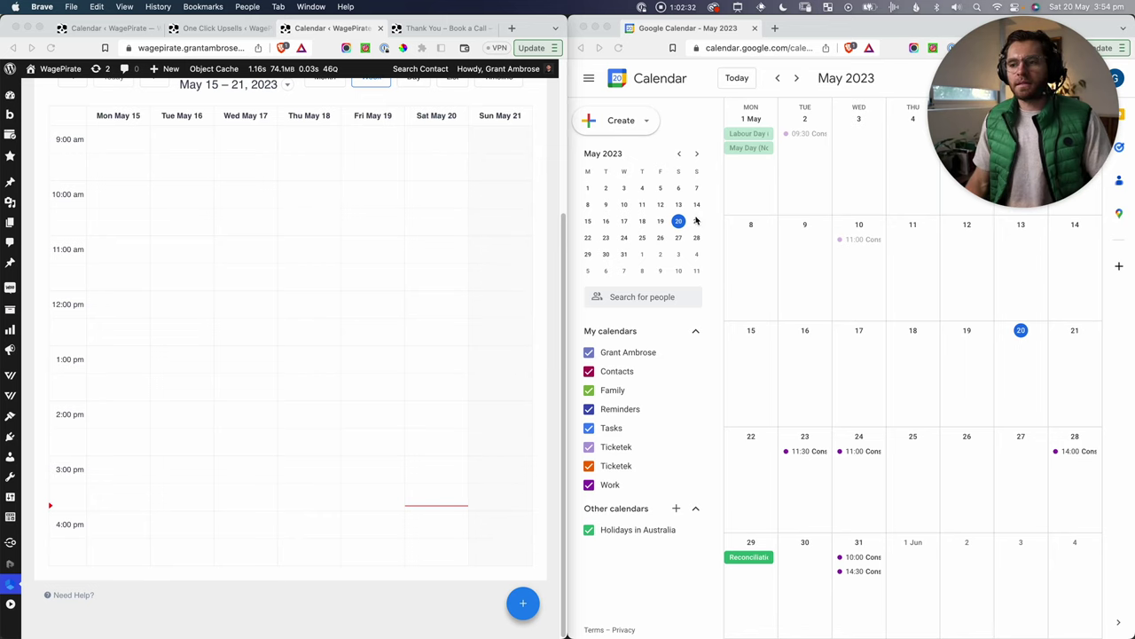
# Step: Open the FunnelKit funnels list in a separate browser tab and view the Book a Call funnel's analytics by step
pyautogui.doubleClick(528, 28)
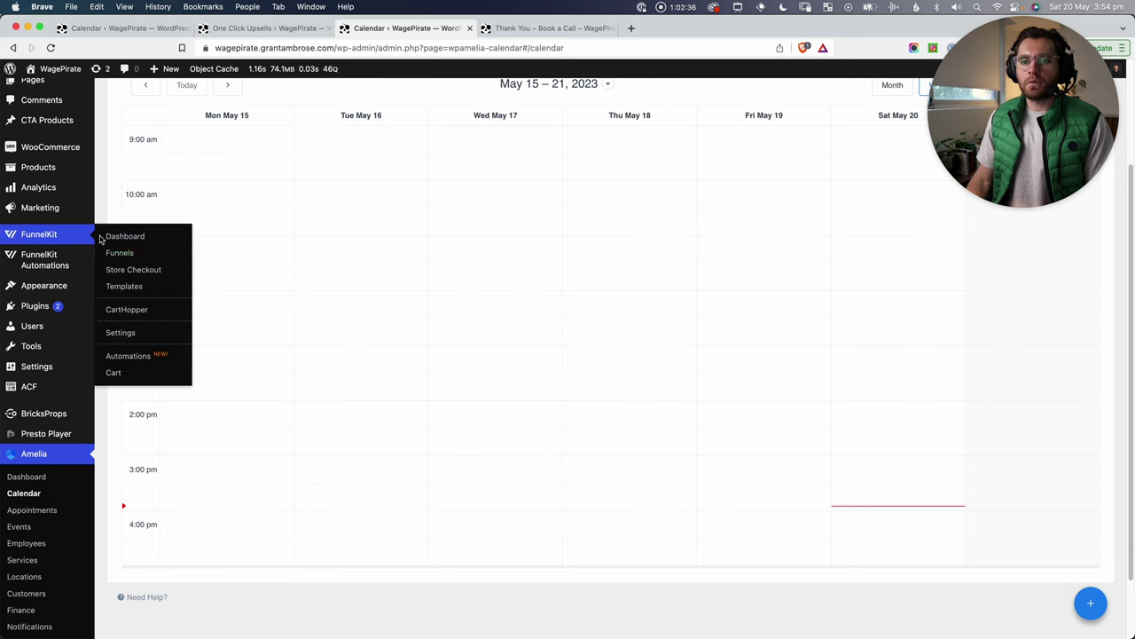
pyautogui.keyDown('super'); pyautogui.click(115, 252); pyautogui.keyUp('super')
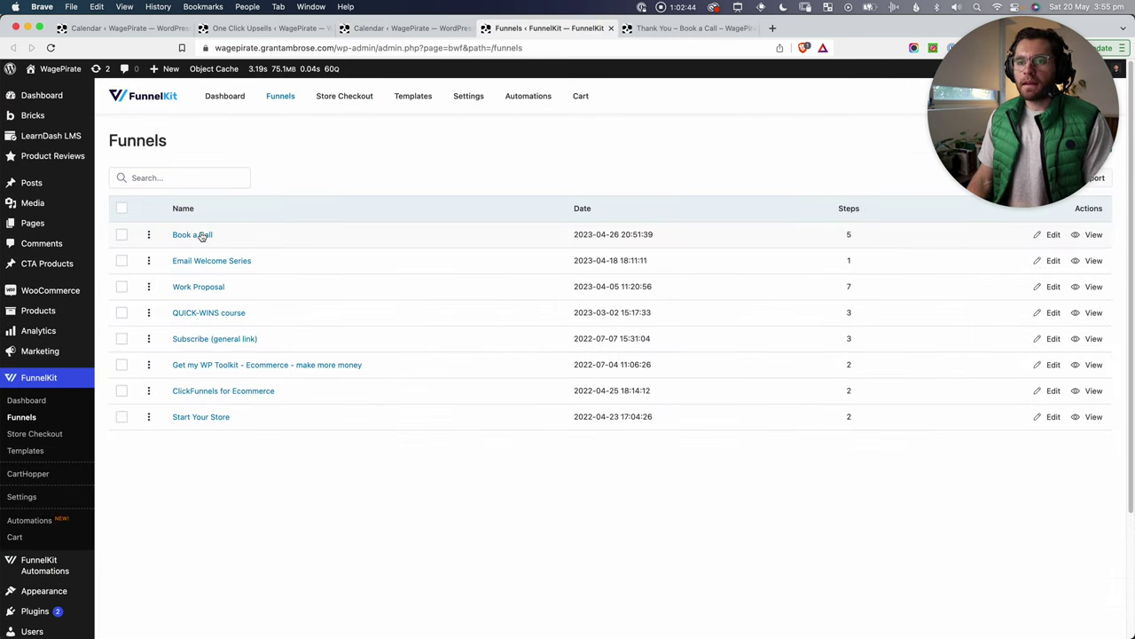
pyautogui.click(193, 234)
pyautogui.click(265, 203)
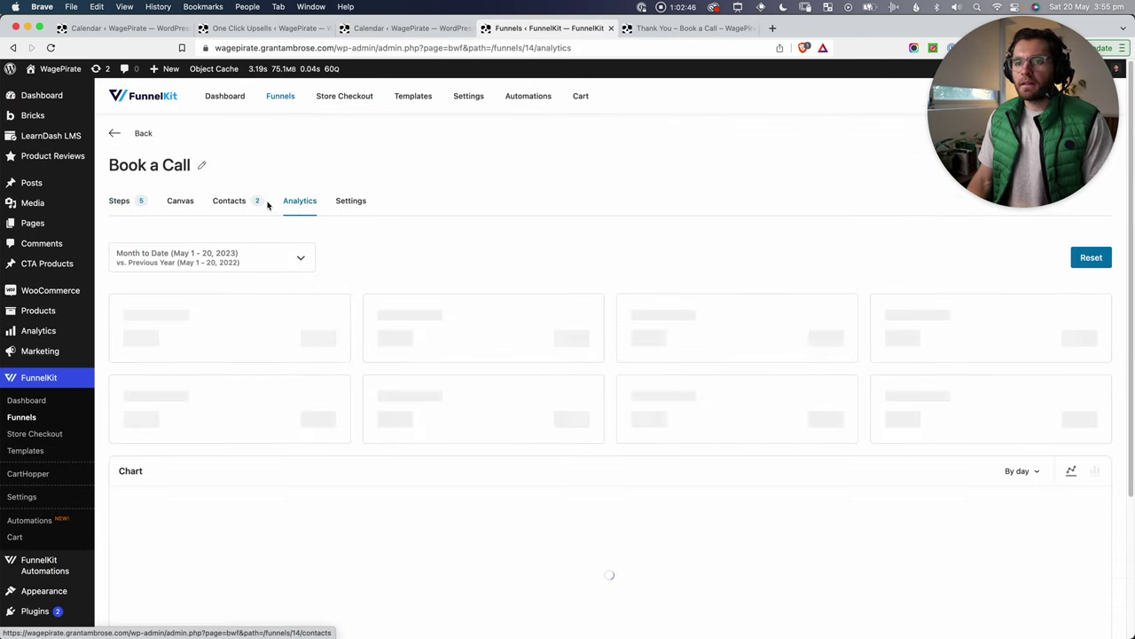
pyautogui.scroll(-8, 679, 231)
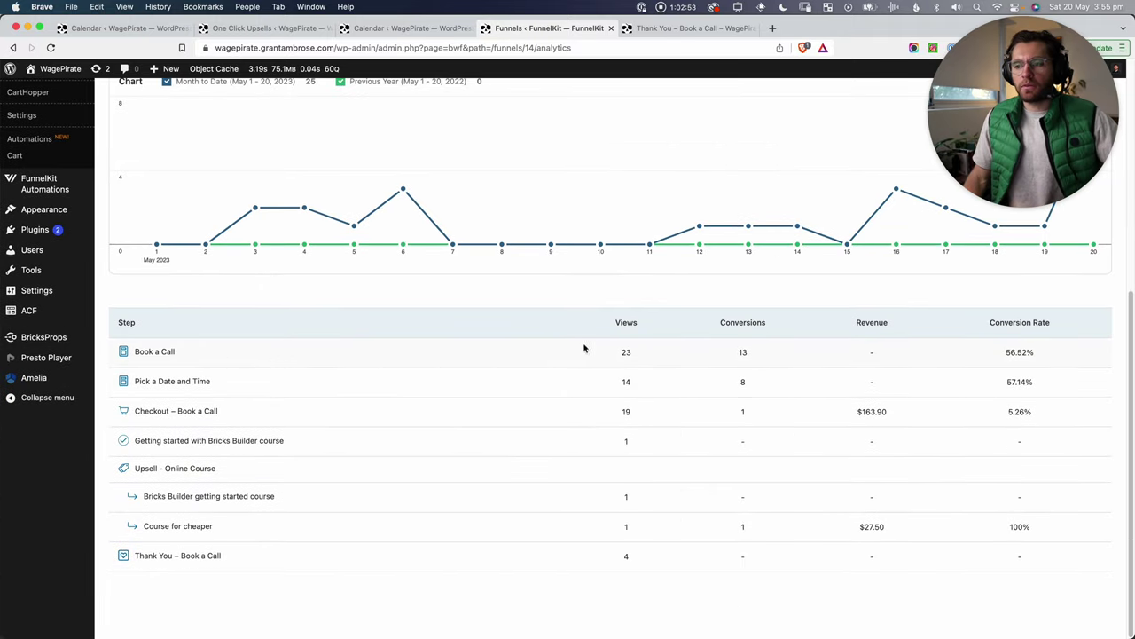
# Step: Compare the views and conversion rates of the Book a Call and Pick a Date and Time steps
pyautogui.doubleClick(626, 352)
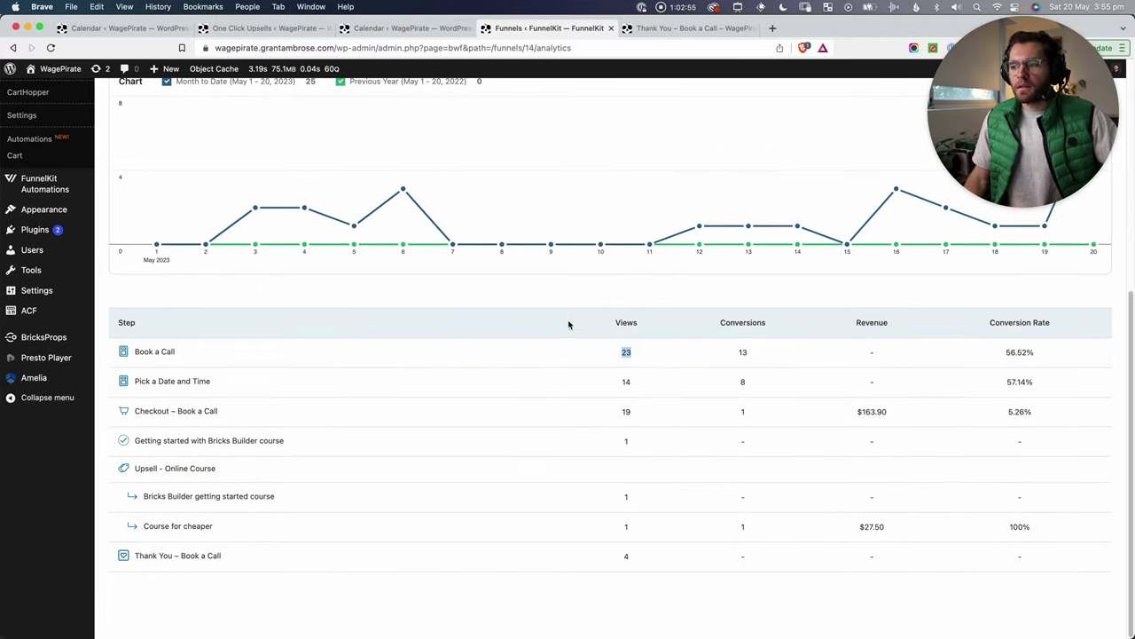
pyautogui.doubleClick(630, 381)
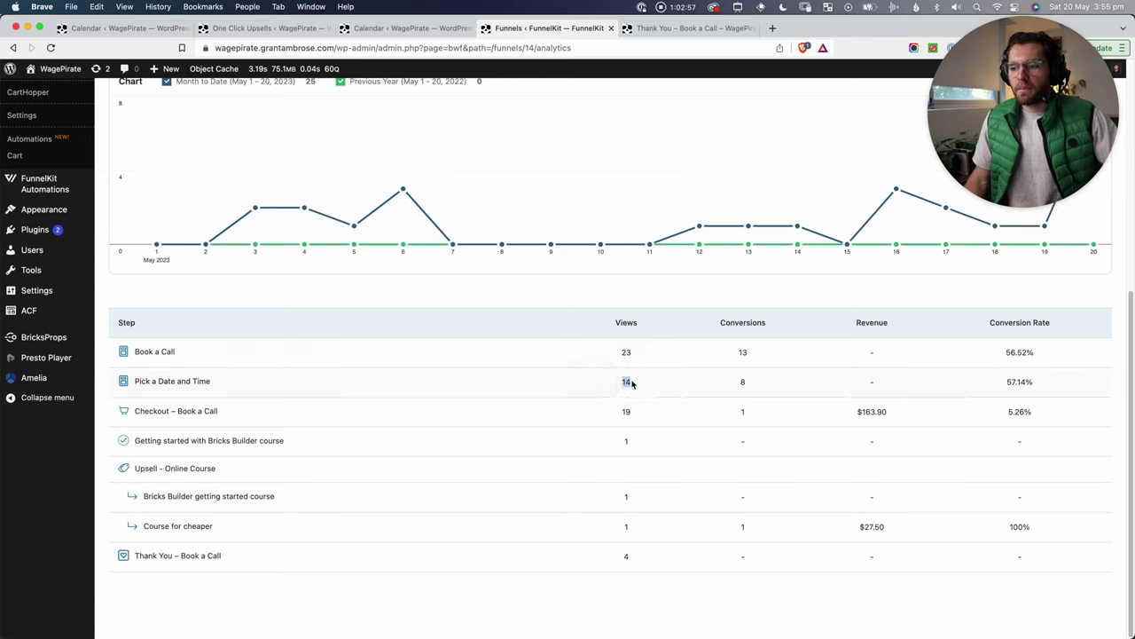
pyautogui.doubleClick(1031, 353)
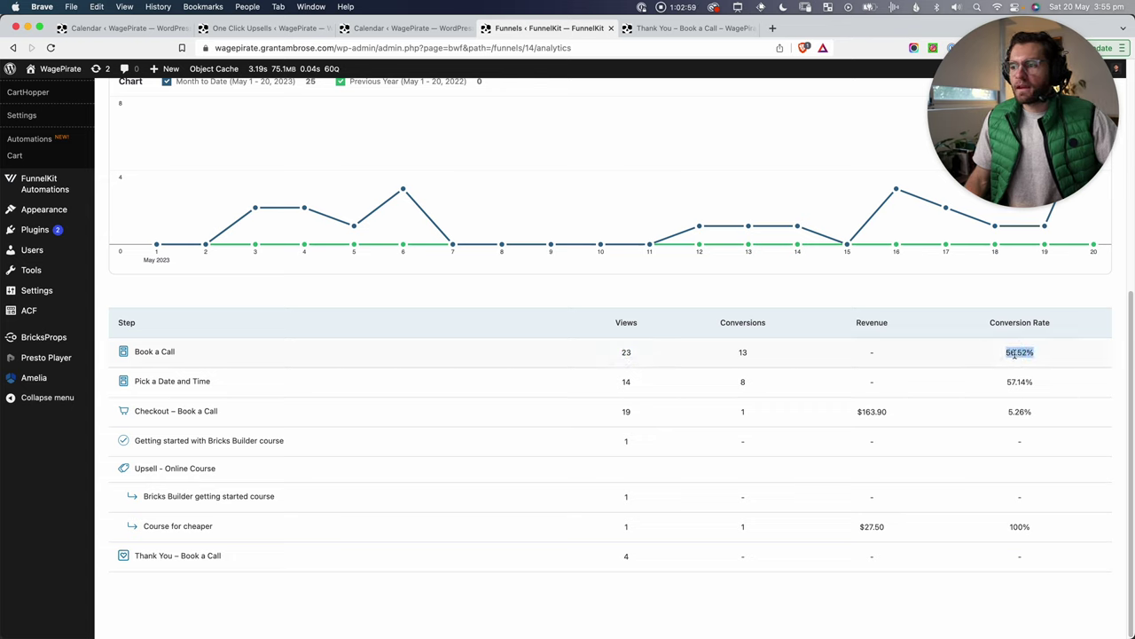
pyautogui.doubleClick(628, 383)
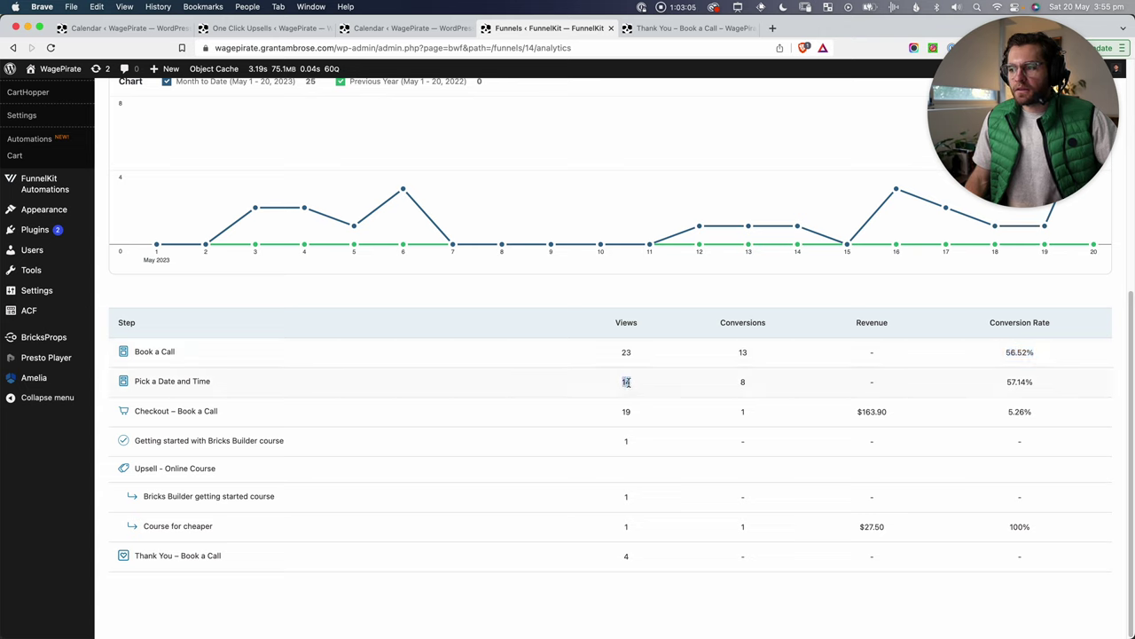
pyautogui.doubleClick(630, 410)
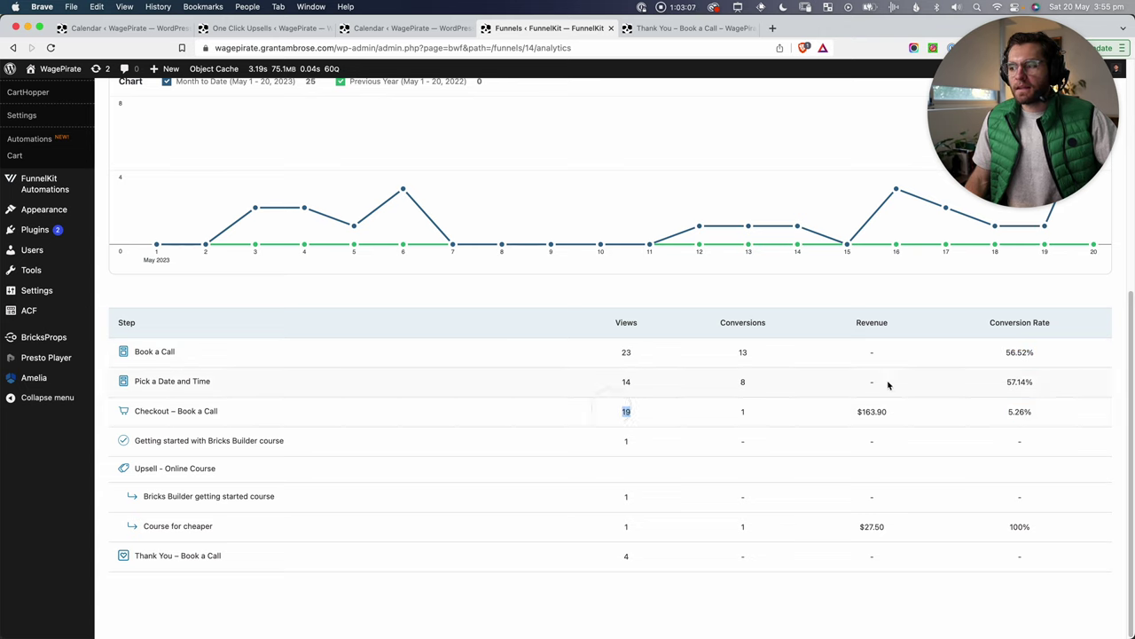
pyautogui.moveTo(1054, 385); pyautogui.dragTo(965, 384)
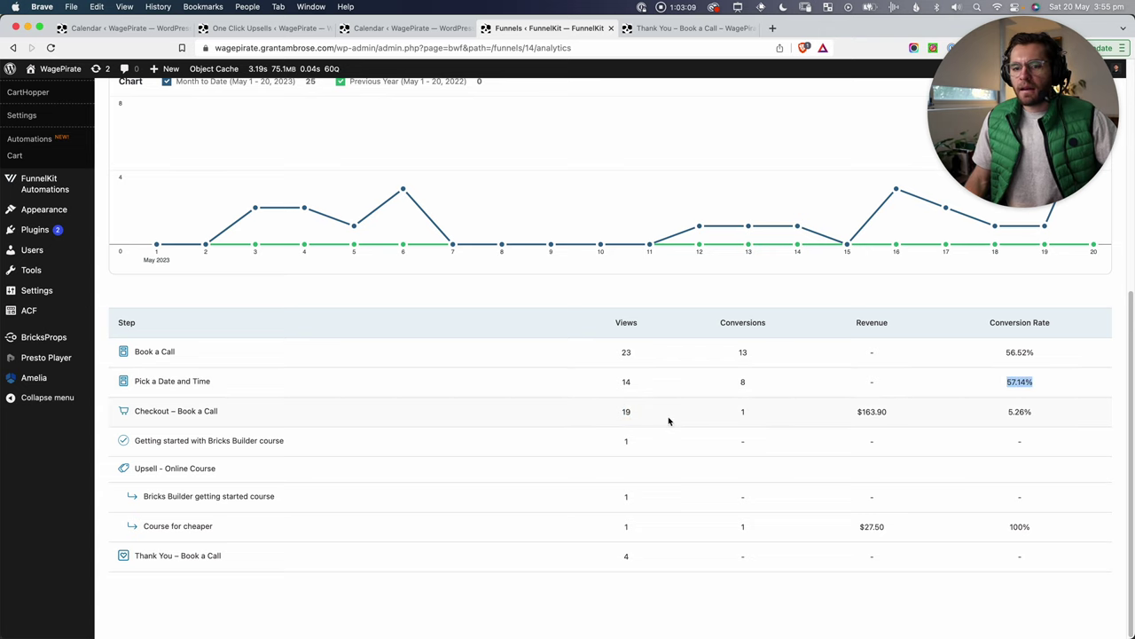
# Step: Check the Checkout – Book a Call step's views, conversion rate, revenue and conversions
pyautogui.doubleClick(628, 412)
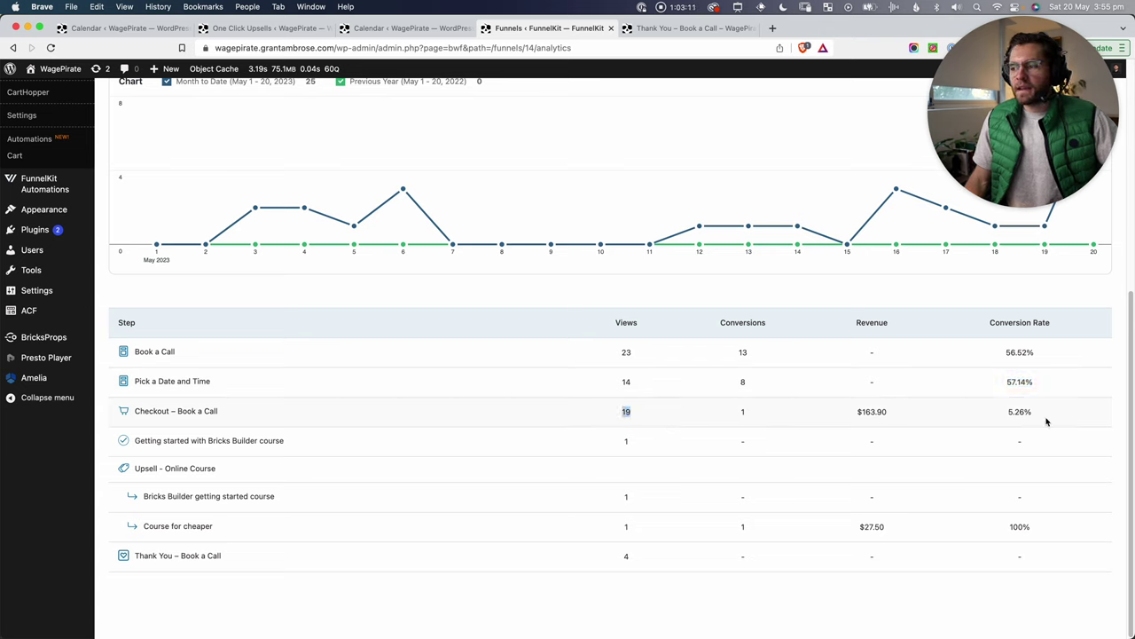
pyautogui.moveTo(1045, 414); pyautogui.dragTo(996, 412)
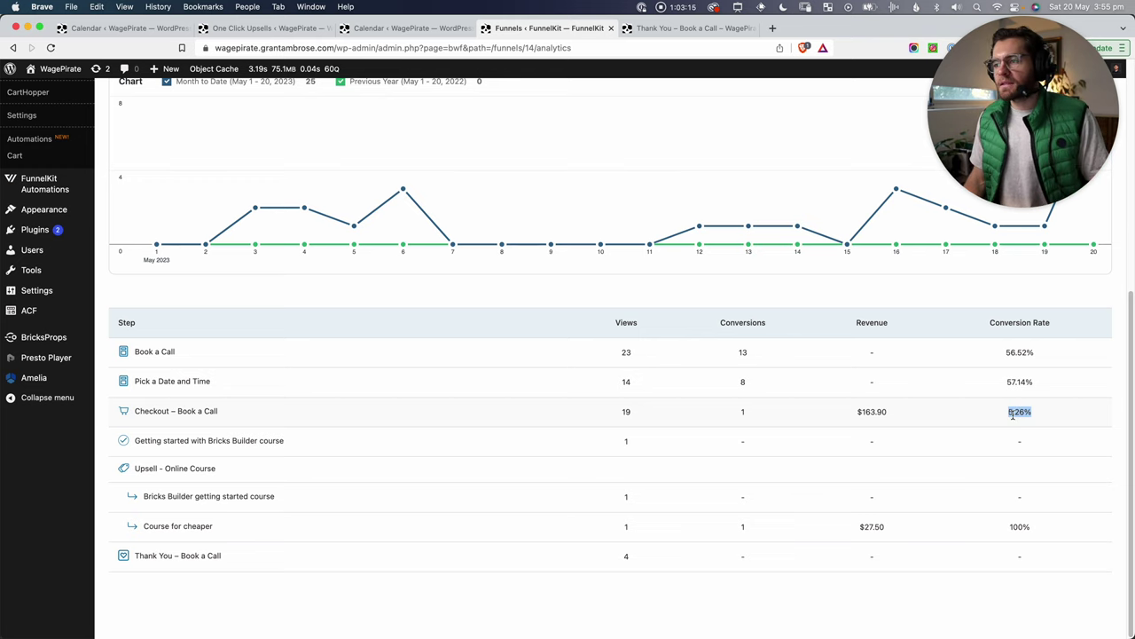
pyautogui.moveTo(895, 411); pyautogui.dragTo(855, 412)
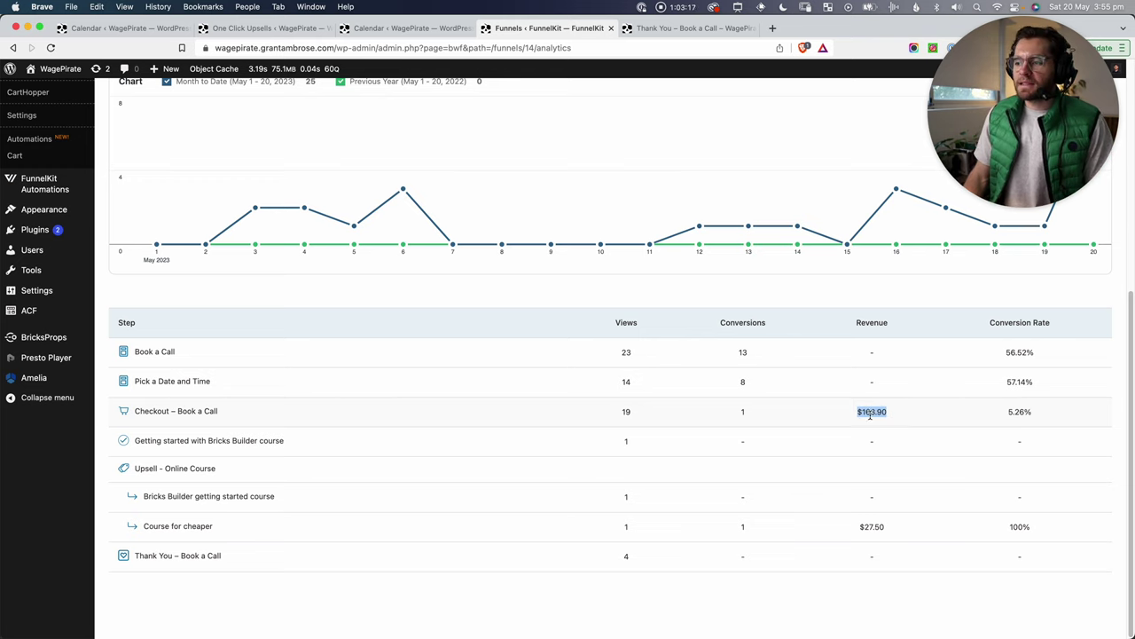
pyautogui.moveTo(763, 417); pyautogui.dragTo(641, 412)
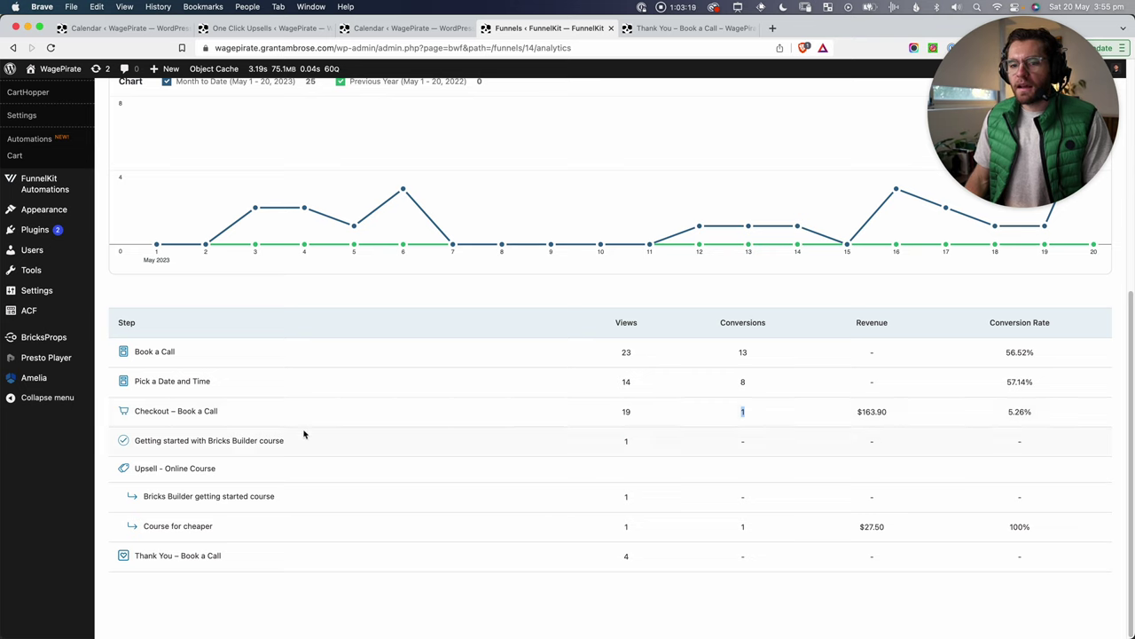
# Step: Examine the Getting started with Bricks Builder course order bump's views and conversion rate against the checkout's conversions
pyautogui.click(202, 438)
pyautogui.moveTo(596, 443); pyautogui.dragTo(634, 442)
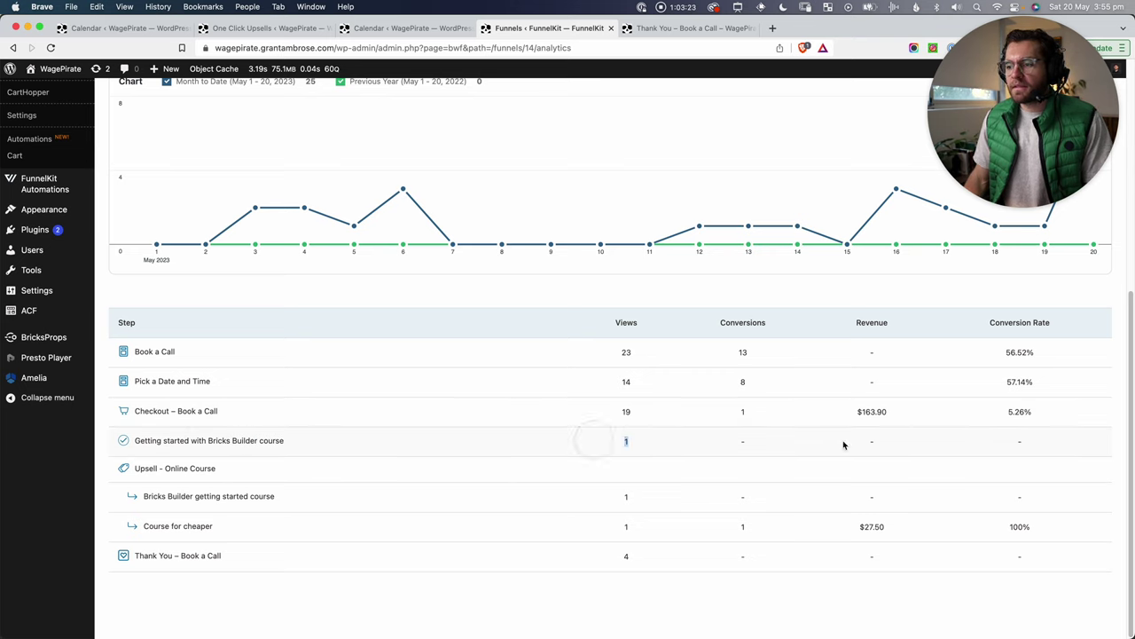
pyautogui.moveTo(284, 441); pyautogui.dragTo(149, 445)
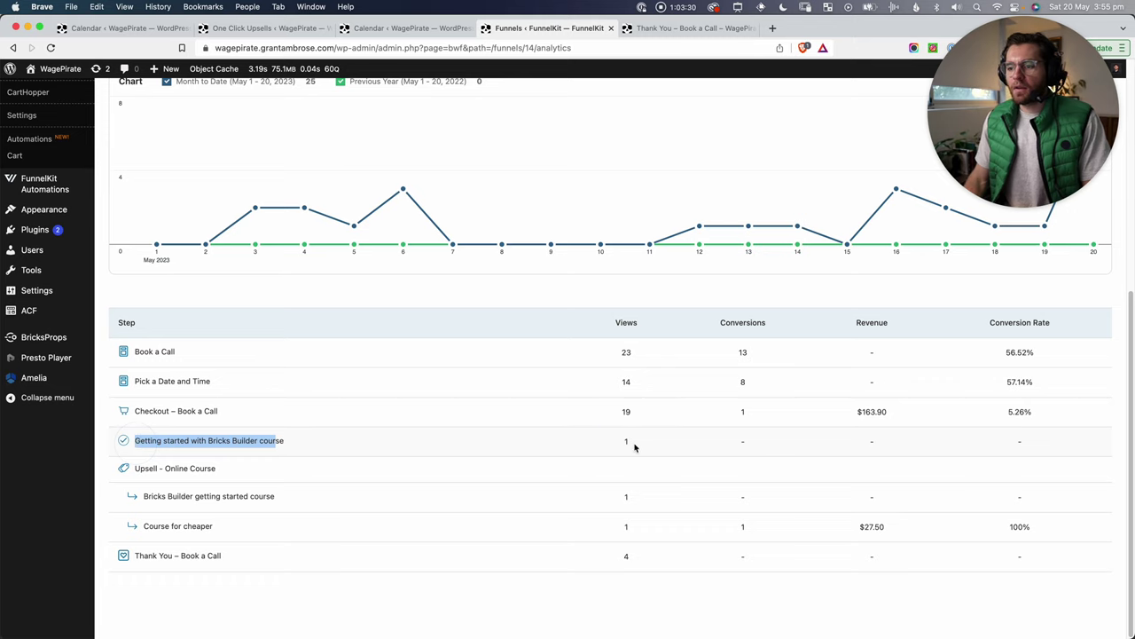
pyautogui.moveTo(634, 445); pyautogui.dragTo(621, 444)
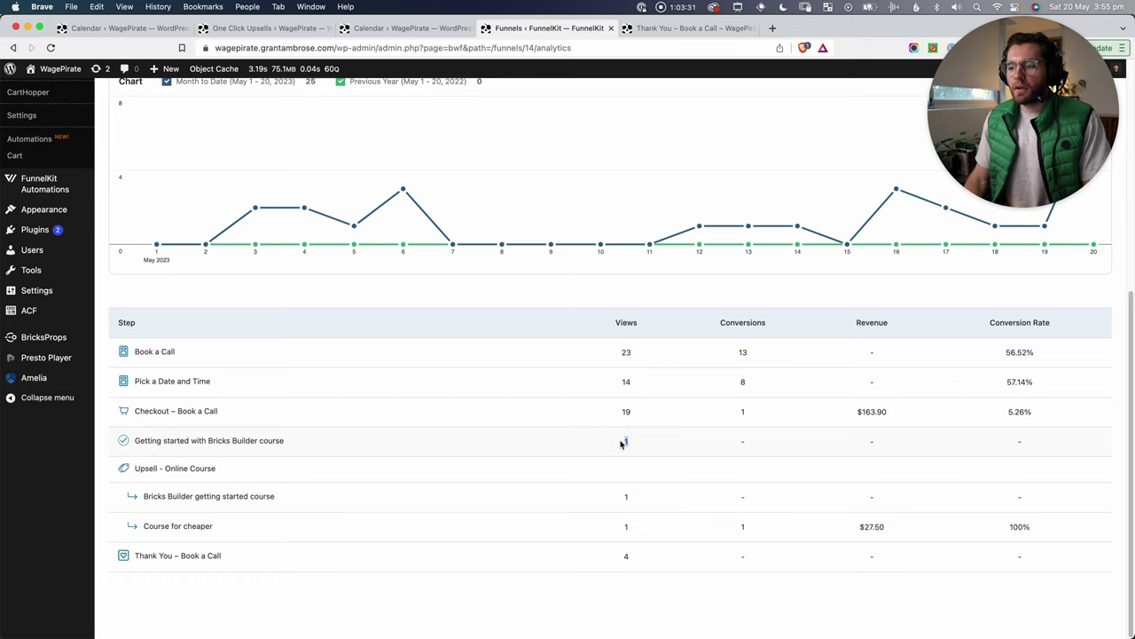
pyautogui.click(744, 409)
pyautogui.moveTo(753, 411); pyautogui.dragTo(735, 408)
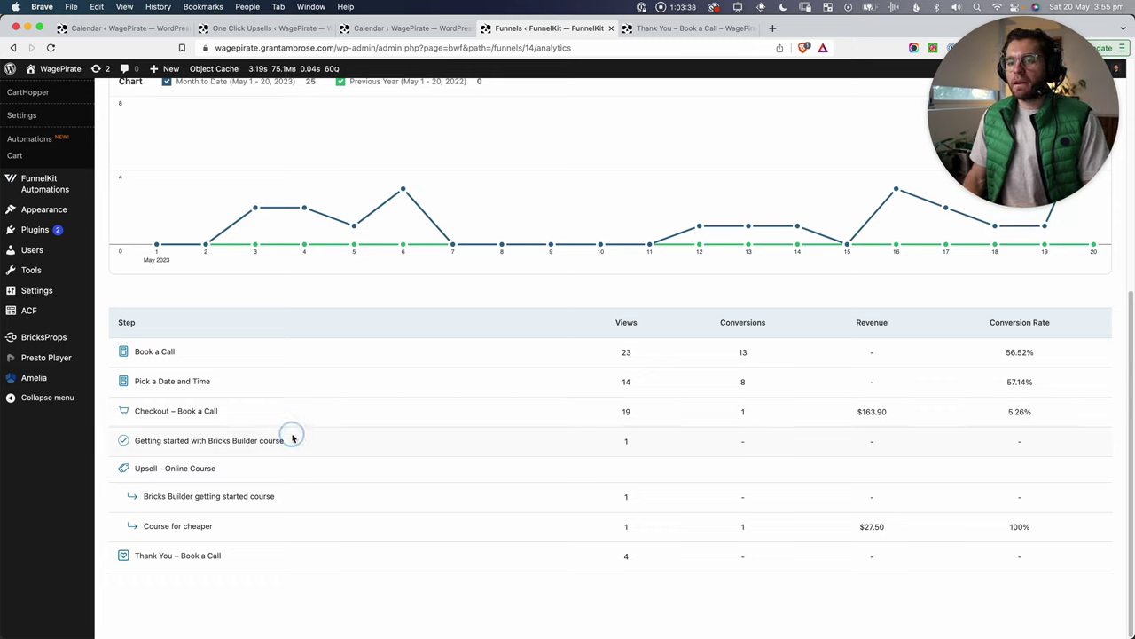
pyautogui.moveTo(292, 440); pyautogui.dragTo(146, 440)
pyautogui.moveTo(660, 440); pyautogui.dragTo(601, 440)
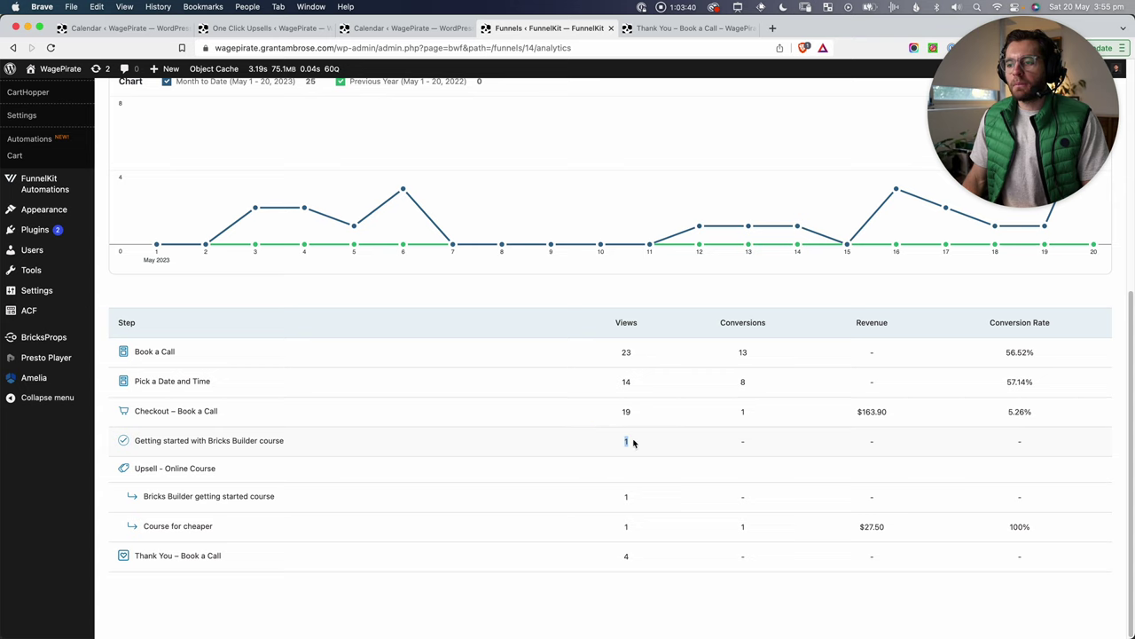
pyautogui.click(1036, 443)
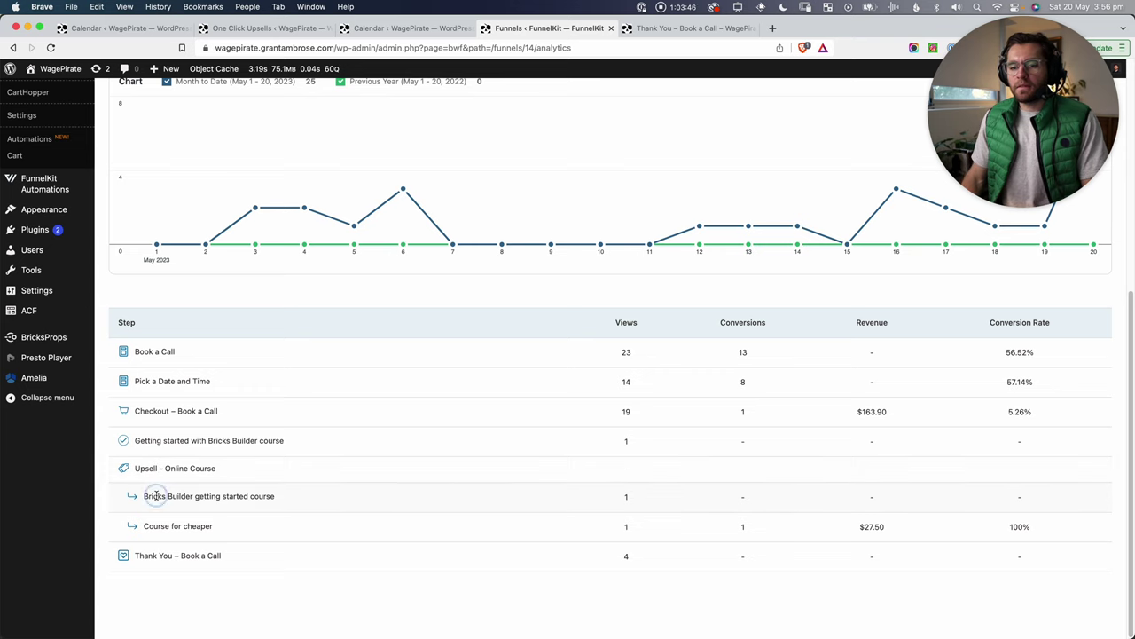
# Step: Check the views of the Bricks Builder getting started course offer under the Upsell - Online Course step
pyautogui.moveTo(156, 496); pyautogui.dragTo(269, 504)
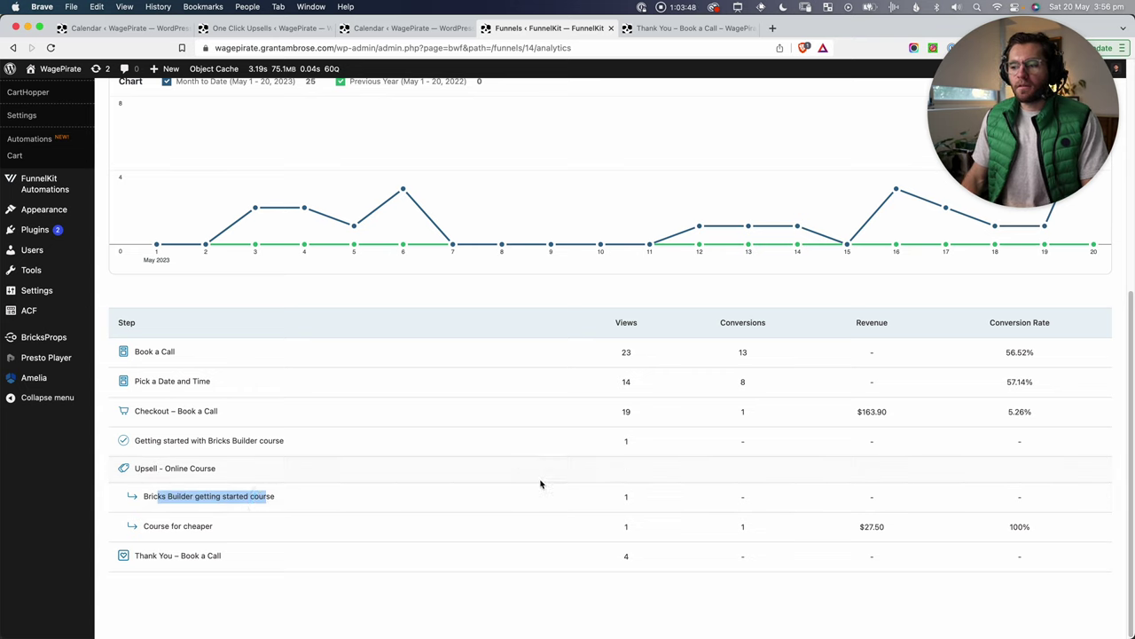
pyautogui.doubleClick(630, 498)
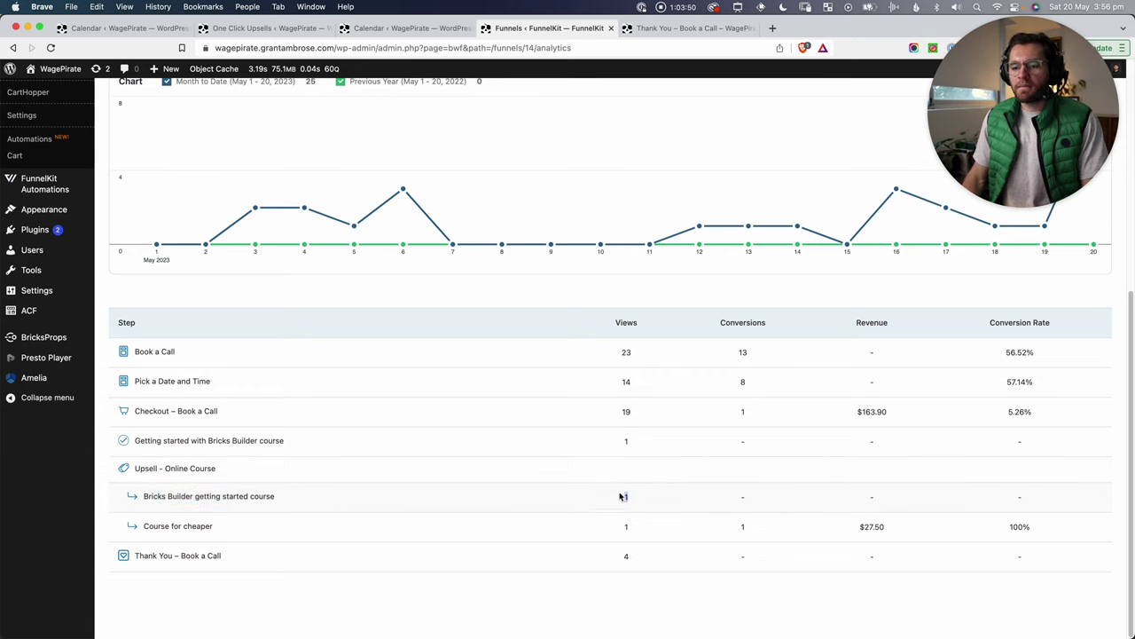
pyautogui.moveTo(273, 496); pyautogui.dragTo(142, 497)
pyautogui.doubleClick(621, 501)
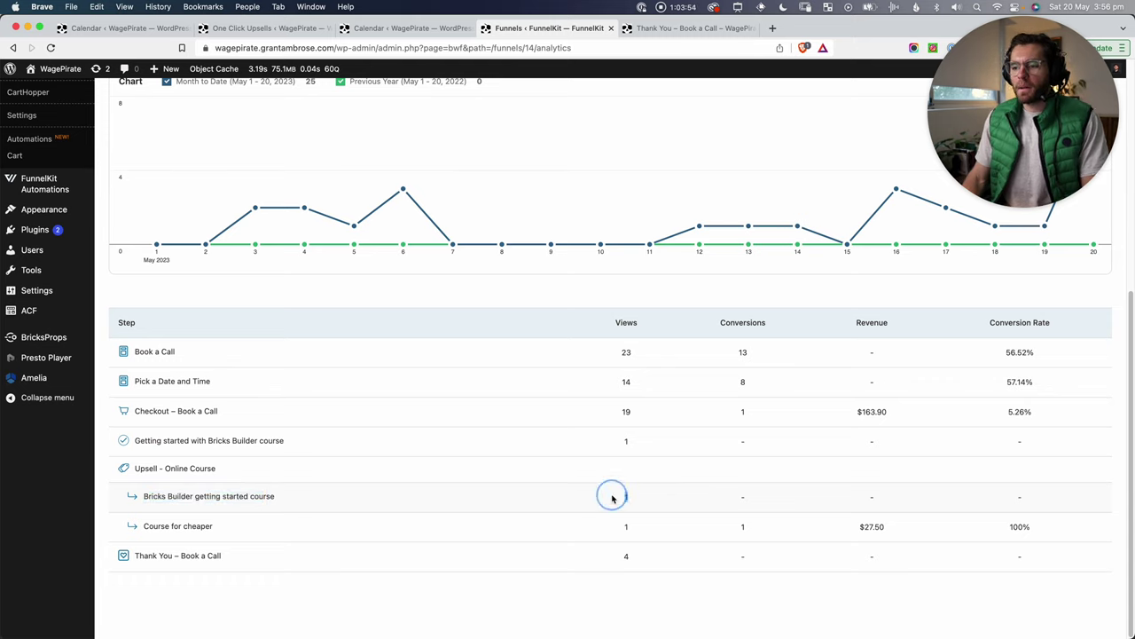
# Step: Compare the checkout's conversions with both upsell offers' views, and check the Course for cheaper offer's revenue and conversion rate
pyautogui.doubleClick(743, 413)
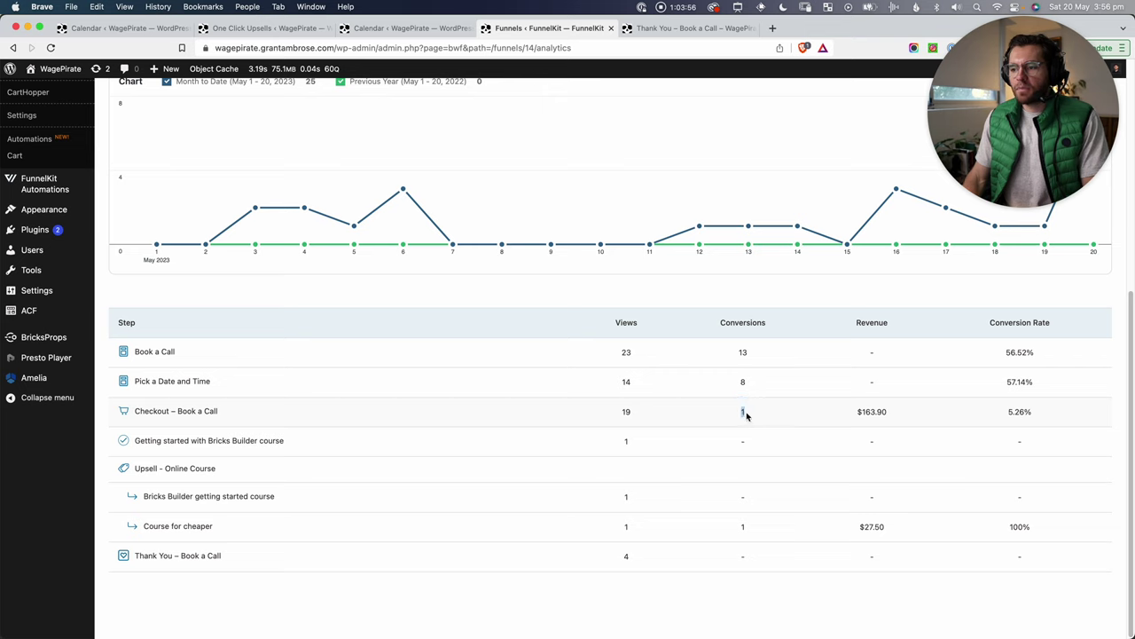
pyautogui.doubleClick(624, 496)
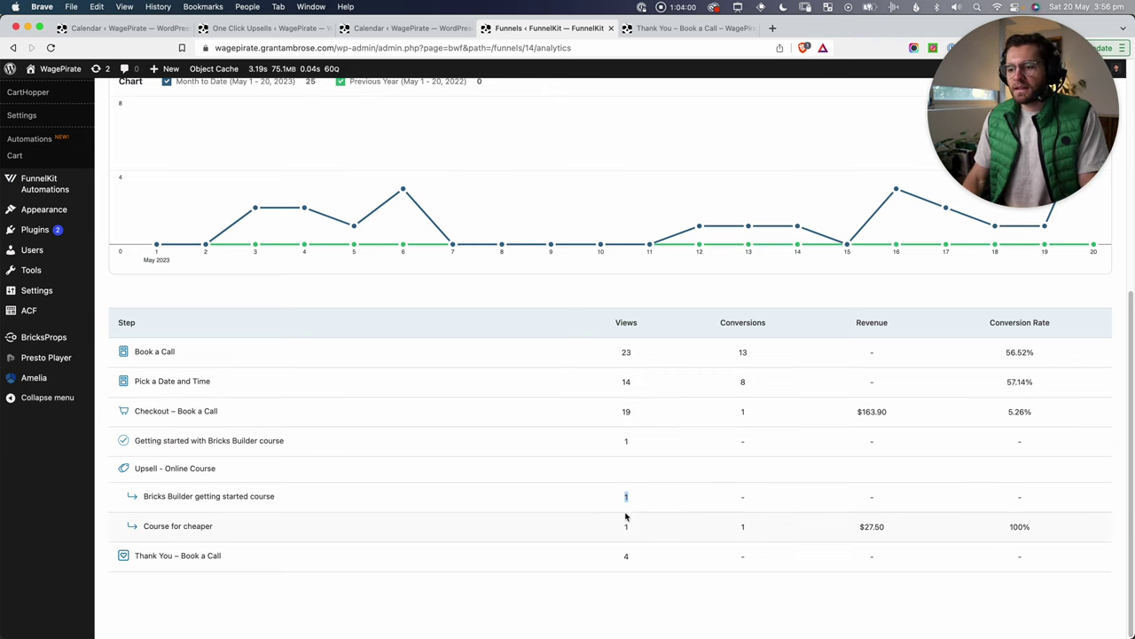
pyautogui.doubleClick(626, 527)
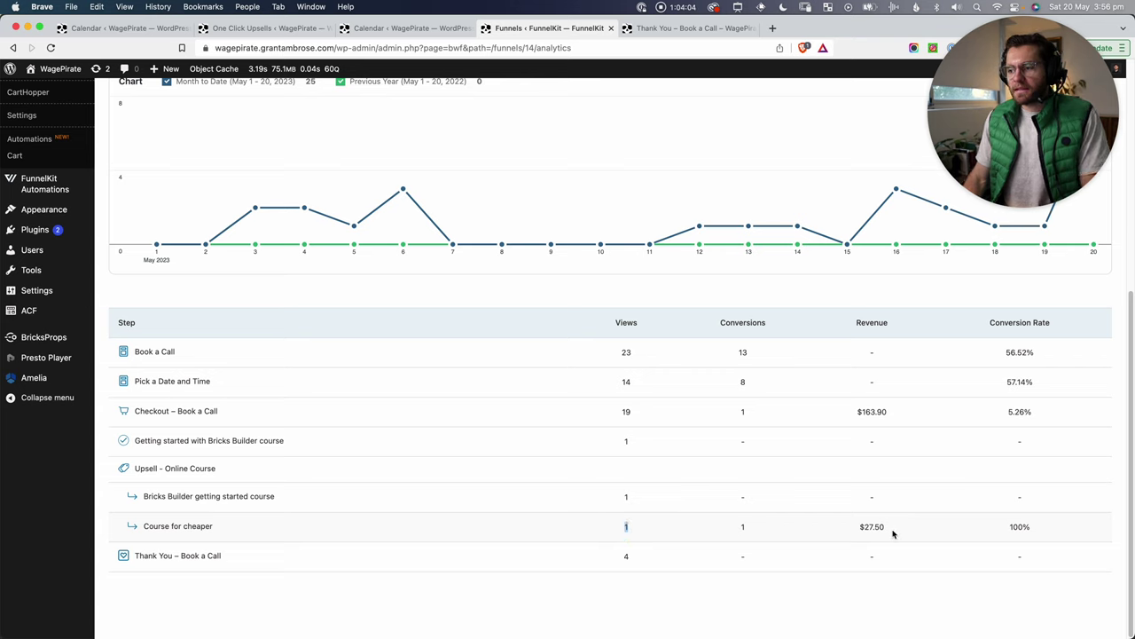
pyautogui.click(712, 522)
pyautogui.doubleClick(1011, 529)
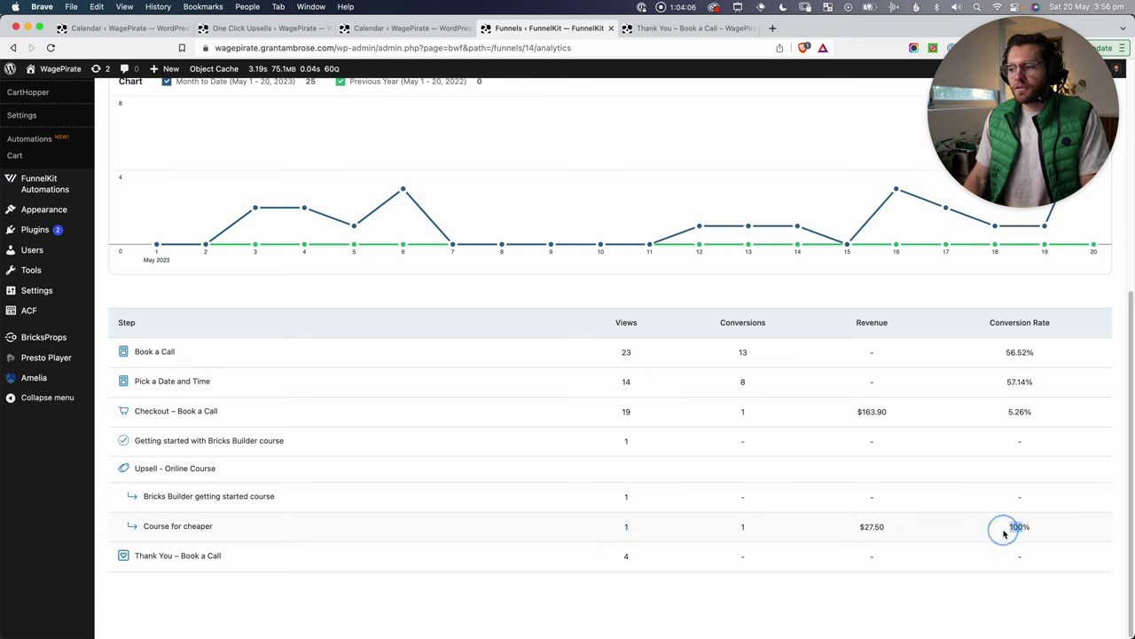
pyautogui.doubleClick(865, 527)
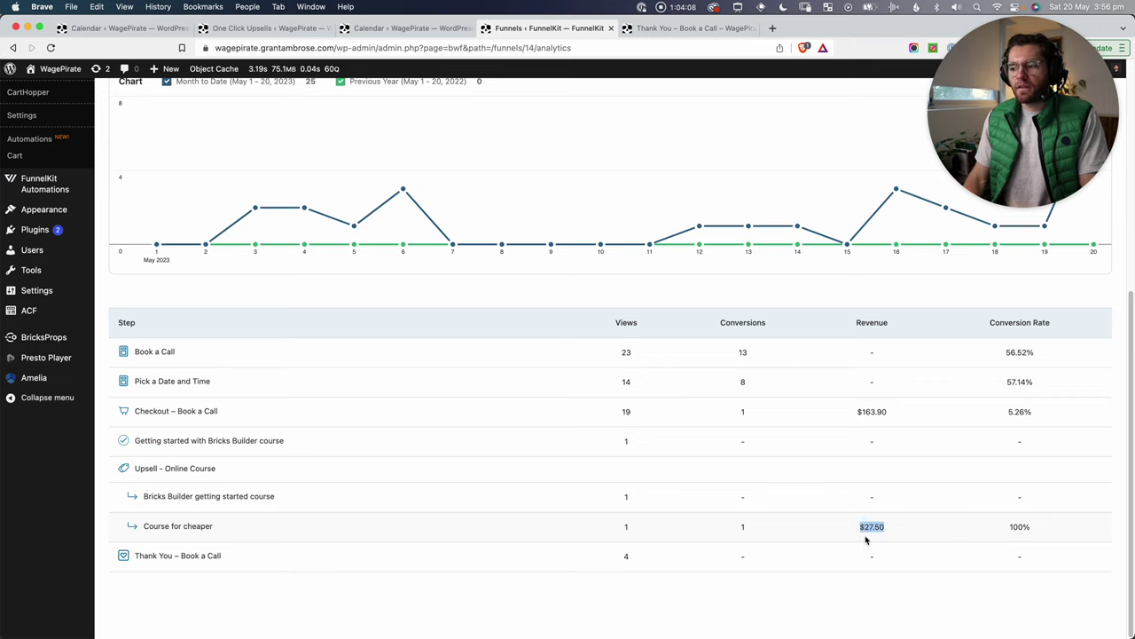
# Step: Check the Thank You – Book a Call step's views and look over the views, conversions, revenue and conversion rates of all steps
pyautogui.doubleClick(639, 556)
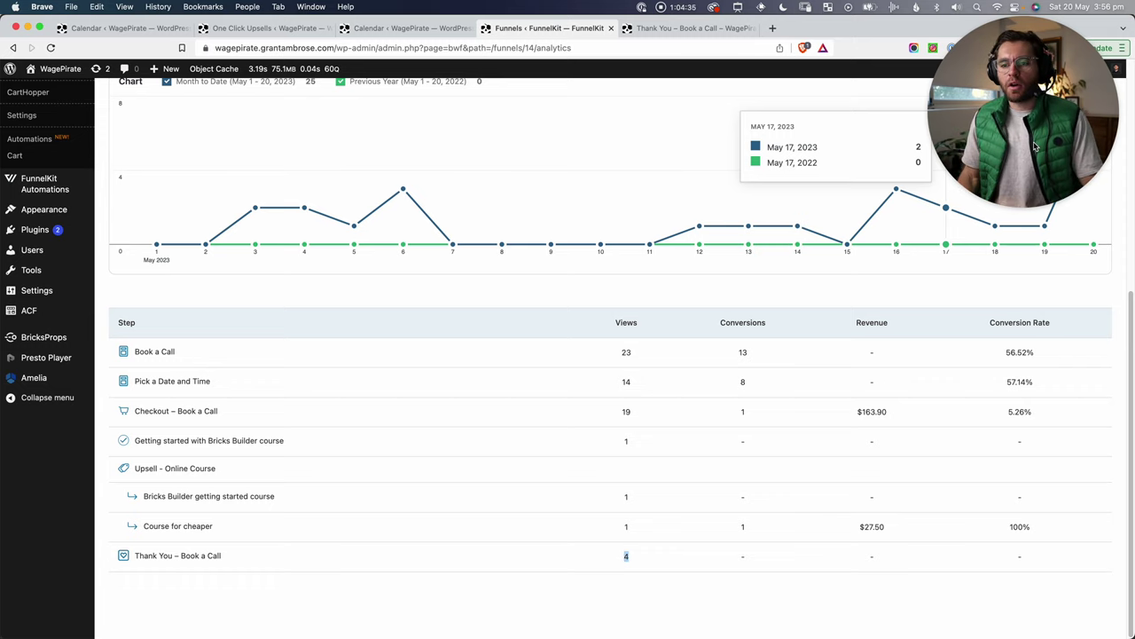
pyautogui.click(670, 290)
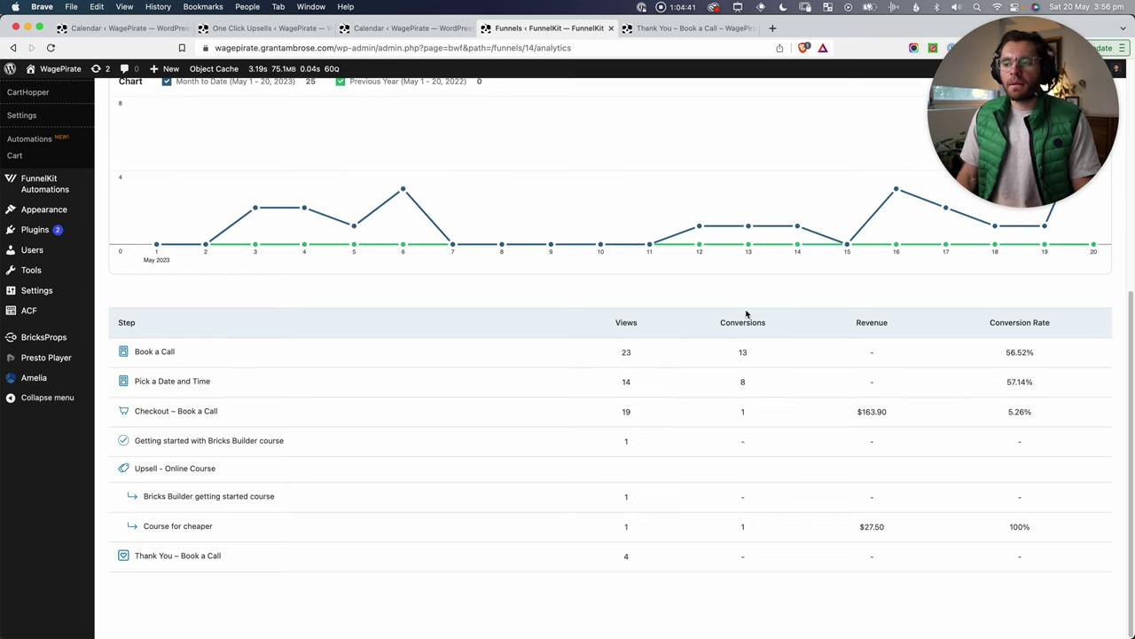
pyautogui.moveTo(564, 318); pyautogui.dragTo(1091, 606)
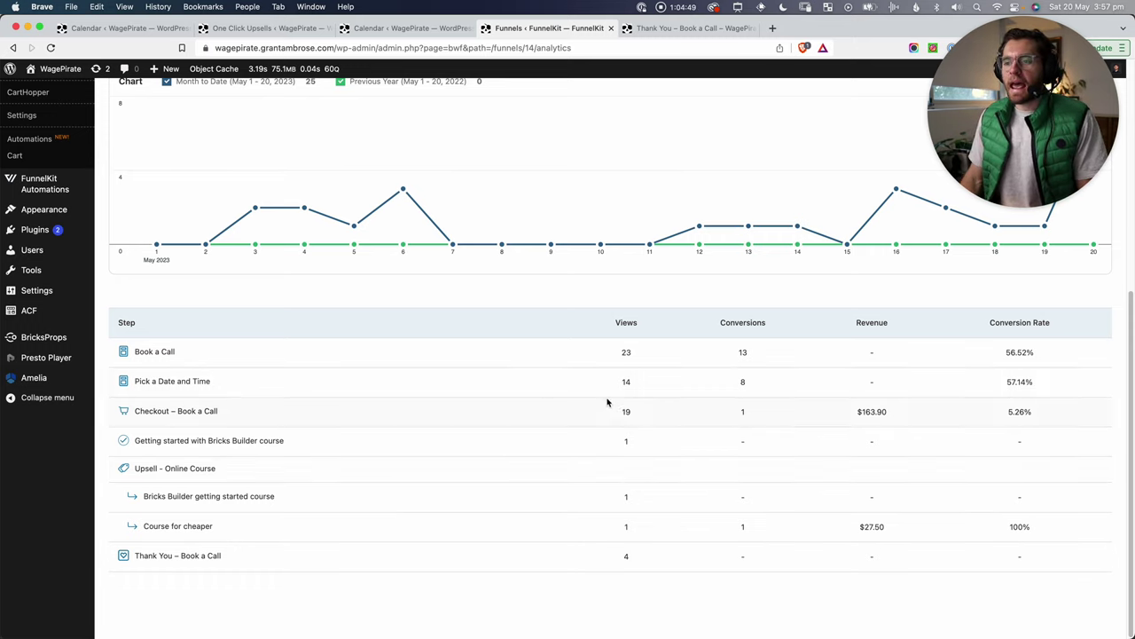
# Step: Return to the Book a Call funnel's steps and open the A/B test of the Getting started with Bricks Builder course order bump
pyautogui.scroll(10, 755, 431)
pyautogui.click(119, 201)
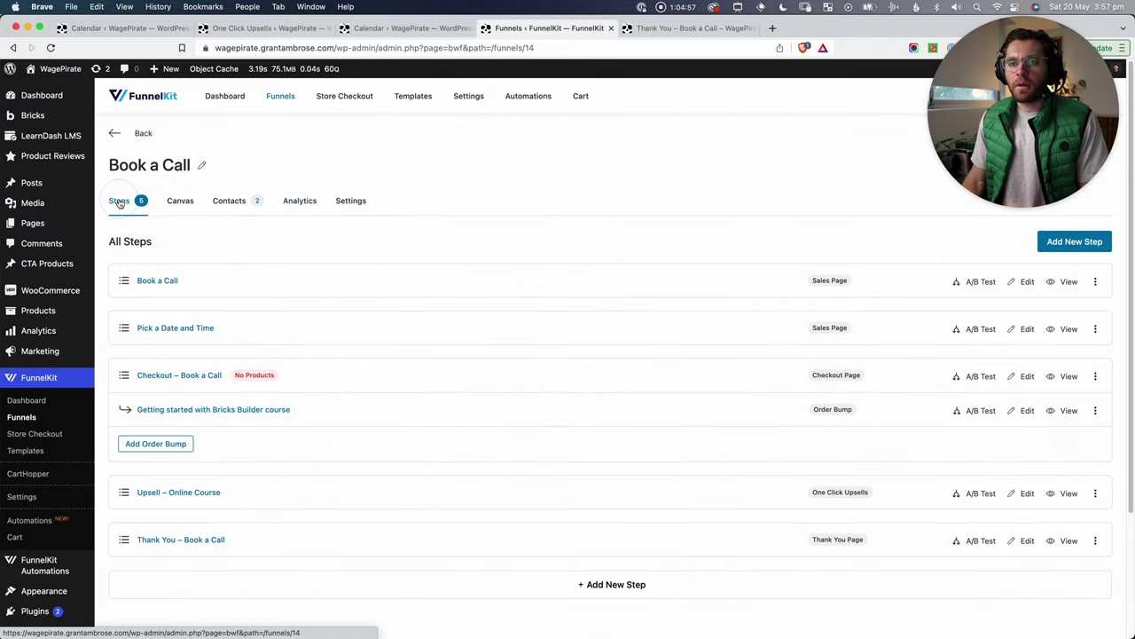
pyautogui.scroll(-1, 188, 307)
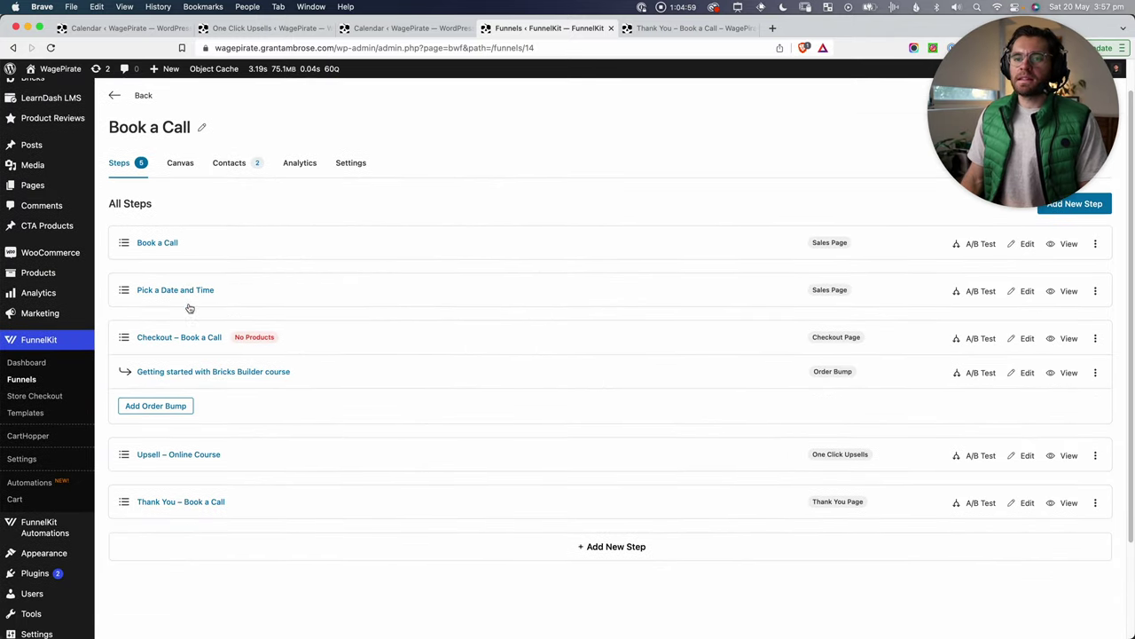
pyautogui.scroll(-2, 149, 291)
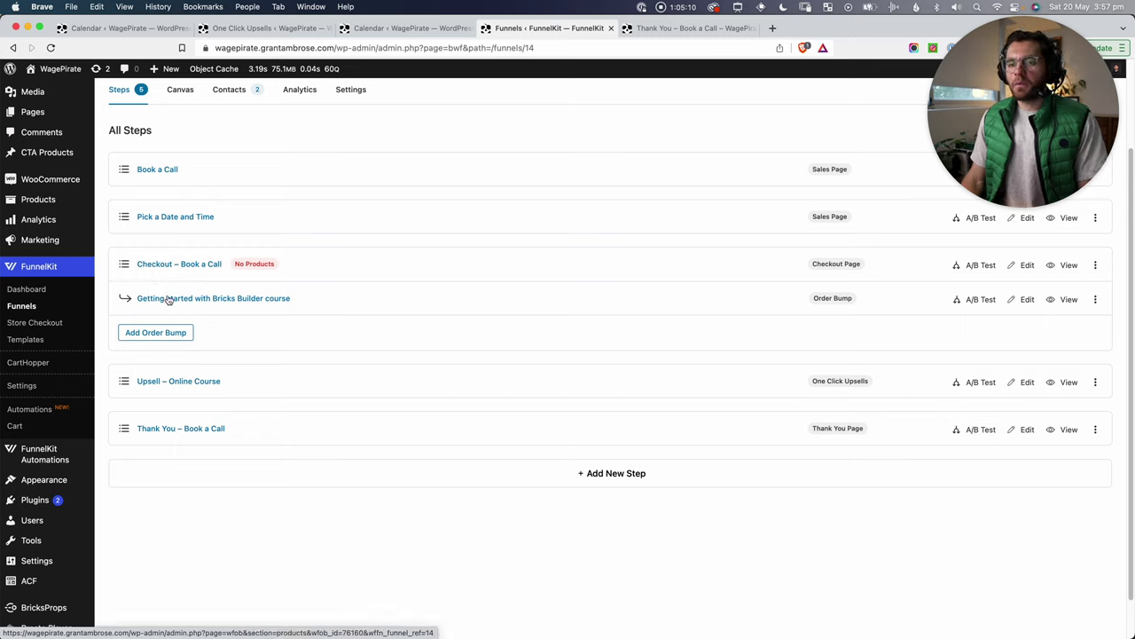
pyautogui.click(981, 300)
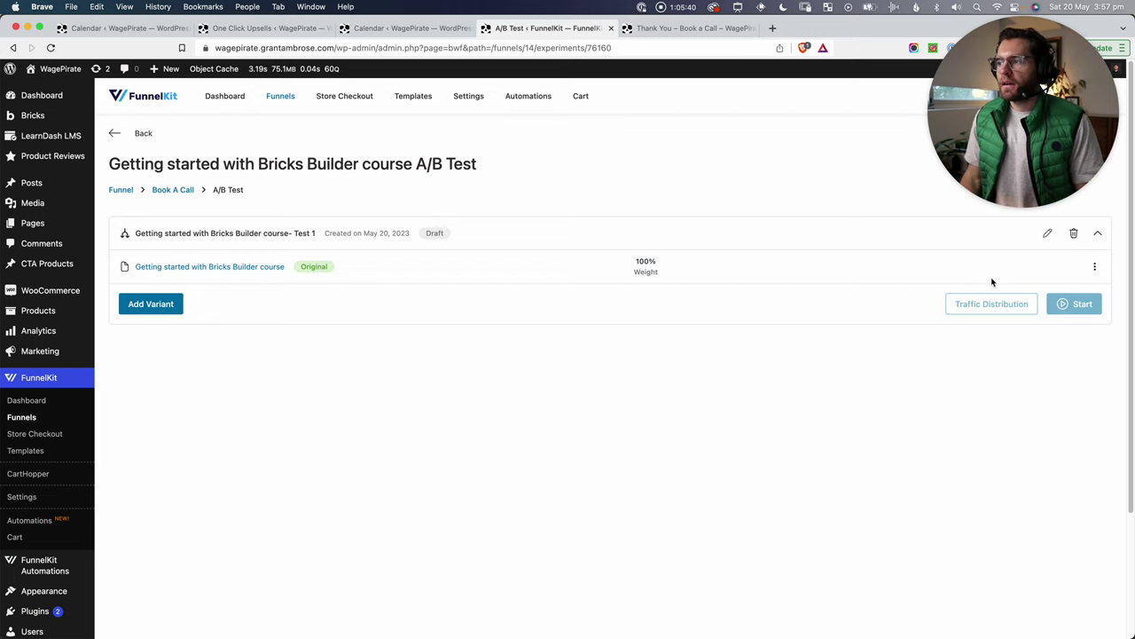
# Step: Duplicate the original order bump as a test variant and split the traffic 50% to the original and 50% to the copy
pyautogui.click(1095, 268)
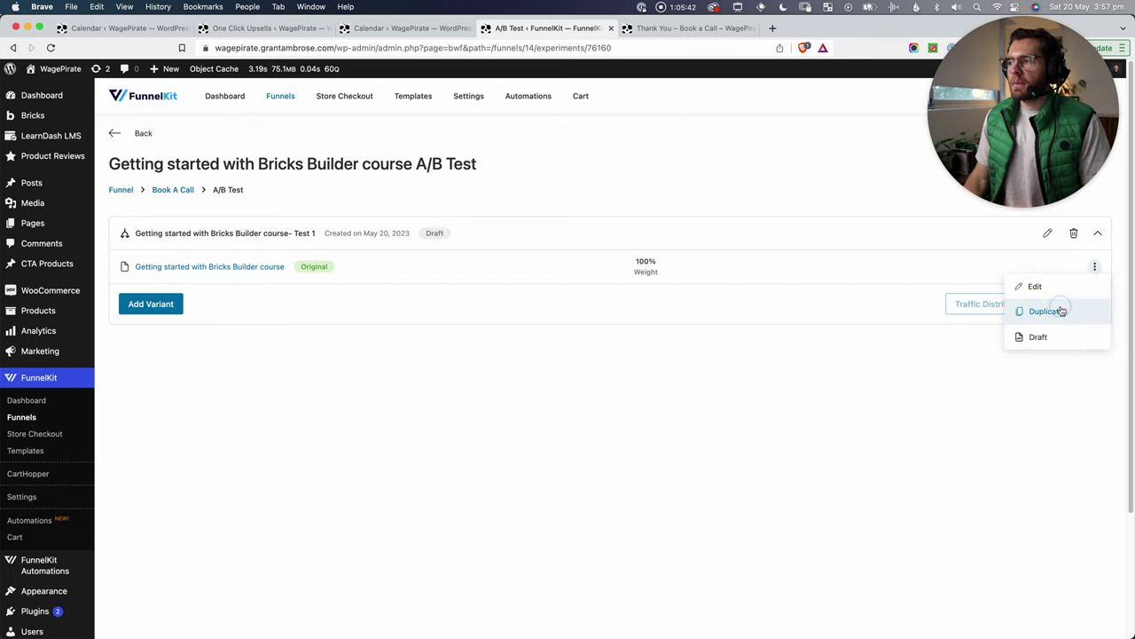
pyautogui.click(1057, 309)
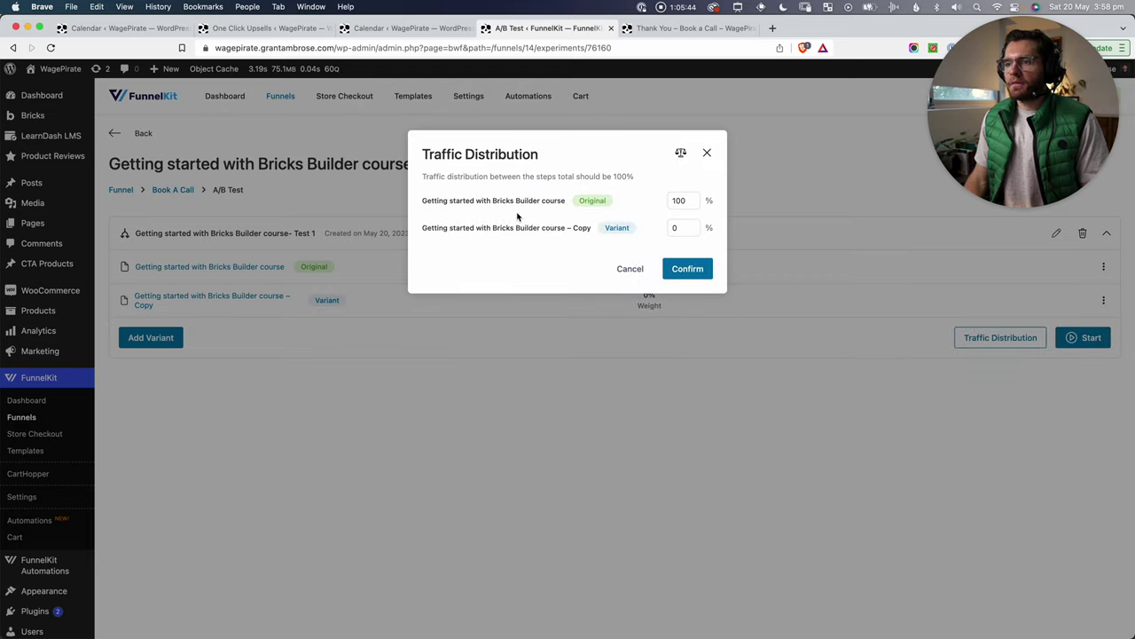
pyautogui.doubleClick(680, 200)
pyautogui.write('50')
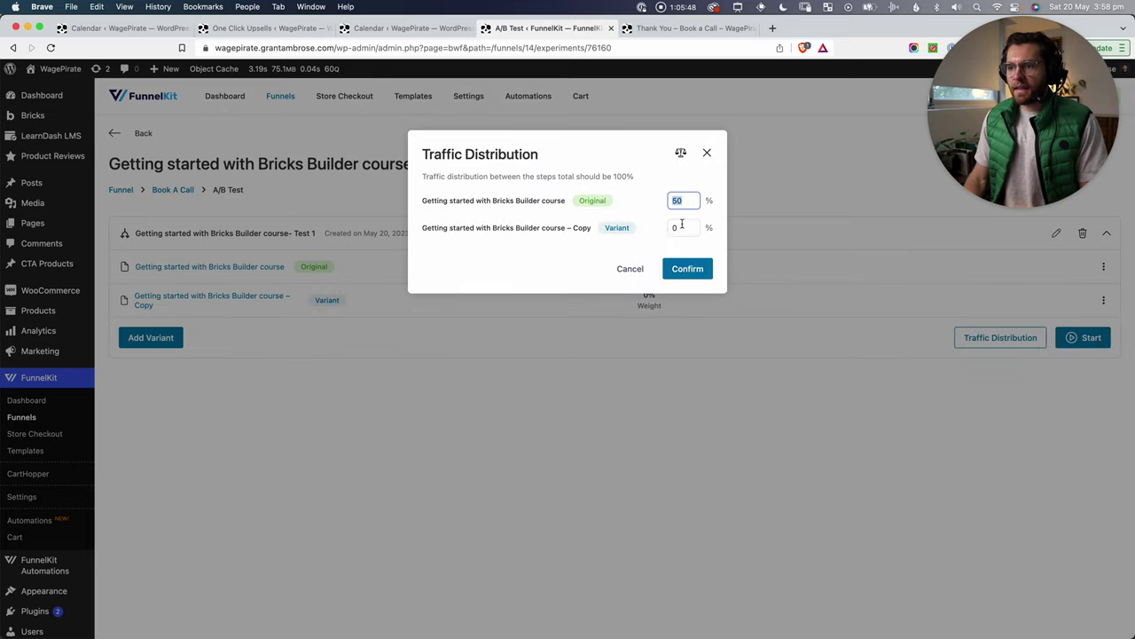
pyautogui.doubleClick(677, 229)
pyautogui.write('50')
pyautogui.click(687, 269)
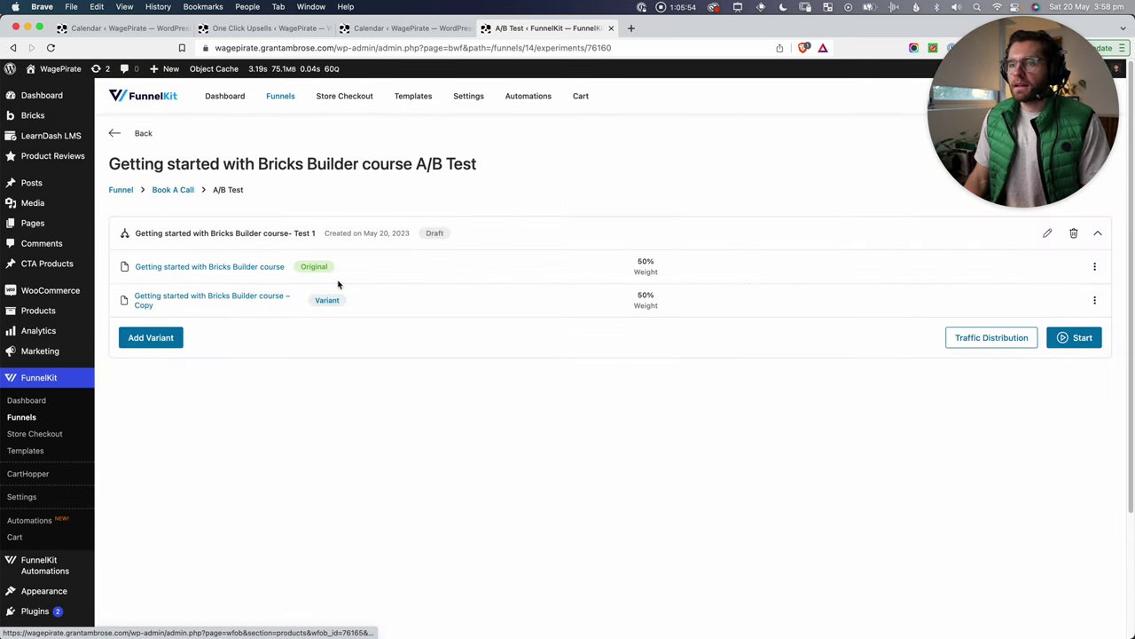
# Step: Open the original order bump for editing and check its course product's regular and sale prices
pyautogui.click(1100, 266)
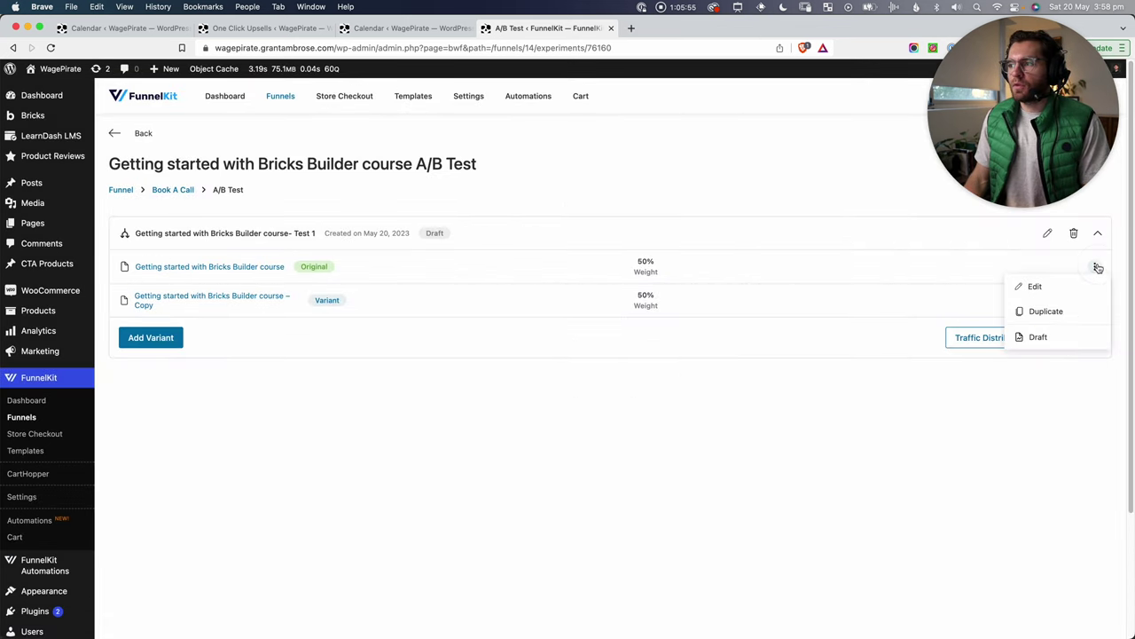
pyautogui.click(1052, 285)
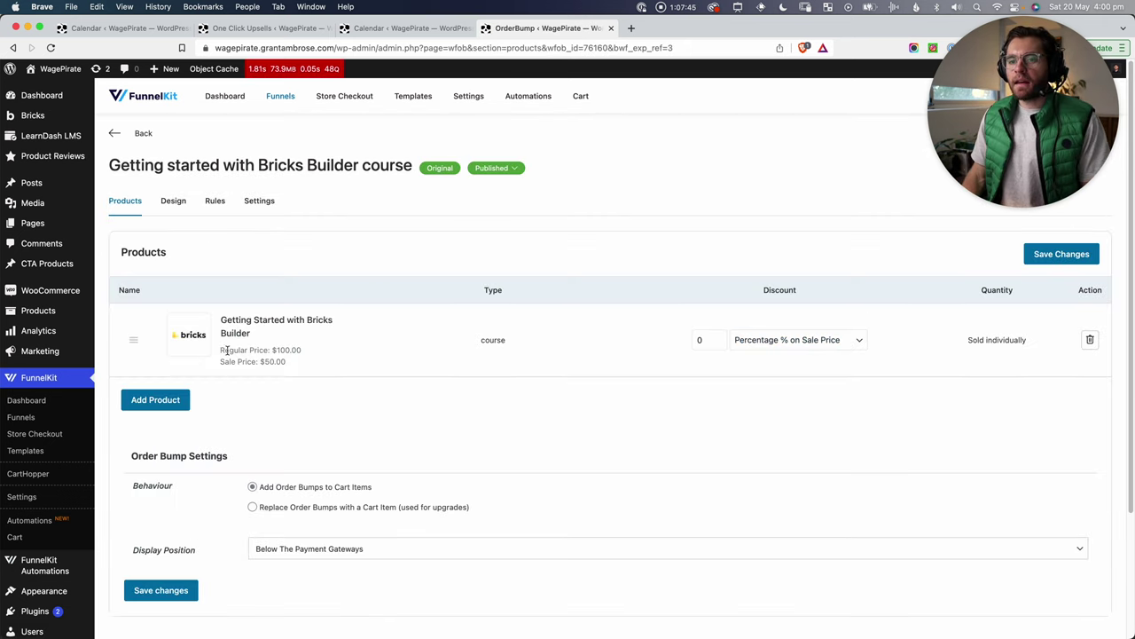
pyautogui.moveTo(221, 350); pyautogui.dragTo(281, 362)
pyautogui.click(270, 363)
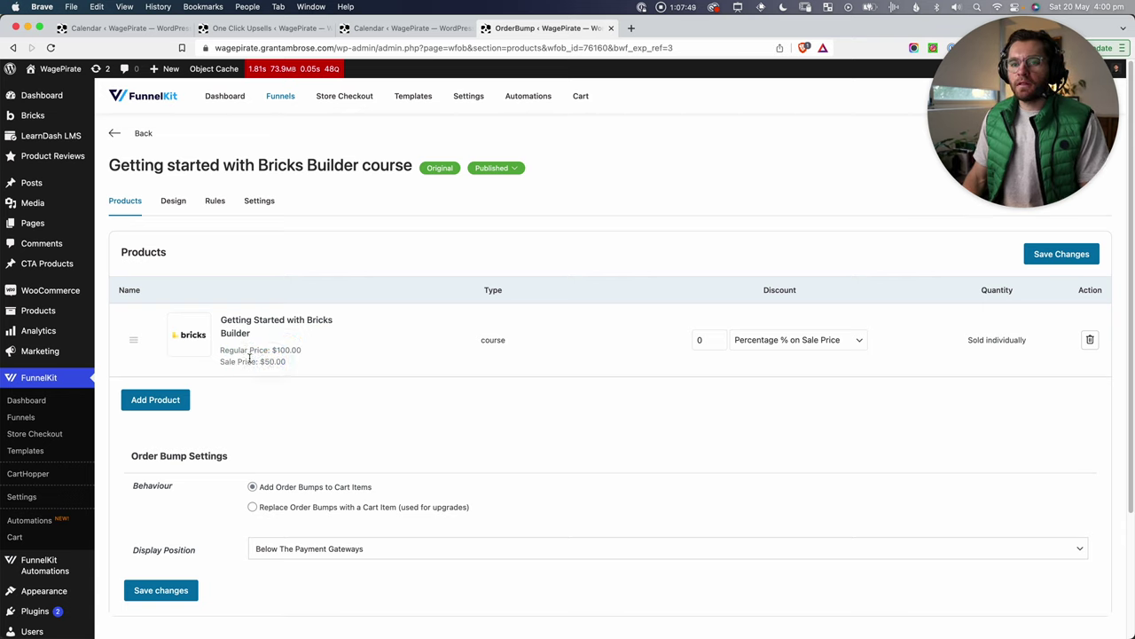
# Step: Remove the sale price from the Getting Started with Bricks Builder product and update the product
pyautogui.click(70, 310)
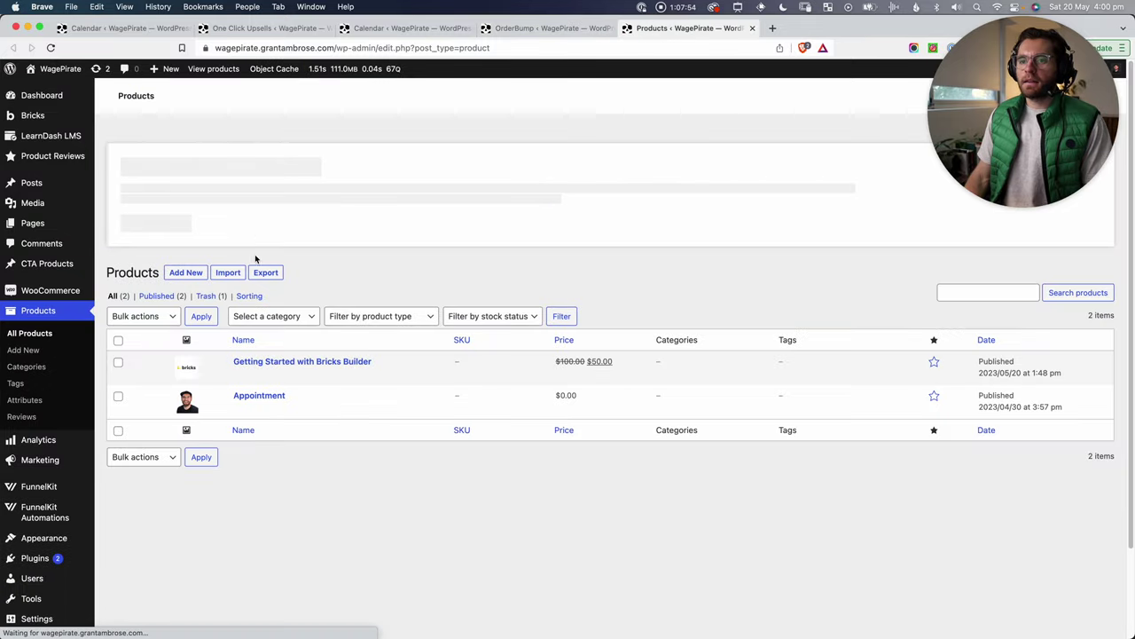
pyautogui.click(271, 362)
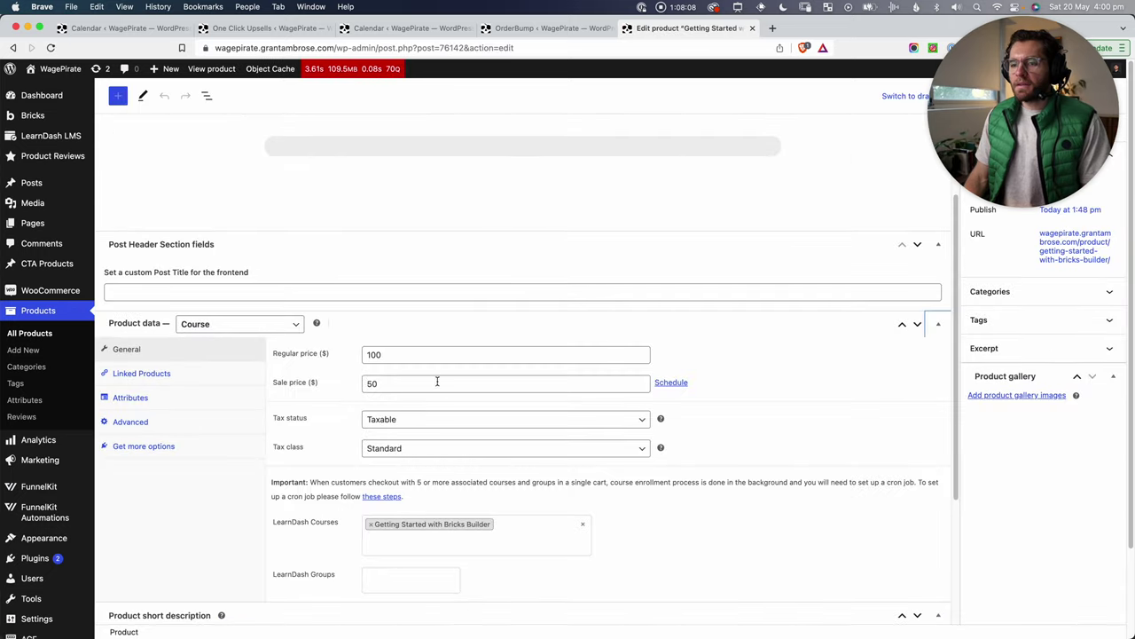
pyautogui.click(435, 383)
pyautogui.press('BackSpace')
pyautogui.press('BackSpace')
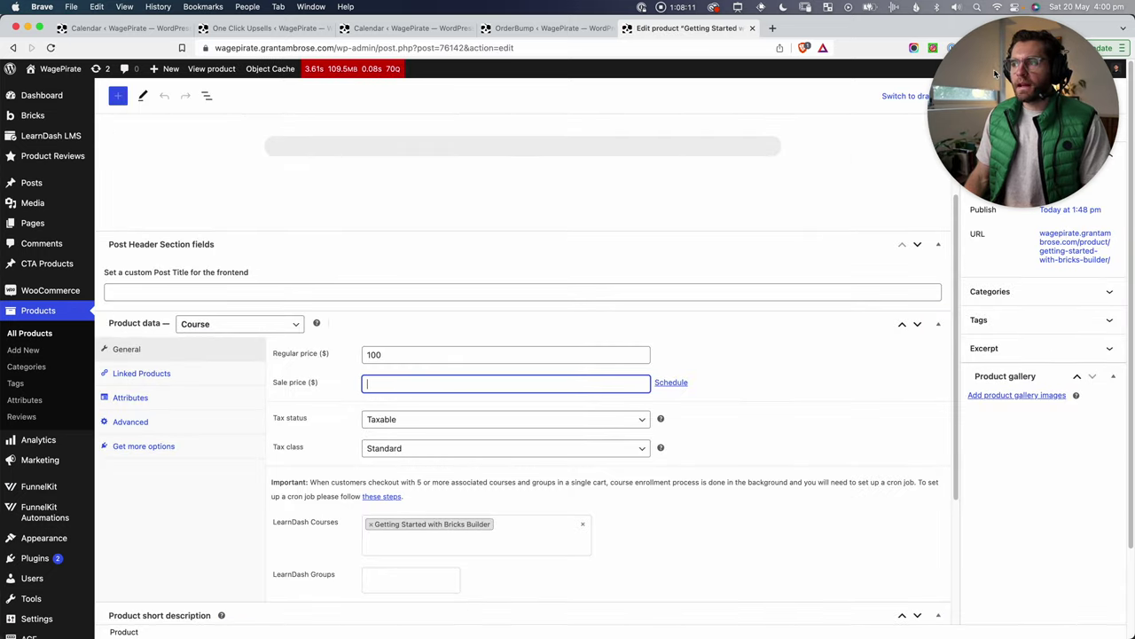
pyautogui.click(1002, 96)
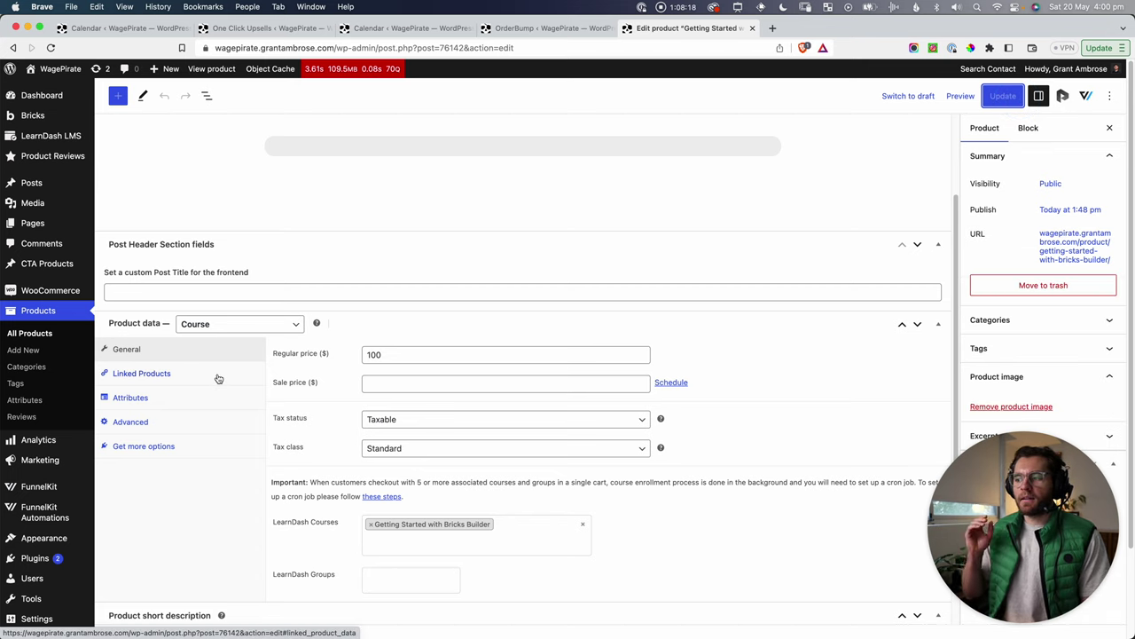
pyautogui.press('super+s')
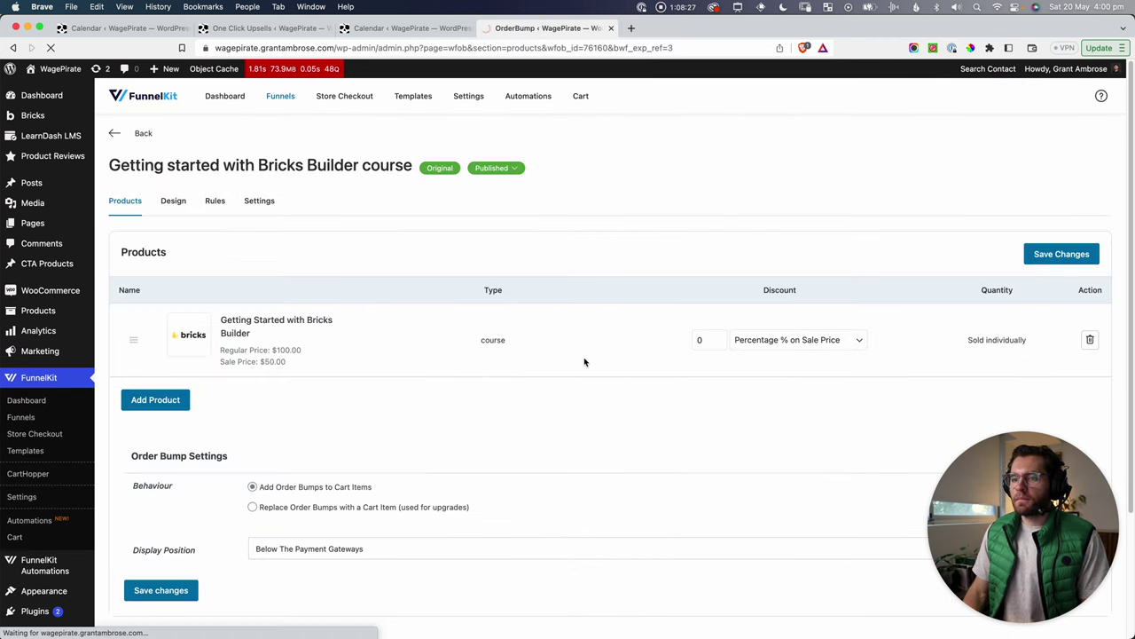
# Step: Rename the original order bump to "Getting started with Bricks Builder course - 25%"
pyautogui.click(494, 168)
pyautogui.click(492, 190)
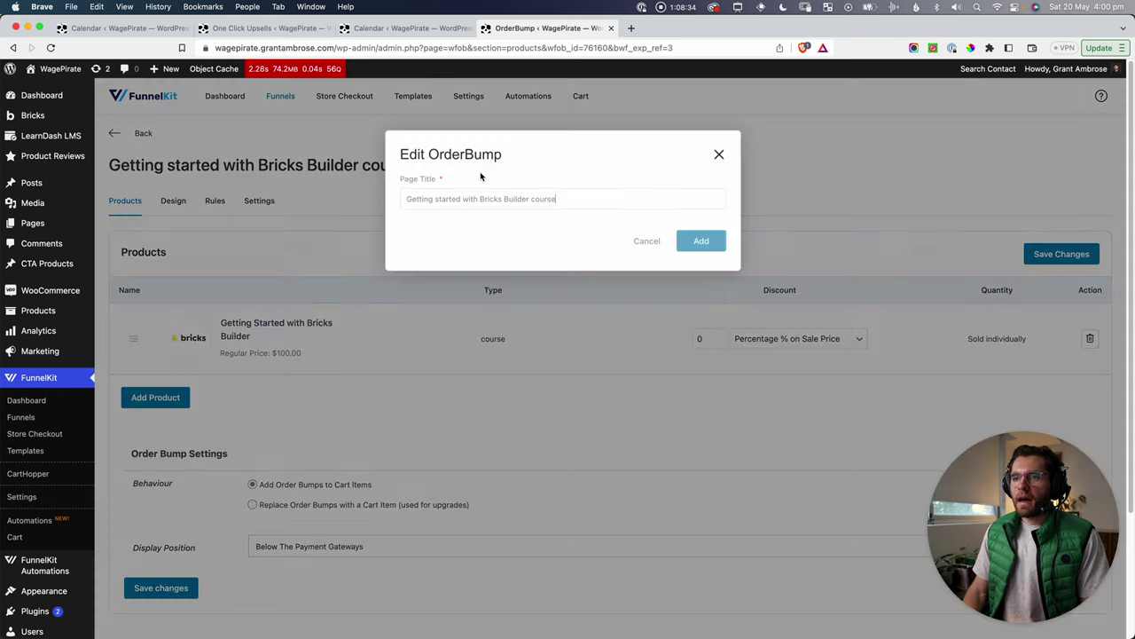
pyautogui.click(554, 198)
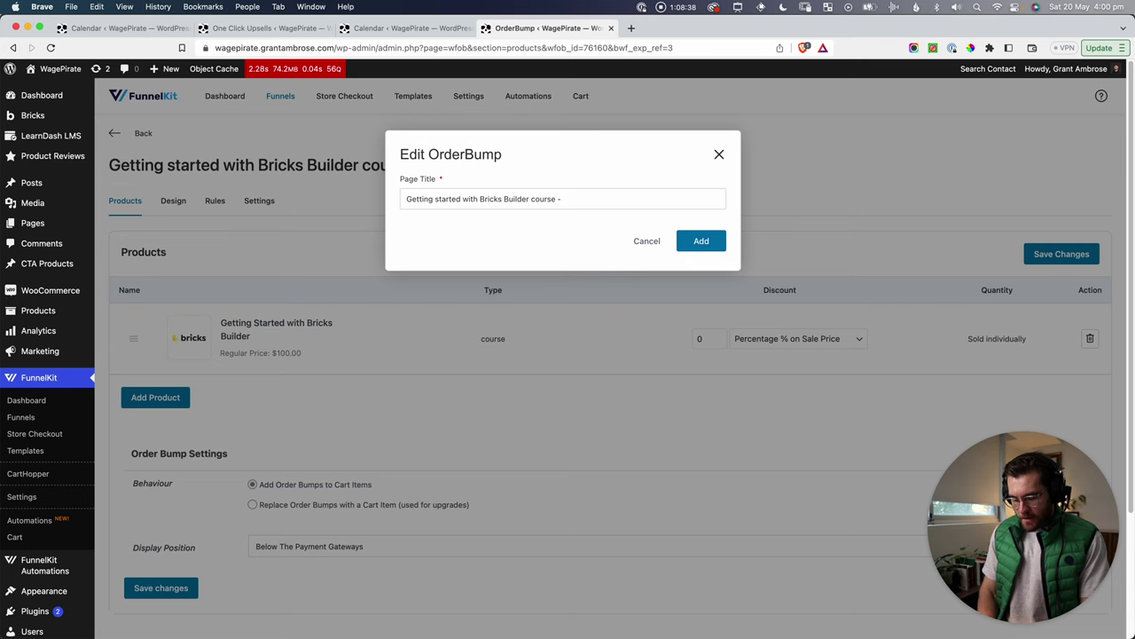
pyautogui.write('- 25%')
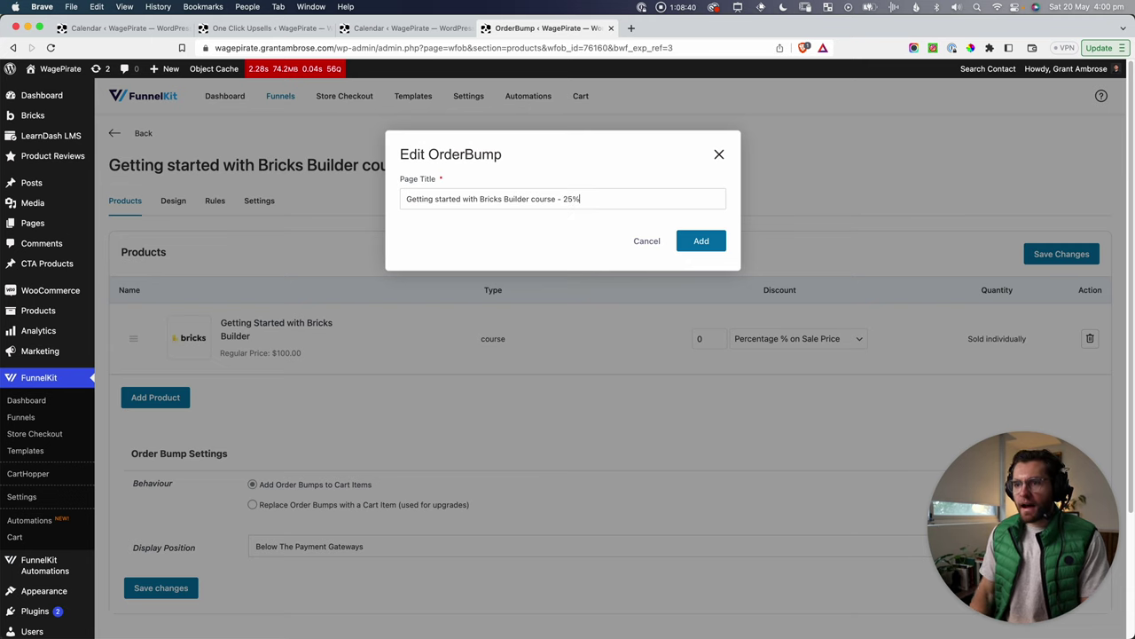
pyautogui.click(701, 241)
# Step: Set the original order bump's discount to 25 with Percentage % on Regular Price and save the changes
pyautogui.click(705, 338)
pyautogui.write('25')
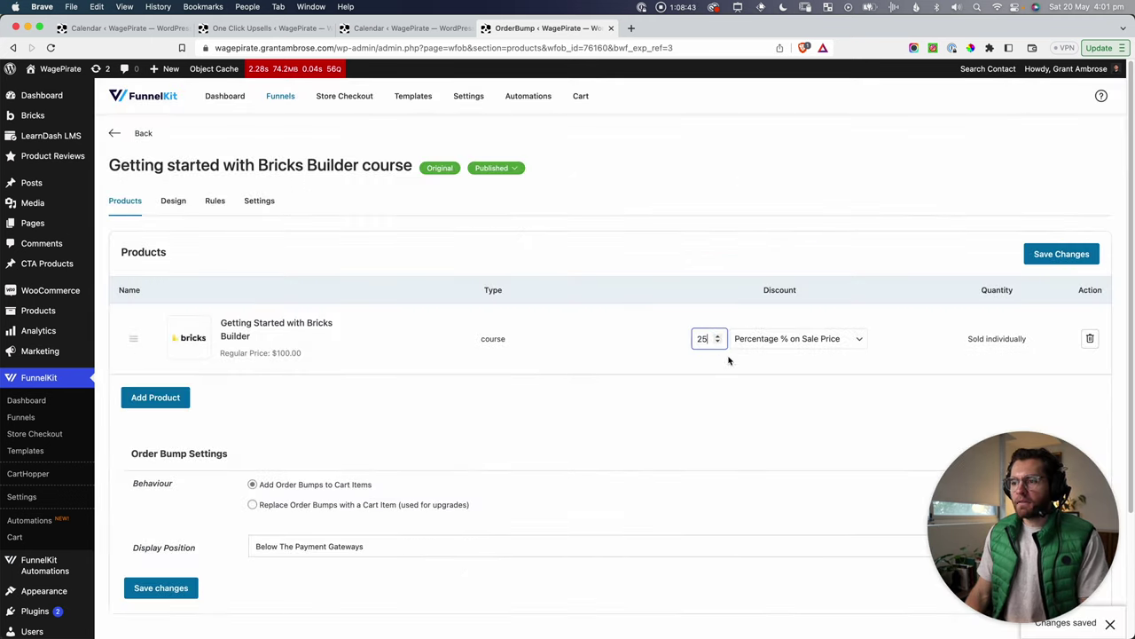
pyautogui.click(755, 338)
pyautogui.click(776, 365)
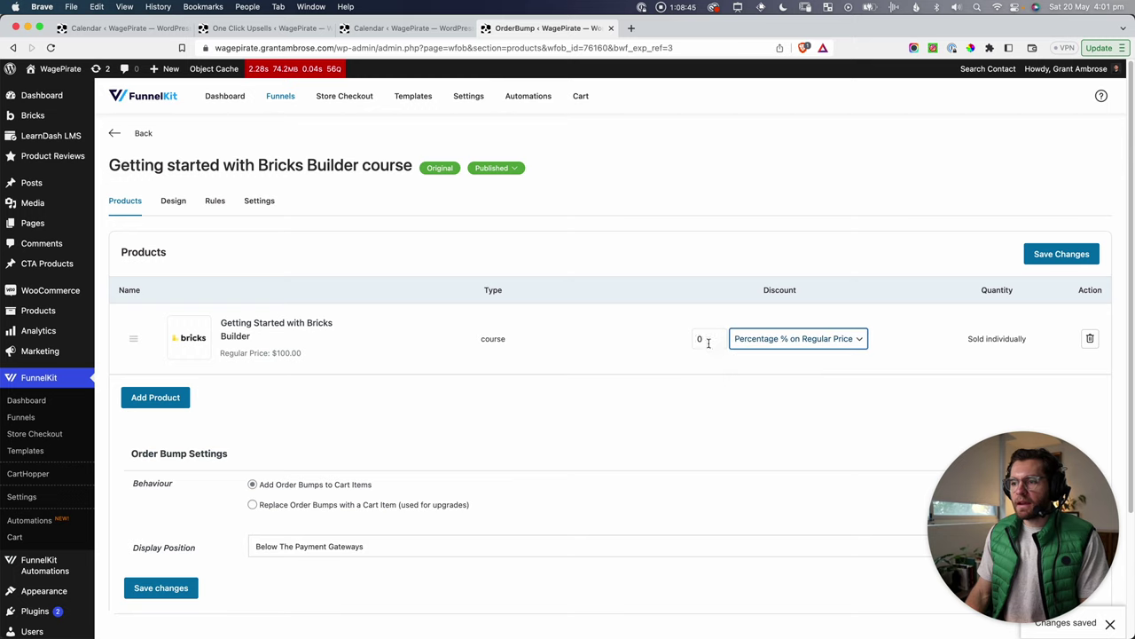
pyautogui.doubleClick(700, 340)
pyautogui.write('25')
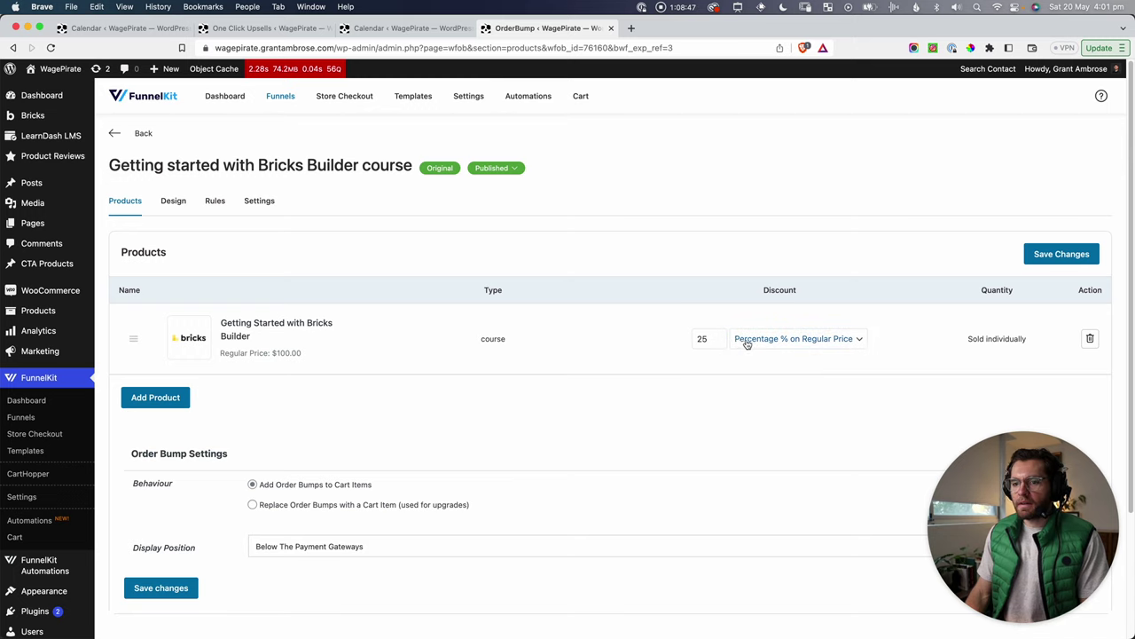
pyautogui.click(1064, 253)
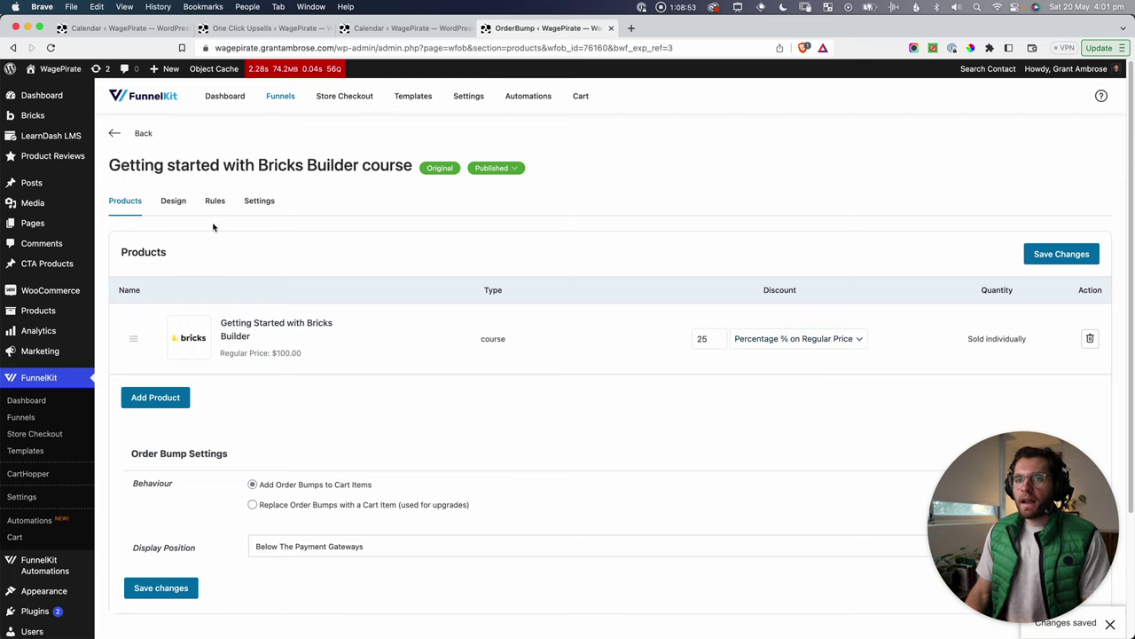
# Step: Return to the A/B test, open the variant order bump and set its discount to 35 percent on the regular price
pyautogui.click(116, 133)
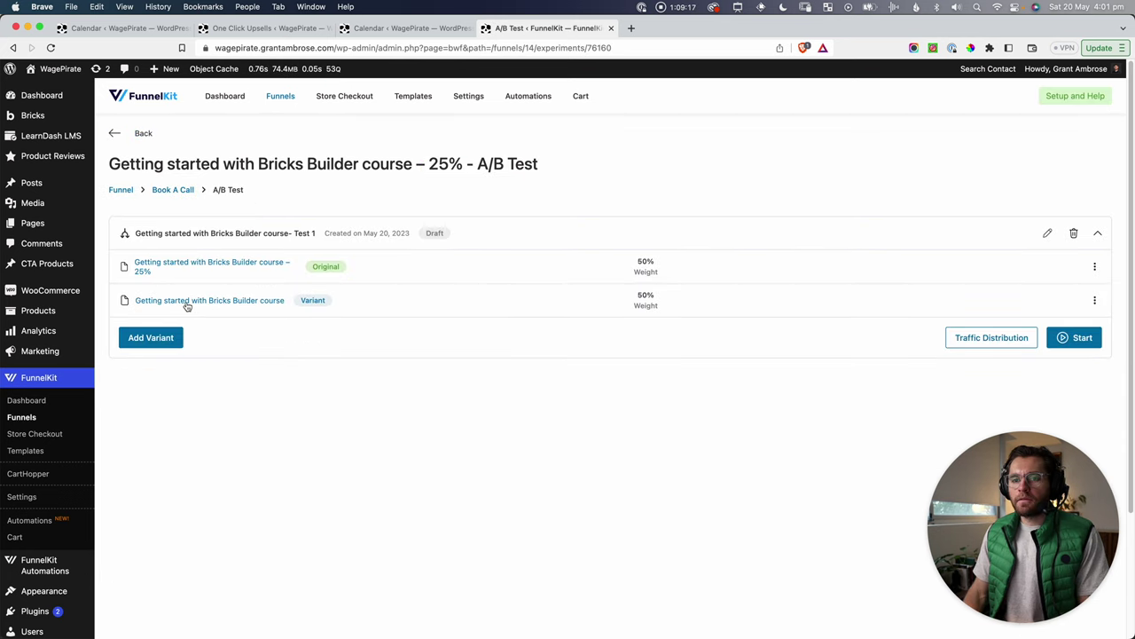
pyautogui.click(243, 300)
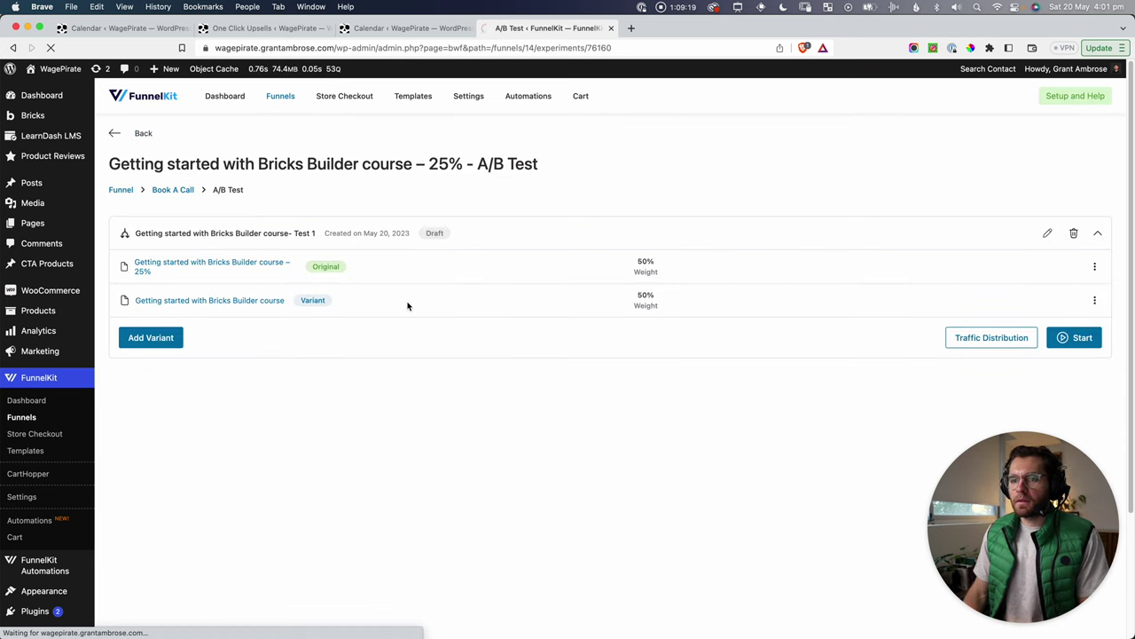
pyautogui.click(706, 340)
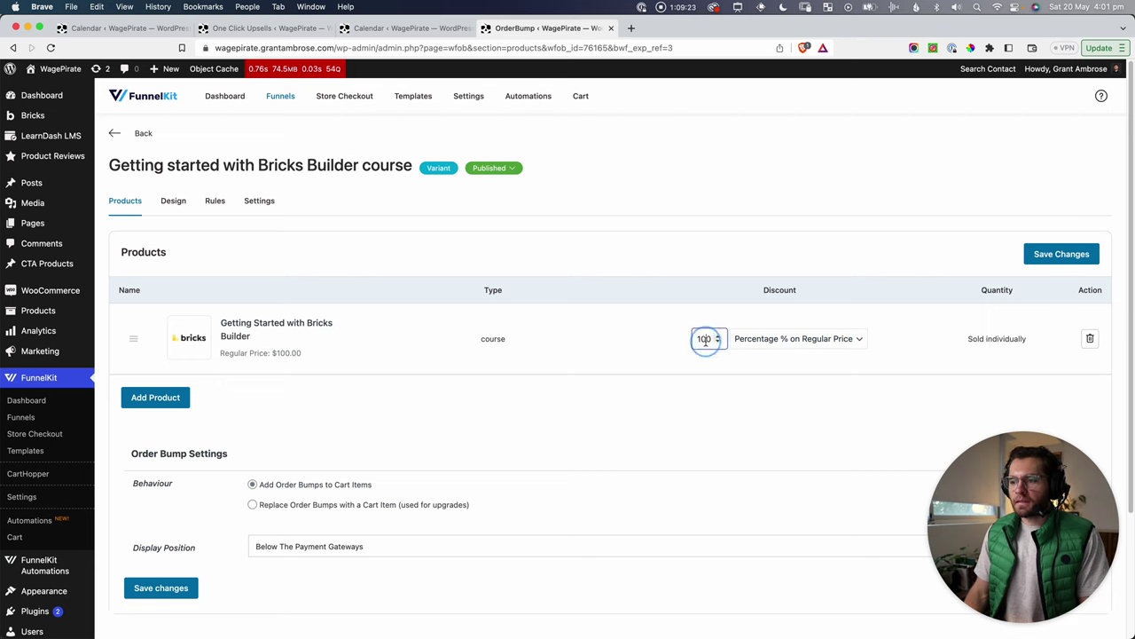
pyautogui.press('super+a')
pyautogui.write('35')
pyautogui.click(808, 404)
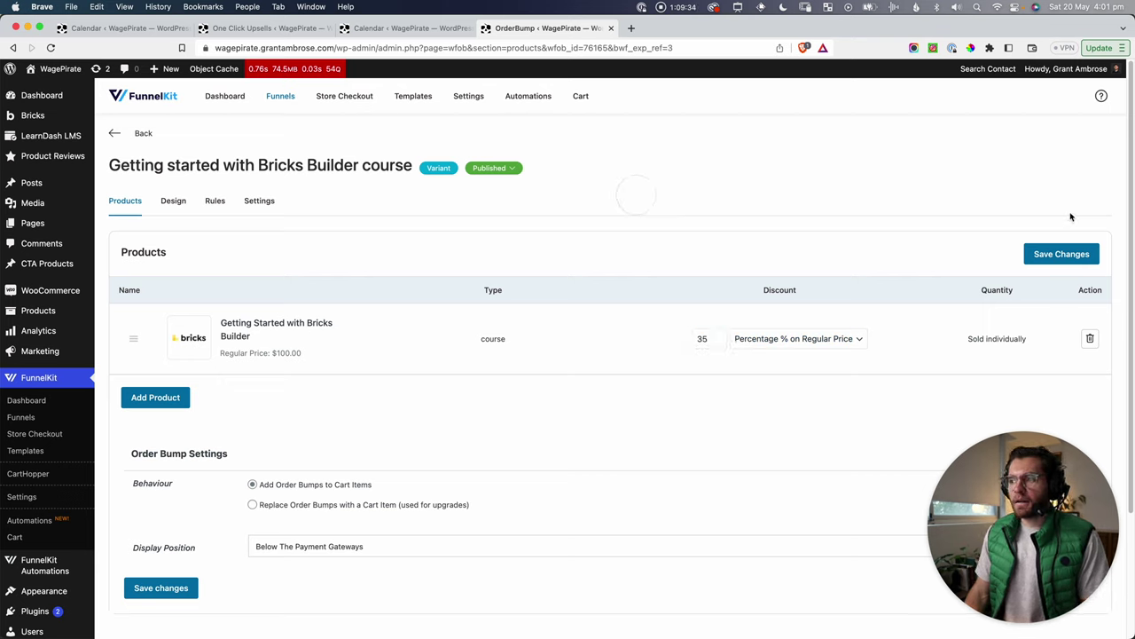
# Step: Save the variant order bump's discount, rename it "Getting started with Bricks Builder course - 35% off" and return to the A/B test
pyautogui.click(1061, 253)
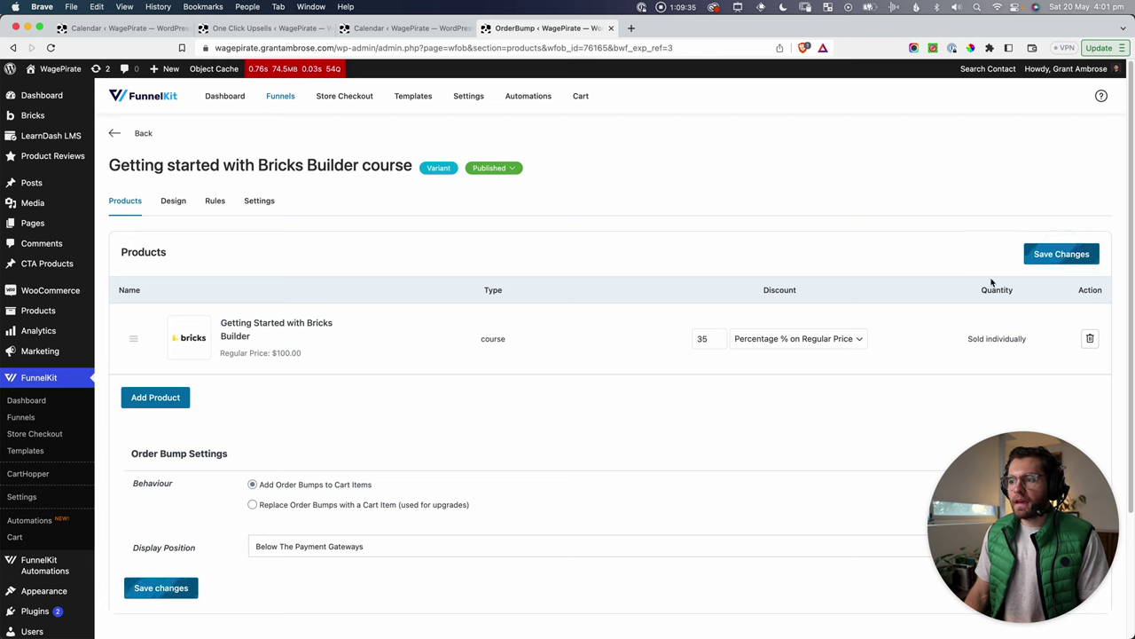
pyautogui.click(494, 169)
pyautogui.click(497, 196)
pyautogui.click(609, 198)
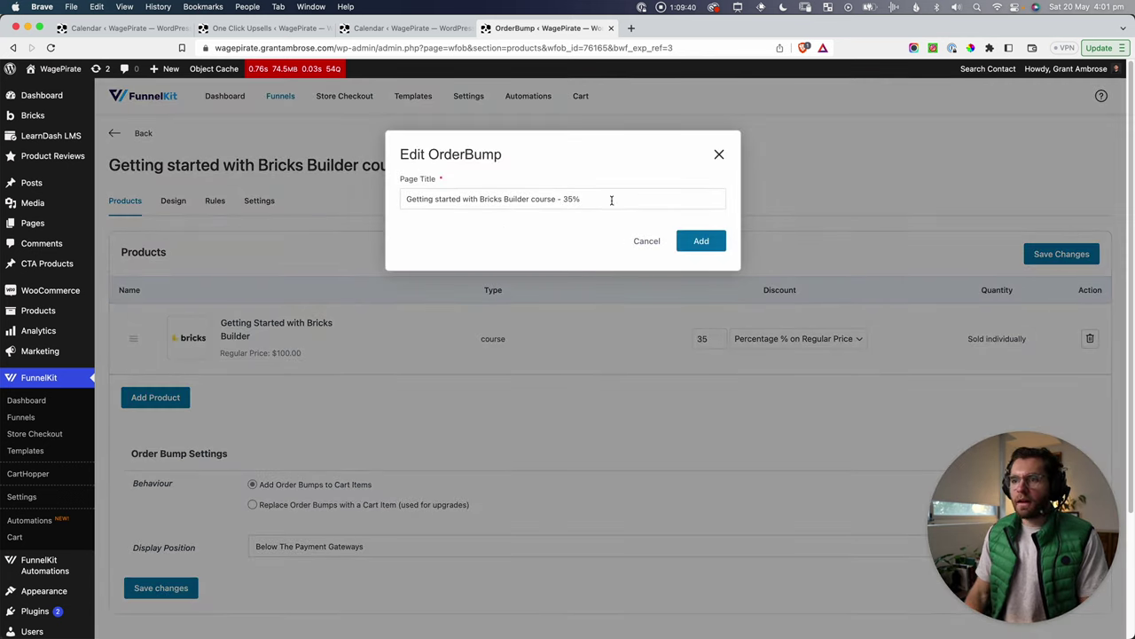
pyautogui.write('- 35% off')
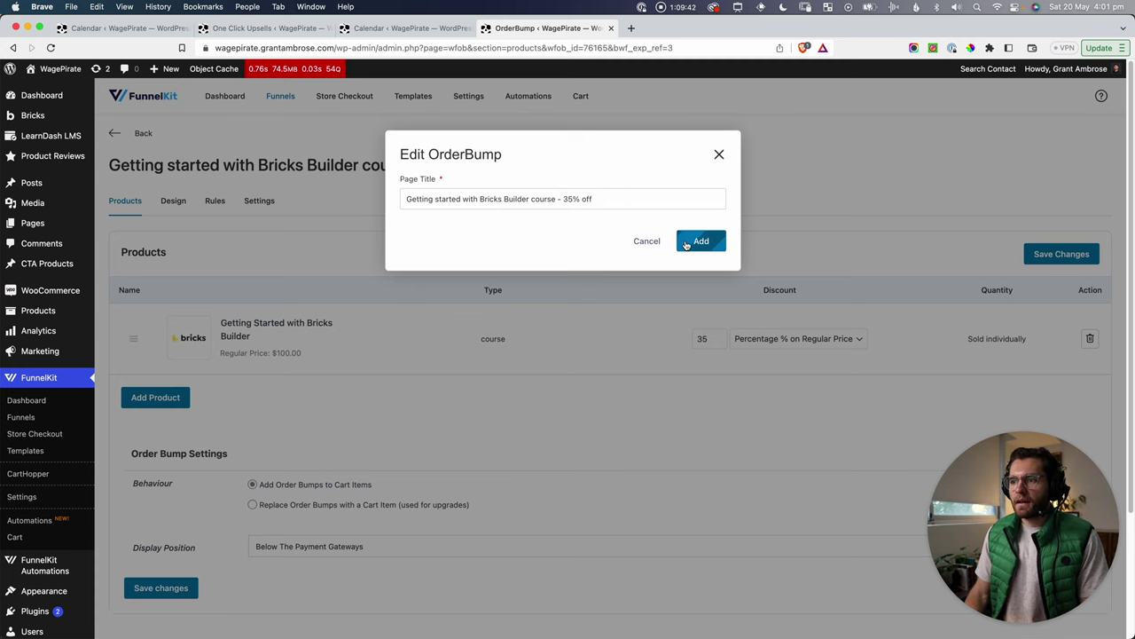
pyautogui.click(696, 240)
pyautogui.click(113, 134)
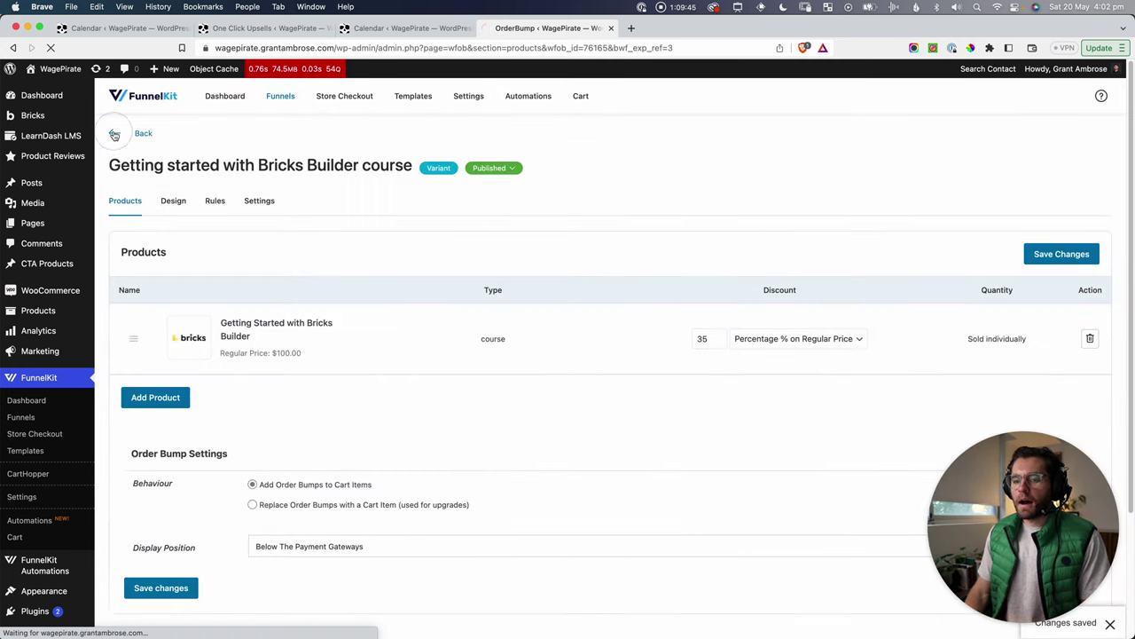
# Step: Start the order bump A/B test immediately with the 25% original and the 35% off variant
pyautogui.moveTo(113, 255); pyautogui.dragTo(311, 303)
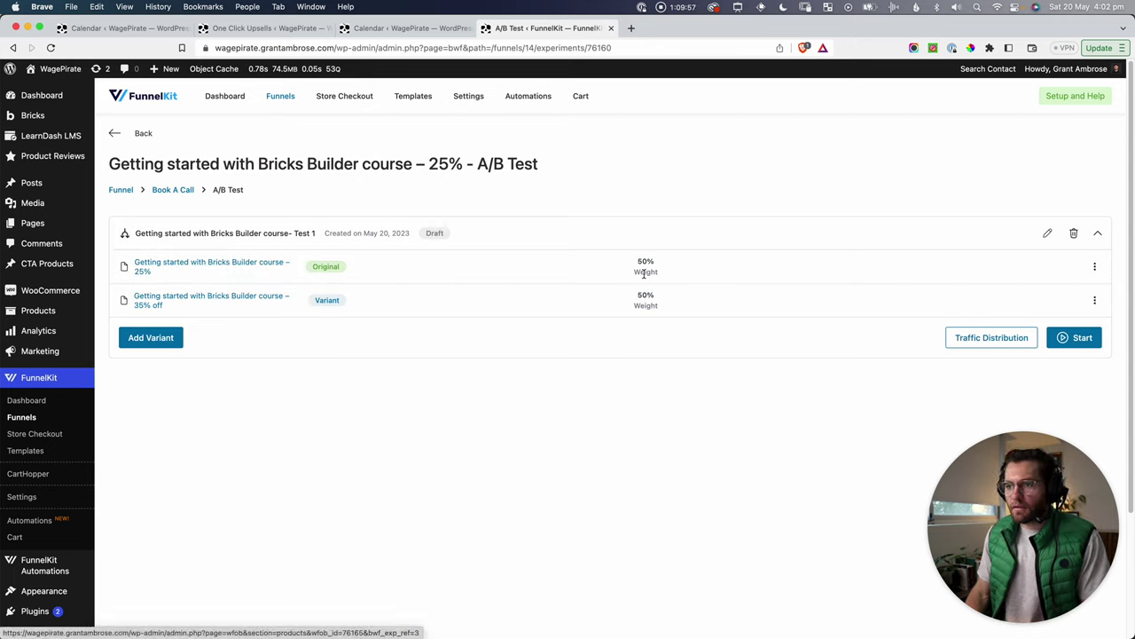
pyautogui.press('super+shift+4')
pyautogui.moveTo(614, 239); pyautogui.dragTo(671, 330)
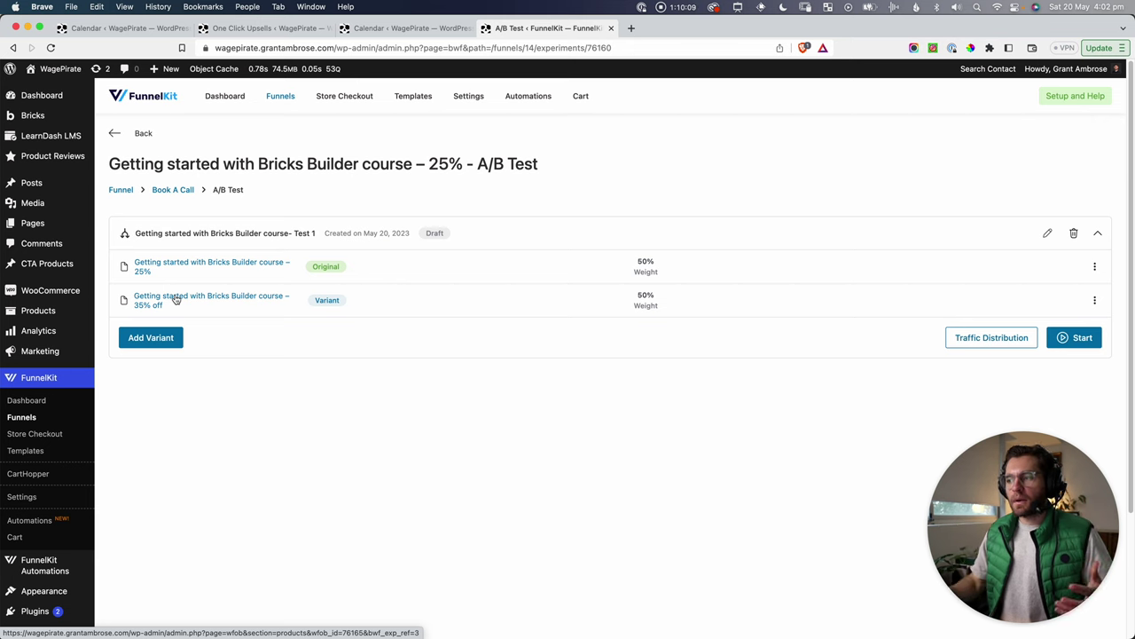
pyautogui.click(1086, 346)
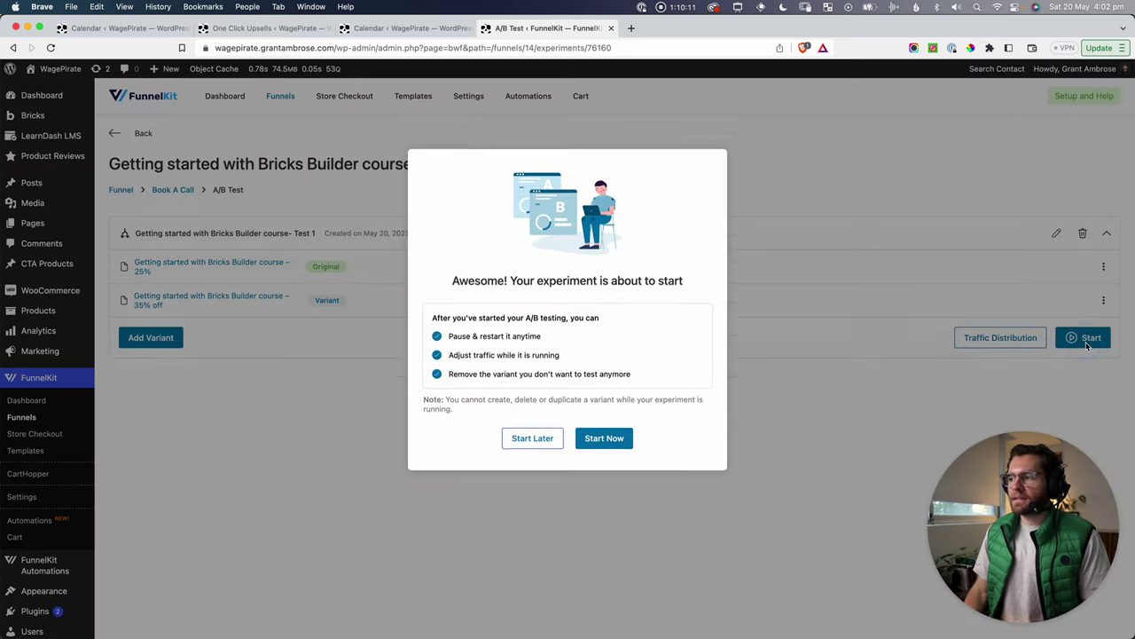
pyautogui.click(605, 419)
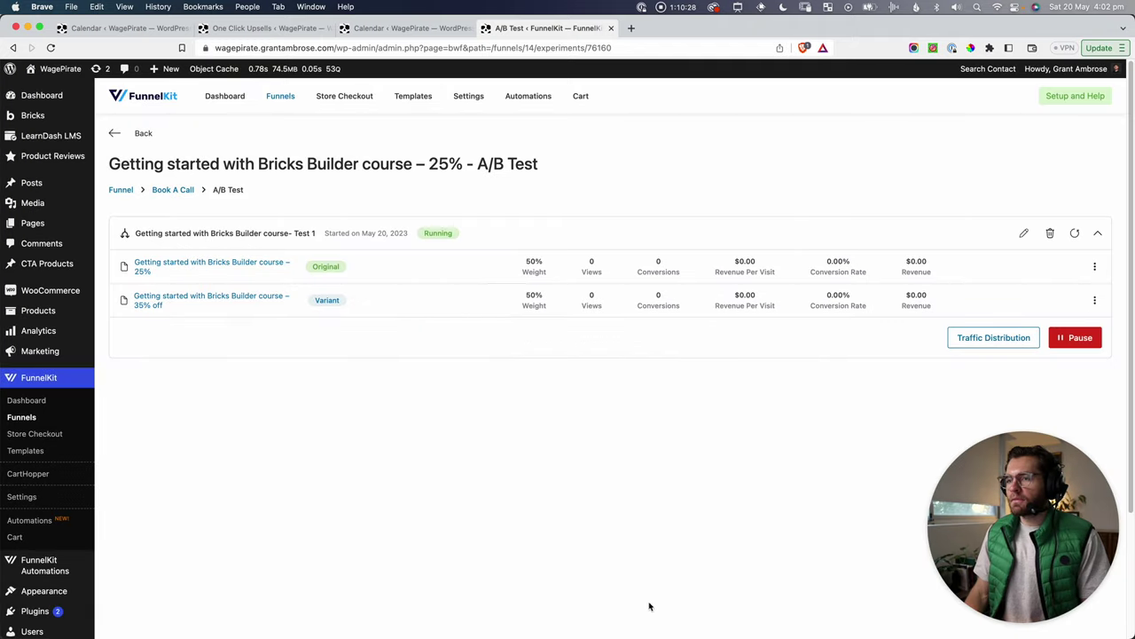
# Step: Examine the views, conversions, revenue per visit and conversion rate of both order bumps, and the options for the original
pyautogui.press('super+shift+4')
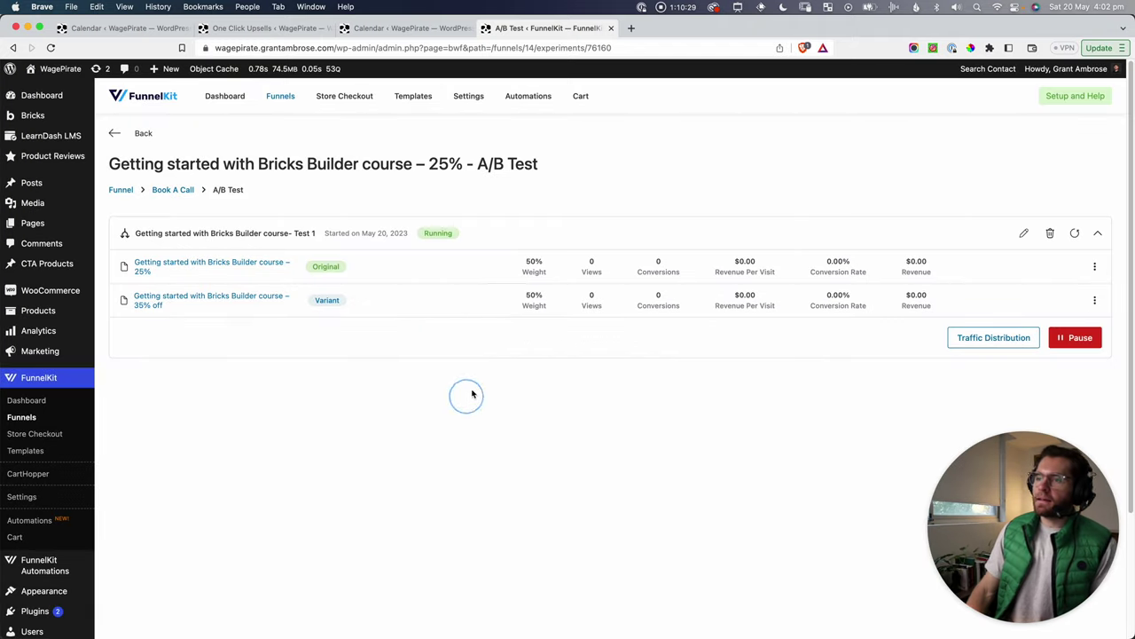
pyautogui.moveTo(561, 236); pyautogui.dragTo(621, 330)
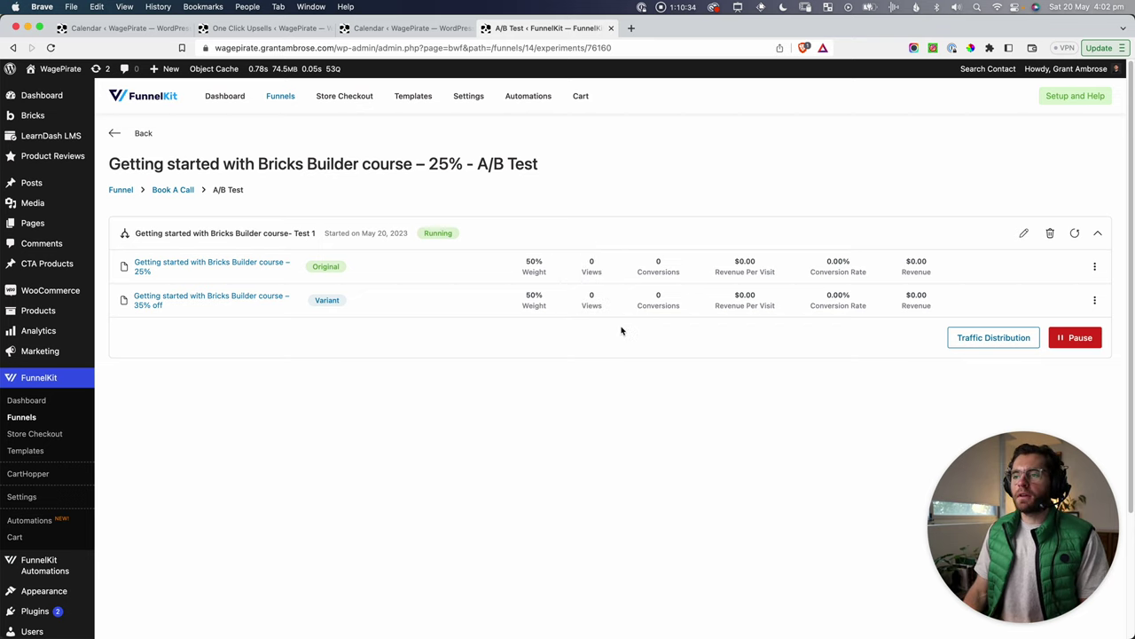
pyautogui.press('super+shift+4')
pyautogui.moveTo(631, 245); pyautogui.dragTo(783, 305)
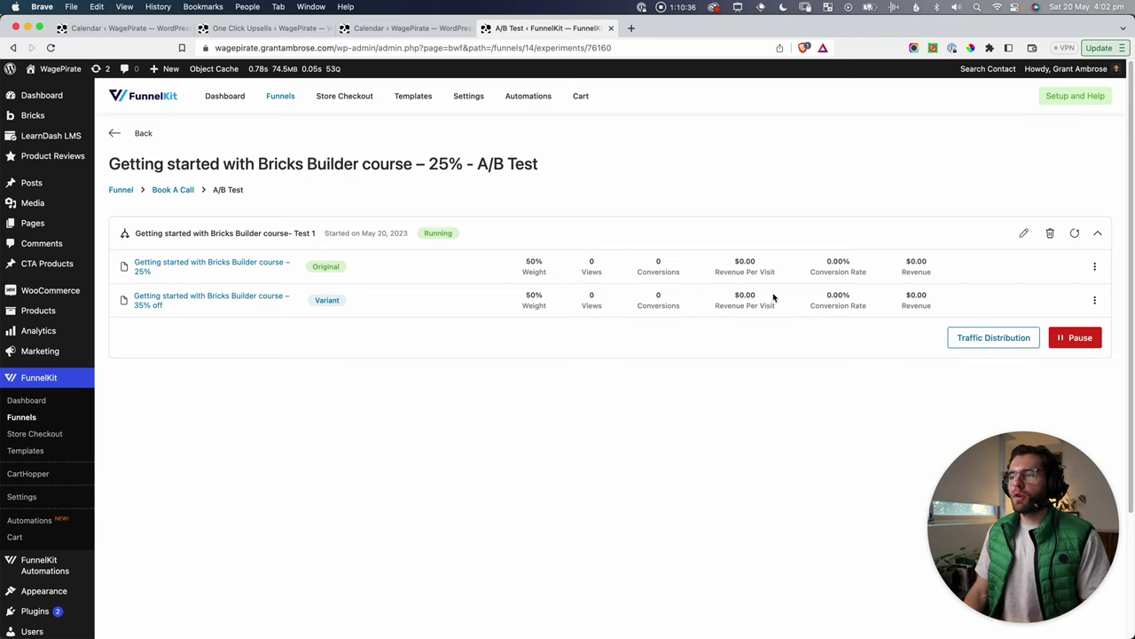
pyautogui.press('super+shift+4')
pyautogui.moveTo(702, 236); pyautogui.dragTo(785, 291)
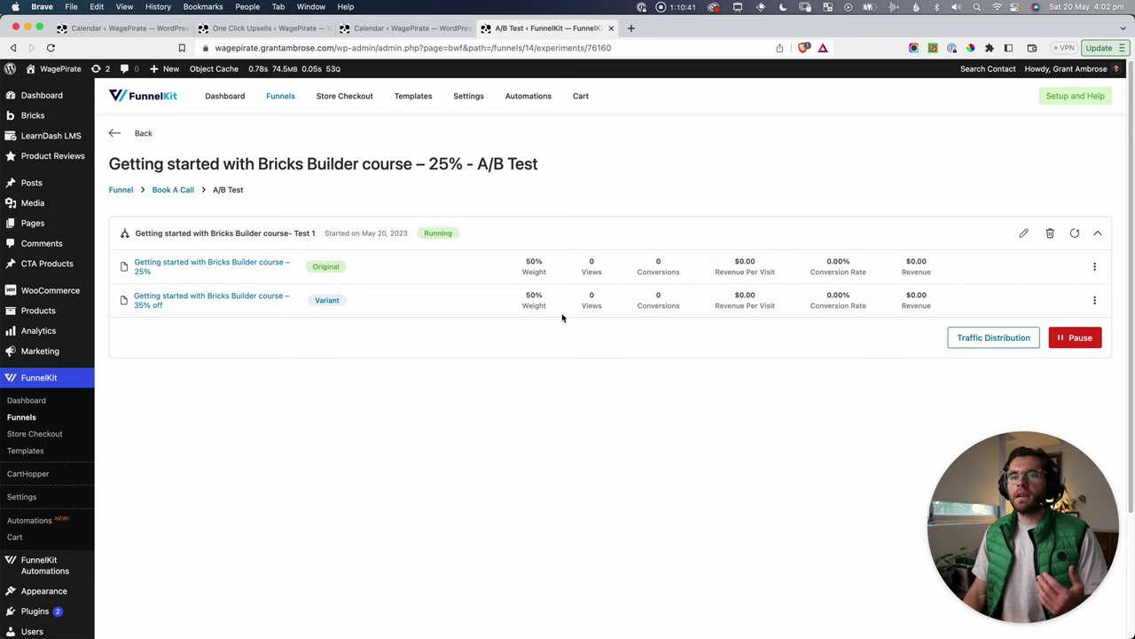
pyautogui.click(1095, 266)
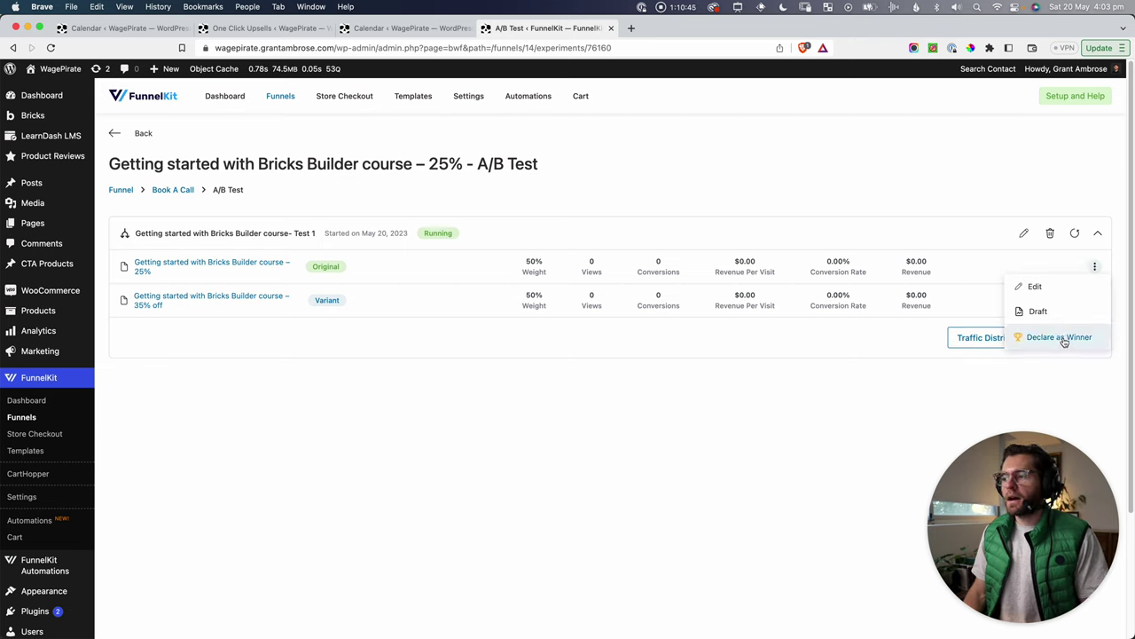
pyautogui.click(724, 411)
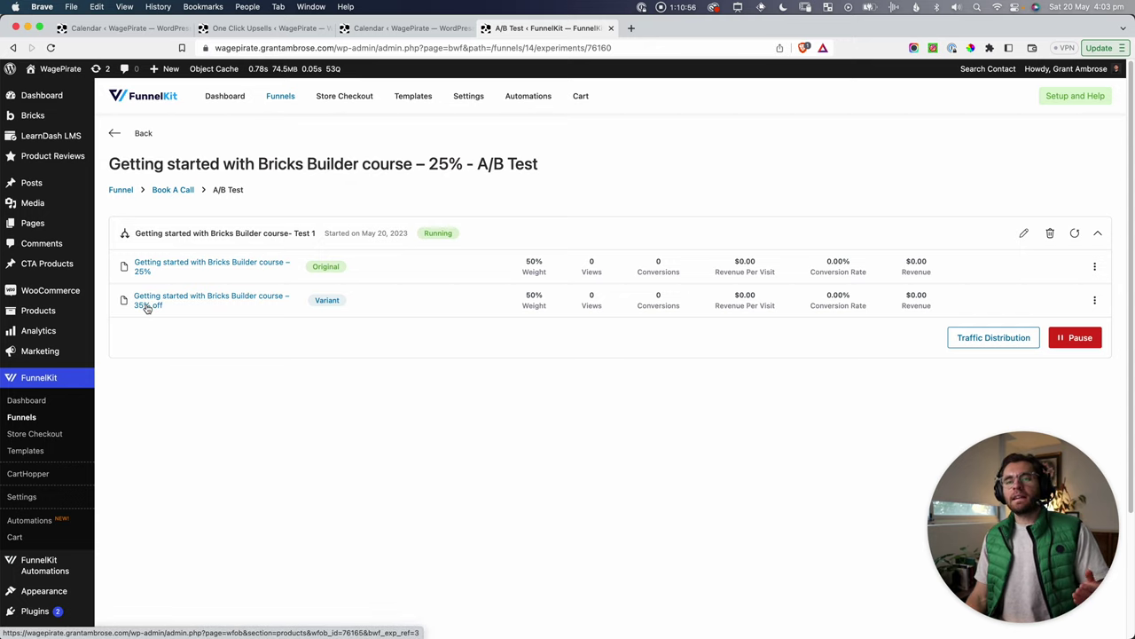
pyautogui.click(834, 298)
pyautogui.doubleClick(829, 298)
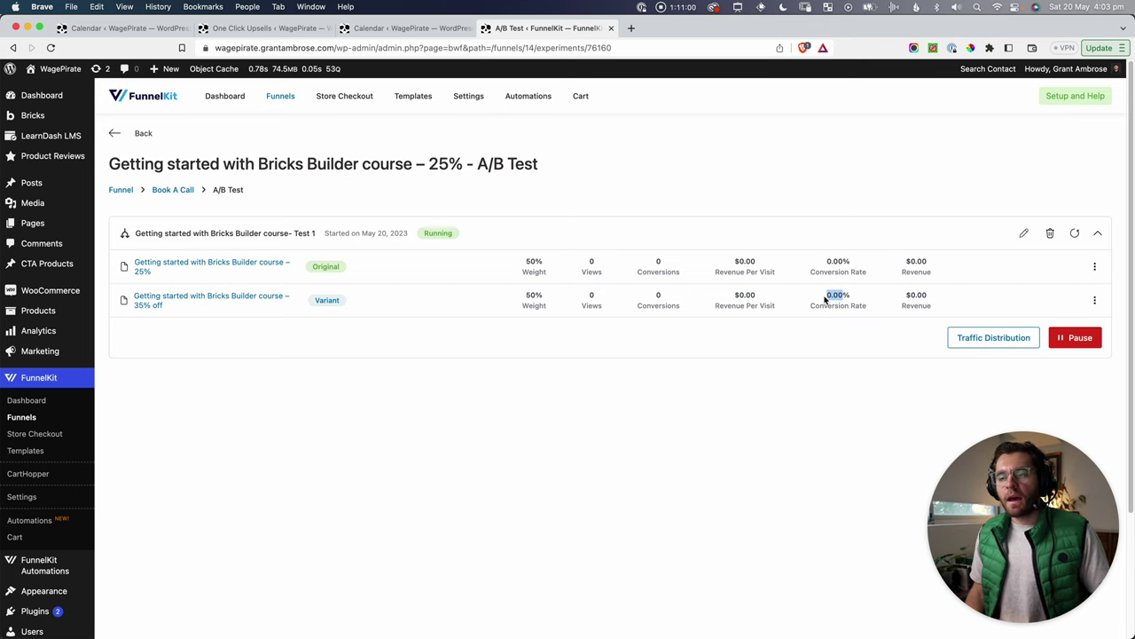
# Step: Declare the 35% off variant the winner of the order bump A/B test
pyautogui.click(1095, 300)
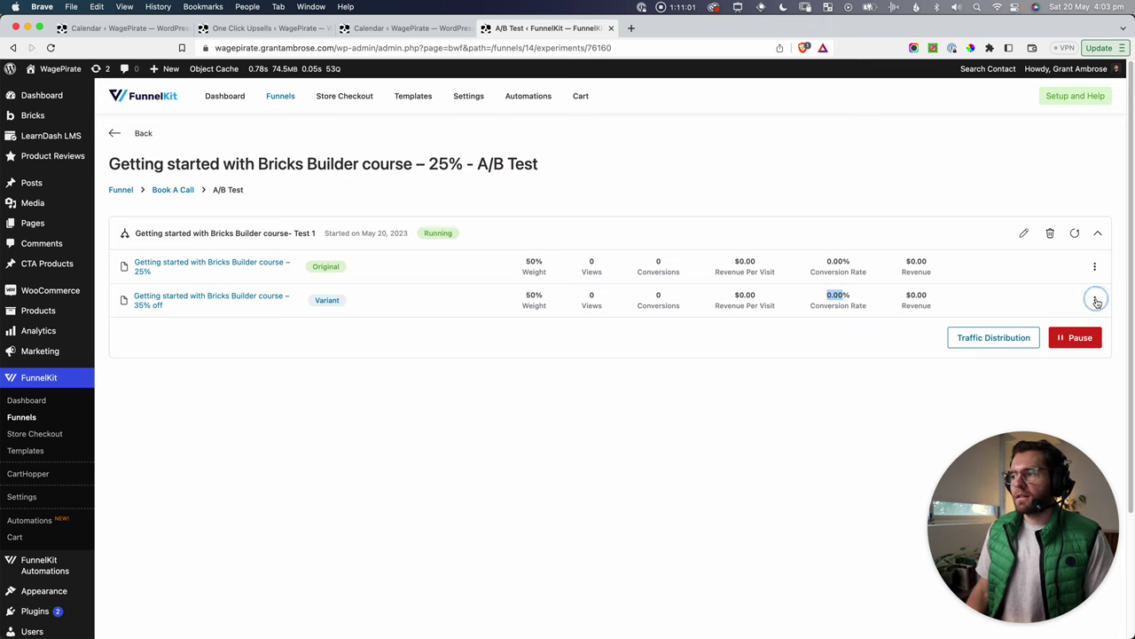
pyautogui.click(1065, 369)
pyautogui.moveTo(447, 334); pyautogui.dragTo(591, 335)
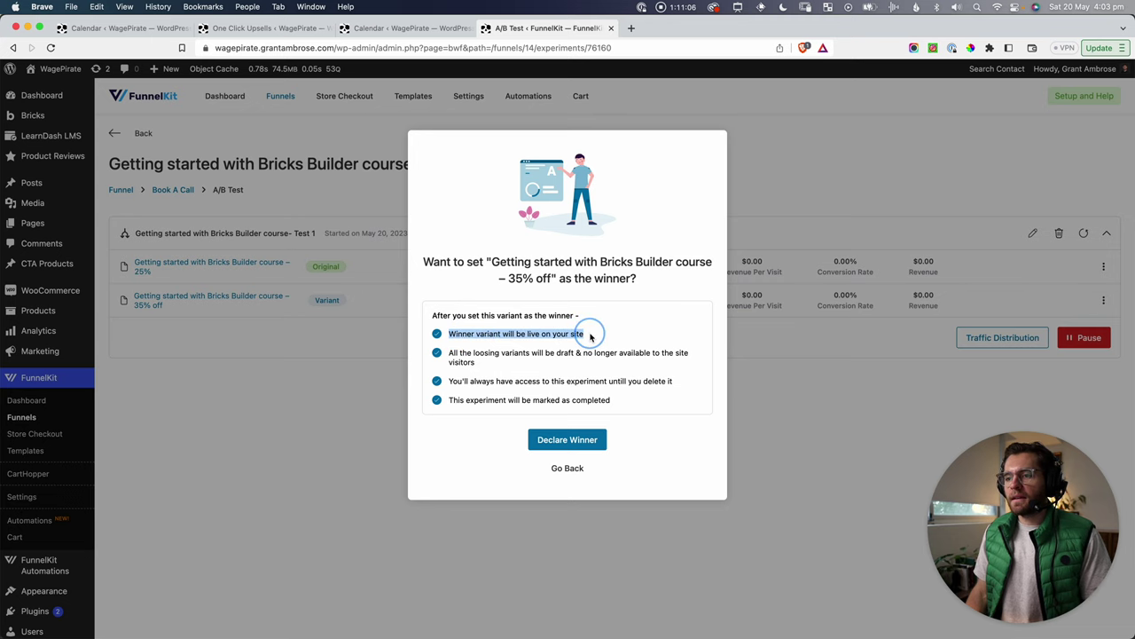
pyautogui.click(569, 439)
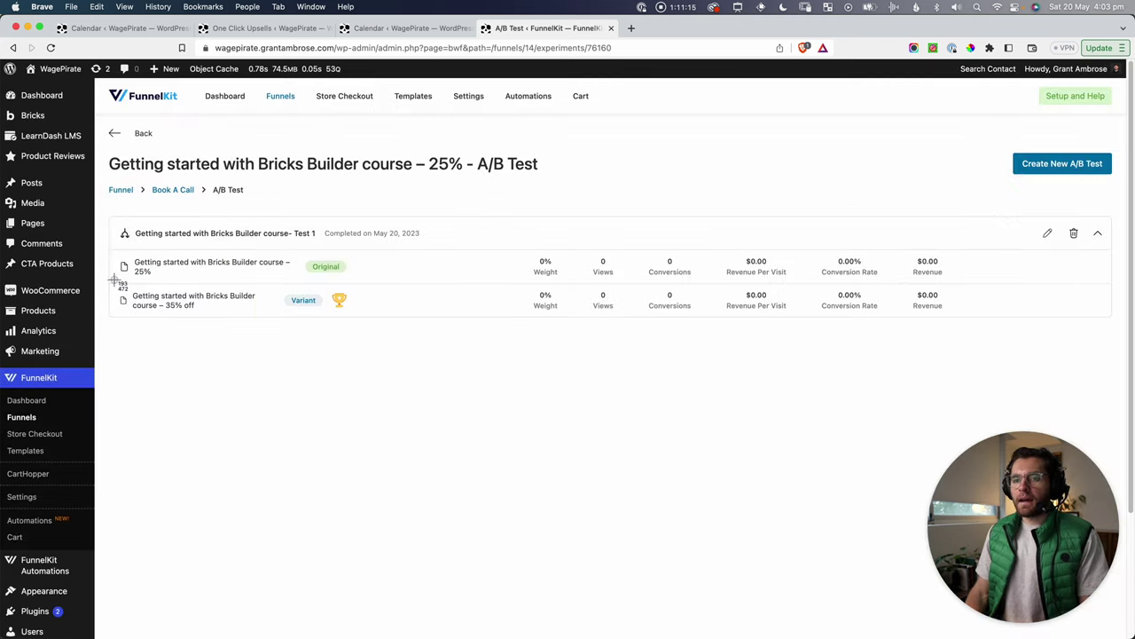
pyautogui.press('super+shift+4')
pyautogui.moveTo(114, 280); pyautogui.dragTo(363, 322)
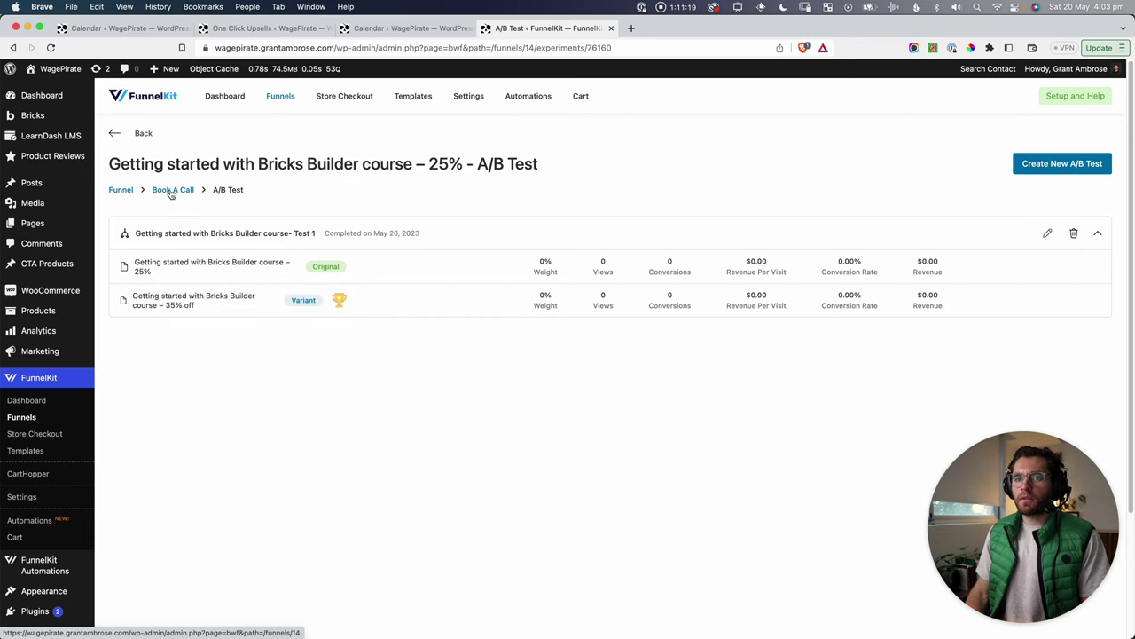
# Step: Return to the Book a Call funnel's steps and open the winning order bump to check its discount
pyautogui.click(121, 189)
pyautogui.click(174, 234)
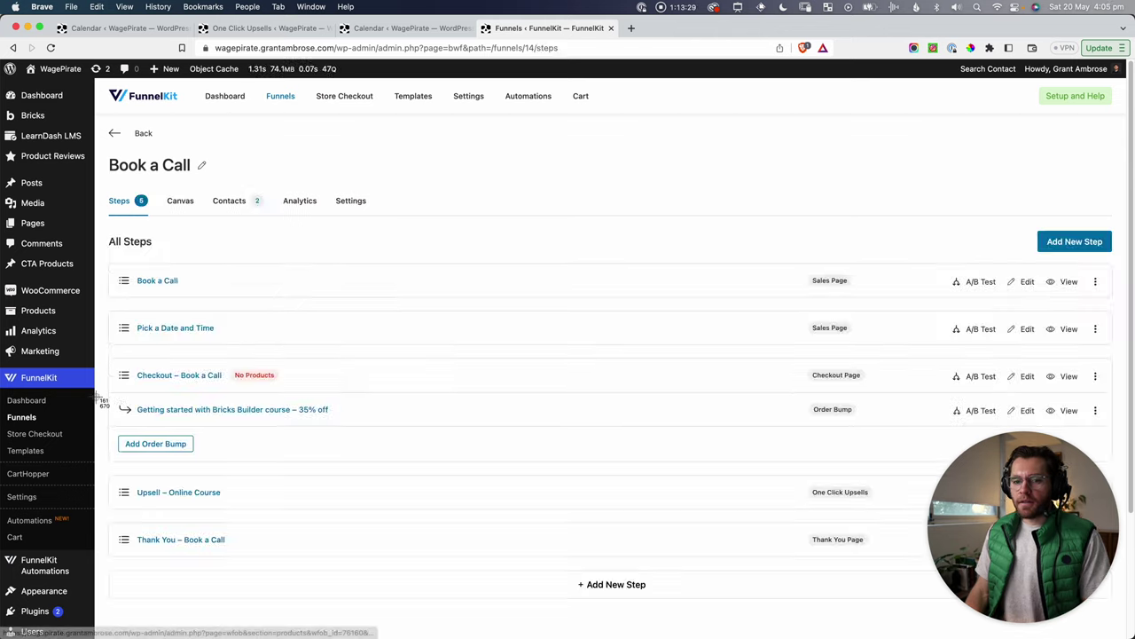
pyautogui.moveTo(109, 392); pyautogui.dragTo(1114, 431)
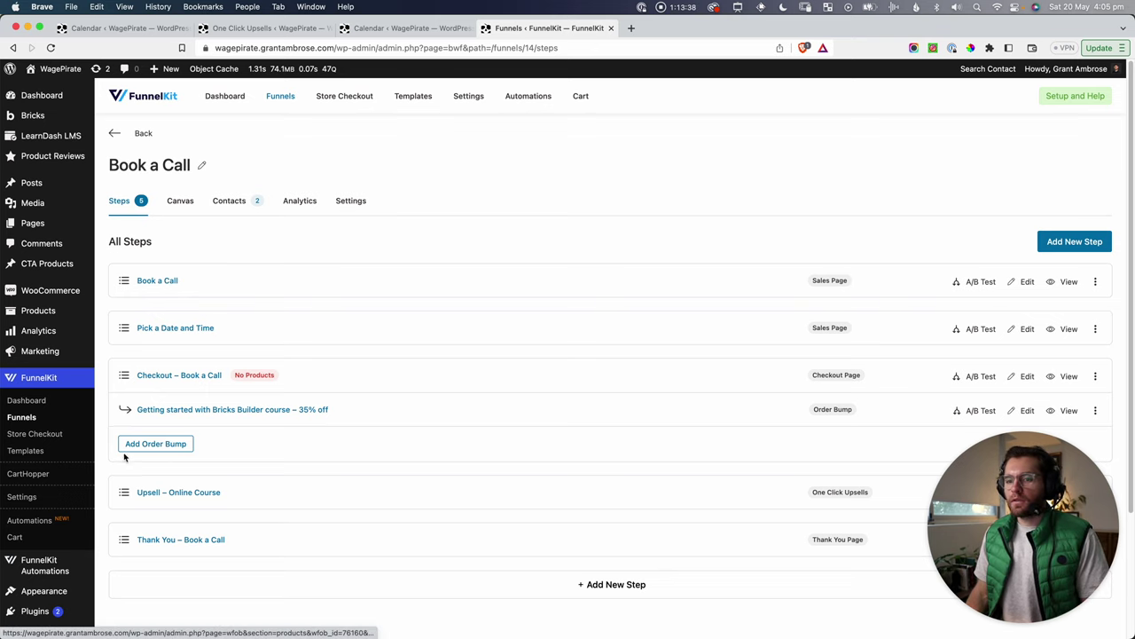
pyautogui.click(193, 411)
pyautogui.press('super+shift+4')
pyautogui.moveTo(674, 311); pyautogui.dragTo(882, 361)
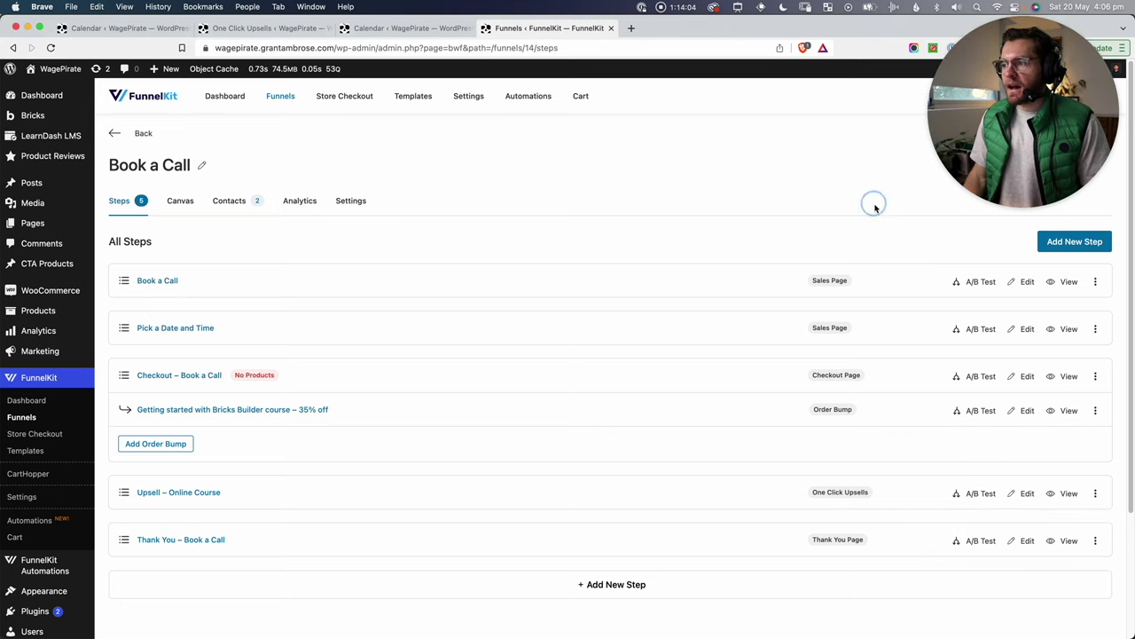
# Step: Review the A/B Test options across the Book a Call funnel's steps, focusing on the checkout step
pyautogui.press('super+shift+4')
pyautogui.moveTo(921, 246); pyautogui.dragTo(1011, 593)
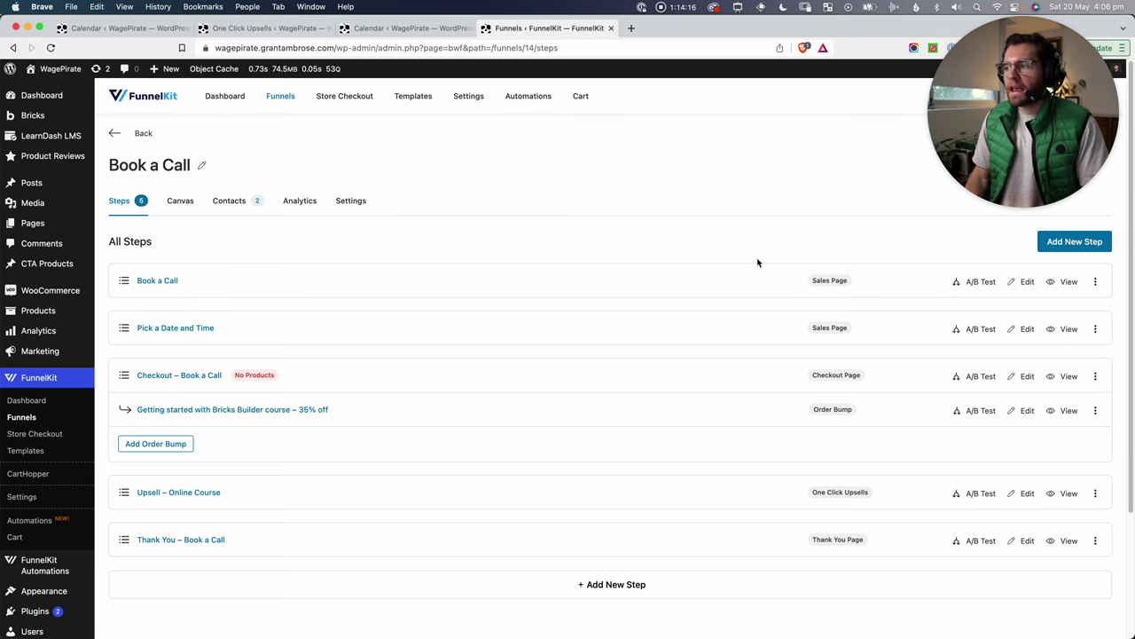
pyautogui.press('super+shift+4')
pyautogui.moveTo(943, 248); pyautogui.dragTo(1006, 602)
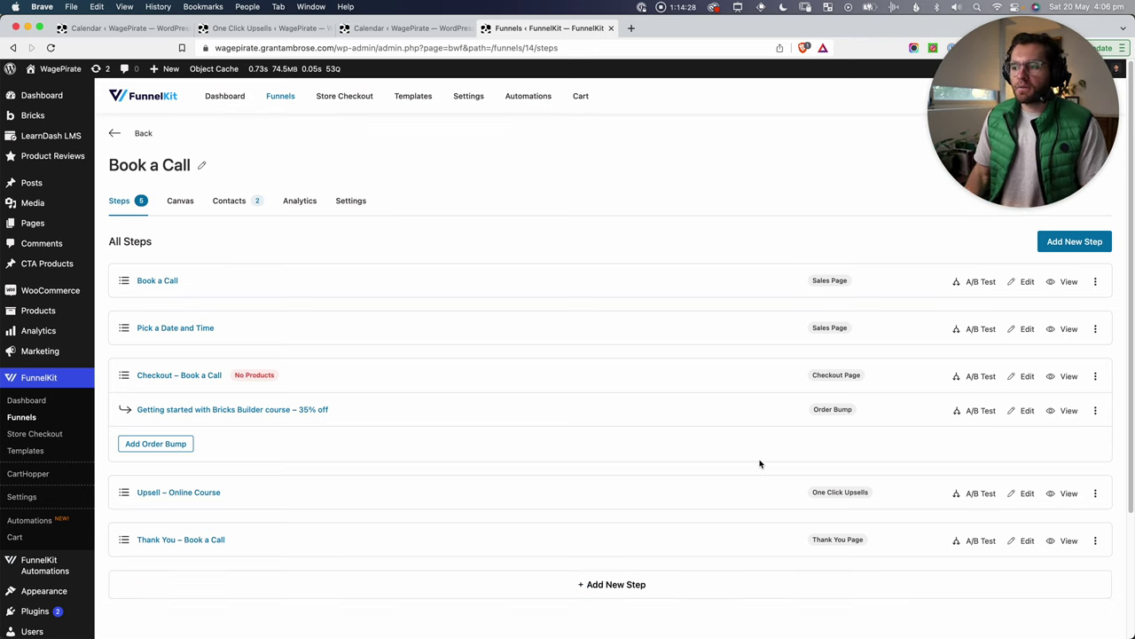
pyautogui.press('super+shift+4')
pyautogui.moveTo(936, 258); pyautogui.dragTo(1118, 307)
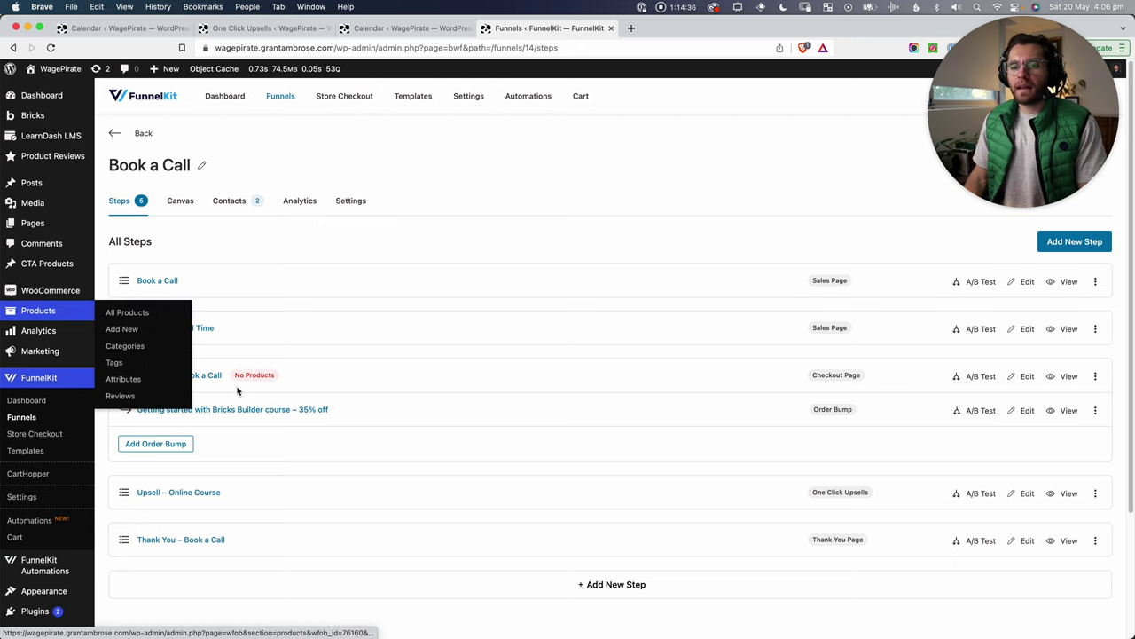
pyautogui.press('super+shift+4')
pyautogui.moveTo(148, 360); pyautogui.dragTo(1120, 408)
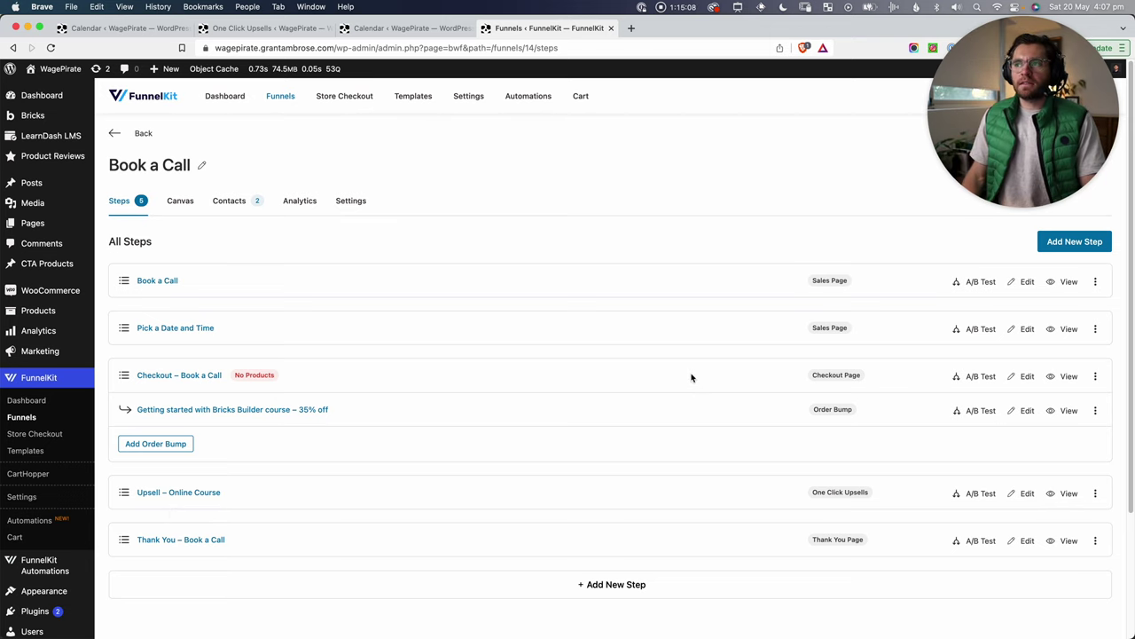
pyautogui.press('super+shift+4')
pyautogui.moveTo(107, 354); pyautogui.dragTo(1114, 396)
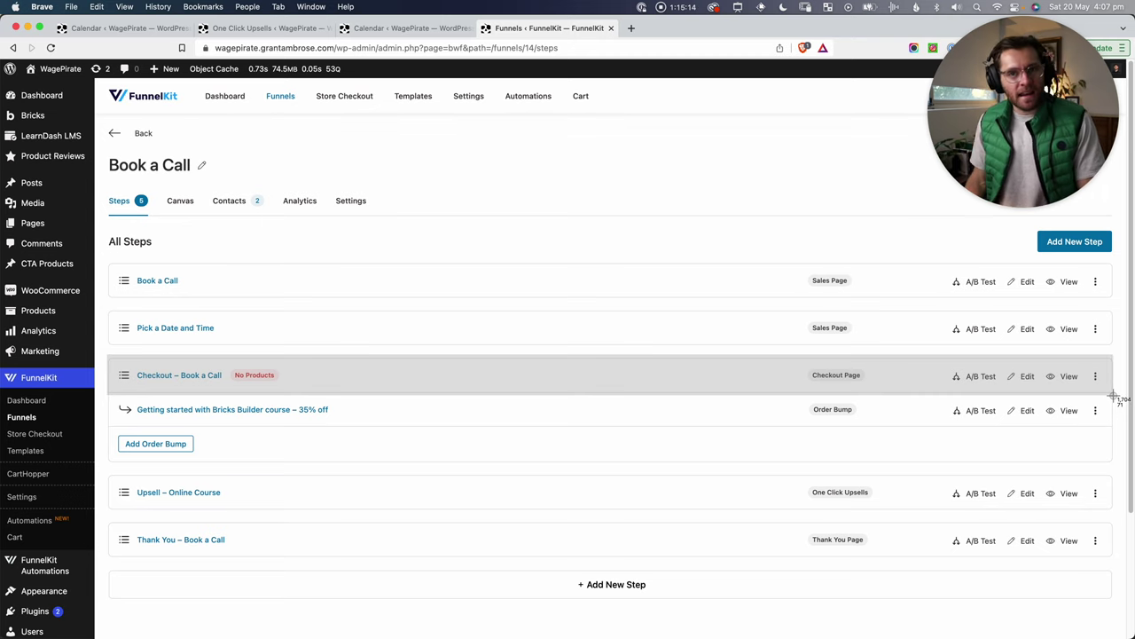
pyautogui.moveTo(1113, 396); pyautogui.dragTo(1114, 399)
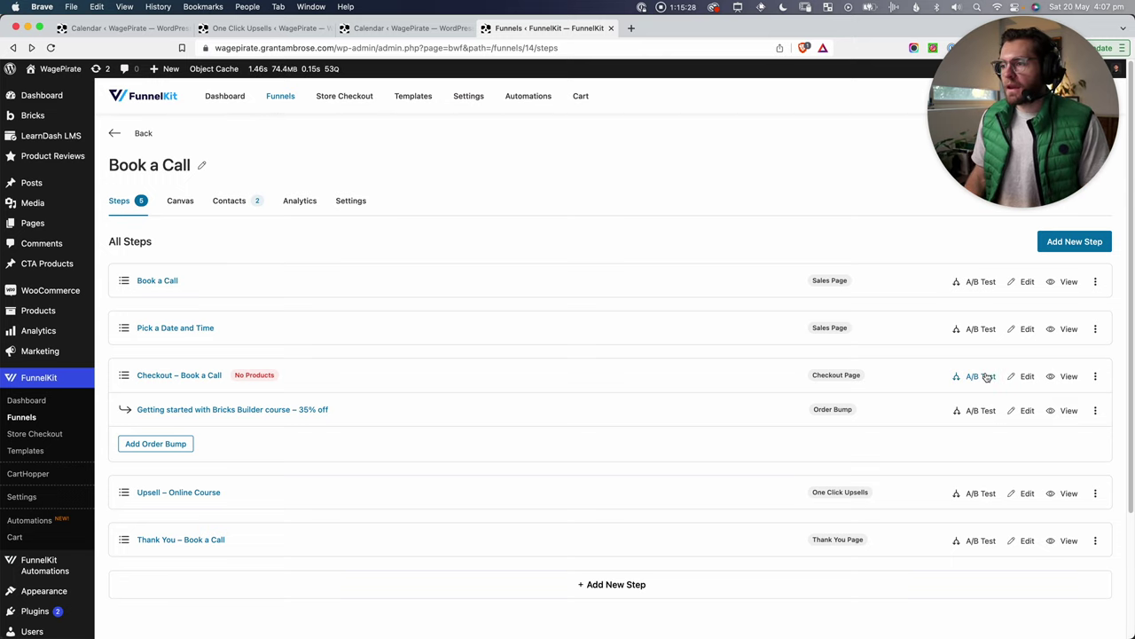
# Step: Open the checkout step's A/B test and rename its original checkout page to "Checkout – Book a Call - 1 step"
pyautogui.click(987, 376)
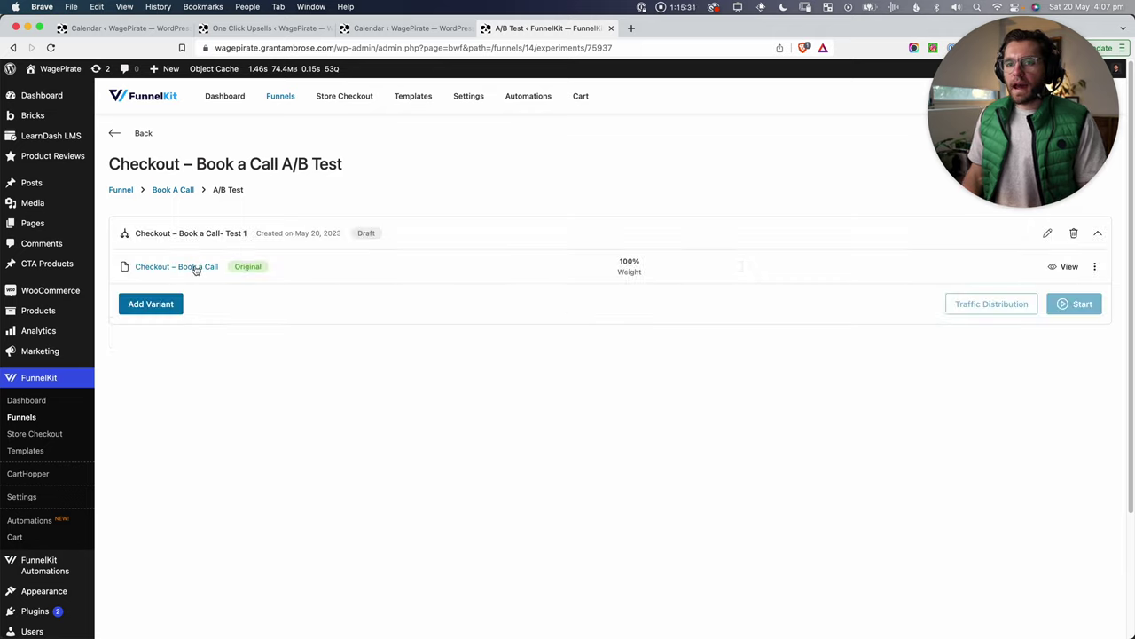
pyautogui.click(1095, 266)
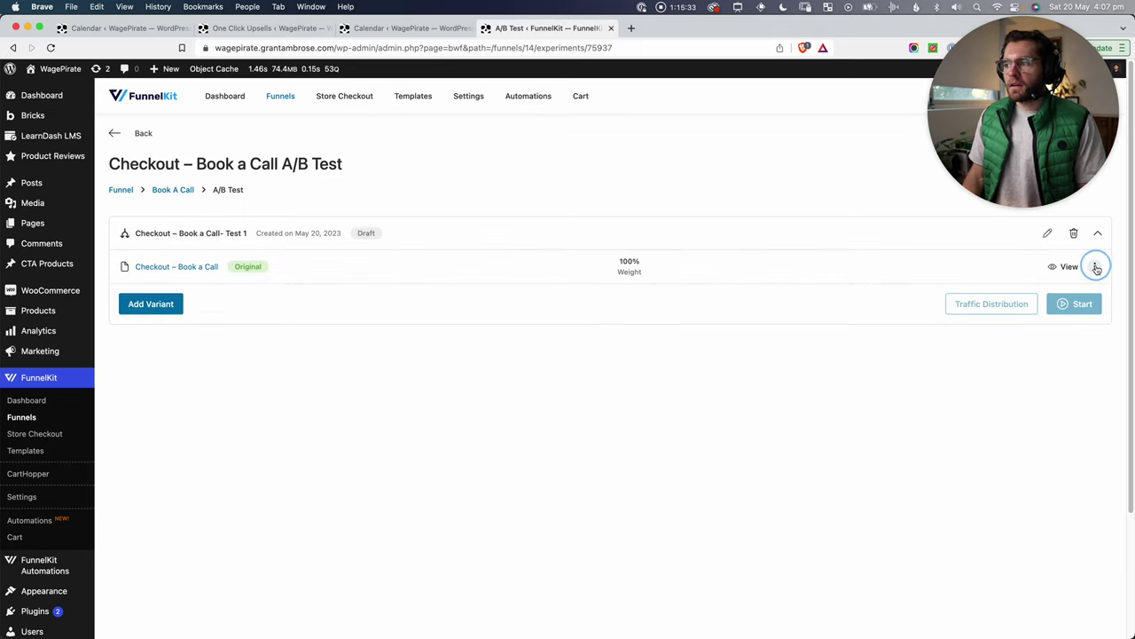
pyautogui.click(1050, 287)
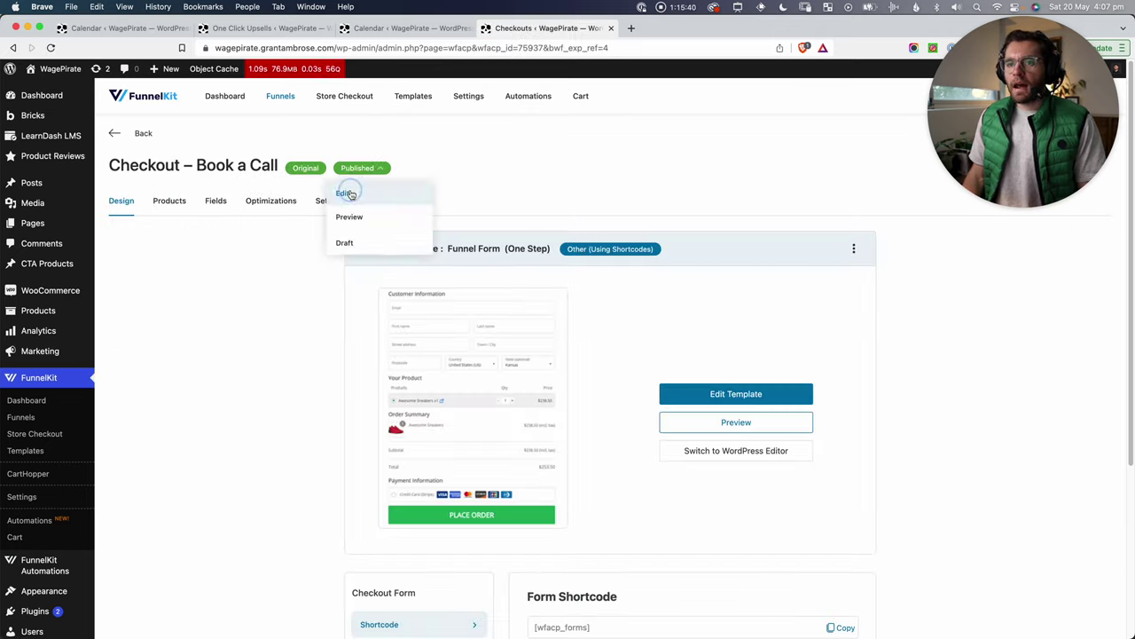
pyautogui.click(345, 190)
pyautogui.click(530, 199)
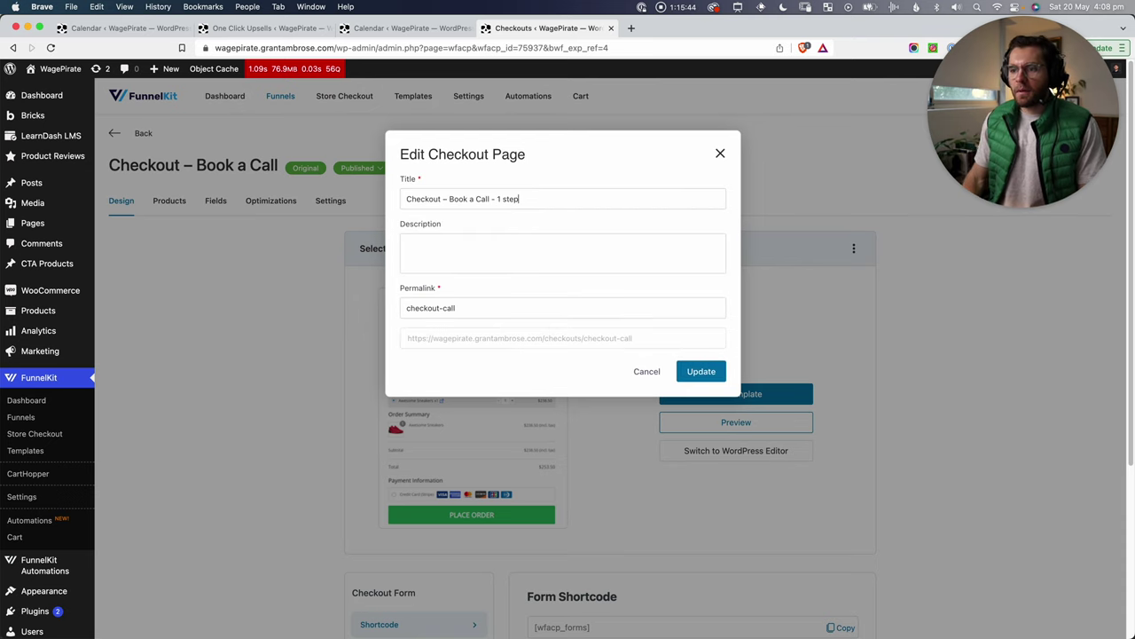
pyautogui.click(694, 370)
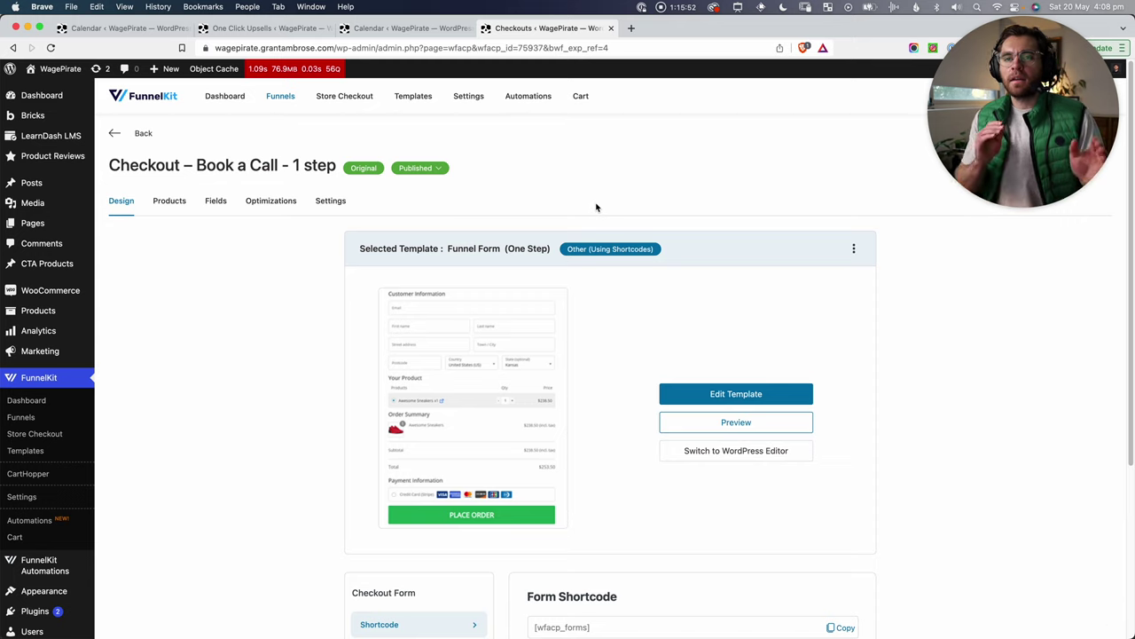
# Step: Return to the checkout A/B test and duplicate the original 1 step checkout as a variant
pyautogui.click(120, 133)
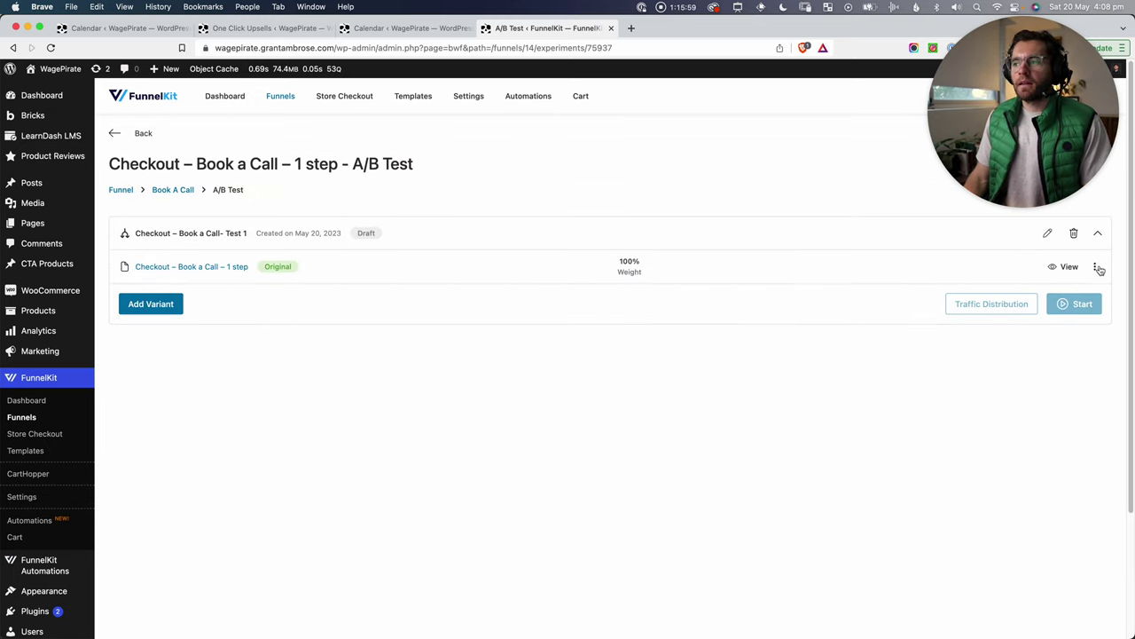
pyautogui.click(1097, 267)
pyautogui.click(1061, 309)
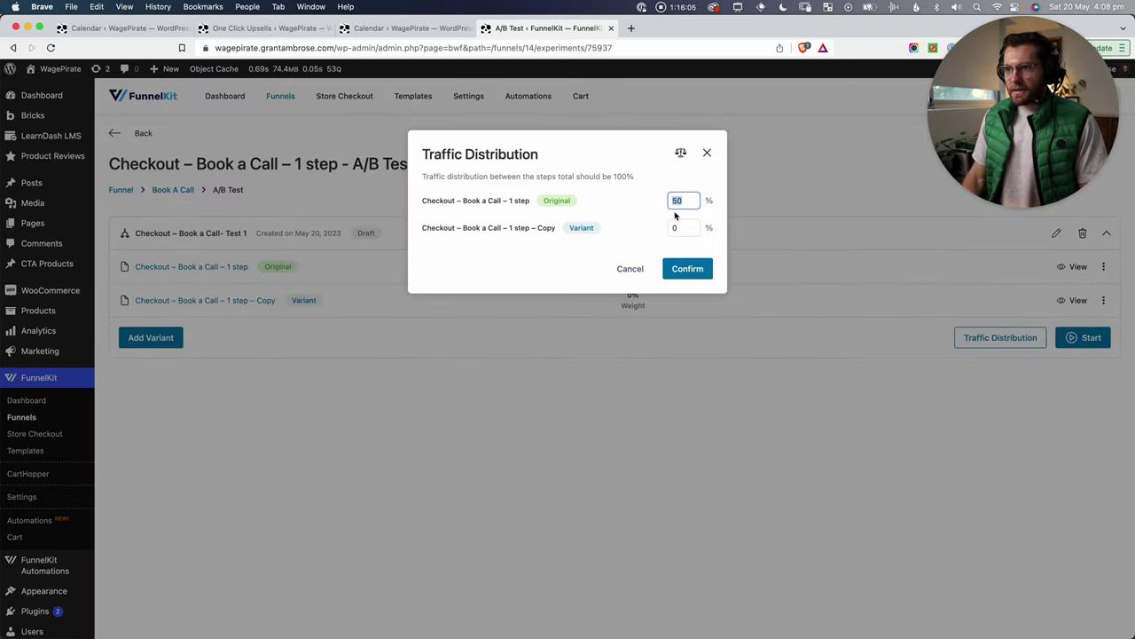
# Step: Set the copied checkout variant's traffic share to 50% and confirm the traffic distribution
pyautogui.click(678, 228)
pyautogui.write('50')
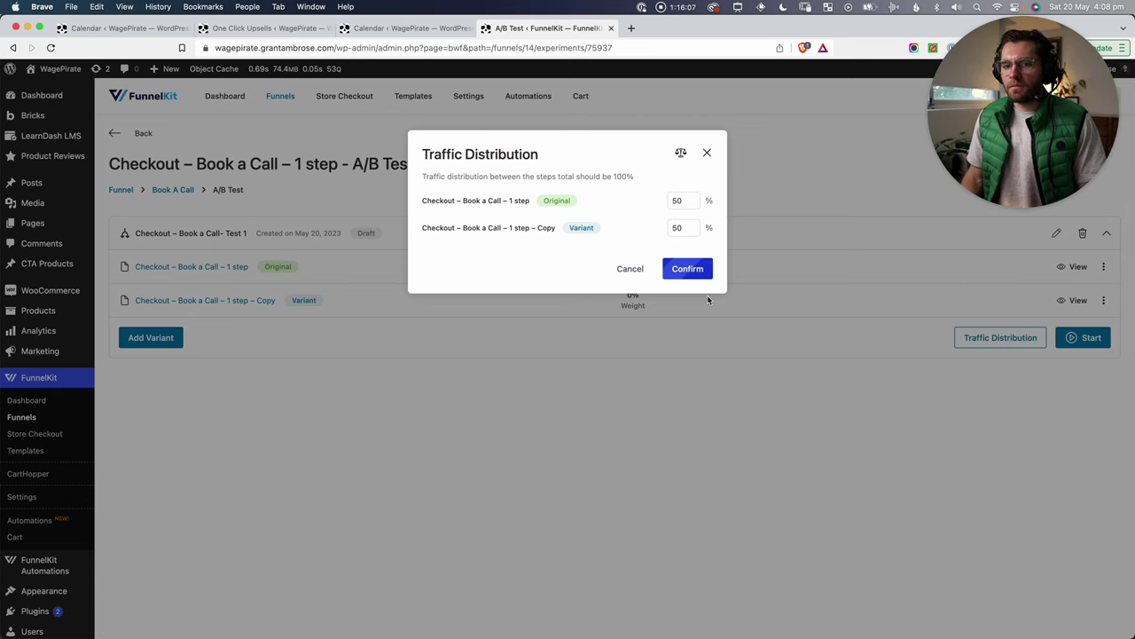
pyautogui.press('Return')
# Step: Open the copied variant, retitle it "Checkout – Book a Call – 2 step" and set its permalink to "checkout-book-a-call-2-step"
pyautogui.click(238, 302)
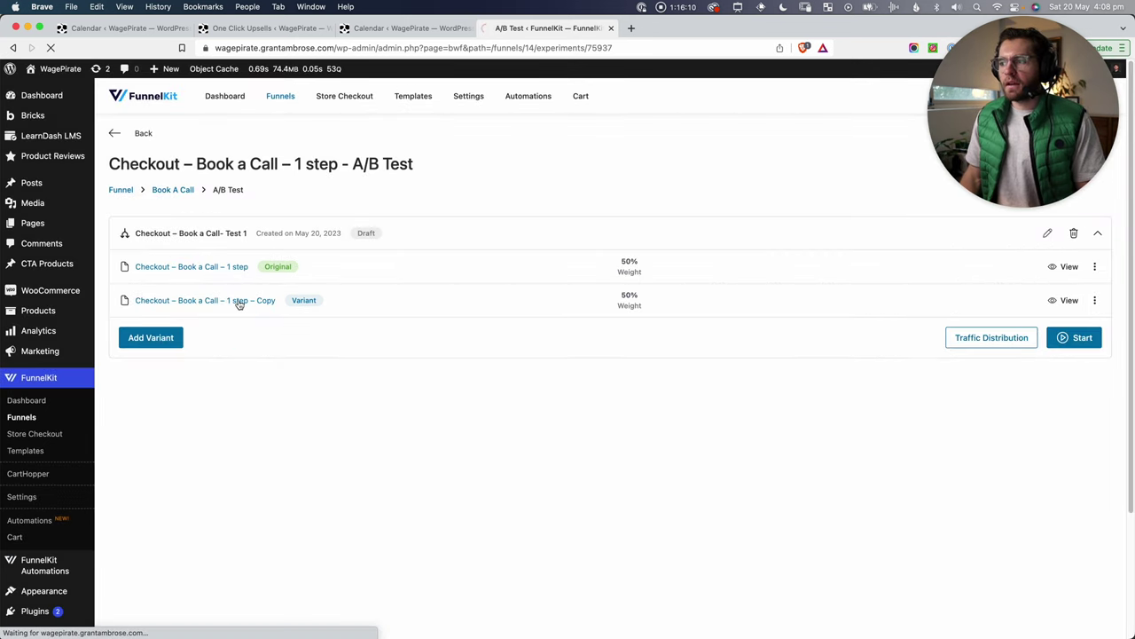
pyautogui.click(473, 168)
pyautogui.click(472, 189)
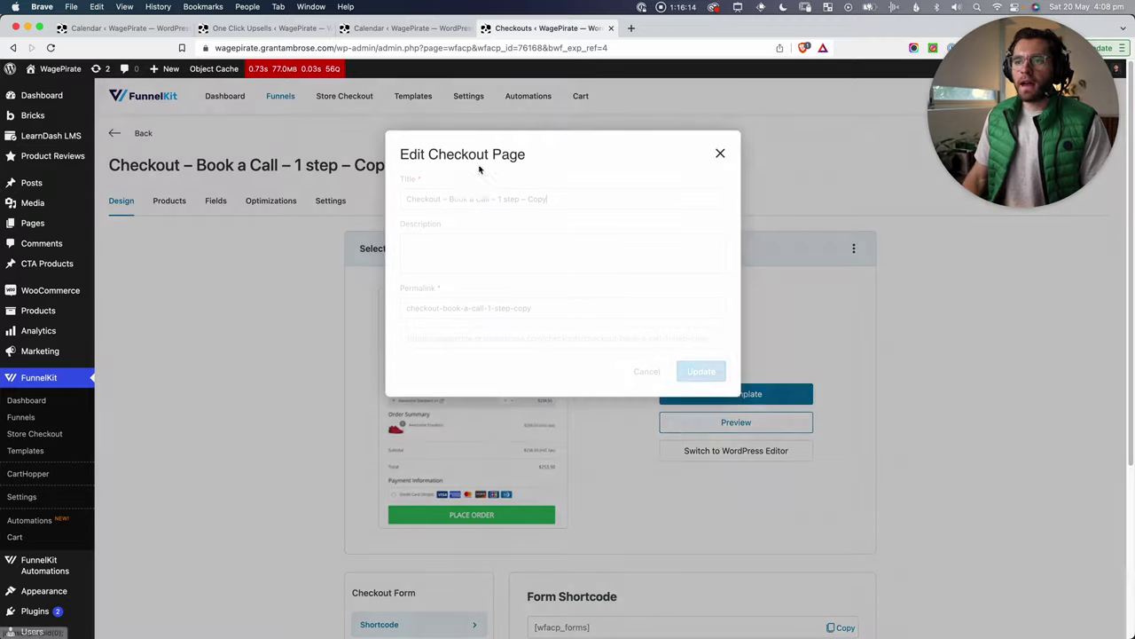
pyautogui.press('BackSpace')
pyautogui.press('BackSpace')
pyautogui.press('BackSpace')
pyautogui.press('BackSpace')
pyautogui.press('BackSpace')
pyautogui.press('BackSpace')
pyautogui.press('BackSpace')
pyautogui.press('BackSpace')
pyautogui.press('BackSpace')
pyautogui.press('BackSpace')
pyautogui.press('BackSpace')
pyautogui.press('BackSpace')
pyautogui.press('BackSpace')
pyautogui.write('2 s')
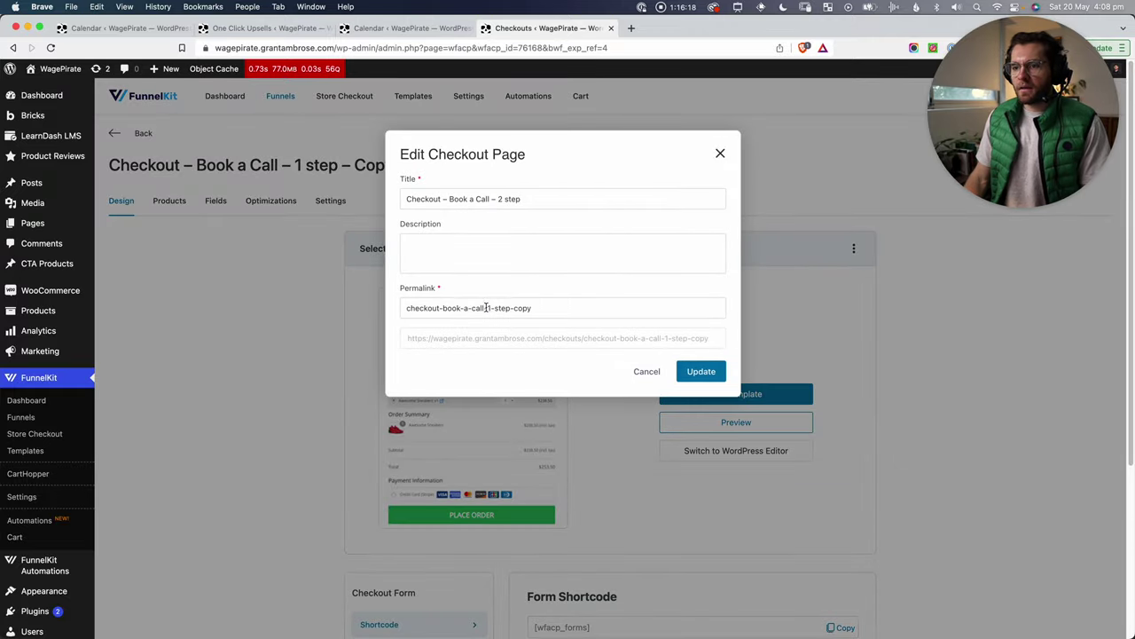
pyautogui.moveTo(487, 307); pyautogui.dragTo(570, 308)
pyautogui.write('2')
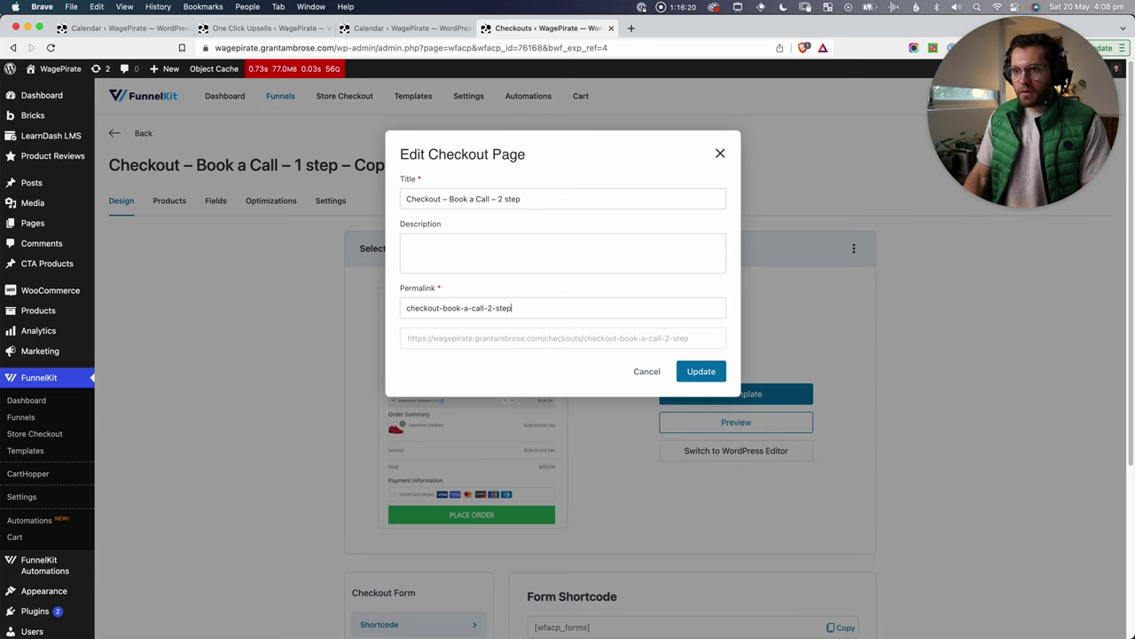
pyautogui.click(699, 371)
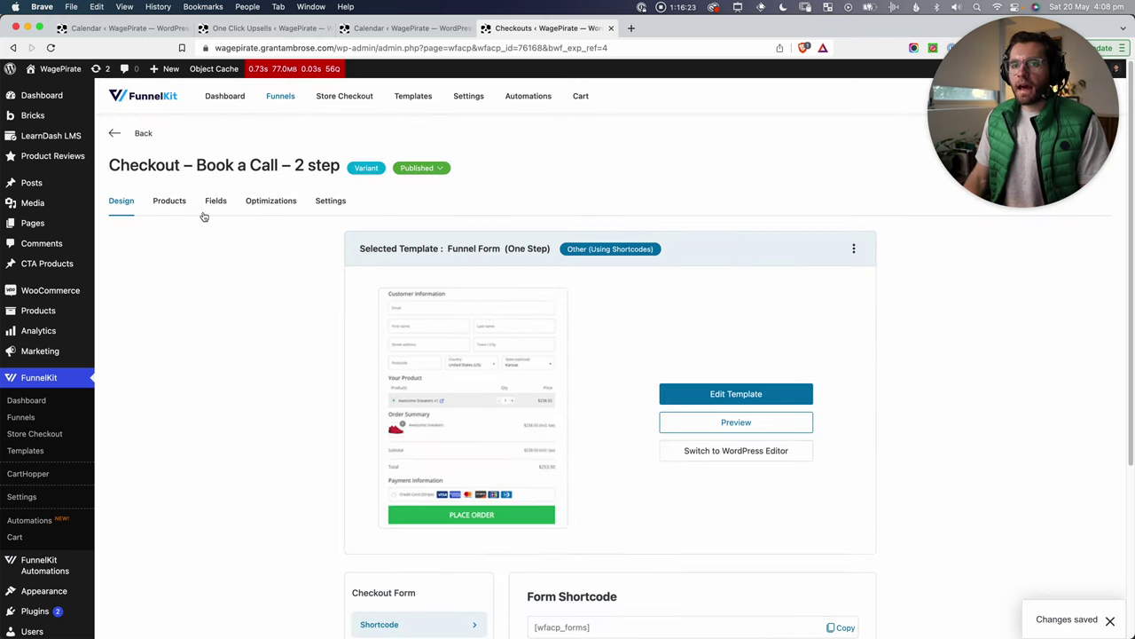
# Step: Open the variant's checkout fields and review the sections in Step 1
pyautogui.click(216, 204)
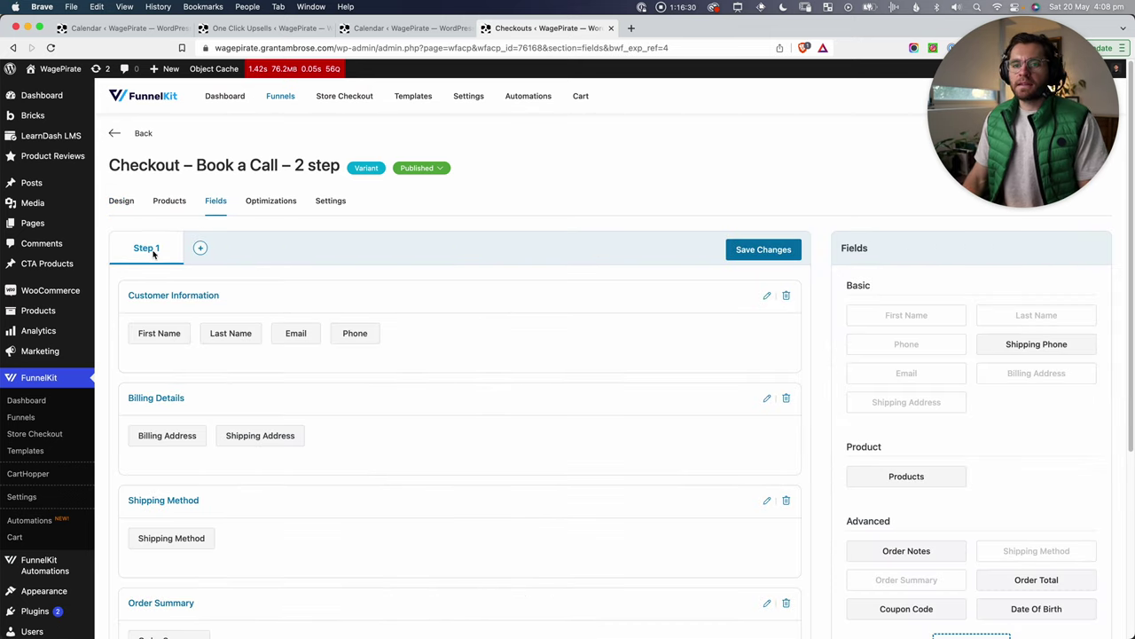
pyautogui.press('super+shift+4')
pyautogui.moveTo(110, 271); pyautogui.dragTo(491, 387)
pyautogui.scroll(-5, 492, 388)
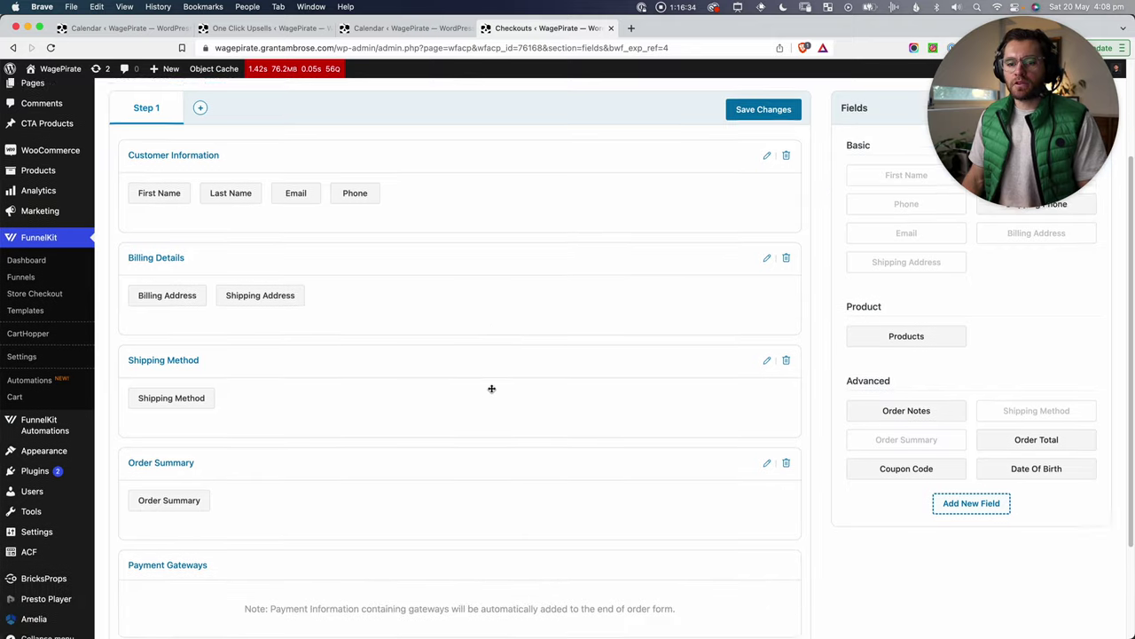
pyautogui.scroll(-1, 492, 387)
pyautogui.scroll(5, 367, 535)
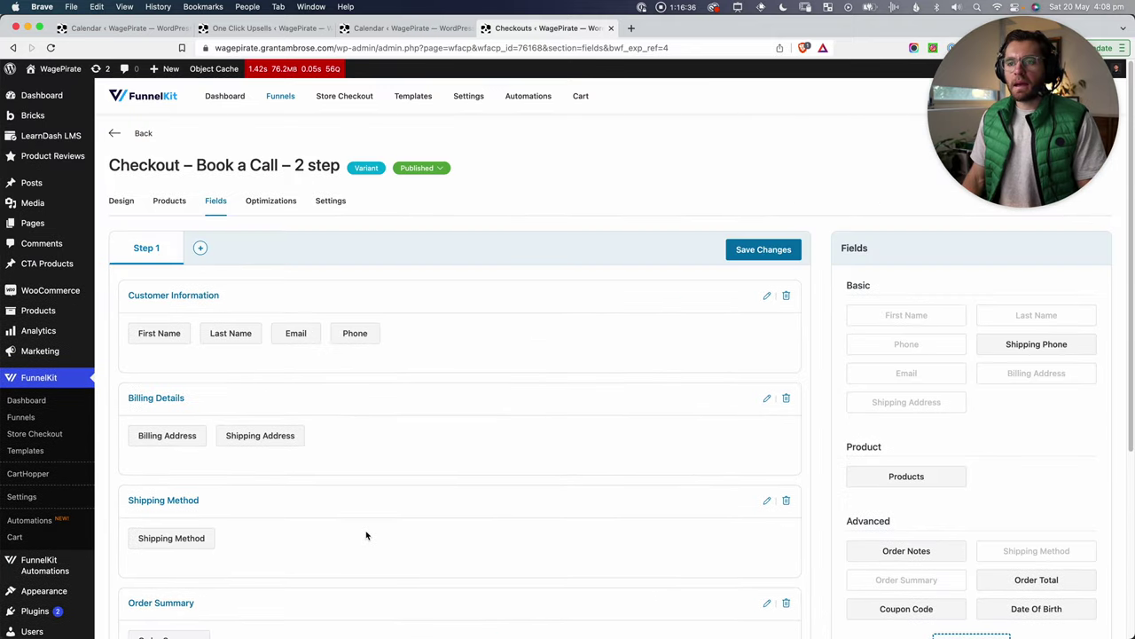
# Step: Preview the variant's checkout page in a separate window, review its form, and close the preview
pyautogui.click(413, 167)
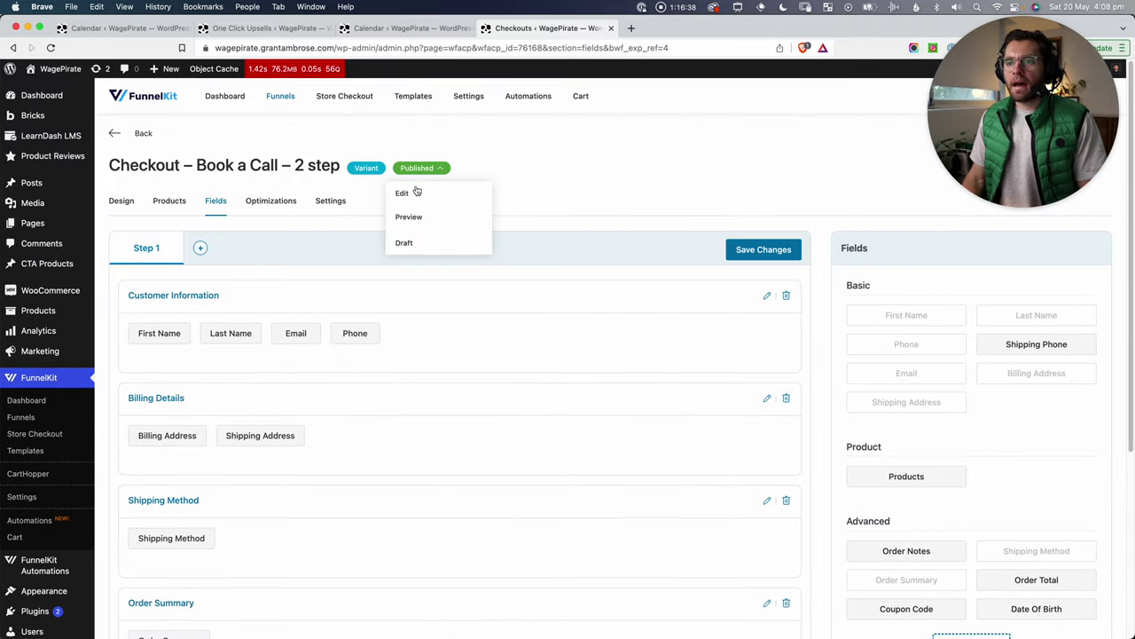
pyautogui.click(423, 217)
pyautogui.click(679, 31)
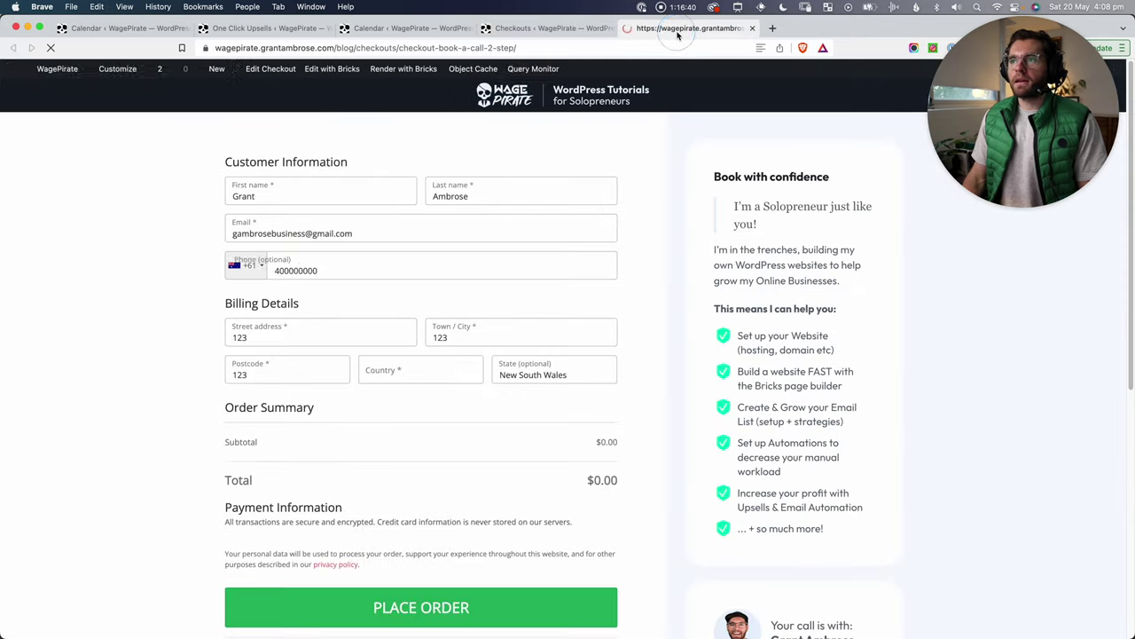
pyautogui.moveTo(679, 31); pyautogui.dragTo(142, 32)
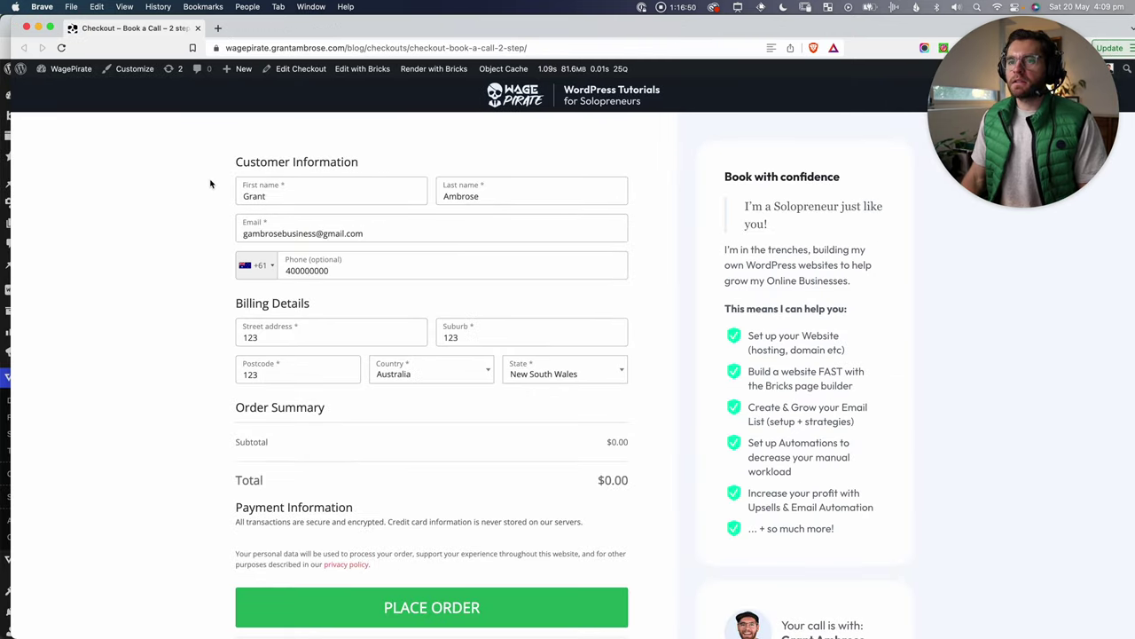
pyautogui.scroll(-4, 211, 184)
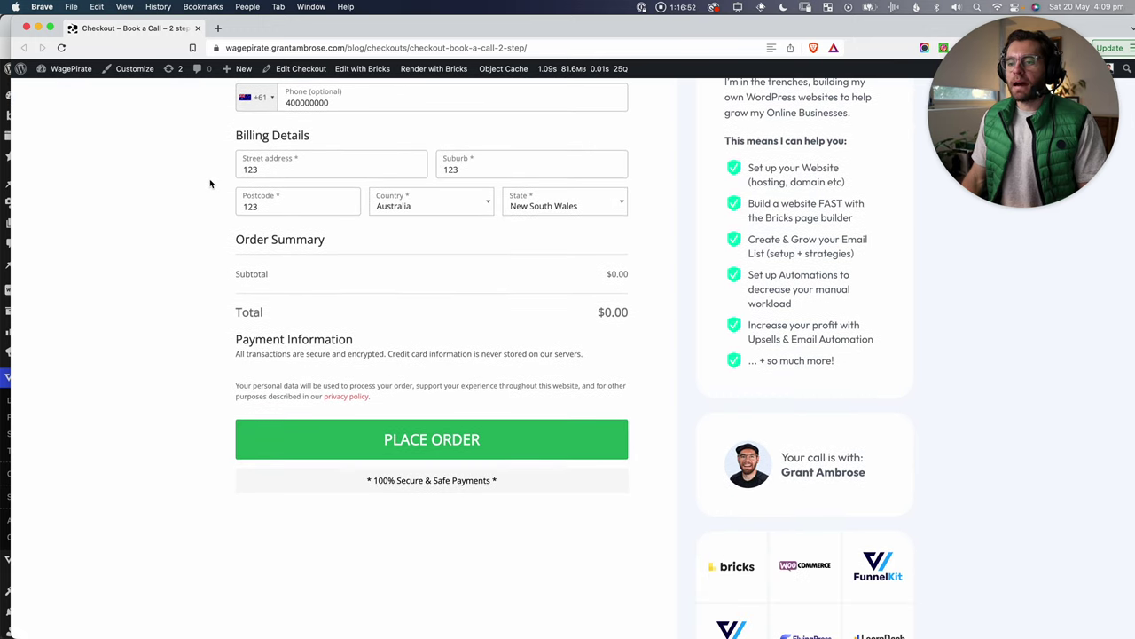
pyautogui.scroll(4, 211, 184)
pyautogui.press('super+w')
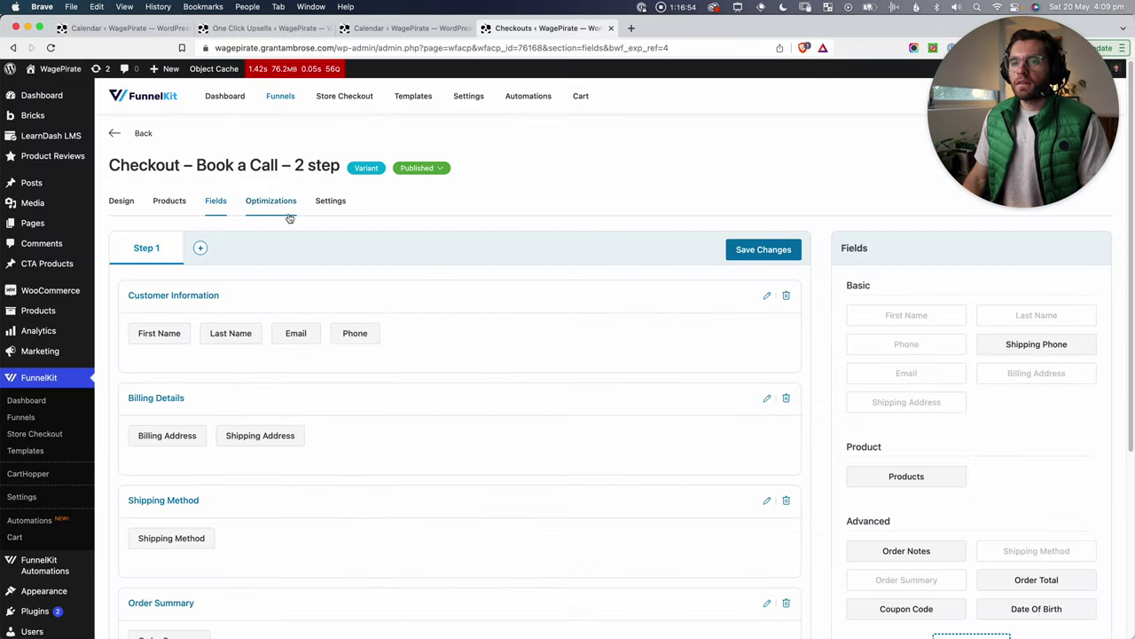
# Step: Add a second step to the checkout form and remove the Shipping Method section from Step 1
pyautogui.click(201, 250)
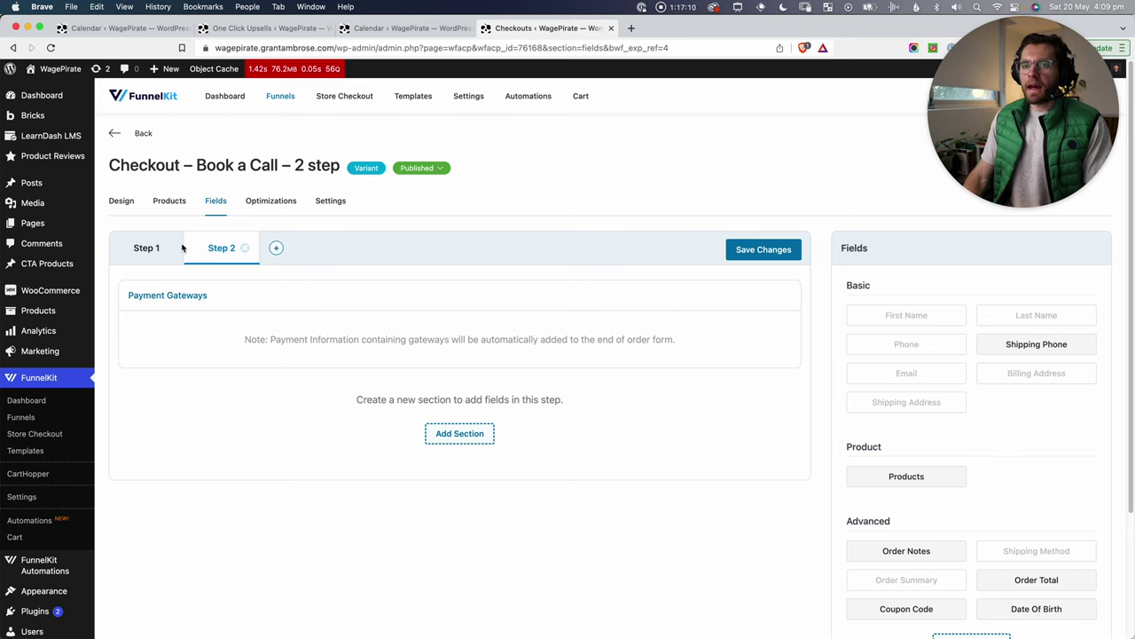
pyautogui.click(152, 248)
pyautogui.scroll(-1, 263, 482)
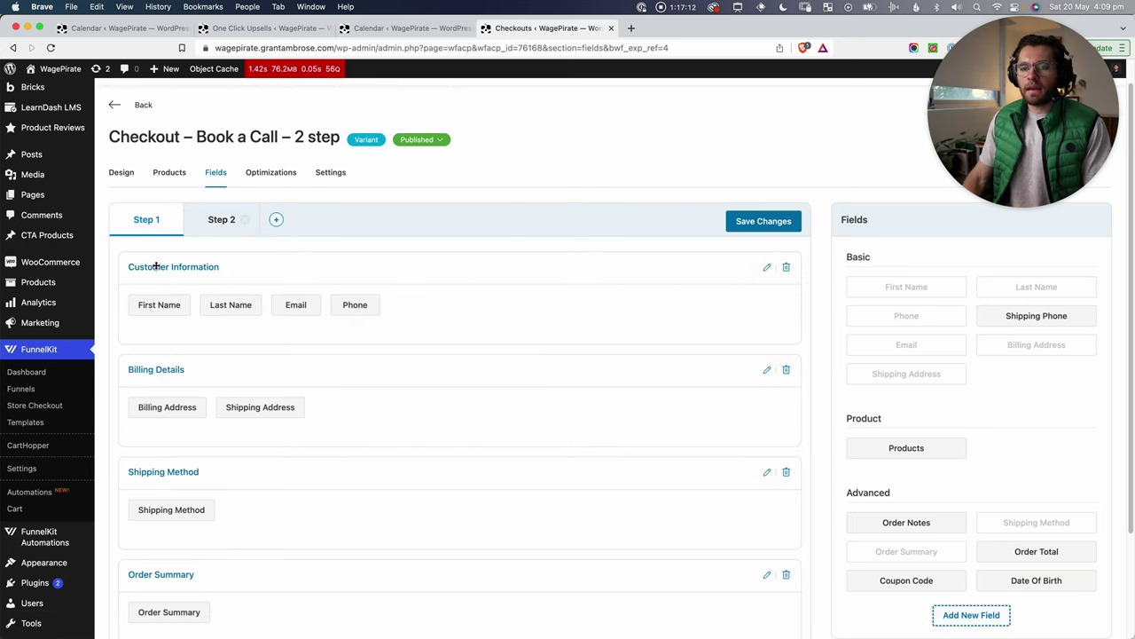
pyautogui.scroll(-1, 152, 461)
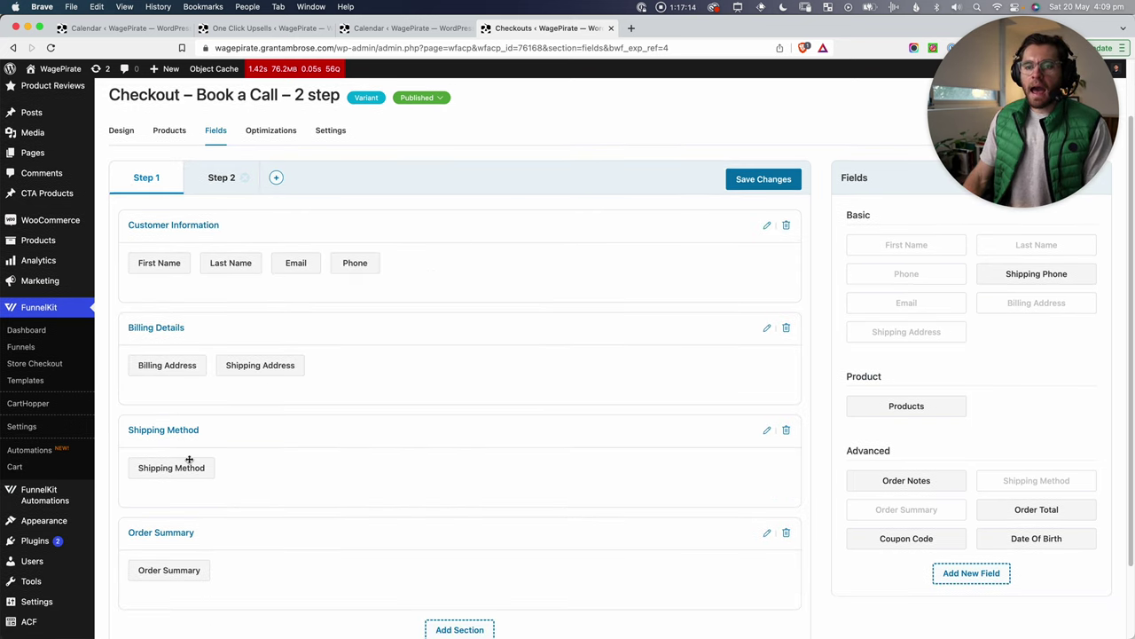
pyautogui.scroll(-2, 373, 544)
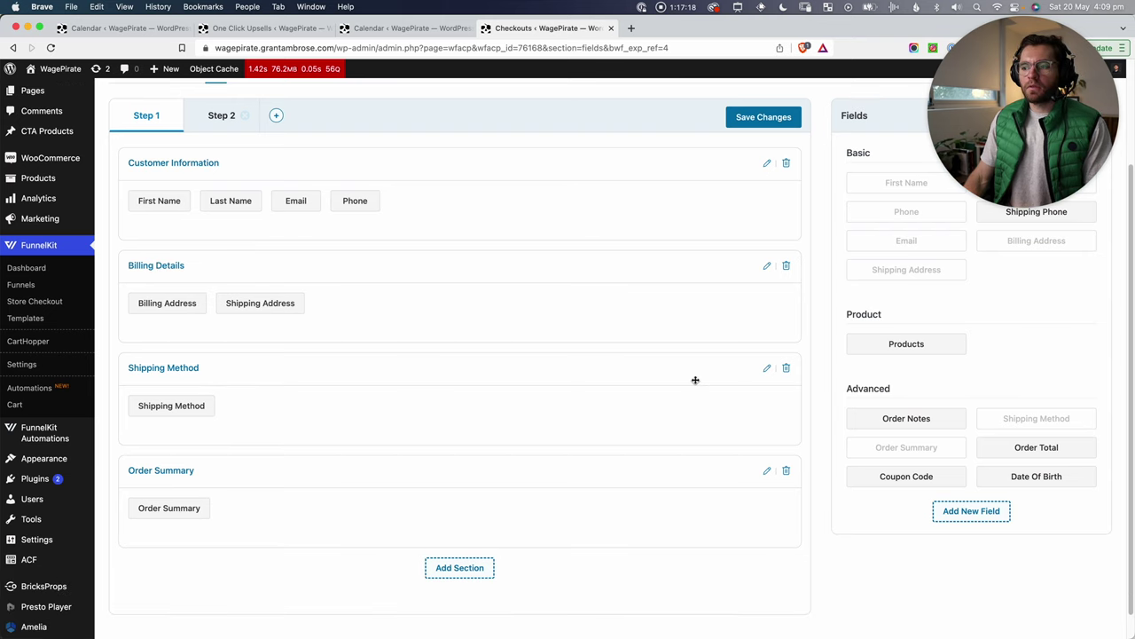
pyautogui.click(787, 368)
pyautogui.click(705, 384)
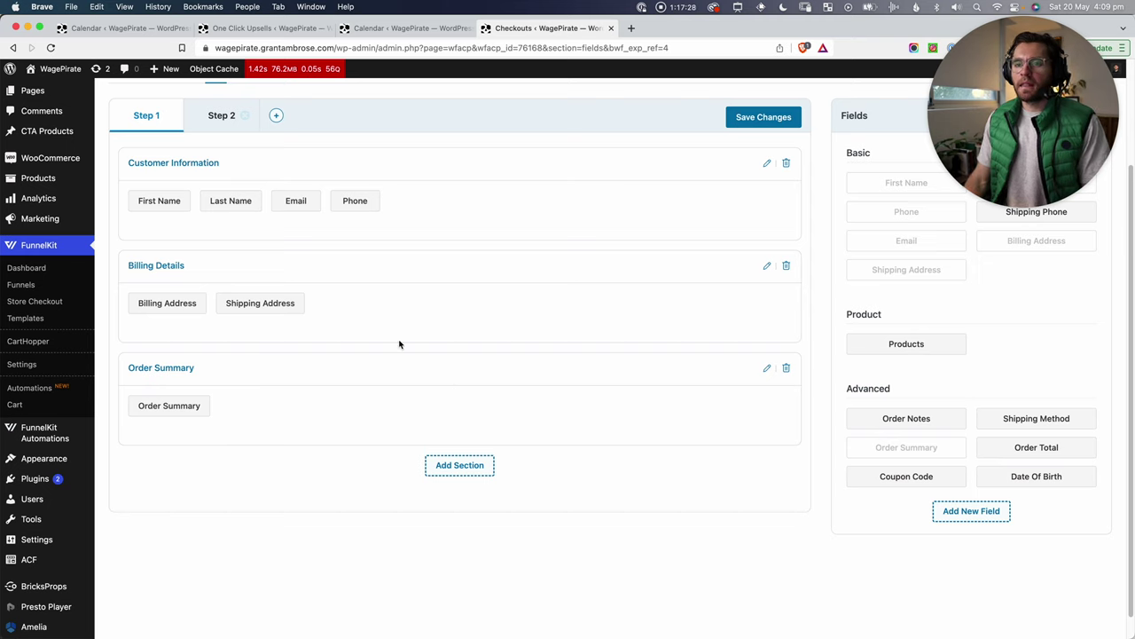
# Step: Remove the Billing Details and Order Summary sections from Step 1
pyautogui.click(786, 266)
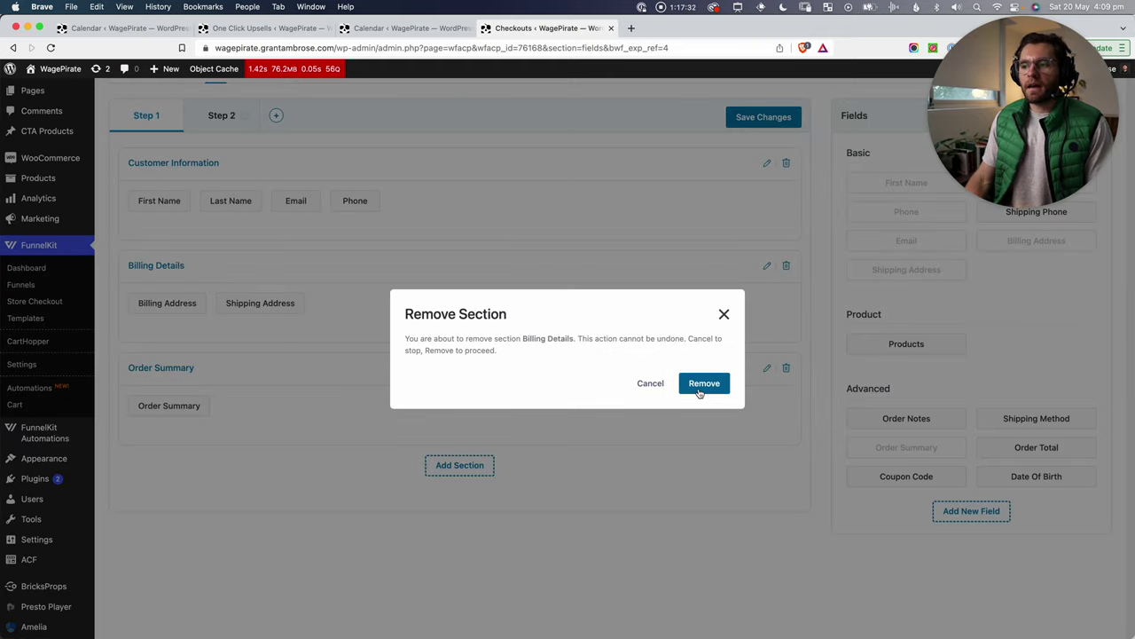
pyautogui.click(702, 388)
pyautogui.click(786, 266)
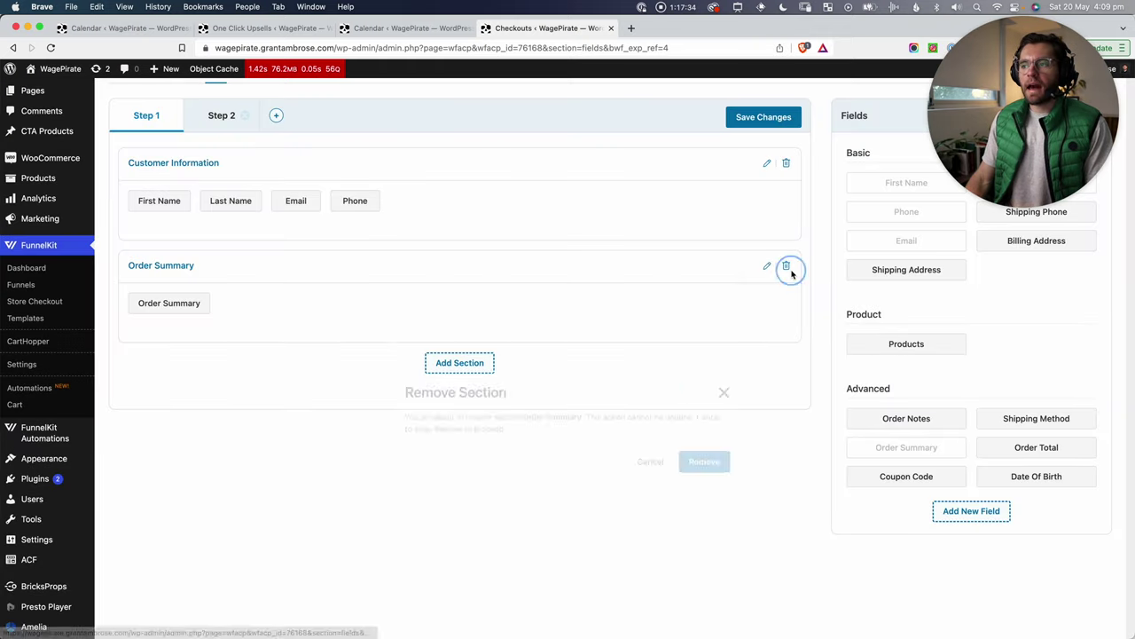
pyautogui.click(713, 385)
# Step: Add a "Billing Details" section to Step 2 and place the Billing Address field in it
pyautogui.click(225, 116)
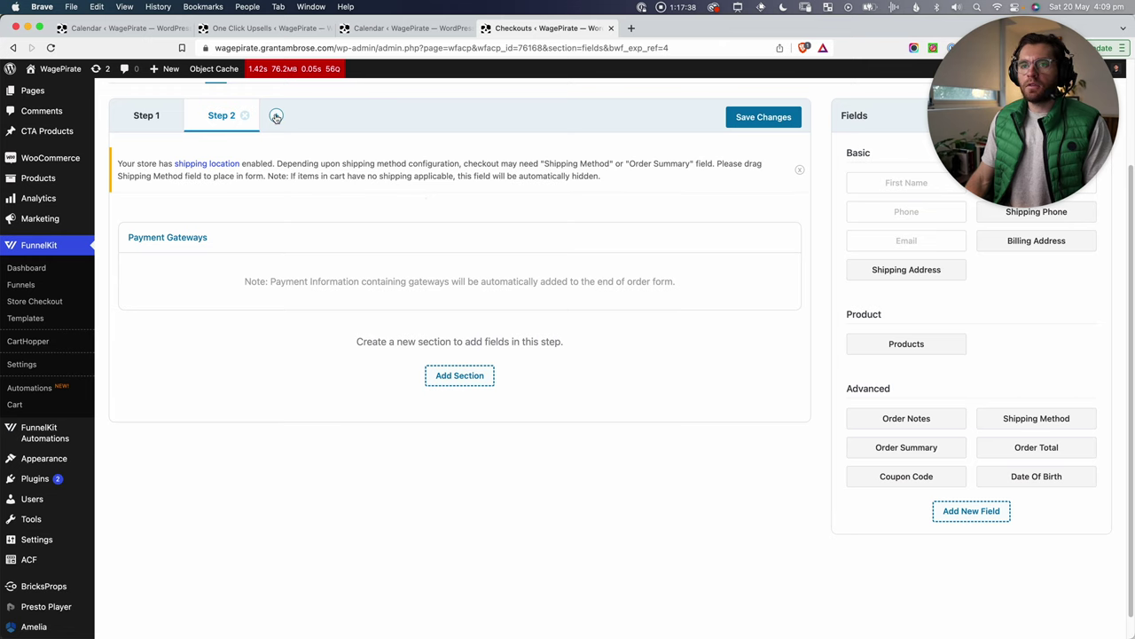
pyautogui.click(460, 375)
pyautogui.write('Billing Details')
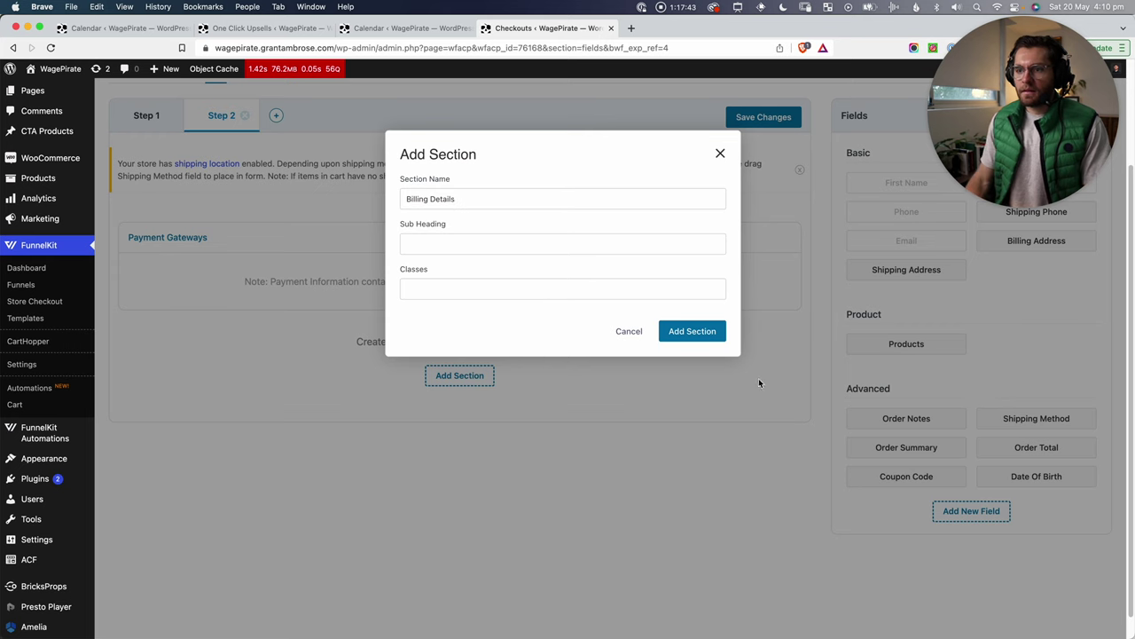
pyautogui.click(714, 335)
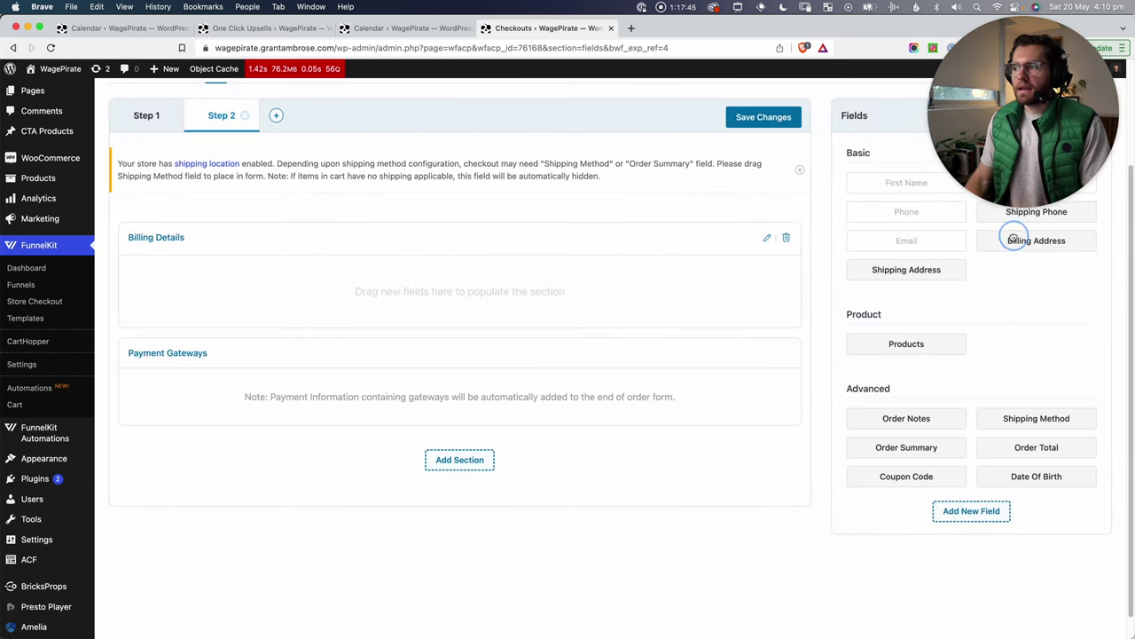
pyautogui.moveTo(1014, 237); pyautogui.dragTo(170, 291)
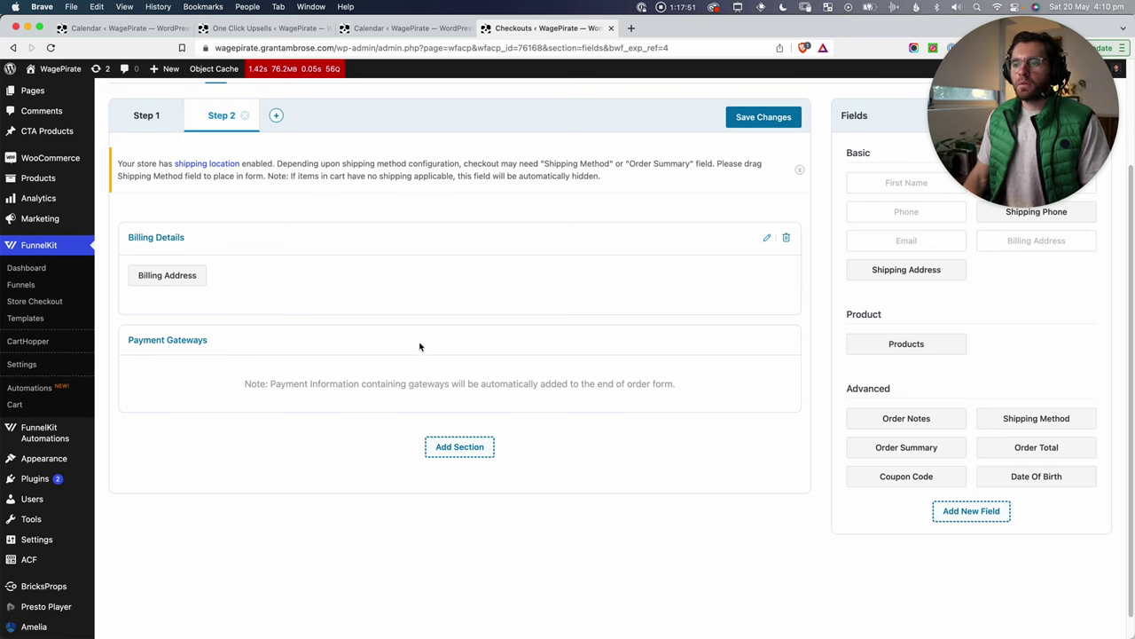
pyautogui.click(444, 444)
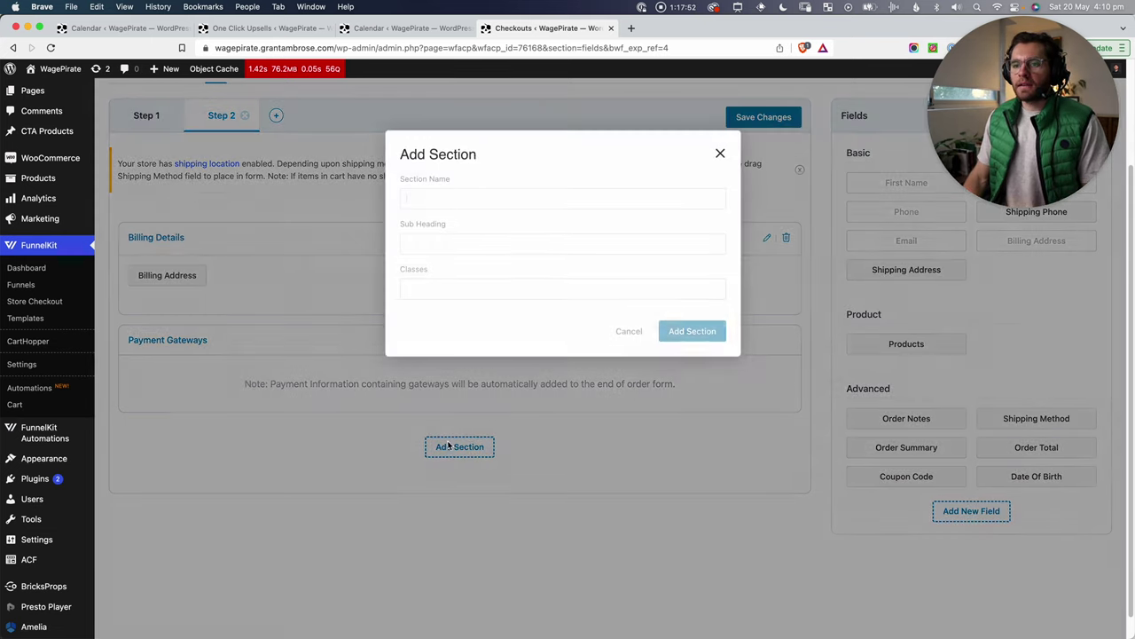
pyautogui.click(720, 154)
# Step: Add a third step with an "Order Summary" section containing the Order Summary field
pyautogui.click(276, 116)
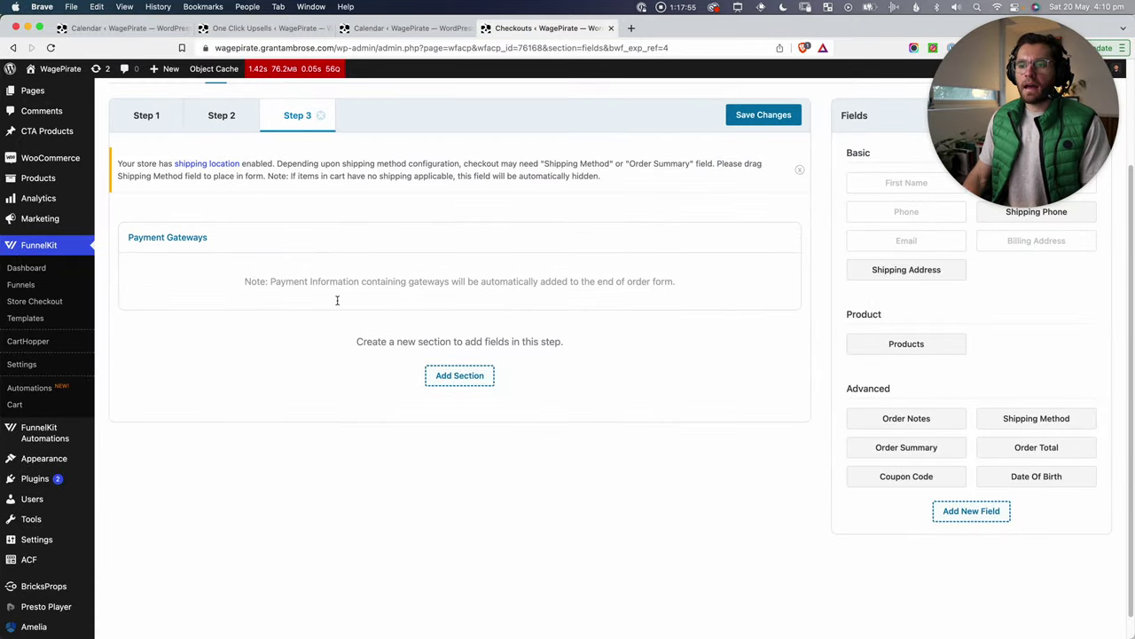
pyautogui.click(435, 373)
pyautogui.click(497, 200)
pyautogui.write('Order Summary')
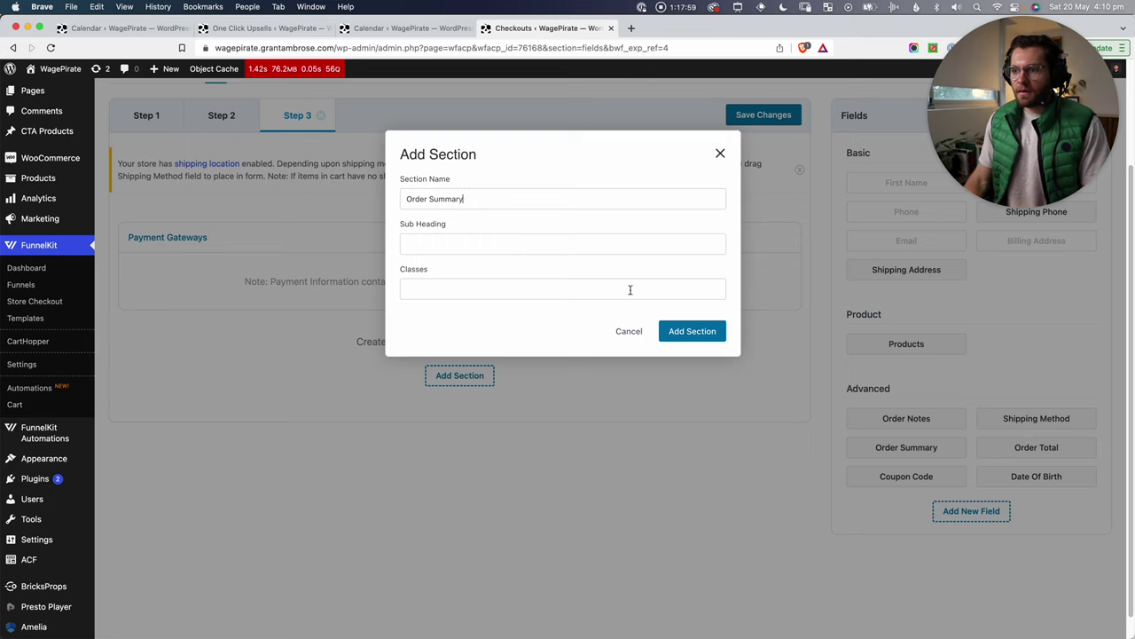
pyautogui.click(691, 334)
pyautogui.moveTo(897, 448); pyautogui.dragTo(332, 287)
# Step: Review the fields in all three checkout steps and save the form changes
pyautogui.scroll(3, 319, 240)
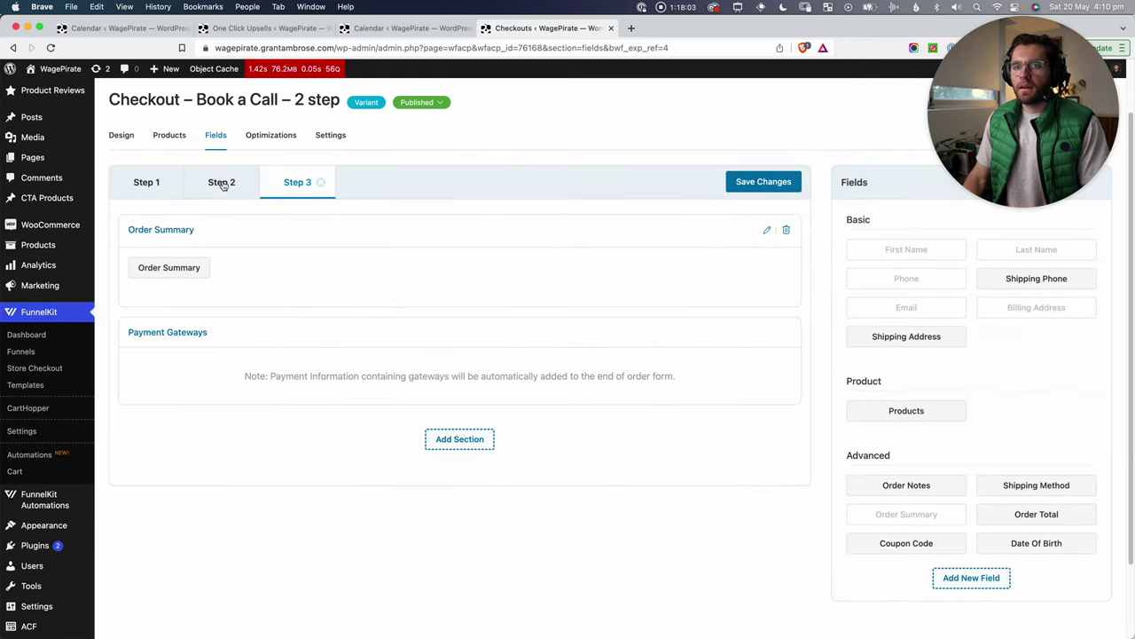
pyautogui.click(166, 180)
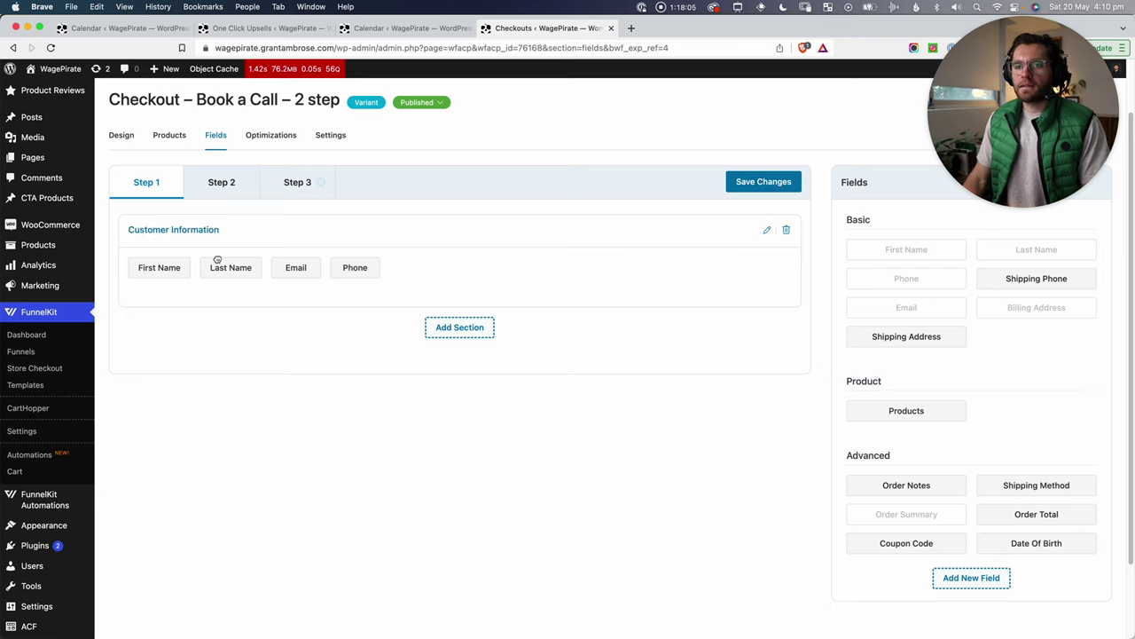
pyautogui.click(222, 184)
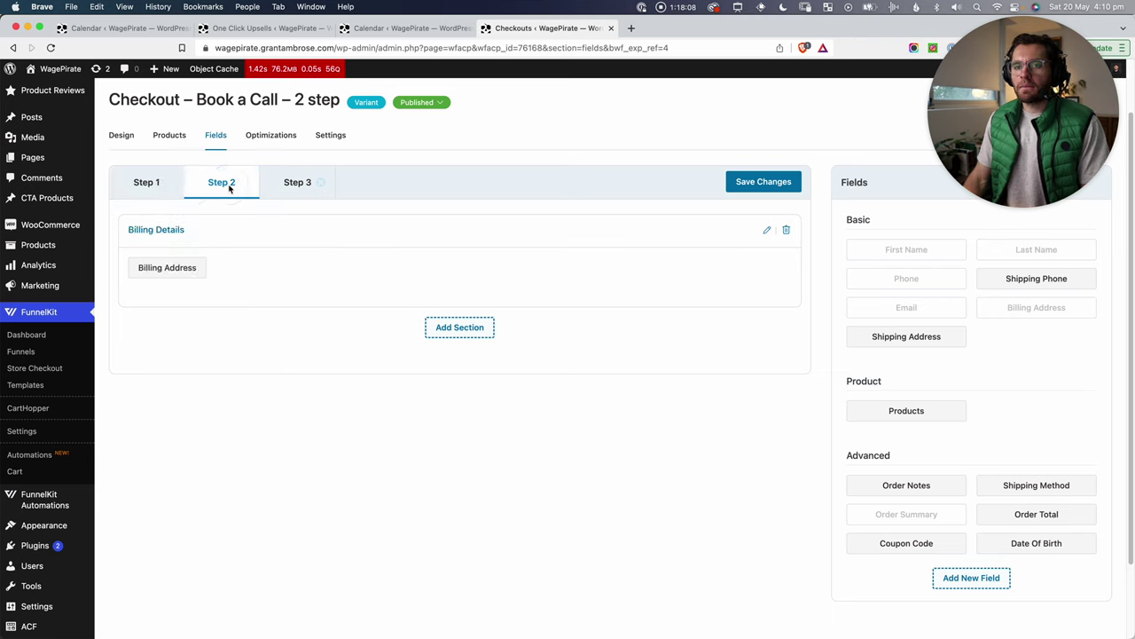
pyautogui.click(303, 188)
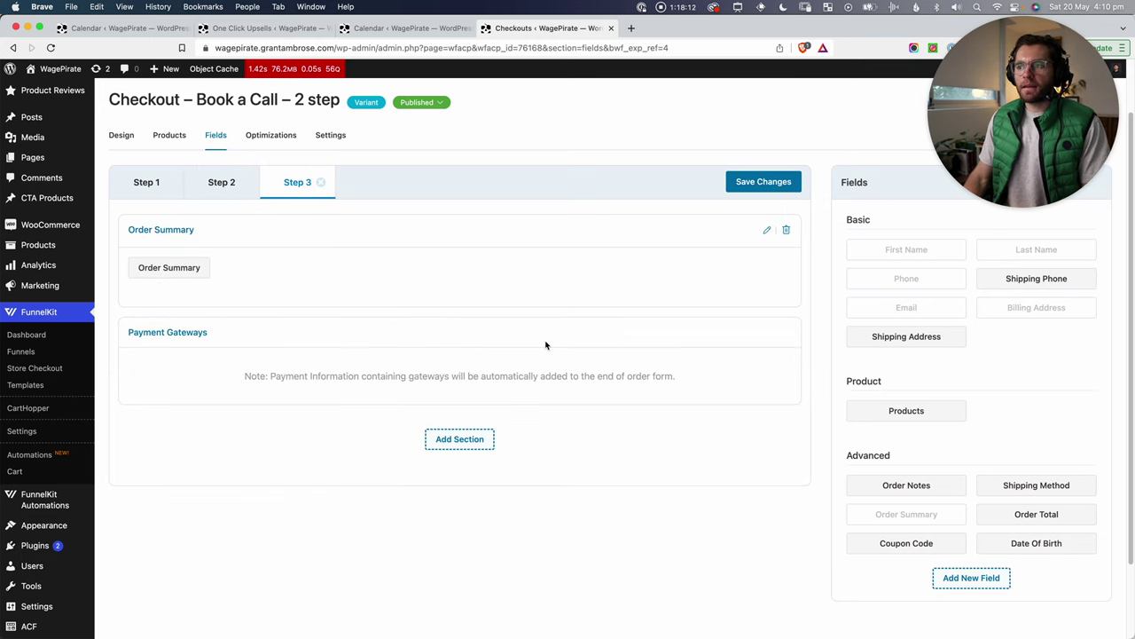
pyautogui.click(751, 184)
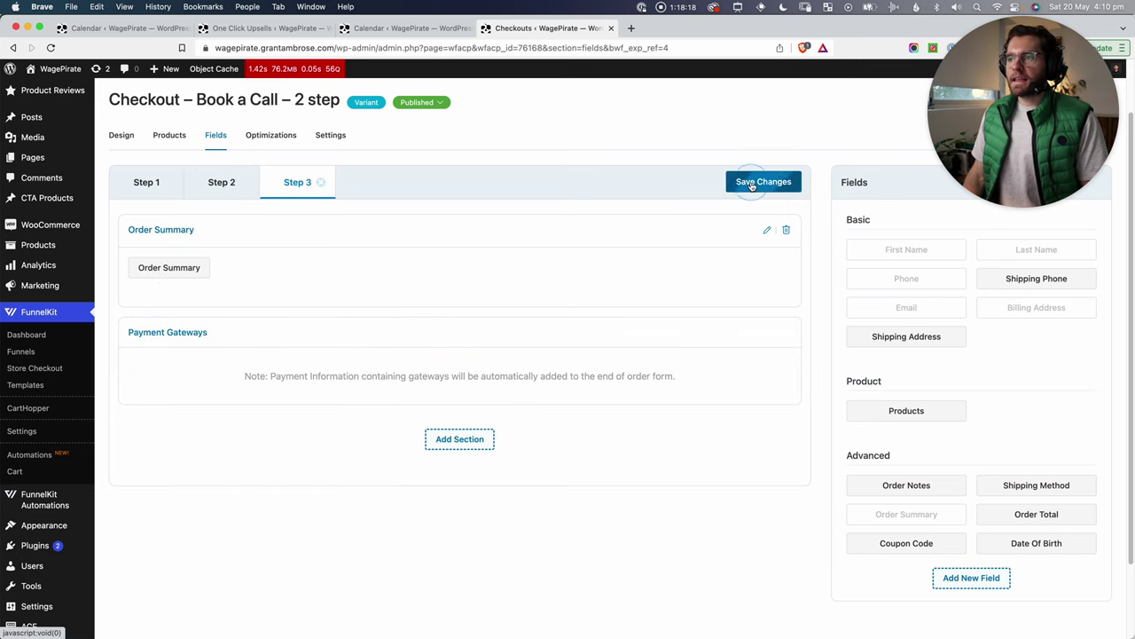
# Step: Rename the checkout page to "Checkout – Book a Call – 3 step" and set its permalink to checkout-book-a-call-3-step
pyautogui.click(418, 103)
pyautogui.click(421, 129)
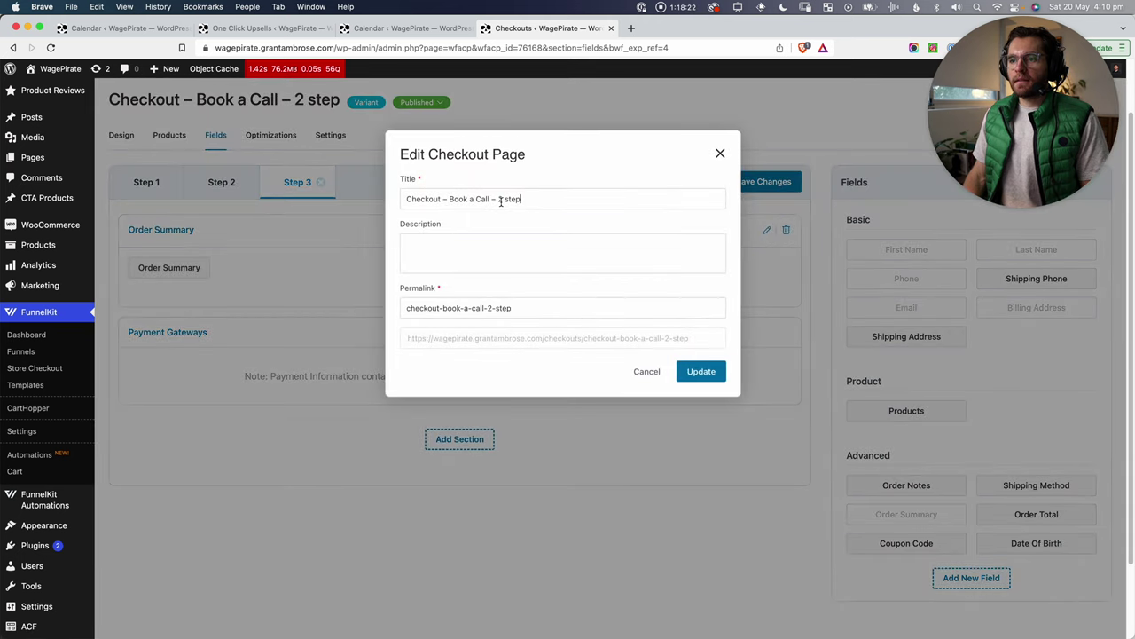
pyautogui.click(500, 199)
pyautogui.press('BackSpace')
pyautogui.write('3')
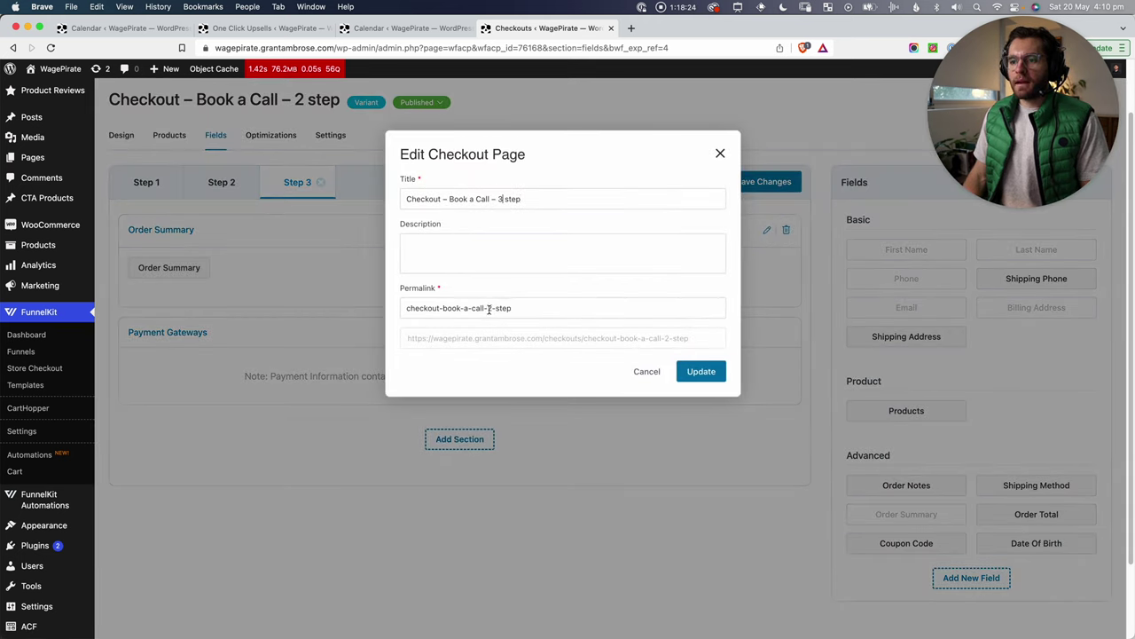
pyautogui.click(489, 308)
pyautogui.press('BackSpace')
pyautogui.write('3')
pyautogui.click(696, 371)
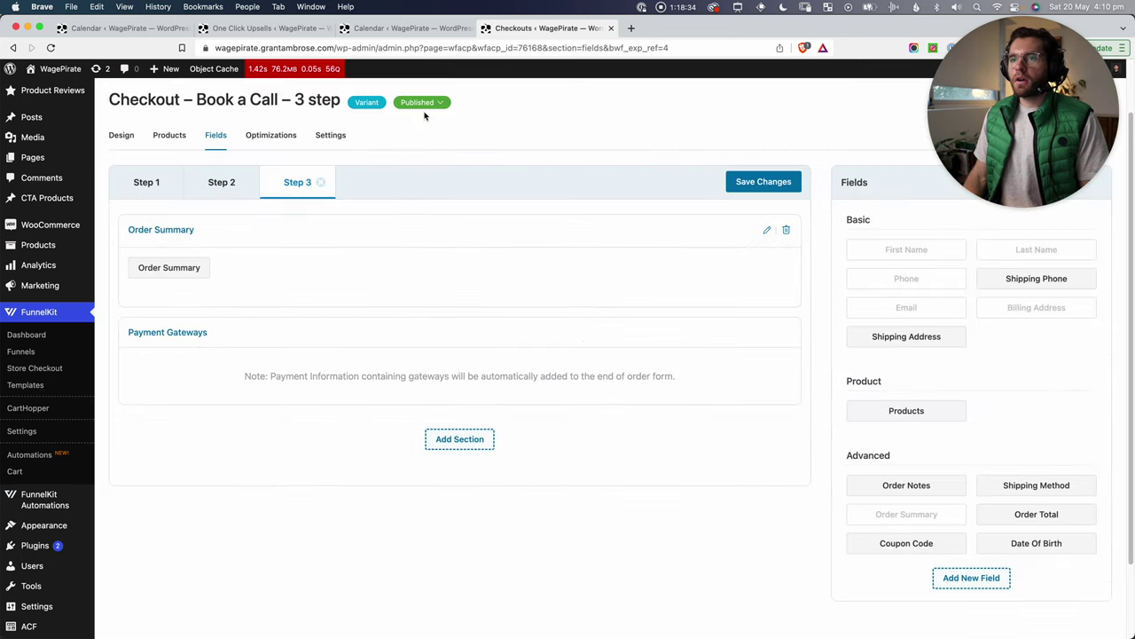
# Step: Preview the 3 step checkout and go through customer information and billing details to the order summary
pyautogui.click(424, 105)
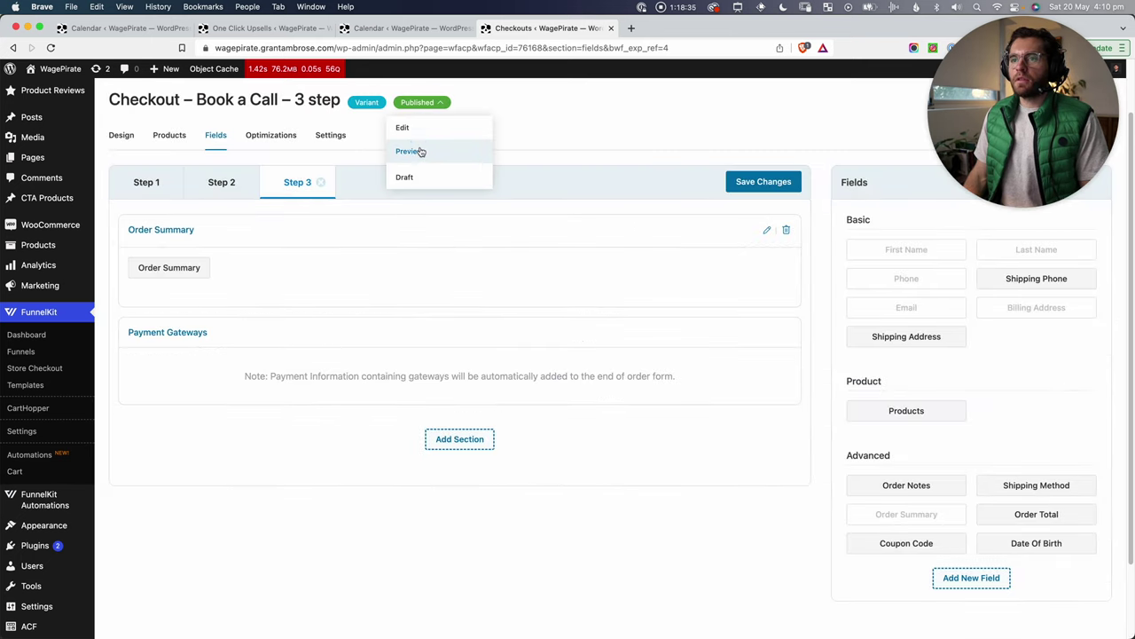
pyautogui.click(409, 151)
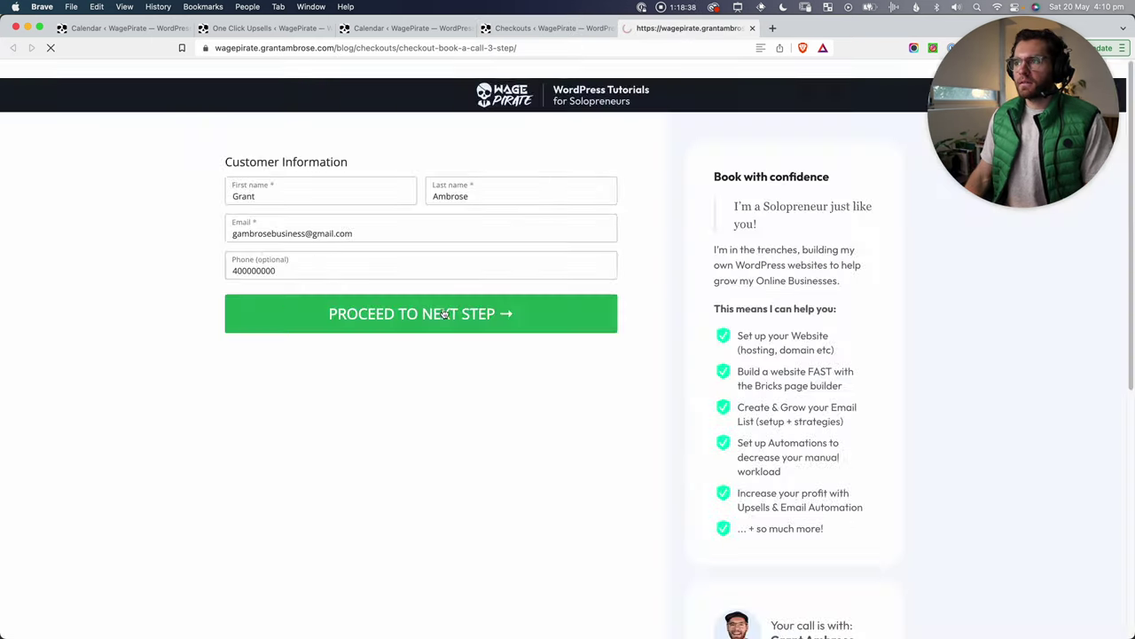
pyautogui.click(241, 194)
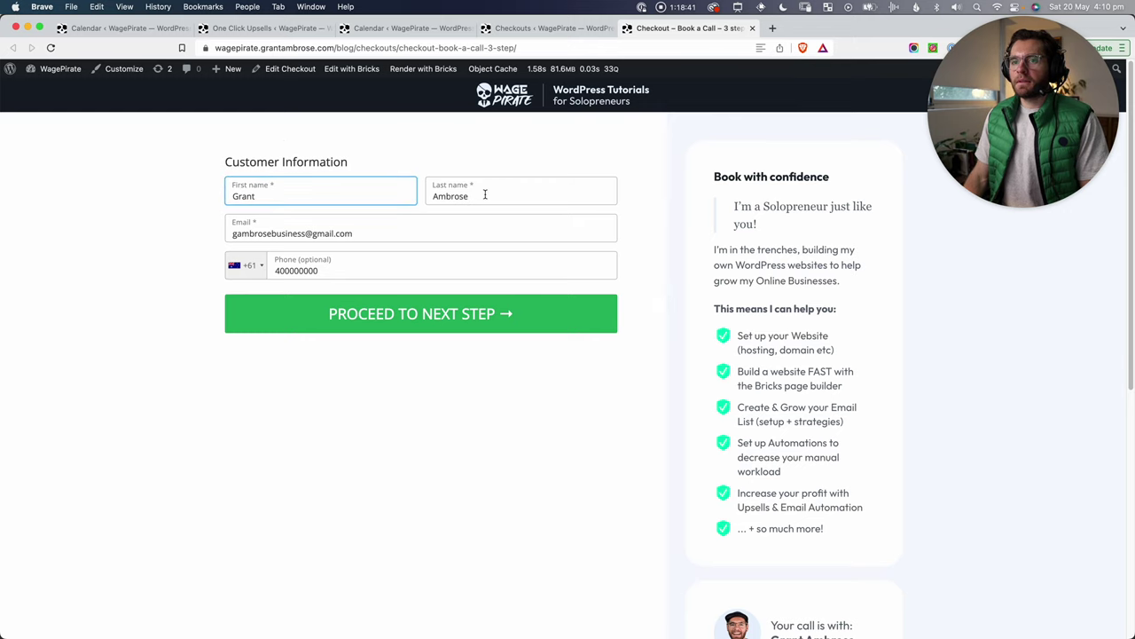
pyautogui.click(466, 320)
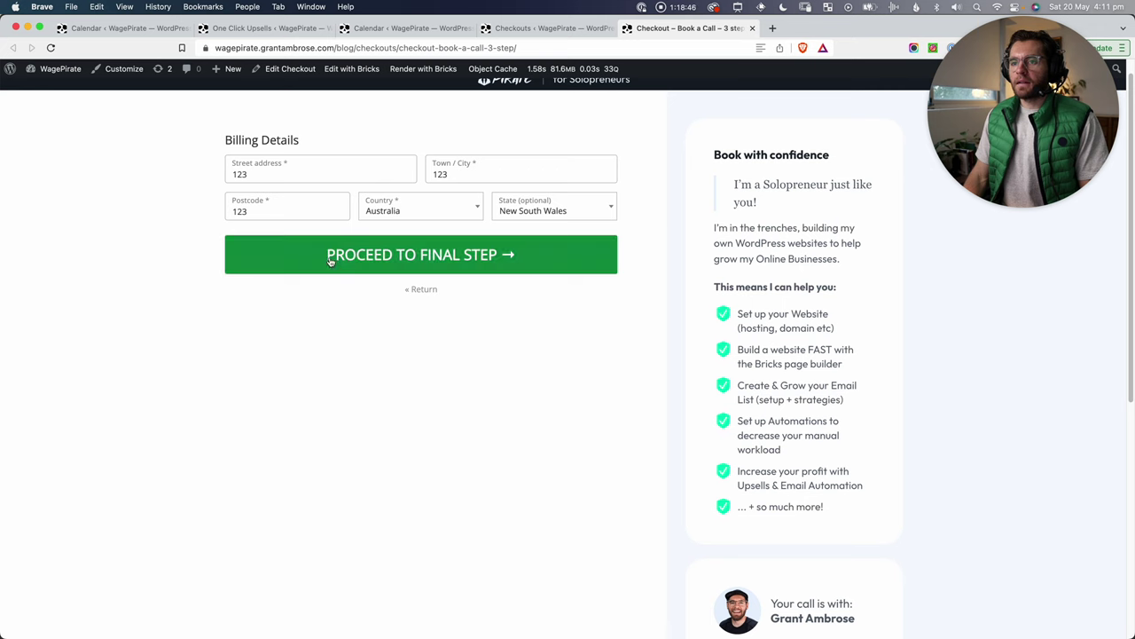
pyautogui.click(423, 257)
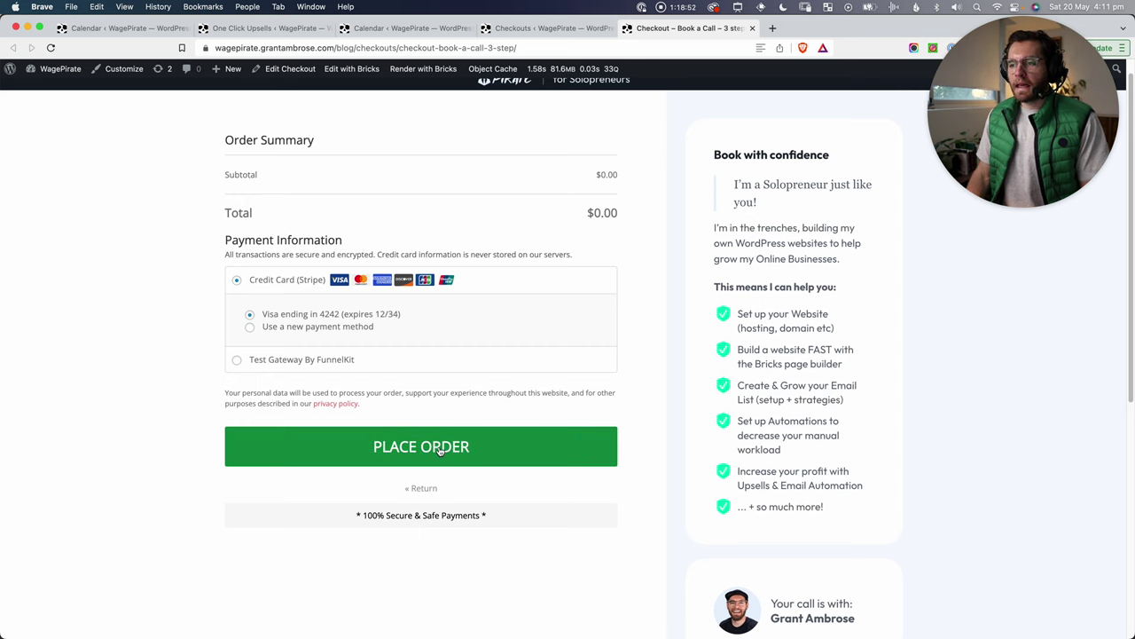
# Step: Enable the Multistep Field Preview for the Email field in the 3 step checkout's optimizations and save
pyautogui.click(547, 27)
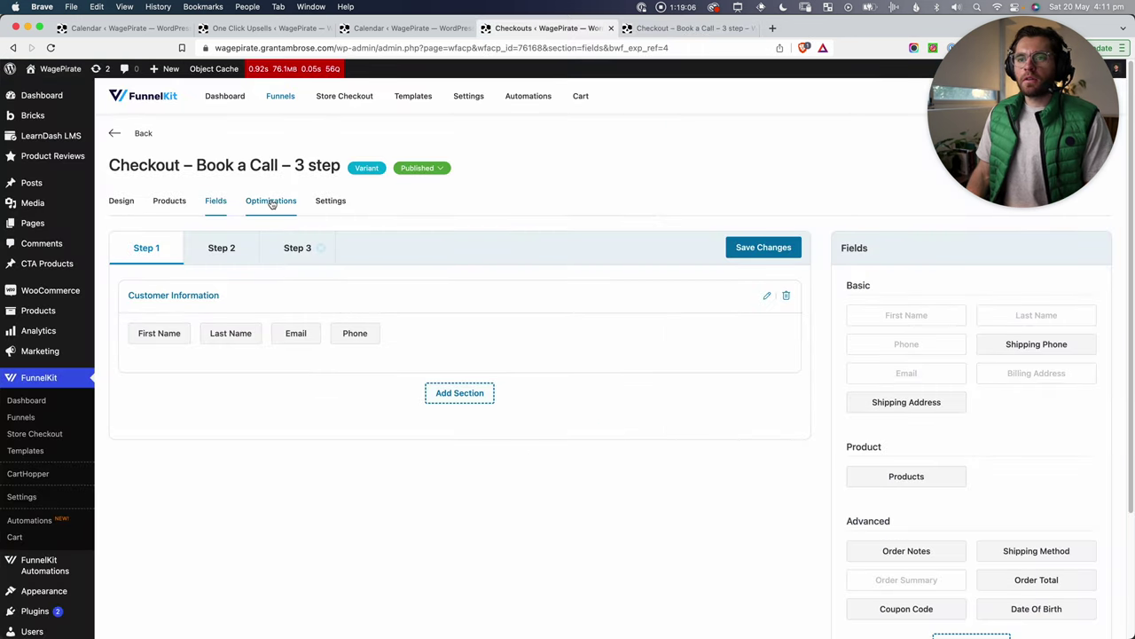
pyautogui.click(272, 203)
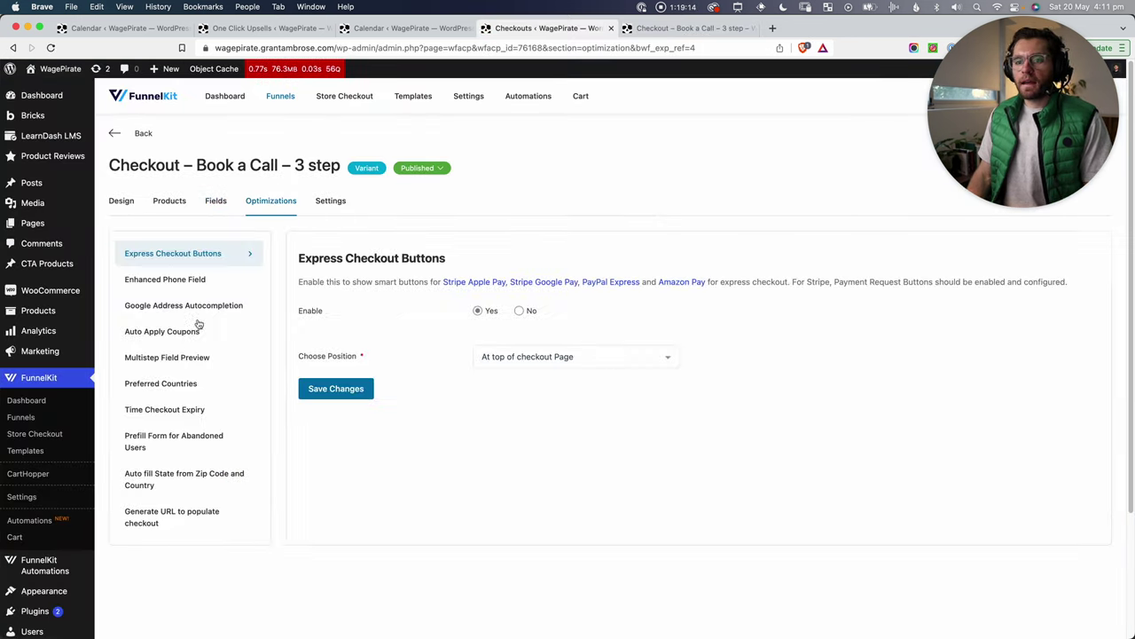
pyautogui.click(176, 359)
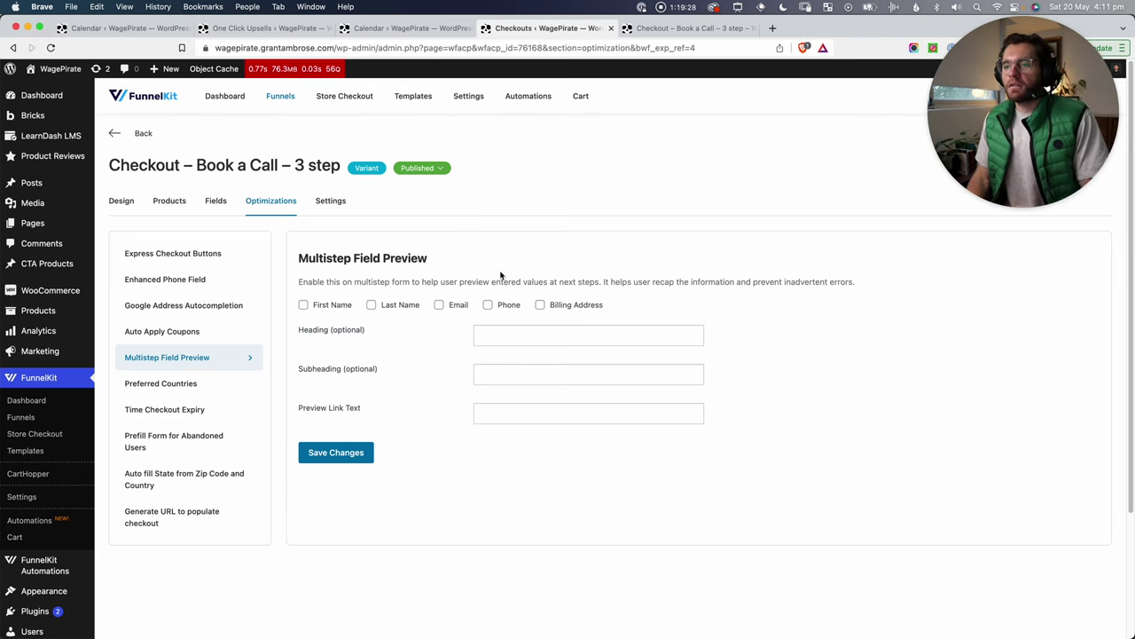
pyautogui.click(439, 305)
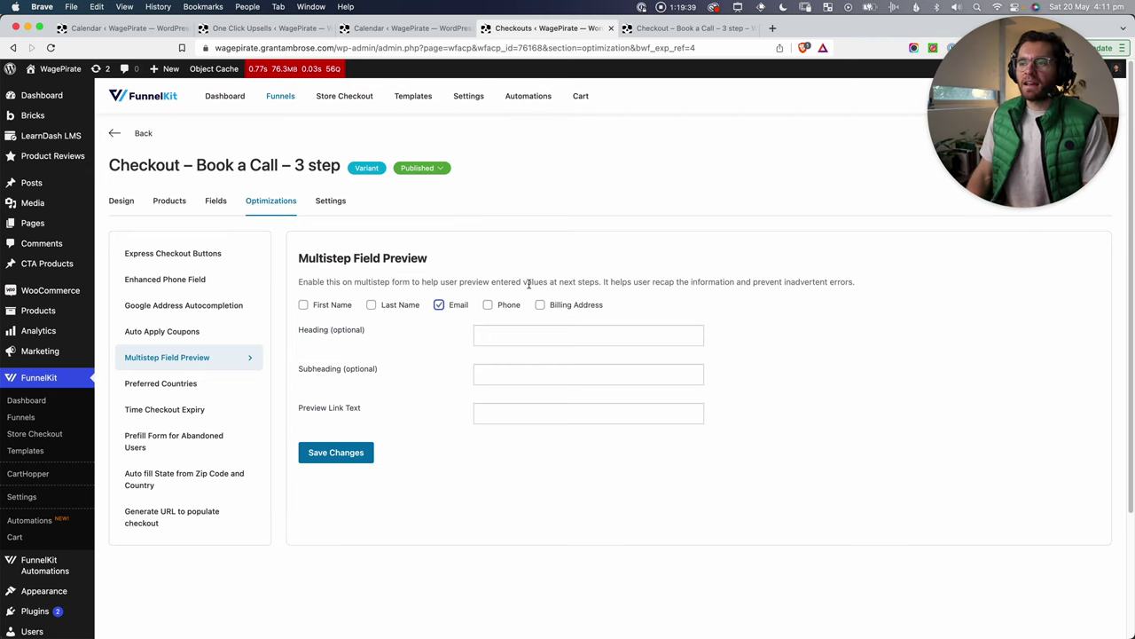
pyautogui.moveTo(542, 305)
pyautogui.mouseDown()
pyautogui.moveTo(603, 311)
pyautogui.moveTo(591, 310)
pyautogui.moveTo(622, 284)
pyautogui.mouseUp()
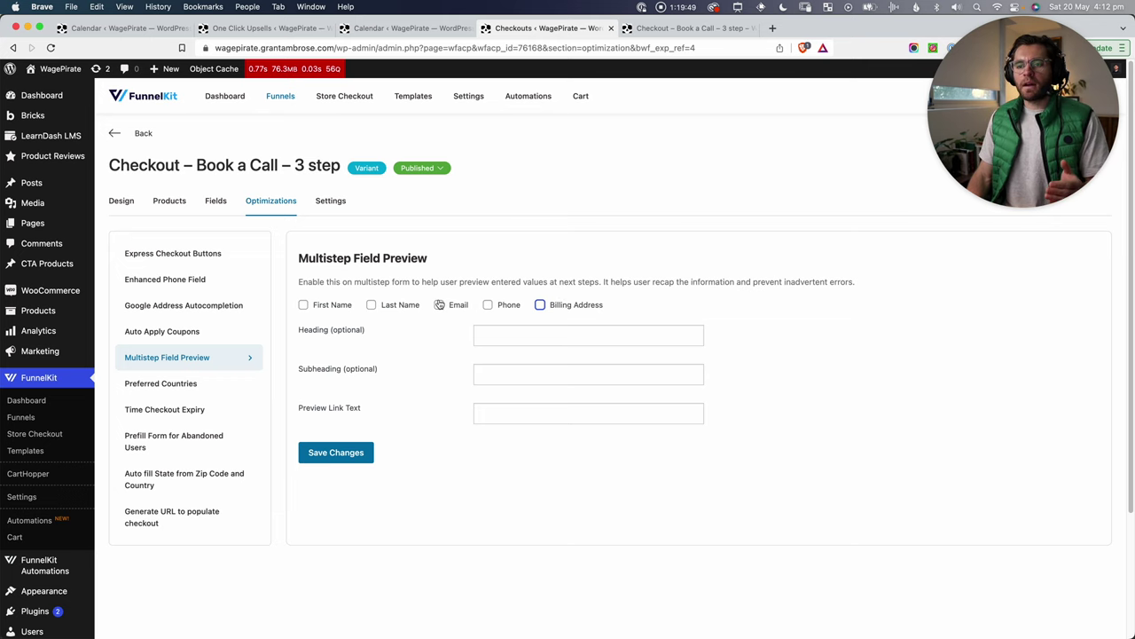
pyautogui.click(318, 456)
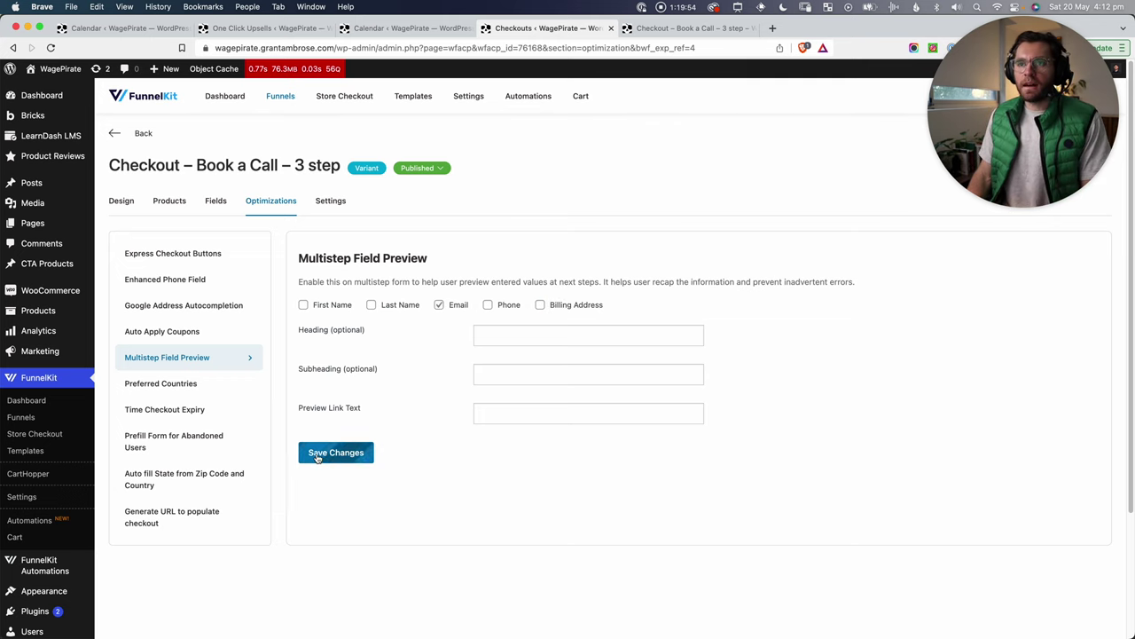
# Step: Reload the checkout preview and advance through its steps to check the email recap
pyautogui.hotkey('ctrl', 'Tab')
pyautogui.press('super+r')
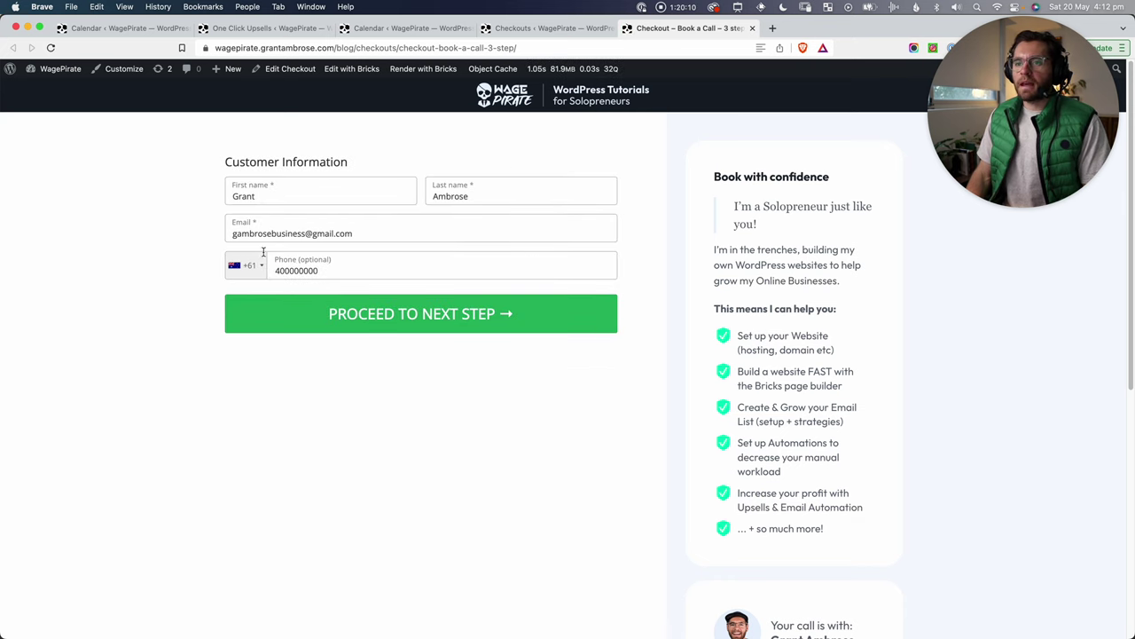
pyautogui.click(359, 308)
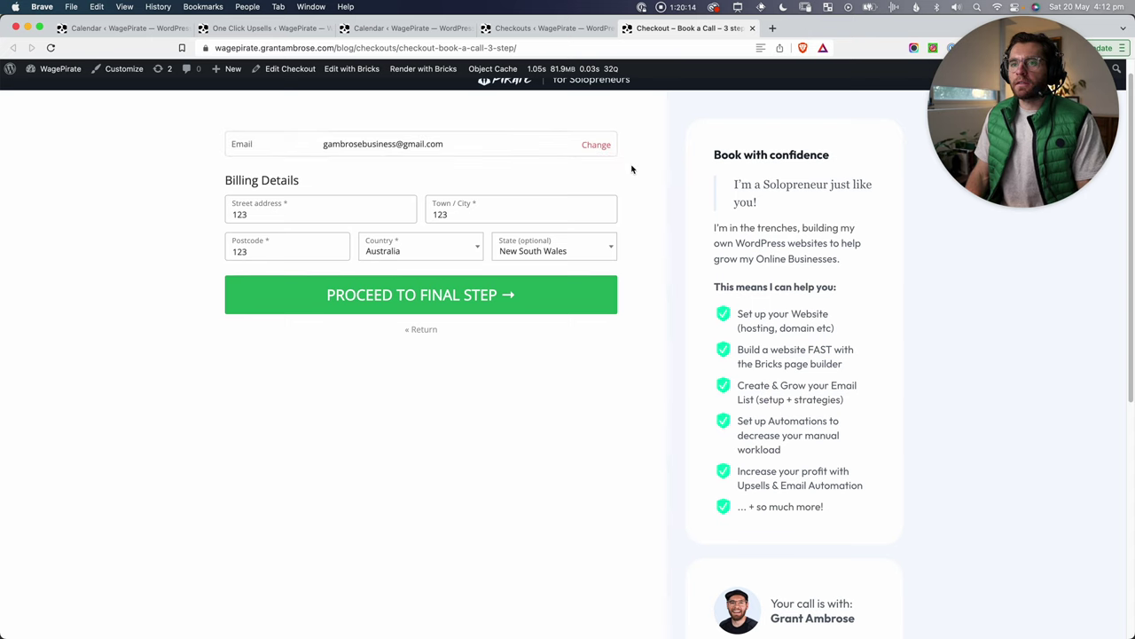
pyautogui.click(357, 296)
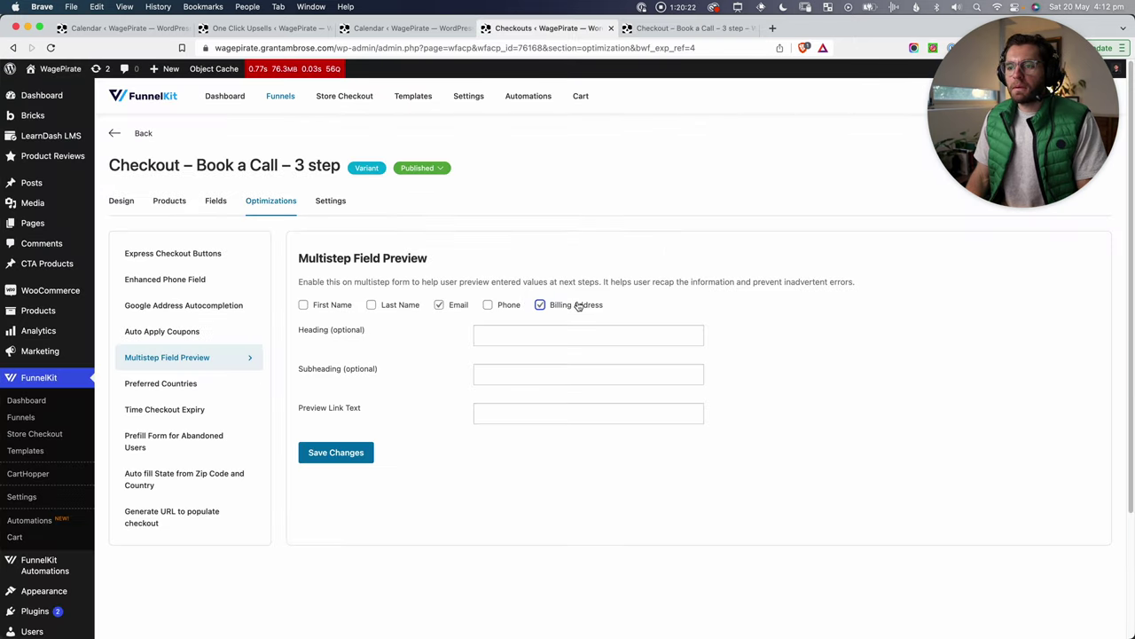
# Step: Add Billing Address to the Multistep Field Preview, save, and check the email and billing recap on the checkout's final step
pyautogui.click(360, 454)
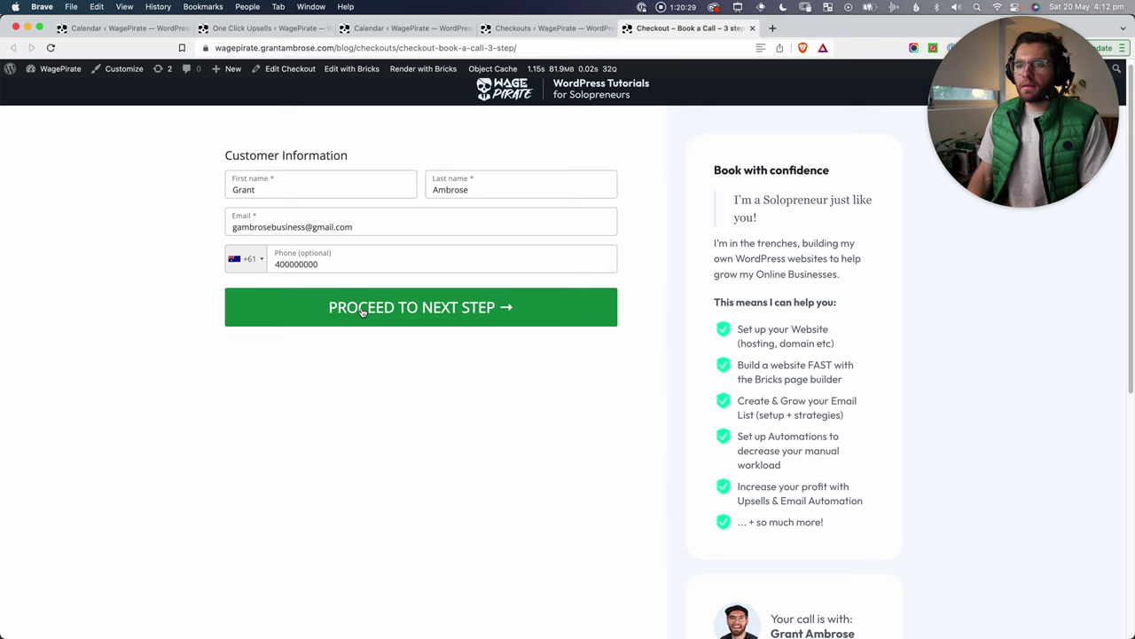
pyautogui.click(363, 311)
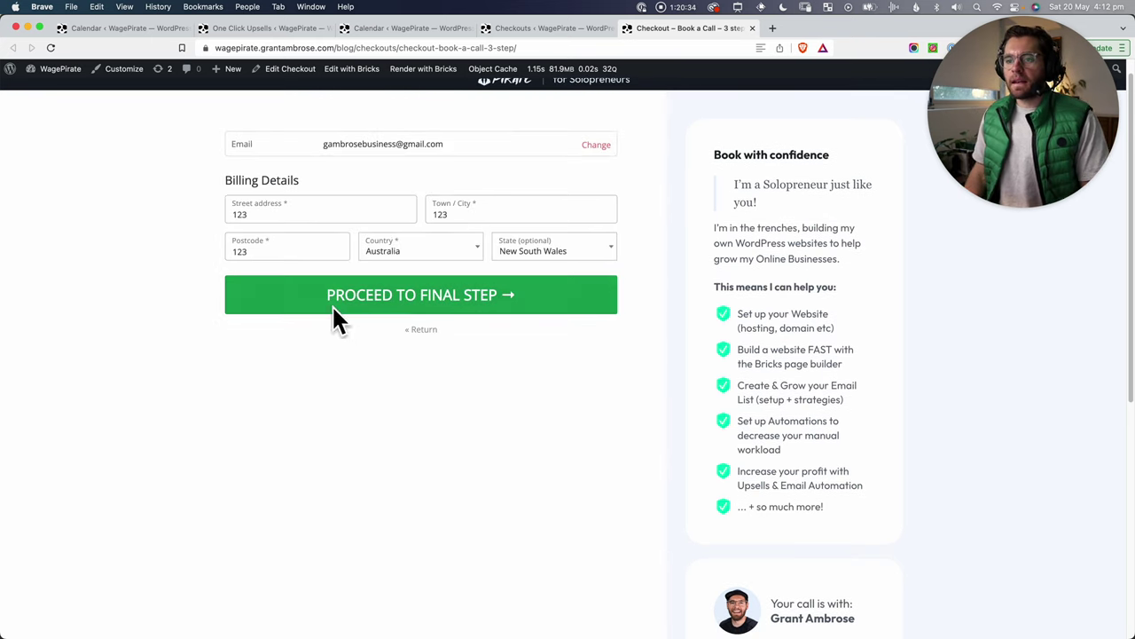
pyautogui.click(387, 298)
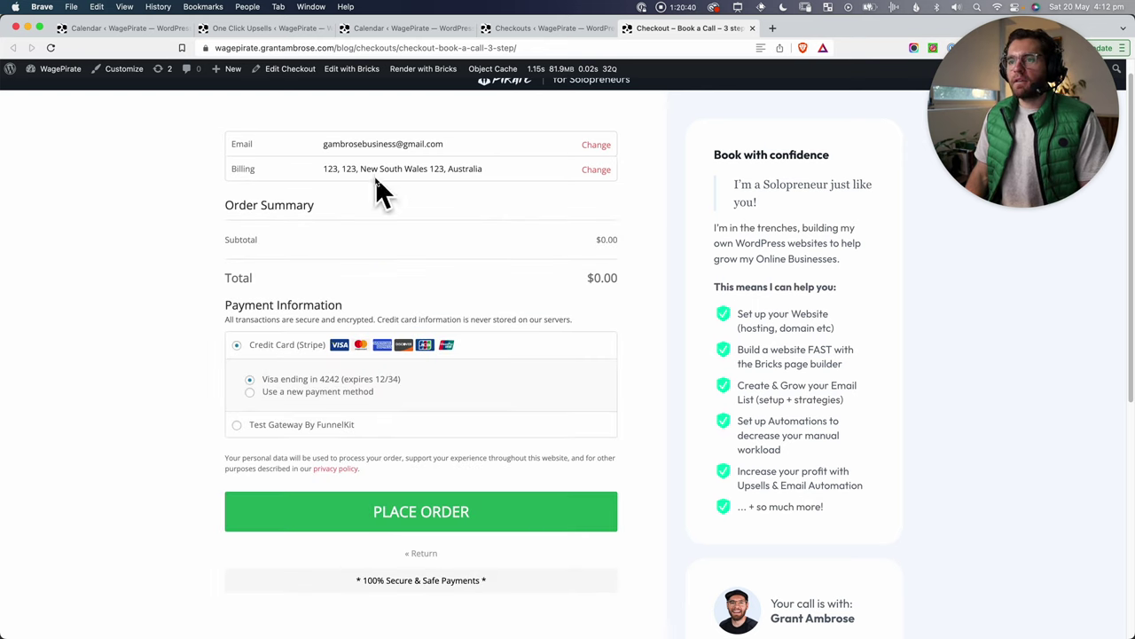
pyautogui.moveTo(224, 130); pyautogui.dragTo(627, 194)
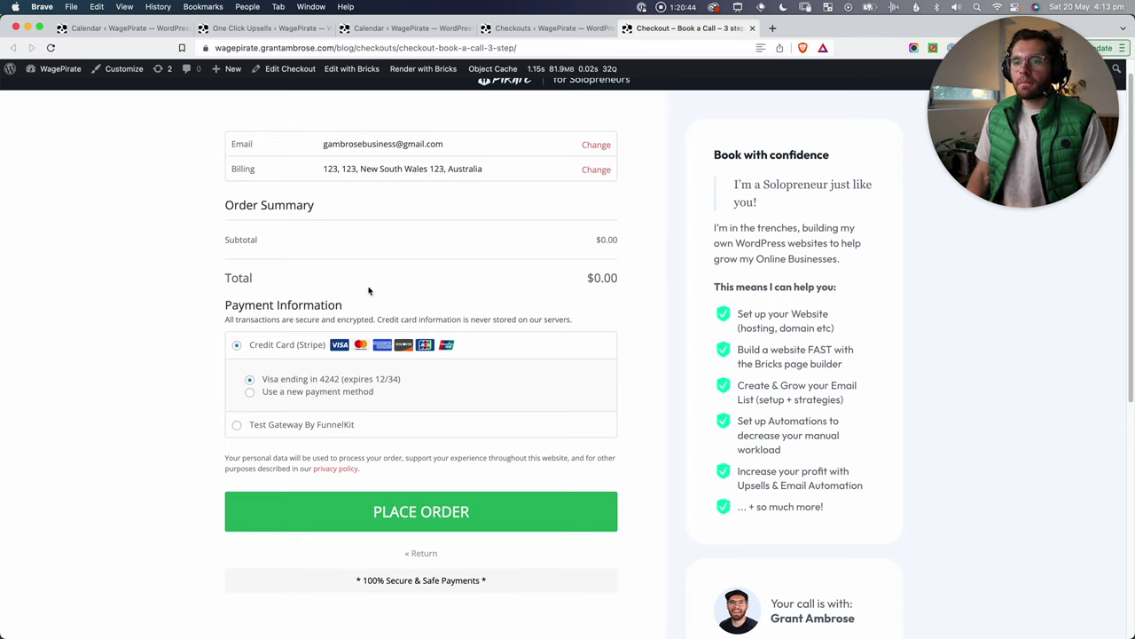
pyautogui.moveTo(587, 294); pyautogui.dragTo(406, 190)
pyautogui.click(346, 166)
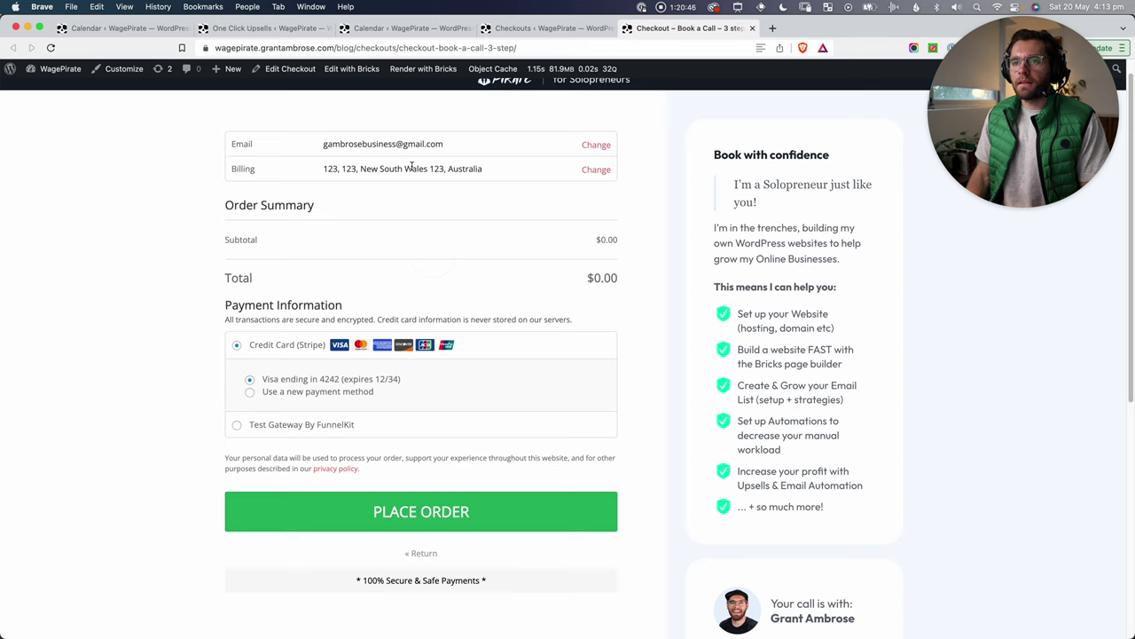
pyautogui.moveTo(426, 144); pyautogui.dragTo(340, 142)
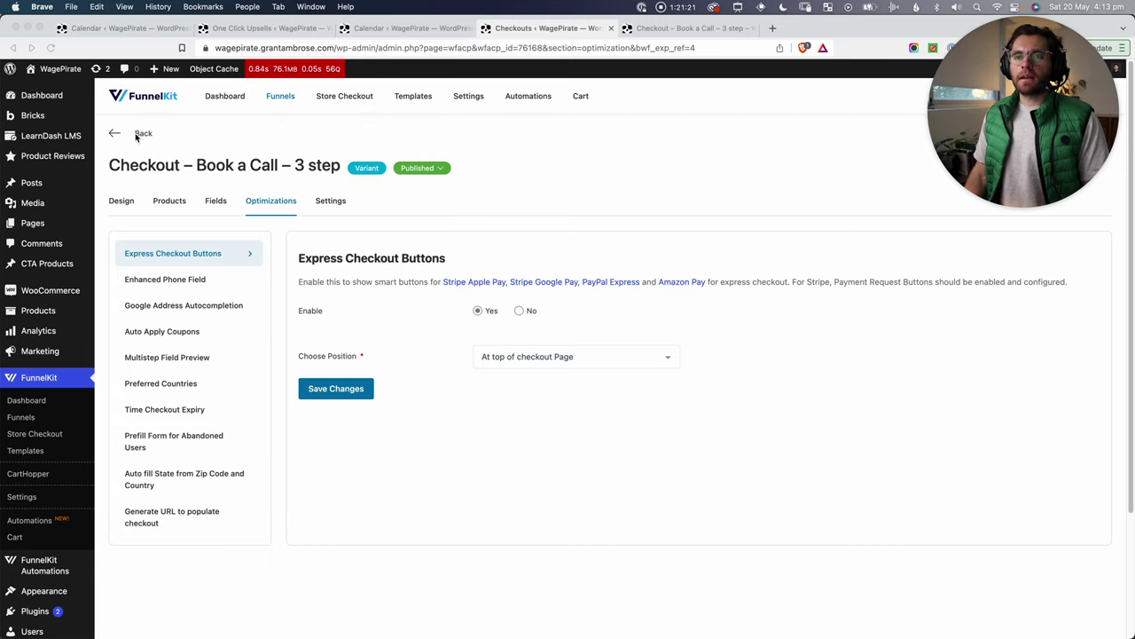
# Step: Return to the checkout A/B test and review the 1 step original and the 3 step variant
pyautogui.click(114, 133)
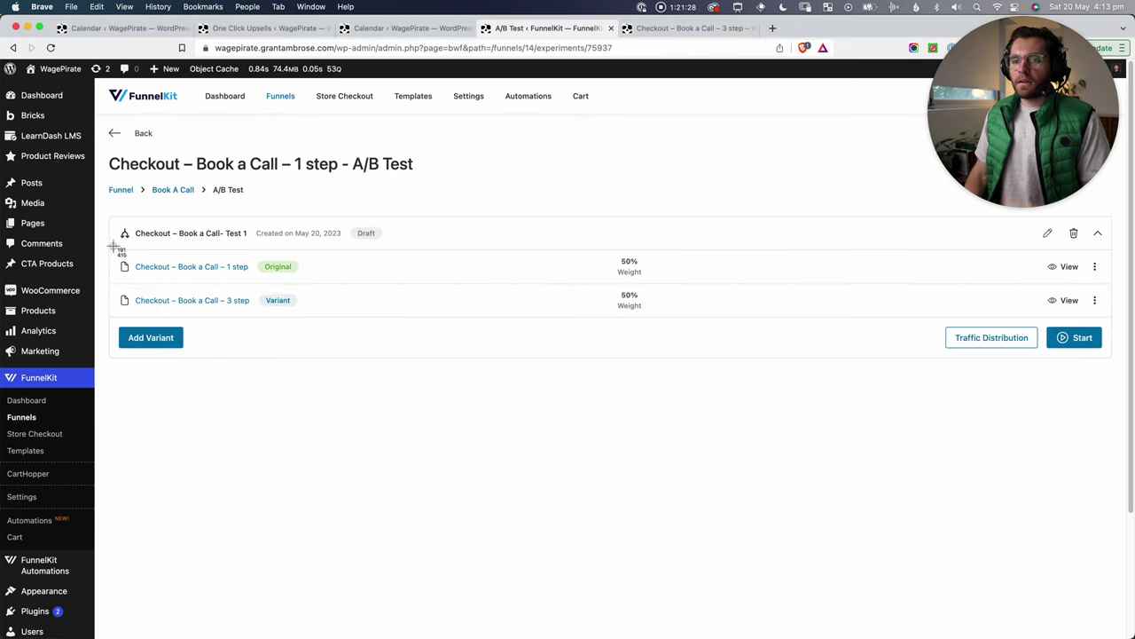
pyautogui.moveTo(113, 247)
pyautogui.mouseDown()
pyautogui.moveTo(259, 282)
pyautogui.moveTo(433, 289)
pyautogui.moveTo(248, 275)
pyautogui.moveTo(309, 282)
pyautogui.mouseUp()
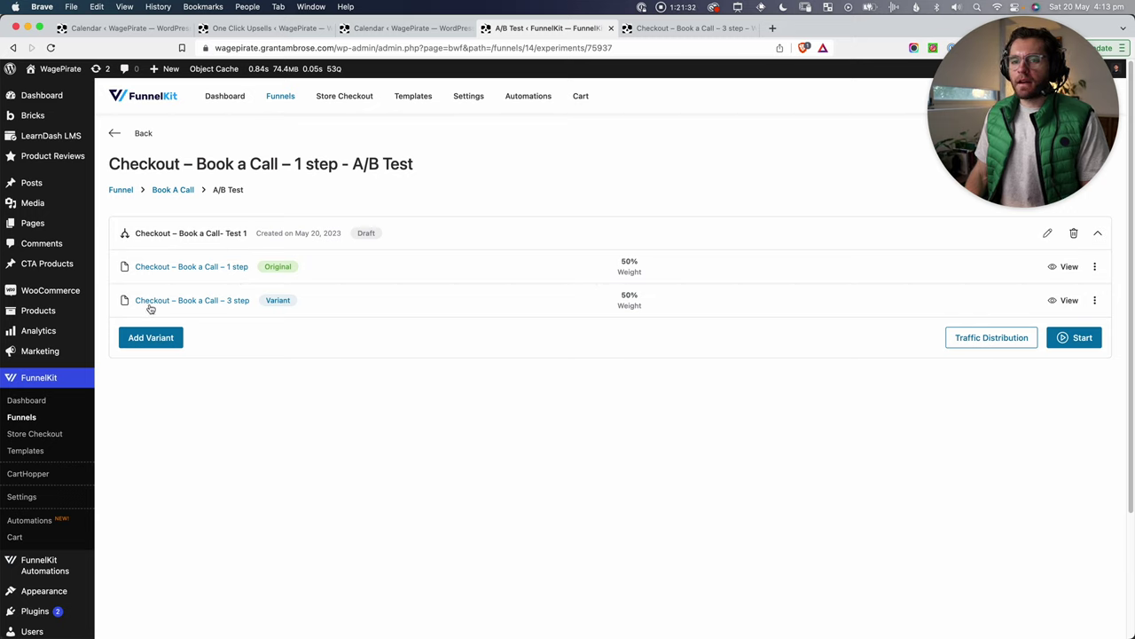
pyautogui.press('super+shift+4')
pyautogui.moveTo(107, 281); pyautogui.dragTo(337, 319)
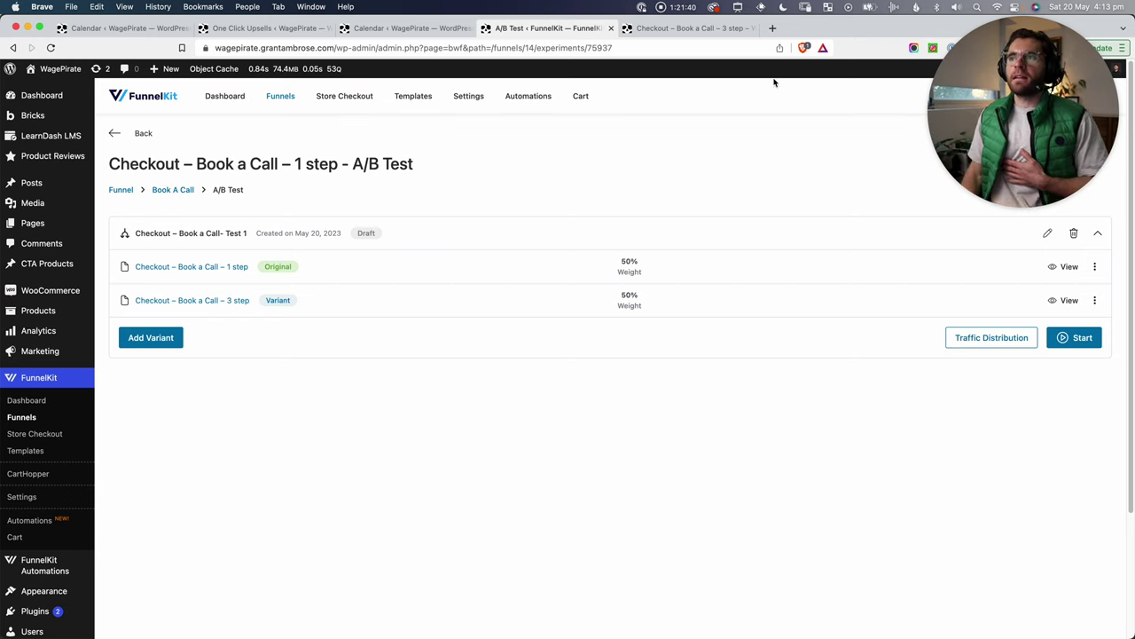
# Step: Walk through the 3 step checkout preview again as far as the payment information
pyautogui.click(729, 29)
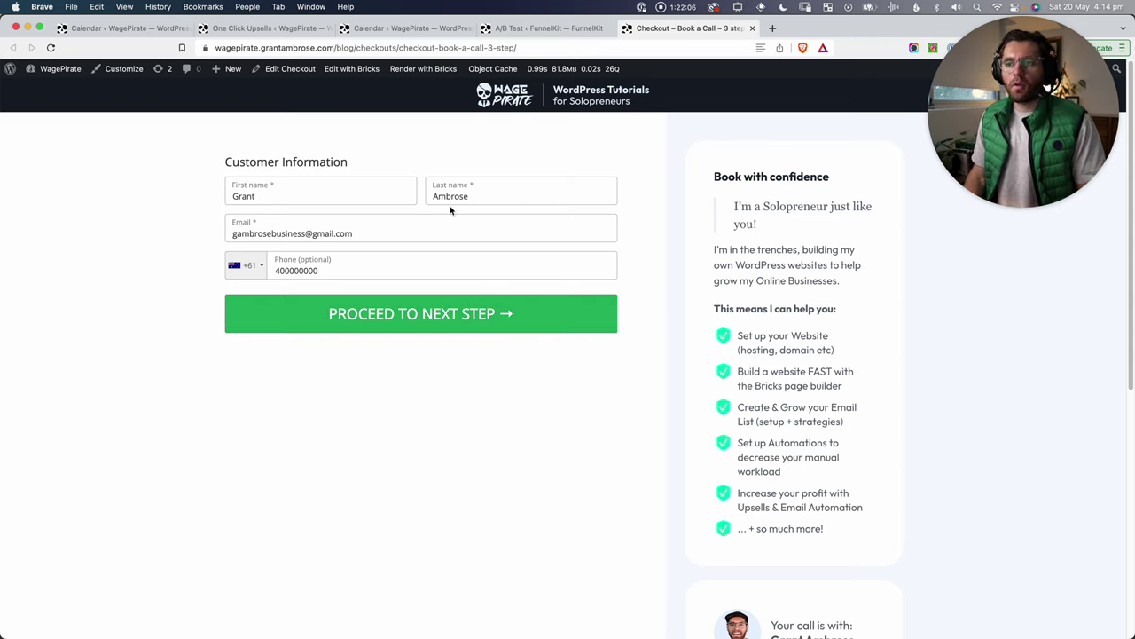
pyautogui.click(424, 310)
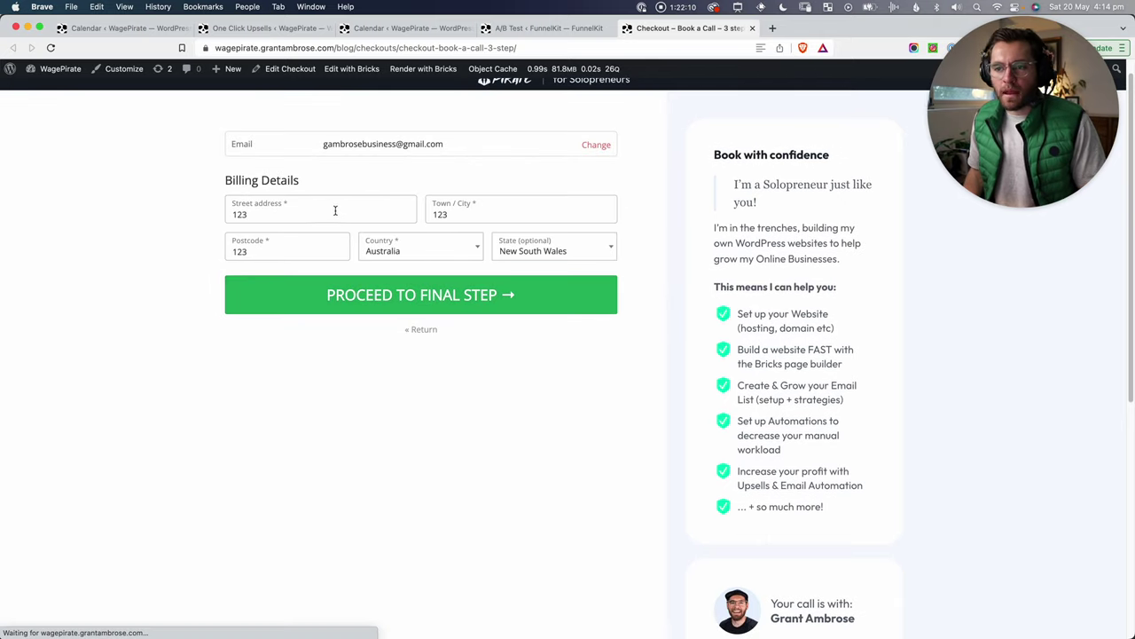
pyautogui.click(431, 295)
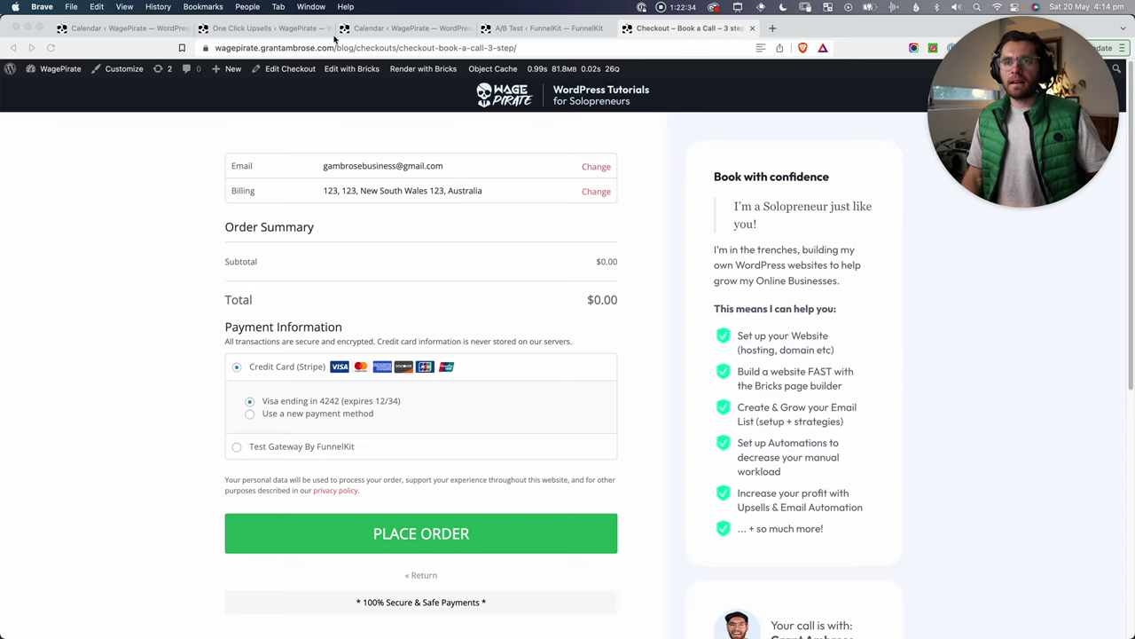
# Step: Go back to the Upsell – Online Course page and open CartHopper from there
pyautogui.click(260, 29)
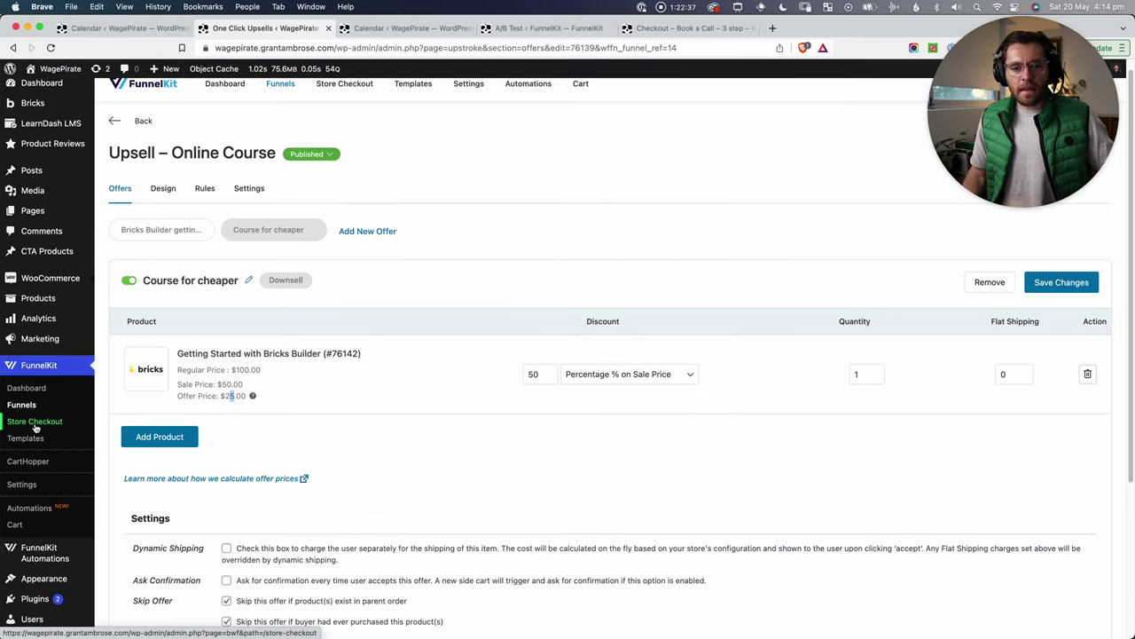
pyautogui.scroll(-1, 33, 430)
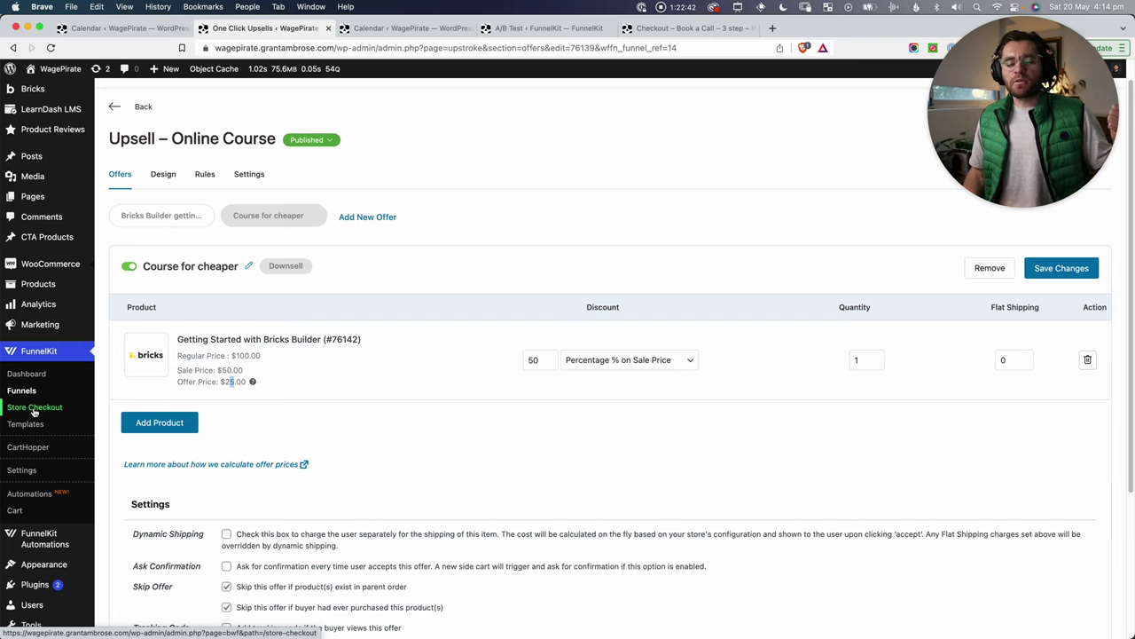
pyautogui.click(13, 449)
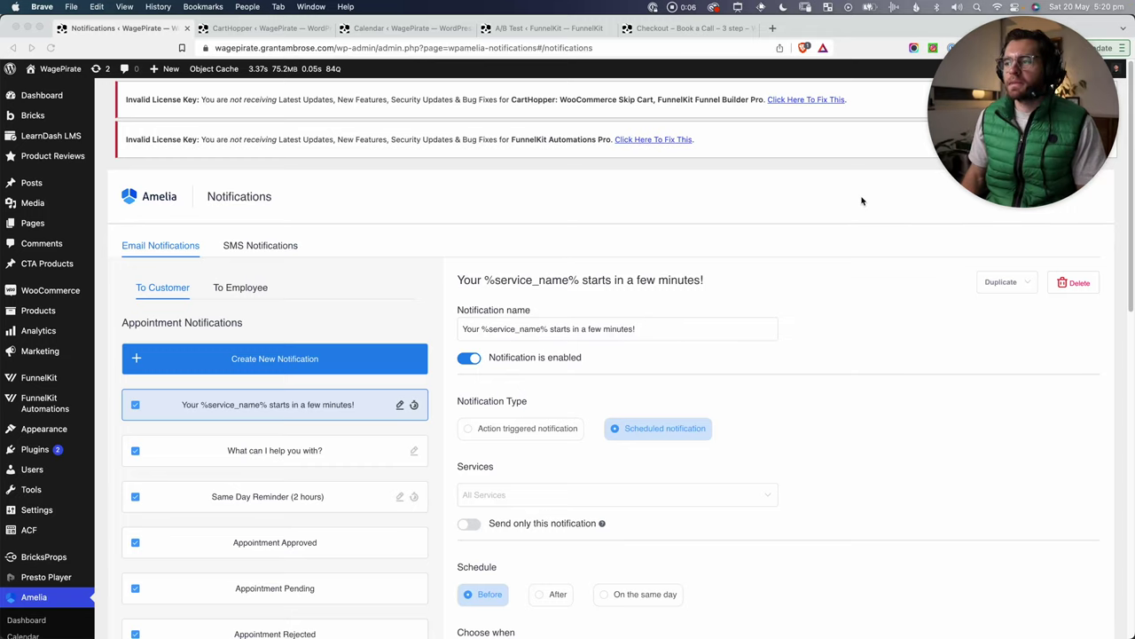
# Step: Look over the customer appointment email notifications on Amelia's Notifications page
pyautogui.click(372, 214)
pyautogui.scroll(-2, 374, 215)
pyautogui.moveTo(58, 337)
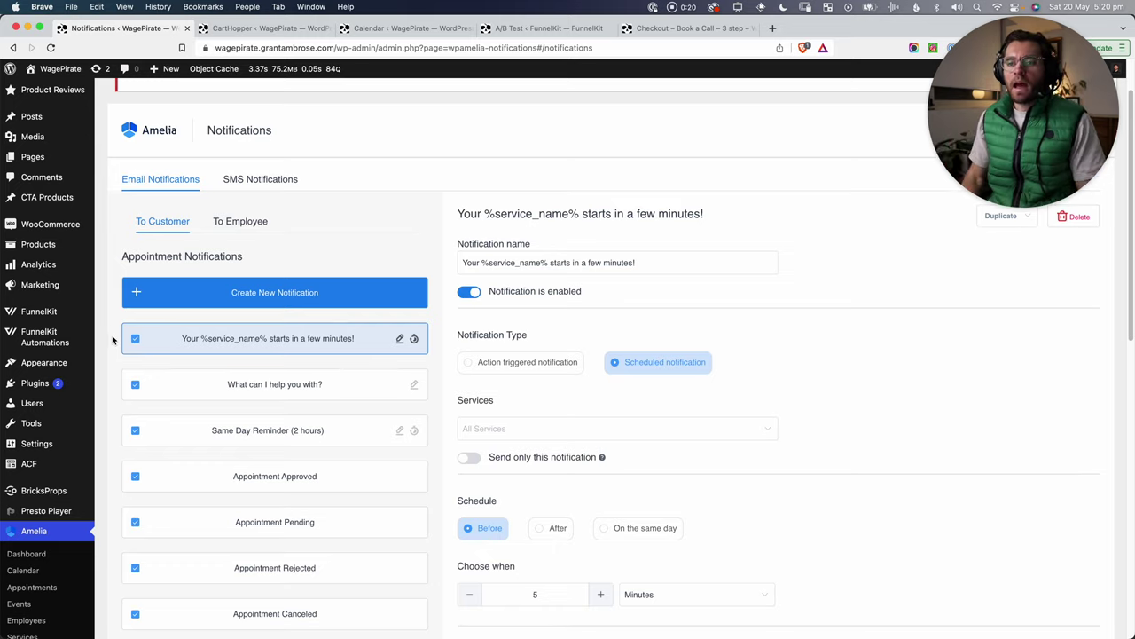
pyautogui.scroll(-5, 112, 339)
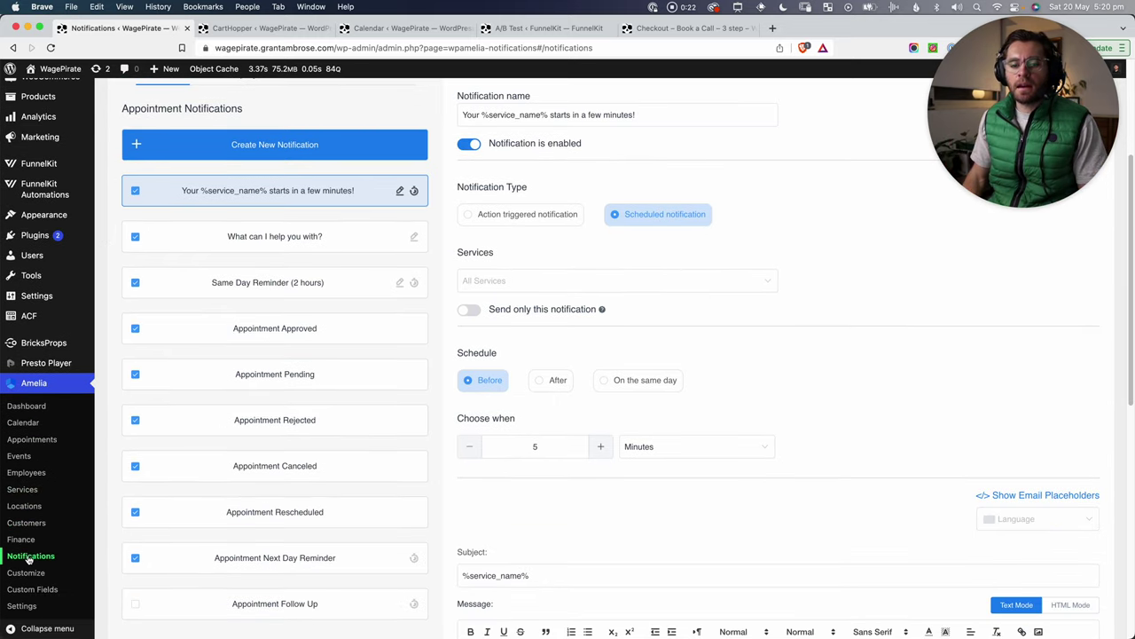
pyautogui.scroll(3, 135, 541)
pyautogui.scroll(3, 277, 199)
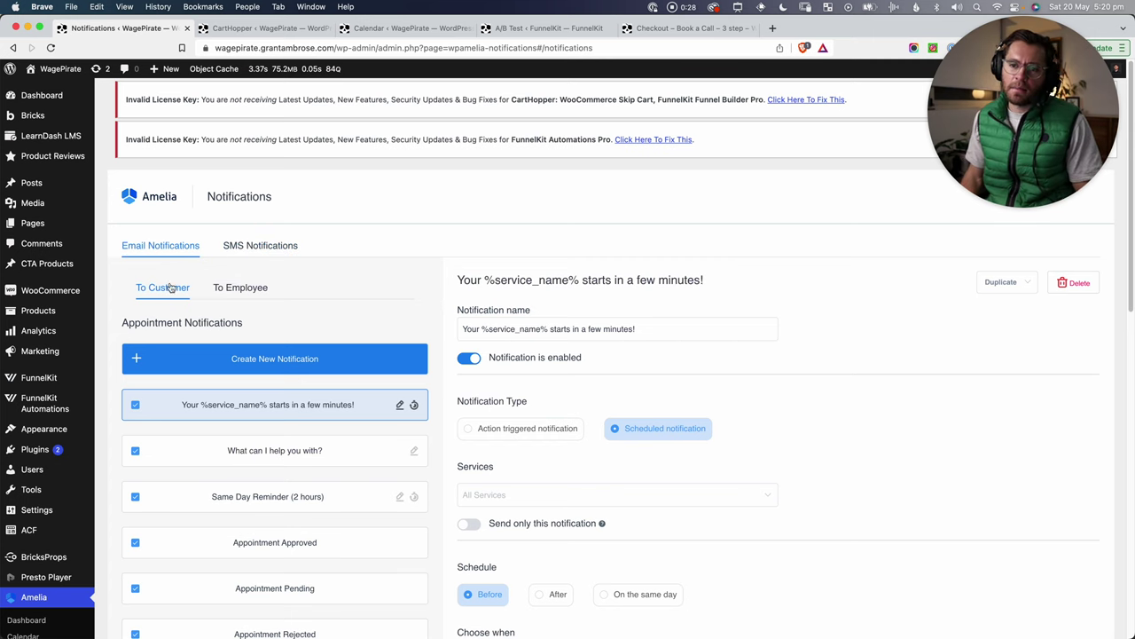
# Step: Look over the customer notification list and the settings of the "Your %service_name% starts in a few minutes!" reminder
pyautogui.scroll(-6, 292, 278)
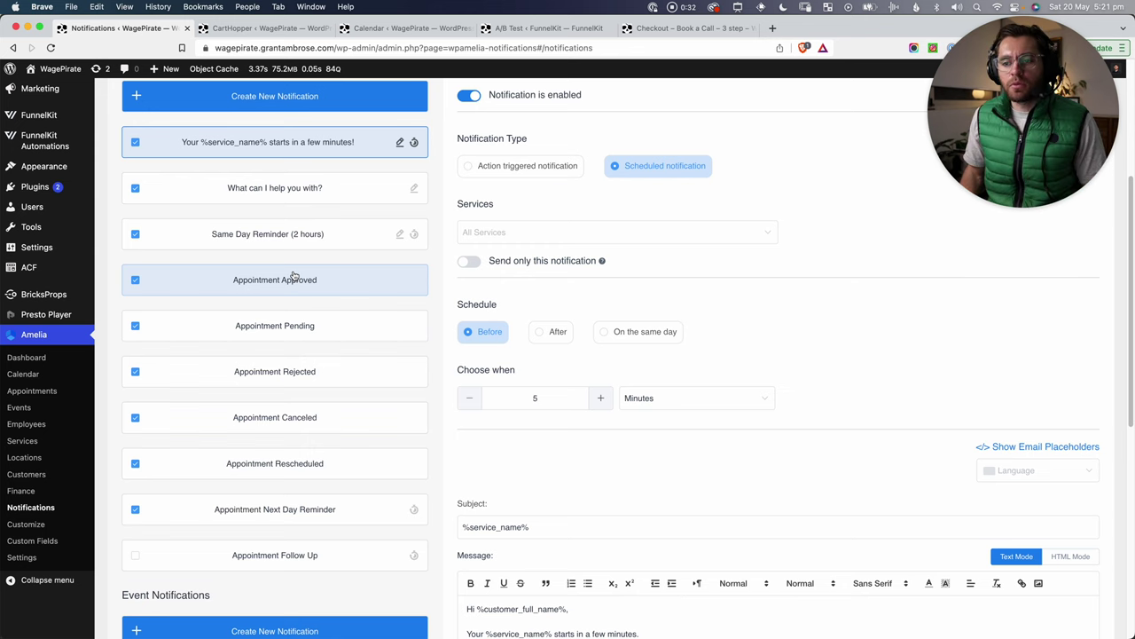
pyautogui.scroll(-1, 294, 276)
pyautogui.scroll(1, 292, 266)
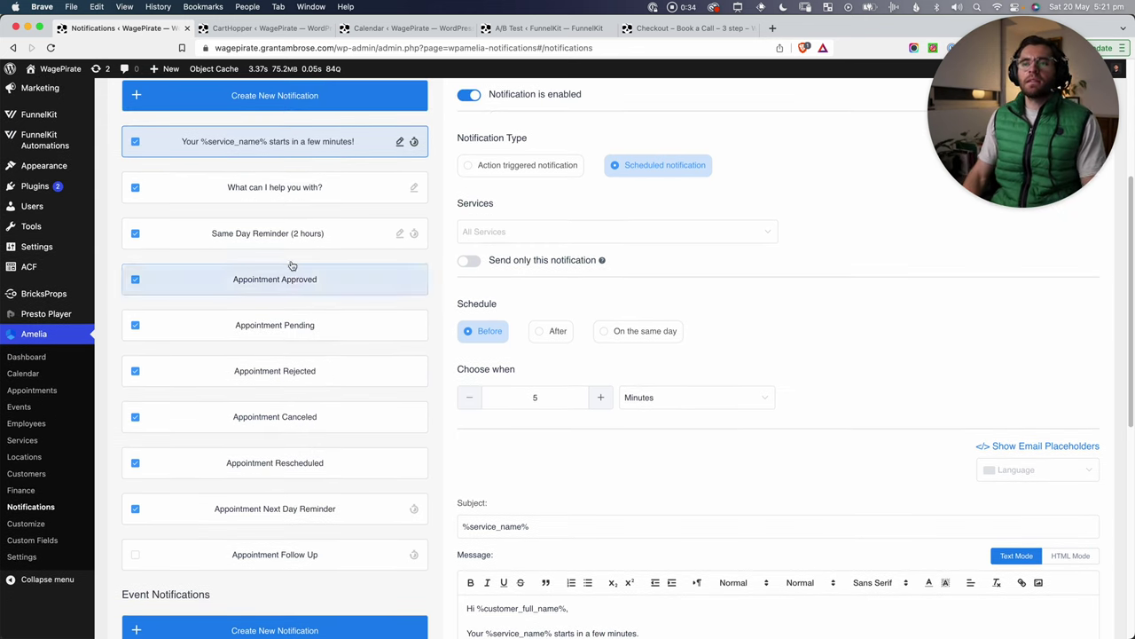
pyautogui.moveTo(44, 157)
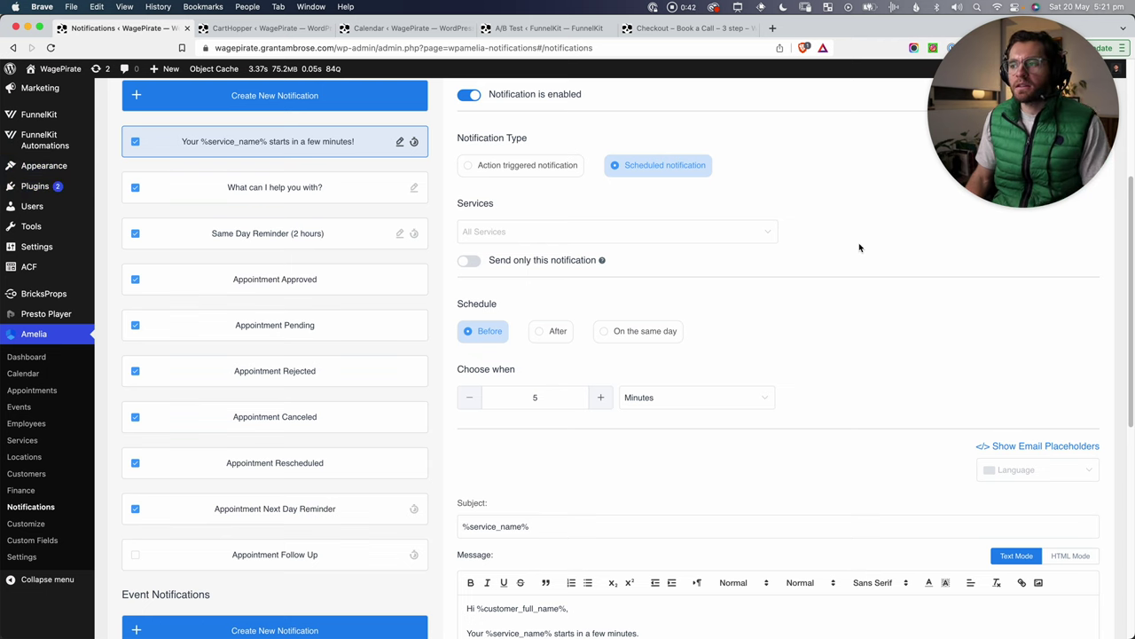
pyautogui.scroll(2, 867, 266)
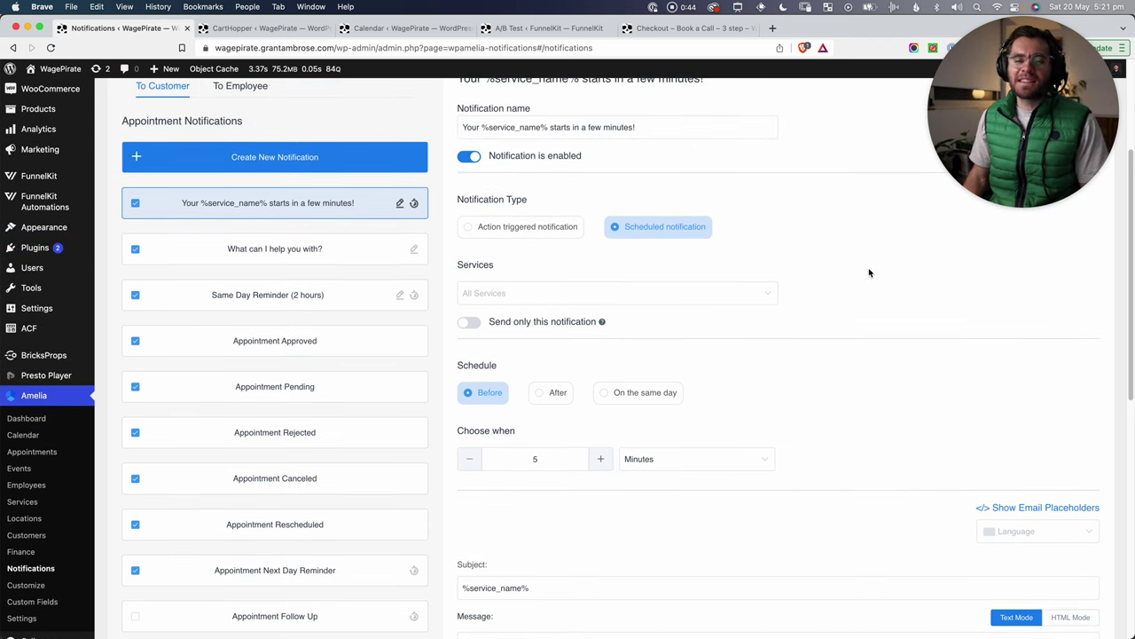
pyautogui.scroll(4, 869, 273)
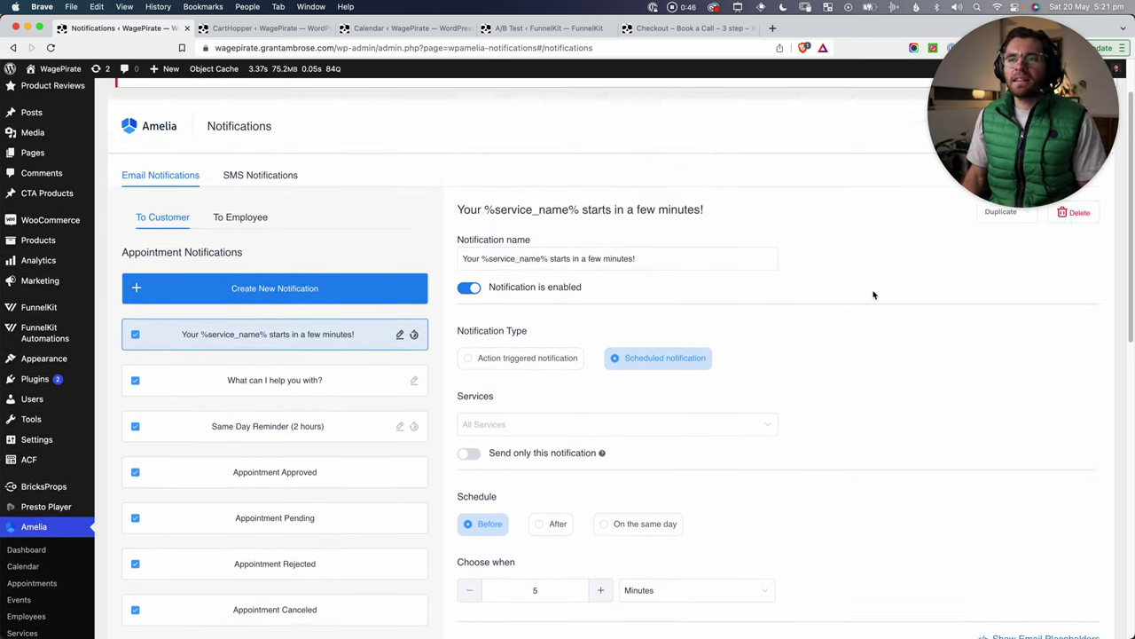
pyautogui.scroll(-1, 829, 257)
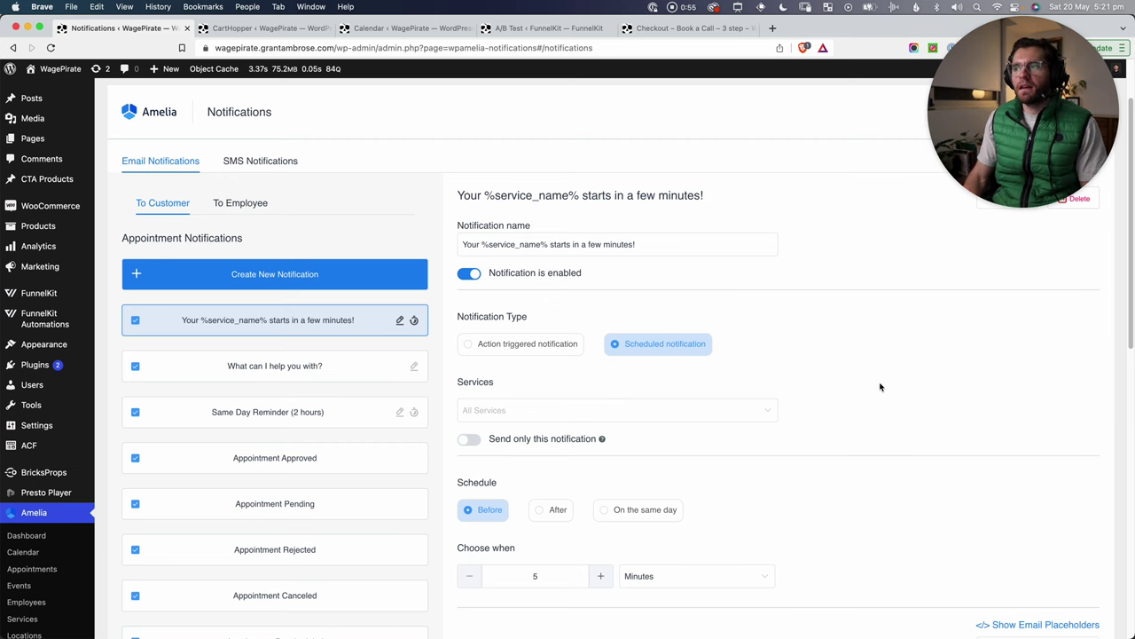
pyautogui.scroll(-1, 881, 387)
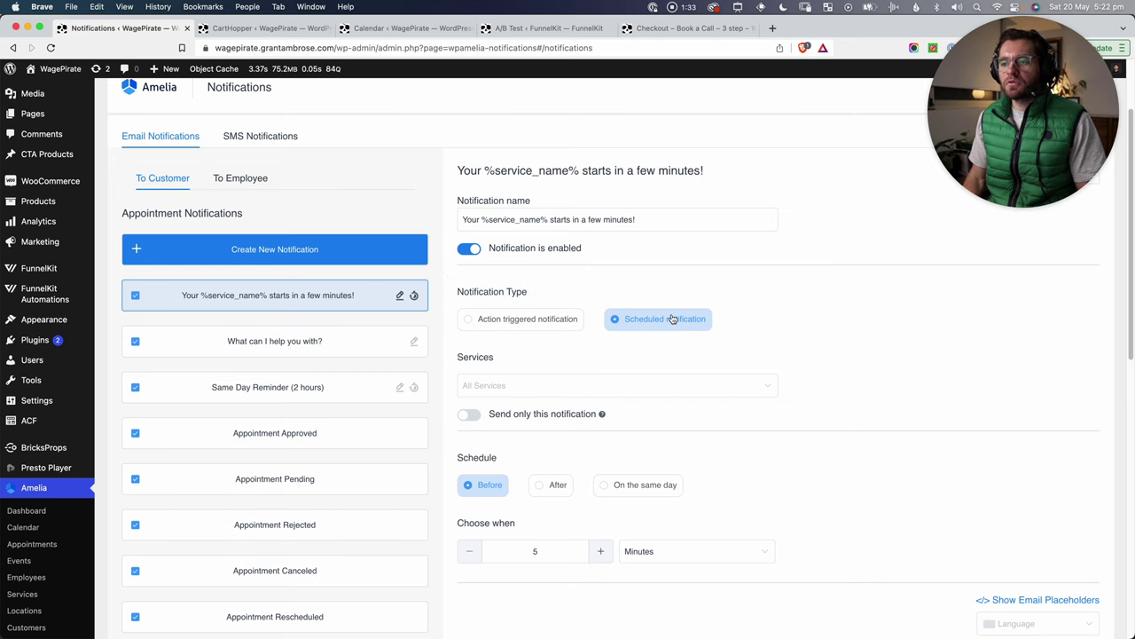
# Step: Limit the "starts in a few minutes" reminder to the Consulting Call service
pyautogui.scroll(-1, 672, 318)
pyautogui.scroll(-2, 673, 318)
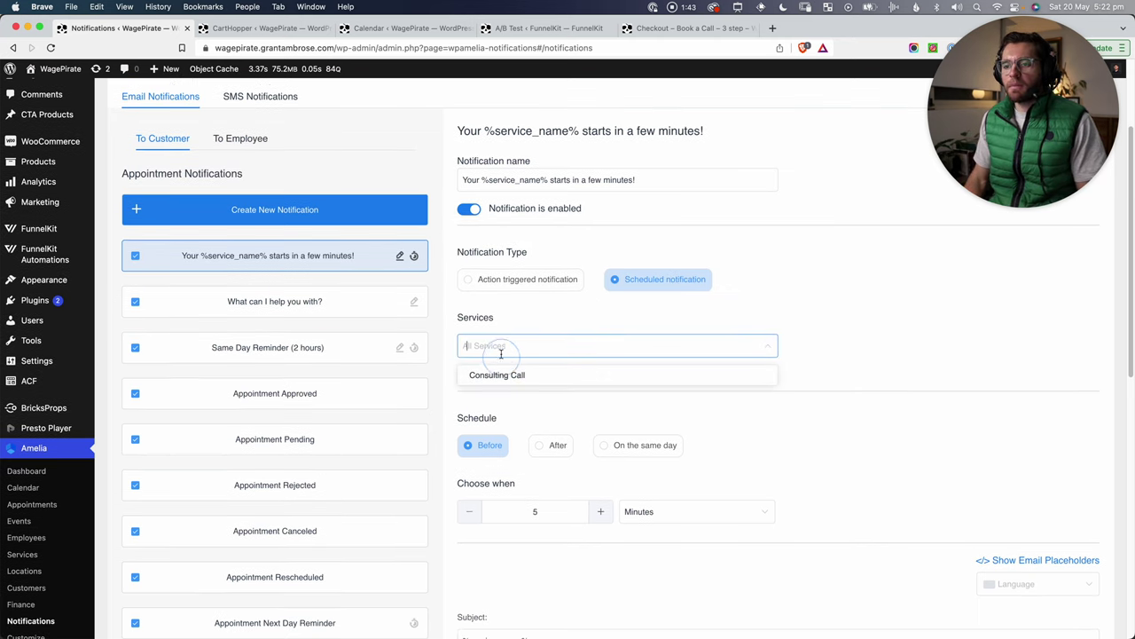
pyautogui.click(503, 348)
pyautogui.click(504, 375)
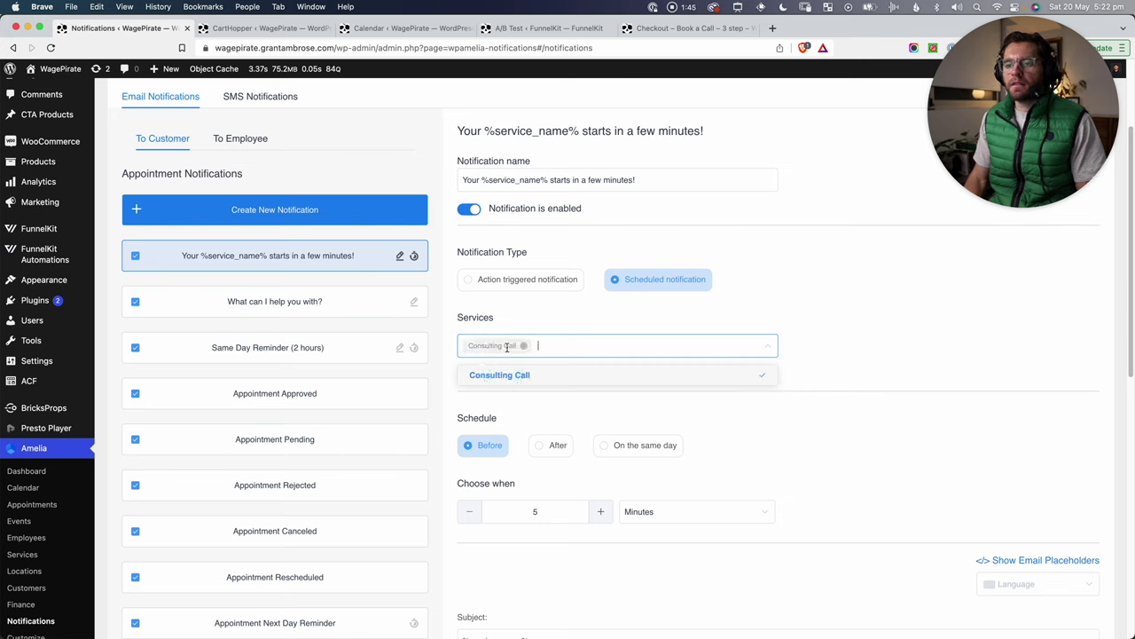
pyautogui.click(515, 327)
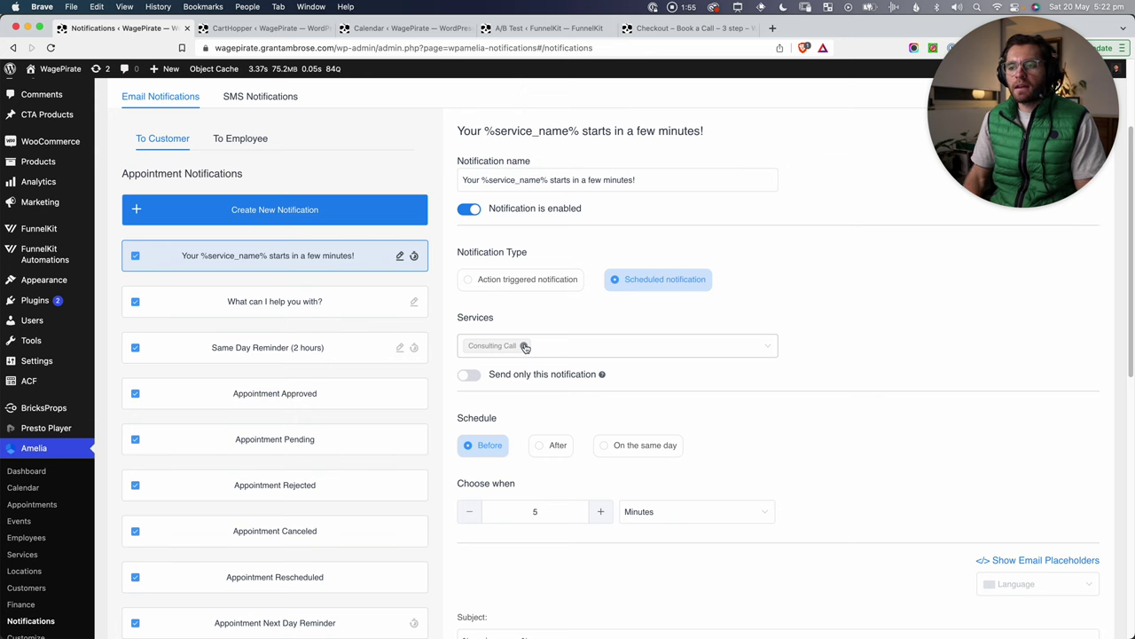
# Step: Keep the reminder's schedule on Before and look through the time units offered for when it is sent
pyautogui.scroll(-1, 526, 363)
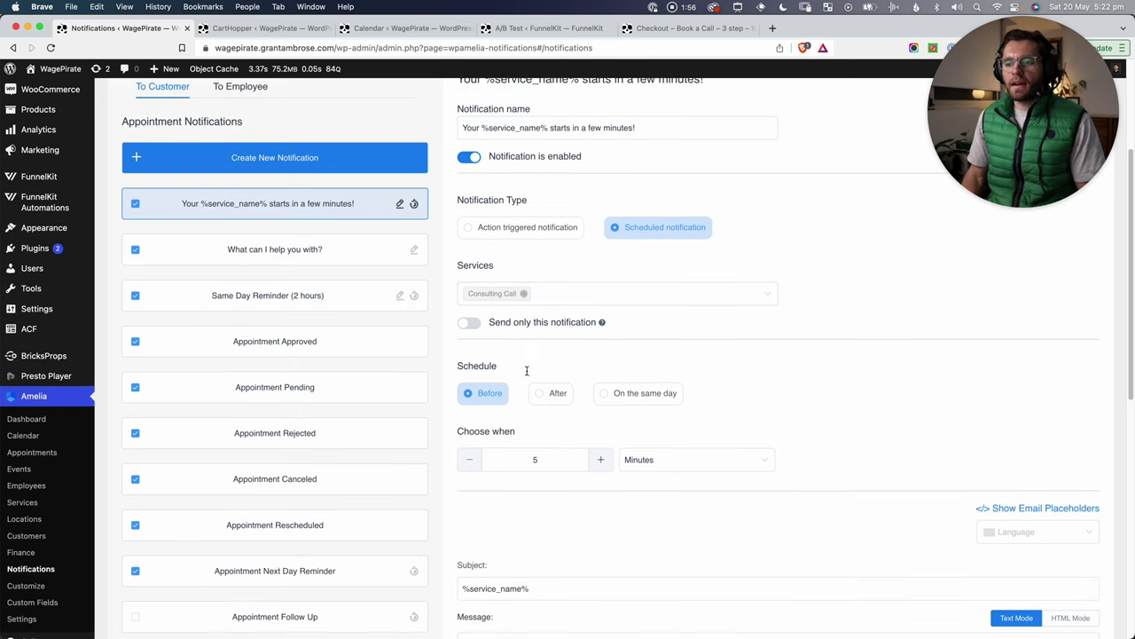
pyautogui.click(484, 396)
pyautogui.scroll(-1, 550, 408)
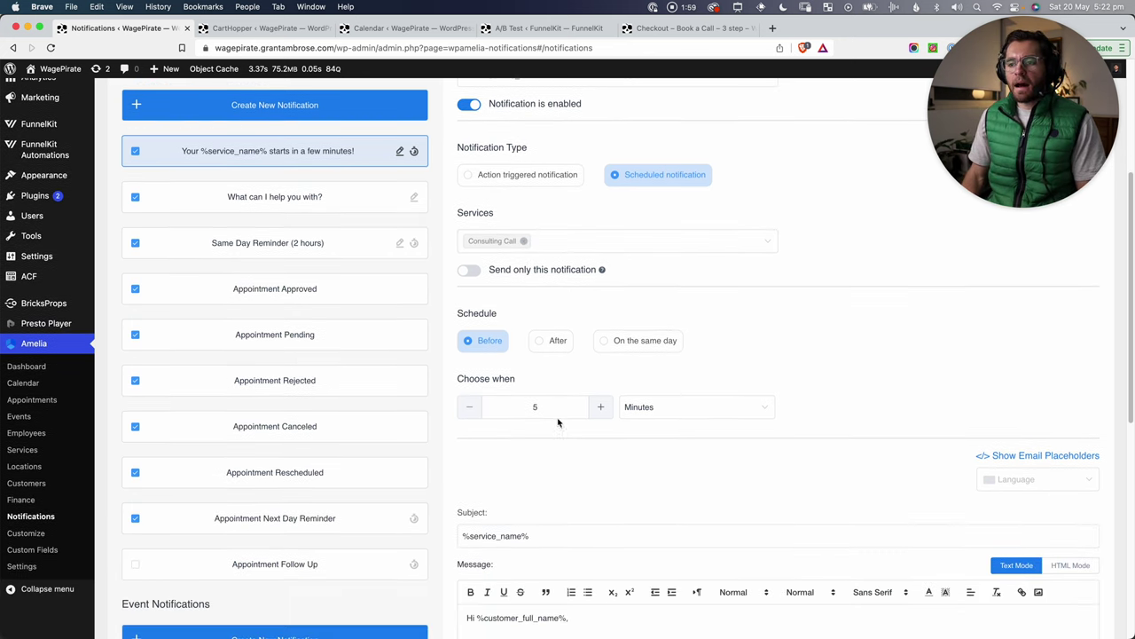
pyautogui.click(656, 413)
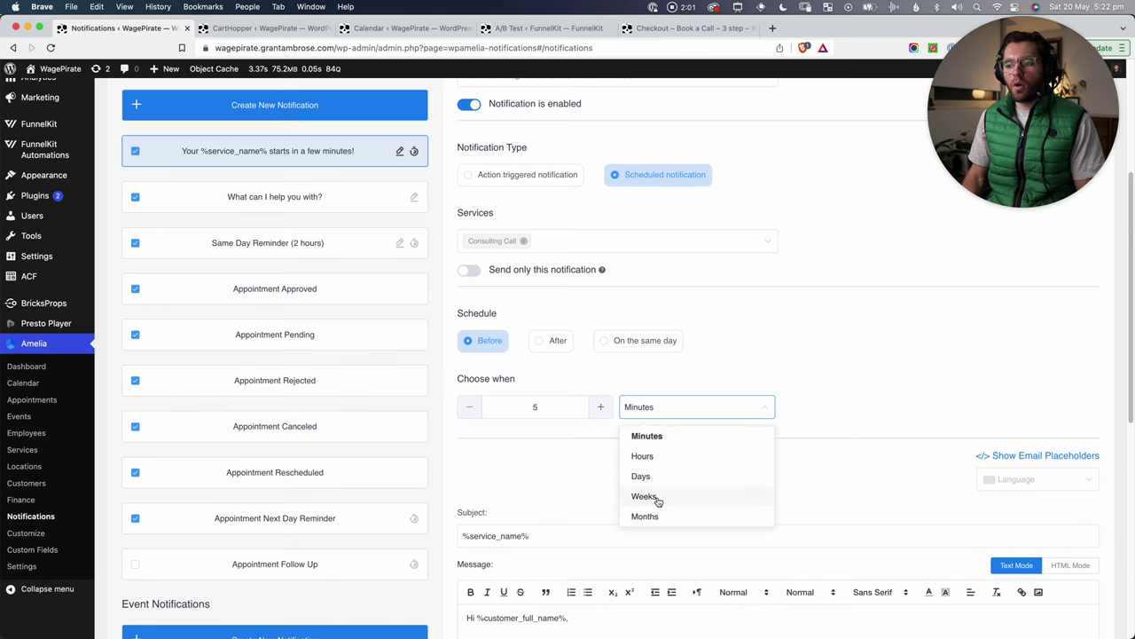
pyautogui.rightClick(546, 458)
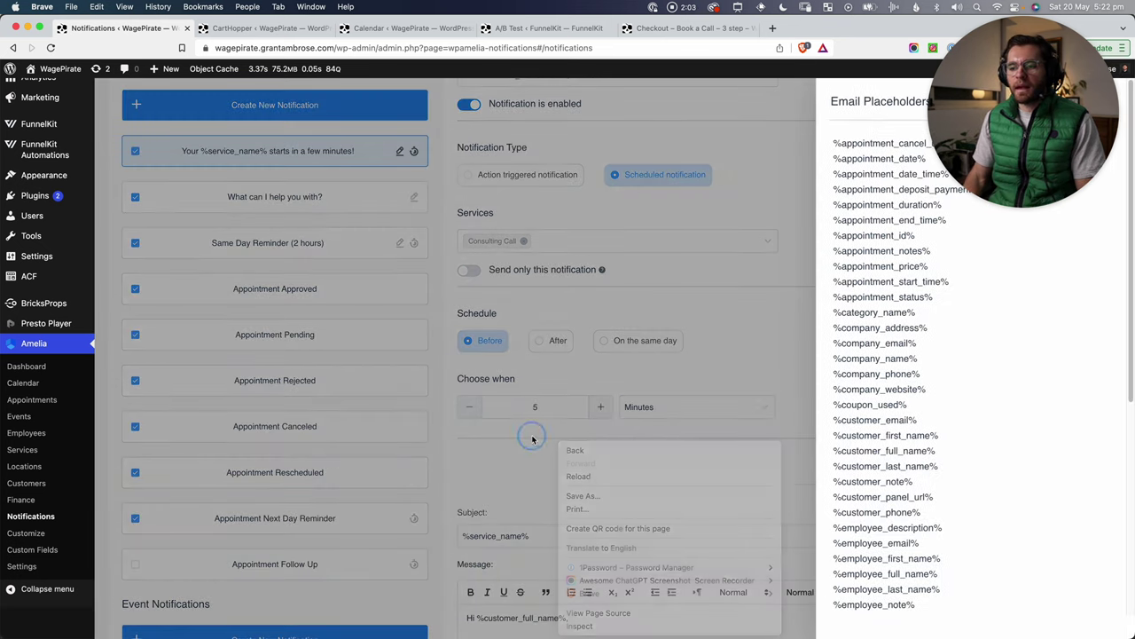
# Step: Browse the available email placeholders and select %google_meet_url% in the reminder's message
pyautogui.scroll(-1, 546, 461)
pyautogui.scroll(-3, 547, 461)
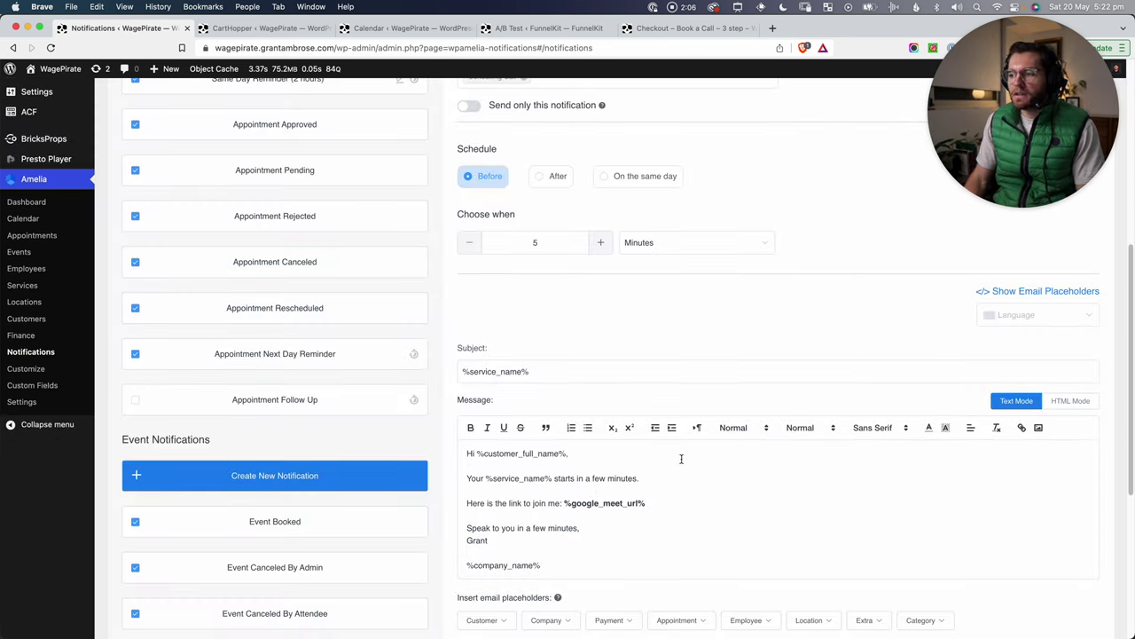
pyautogui.scroll(-1, 978, 382)
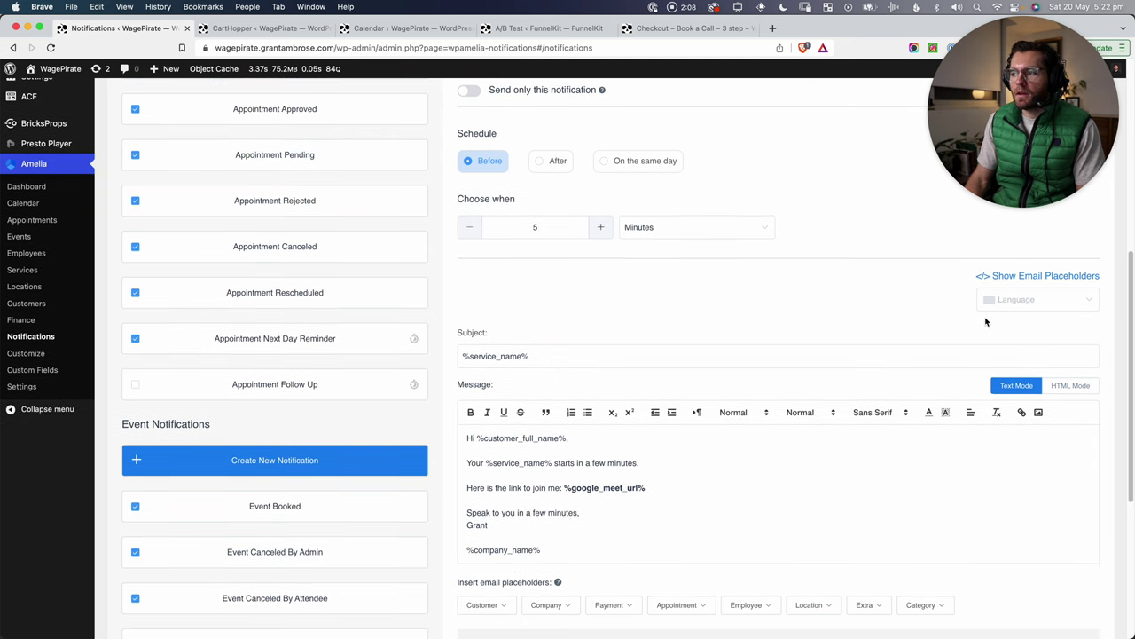
pyautogui.click(1005, 275)
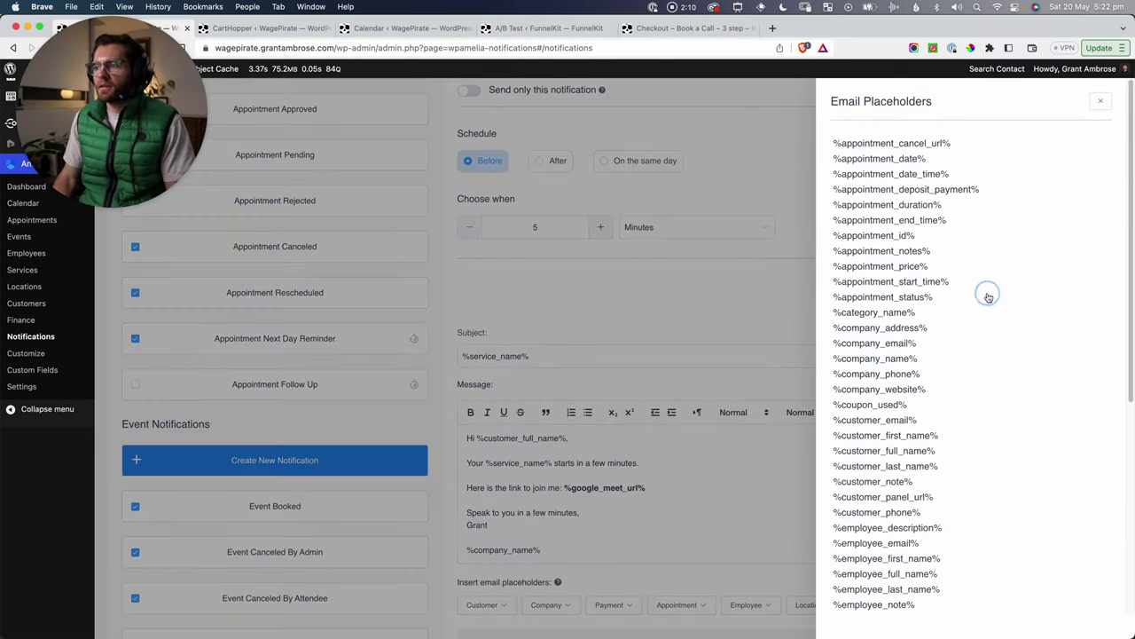
pyautogui.scroll(-6, 988, 297)
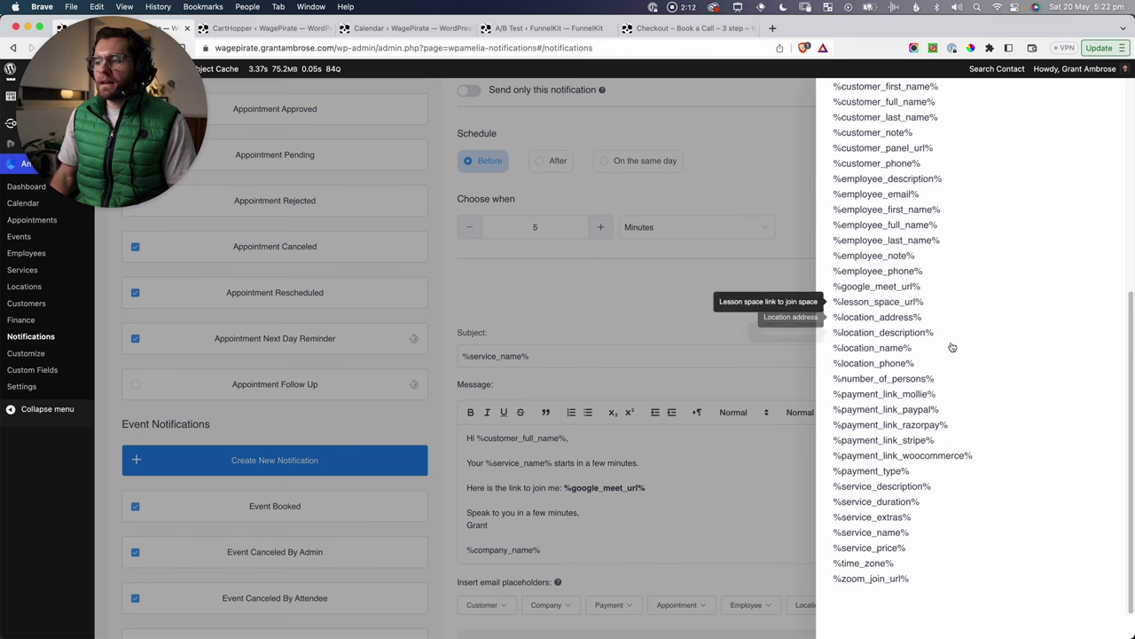
pyautogui.click(645, 487)
pyautogui.doubleClick(645, 487)
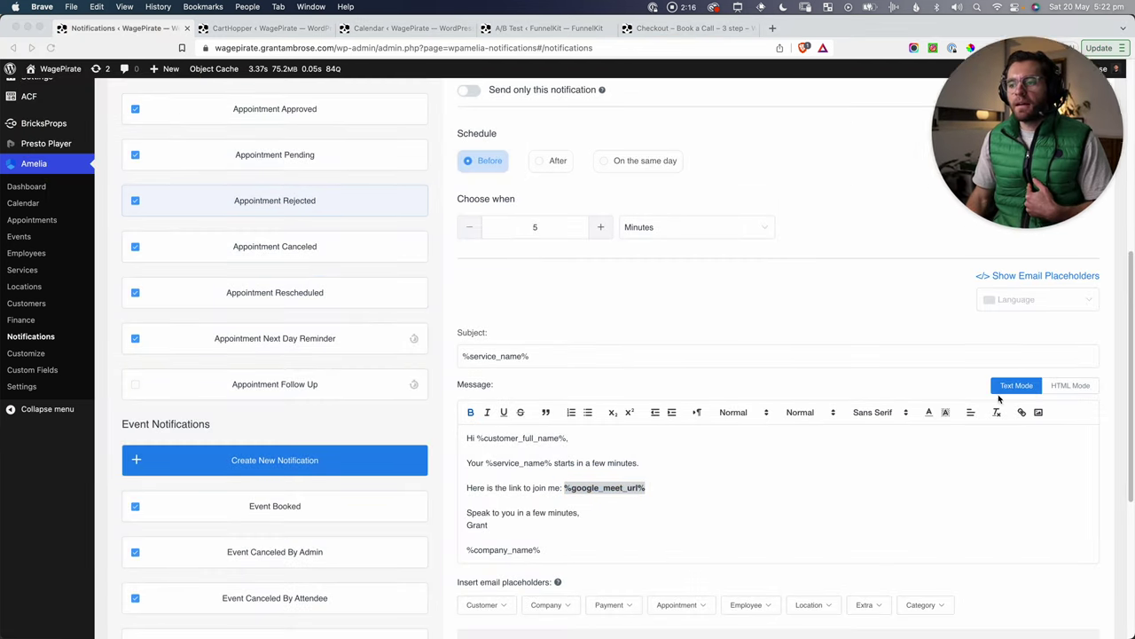
# Step: Switch the reminder's schedule from Before to After and review its message and settings
pyautogui.scroll(4, 701, 284)
pyautogui.click(543, 340)
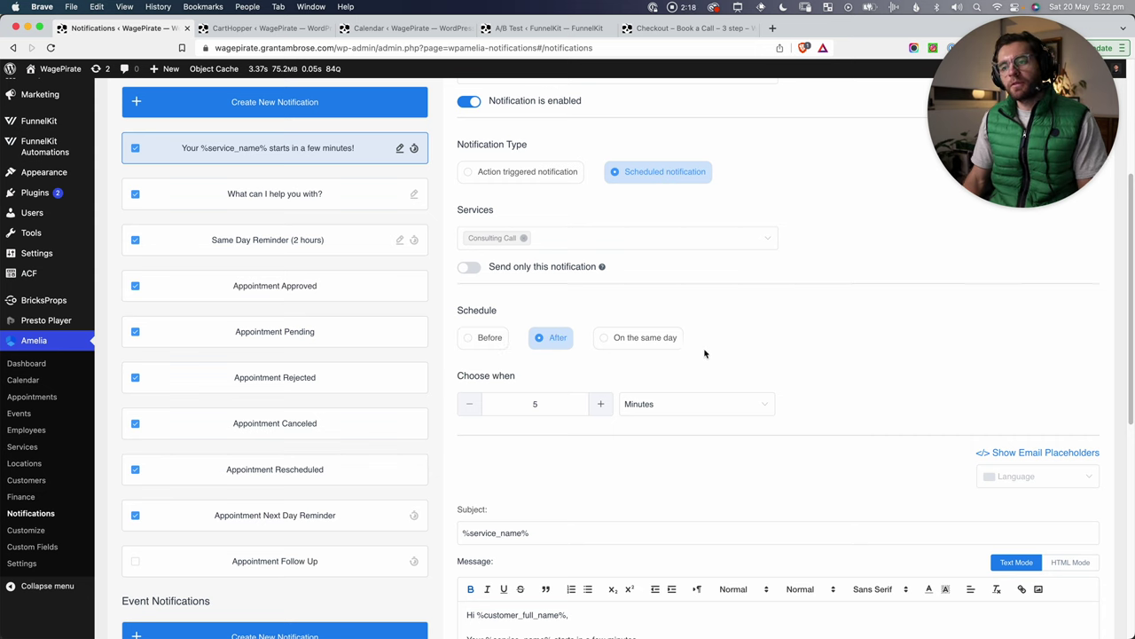
pyautogui.scroll(-5, 711, 353)
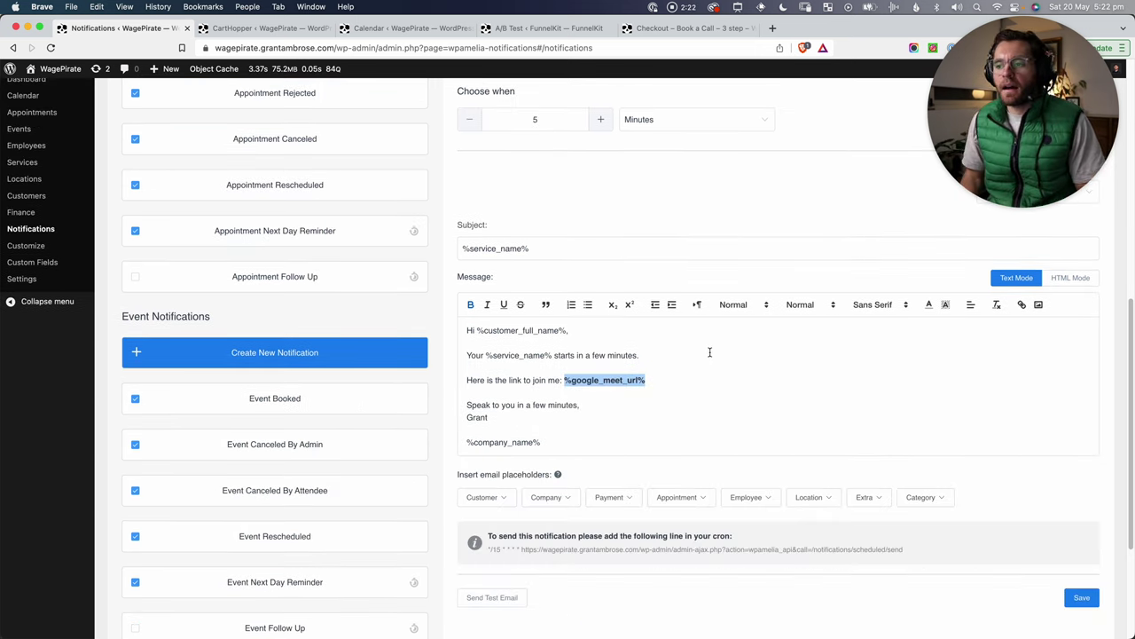
pyautogui.scroll(1, 710, 352)
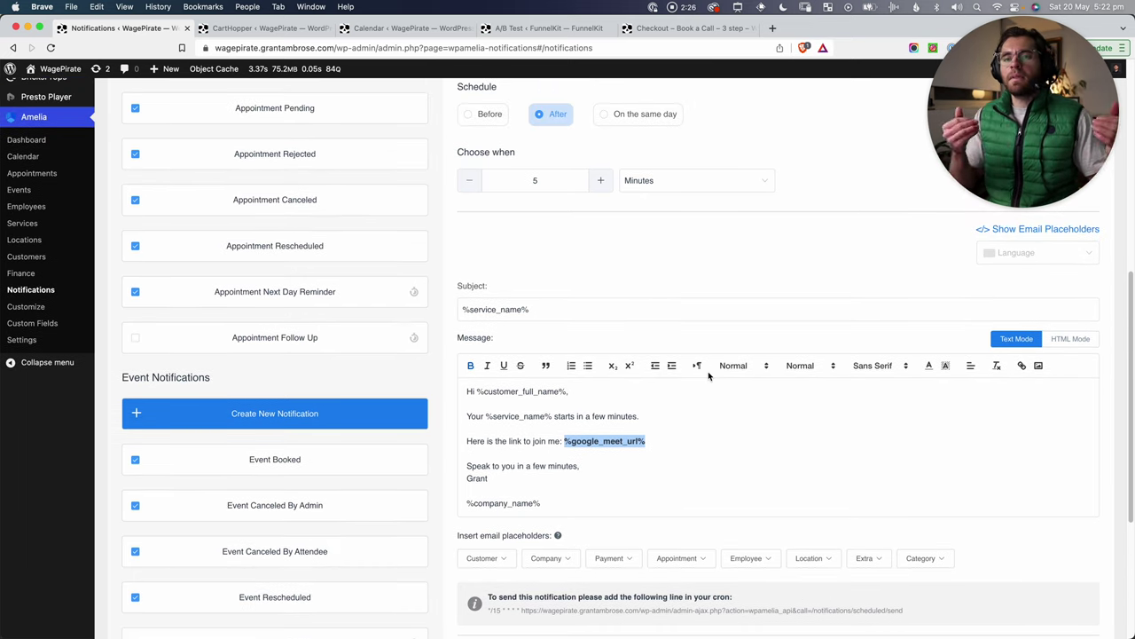
pyautogui.click(682, 408)
pyautogui.scroll(1, 637, 475)
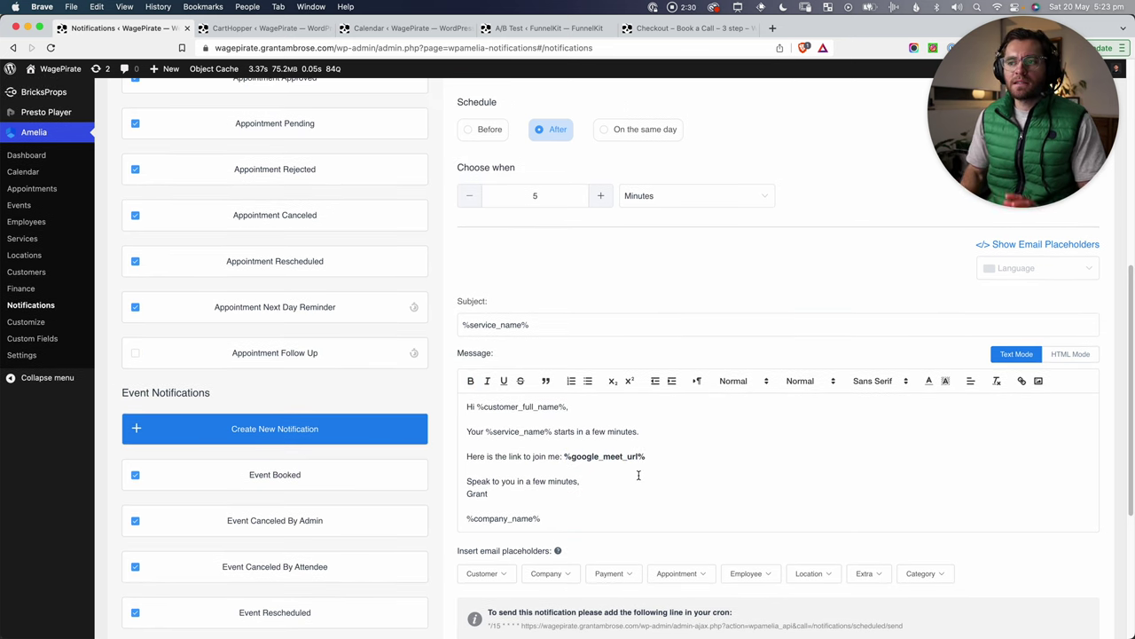
pyautogui.scroll(2, 631, 454)
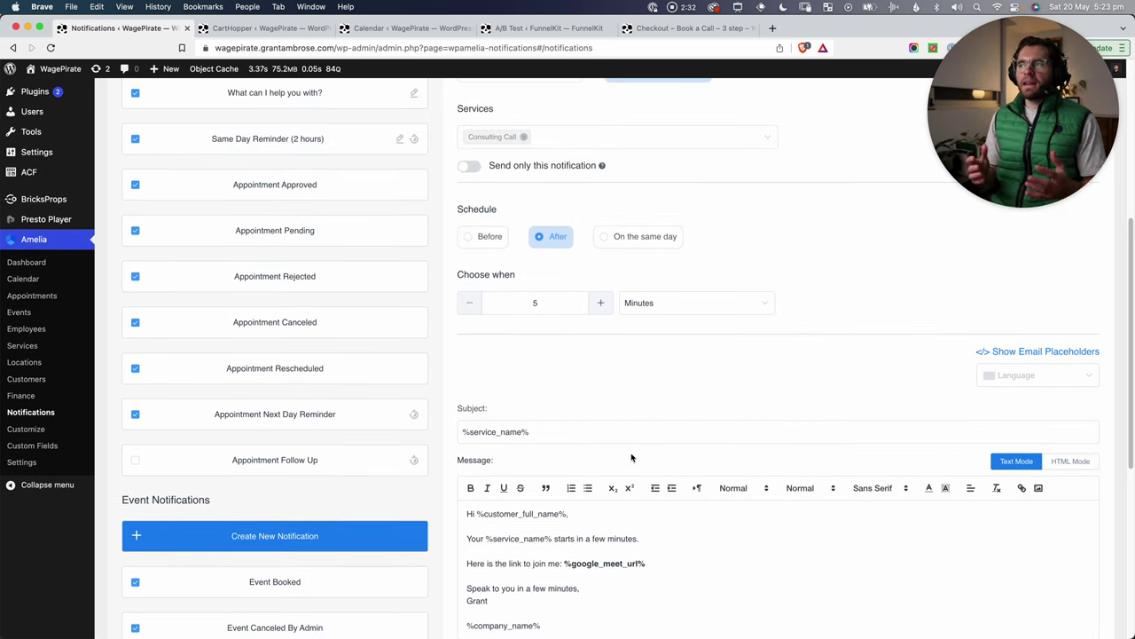
pyautogui.scroll(1, 474, 540)
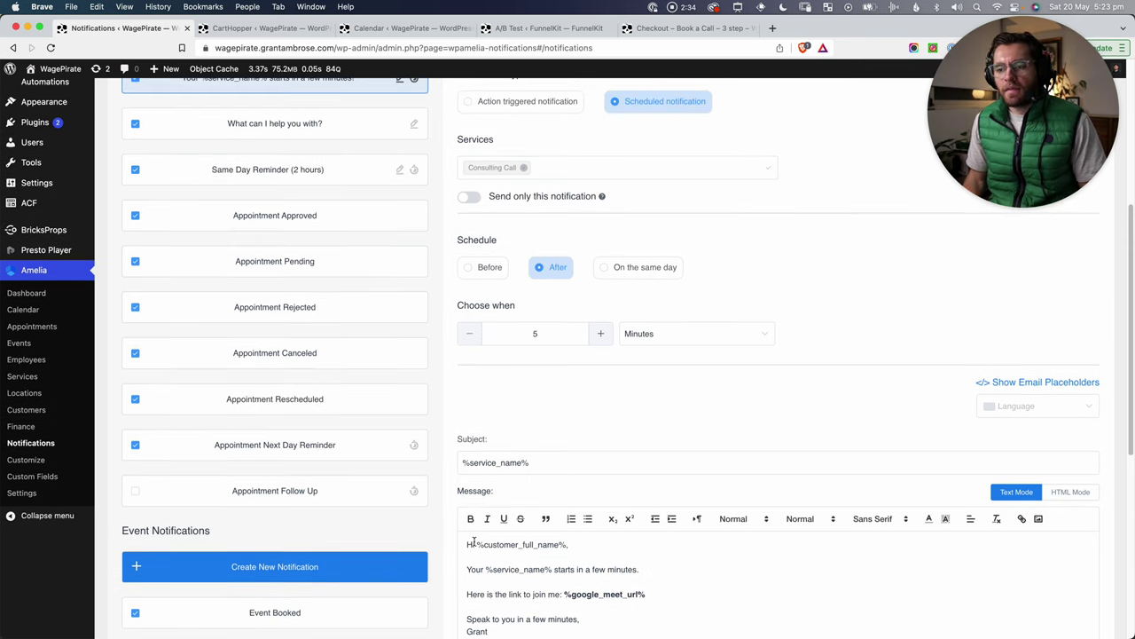
pyautogui.scroll(2, 204, 398)
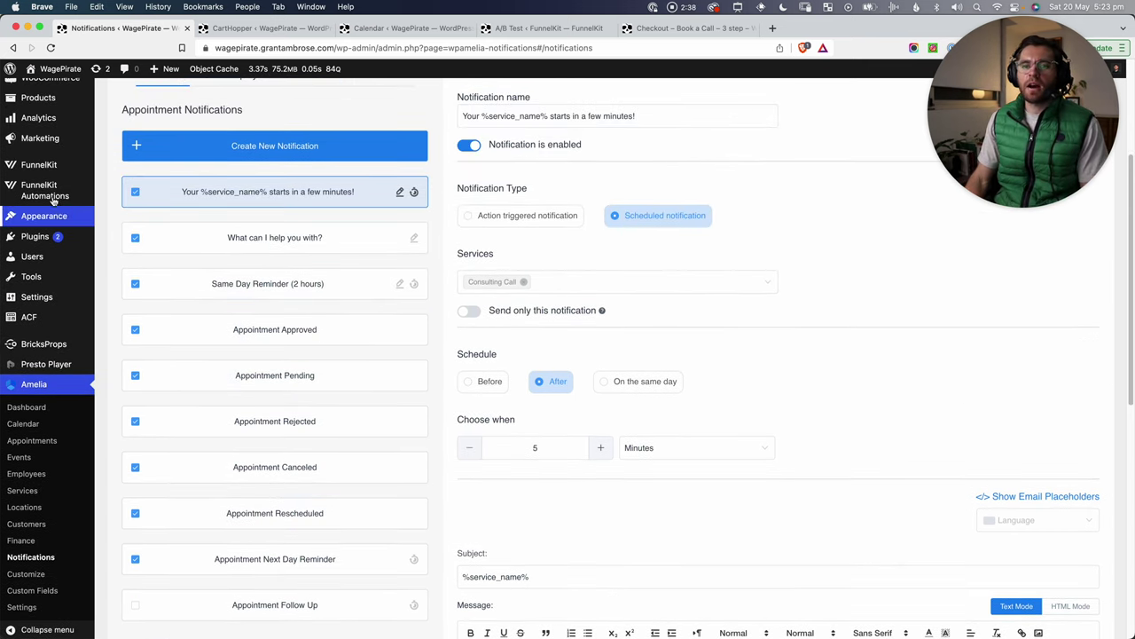
pyautogui.moveTo(55, 190)
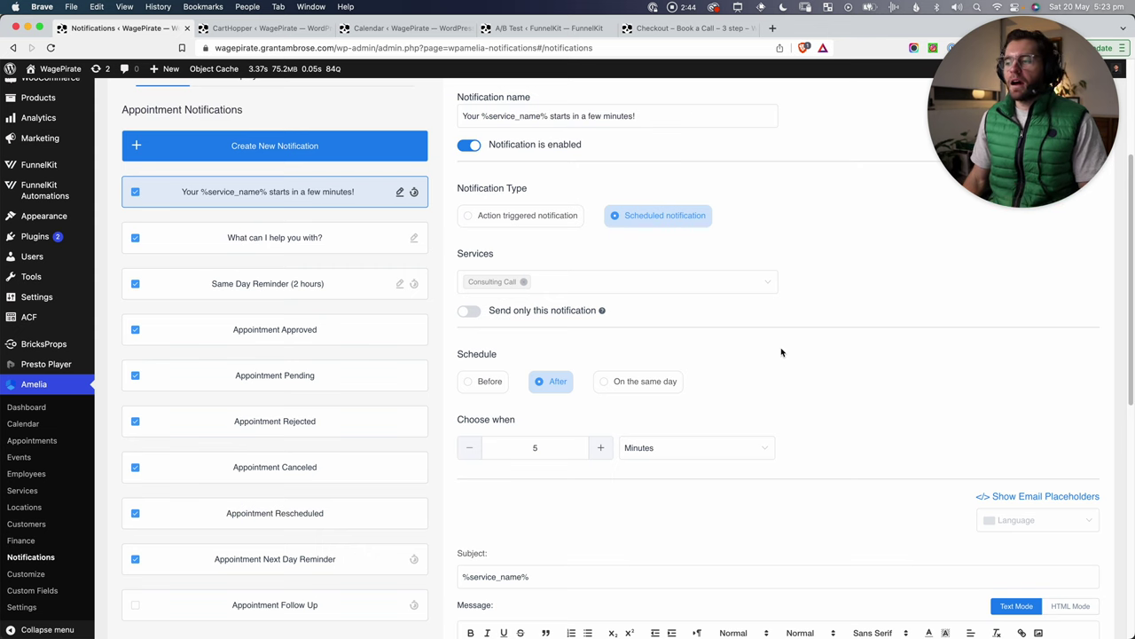
pyautogui.scroll(5, 772, 343)
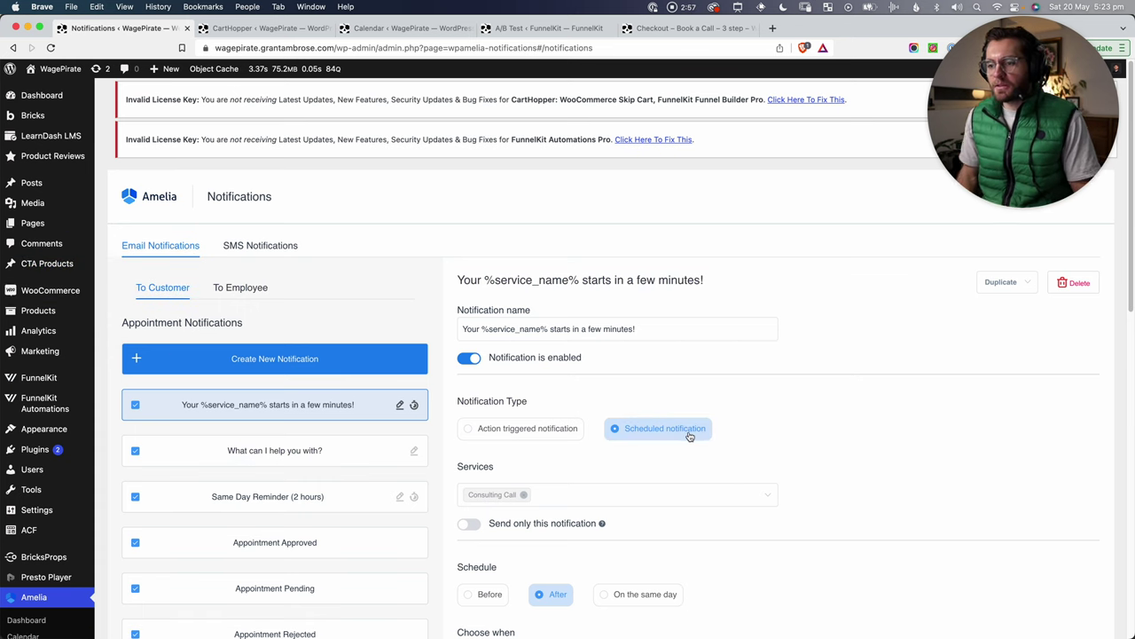
# Step: Change the reminder to an action triggered notification for the Rescheduled appointment status
pyautogui.scroll(-4, 688, 433)
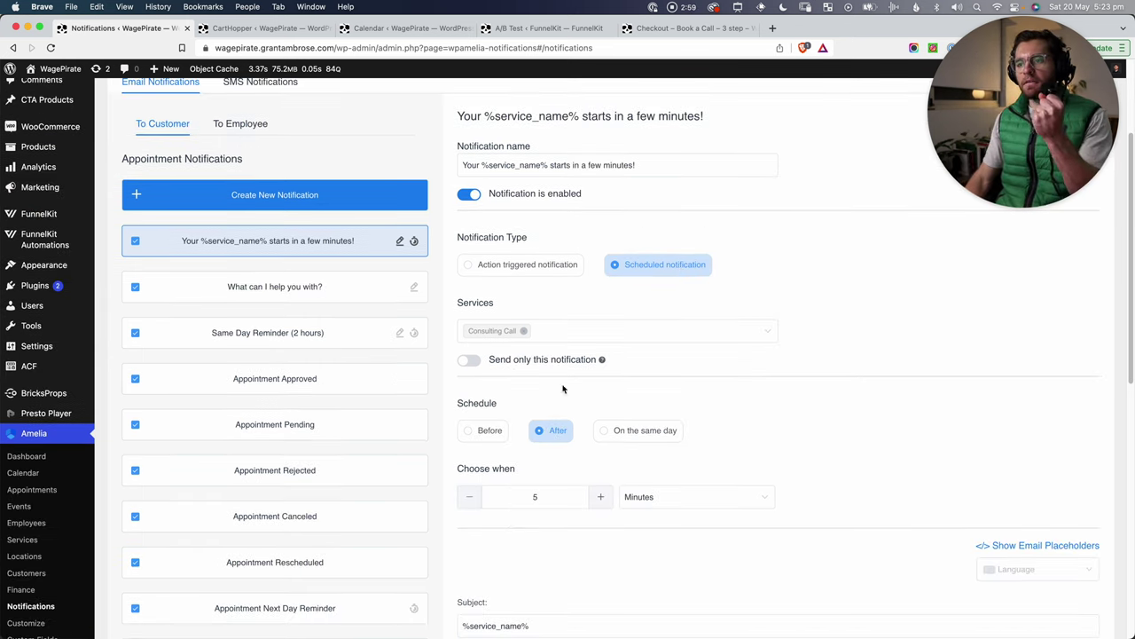
pyautogui.click(524, 264)
pyautogui.scroll(-2, 559, 263)
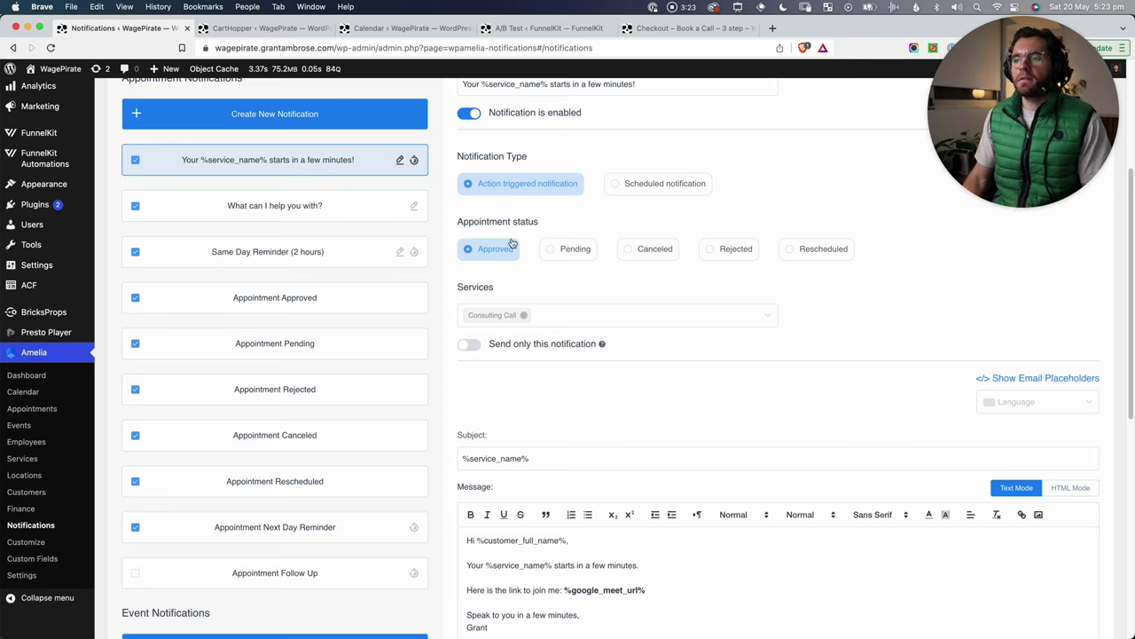
pyautogui.press('super+shift+4')
pyautogui.moveTo(443, 212); pyautogui.dragTo(864, 273)
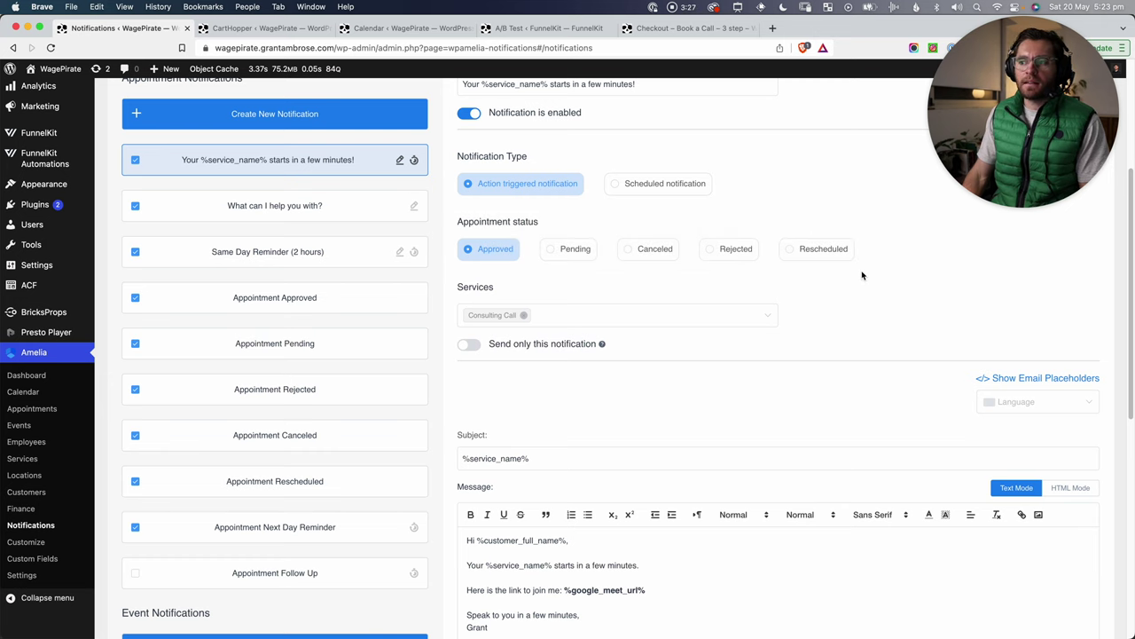
pyautogui.click(824, 256)
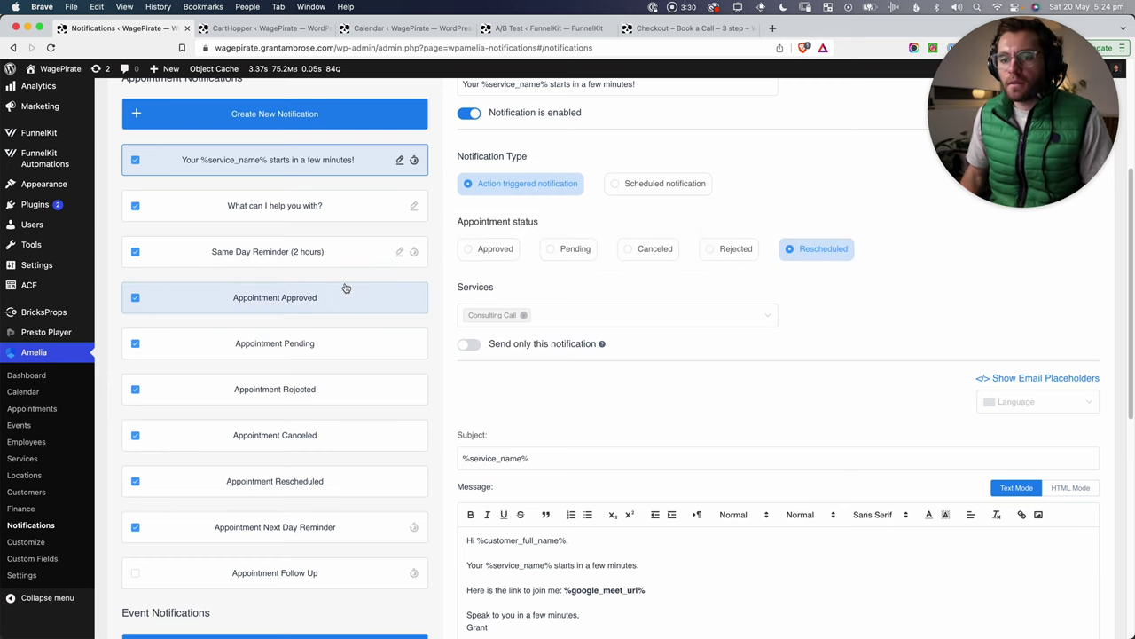
# Step: Open the Appointment Rescheduled notification and frame the notifications from Appointment Approved to Appointment Next Day Reminder
pyautogui.scroll(-1, 317, 344)
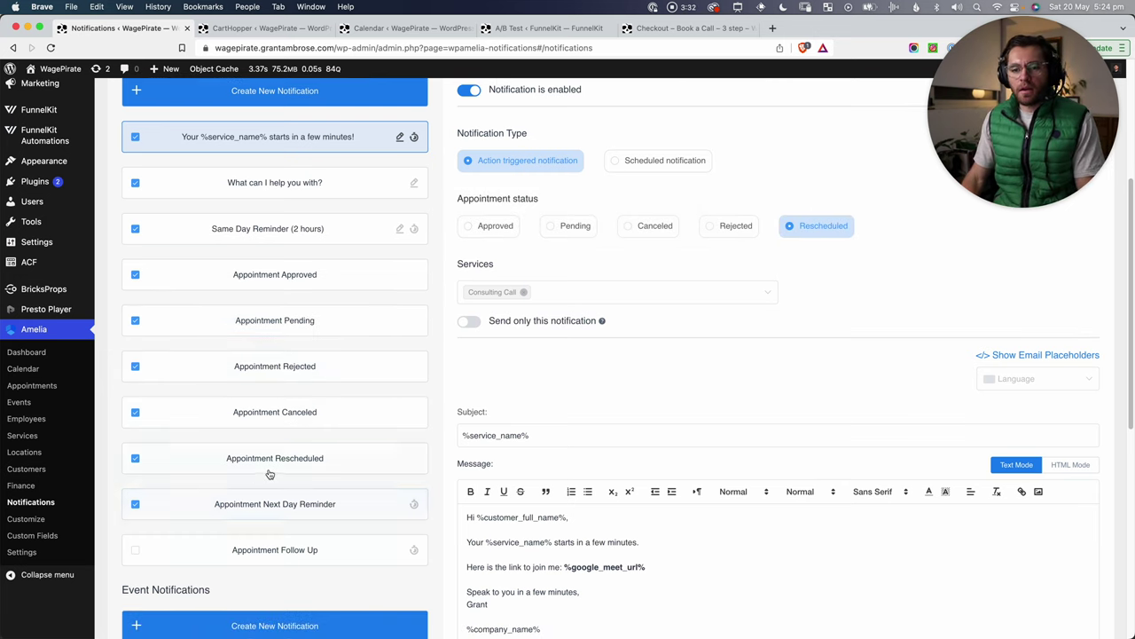
pyautogui.click(278, 459)
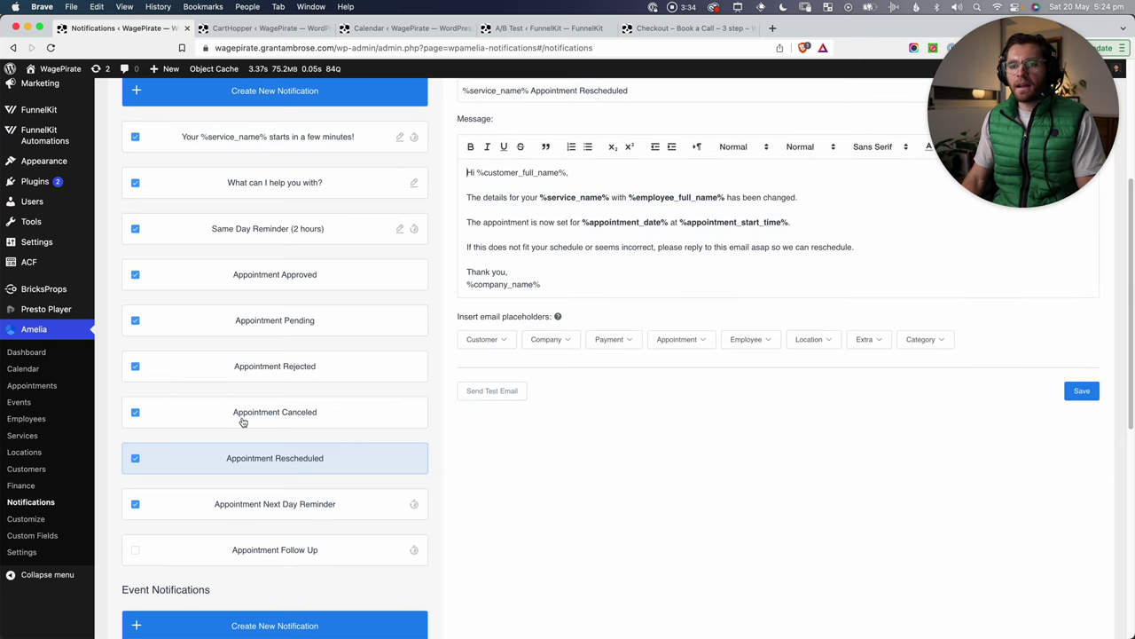
pyautogui.press('super+shift+4')
pyautogui.moveTo(116, 257); pyautogui.dragTo(436, 529)
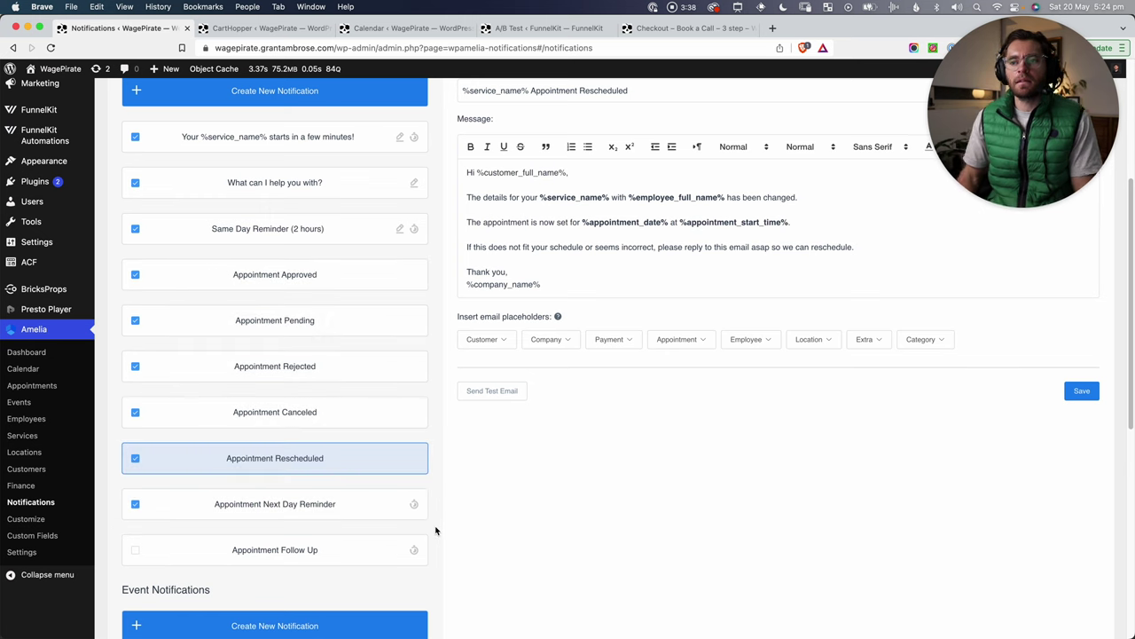
# Step: Check the schedules of the Same Day Reminder (2 hours) and "Your %service_name% starts in a few minutes!" notifications
pyautogui.click(262, 229)
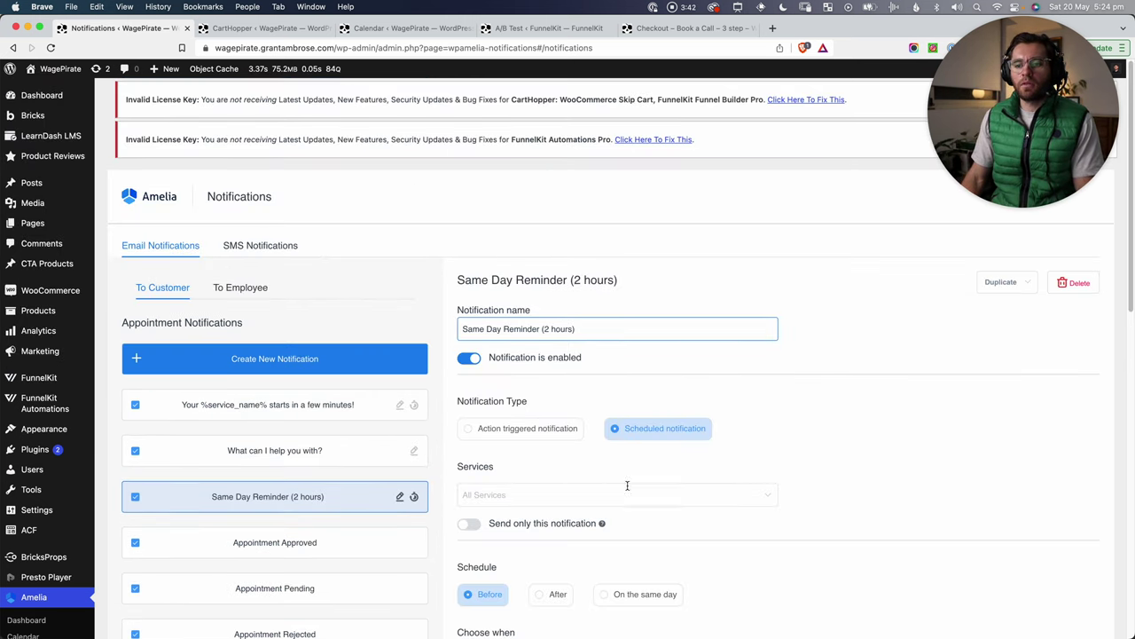
pyautogui.scroll(-5, 391, 500)
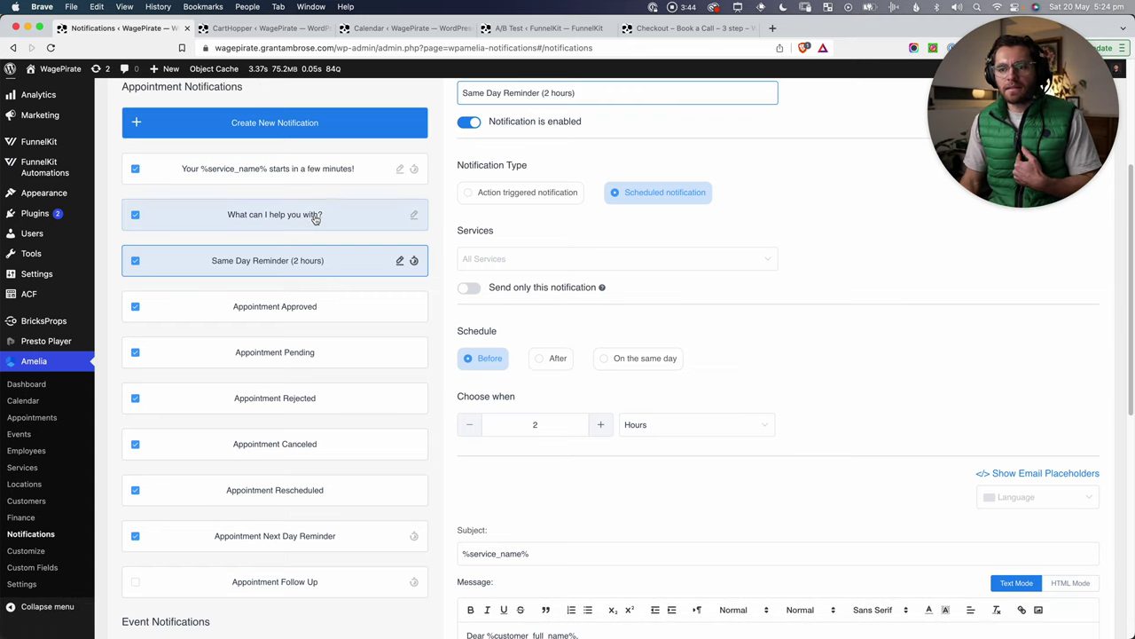
pyautogui.click(316, 173)
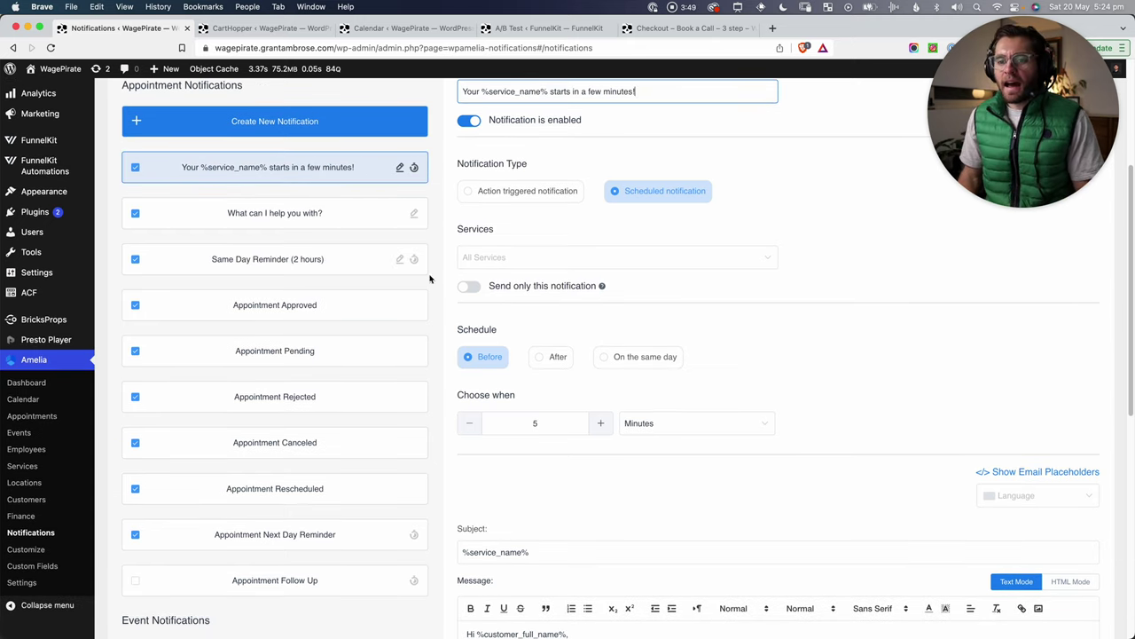
# Step: Reopen the Appointment Rescheduled notification and highlight the %service_name% placeholder in its message
pyautogui.click(262, 489)
pyautogui.scroll(3, 491, 381)
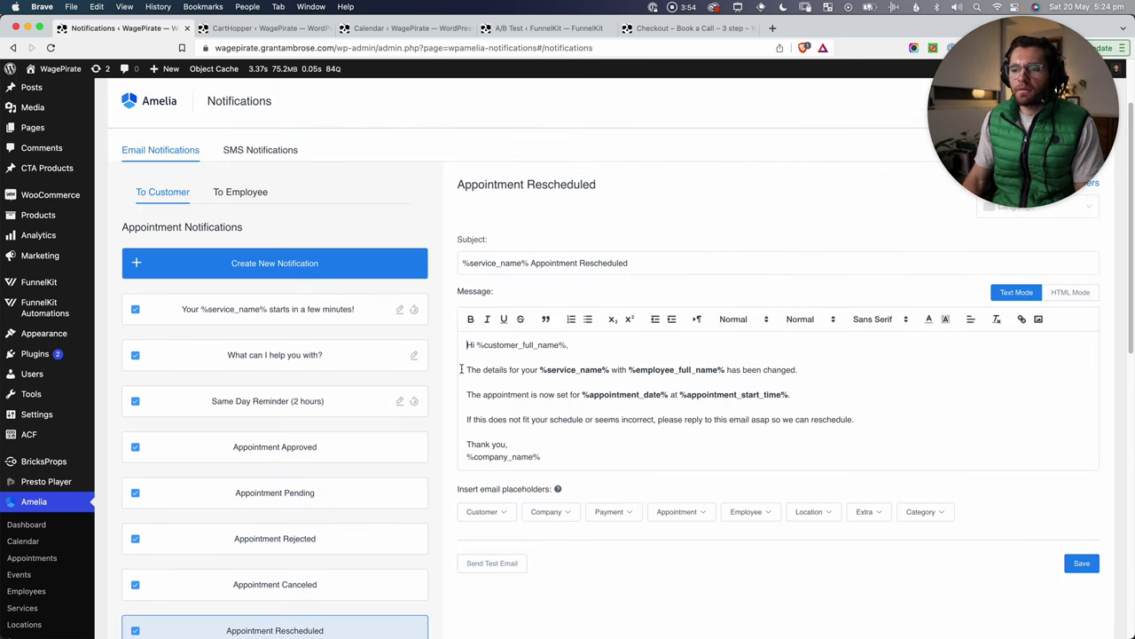
pyautogui.moveTo(539, 371); pyautogui.dragTo(609, 371)
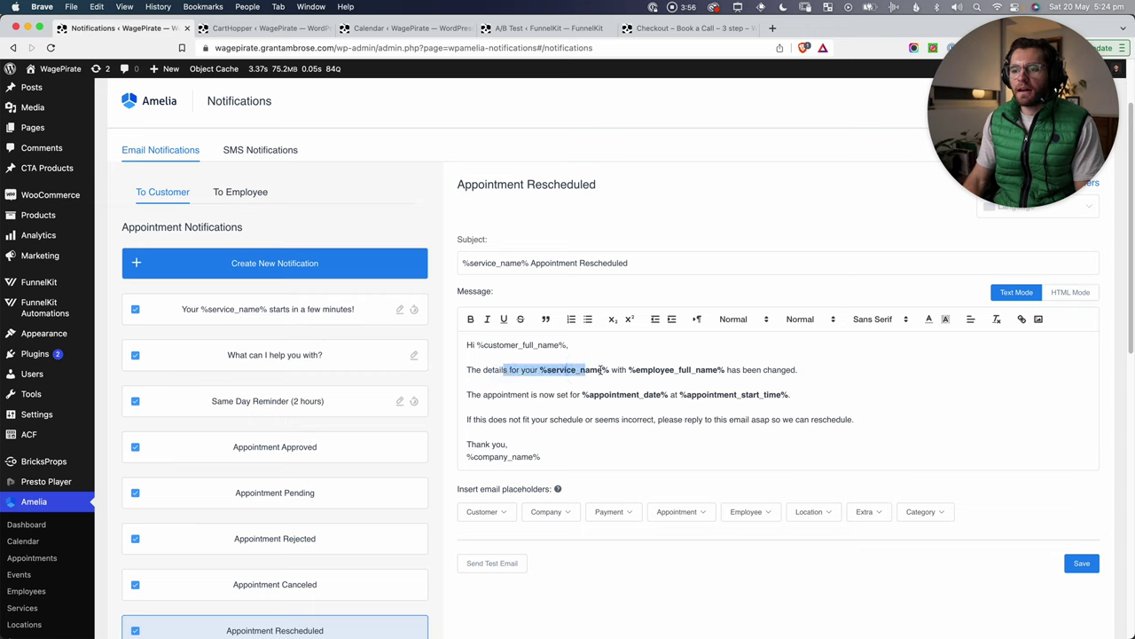